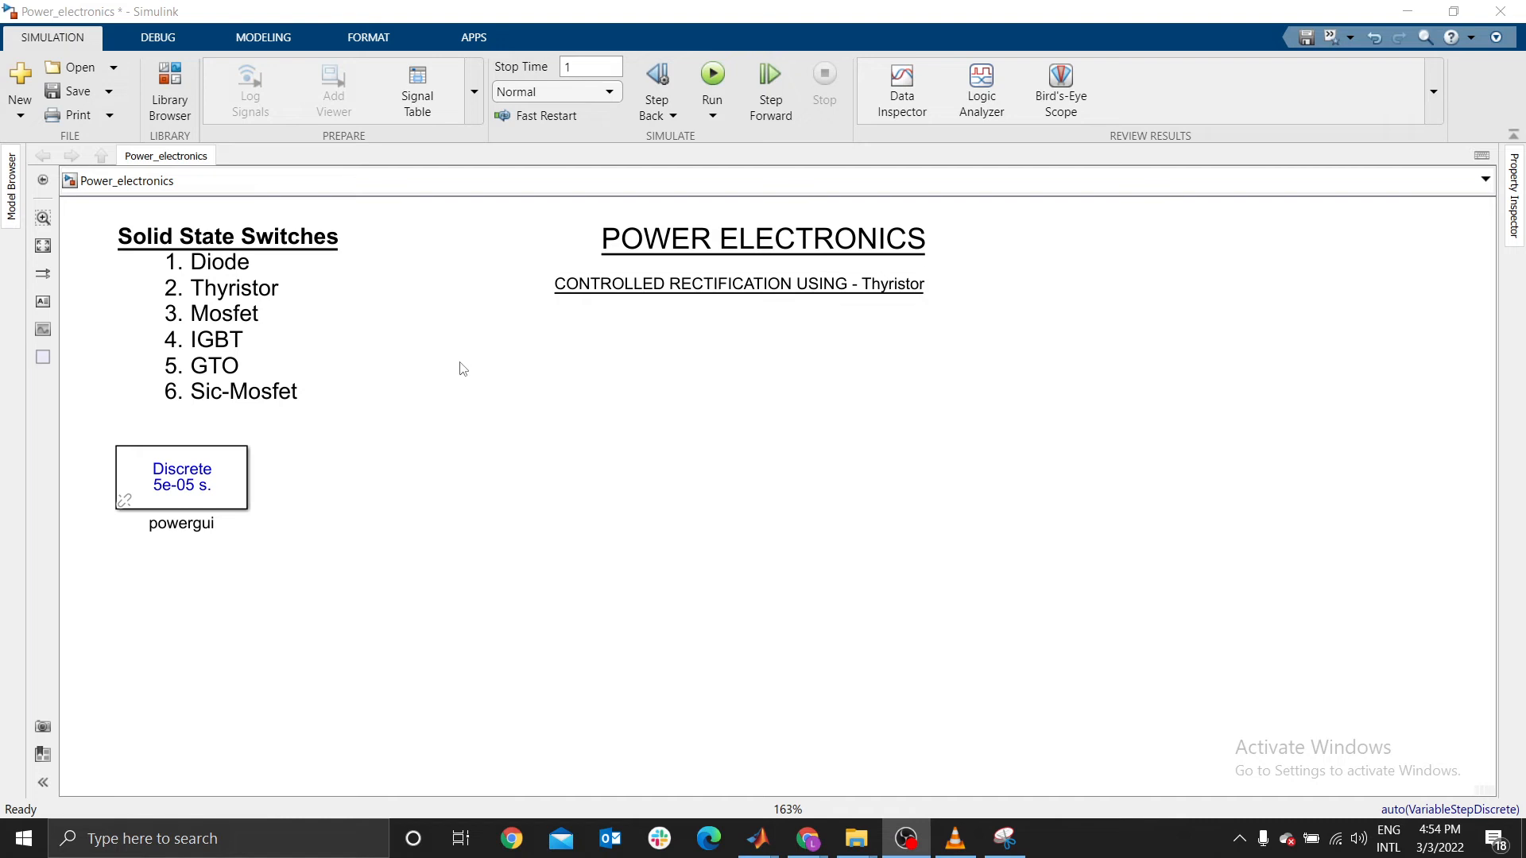
left_click(306, 306)
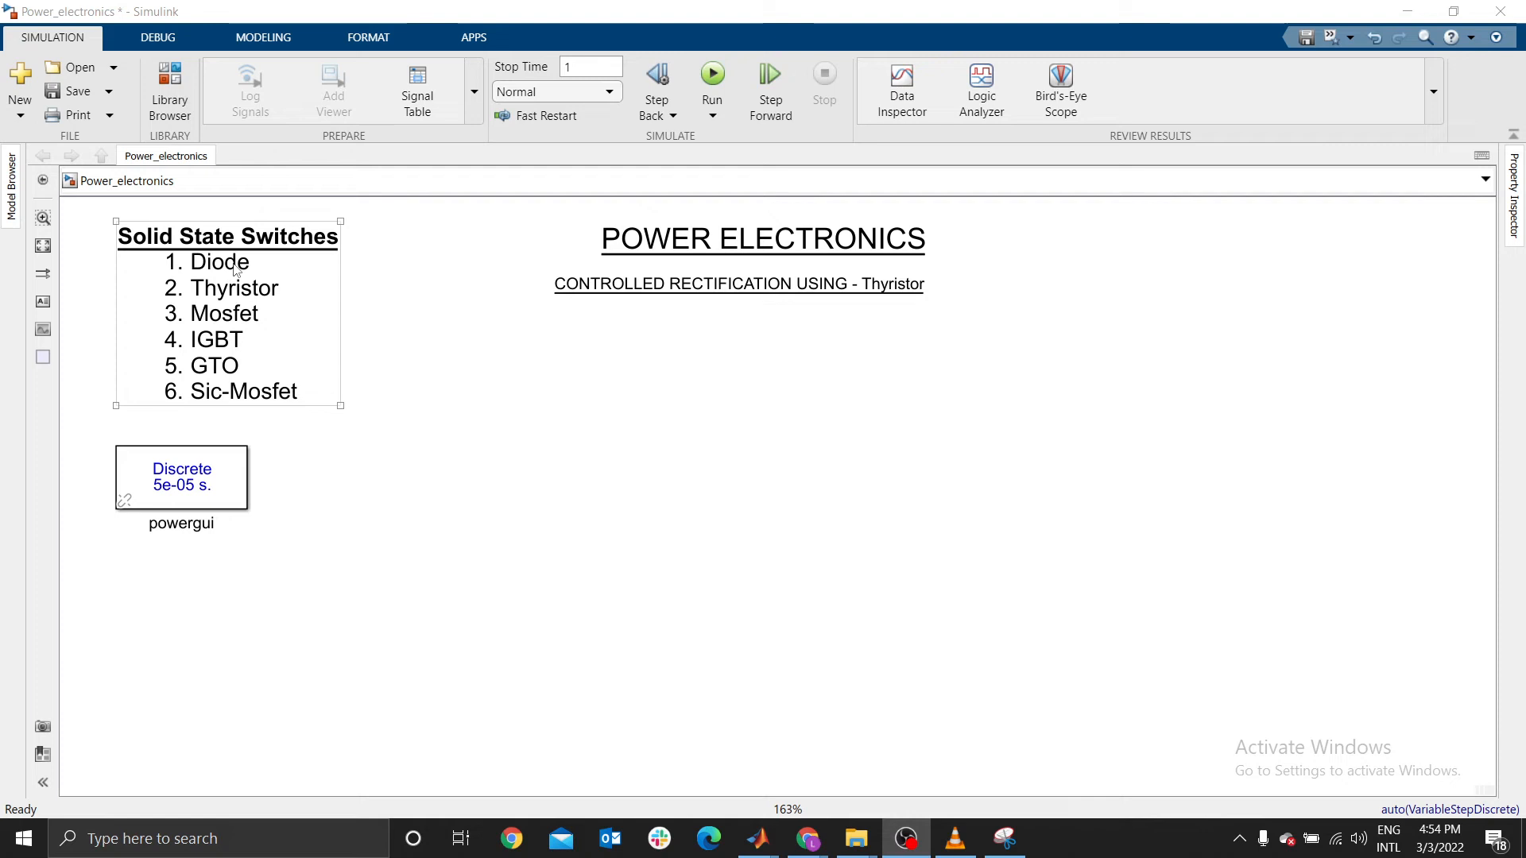
left_click(523, 368)
left_click(712, 295)
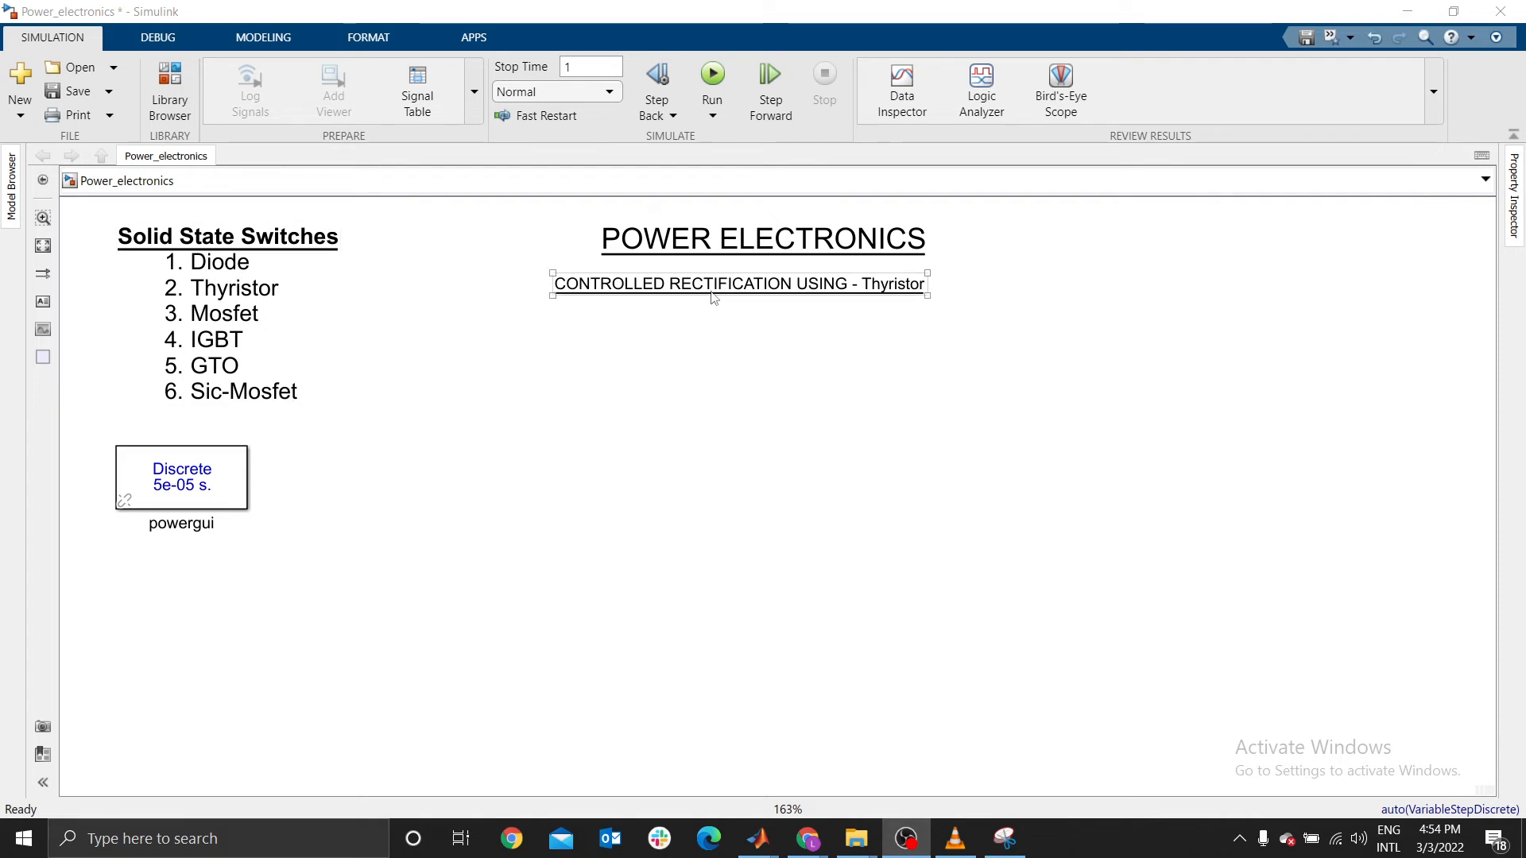
left_click(356, 283)
left_click(259, 275)
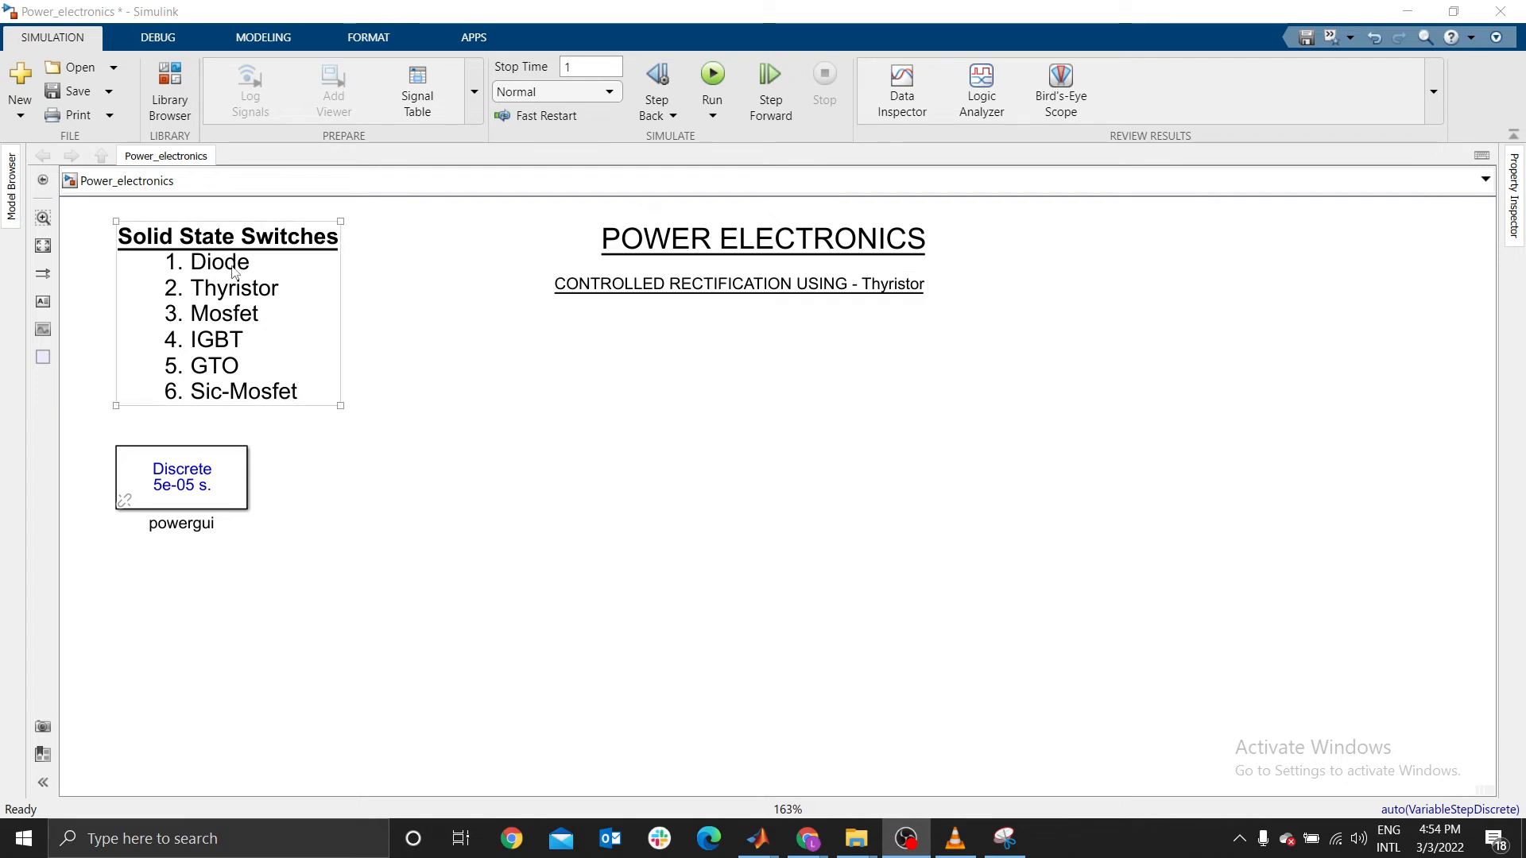
left_click(894, 295)
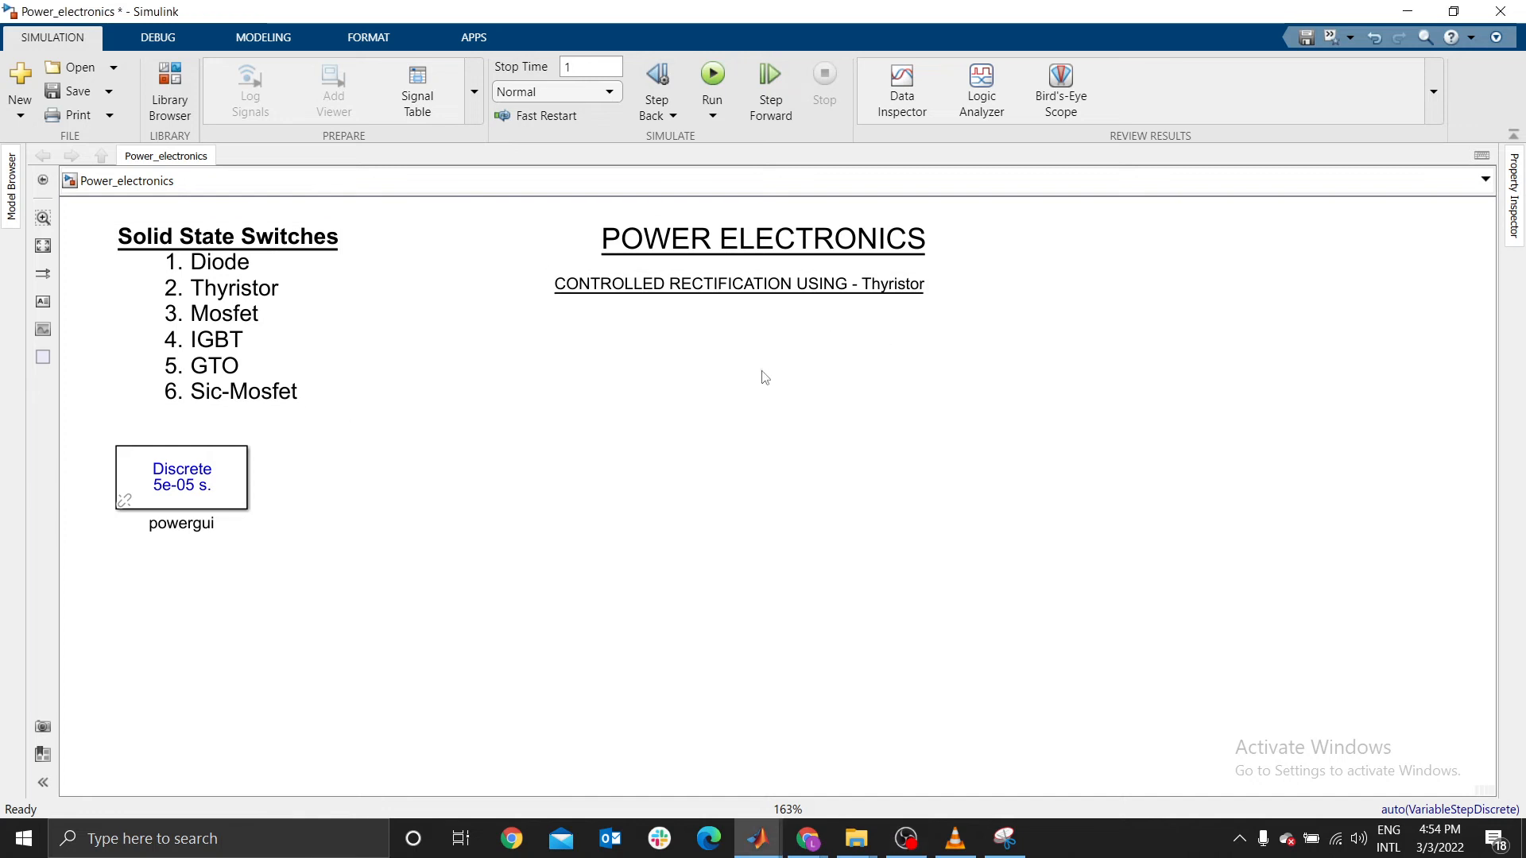
left_click(309, 269)
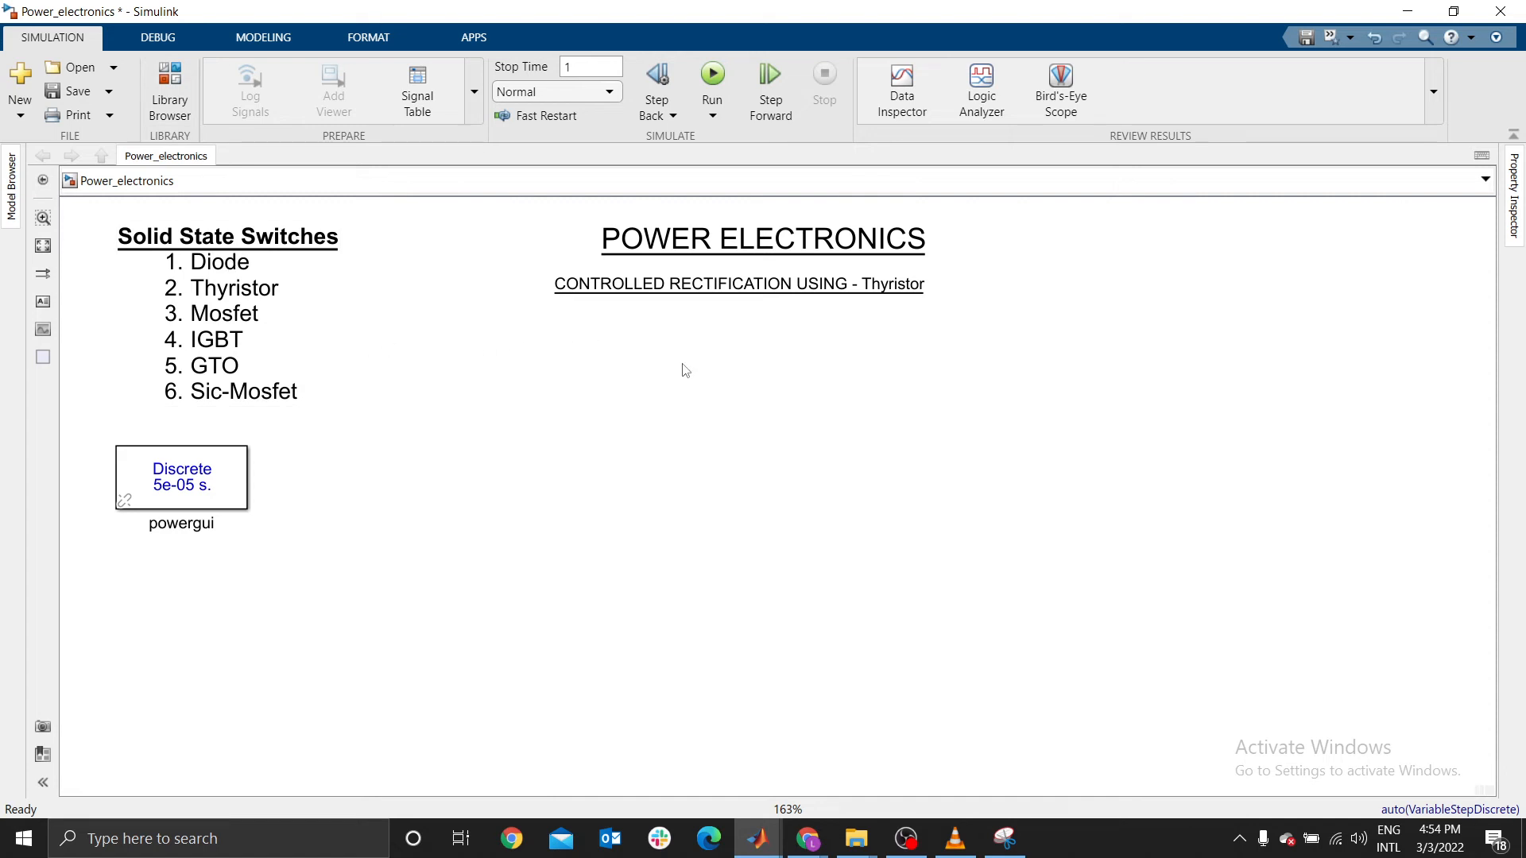
left_click(259, 295)
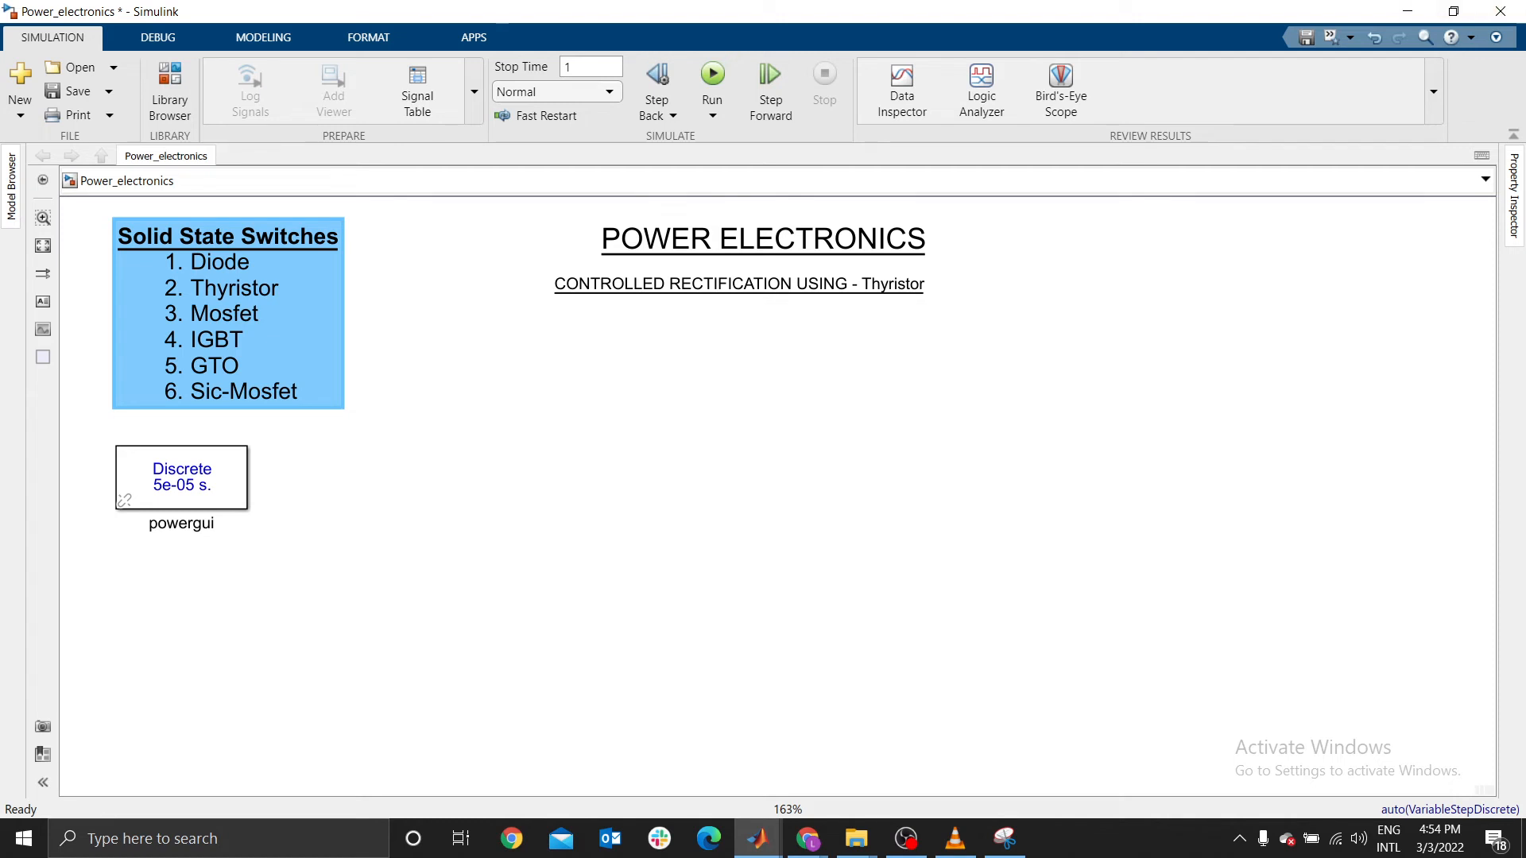
key("alt+Tab")
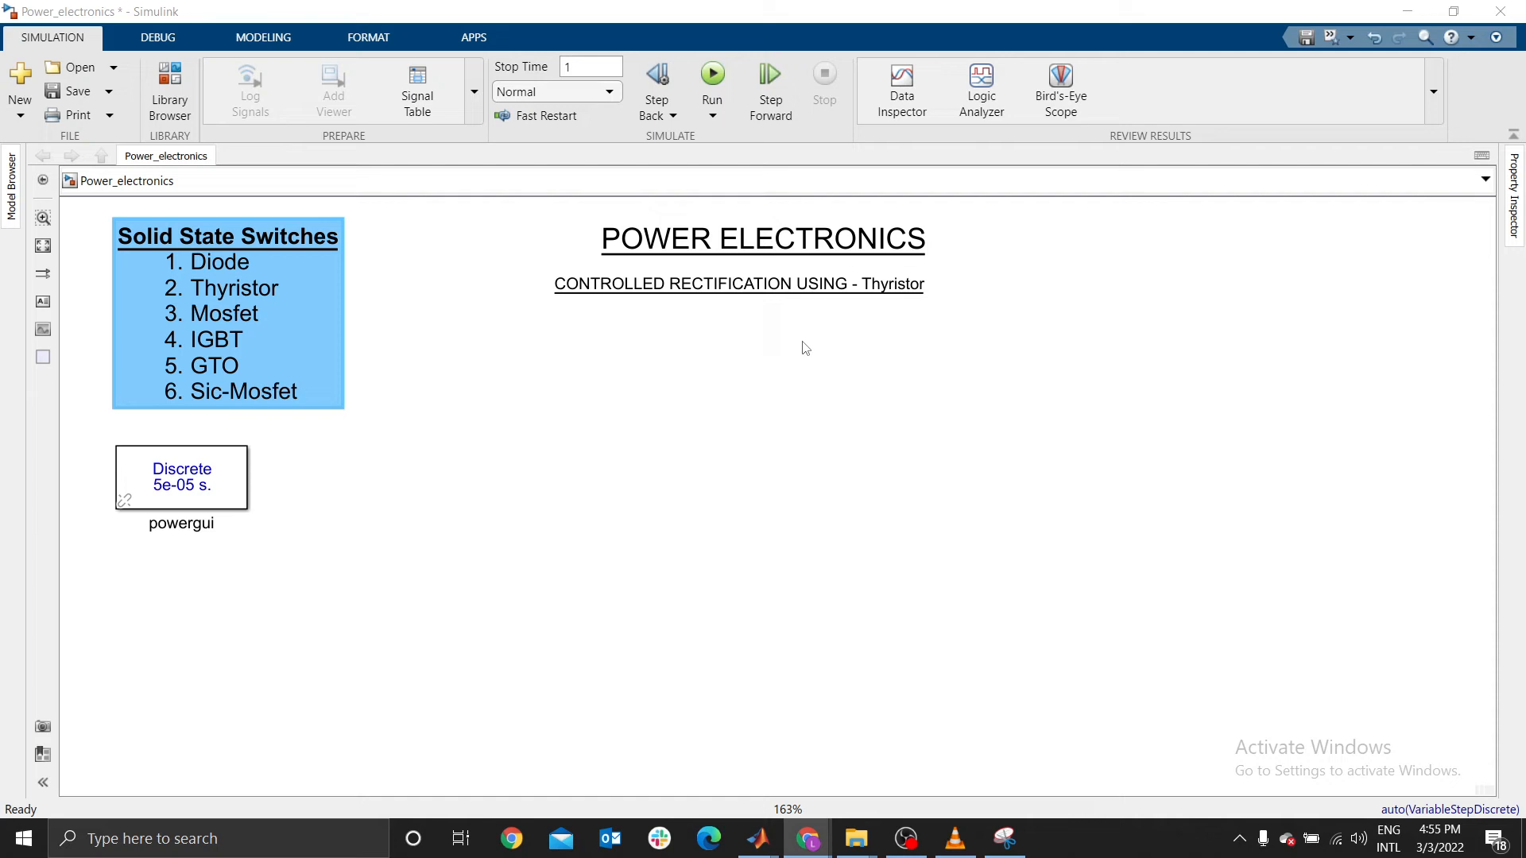
left_click(383, 366)
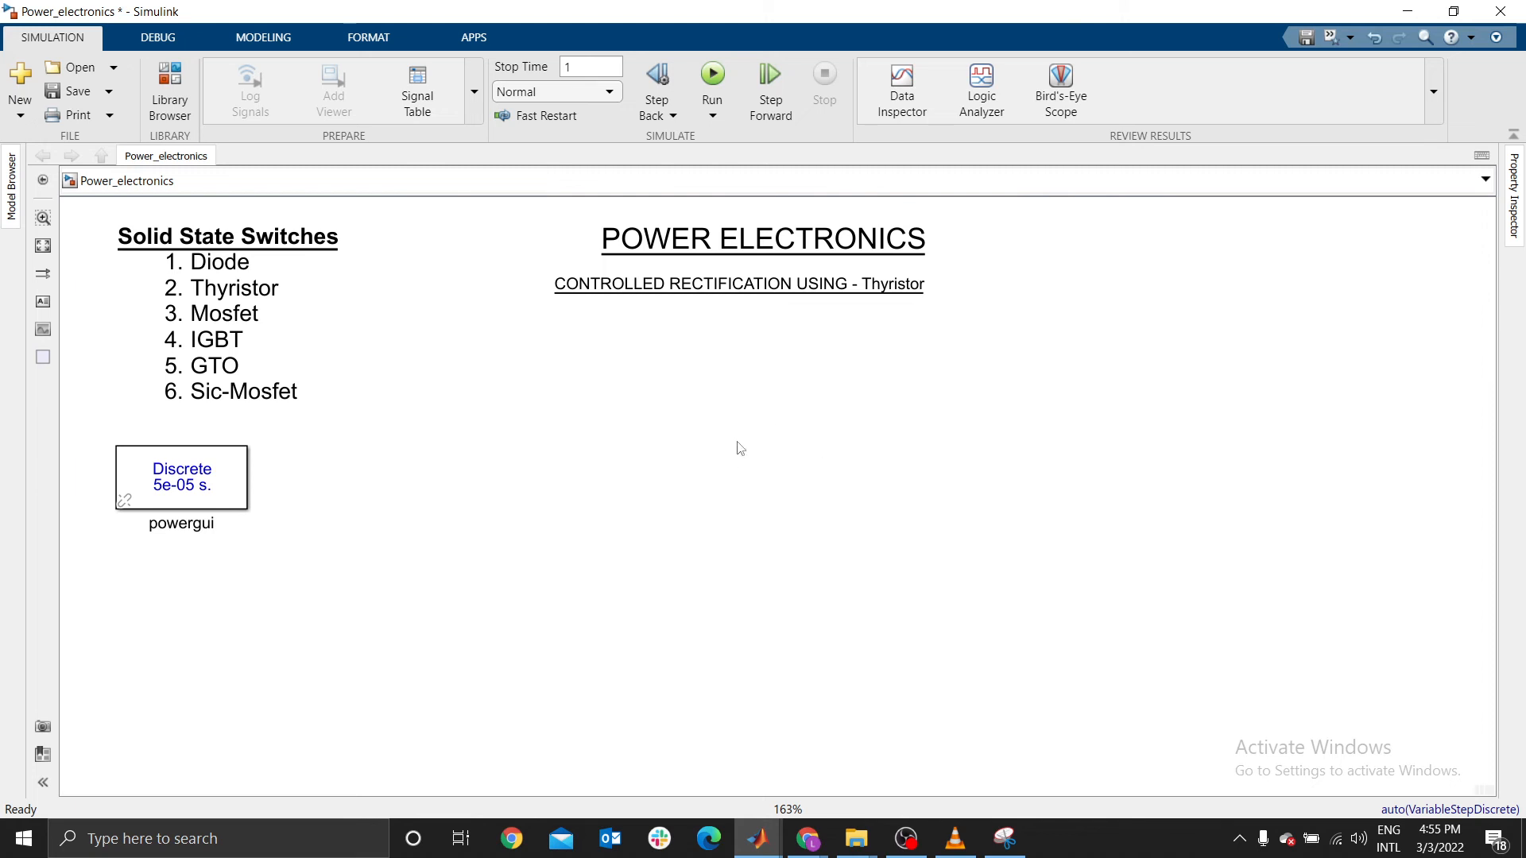
Add a Detailed Thyristor block from the Specialized Power Systems Power Electronics library to the model
left_click(169, 89)
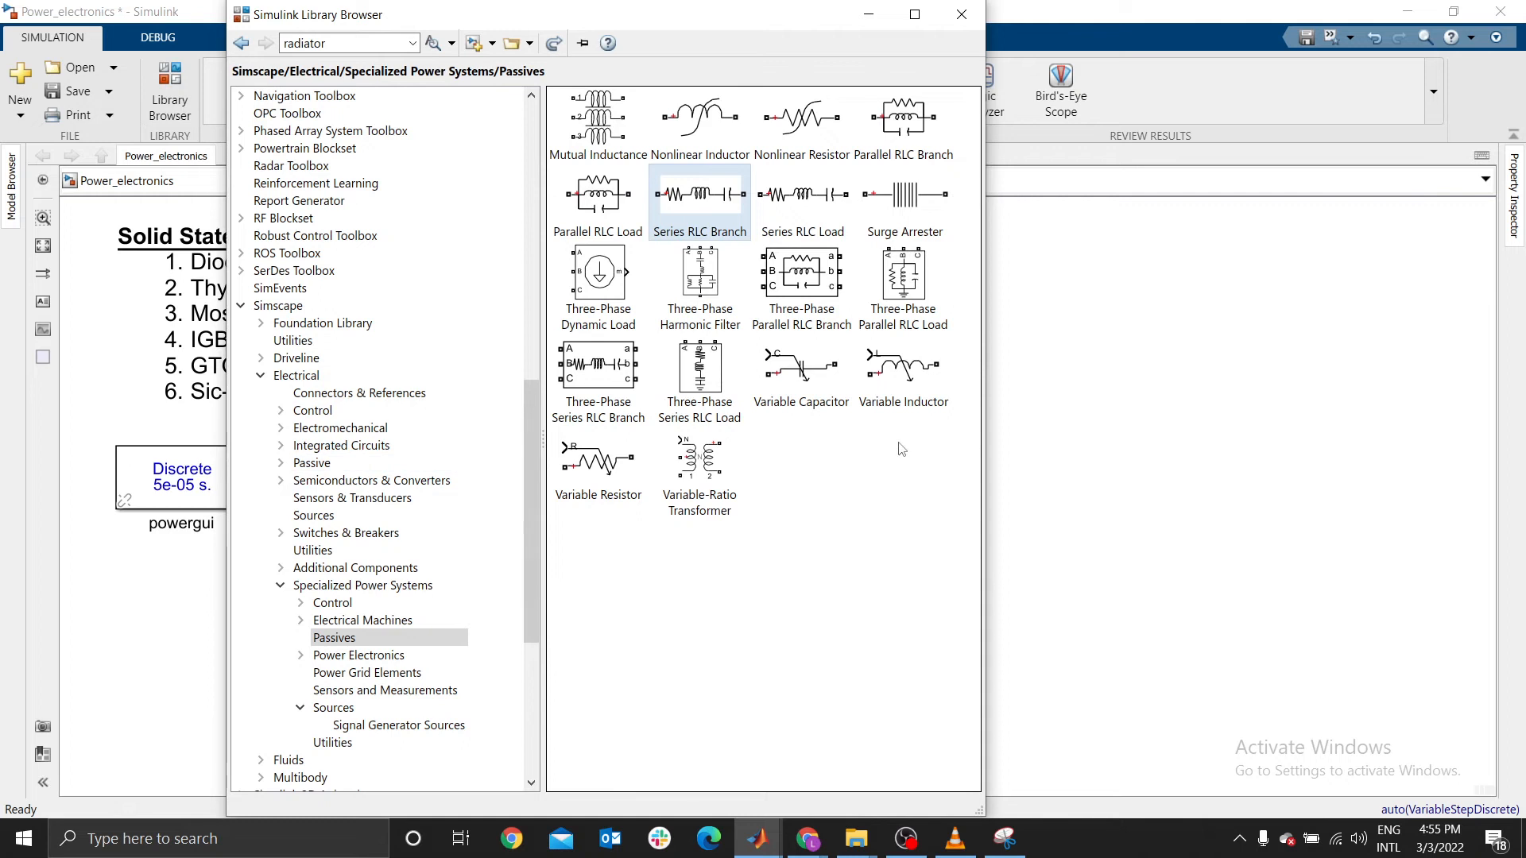
scroll(364, 572, "down", 3)
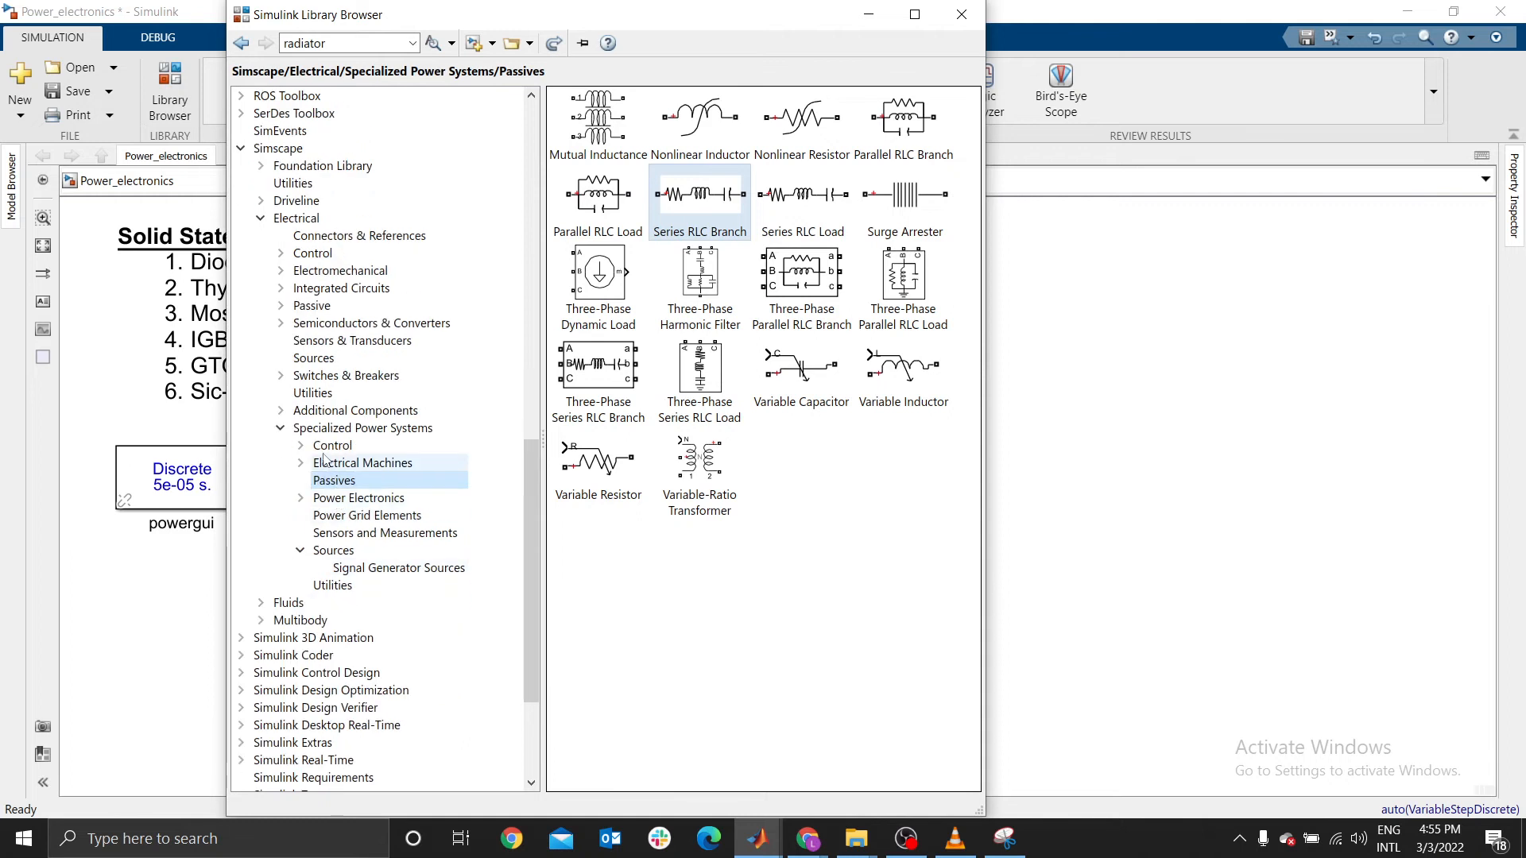
left_click(362, 499)
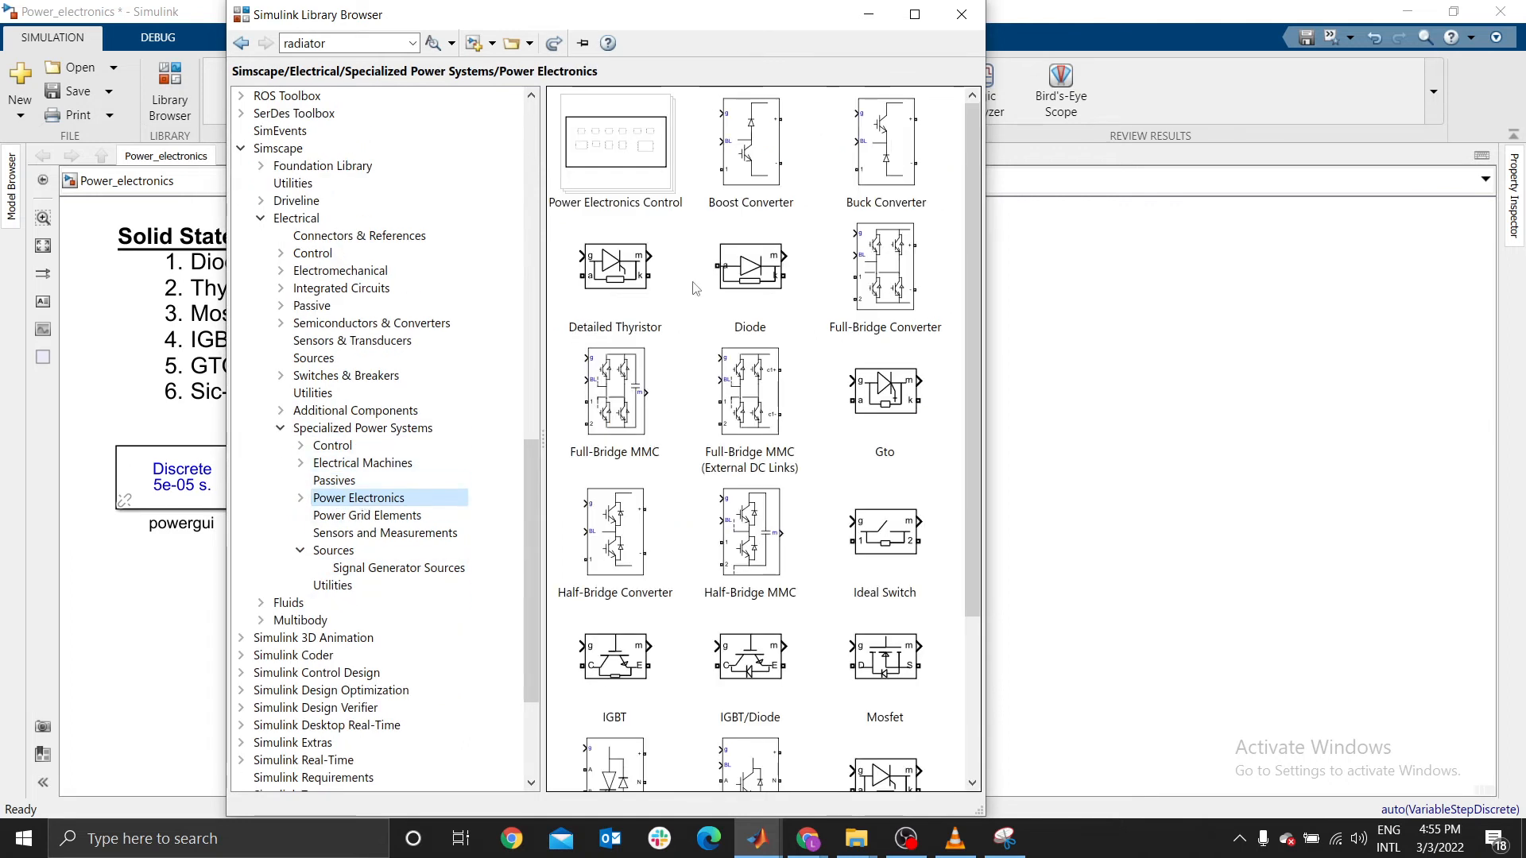
left_click(611, 216)
left_click_drag(622, 268, 1090, 321)
Add a Diode block from the Power Electronics library and arrange the Detailed Thyristor and Diode one above the other below the subtitle
left_click(193, 107)
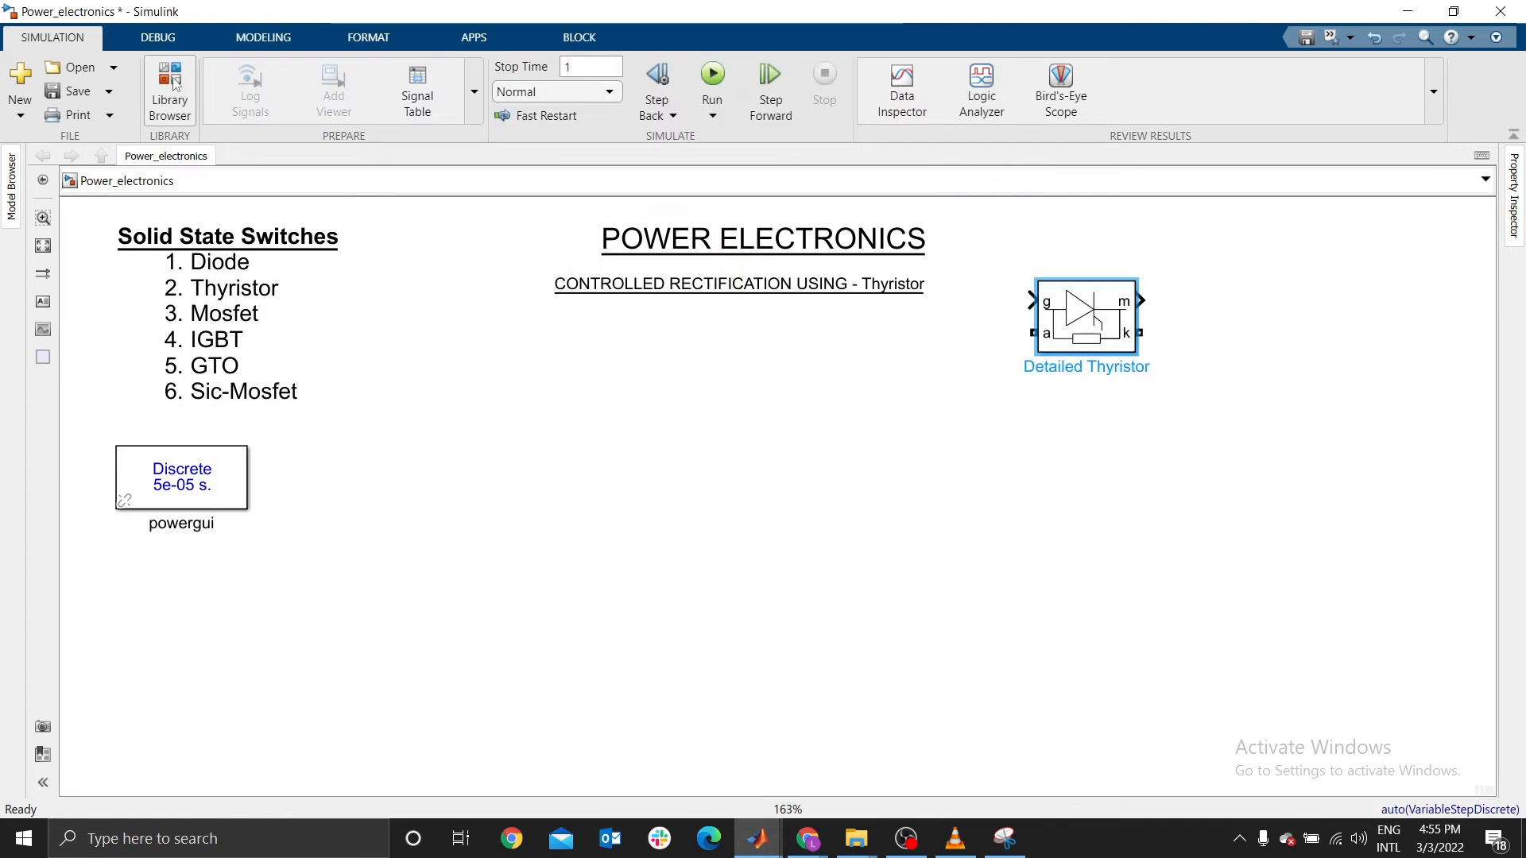
left_click_drag(745, 275, 1057, 445)
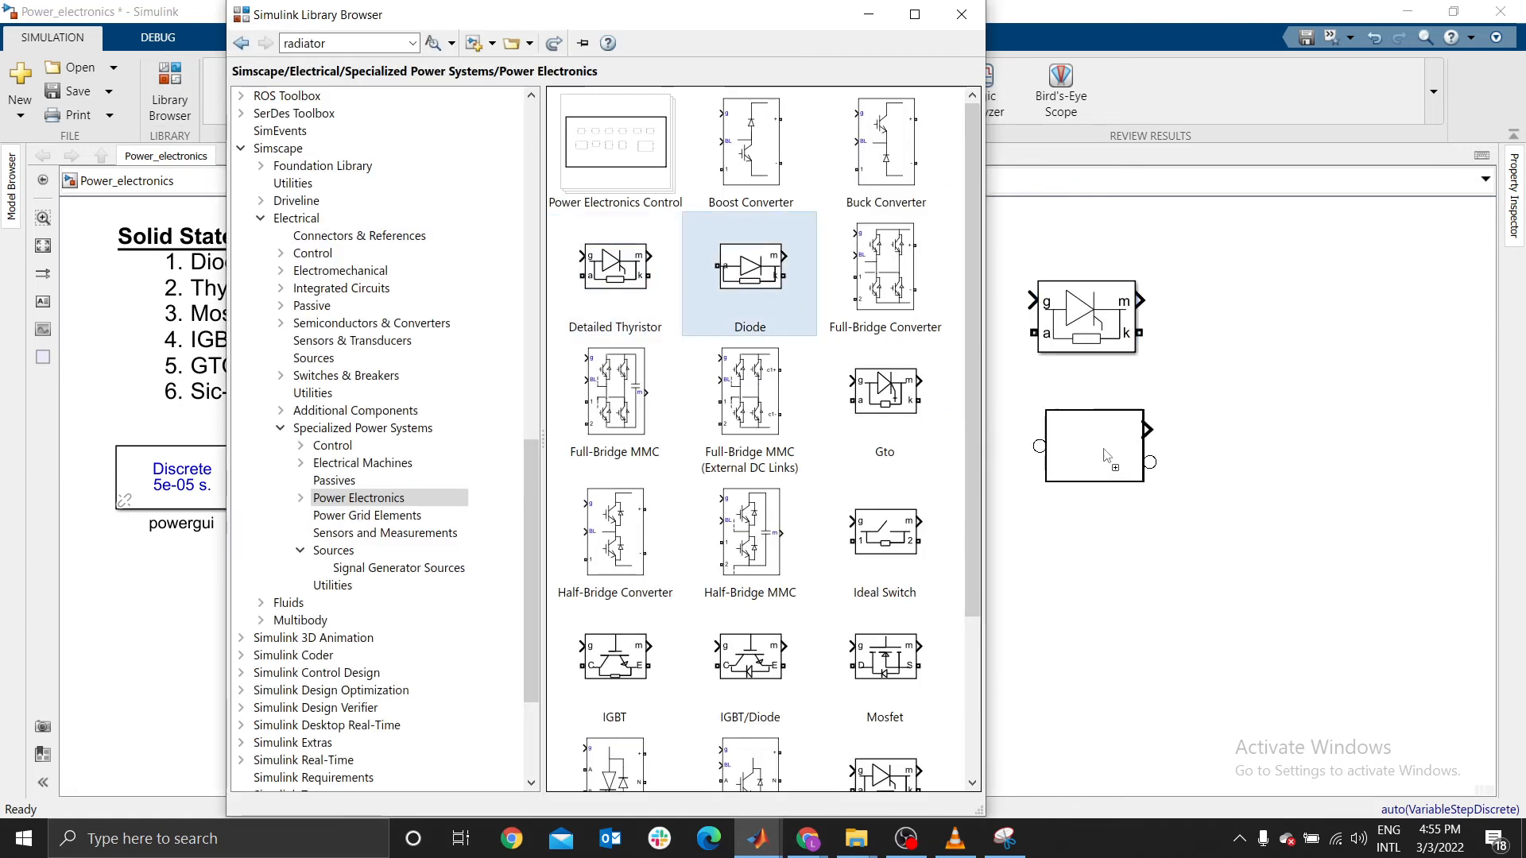
left_click_drag(1033, 318, 693, 387)
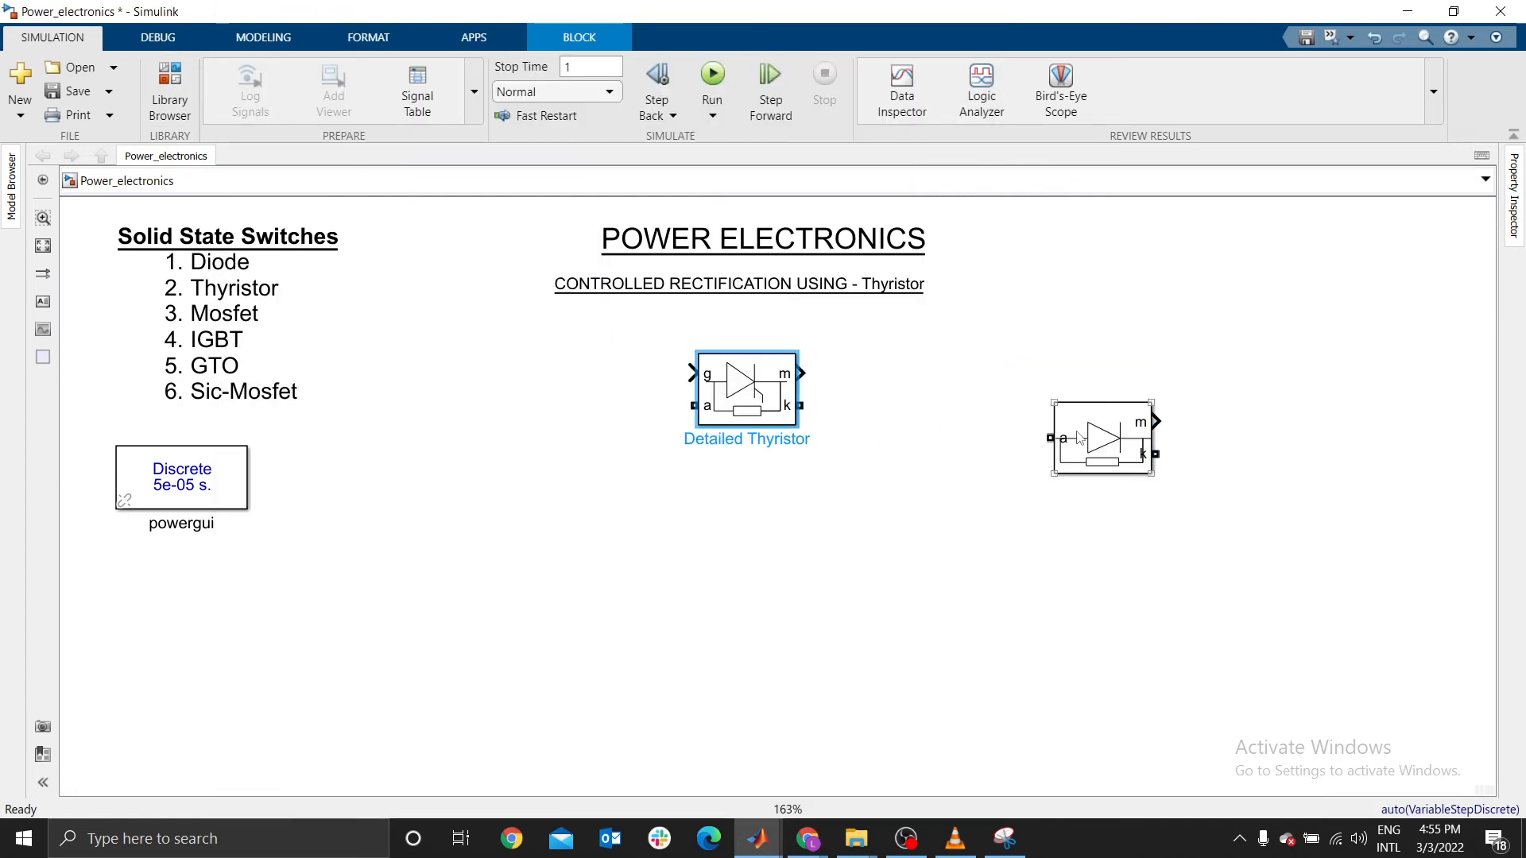
left_click_drag(1102, 439, 779, 502)
left_click(926, 445)
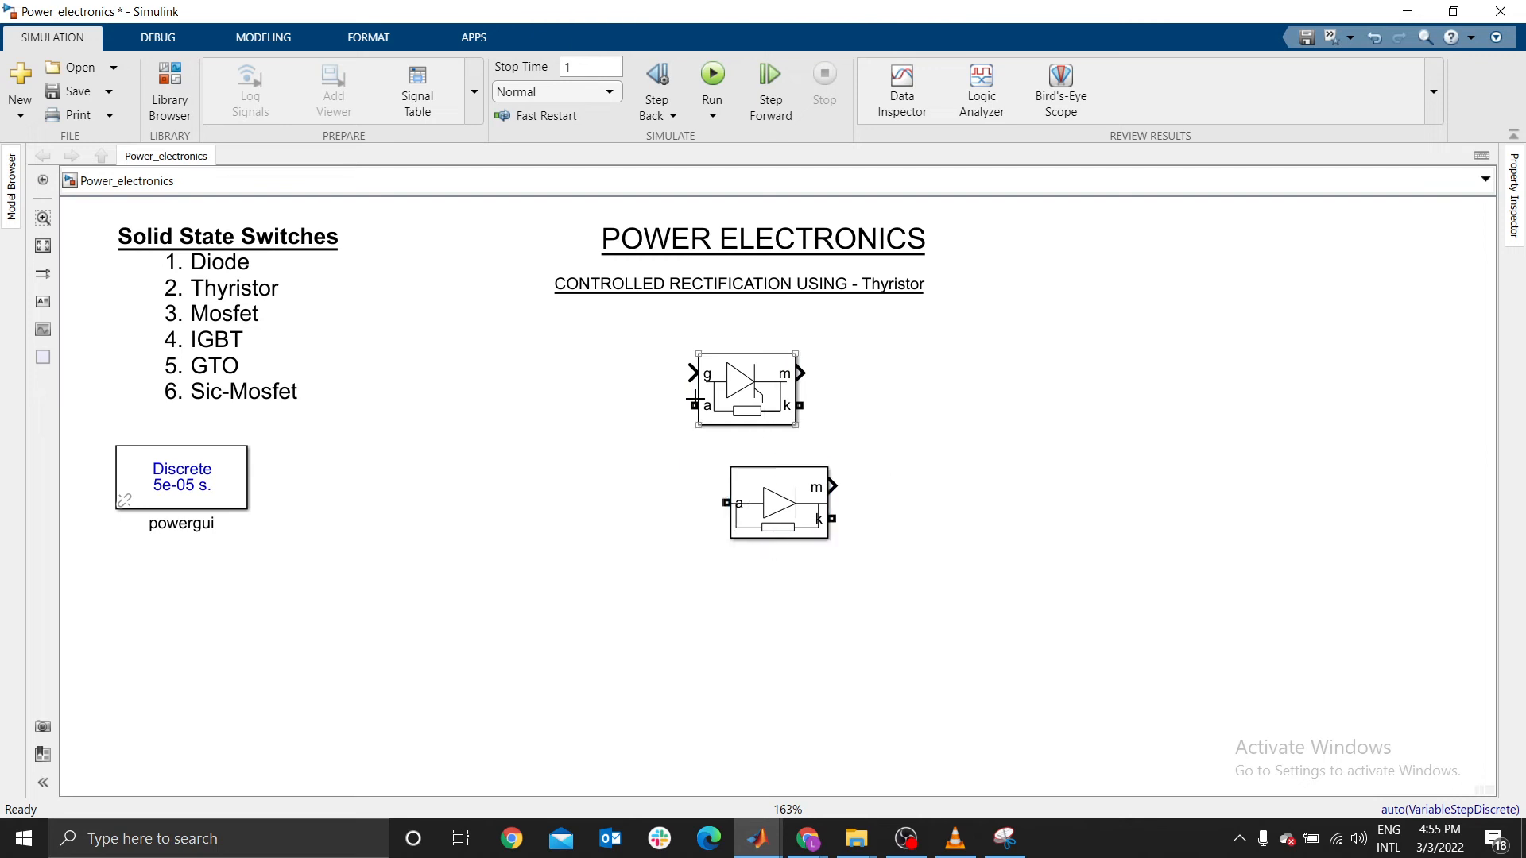
Draw open-ended lines from the Detailed Thyristor's gate port and the Diode's anode port, with the Diode aligned directly below the thyristor
left_click(706, 381)
left_click_drag(691, 373, 489, 373)
left_click(820, 510)
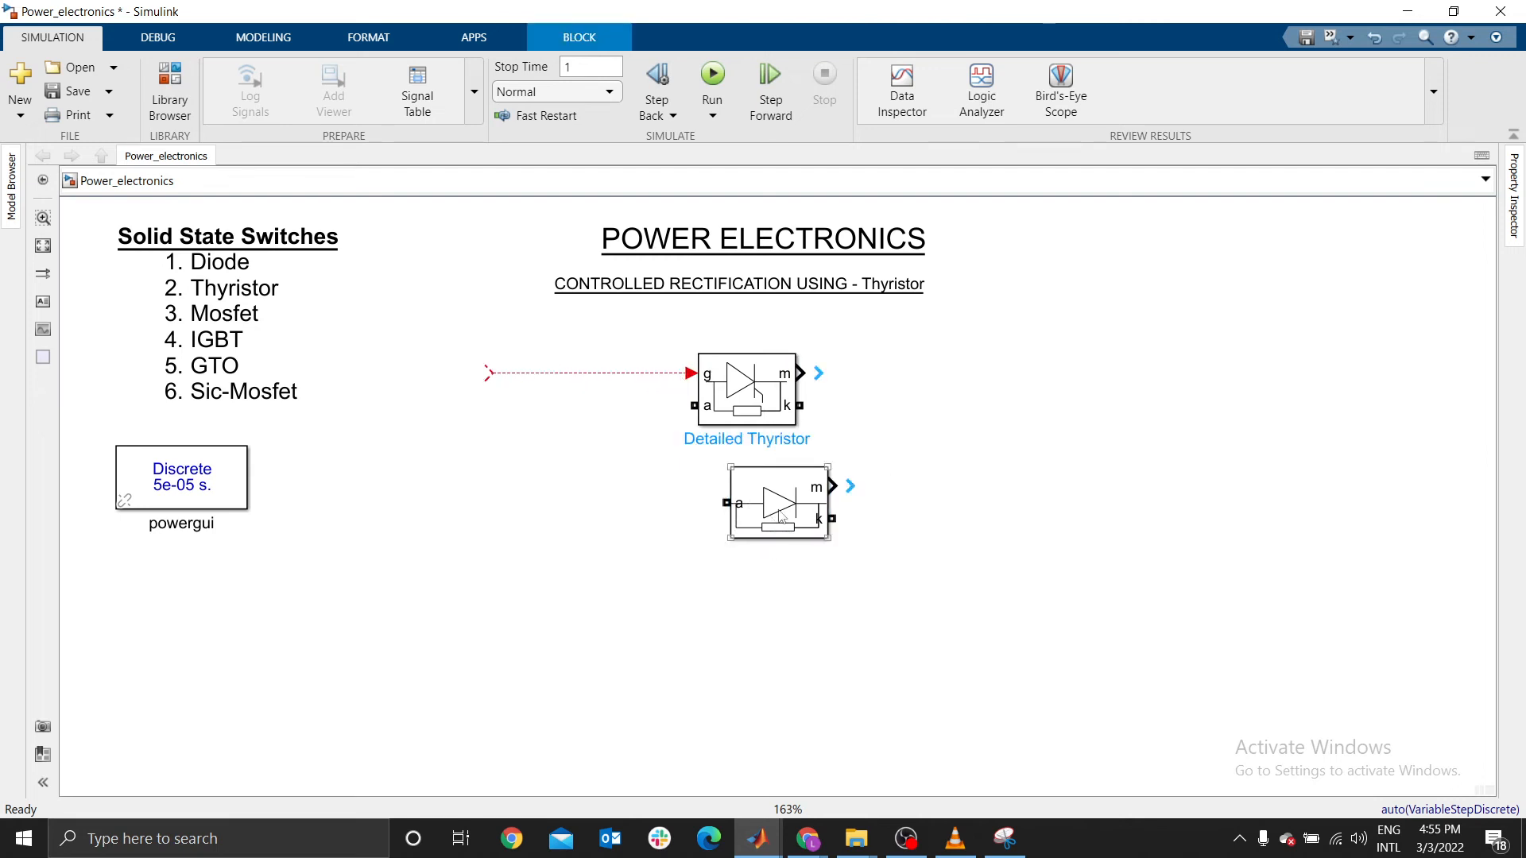
mouse_move(780, 516)
left_mouse_down()
mouse_move(747, 530)
mouse_move(527, 525)
mouse_move(544, 638)
left_mouse_up()
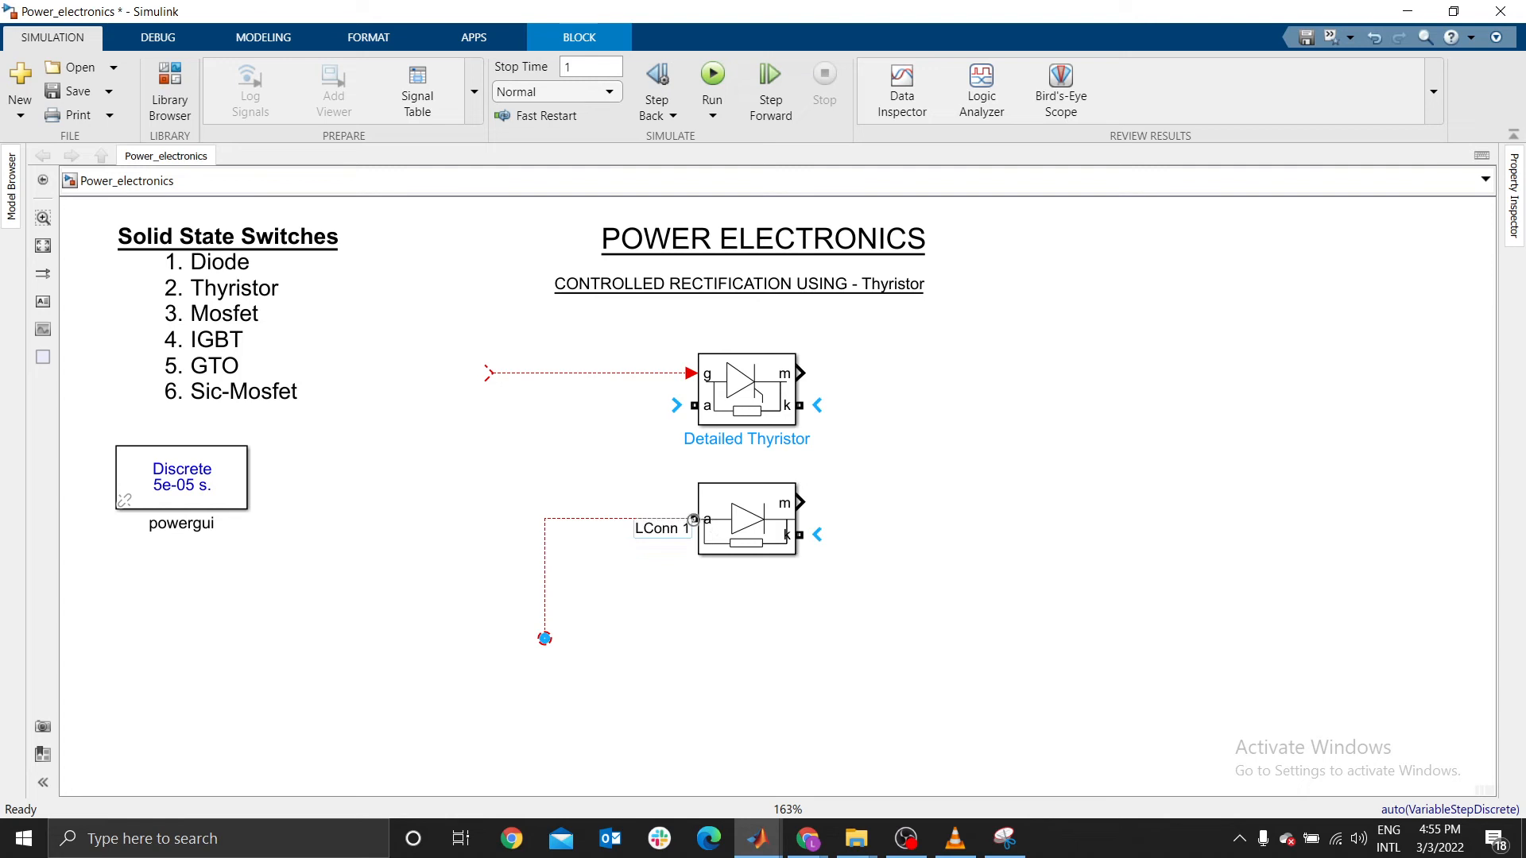
left_click(767, 527)
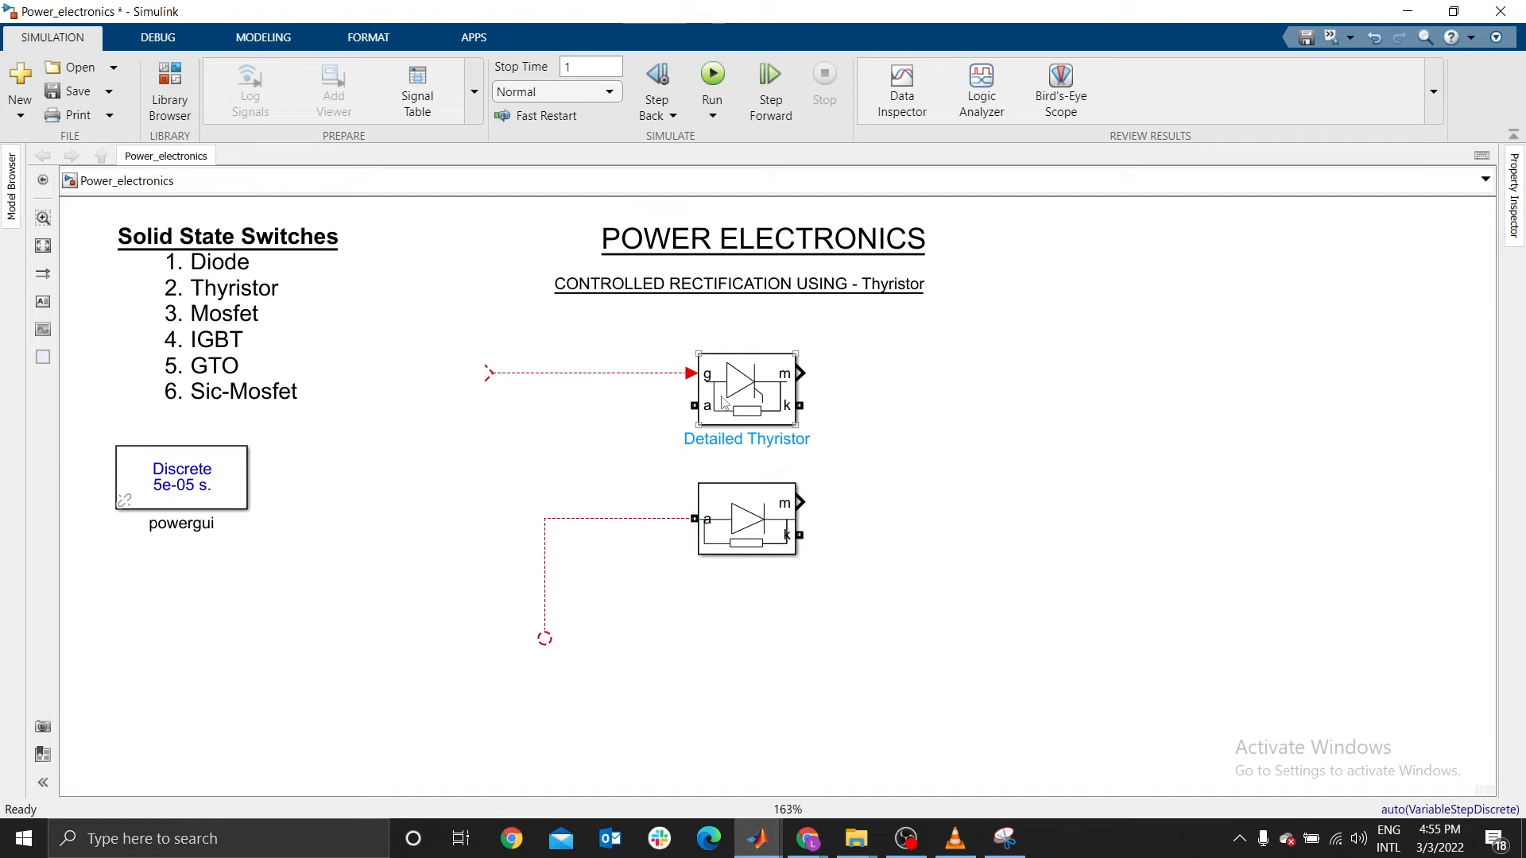
left_click(753, 494)
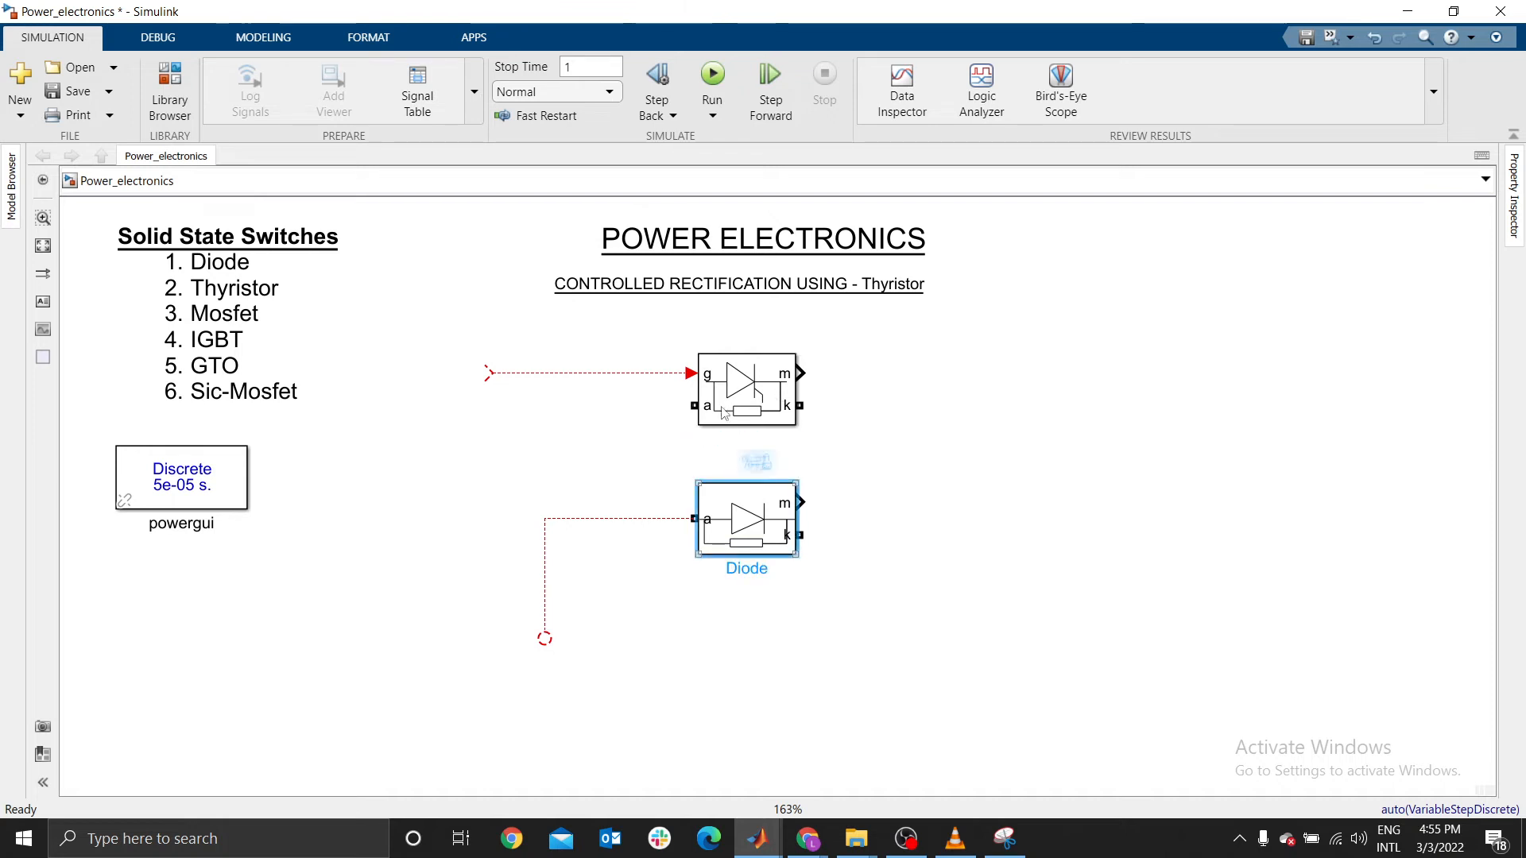
left_click(745, 401)
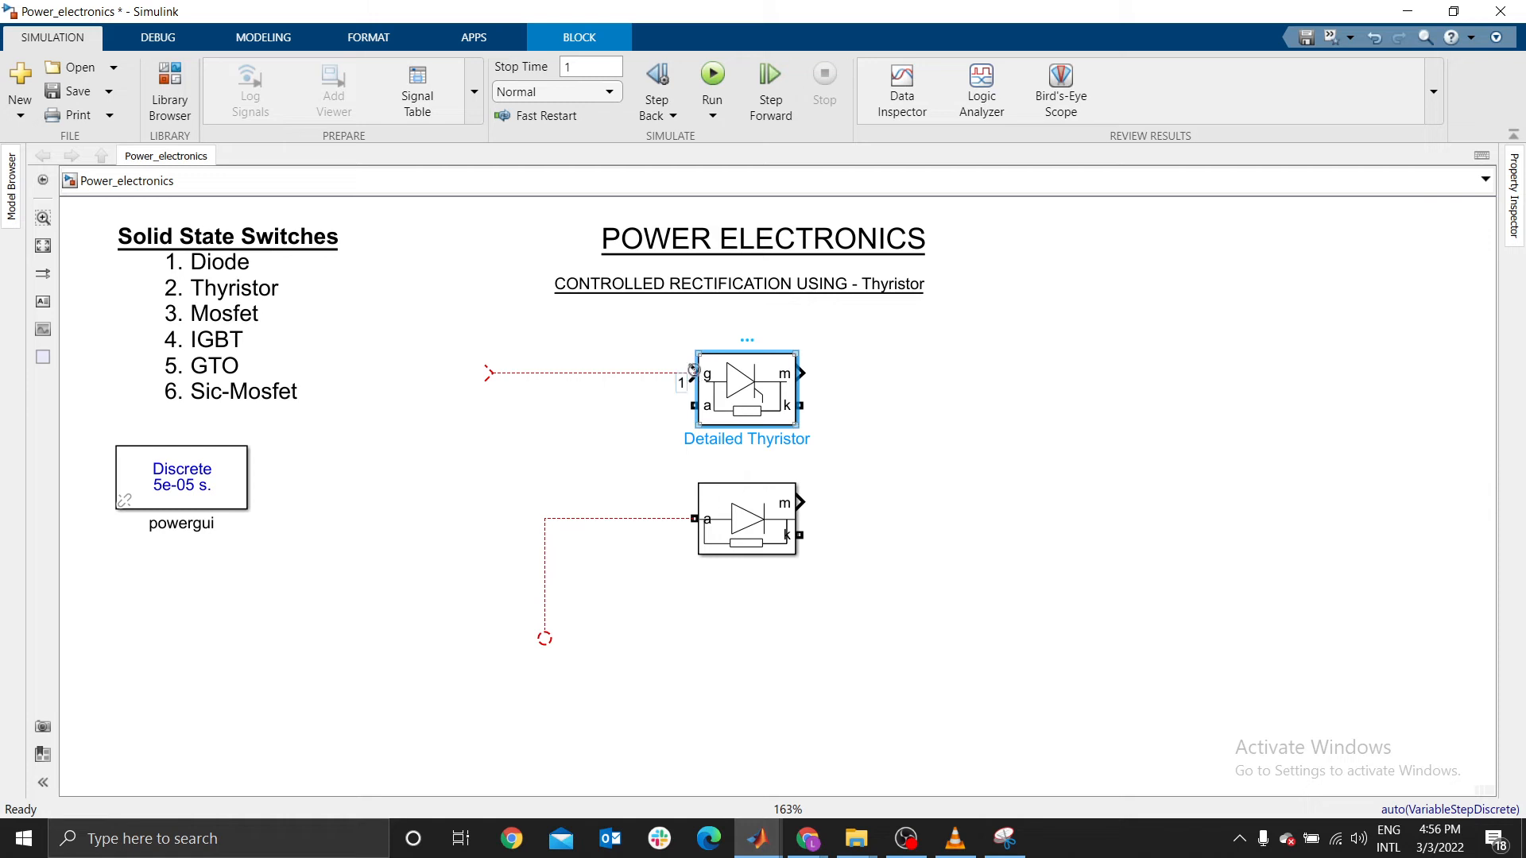
left_click(925, 400)
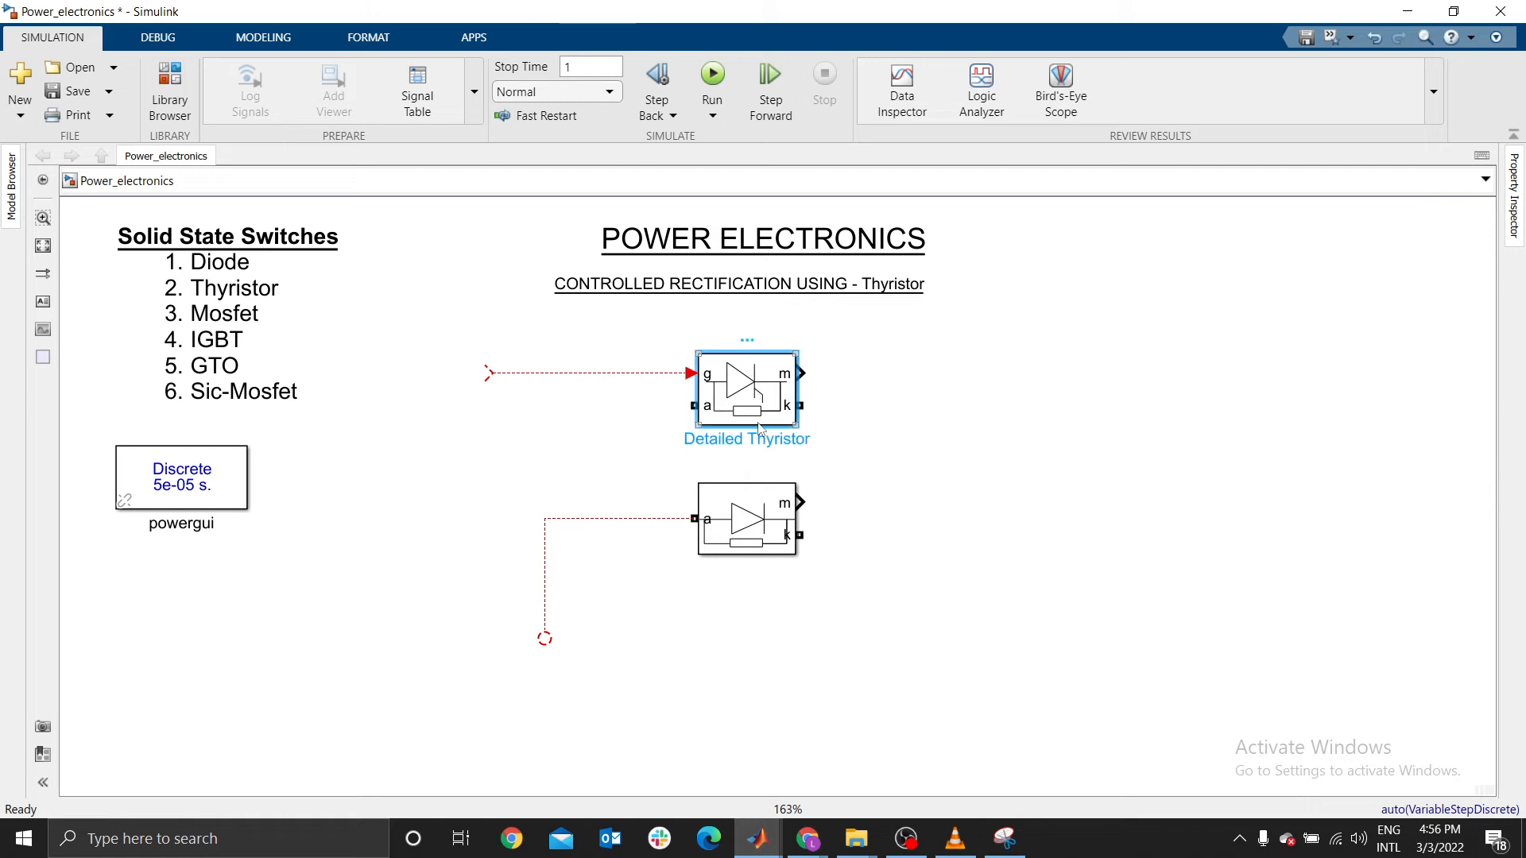
left_click(755, 400)
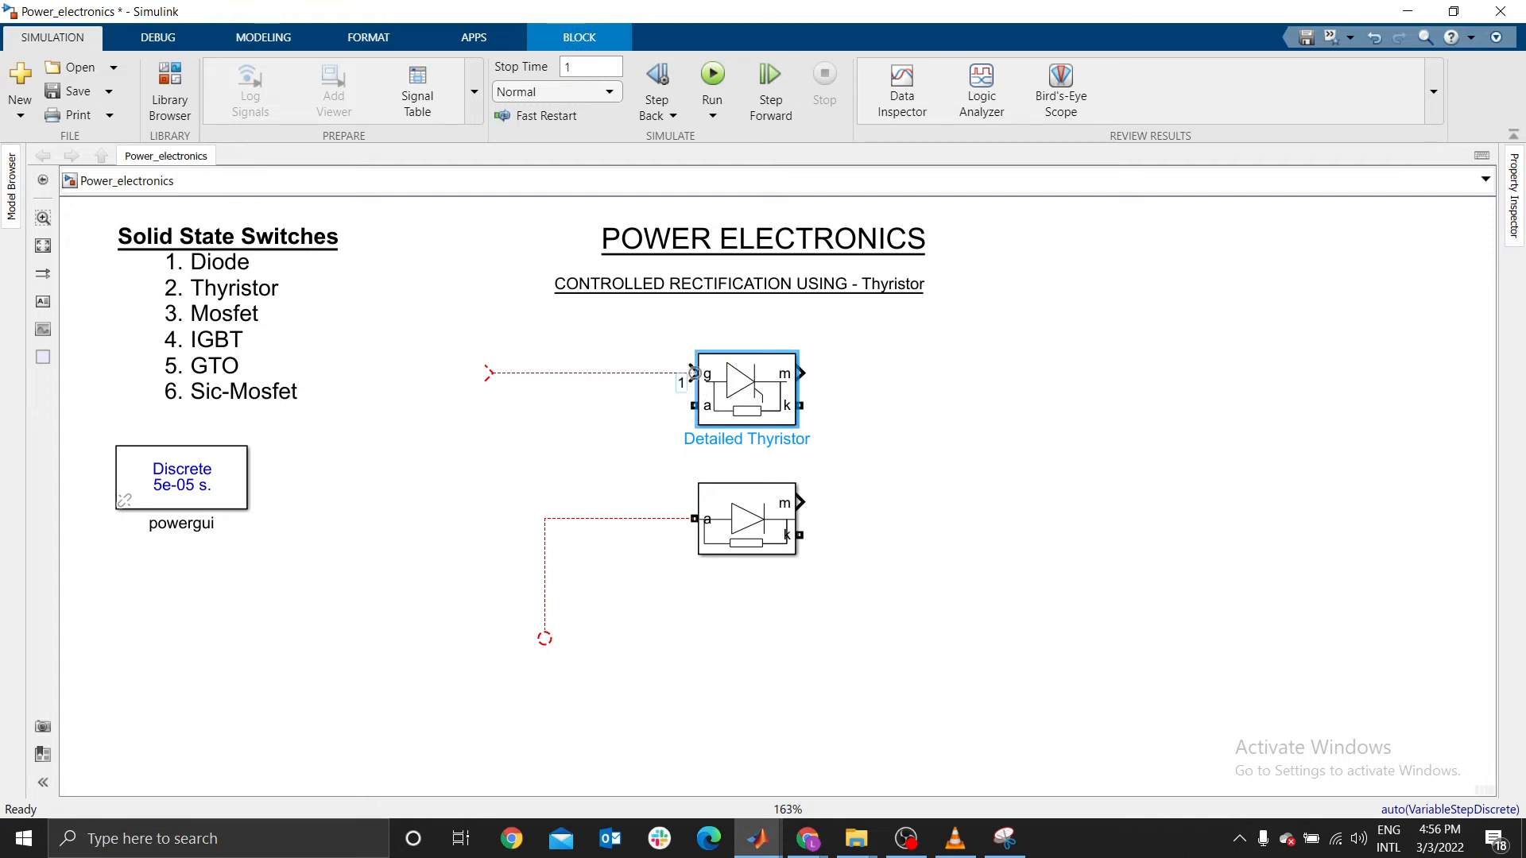
left_click(771, 522)
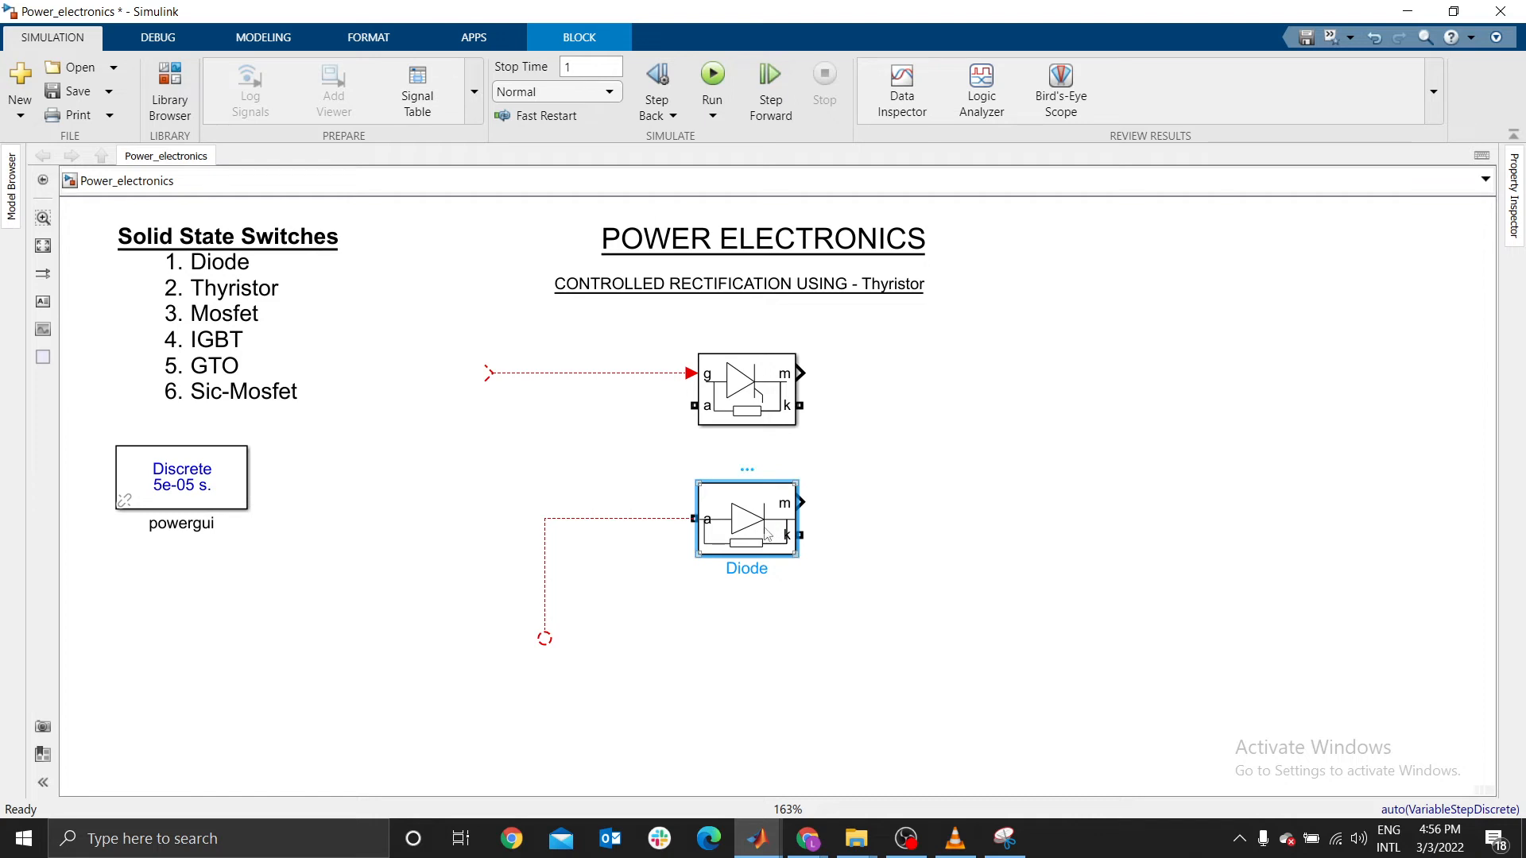
left_click(735, 407)
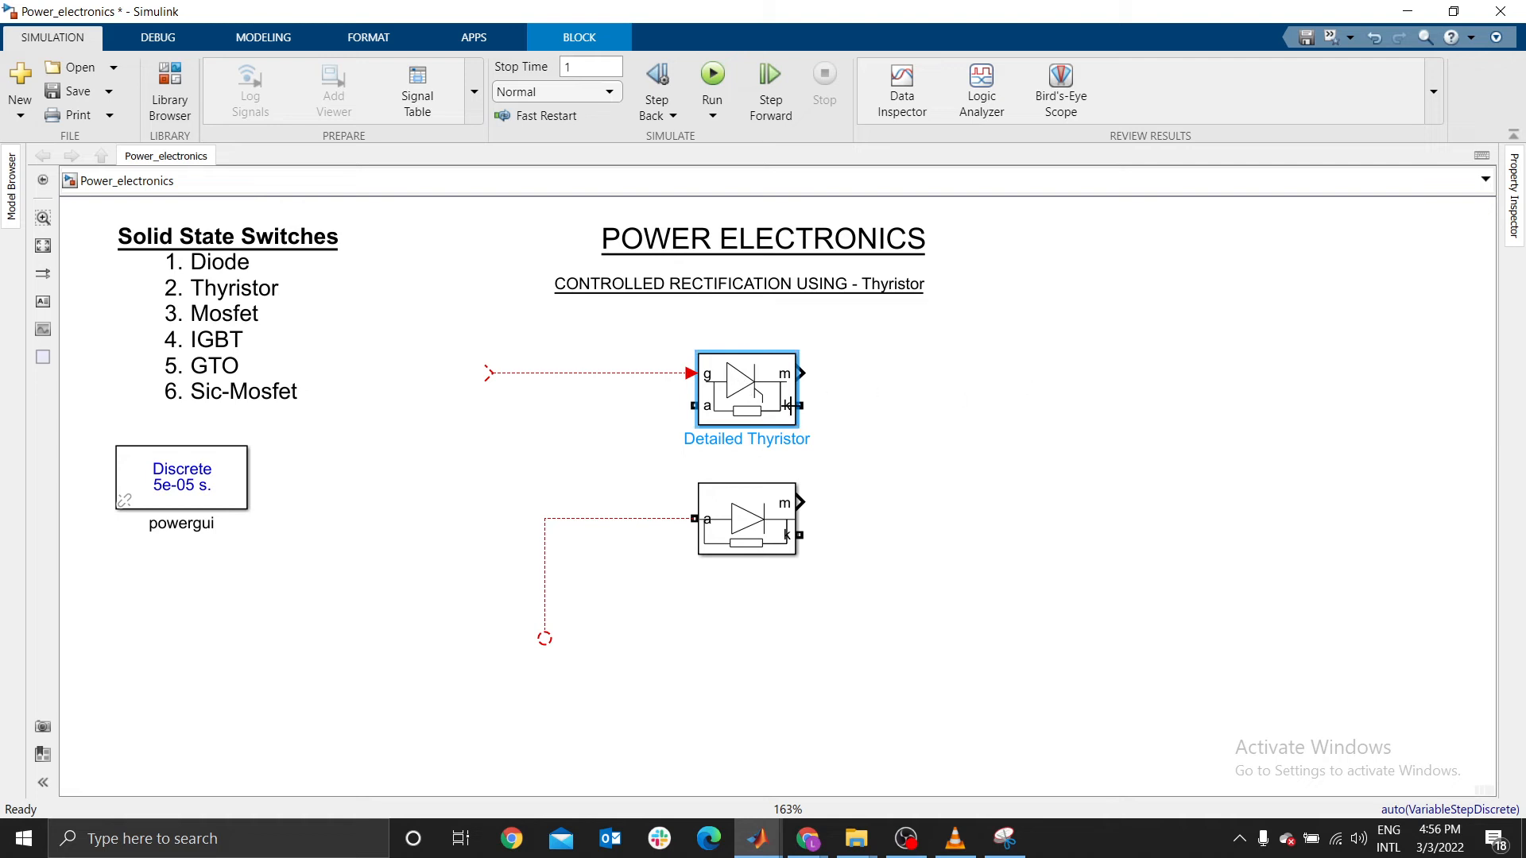
left_click(924, 411)
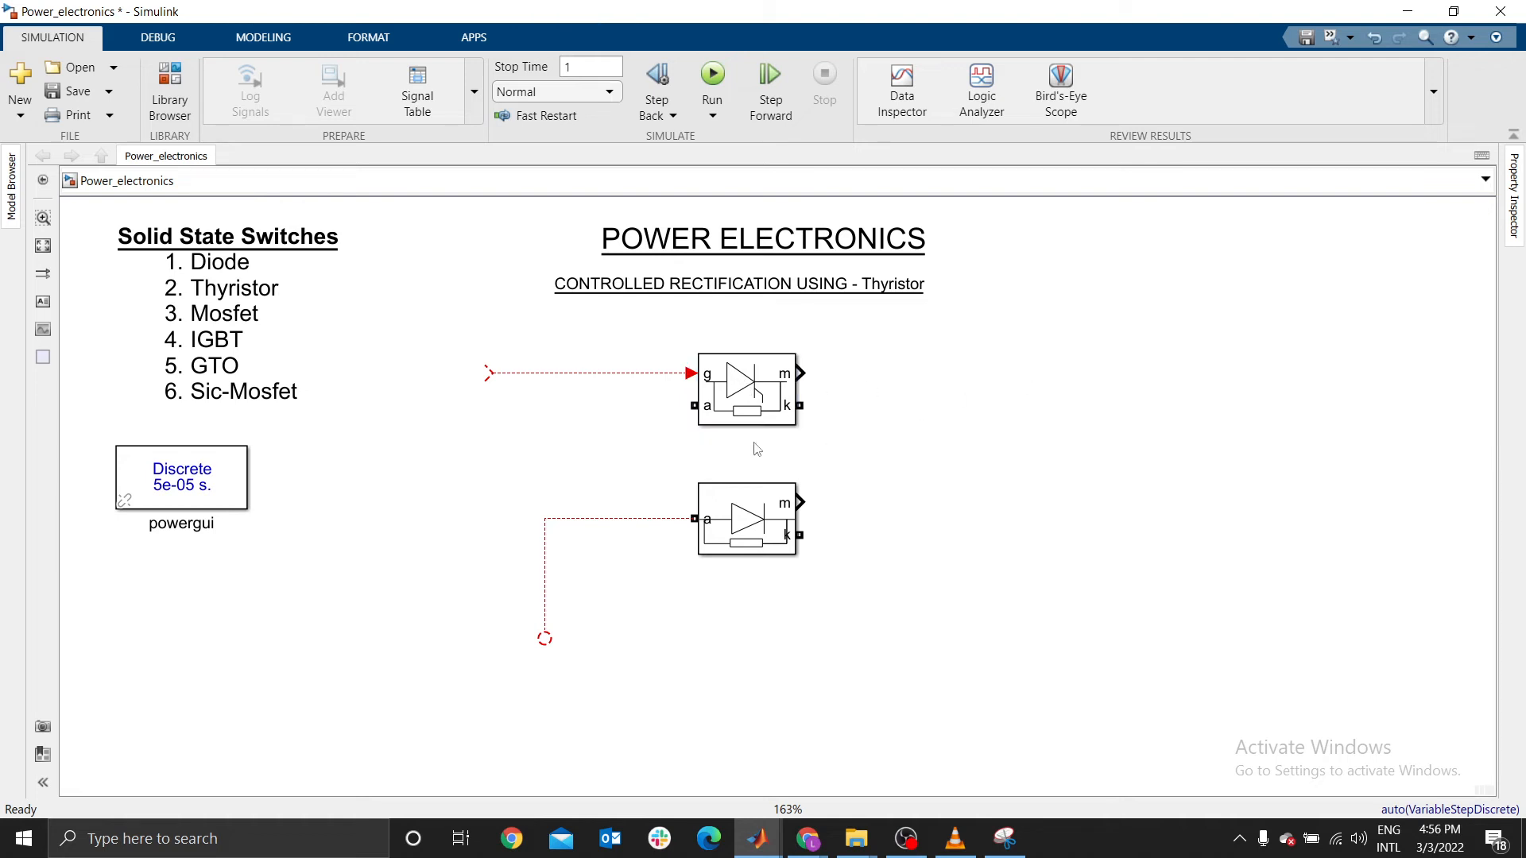
Shift the Detailed Thyristor slightly to the right, and delete the Diode block together with its leftover unconnected line
left_click(747, 516)
left_click_drag(755, 395, 795, 395)
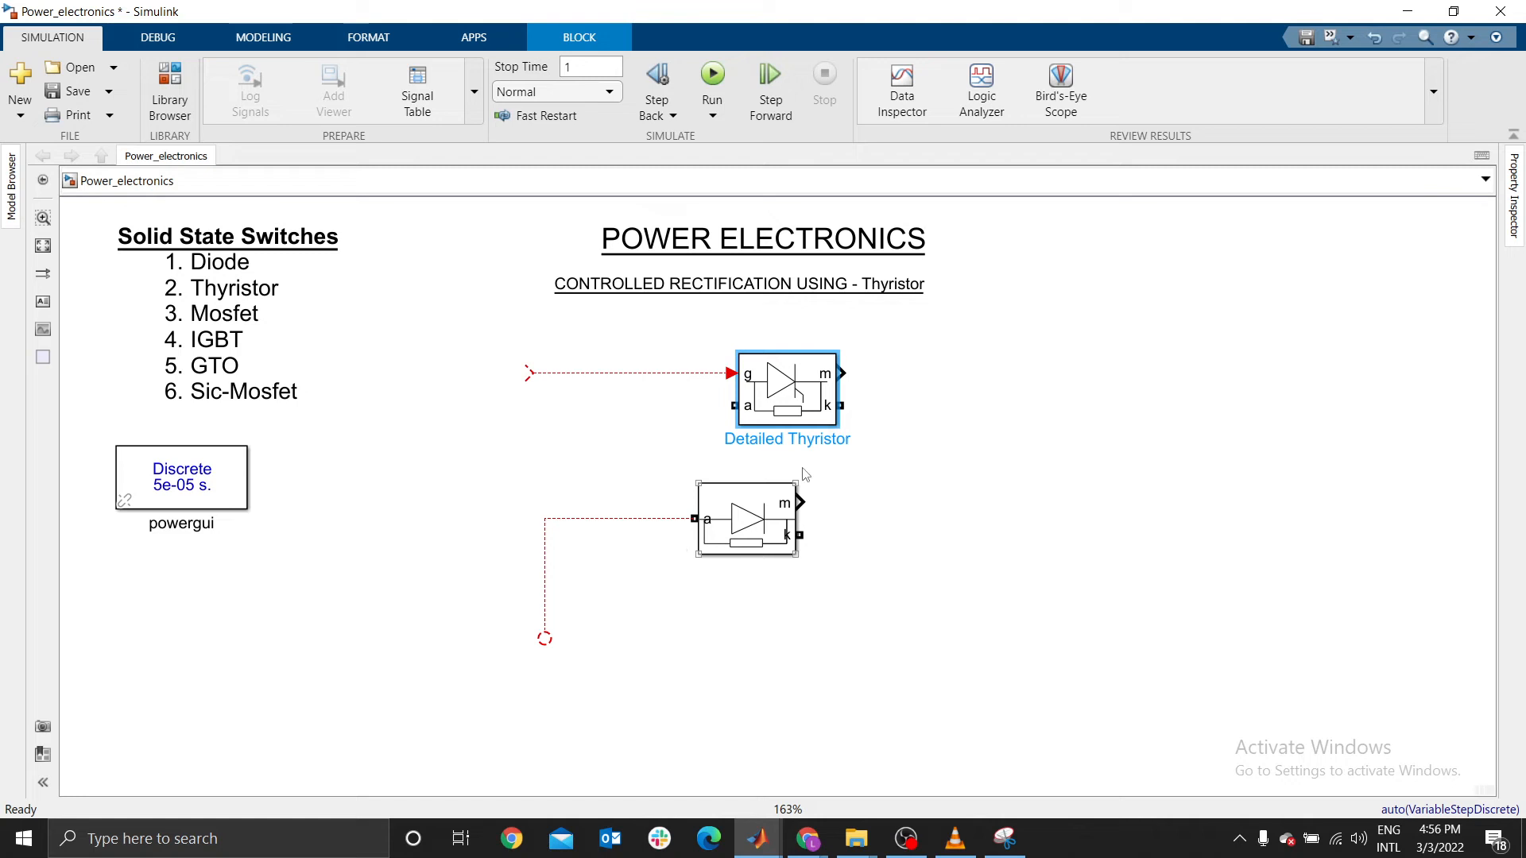
left_click(767, 510)
key("Delete")
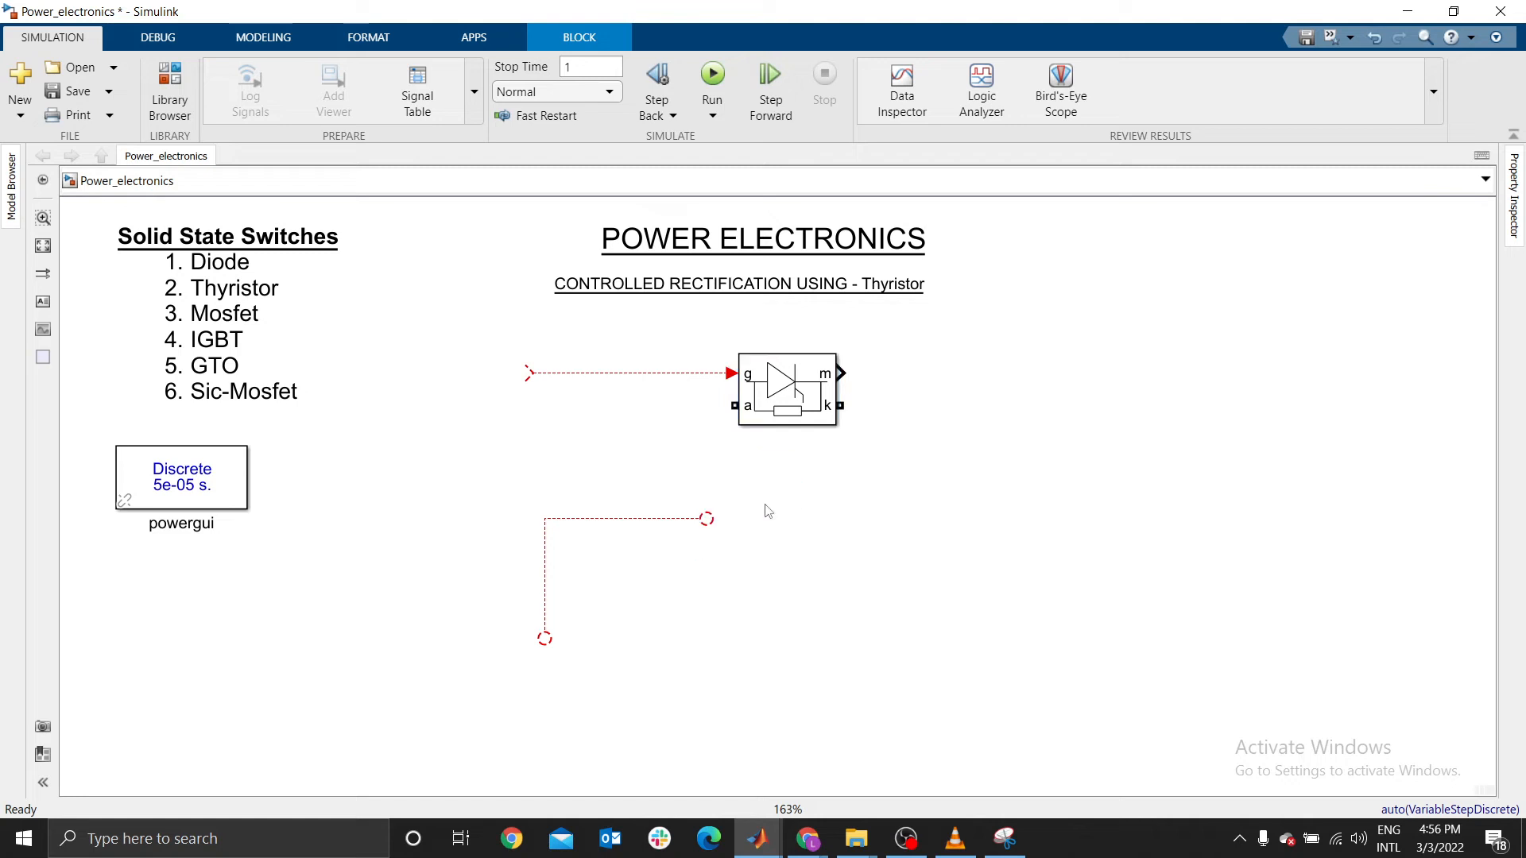
left_click_drag(430, 485, 896, 682)
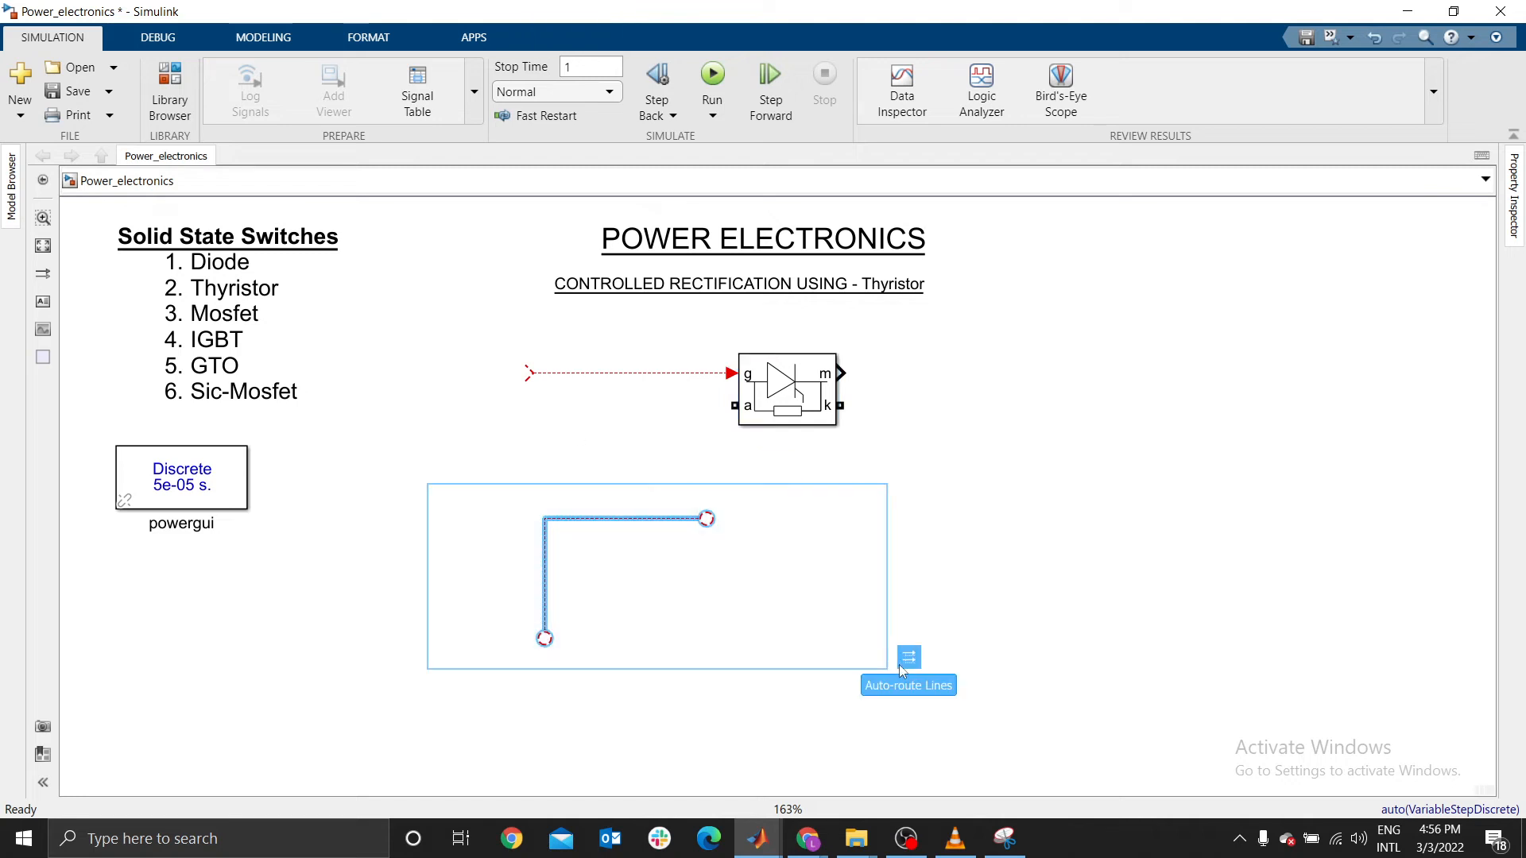
key("Delete")
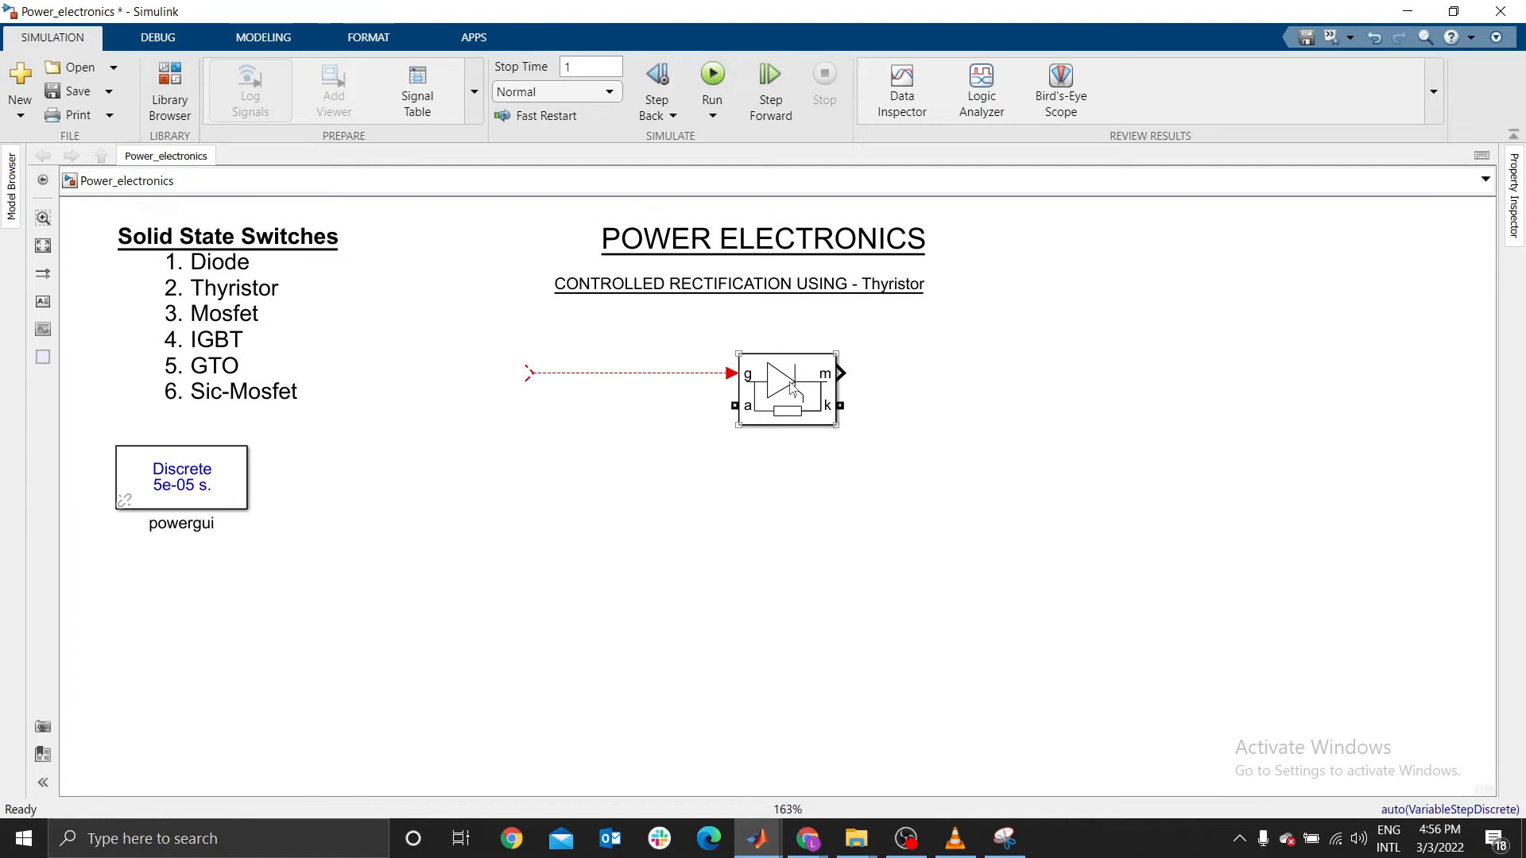
Turn off the Show measurement port option in the Detailed Thyristor's block parameters and apply the change
double_click(789, 387)
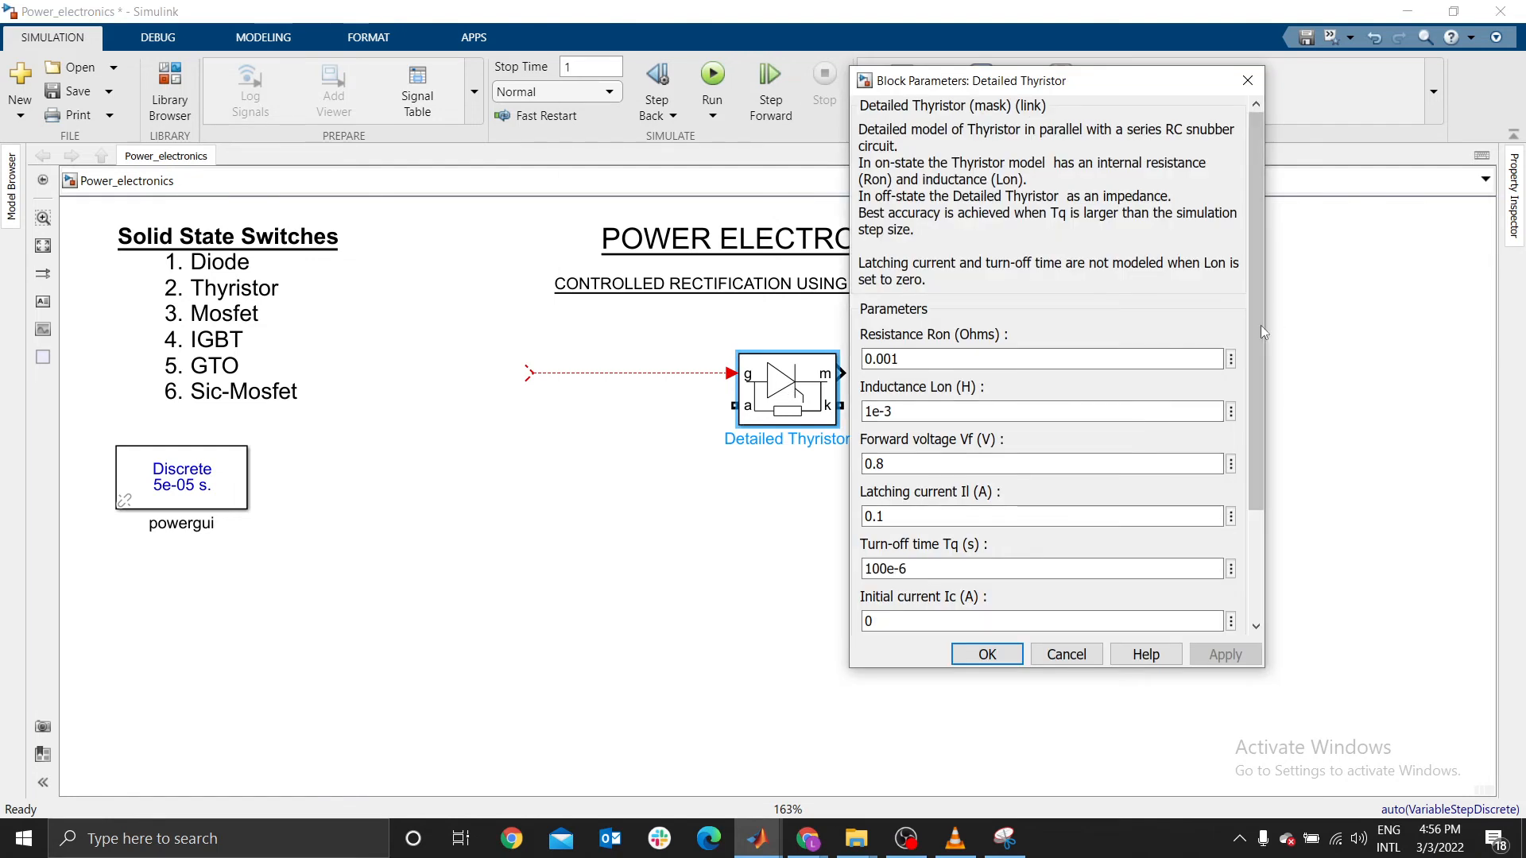
left_click_drag(1257, 330, 1269, 609)
left_click(864, 608)
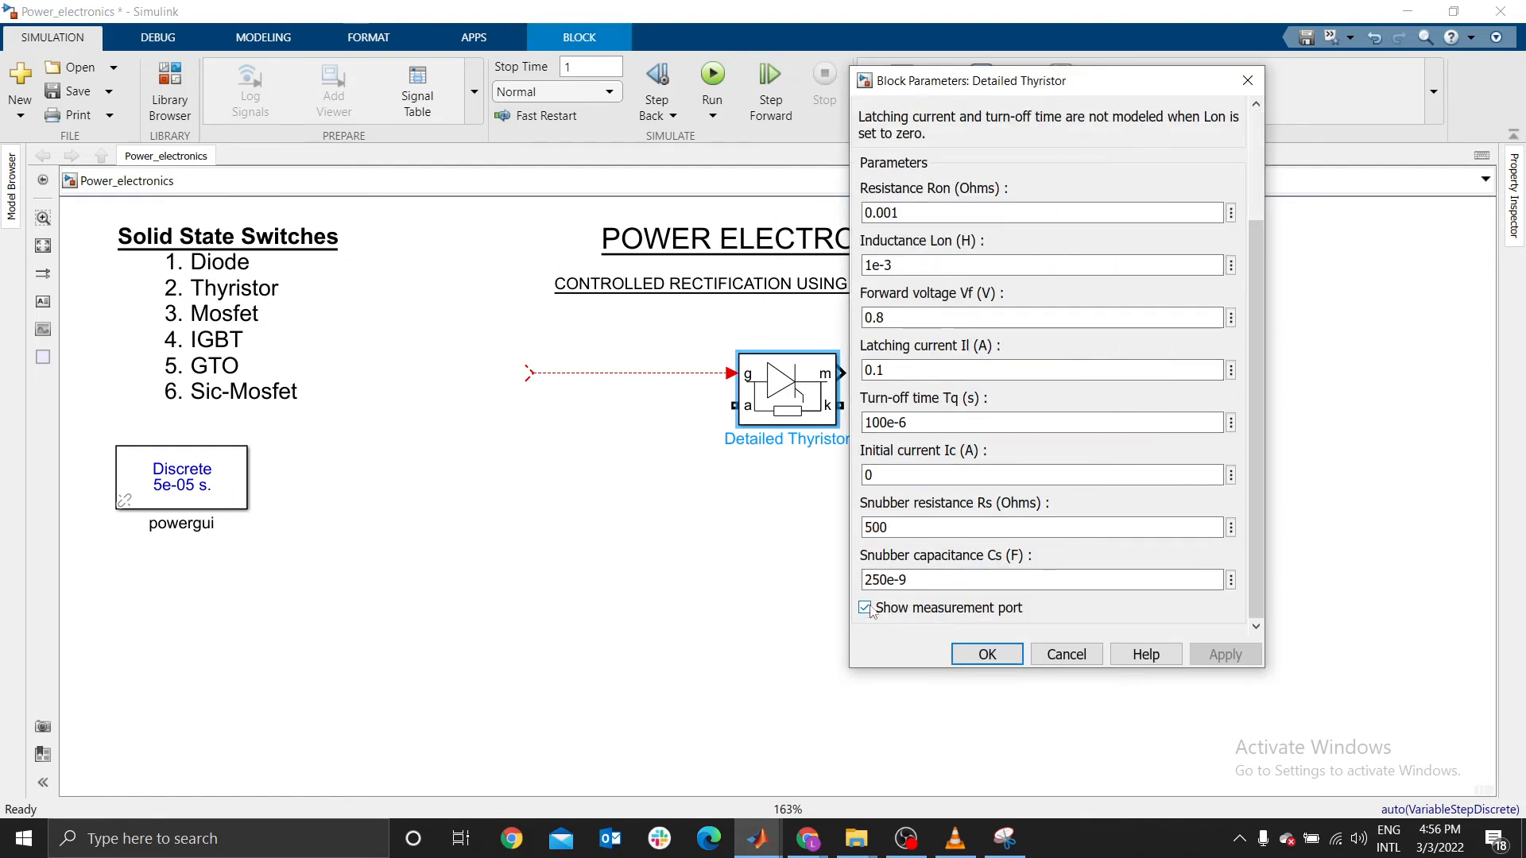
left_click(974, 658)
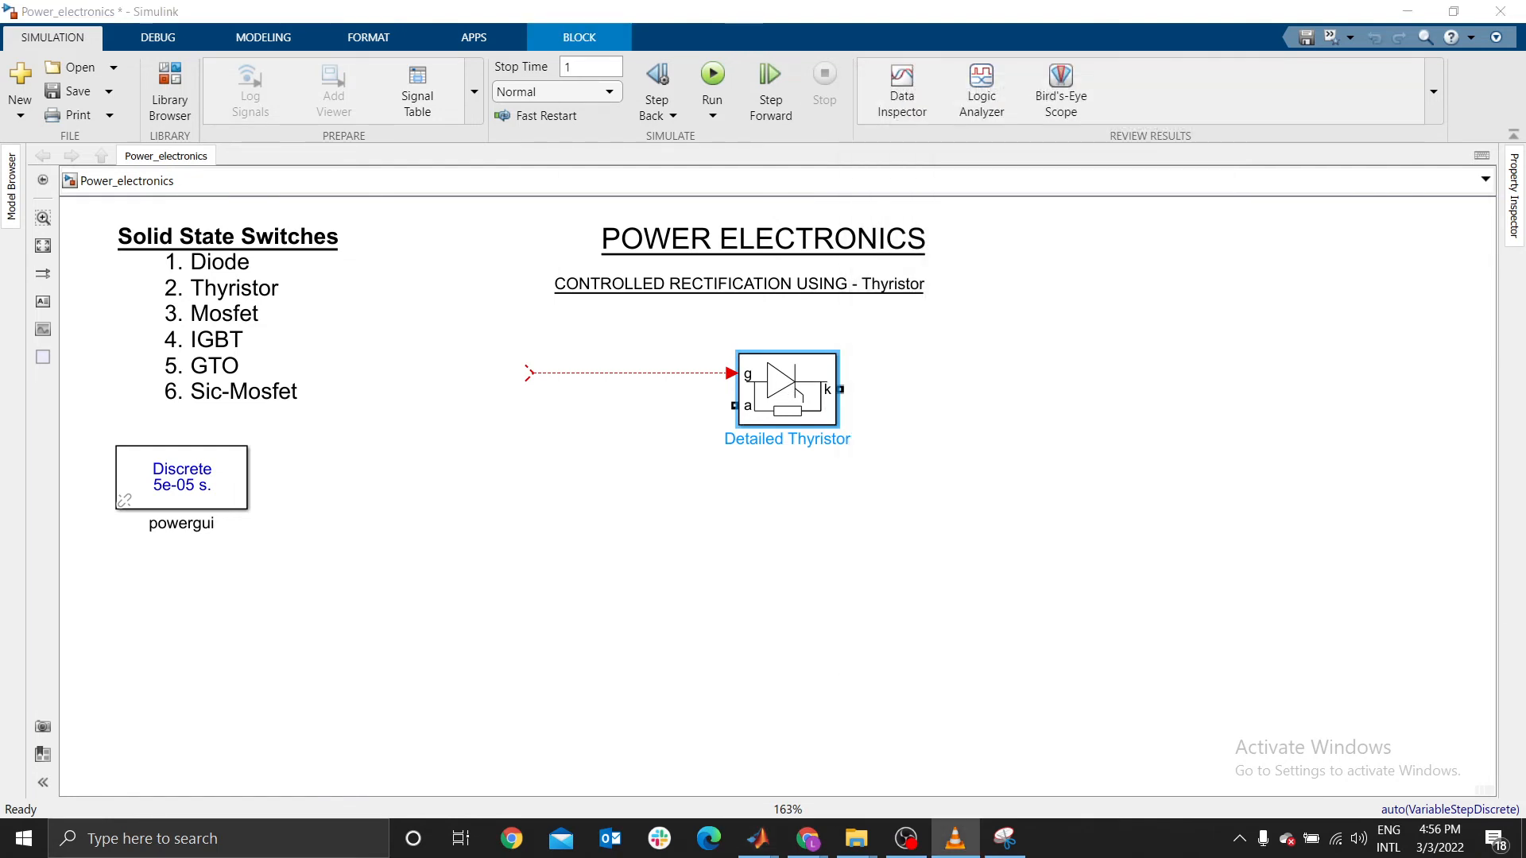
left_click(808, 512)
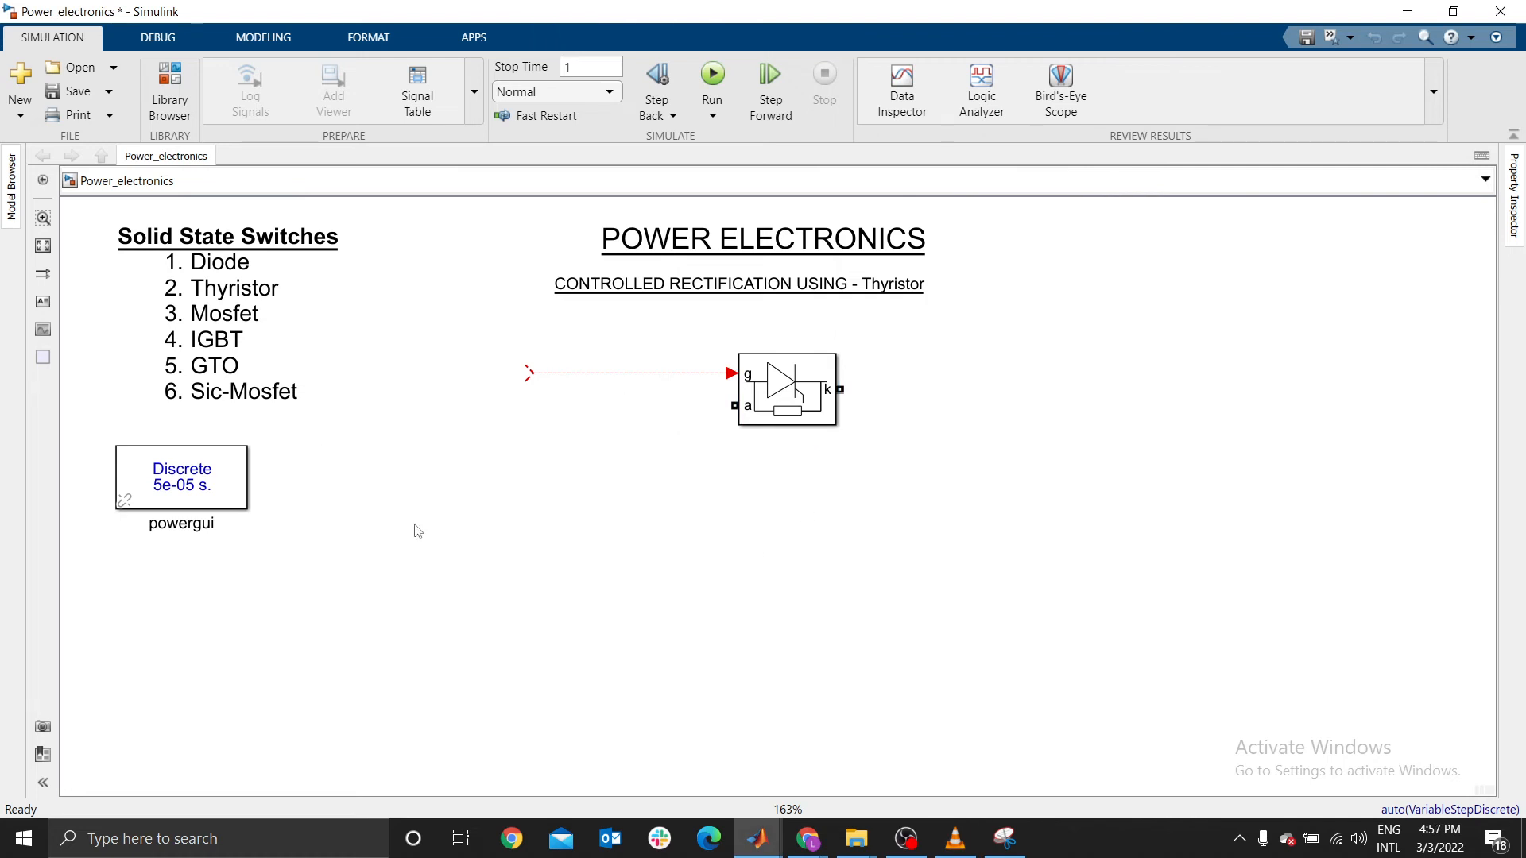
Add an AC Voltage Source from the Specialized Power Systems Sources library and connect its upper terminal to the Detailed Thyristor's anode
key("ctrl+shift+l")
scroll(384, 411, "down", 2)
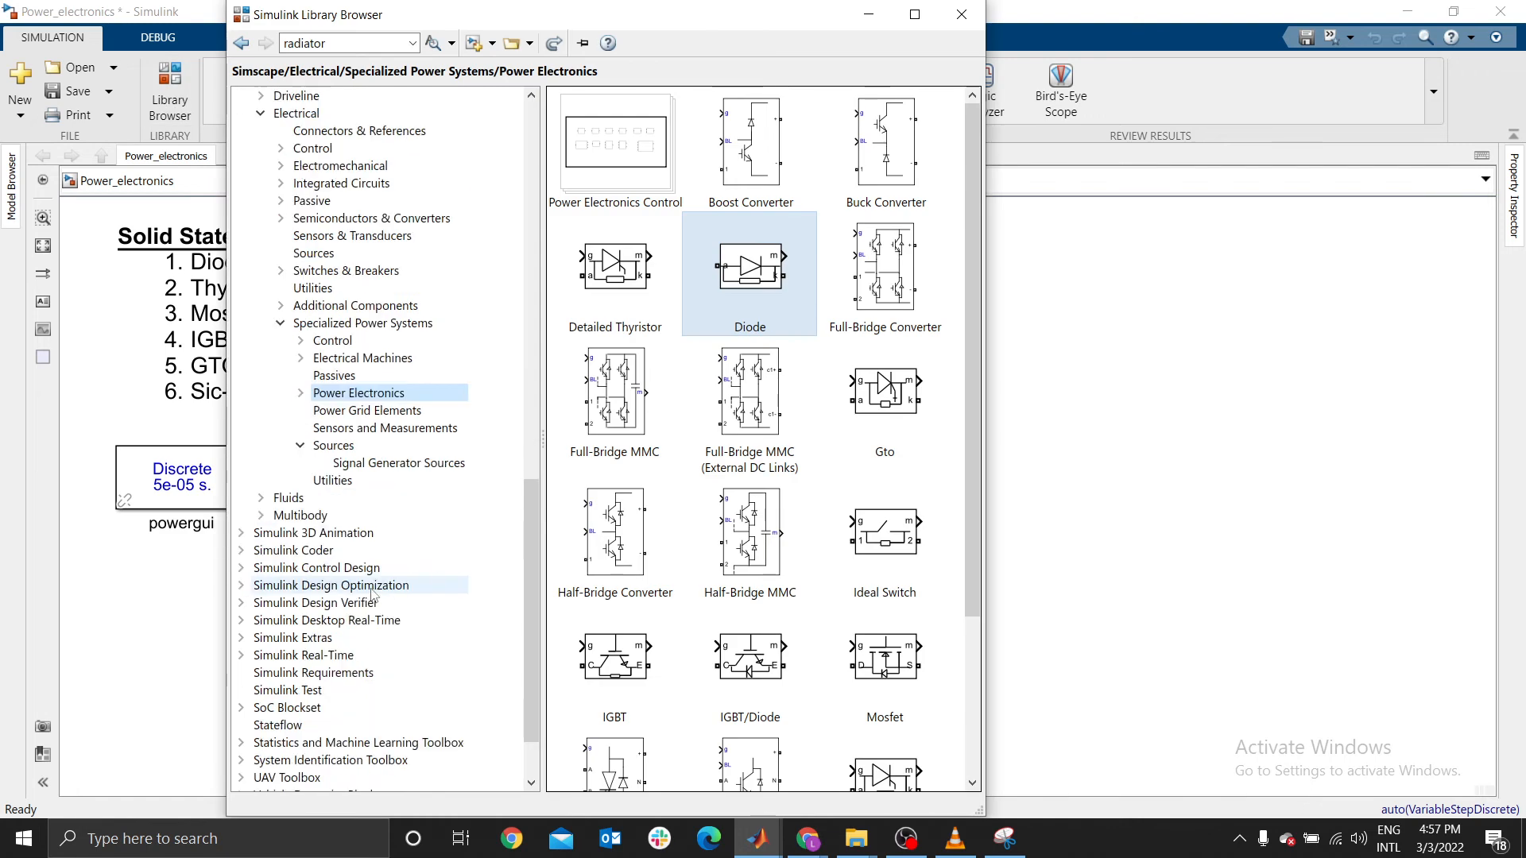
left_click(335, 447)
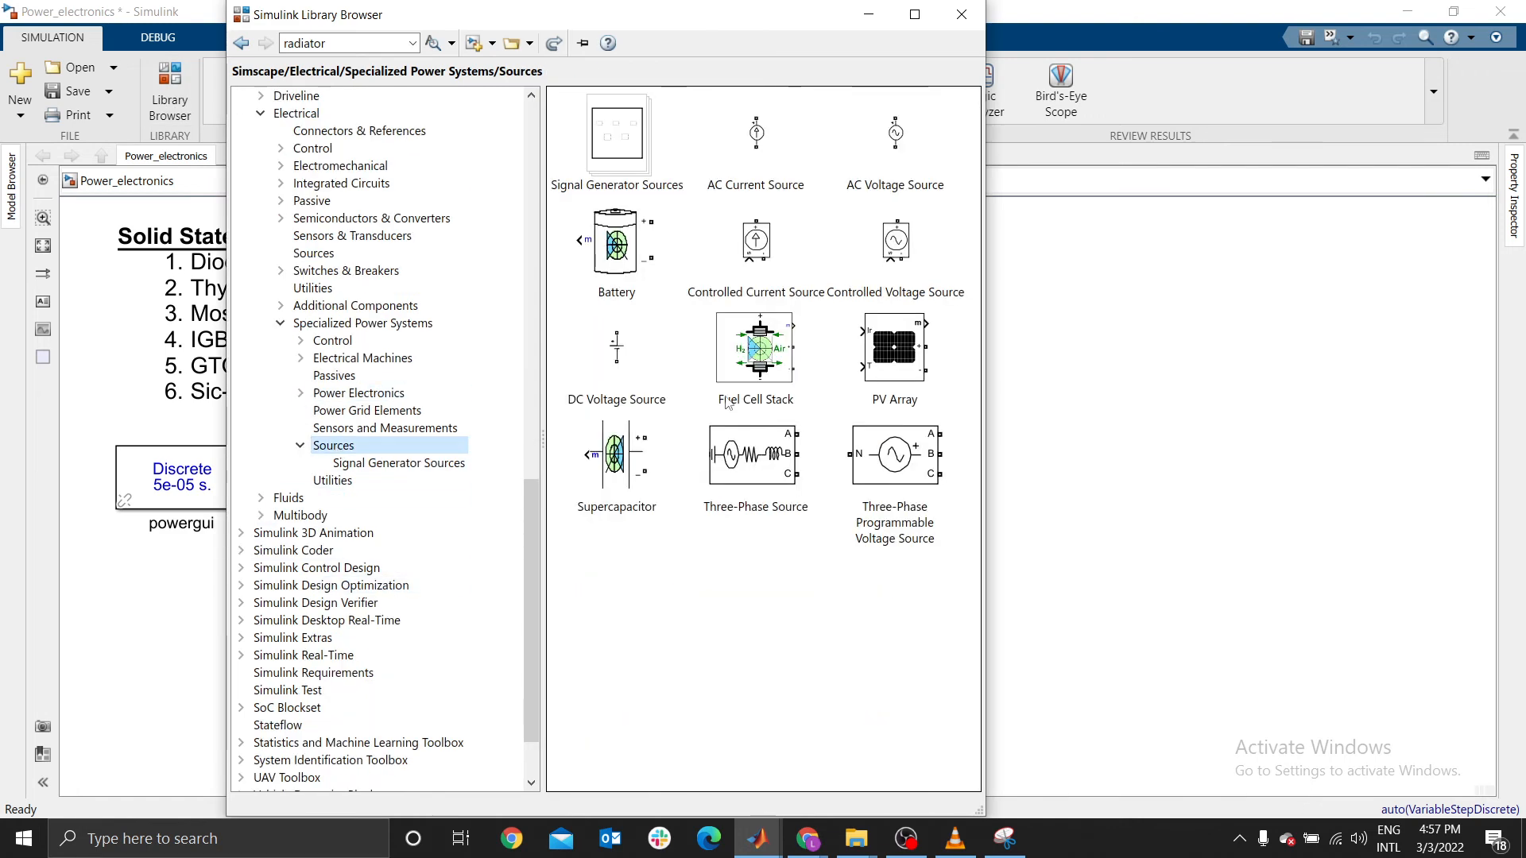
mouse_move(894, 135)
left_mouse_down()
mouse_move(1165, 461)
mouse_move(574, 655)
mouse_move(525, 550)
mouse_move(619, 543)
mouse_move(596, 411)
mouse_move(739, 406)
left_mouse_up()
left_click(523, 521)
left_click(745, 409)
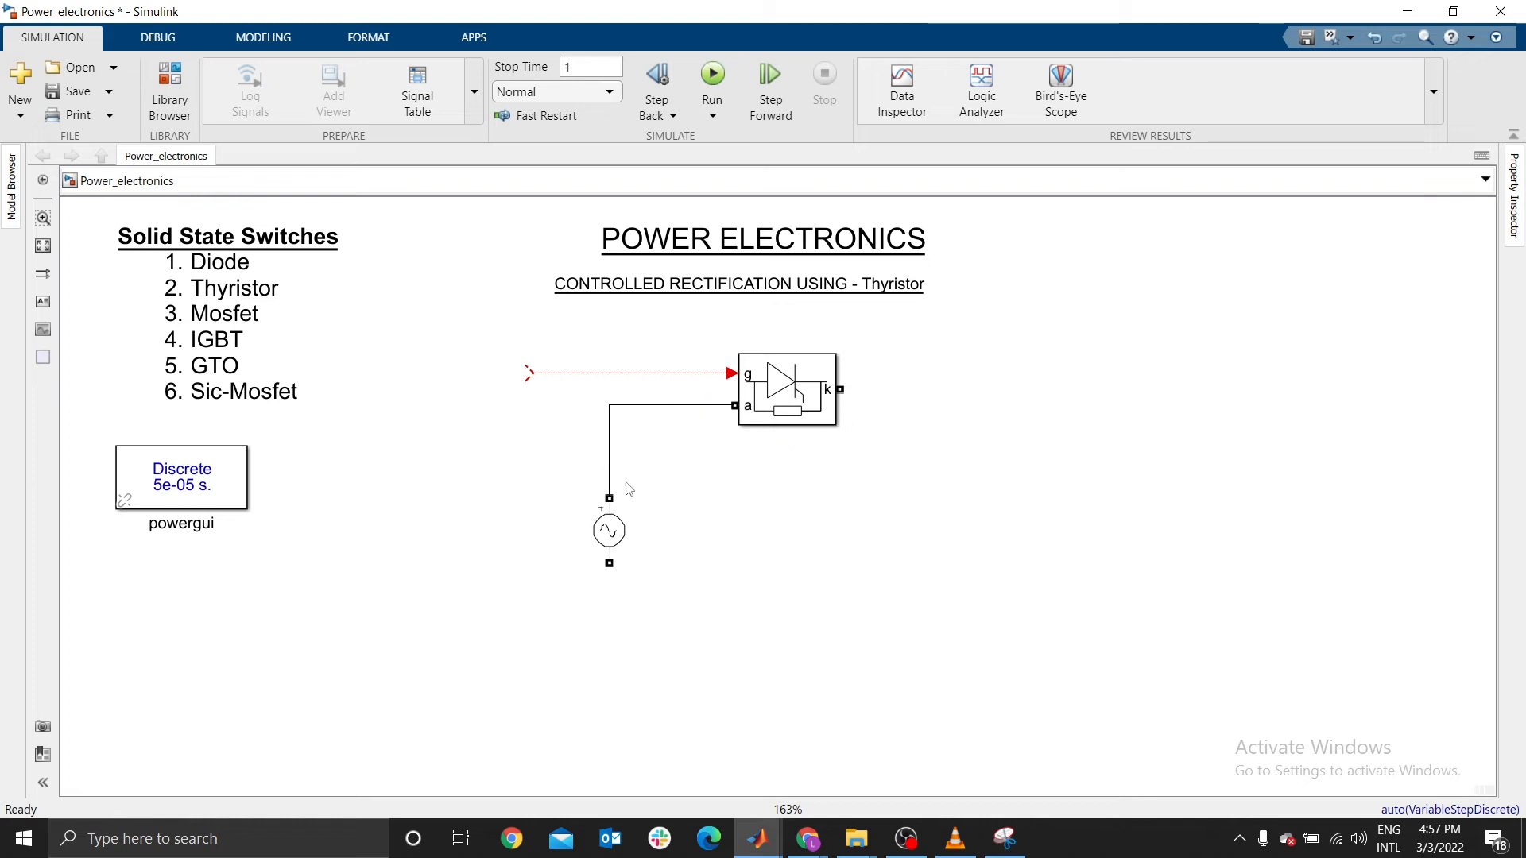
left_click(608, 528)
left_click(759, 402)
left_click(745, 350)
Bend the open end of the thyristor's gate line downward and draw an open-ended line from the AC source's lower terminal
left_click_drag(583, 372, 562, 392)
left_click(507, 421)
left_click_drag(609, 563, 677, 636)
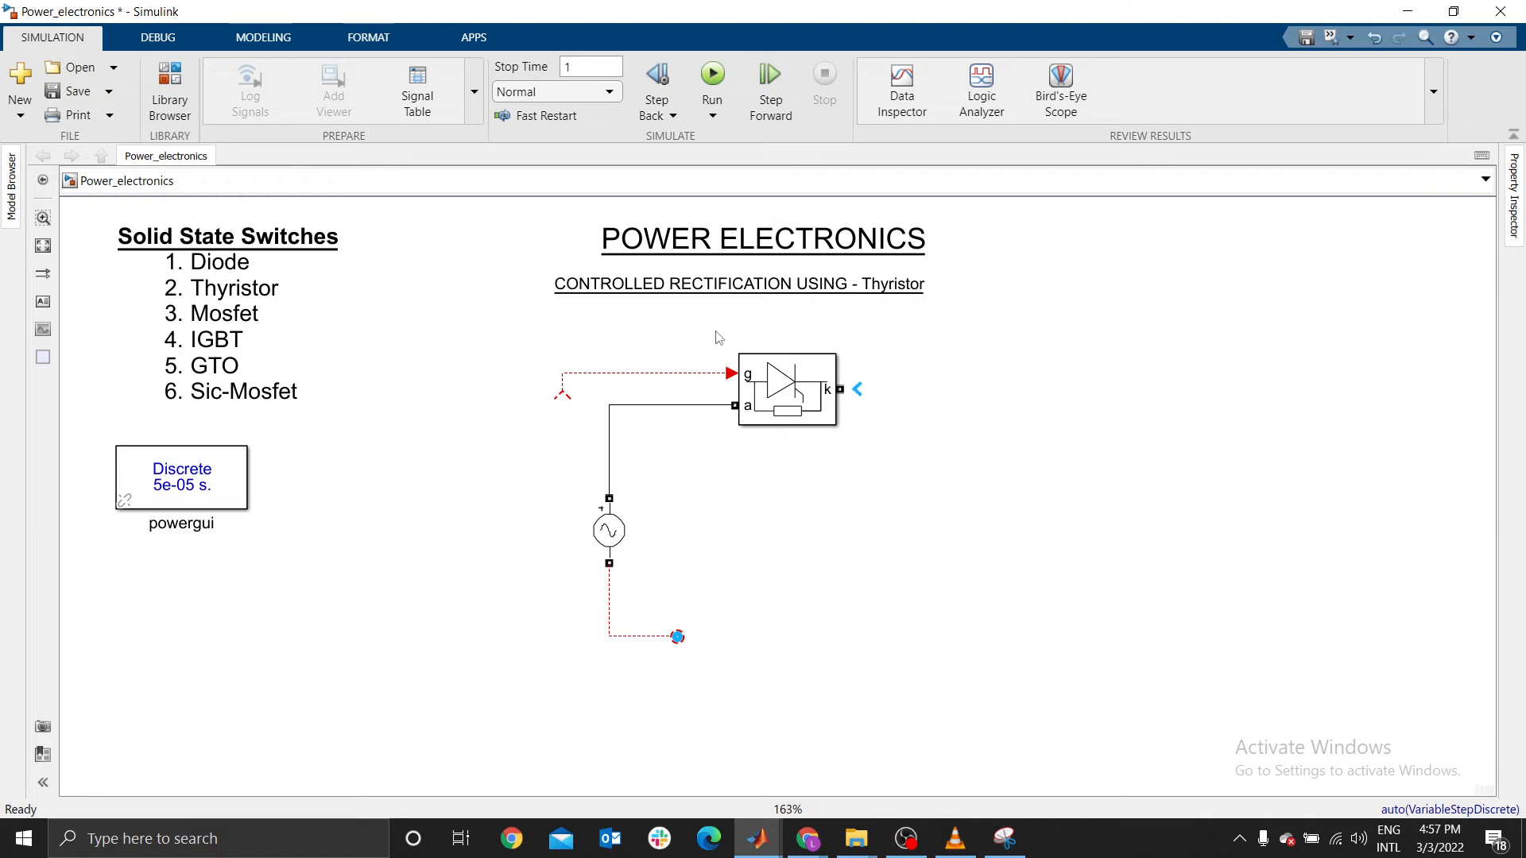
Set the Detailed Thyristor's block name display to On and move the name above the block
left_click(807, 410)
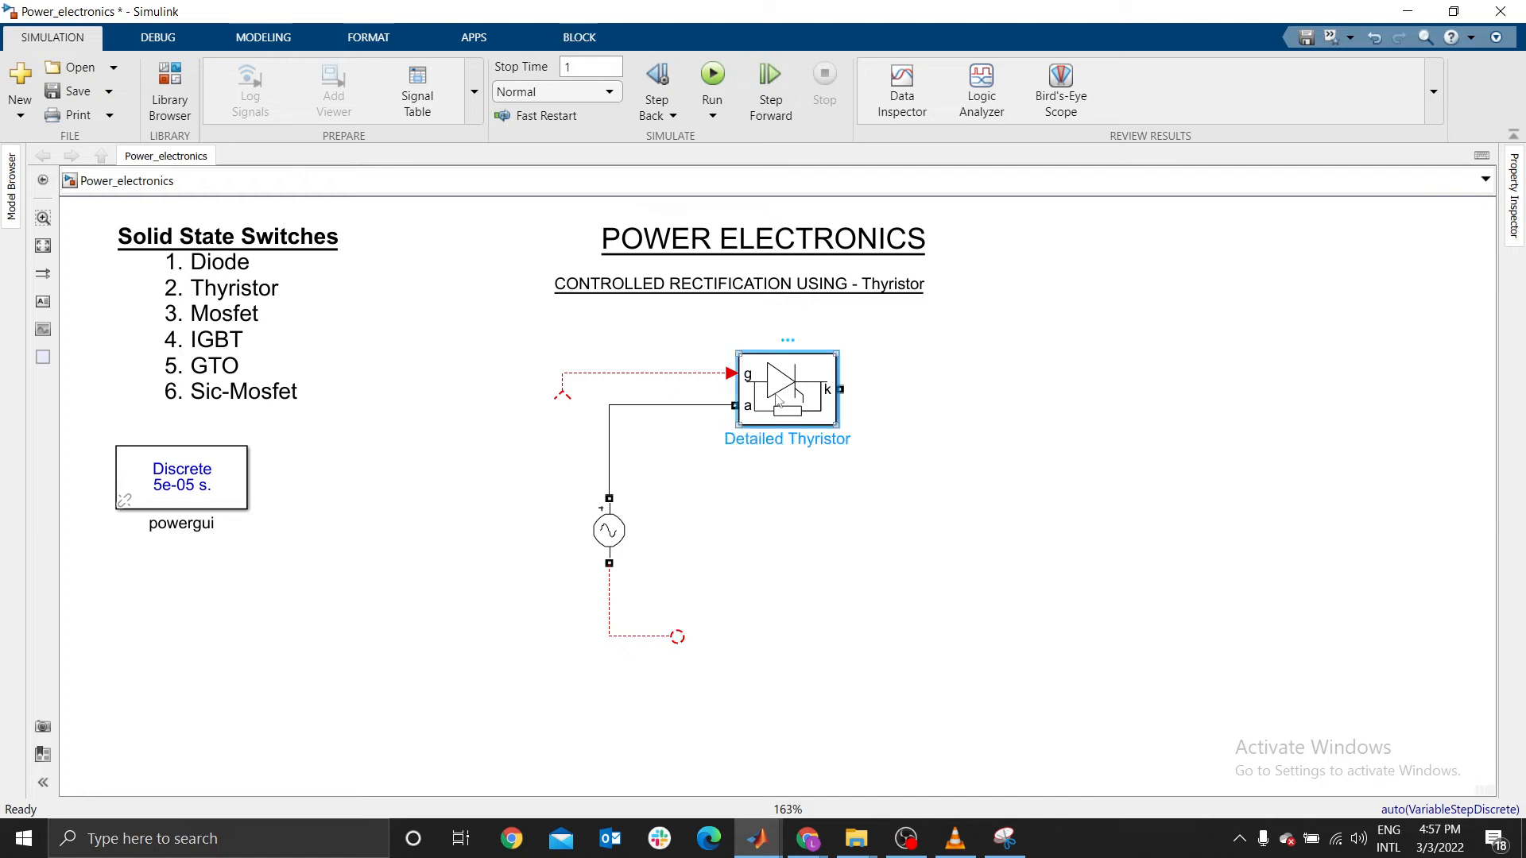
right_click(778, 402)
mouse_move(869, 342)
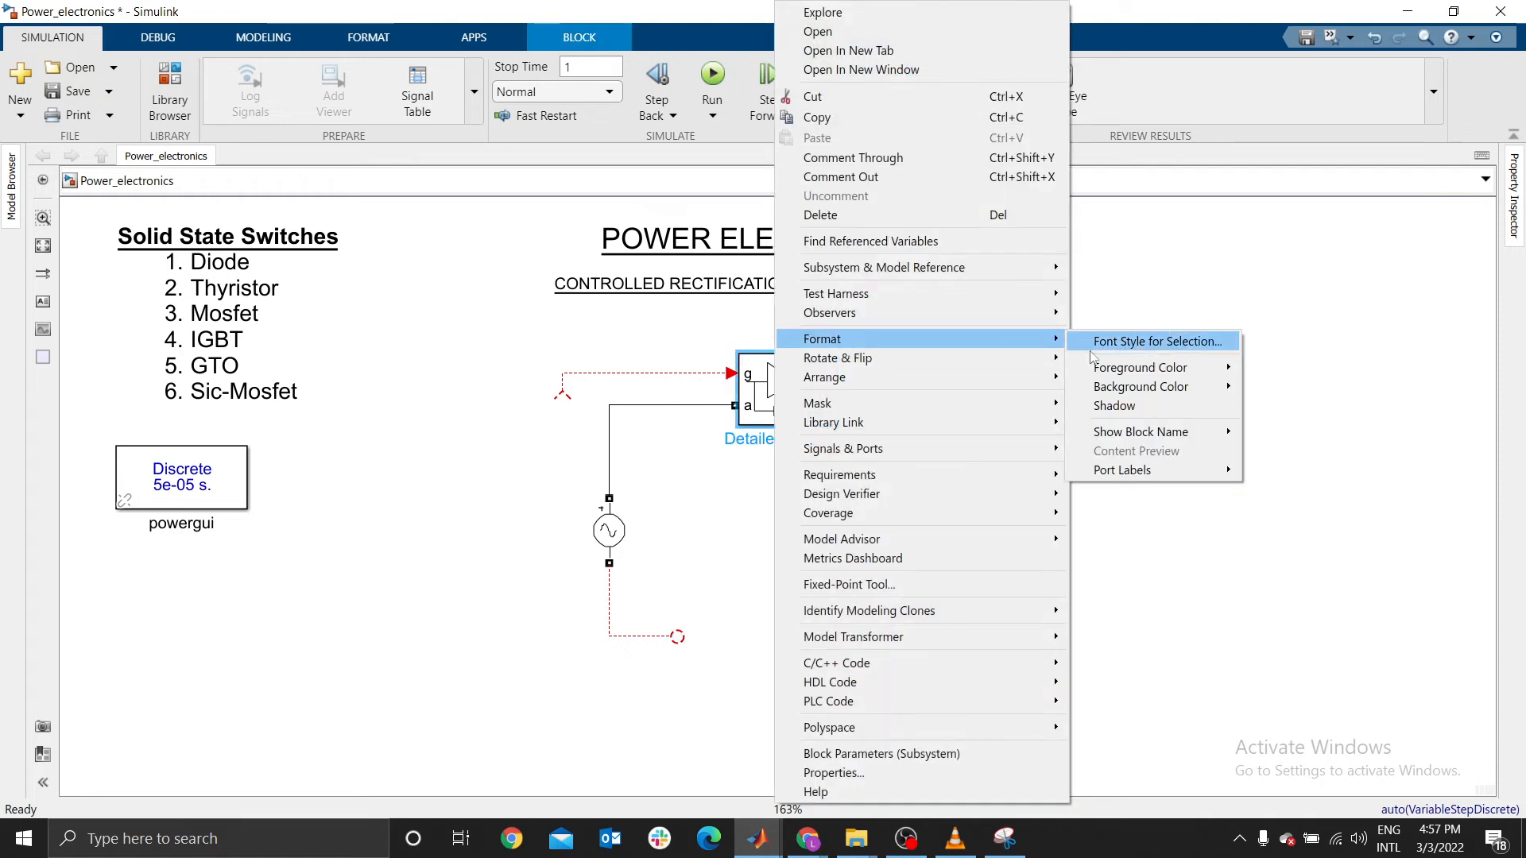
mouse_move(1218, 432)
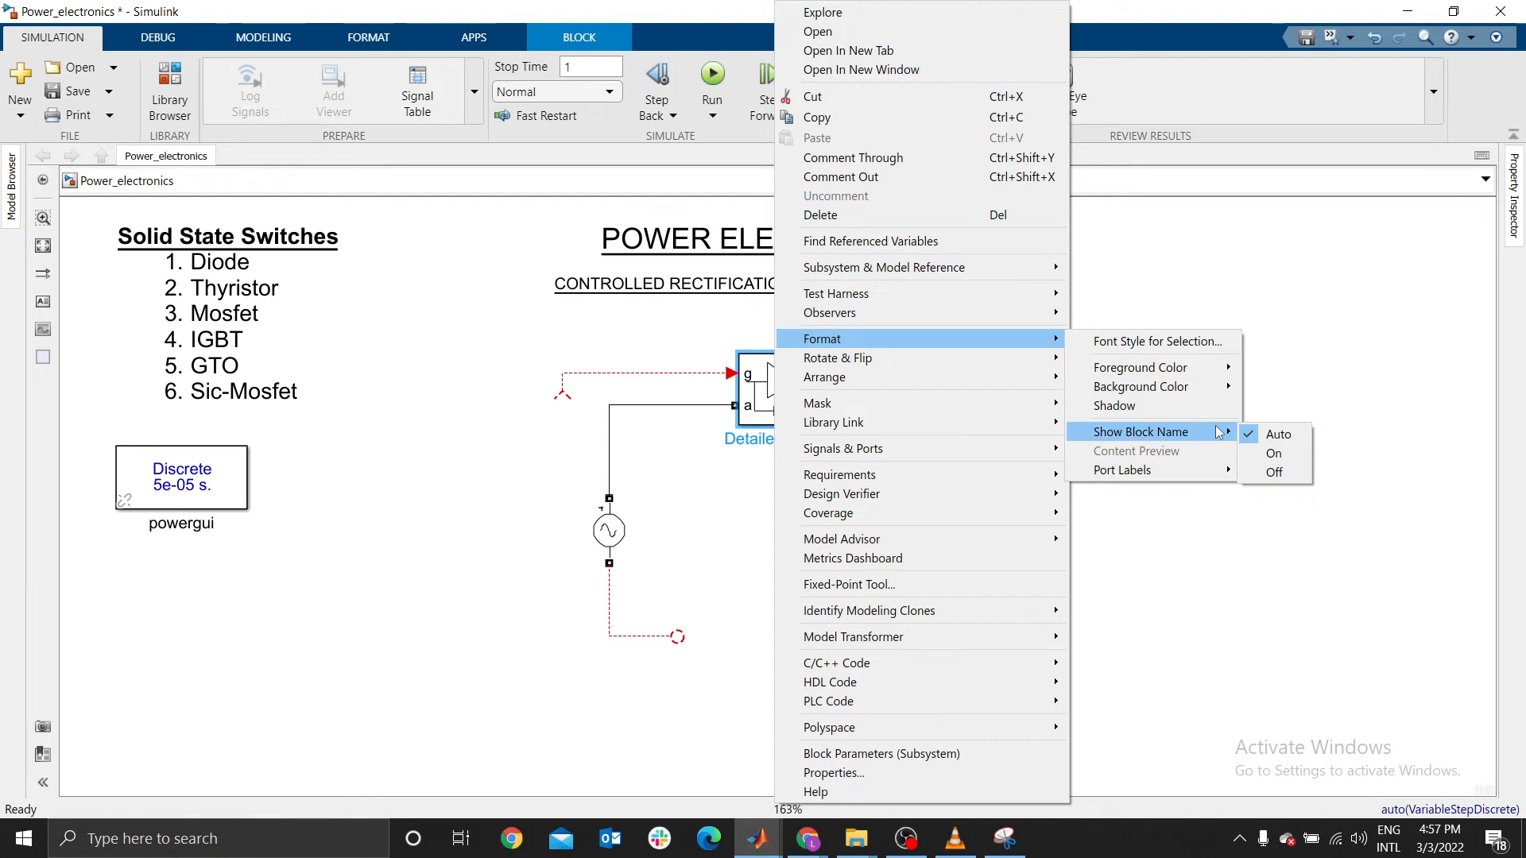
left_click(1273, 453)
left_click_drag(787, 437, 815, 342)
left_click(927, 368)
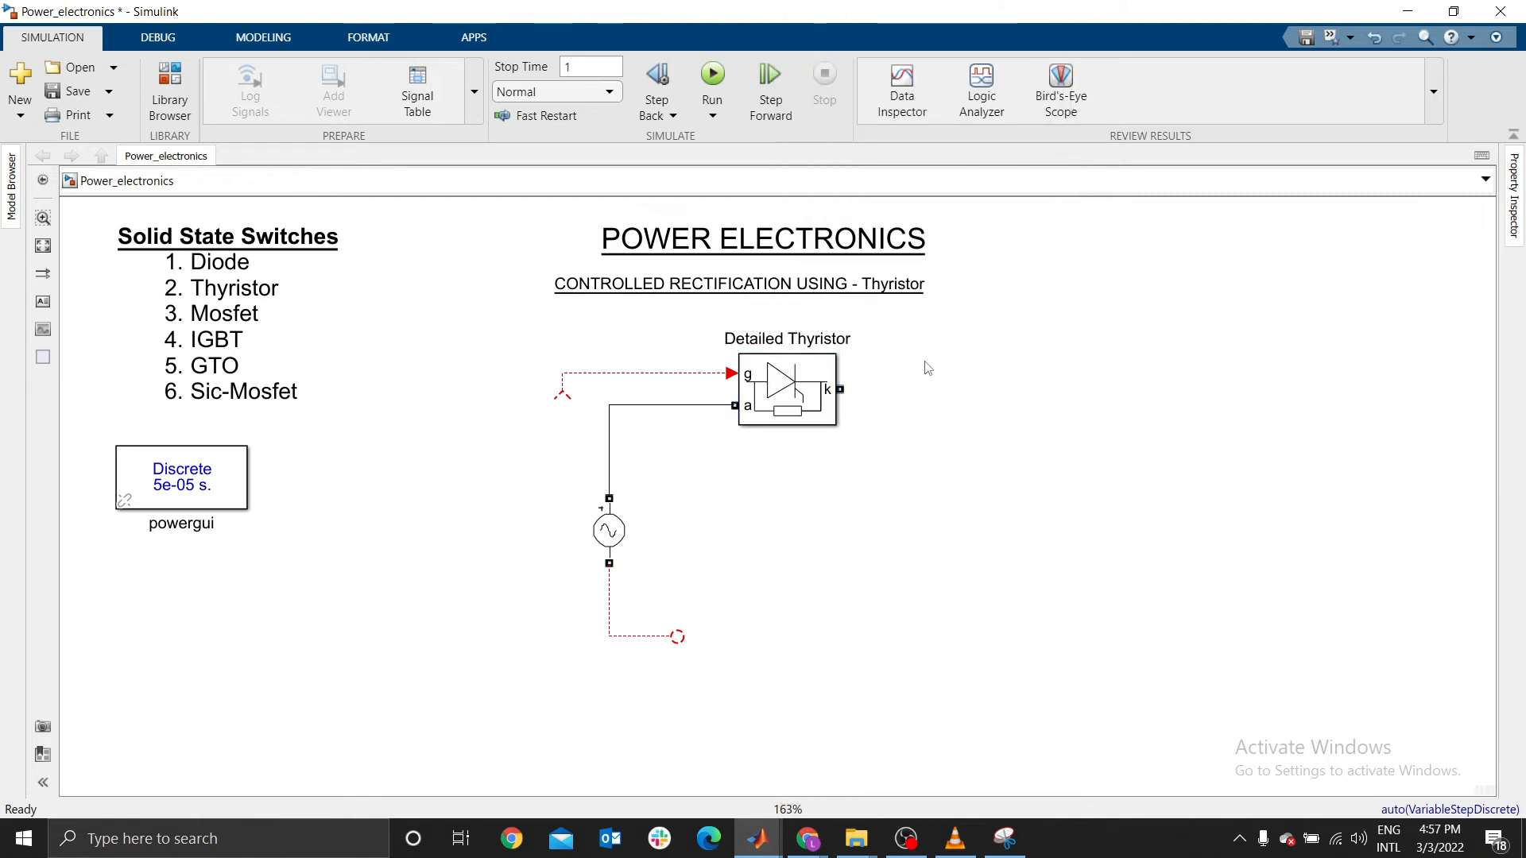
Add a Pulse Generator from the Simulink Sources library and place it to the right of and slightly below the thyristor
left_click(169, 92)
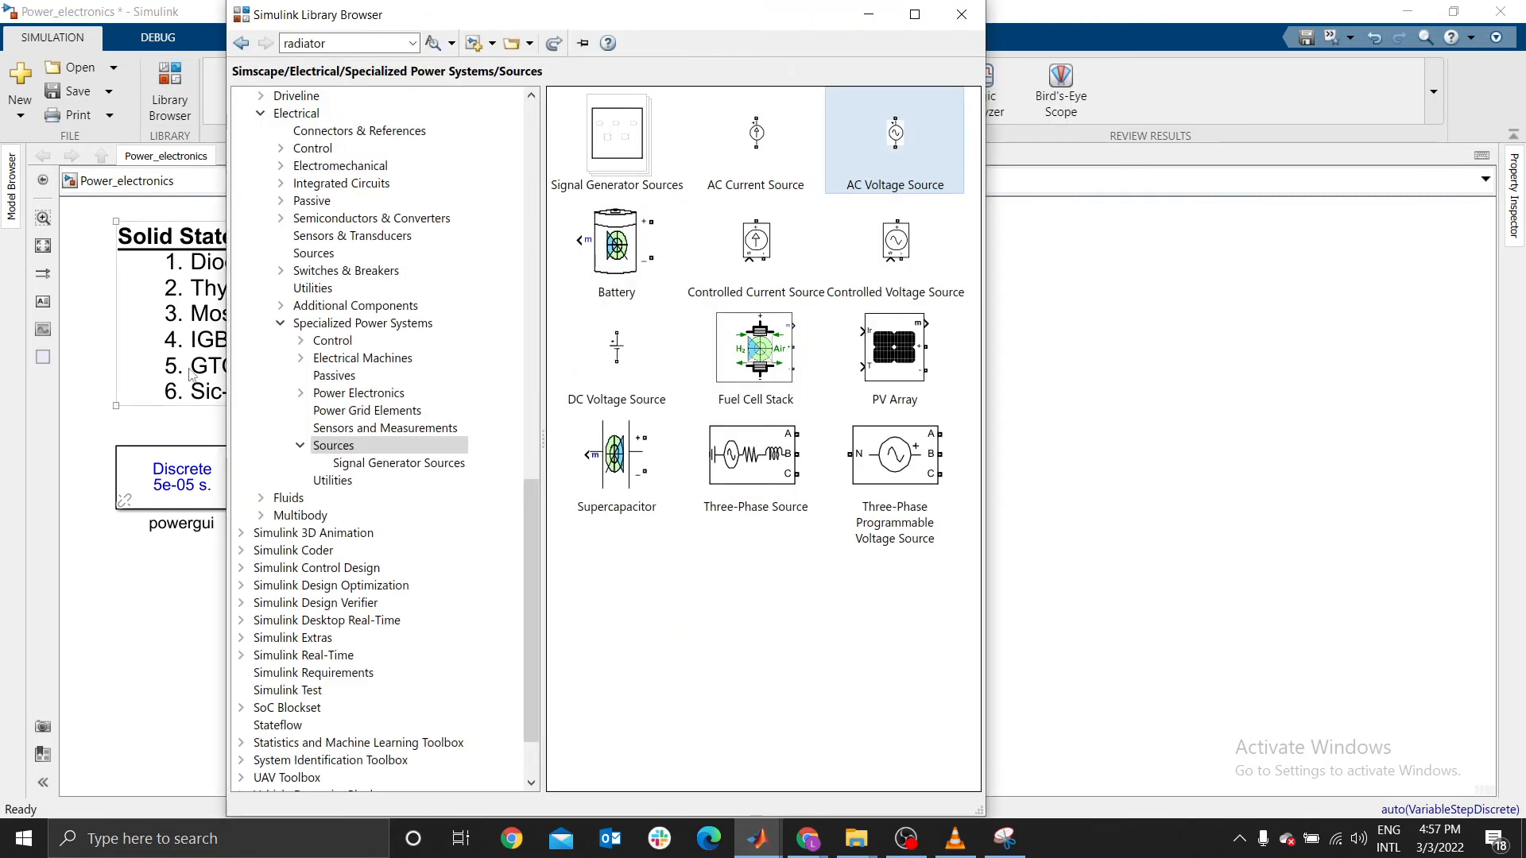
left_click_drag(536, 537, 534, 159)
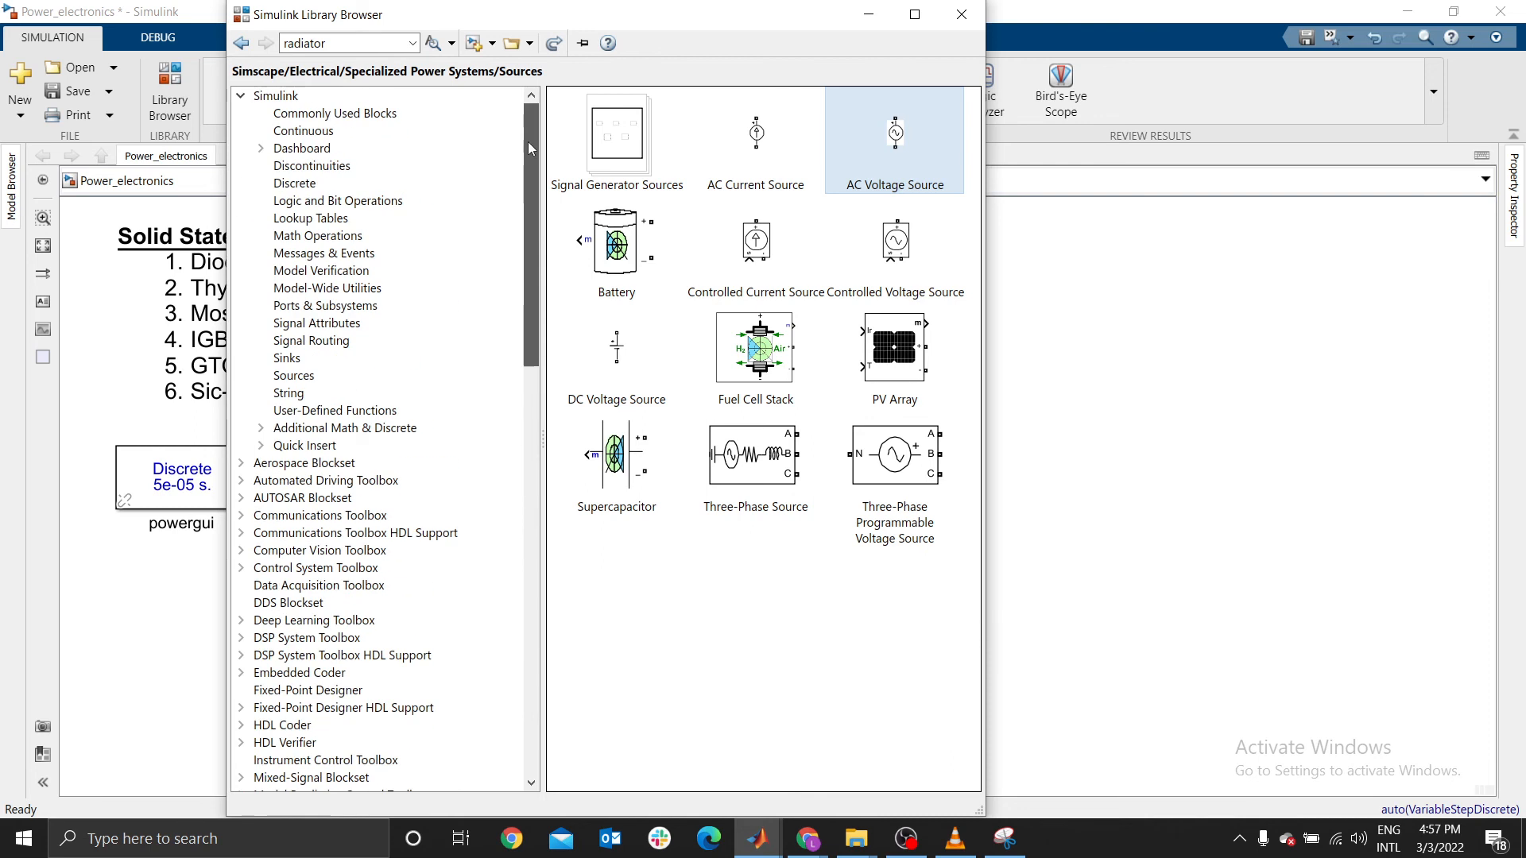
left_click(280, 377)
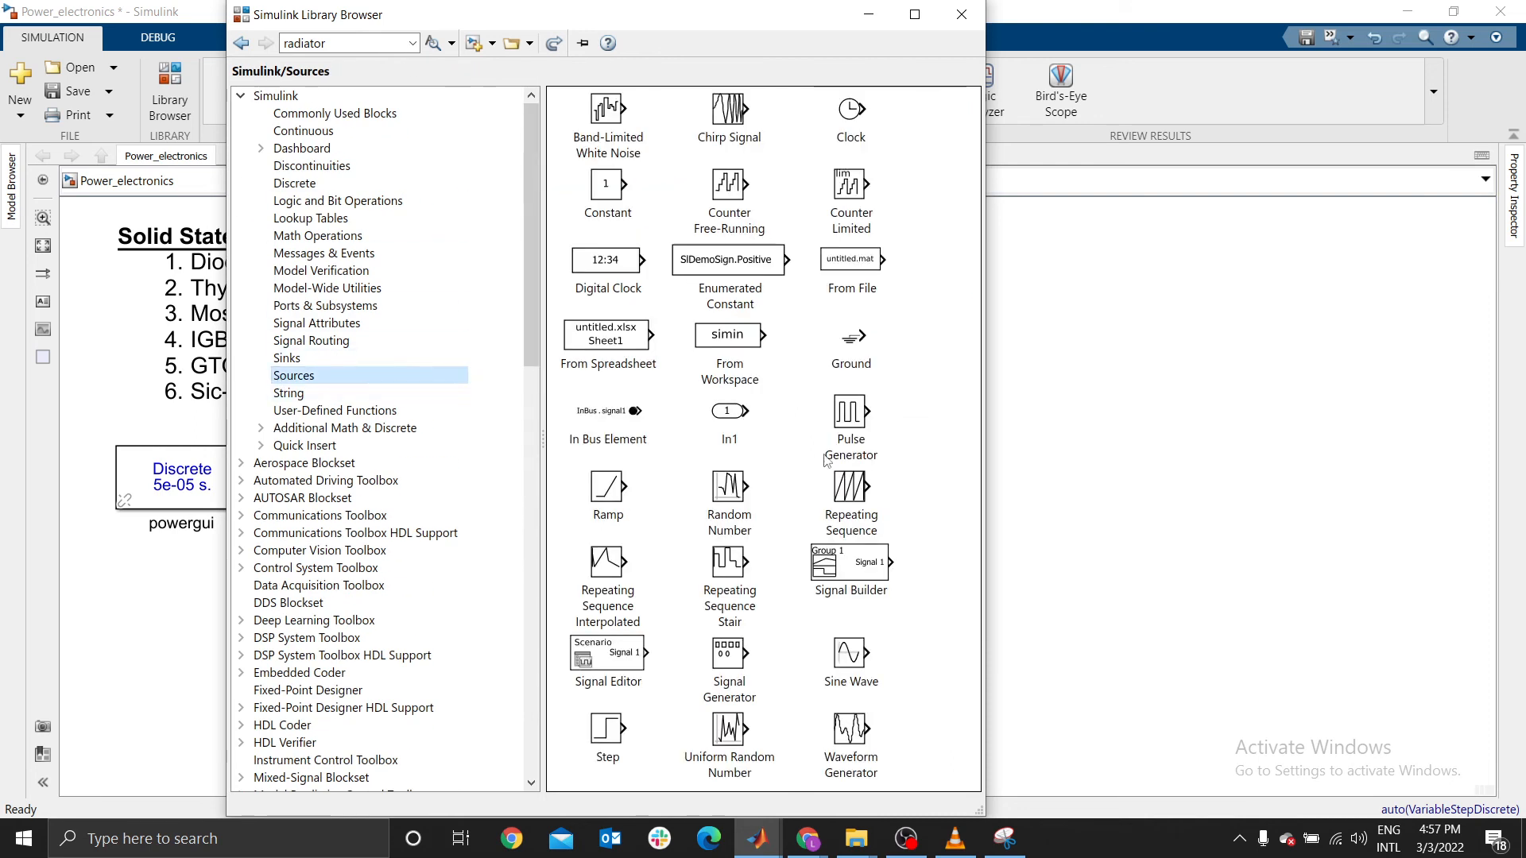
left_click_drag(839, 437, 956, 405)
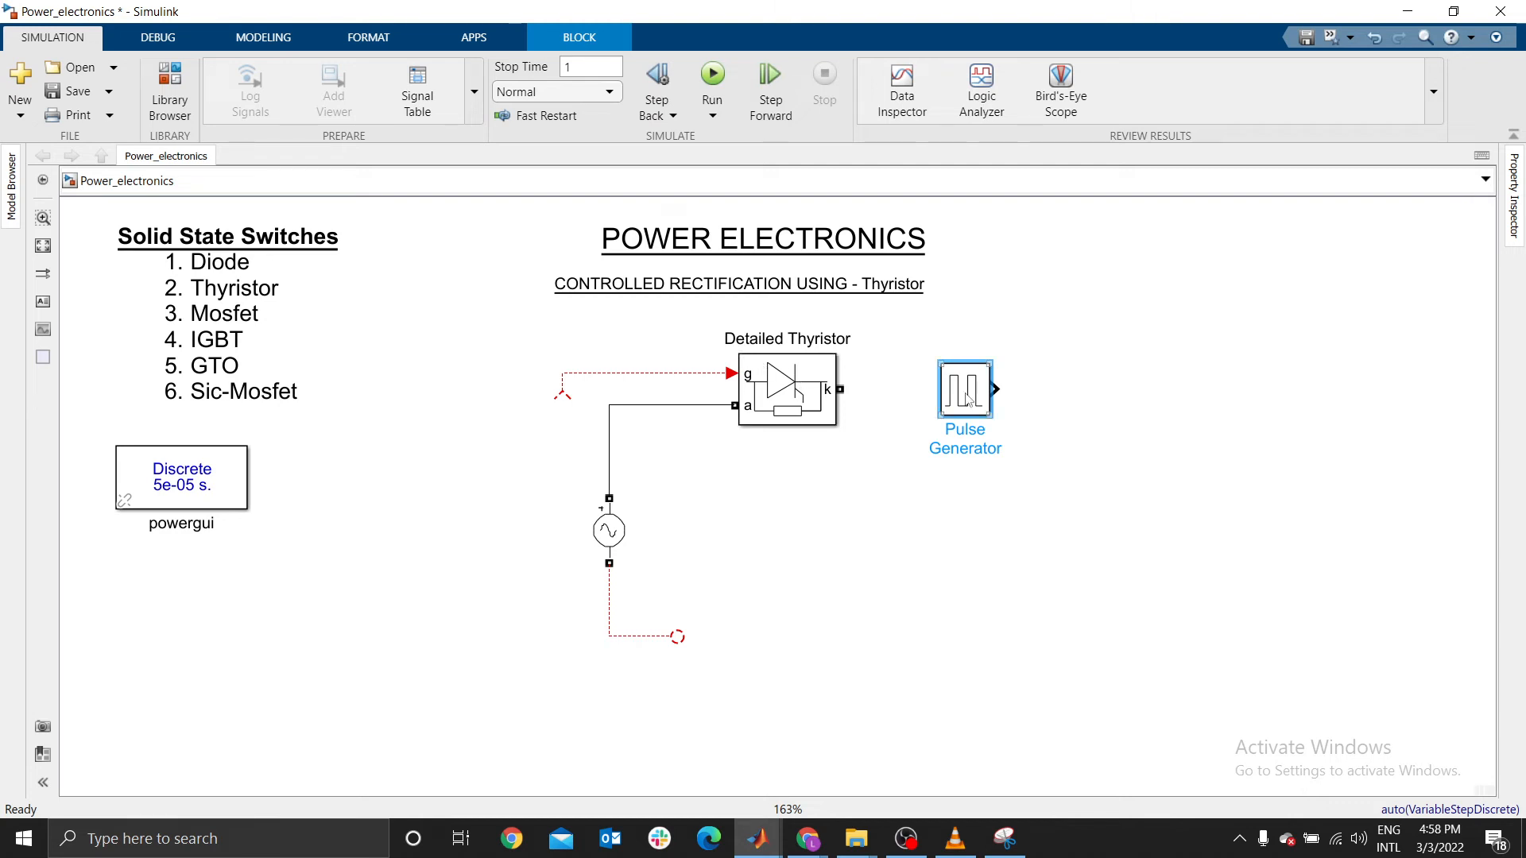
left_click_drag(968, 400, 976, 457)
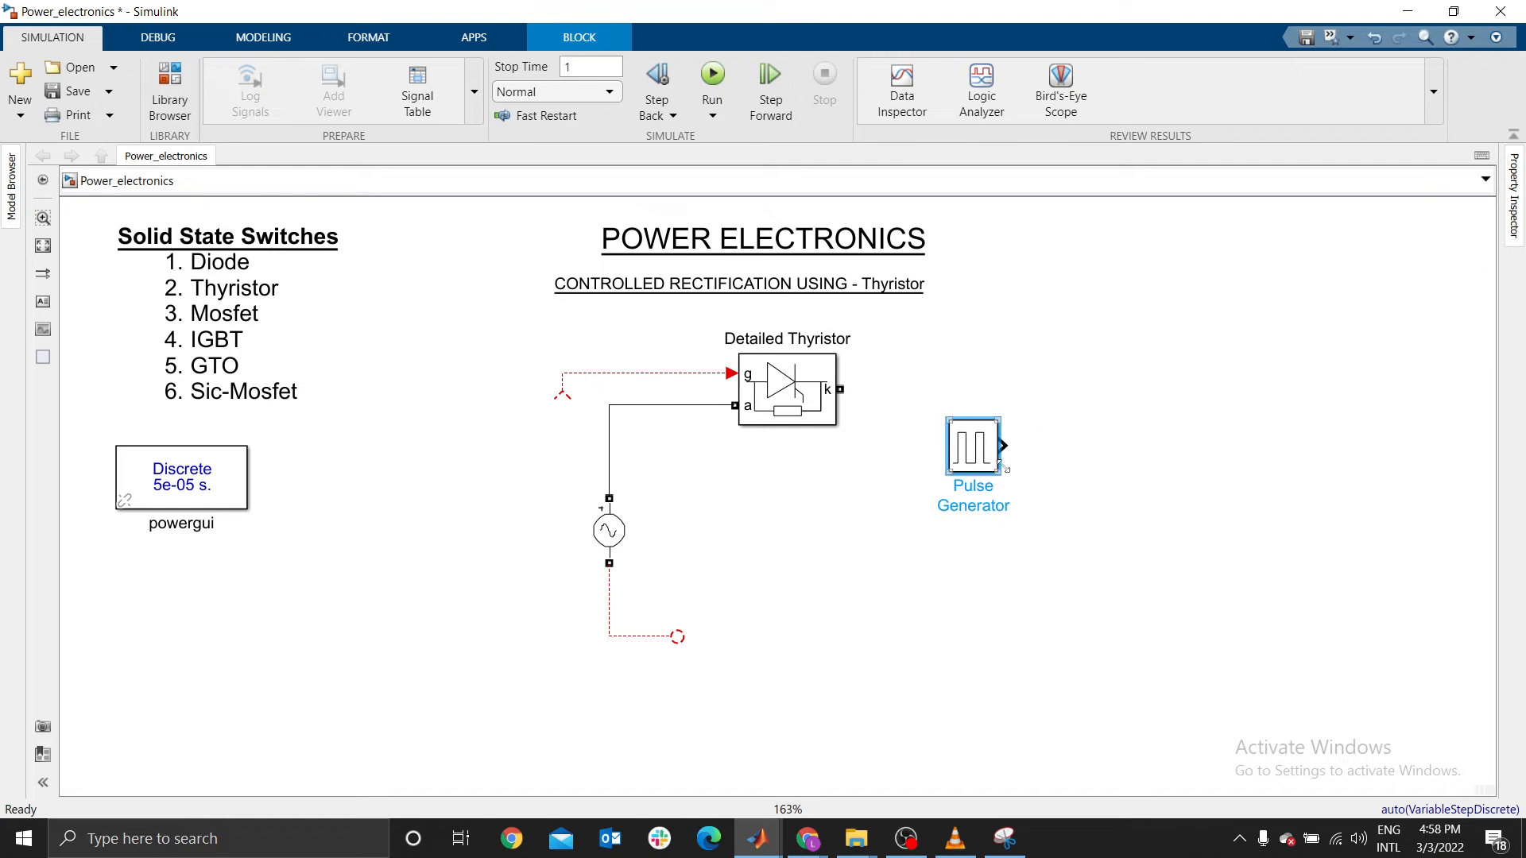
left_click(1006, 379)
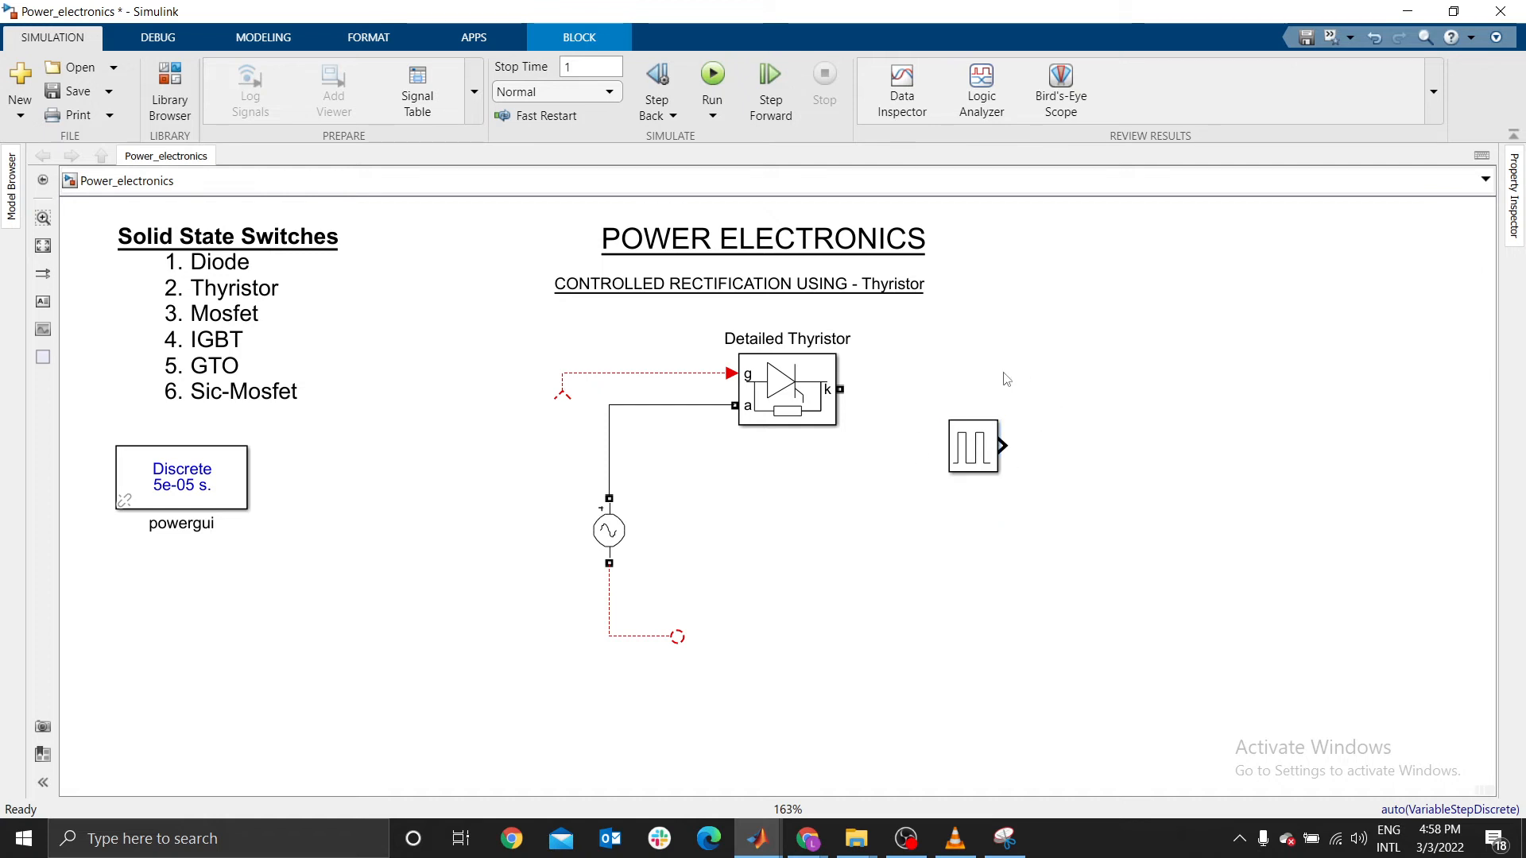
Add a Simulink Scope block beside the Pulse Generator and connect it to the generator's output
double_click(1006, 380)
type("sco")
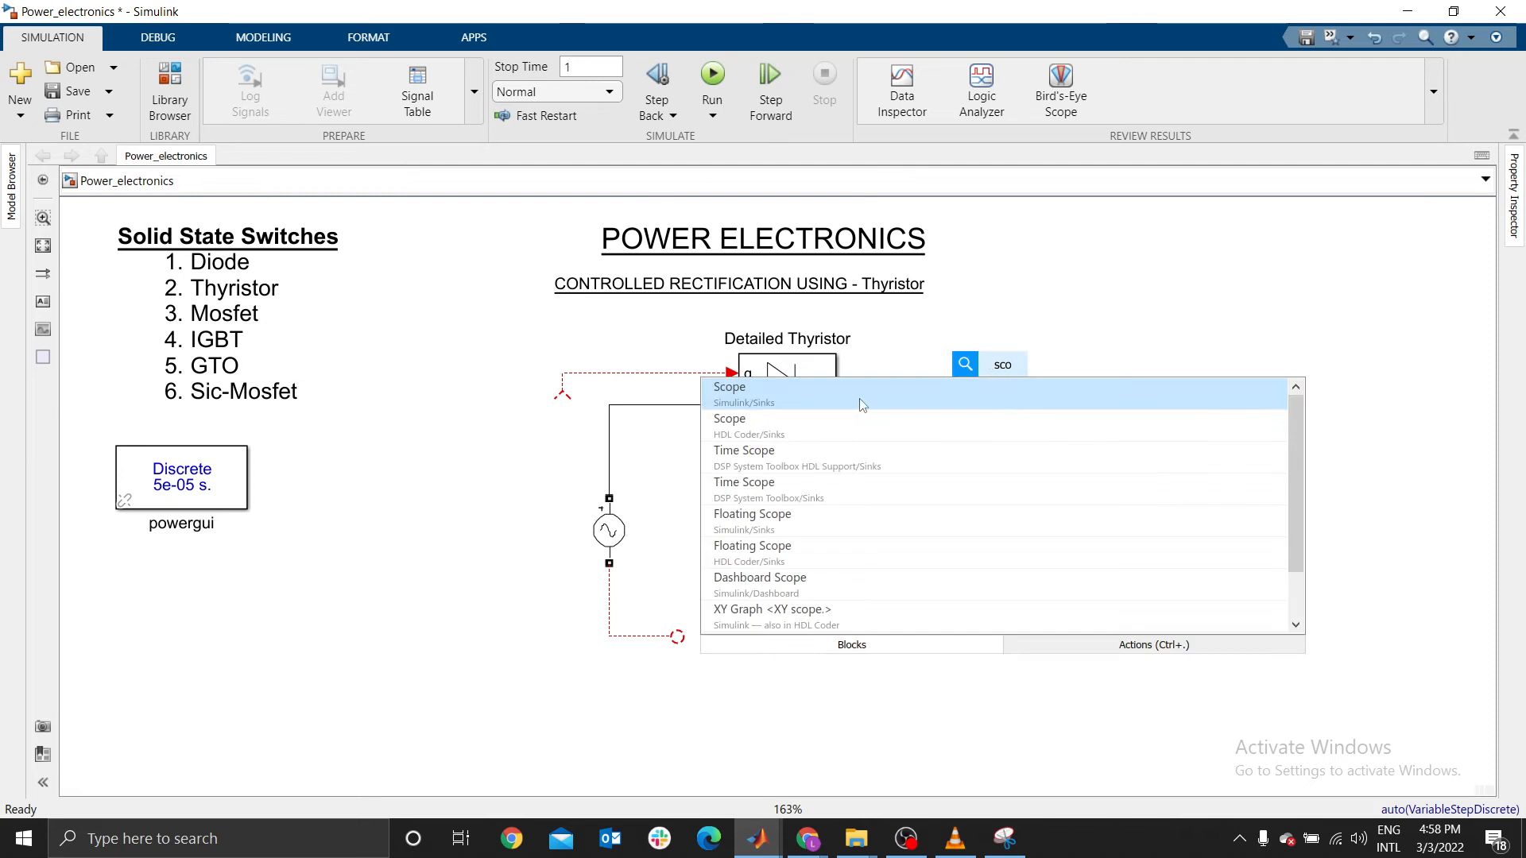
key("Return")
left_click_drag(994, 403, 1116, 476)
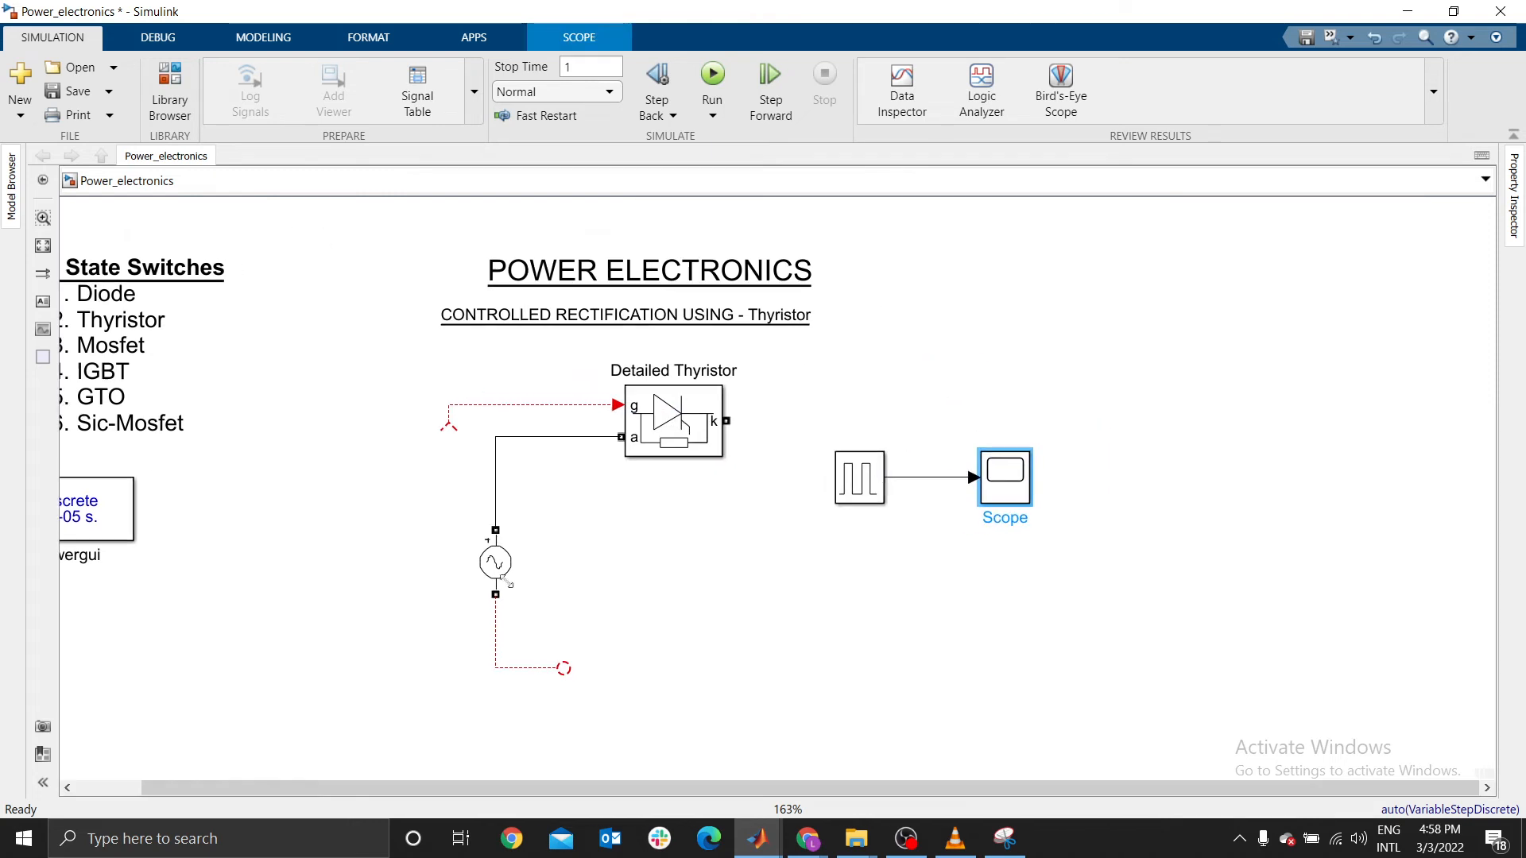
Delete the unconnected lines at the AC source's lower terminal and the thyristor's gate port
left_click_drag(424, 603, 572, 672)
key("Delete")
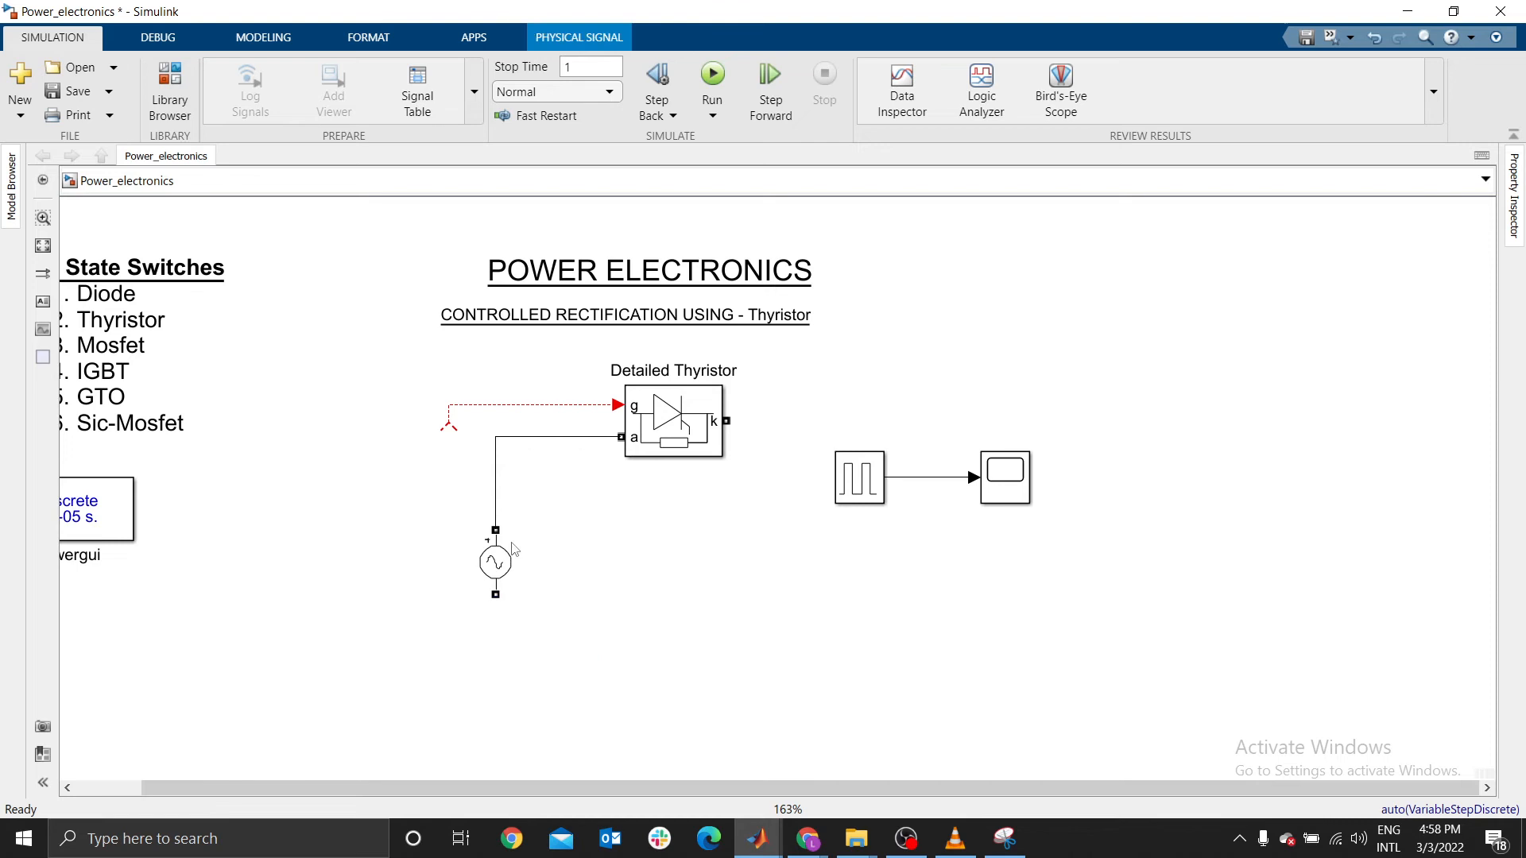
left_click_drag(370, 381, 564, 434)
key("Delete")
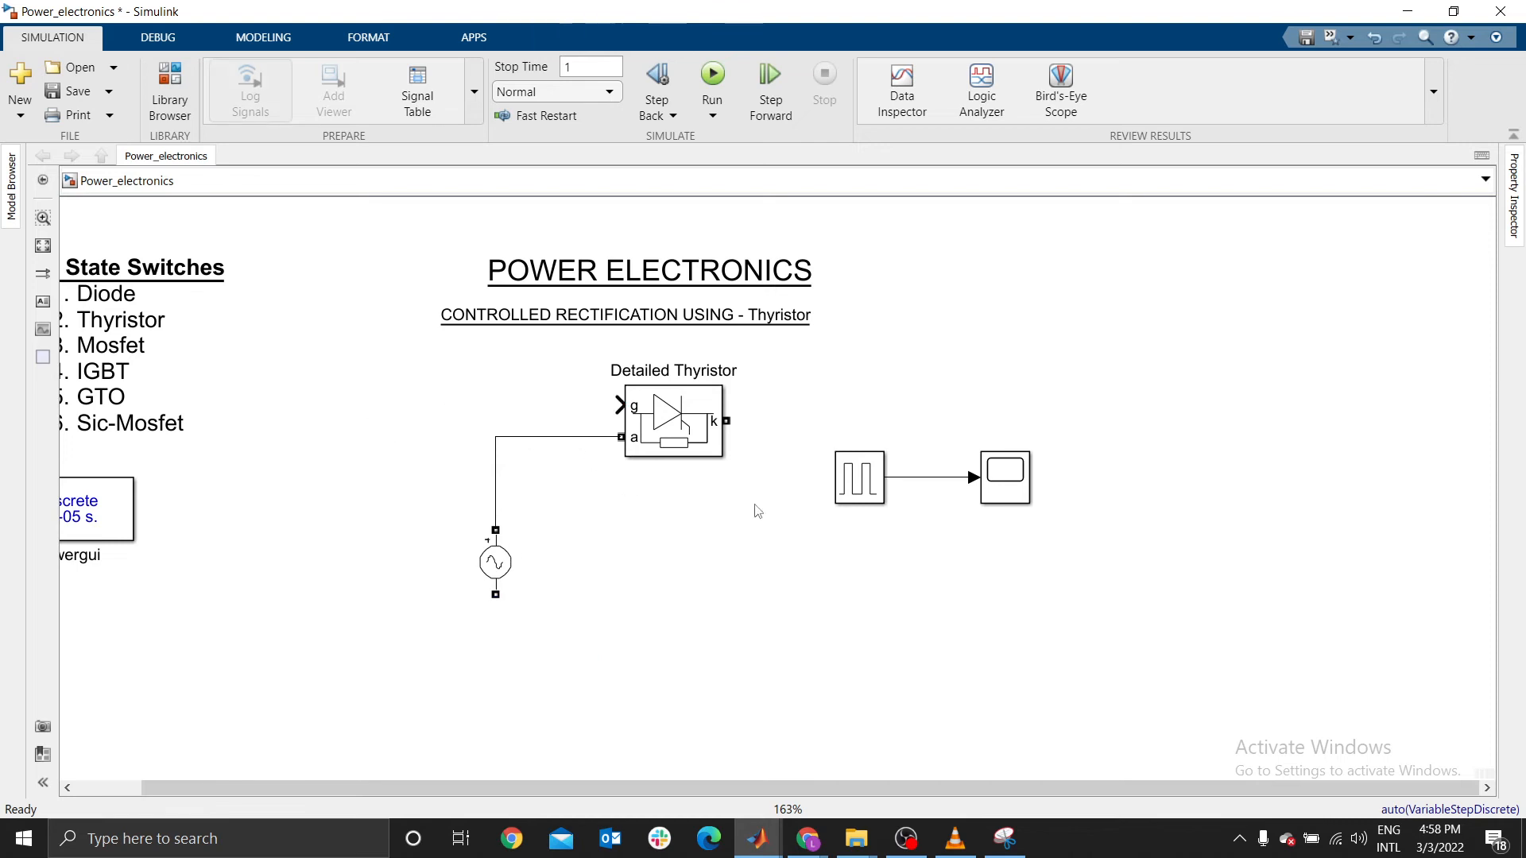
Open the Pulse Generator's block parameters and review its amplitude and period settings
left_click_drag(793, 404, 1137, 526)
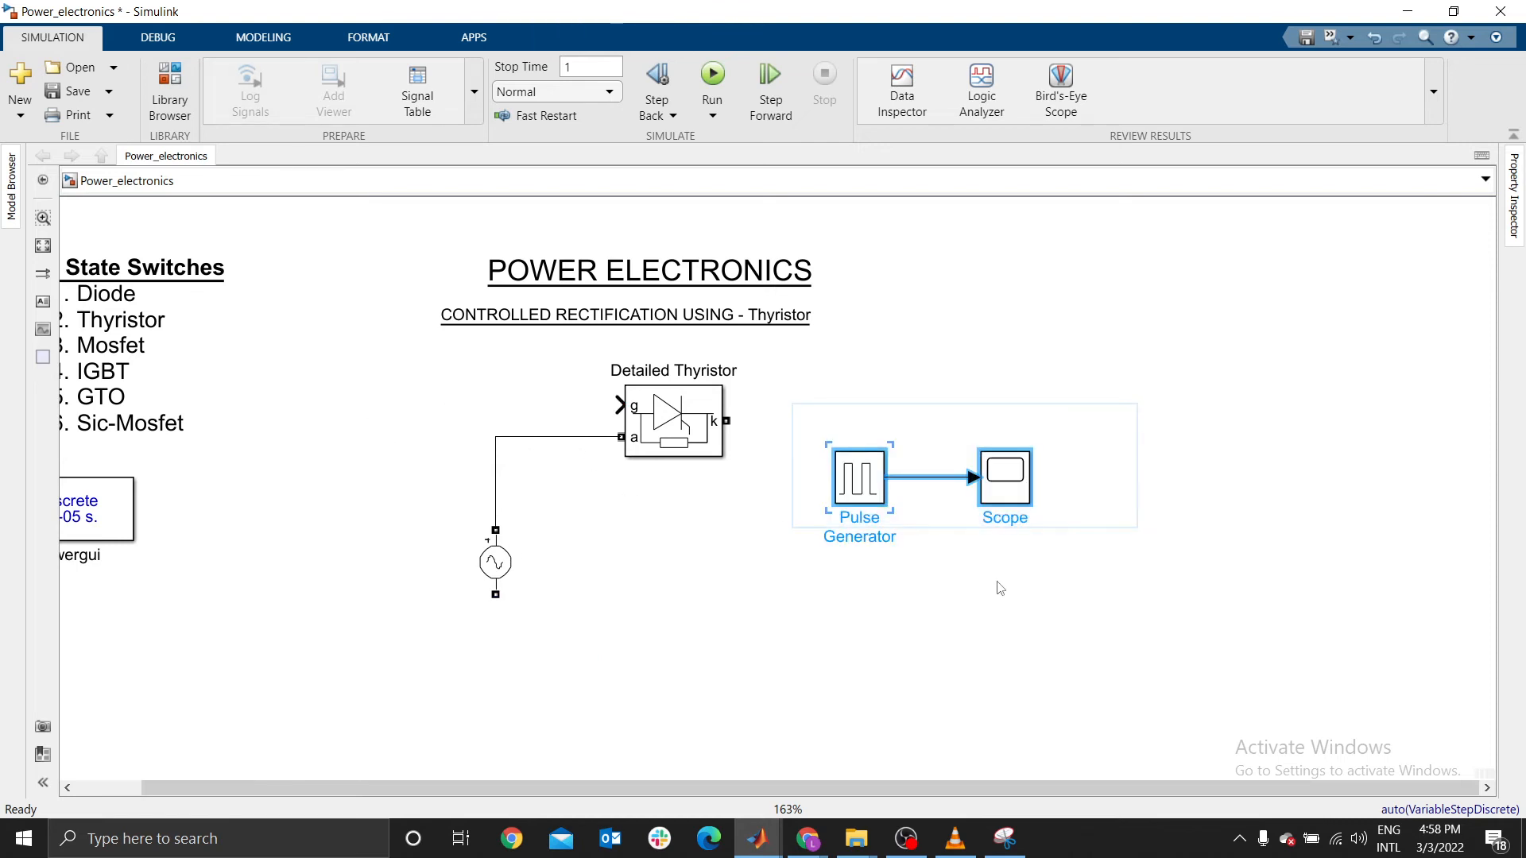
scroll(998, 584, "up", 5)
left_click(883, 530)
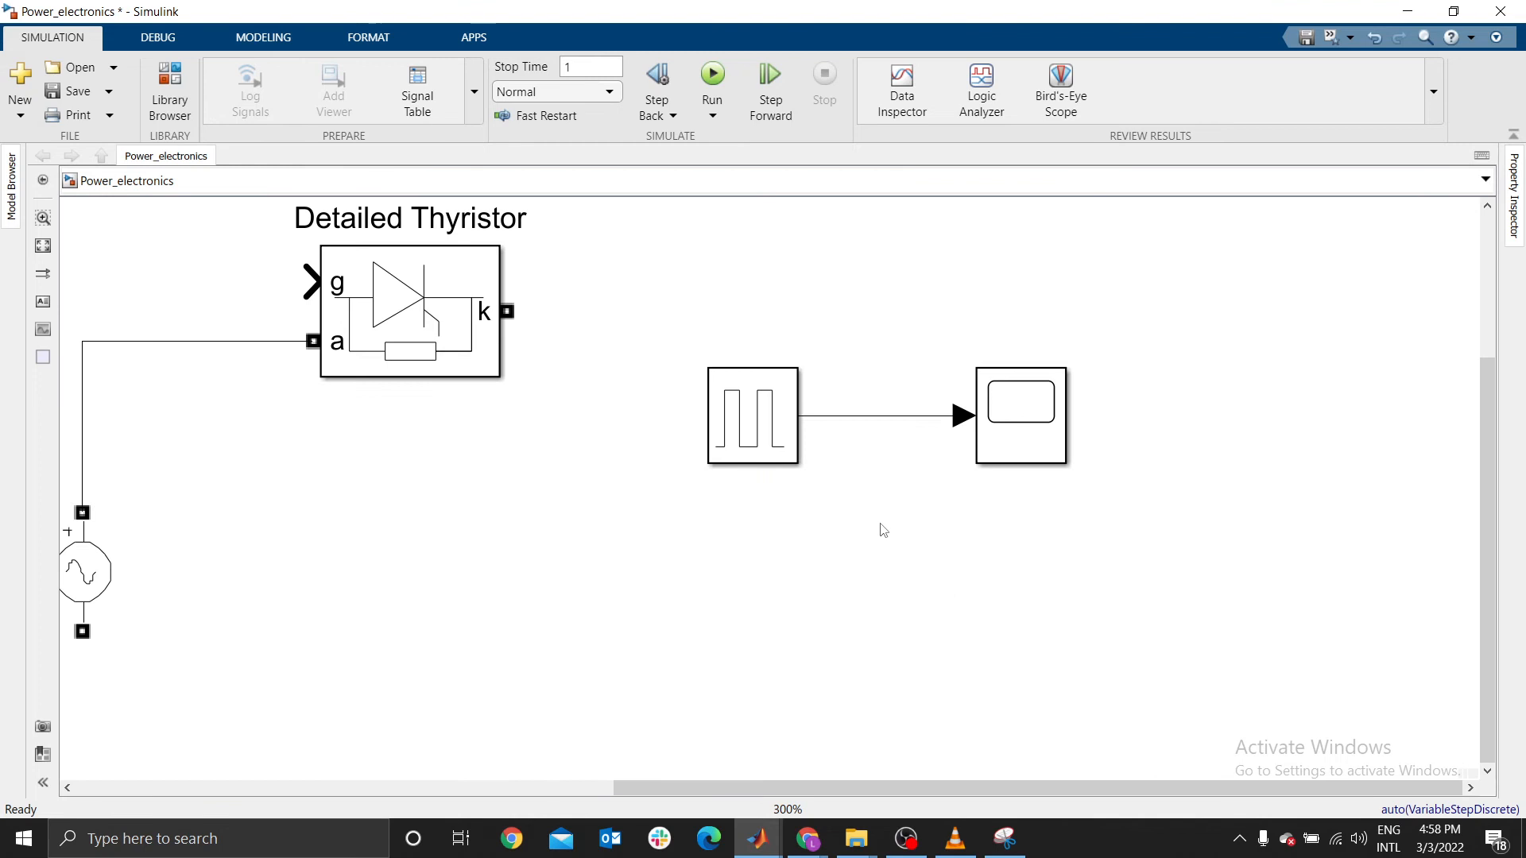
left_click(769, 427)
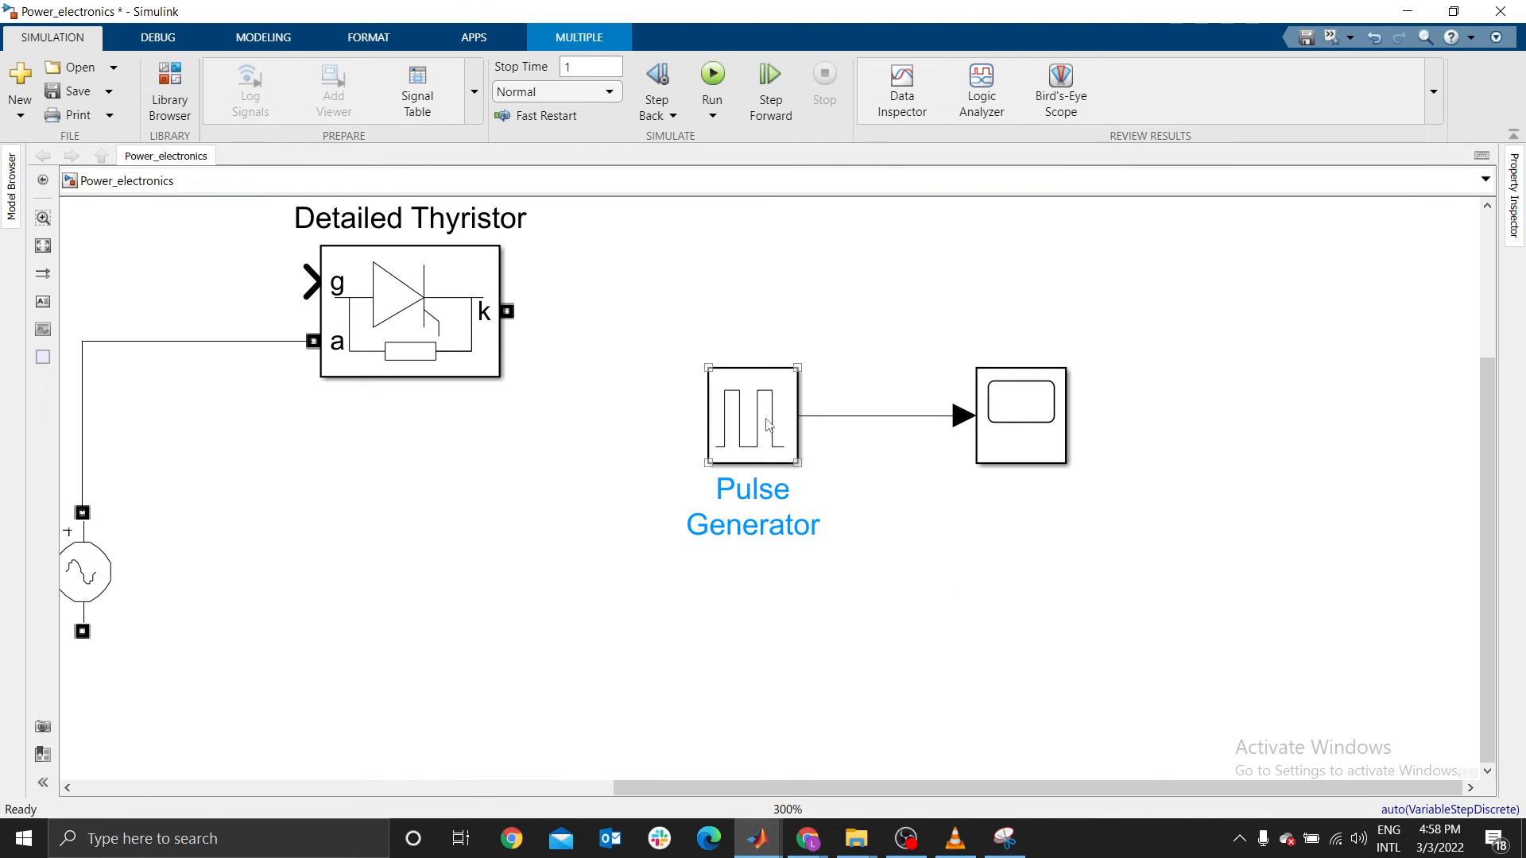
double_click(769, 427)
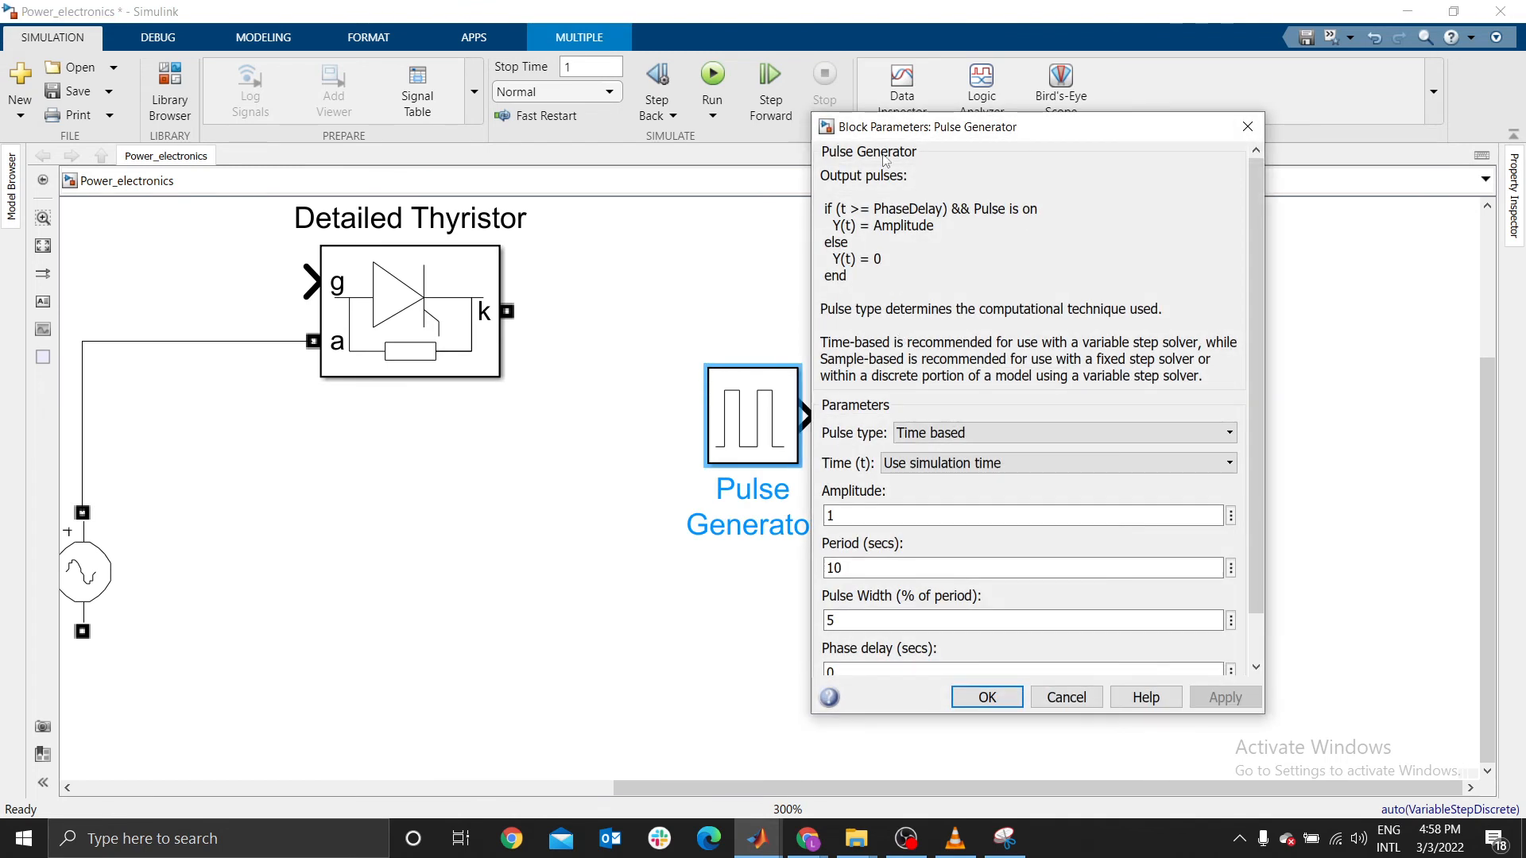
scroll(963, 330, "down", 1)
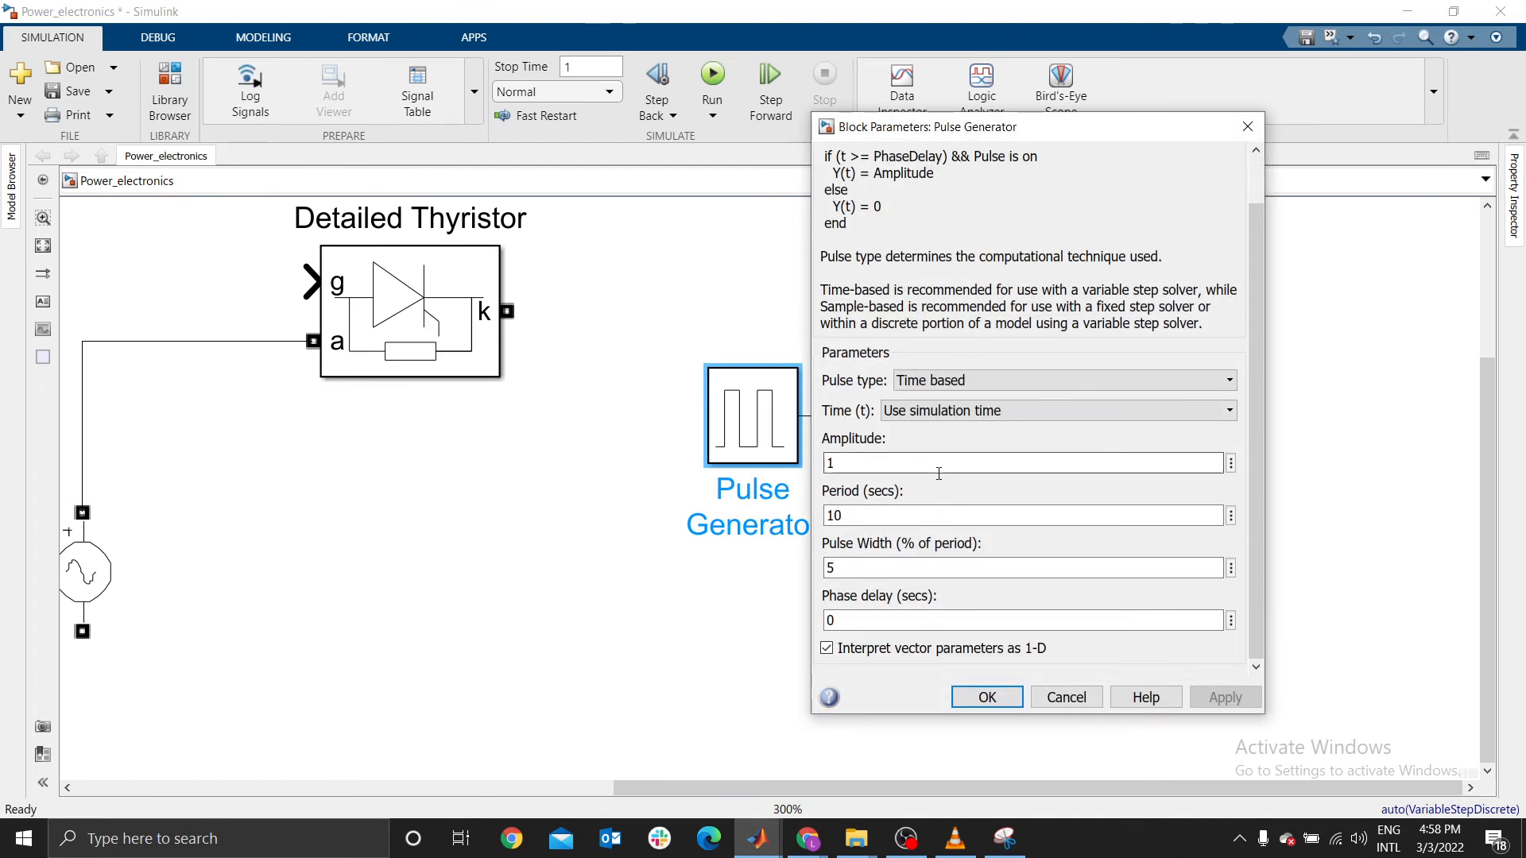
double_click(842, 465)
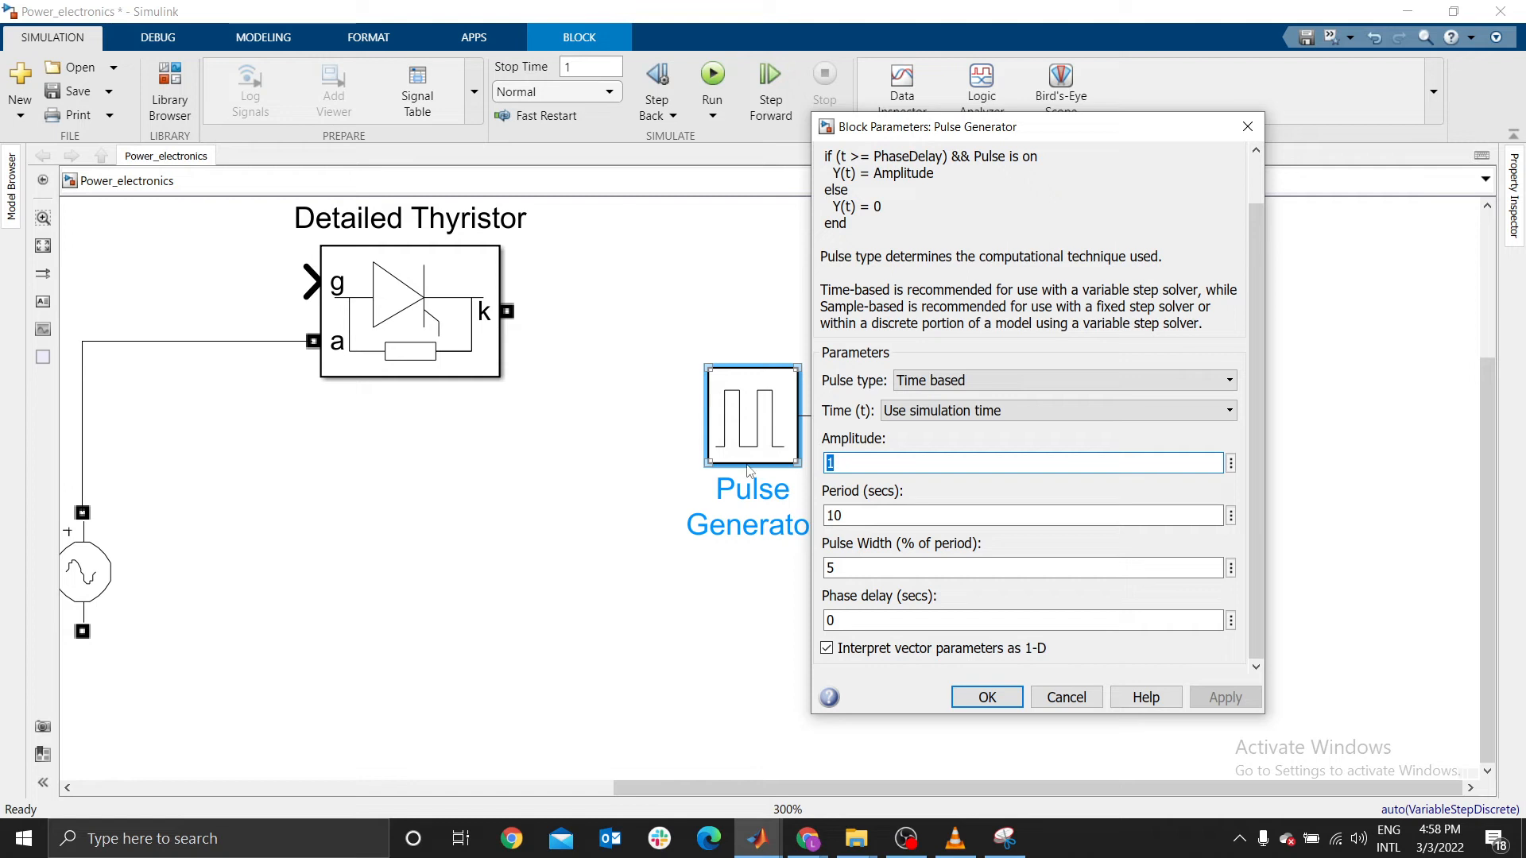
key("Tab")
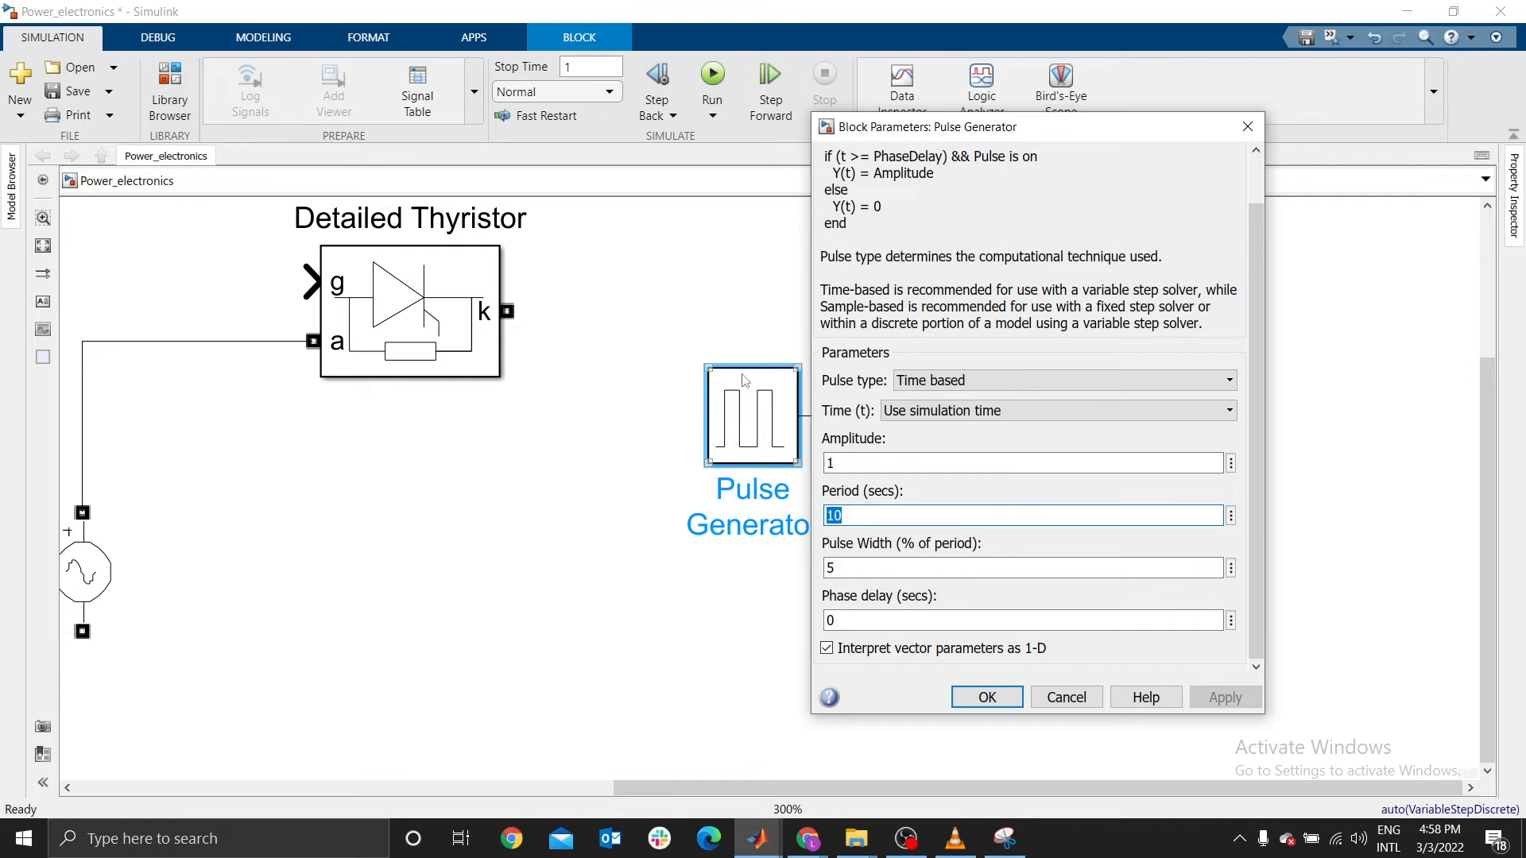
left_click(864, 514)
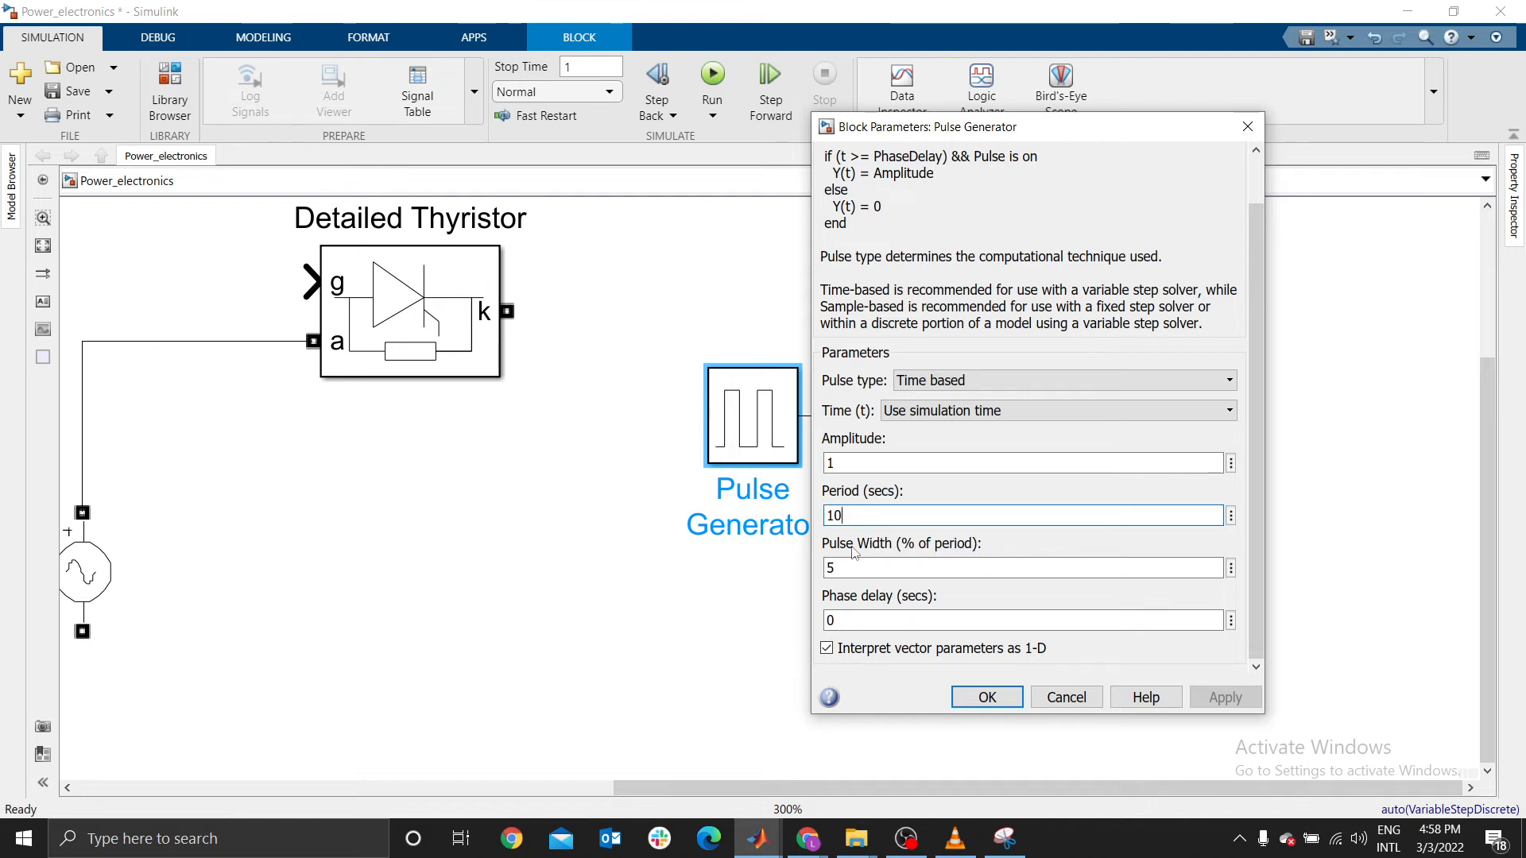
Set the Pulse Generator's pulse width to 10 % of the period and accept the parameters
double_click(849, 573)
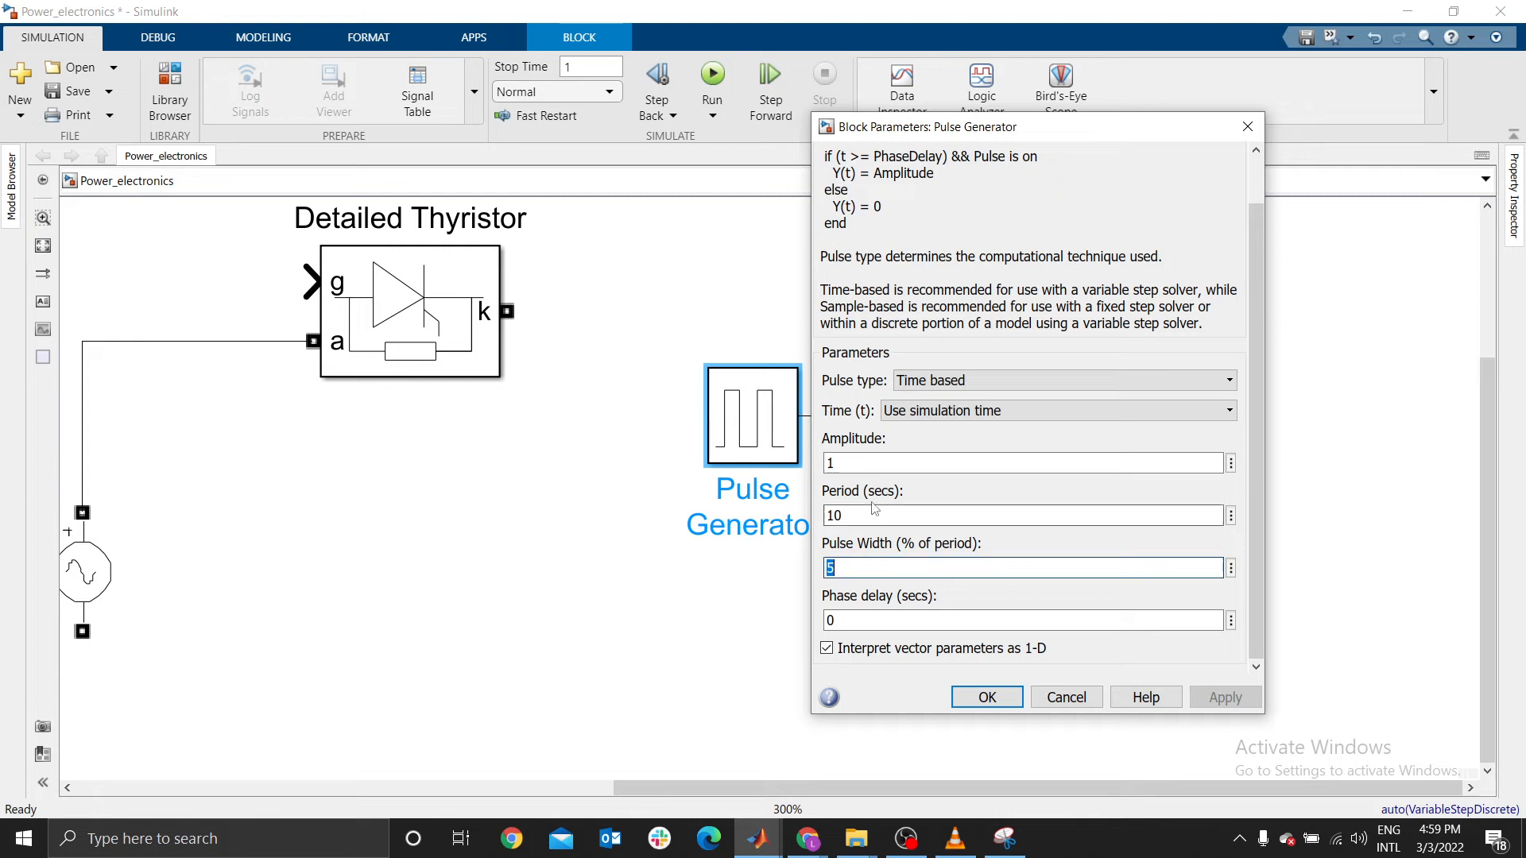
type("1")
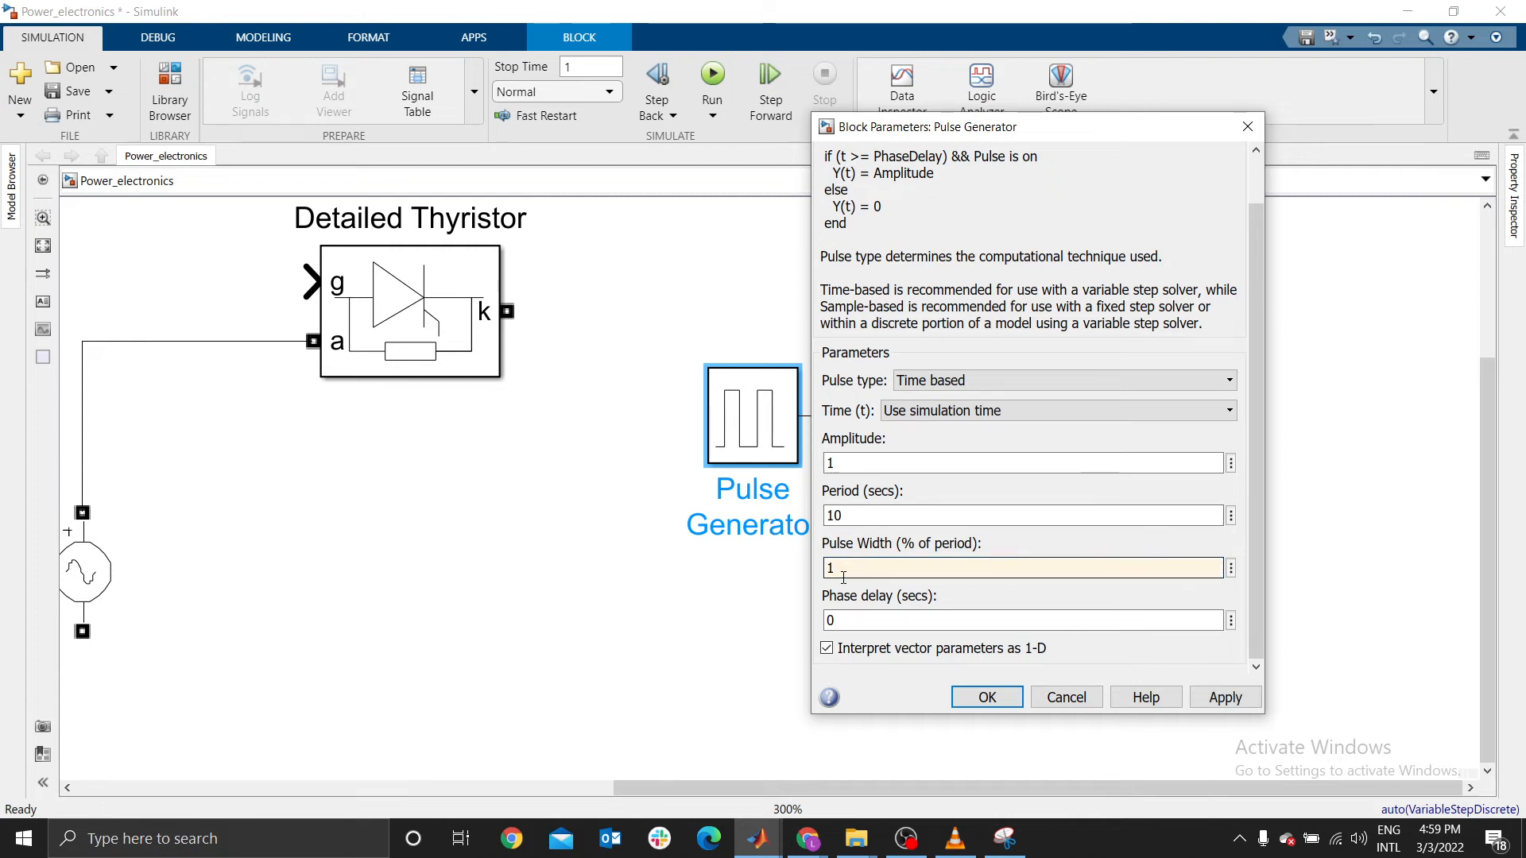
type("0")
key("shift+Tab")
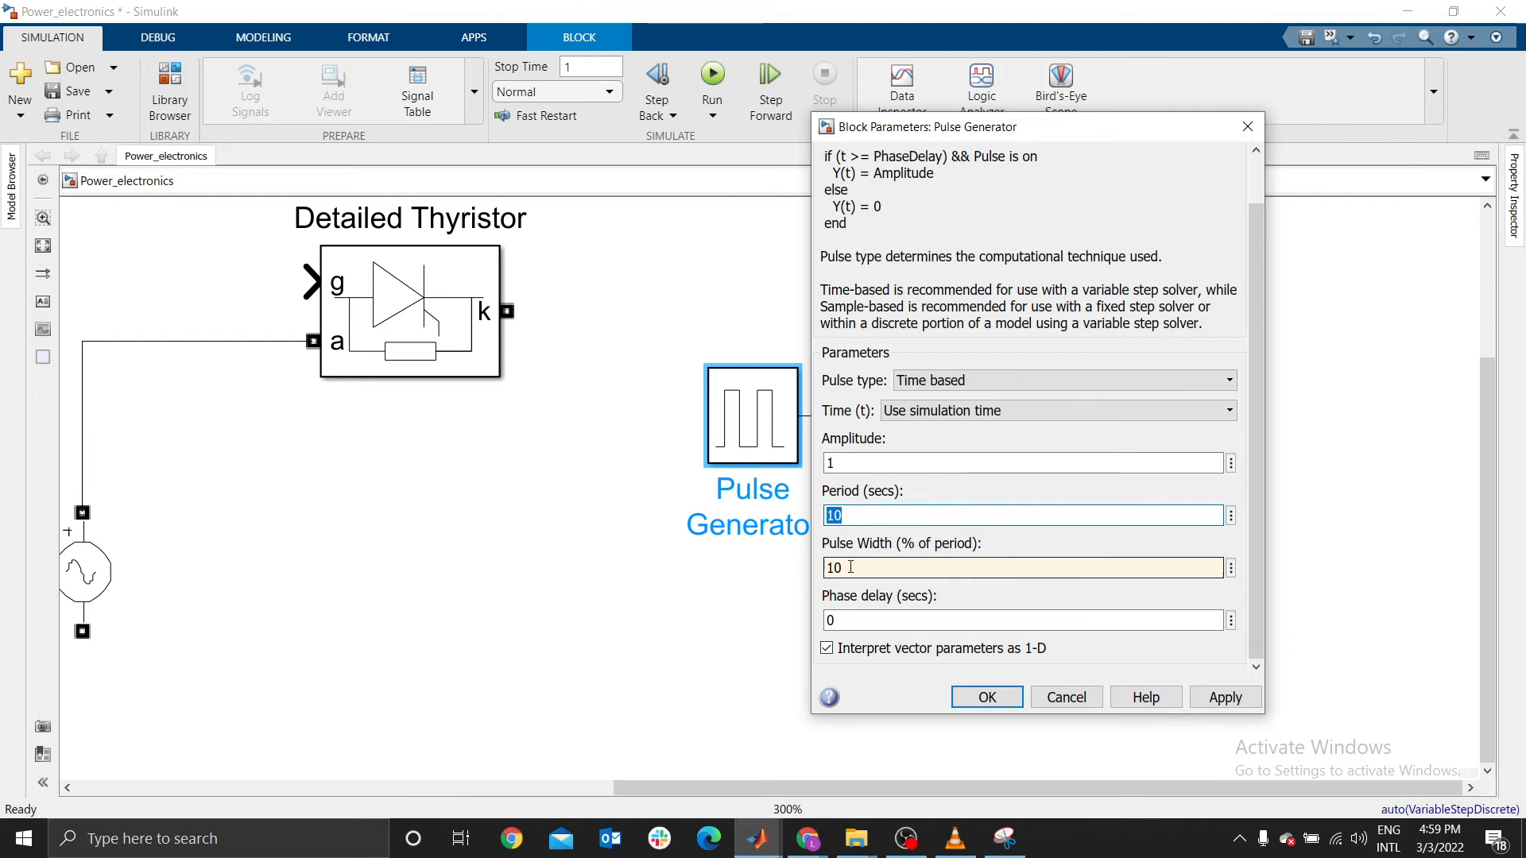
key("Tab")
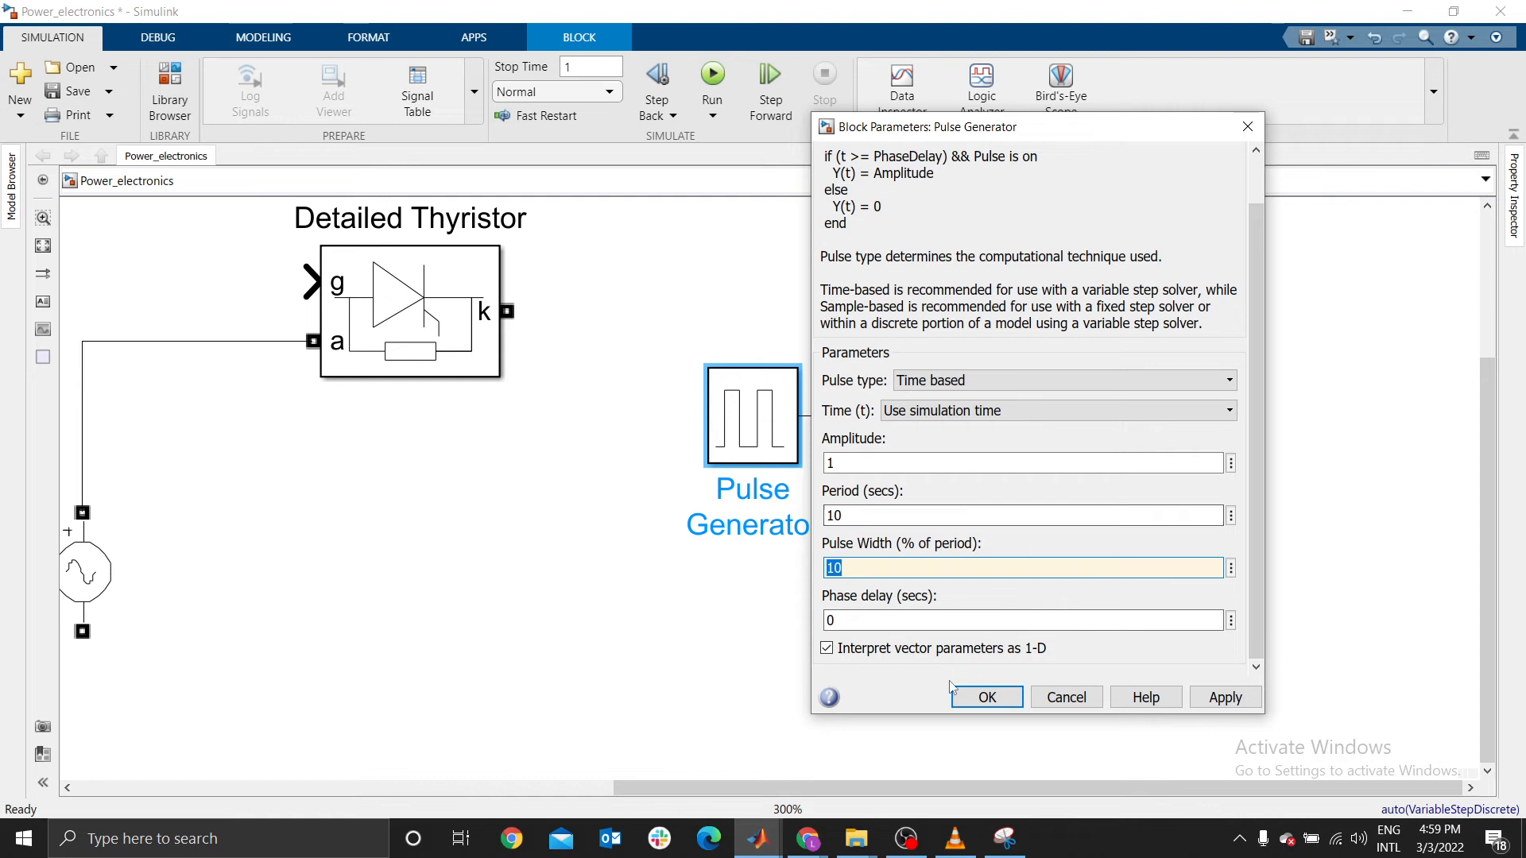
left_click(985, 696)
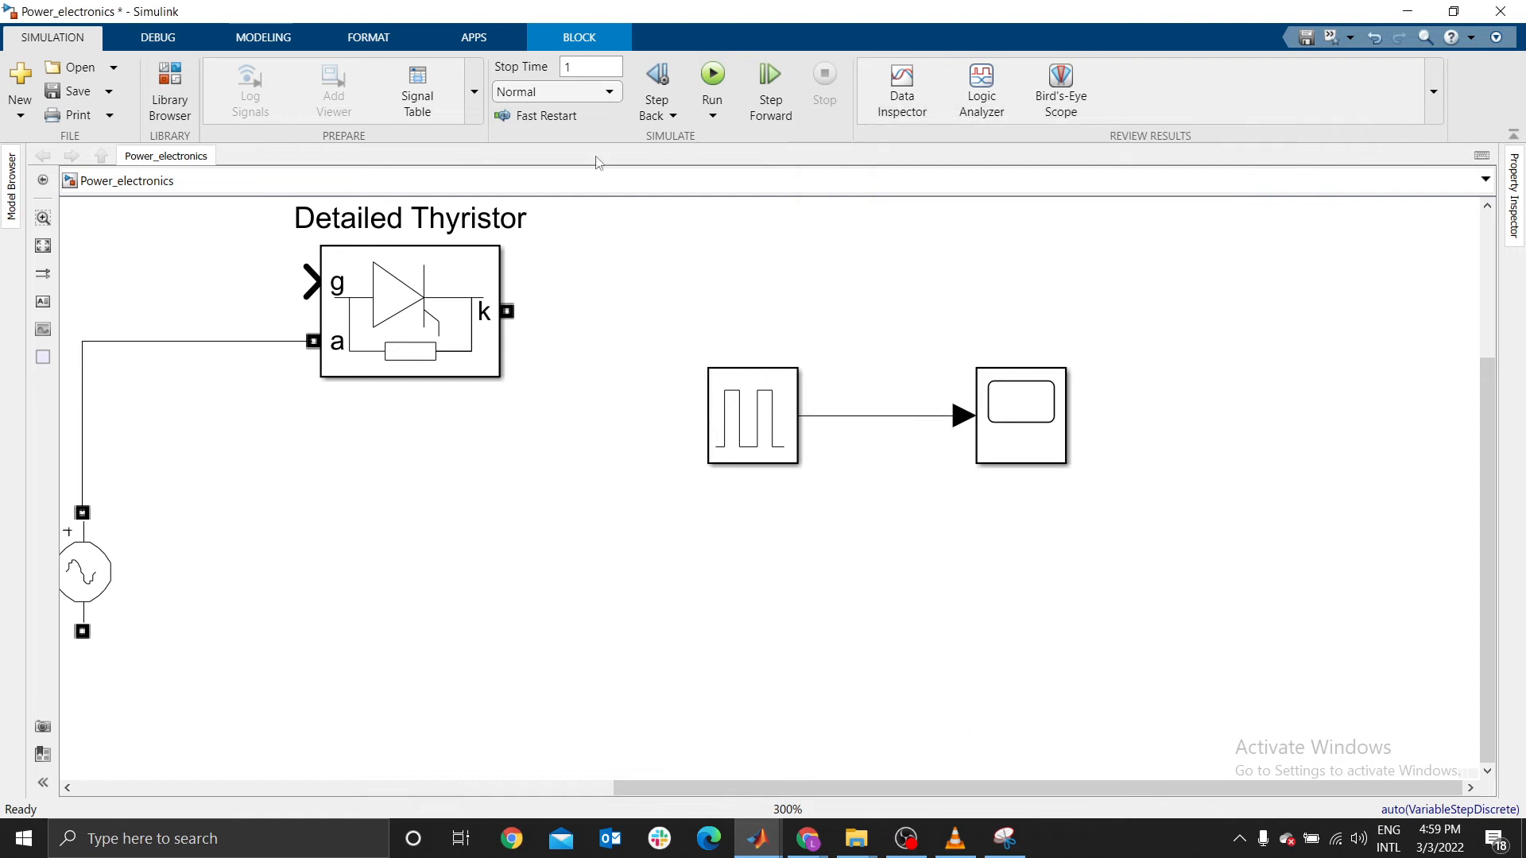
Run the simulation and view the pulse waveform in the Scope, scaled to fit both axes
left_click(713, 79)
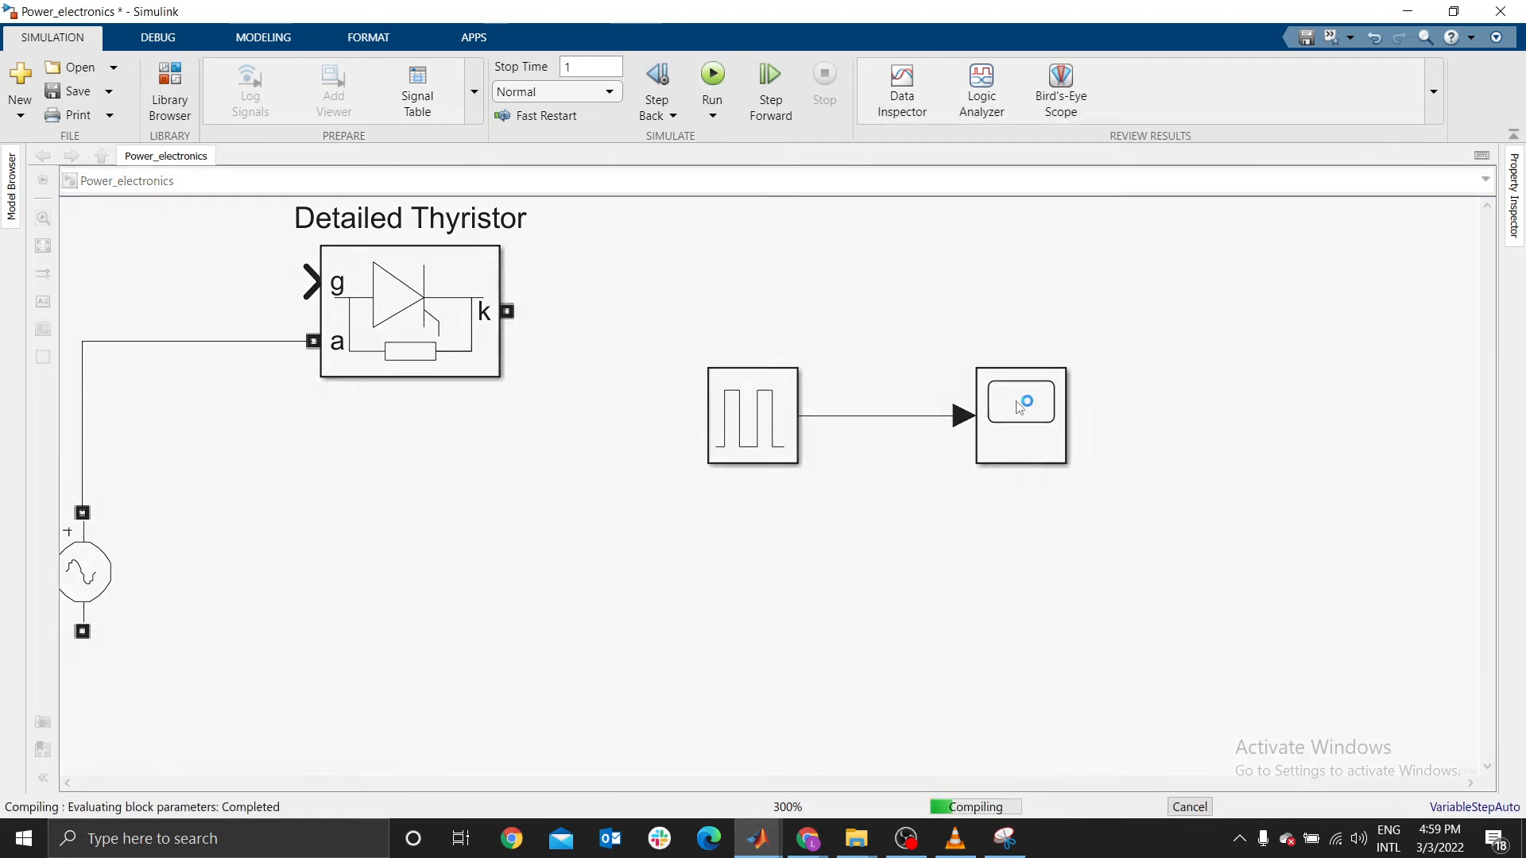
double_click(1020, 408)
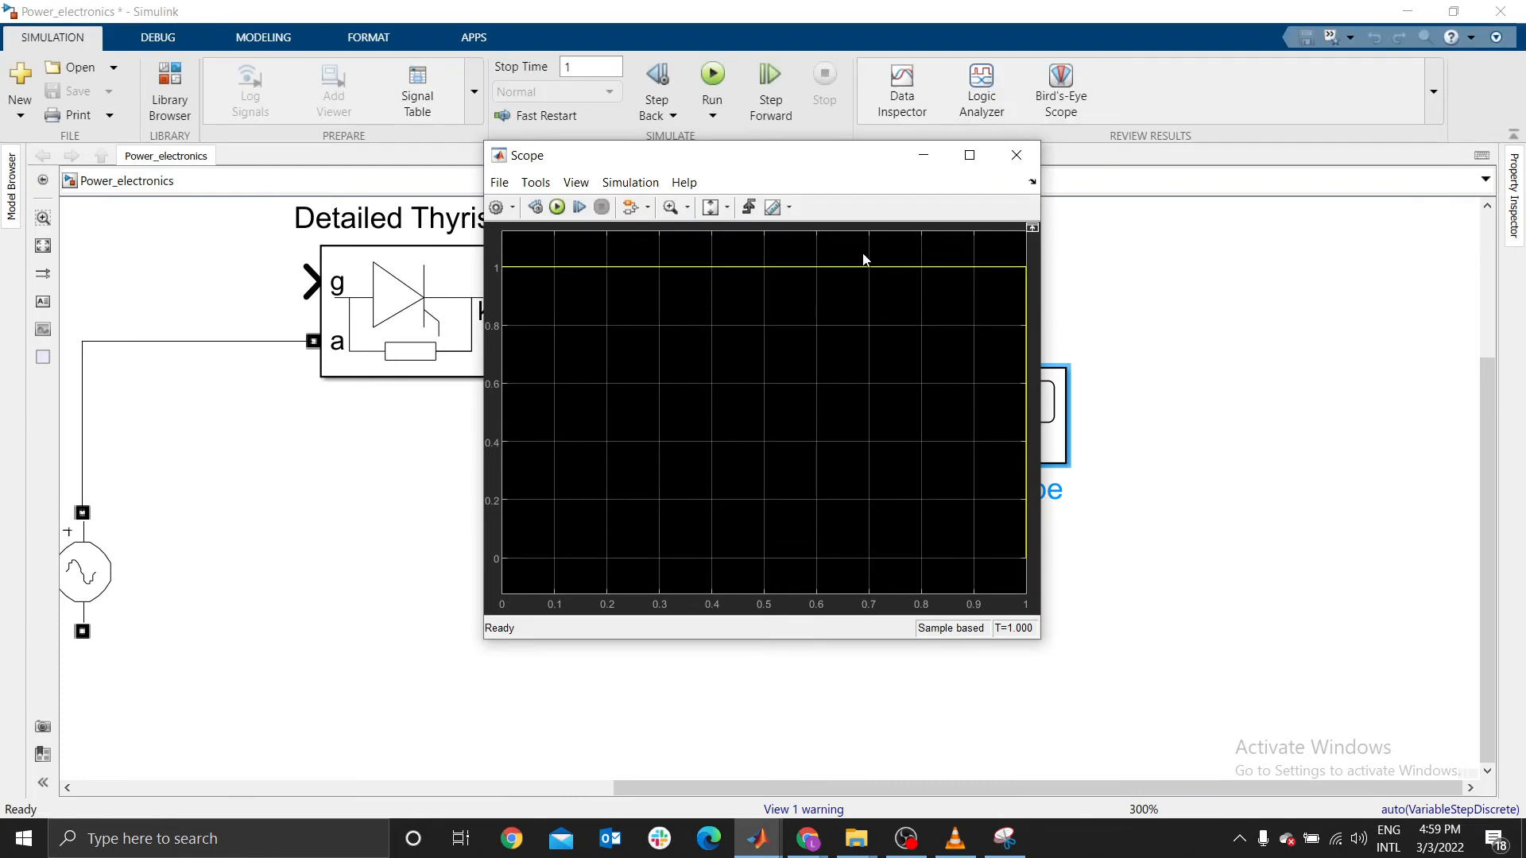
left_click(726, 207)
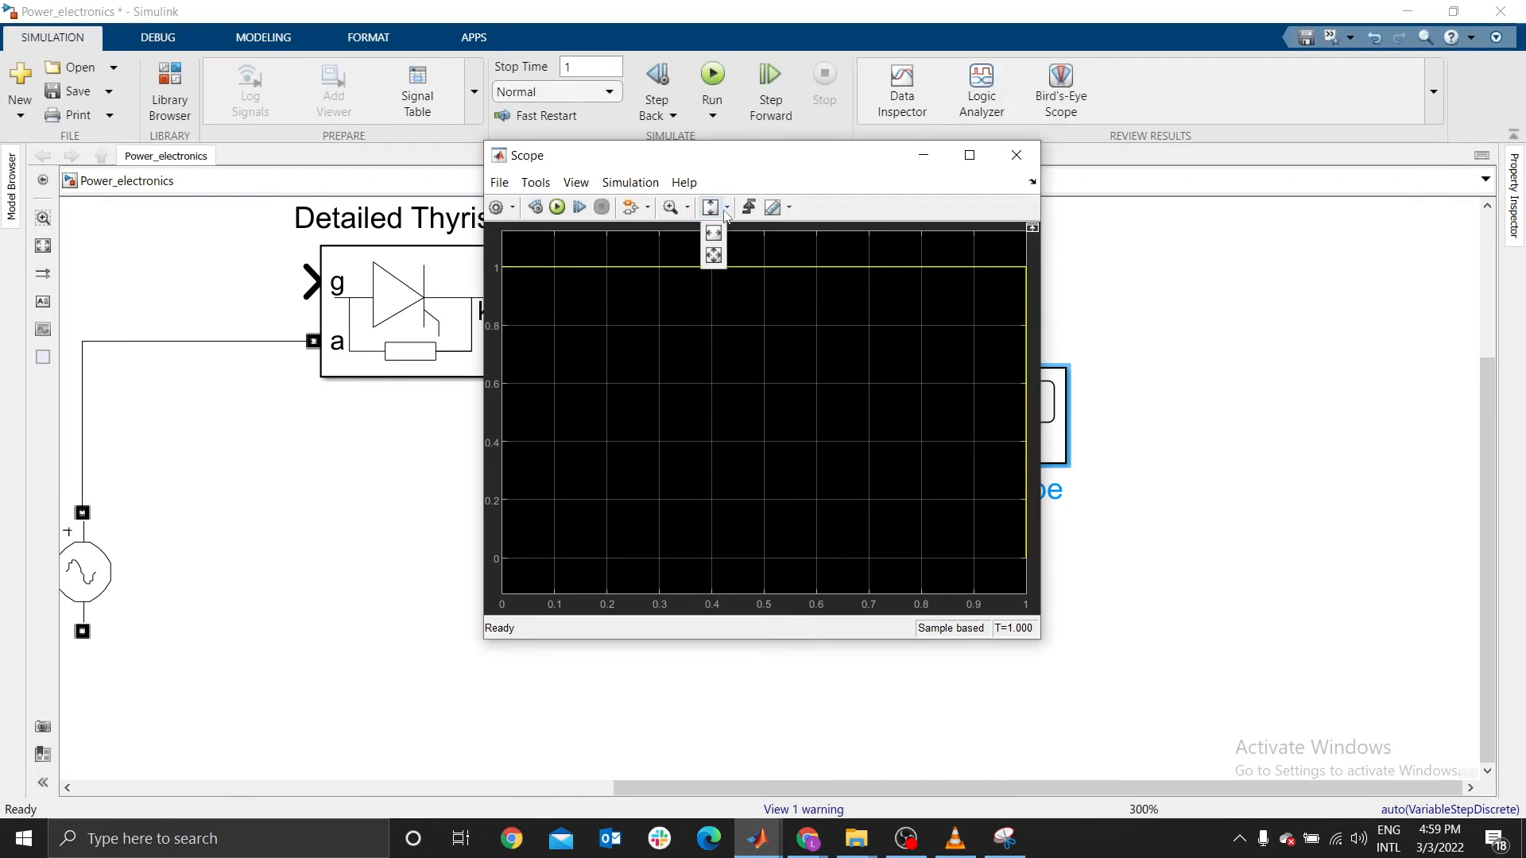
left_click(713, 256)
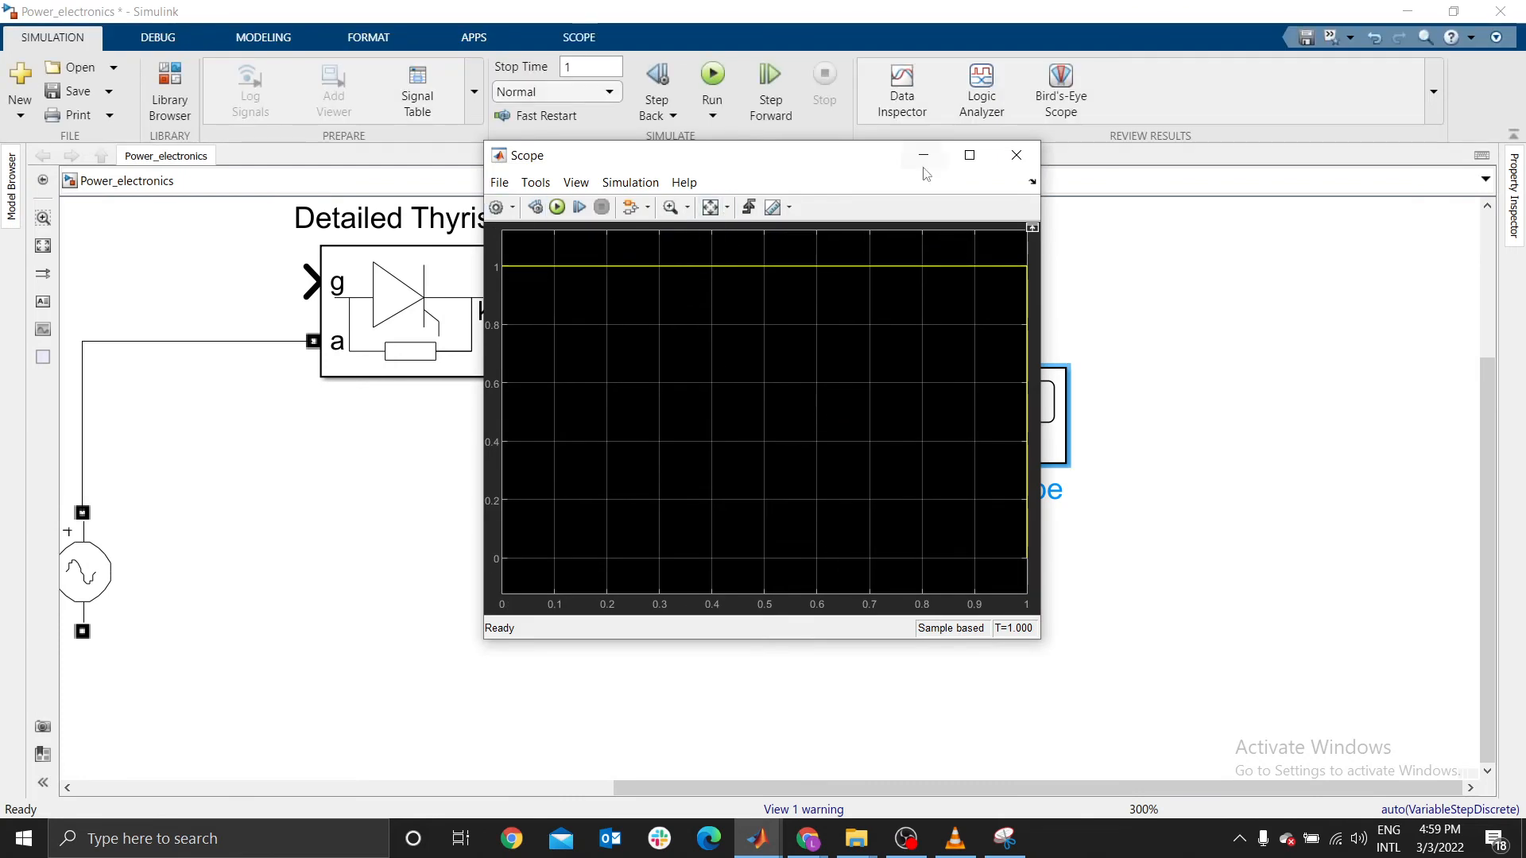
Examine the pulse waveform in the enlarged Scope and compare it with the Pulse Generator's period and the simulation stop time
left_click(970, 155)
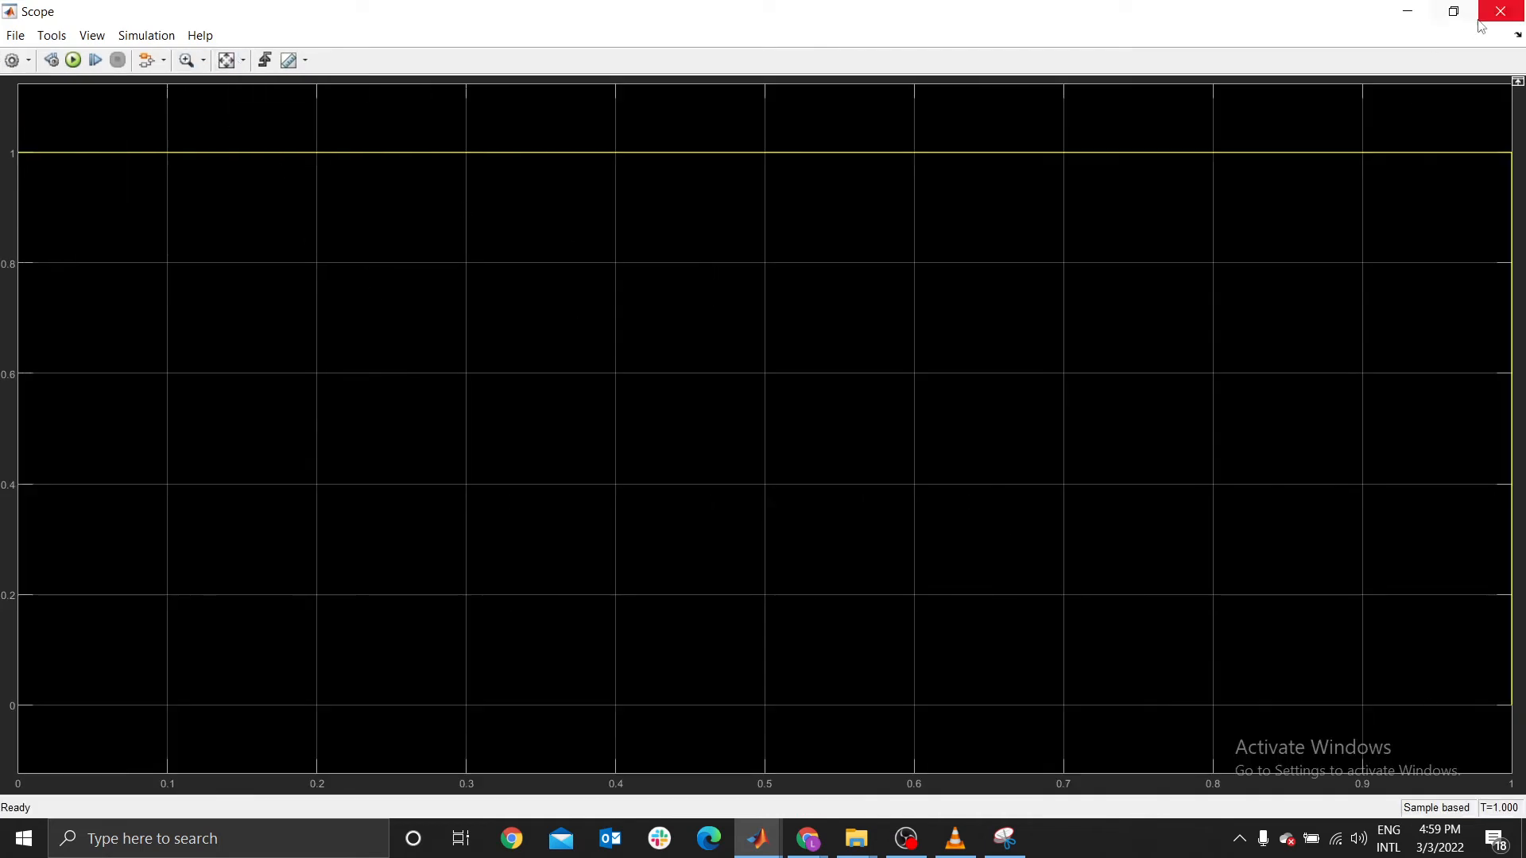
left_click(1500, 11)
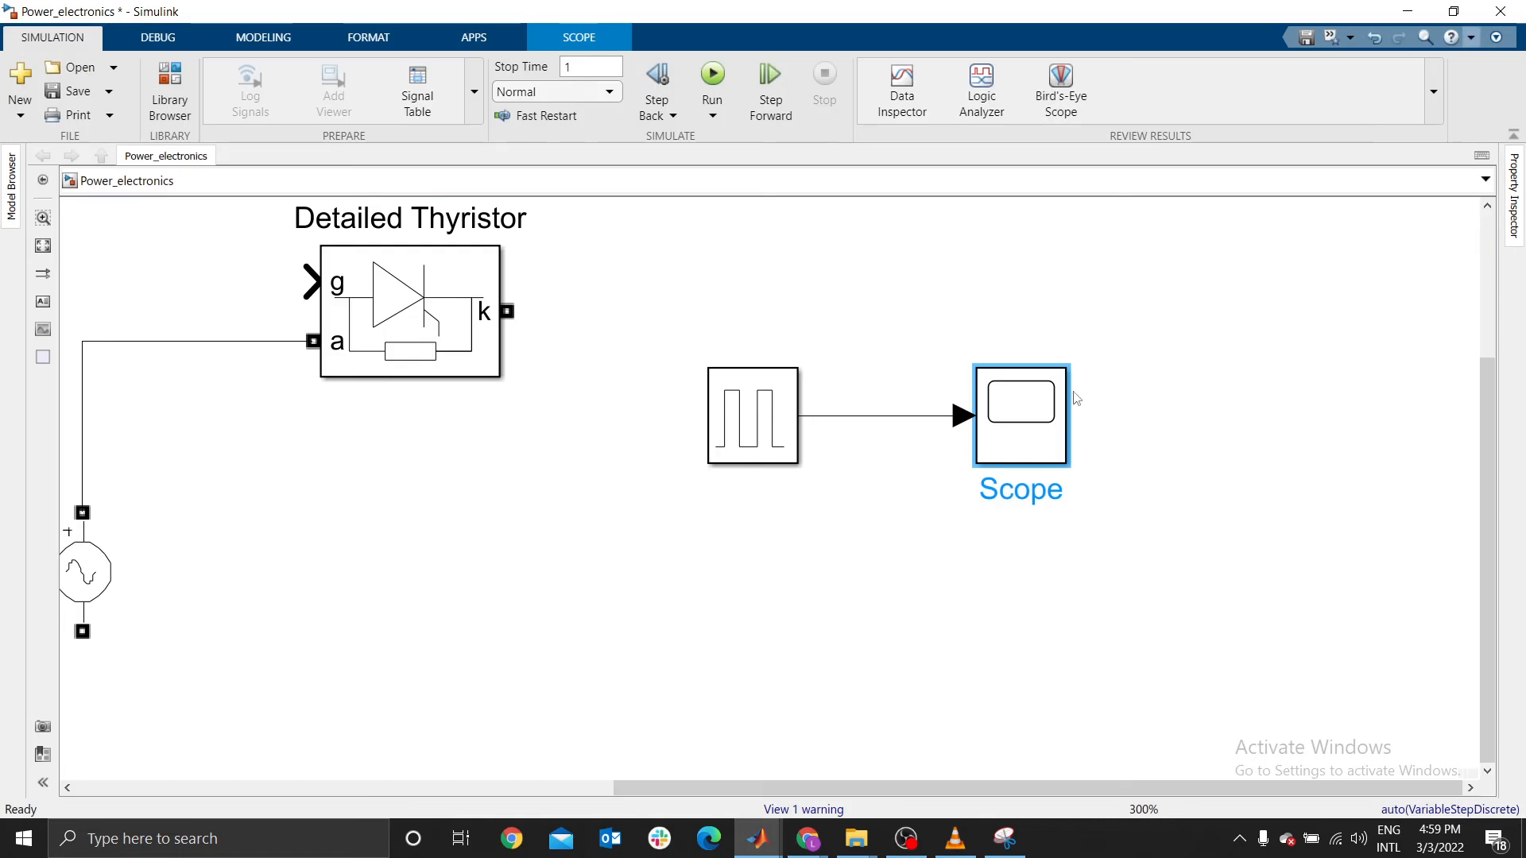
left_click(570, 69)
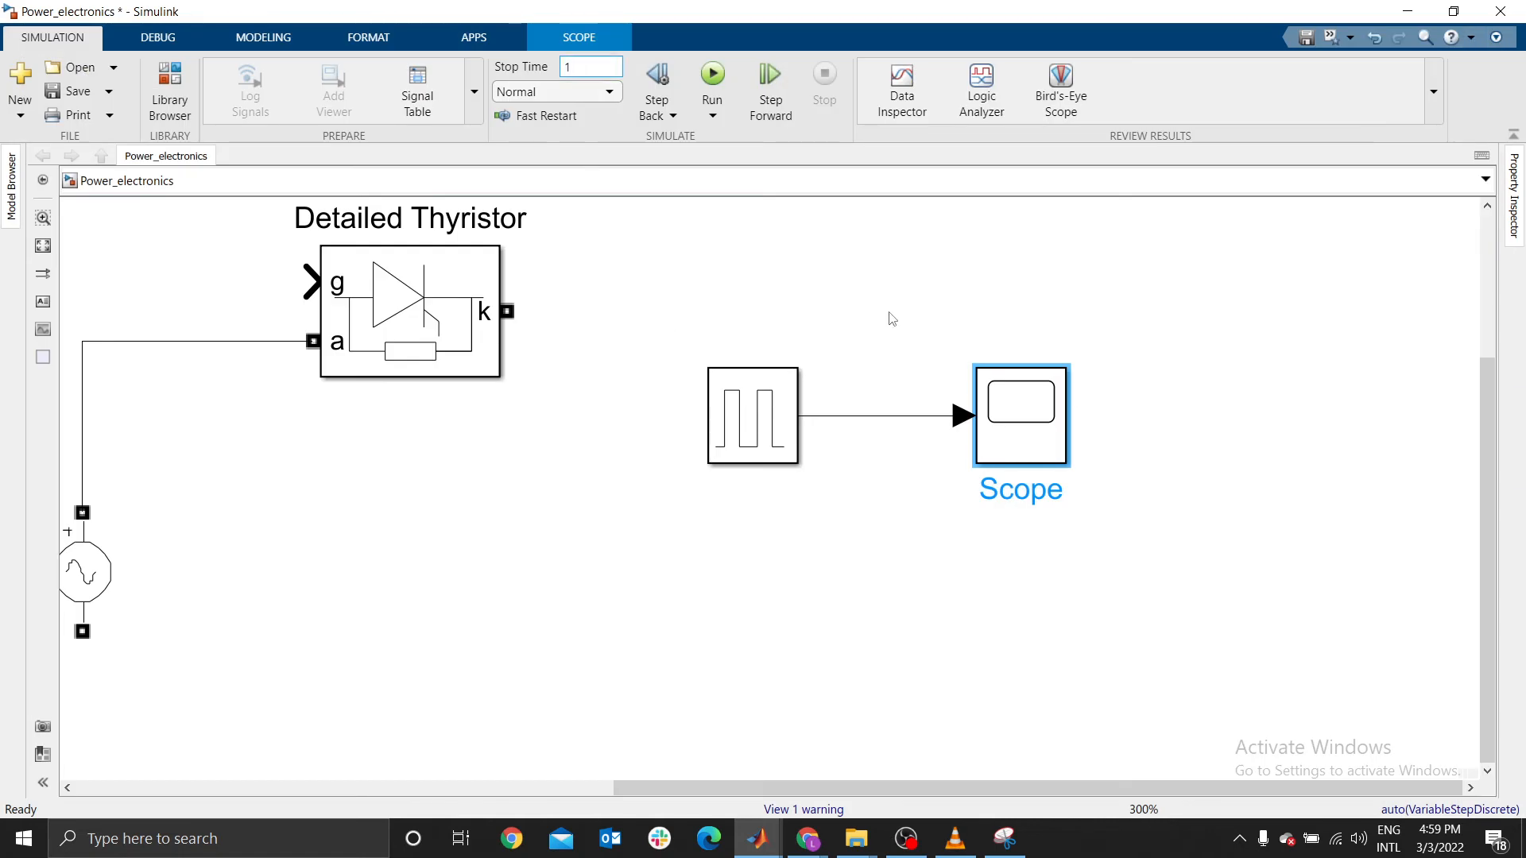
double_click(732, 409)
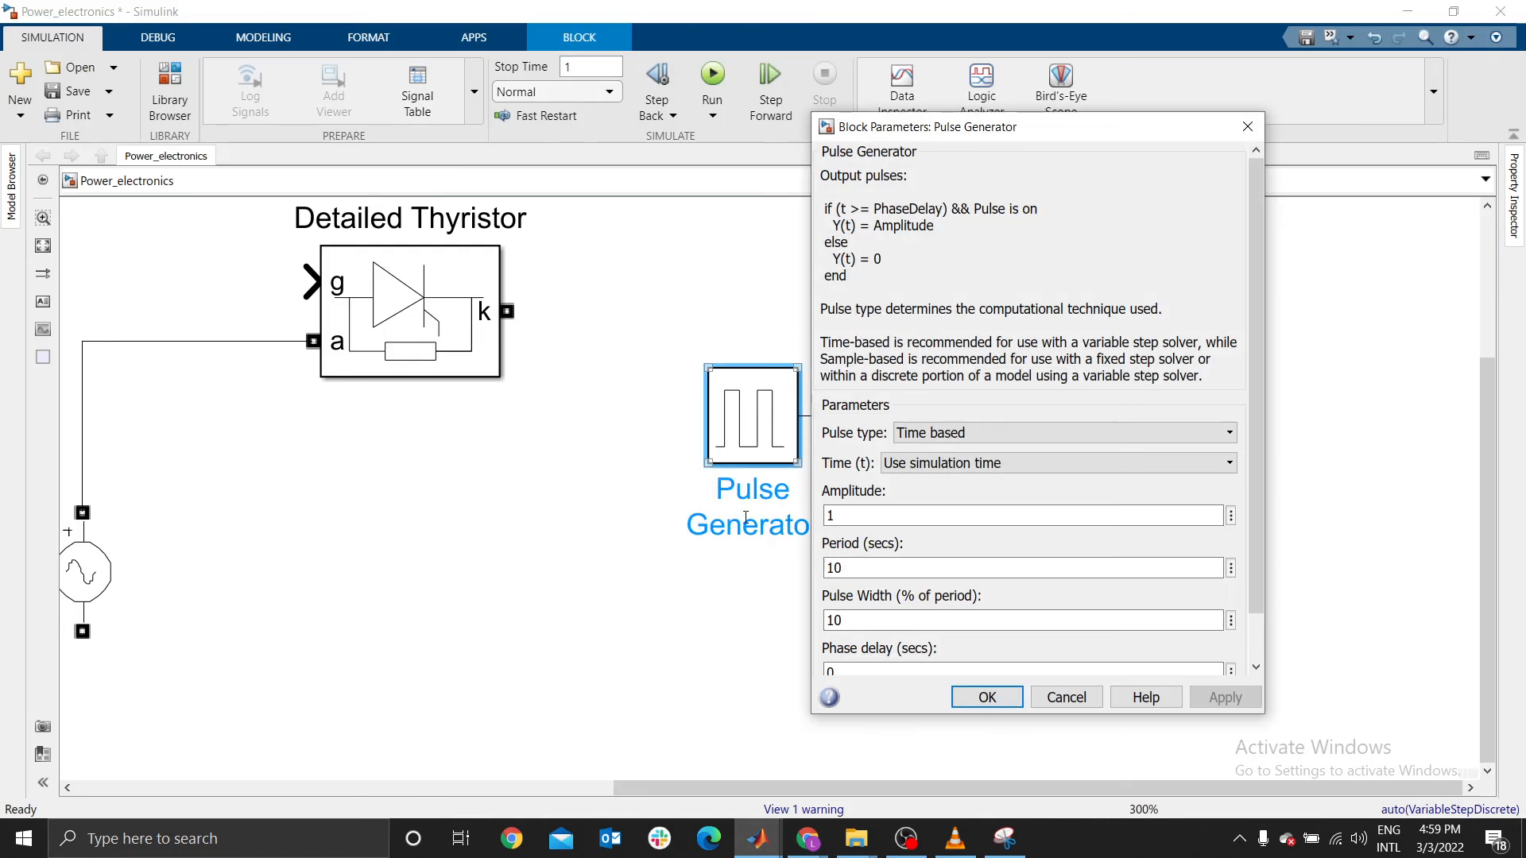
double_click(867, 568)
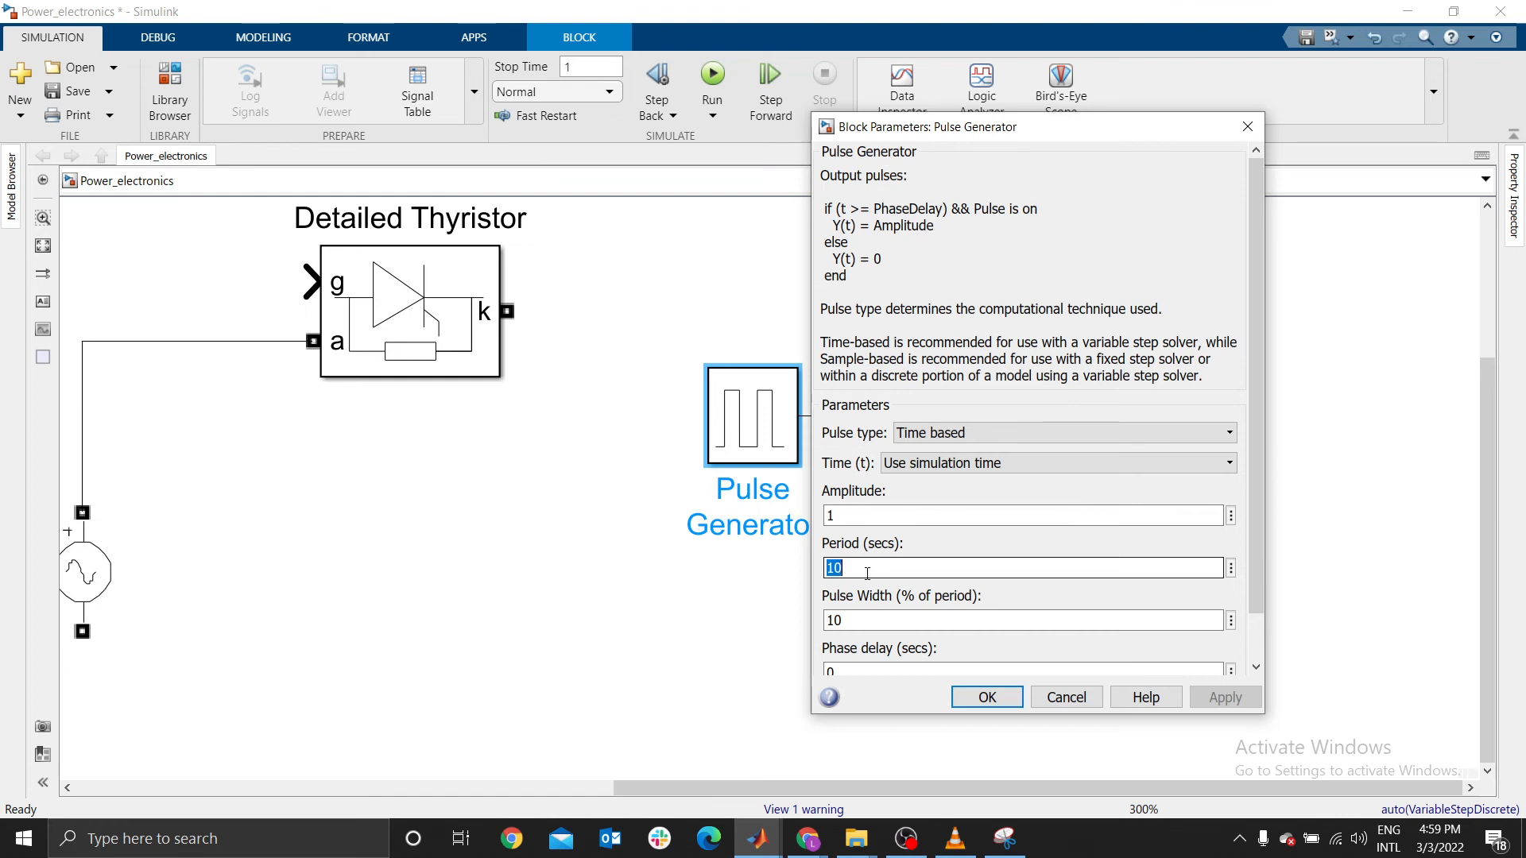
left_click(1066, 699)
double_click(1012, 416)
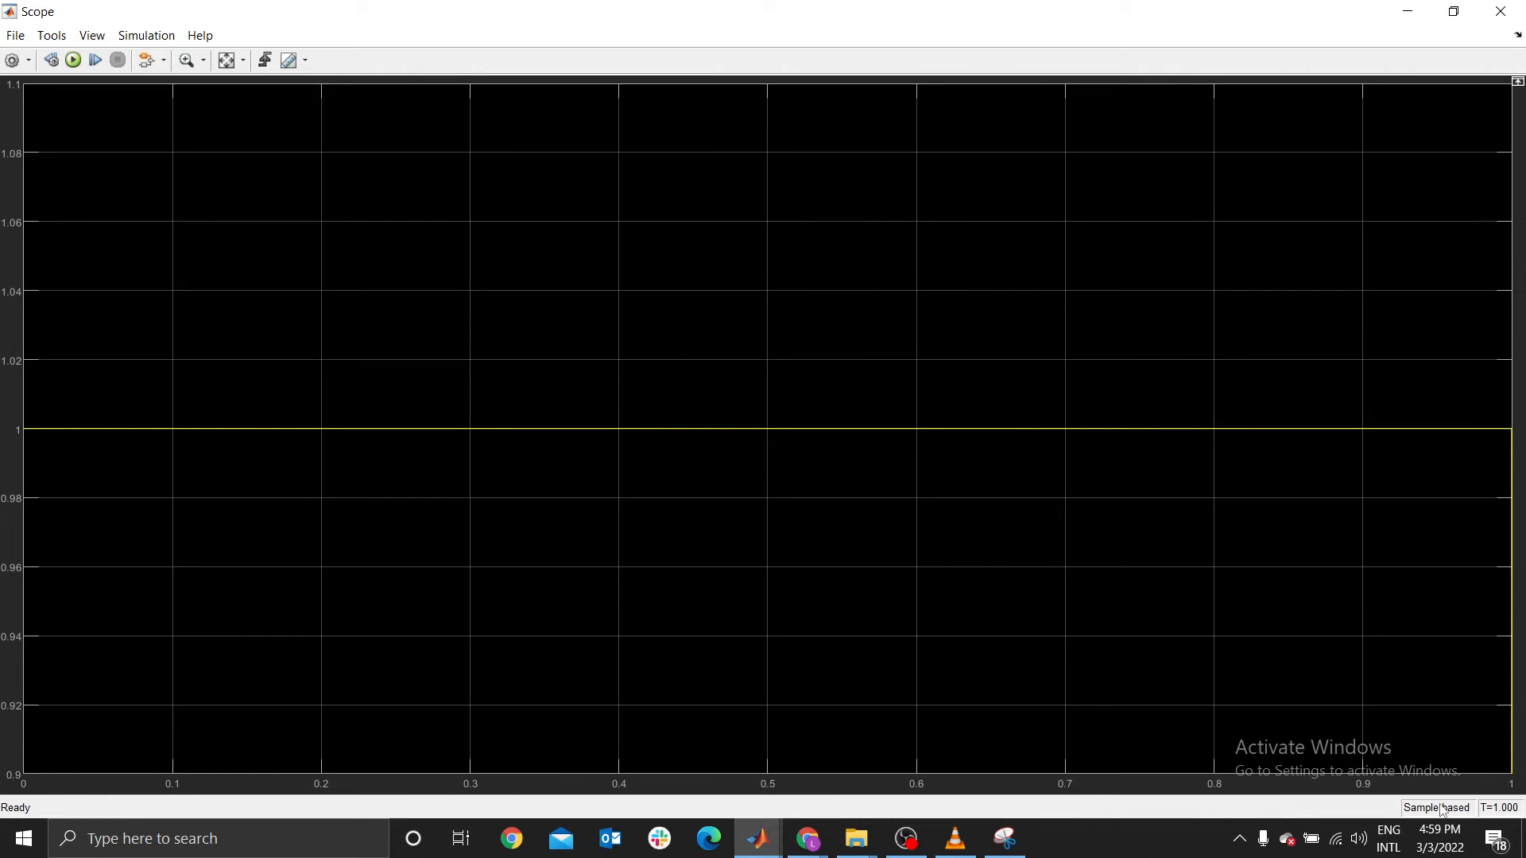
left_click(1500, 11)
left_click(791, 439)
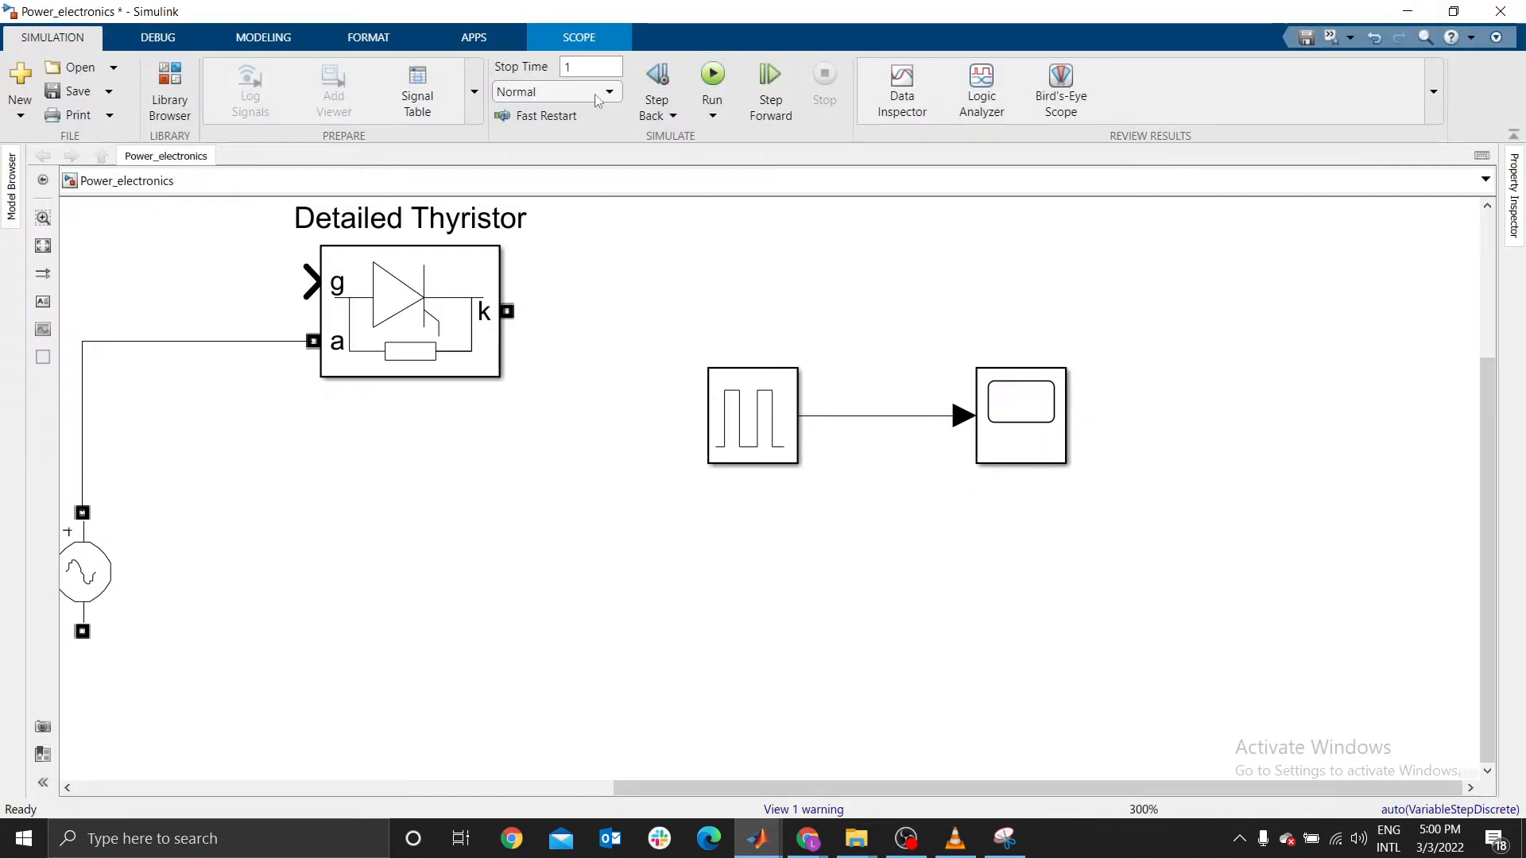
Set the Pulse Generator's period to 1 s and its pulse width to 1 % of the period, and accept the parameters
double_click(733, 403)
double_click(842, 567)
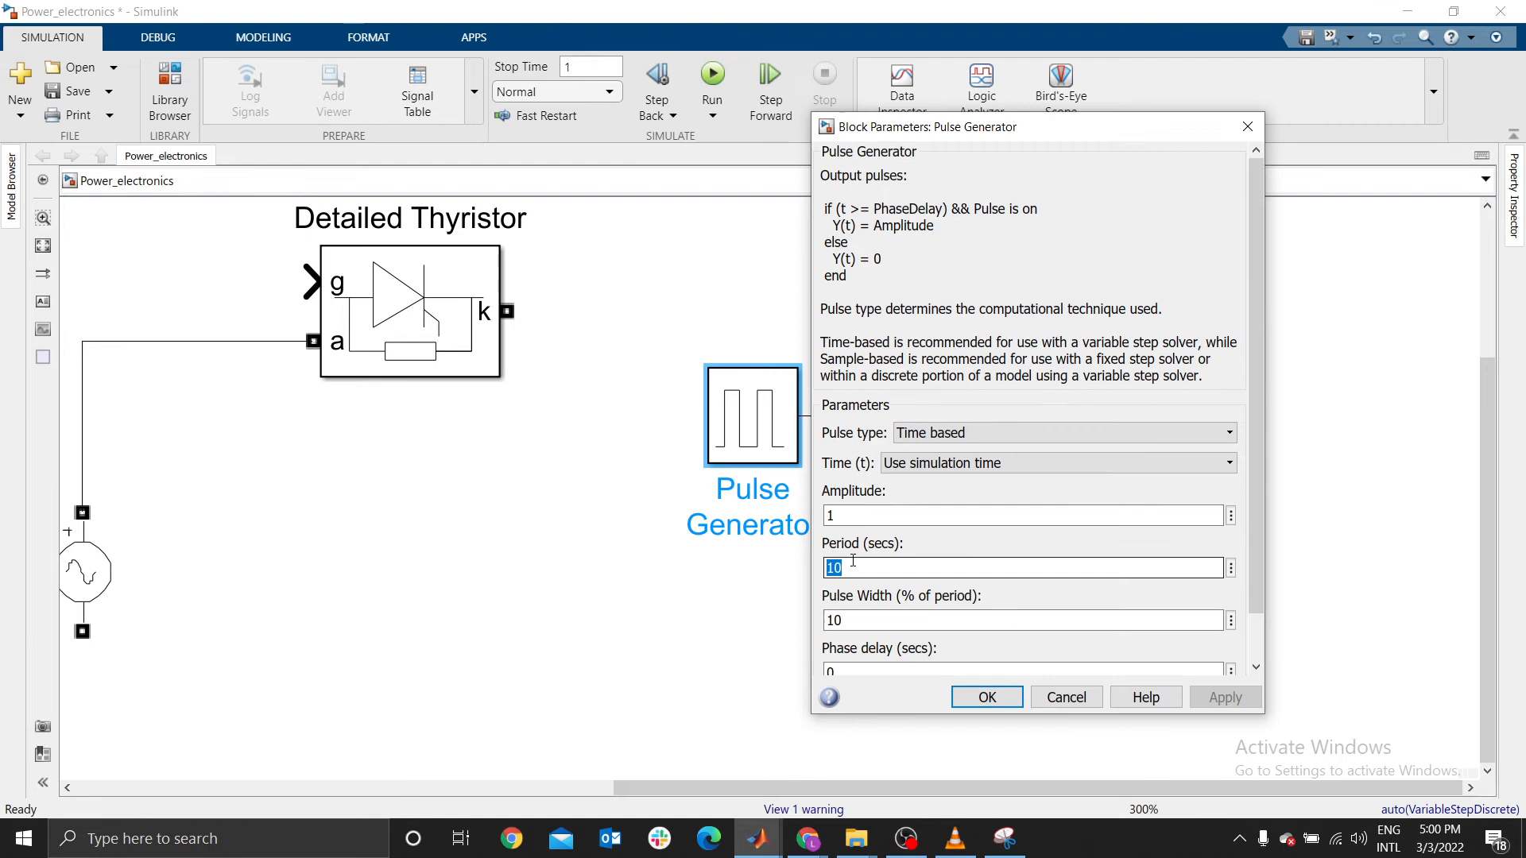
type("1")
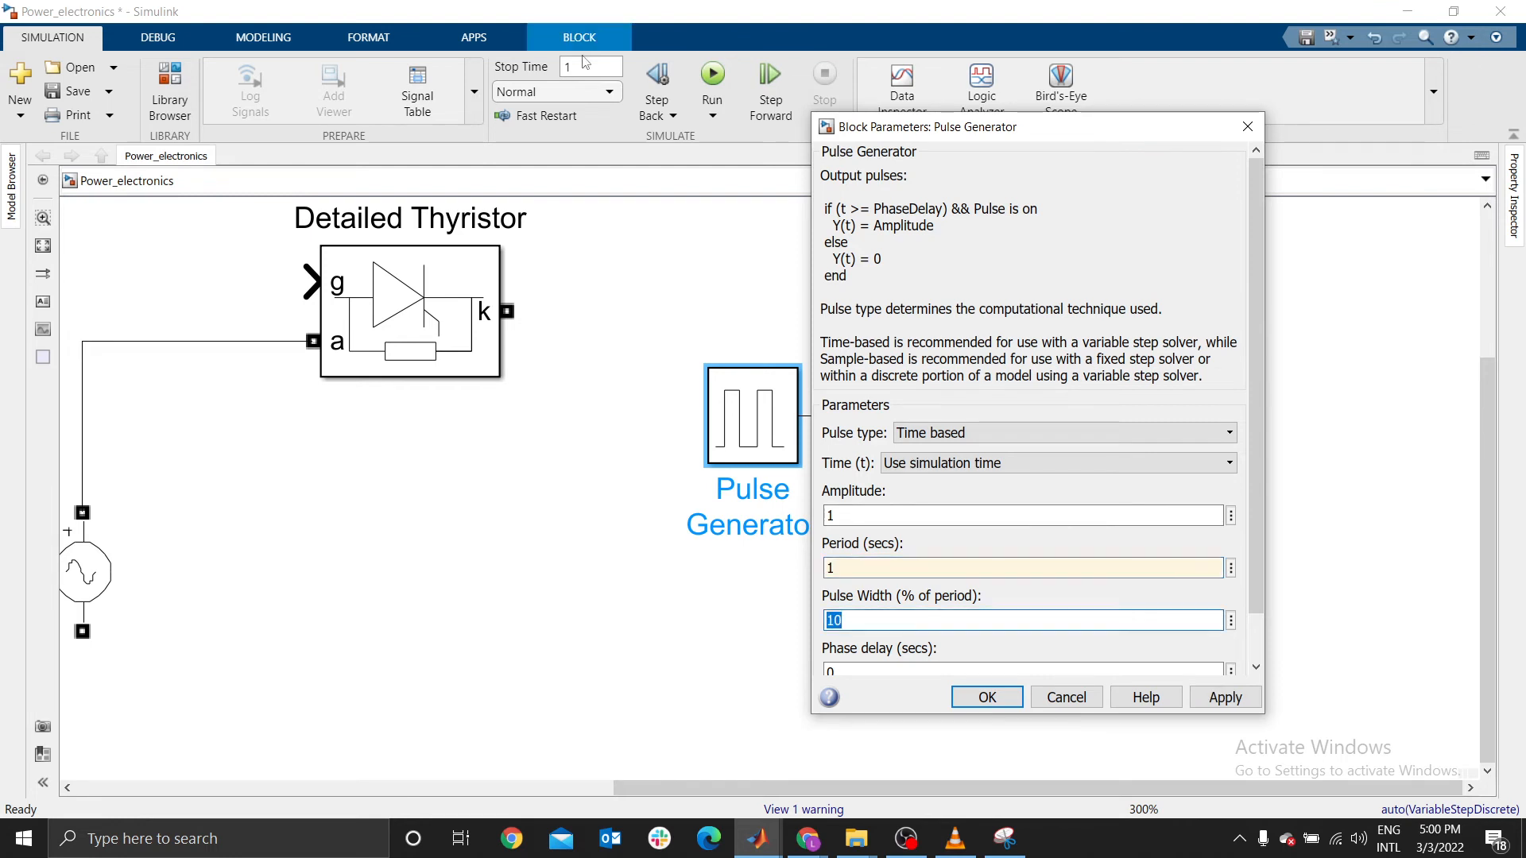
left_click(581, 70)
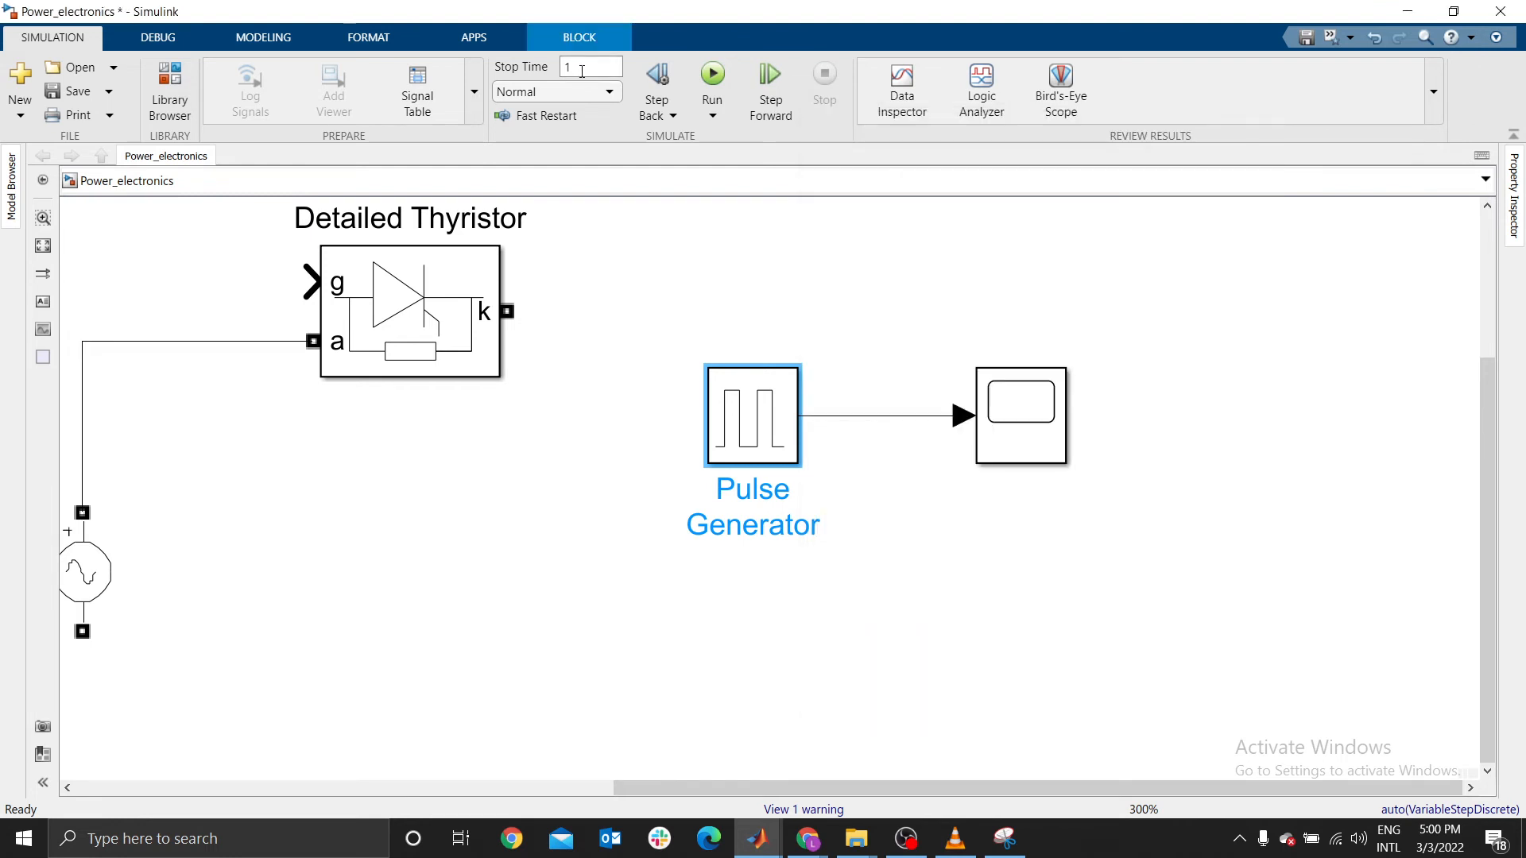
double_click(745, 435)
double_click(842, 619)
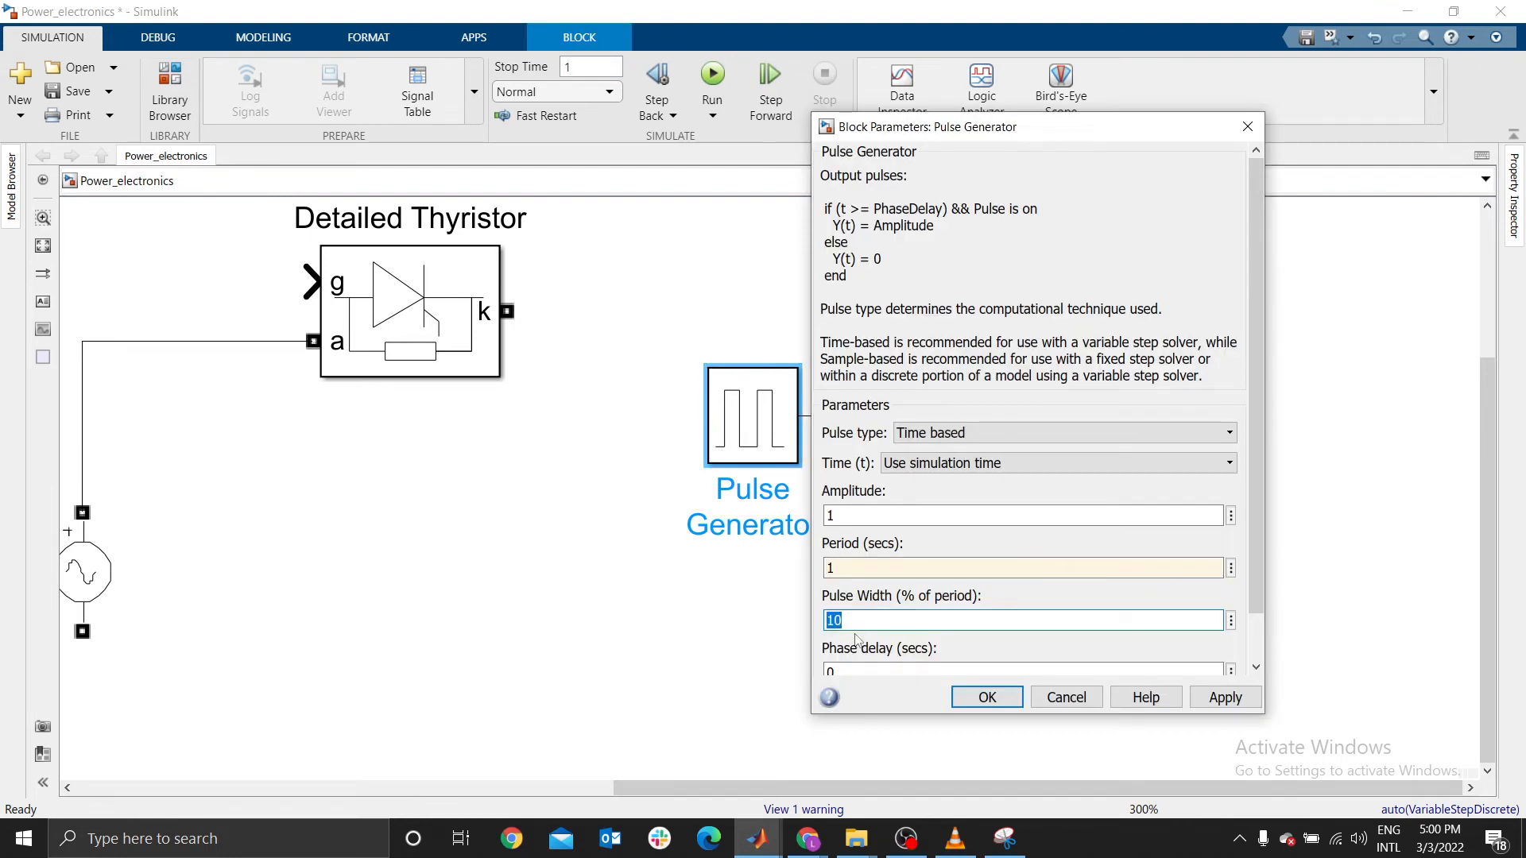
type("1")
left_click(1205, 703)
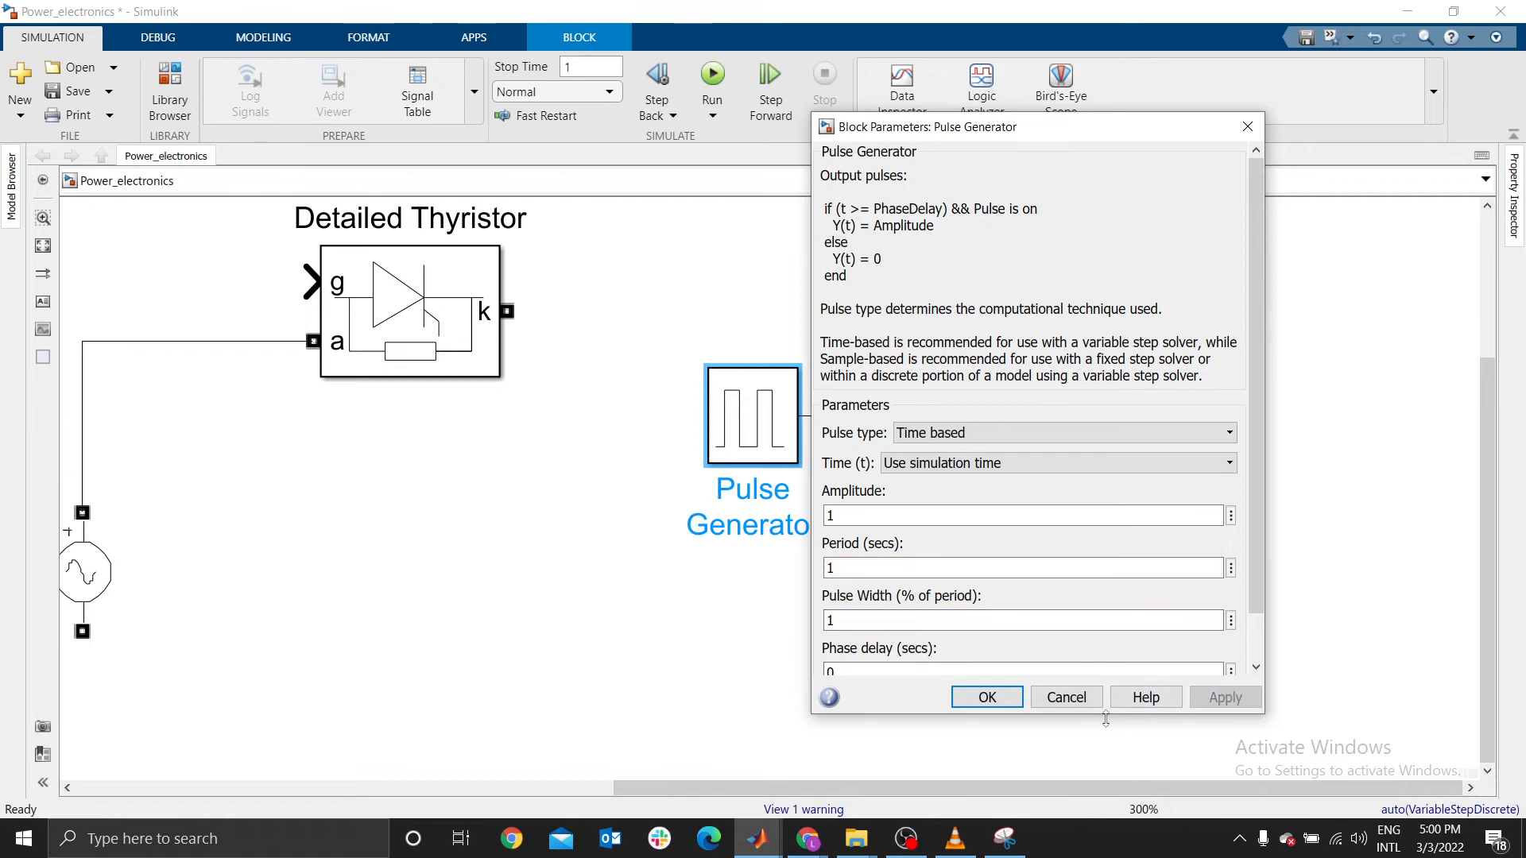
left_click(987, 696)
Run the simulation and view the 1 % pulse waveform in the Scope, closing the Scope when done
left_click(746, 283)
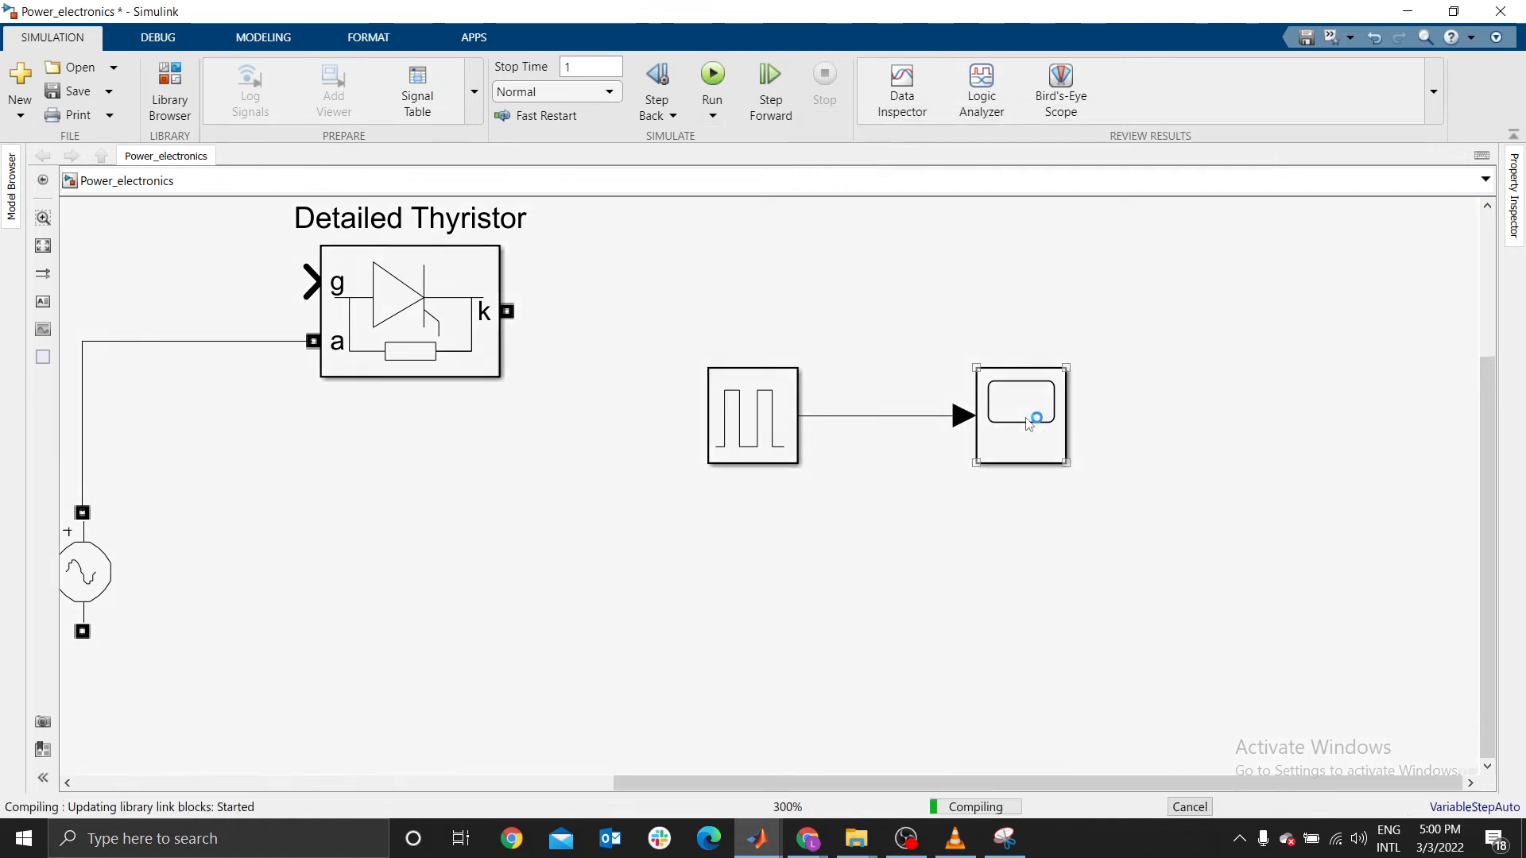
left_click(1029, 425)
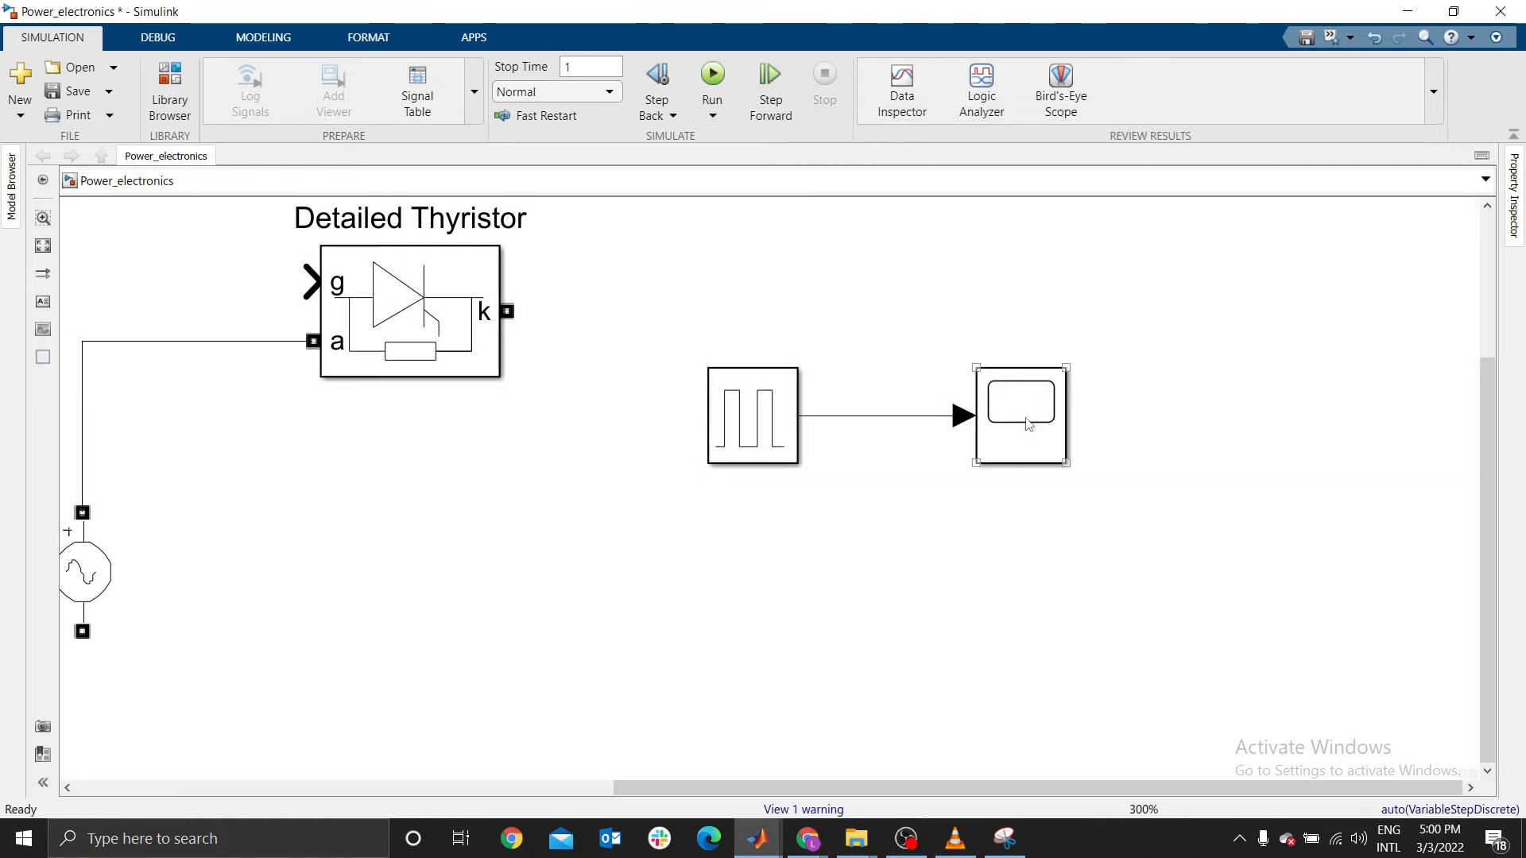
double_click(1027, 424)
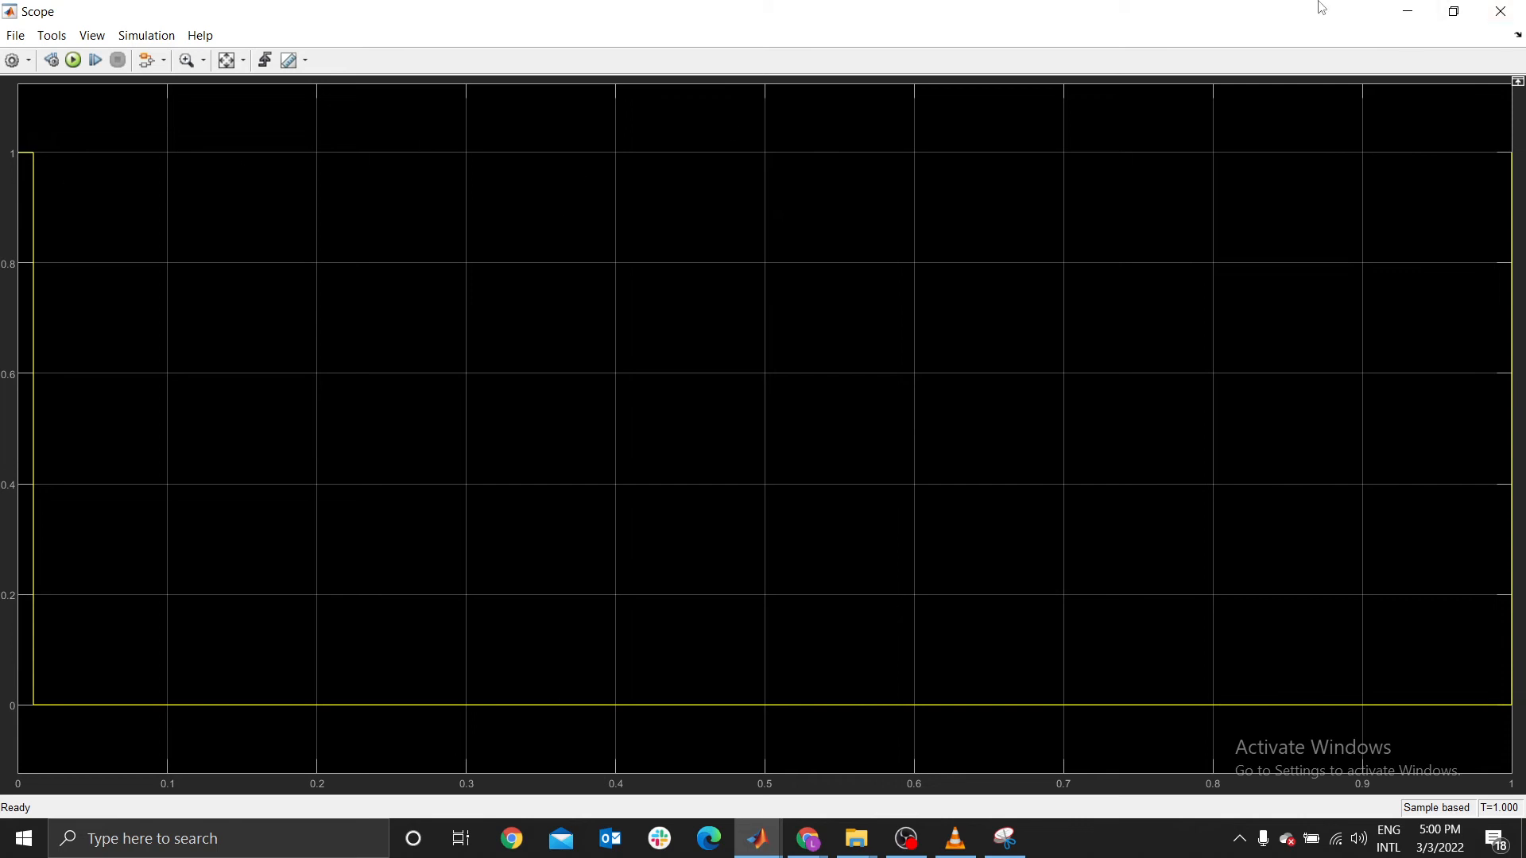
left_click(1499, 11)
Set the Pulse Generator's pulse width to 10 % of the period and accept the parameters
double_click(739, 422)
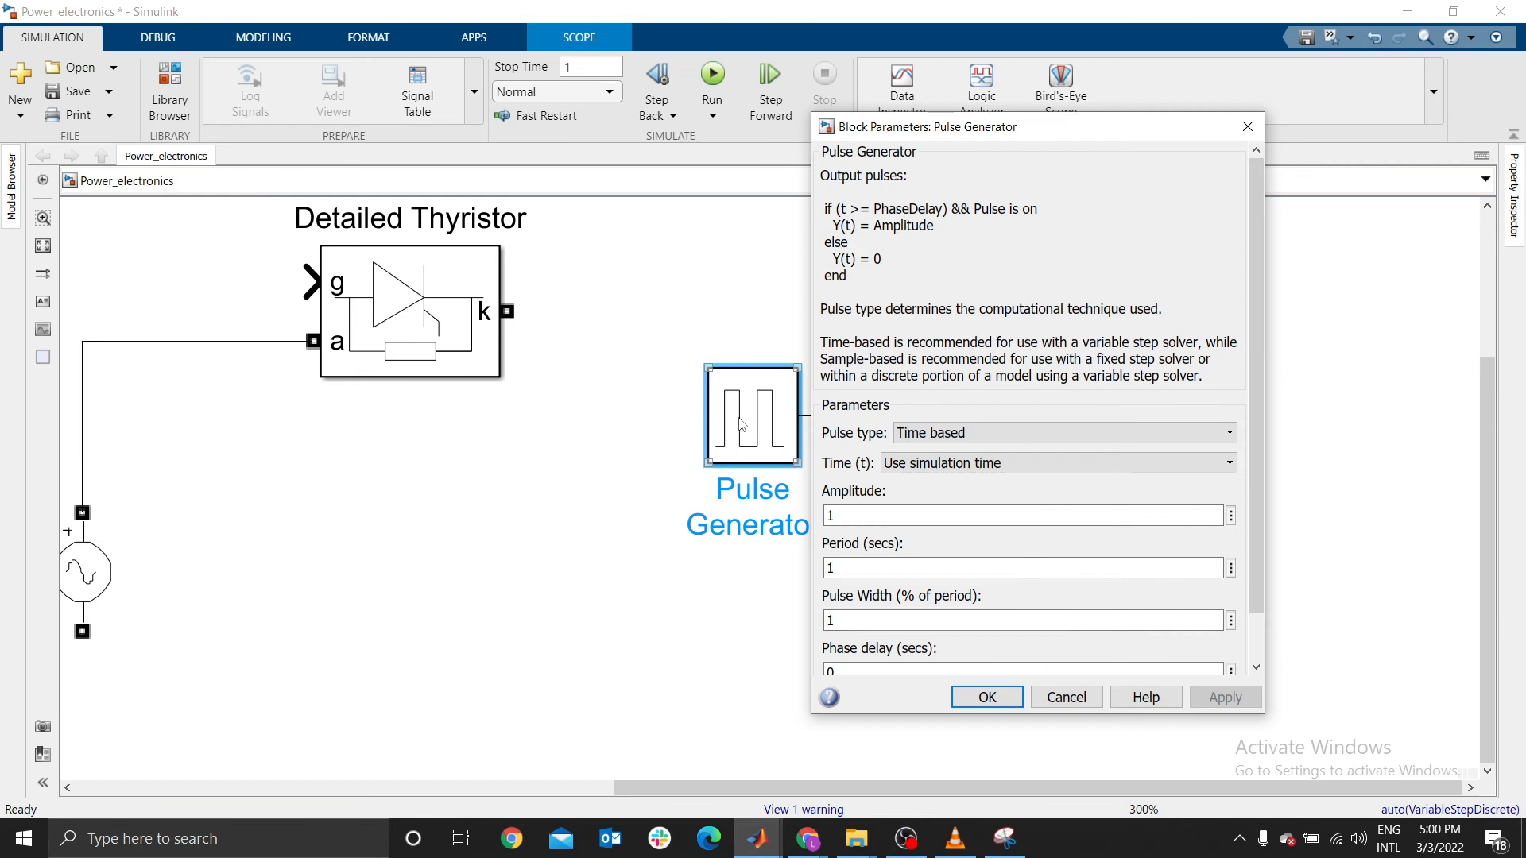
scroll(889, 612, "down", 1)
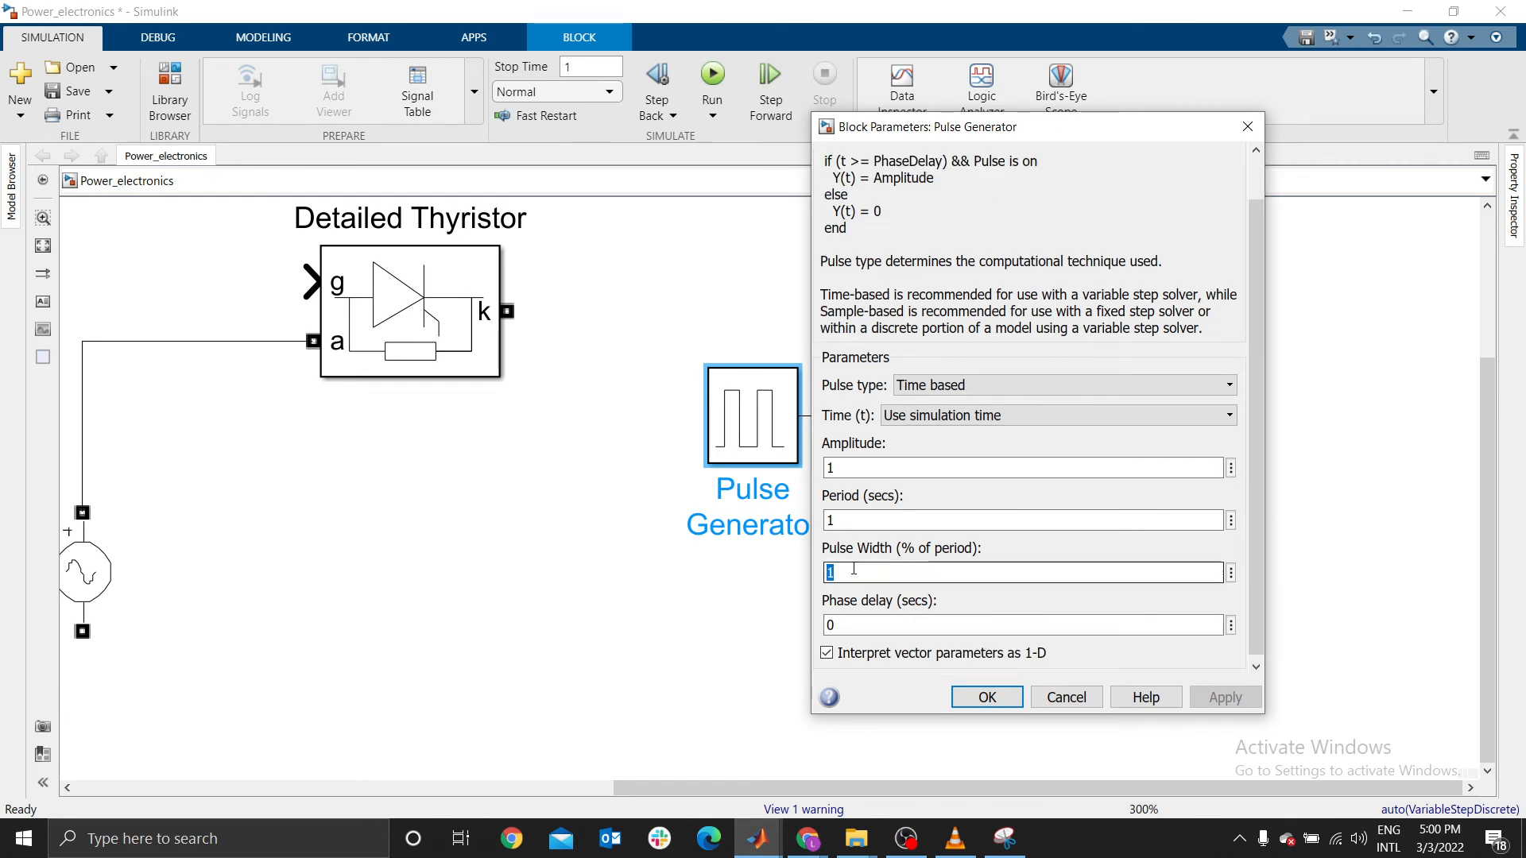
type("1")
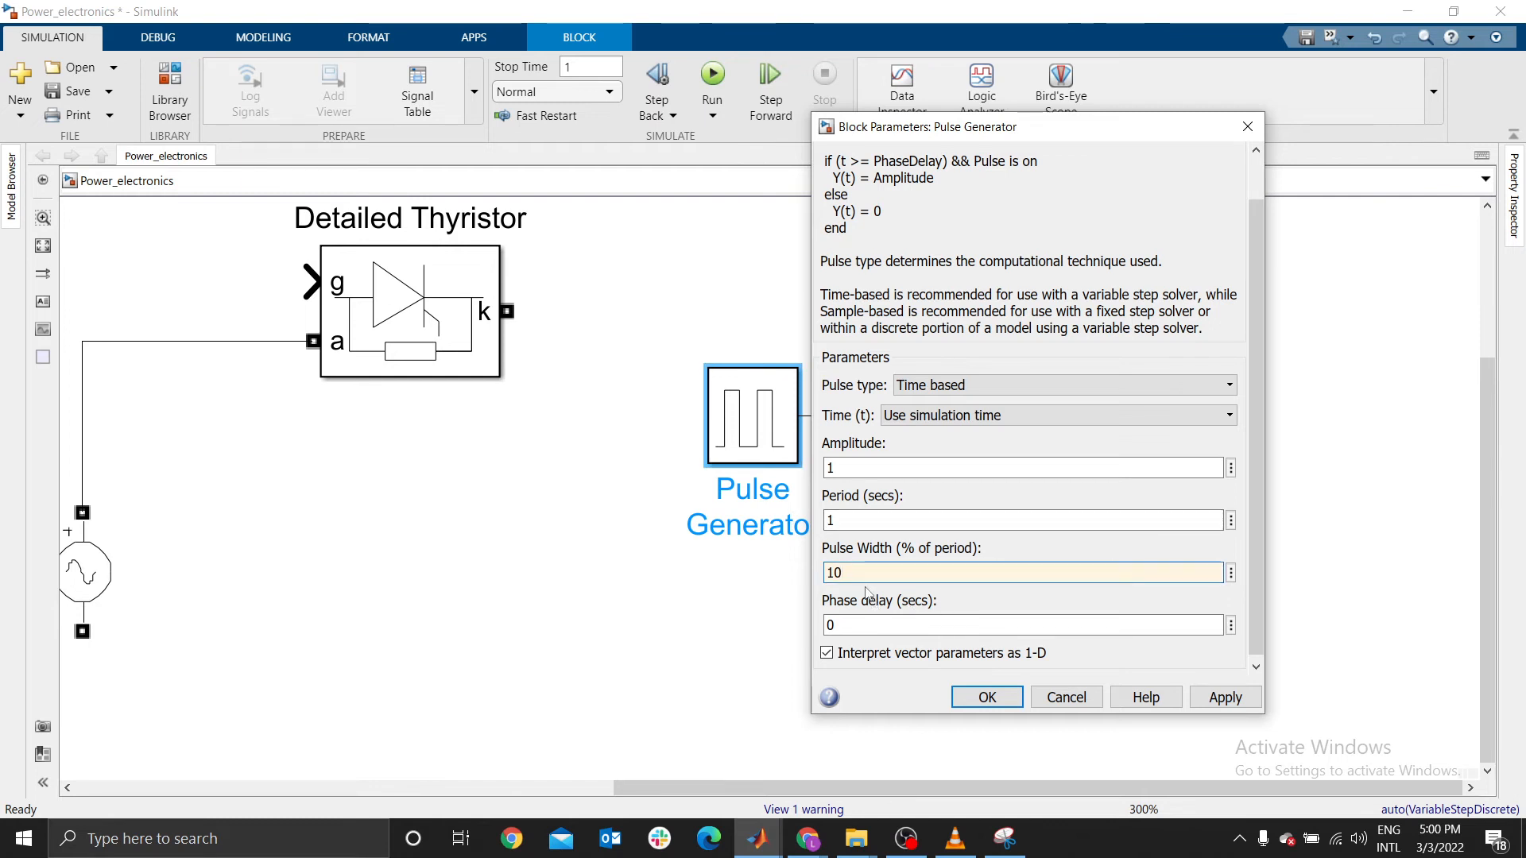
left_click(987, 697)
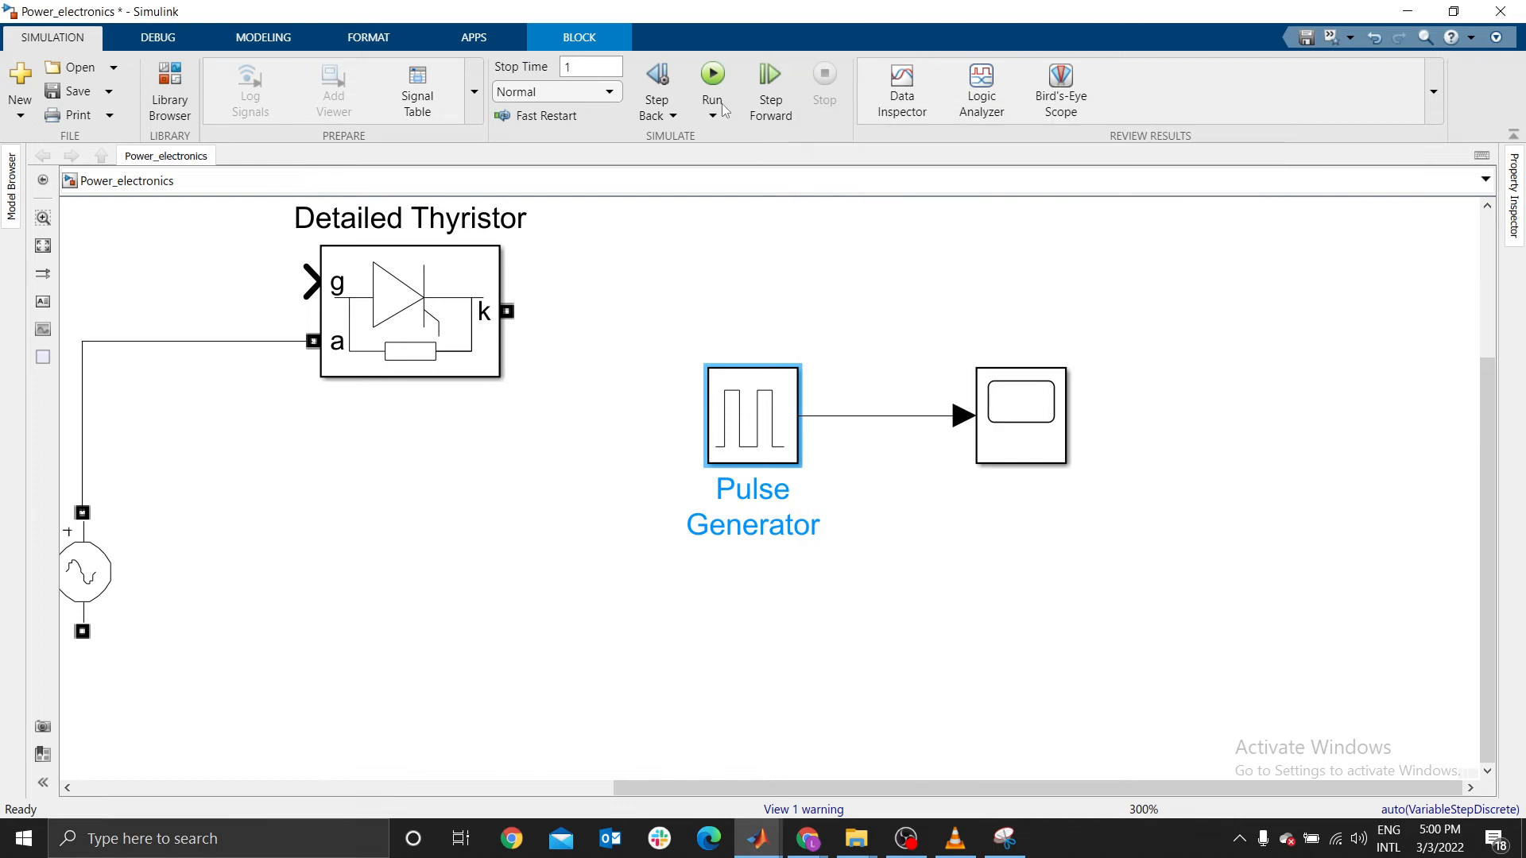
Rerun the simulation and inspect the 10 % pulse waveform in the Scope, closing the Scope when done
left_click(713, 73)
left_click(994, 403)
double_click(993, 404)
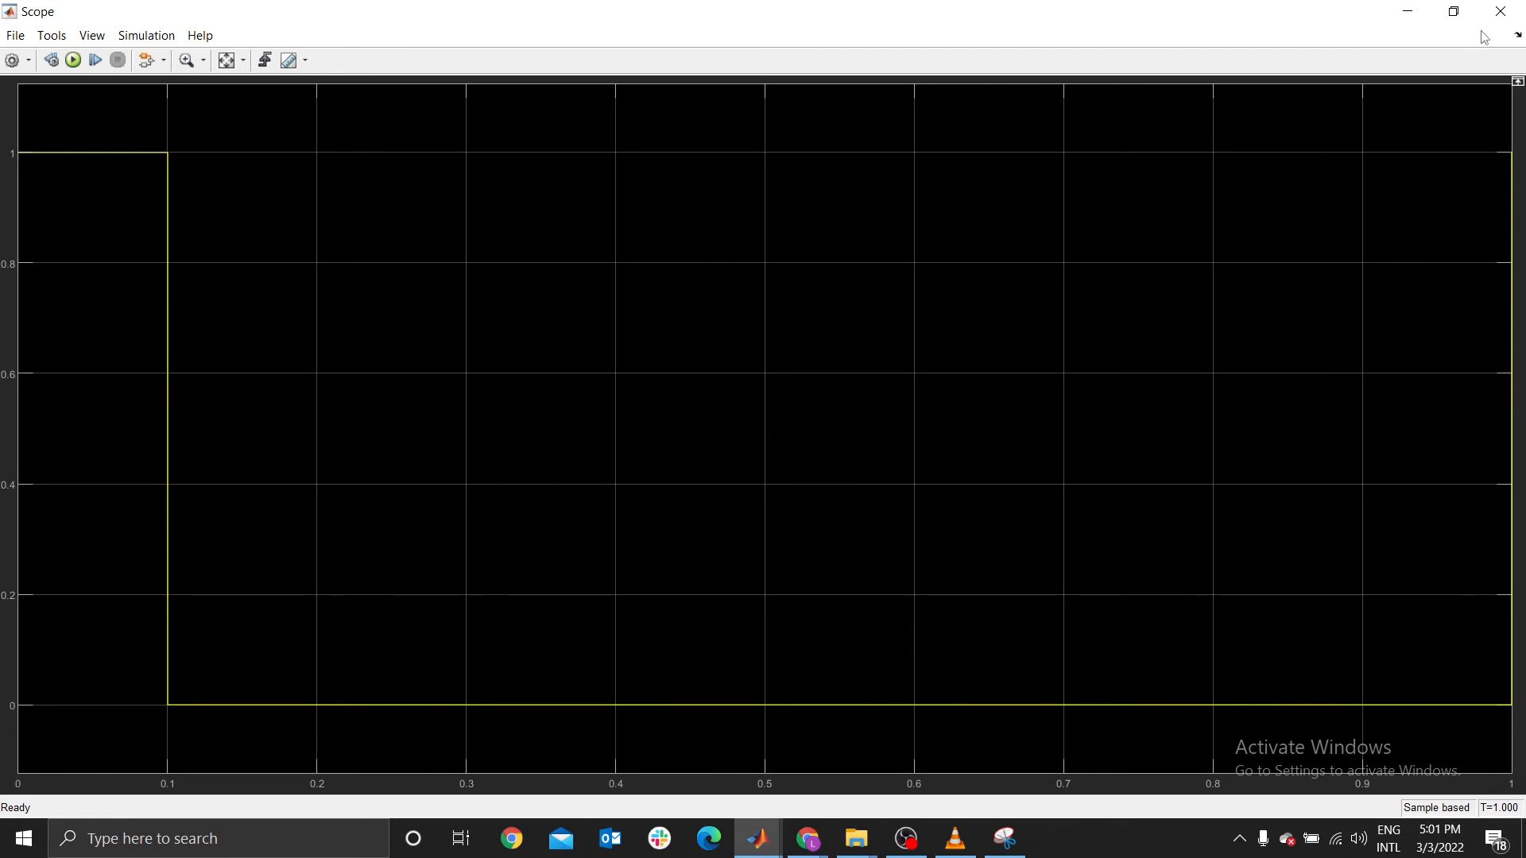
left_click(1500, 11)
Set the Pulse Generator's pulse width to 50 % and its period to 2 s, and accept the parameters
double_click(784, 421)
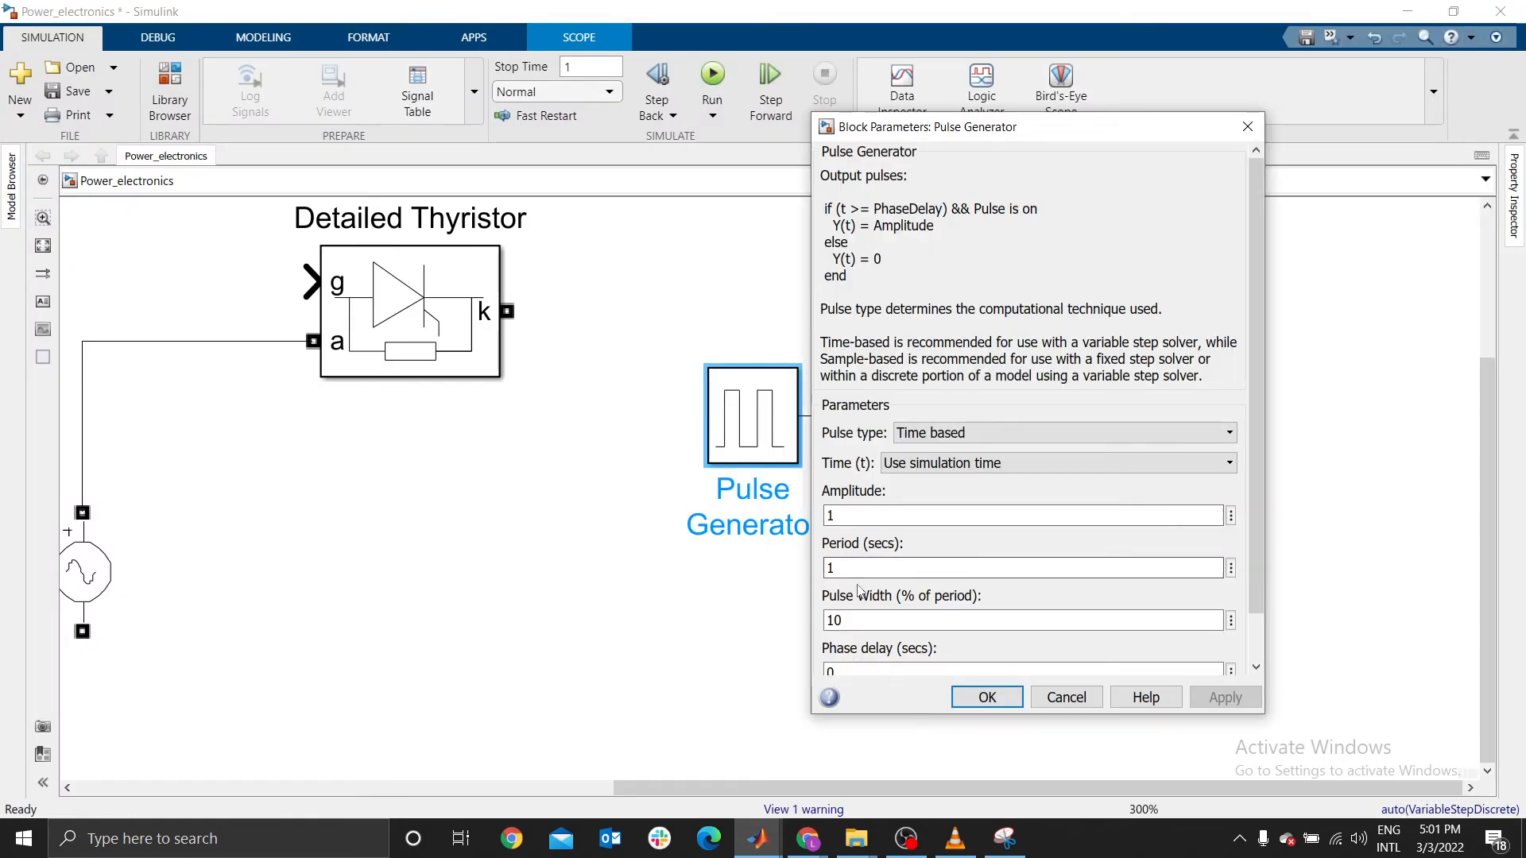
double_click(858, 620)
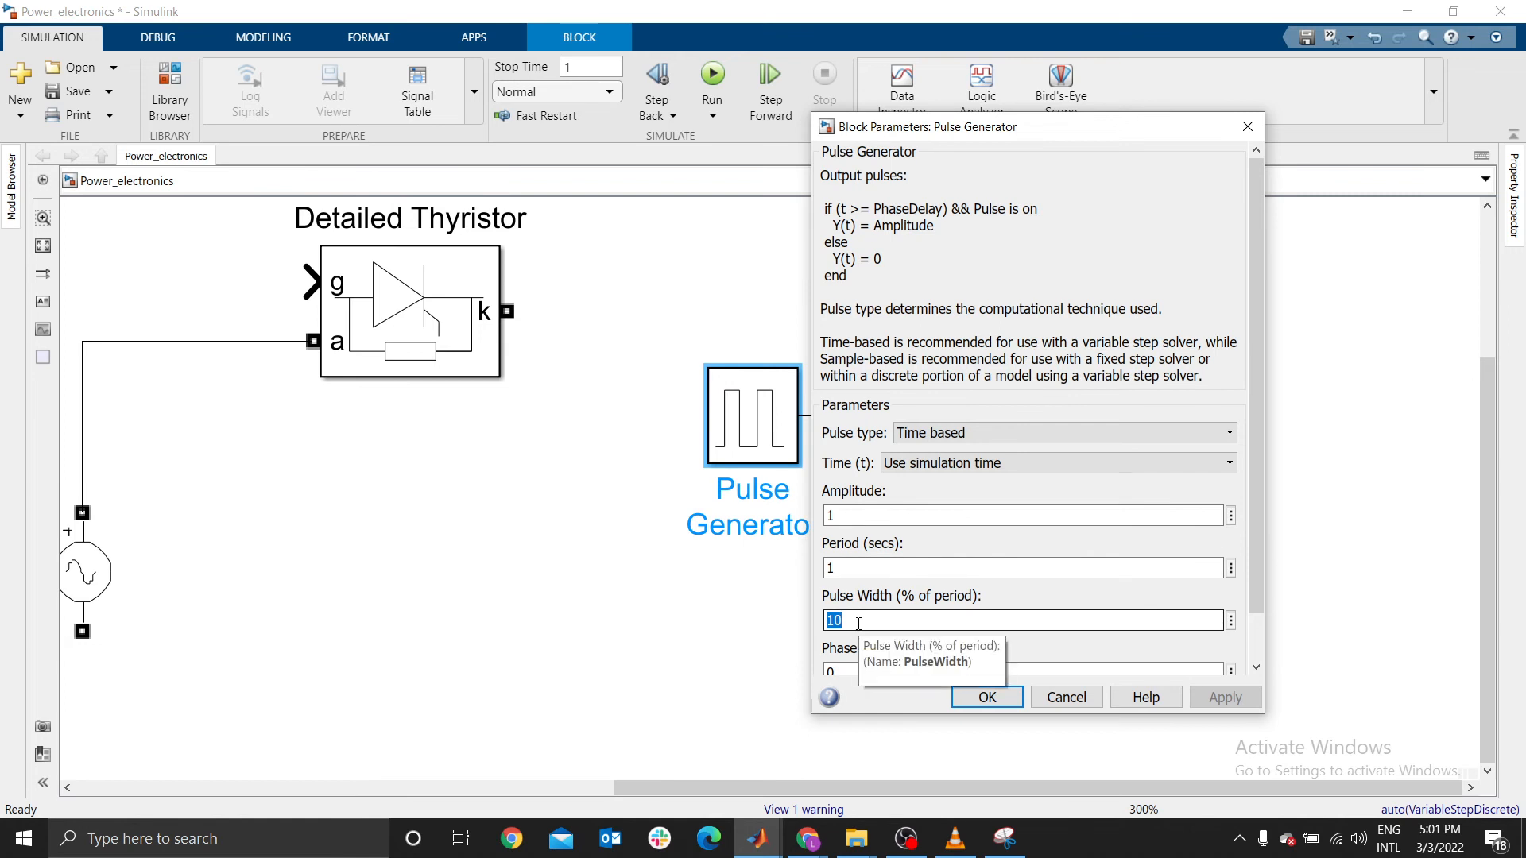
type("50")
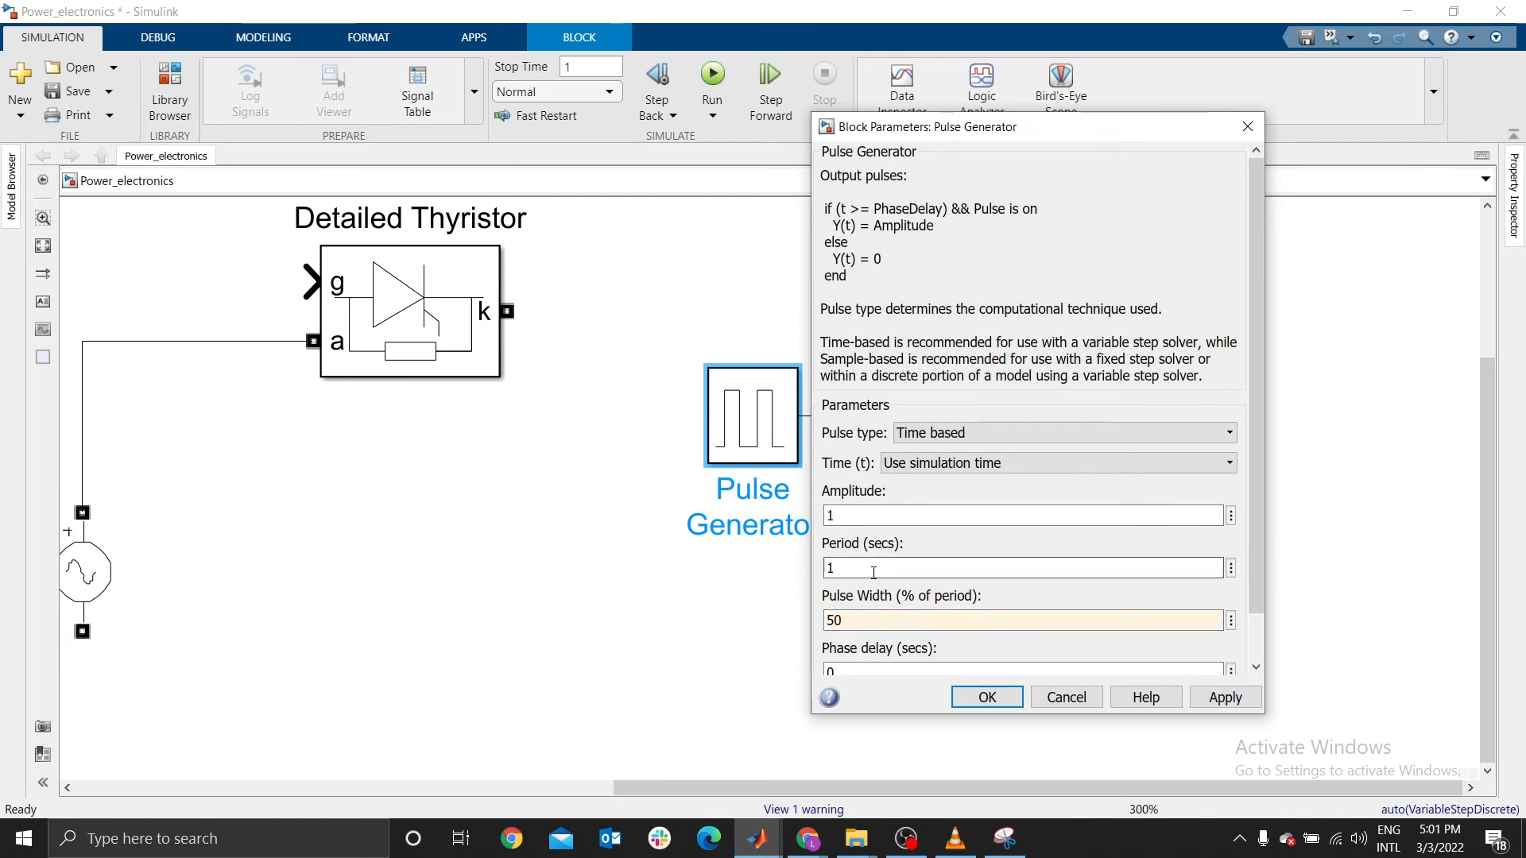
double_click(880, 566)
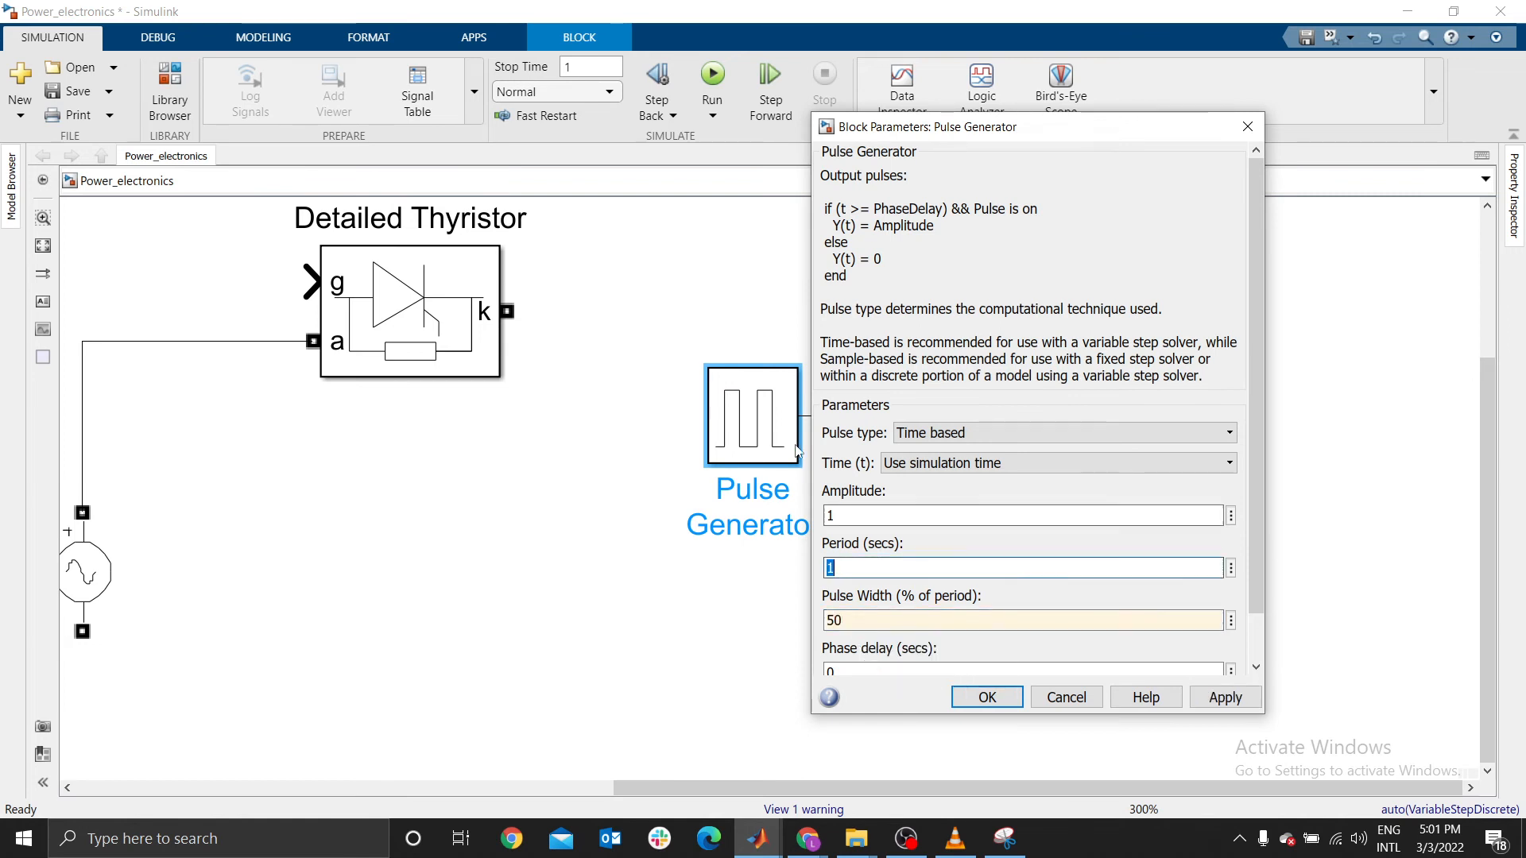
double_click(862, 620)
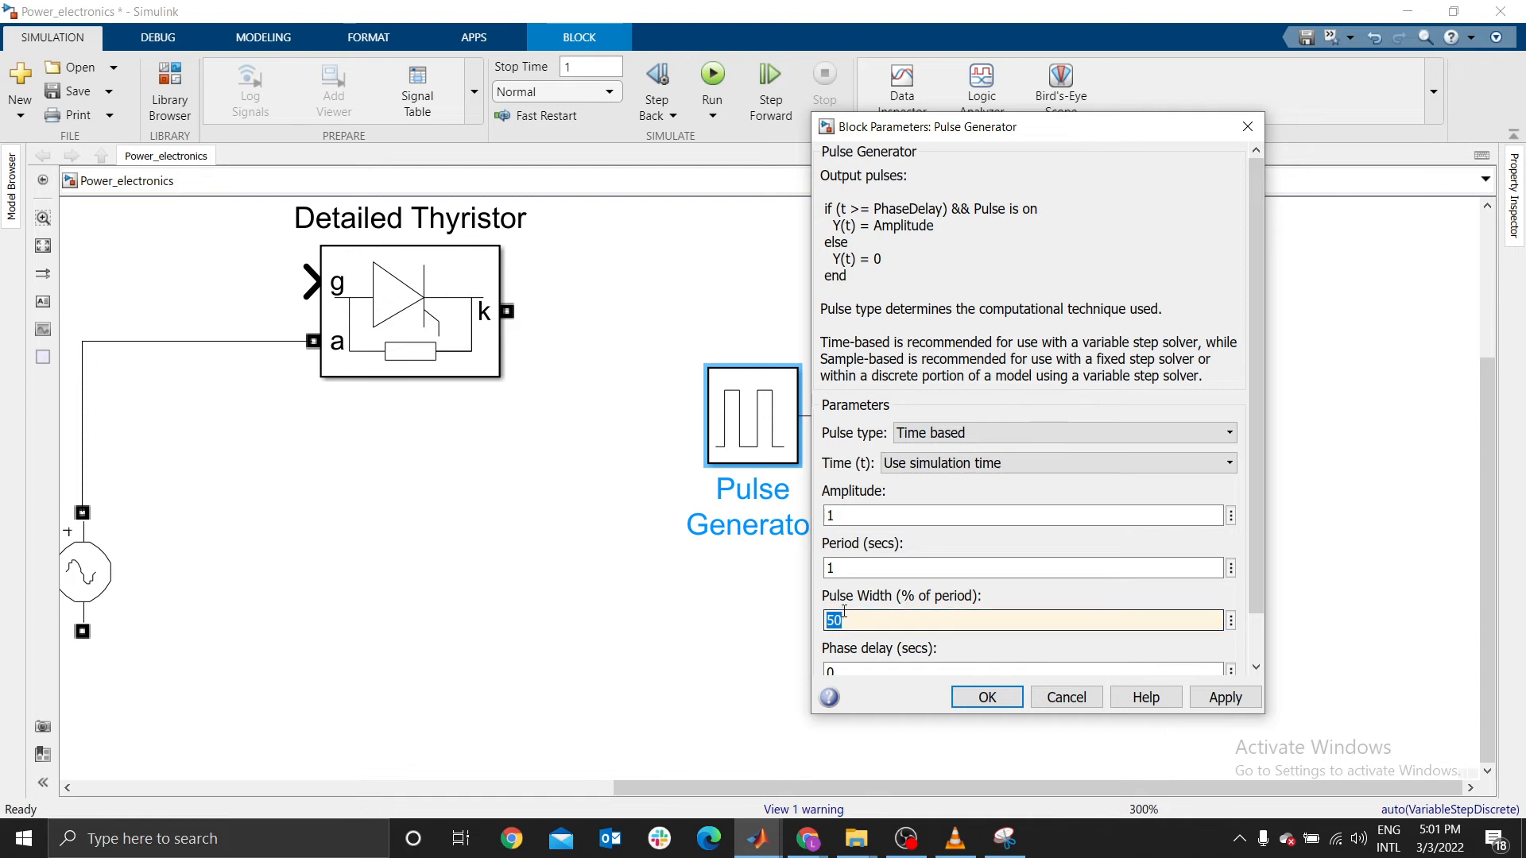
double_click(841, 568)
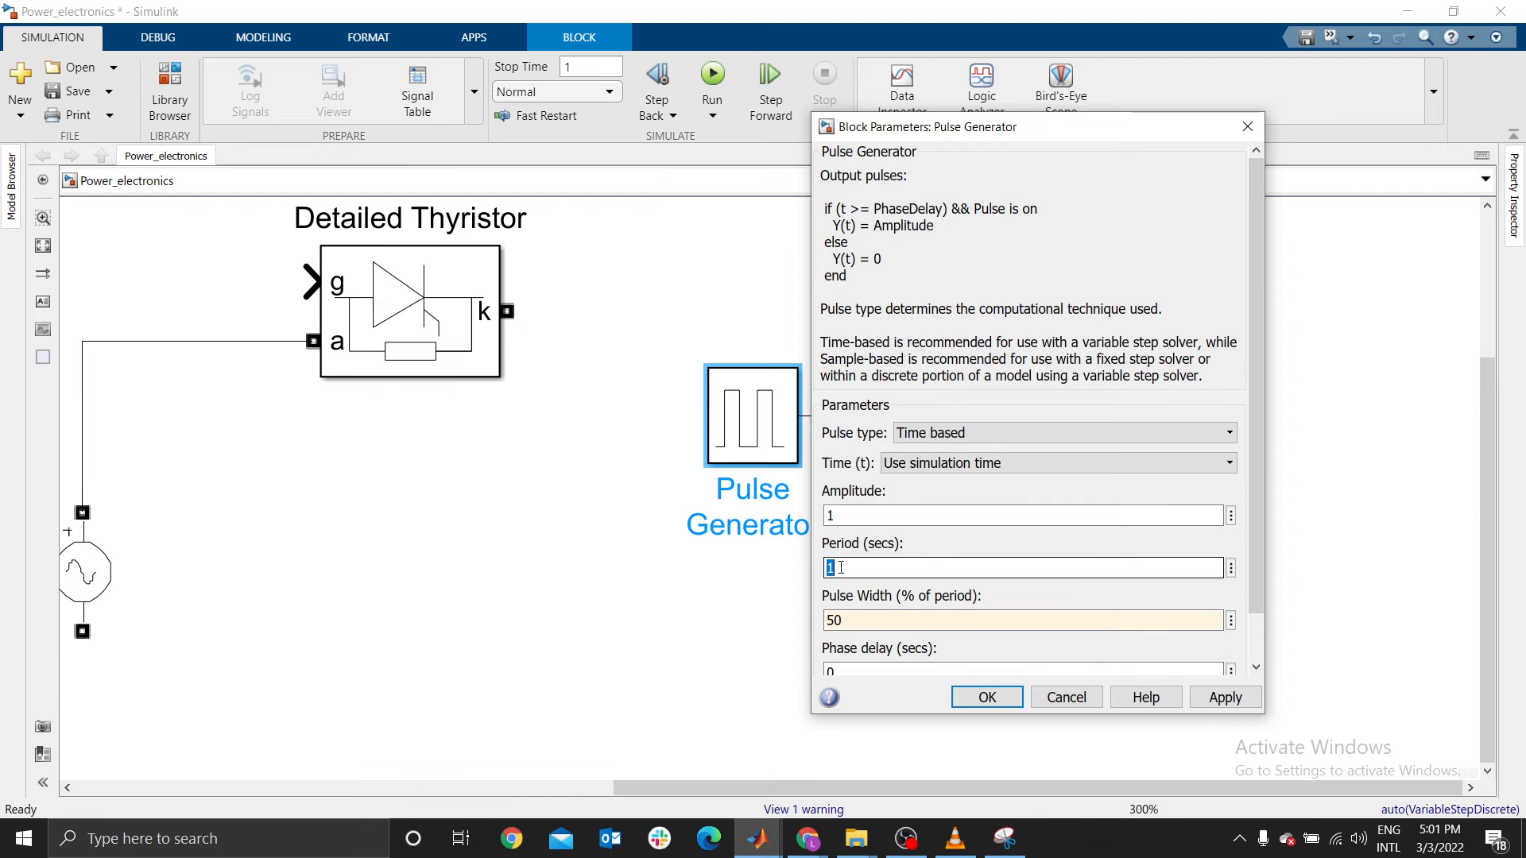
type("2")
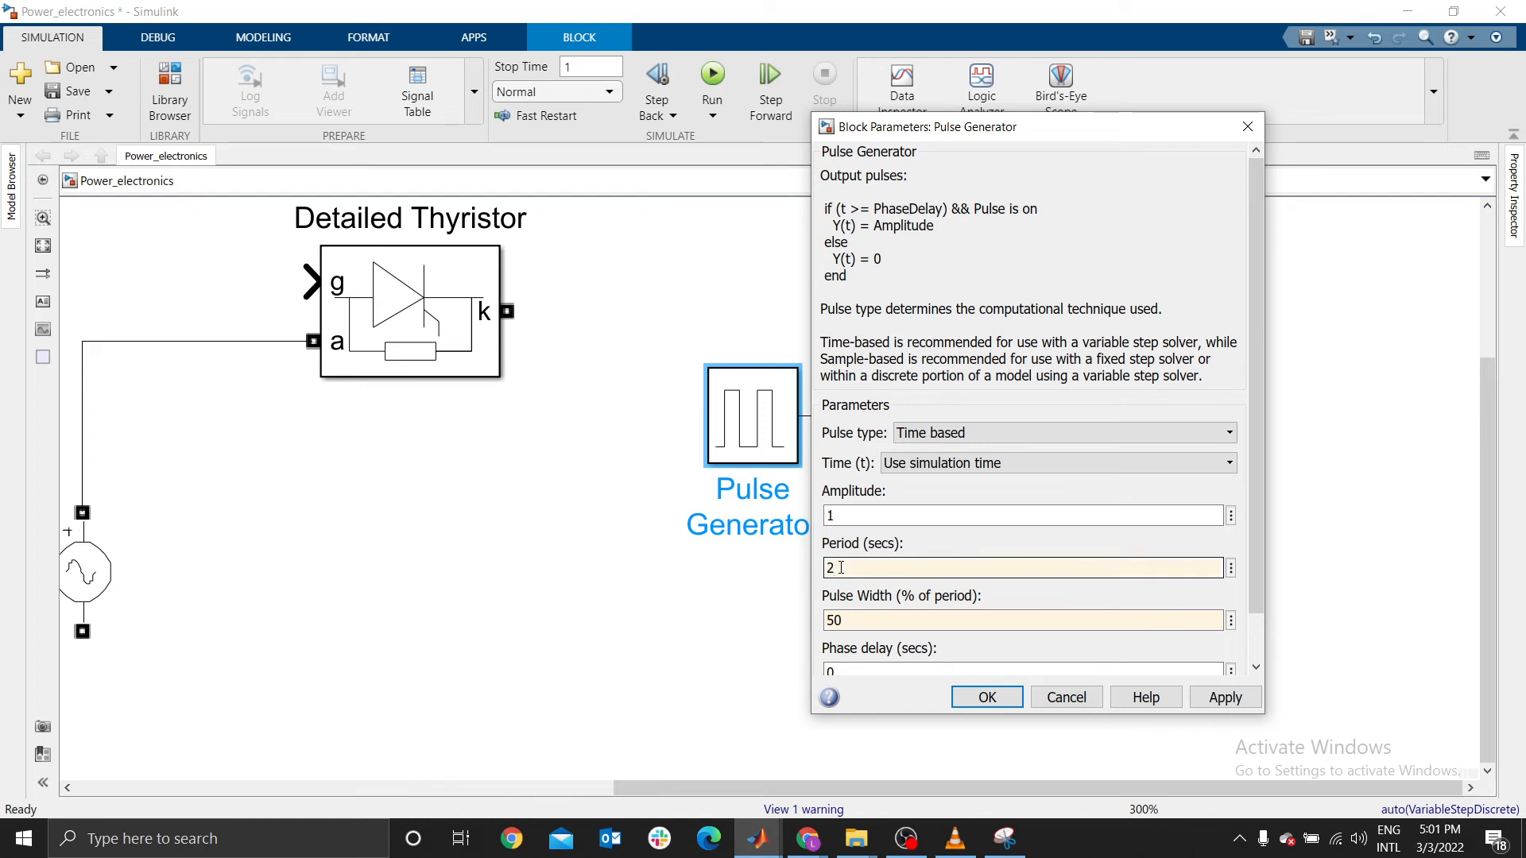
double_click(857, 623)
double_click(845, 564)
left_click(987, 697)
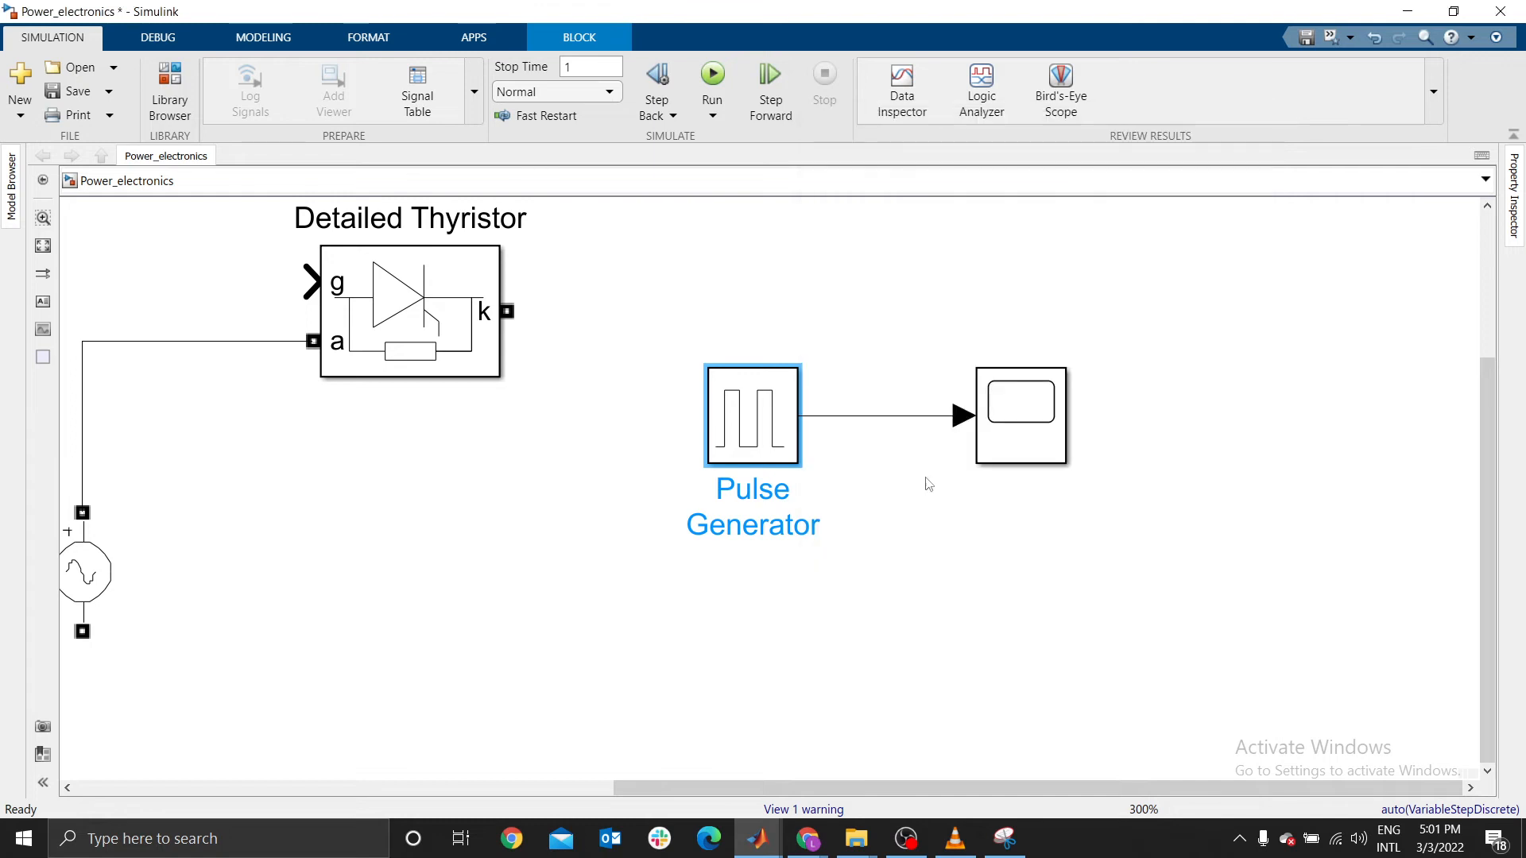
Check the Pulse Generator's period setting once more and set the simulation stop time to 2
double_click(766, 412)
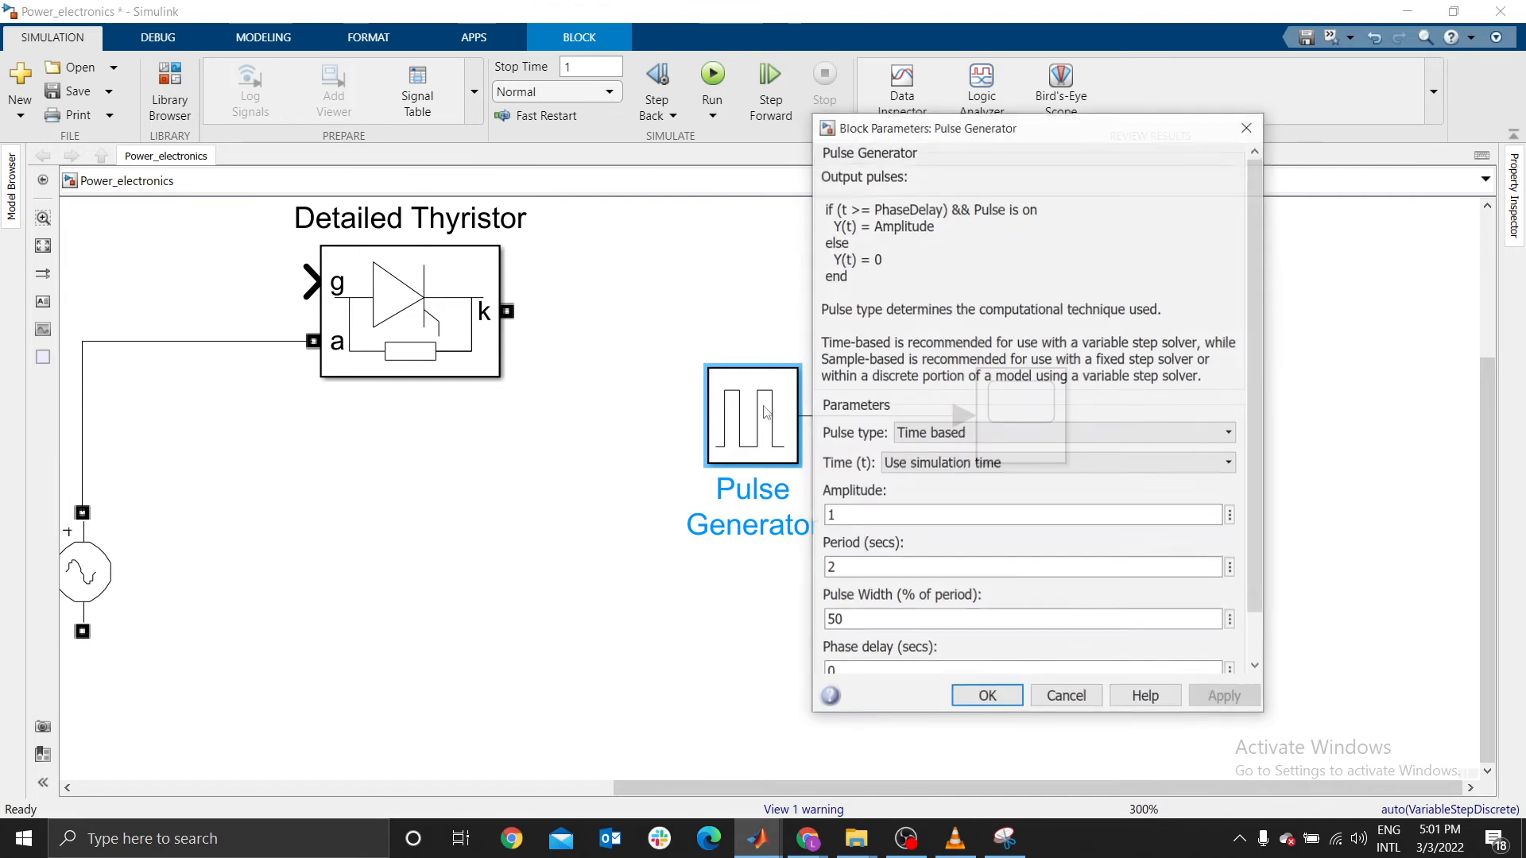
double_click(860, 566)
left_click(987, 697)
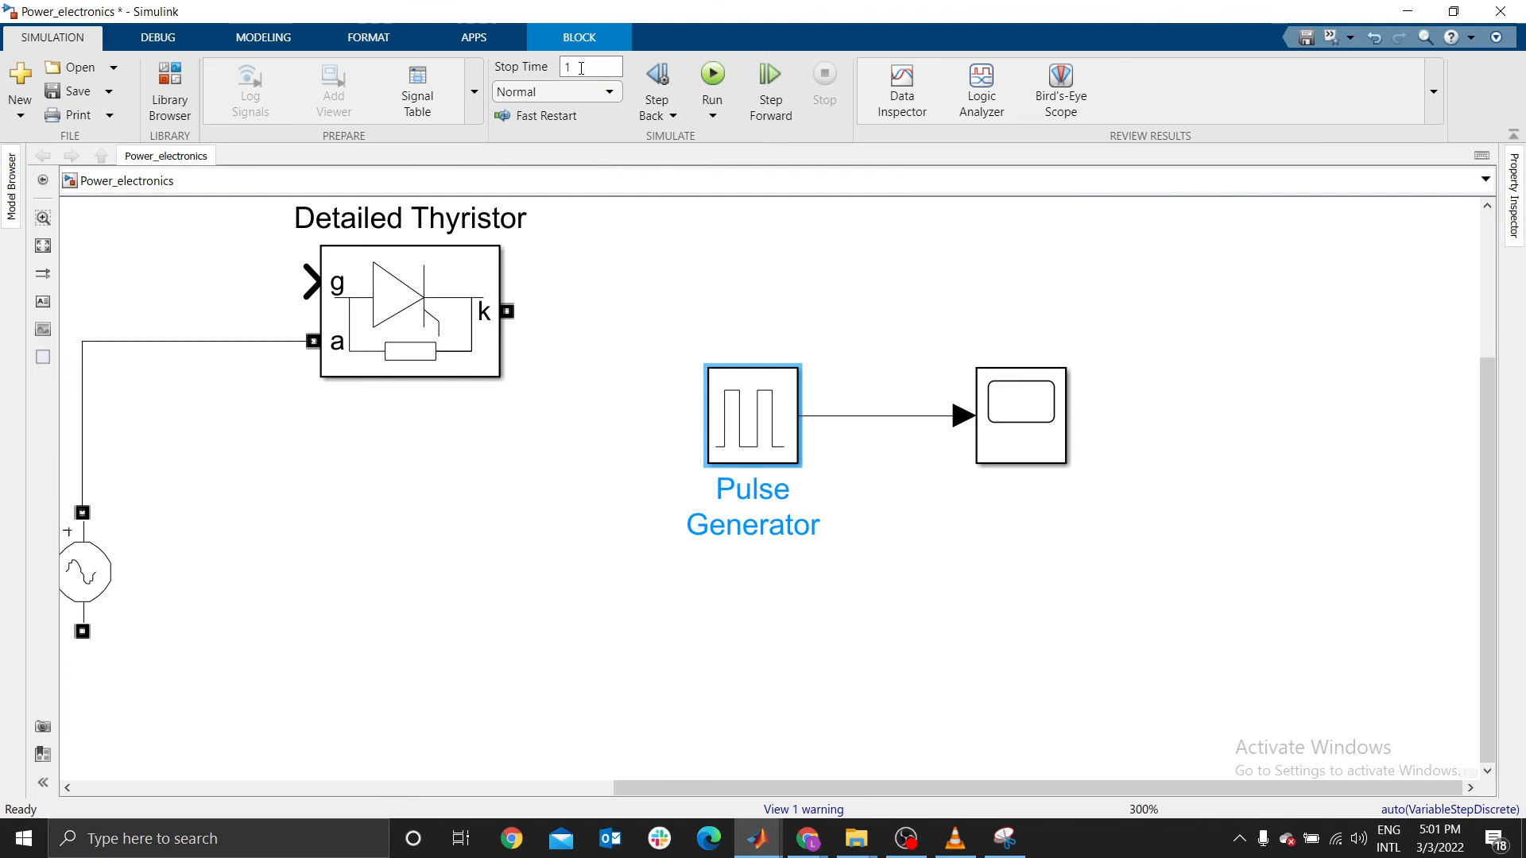
key("BackSpace")
type("2")
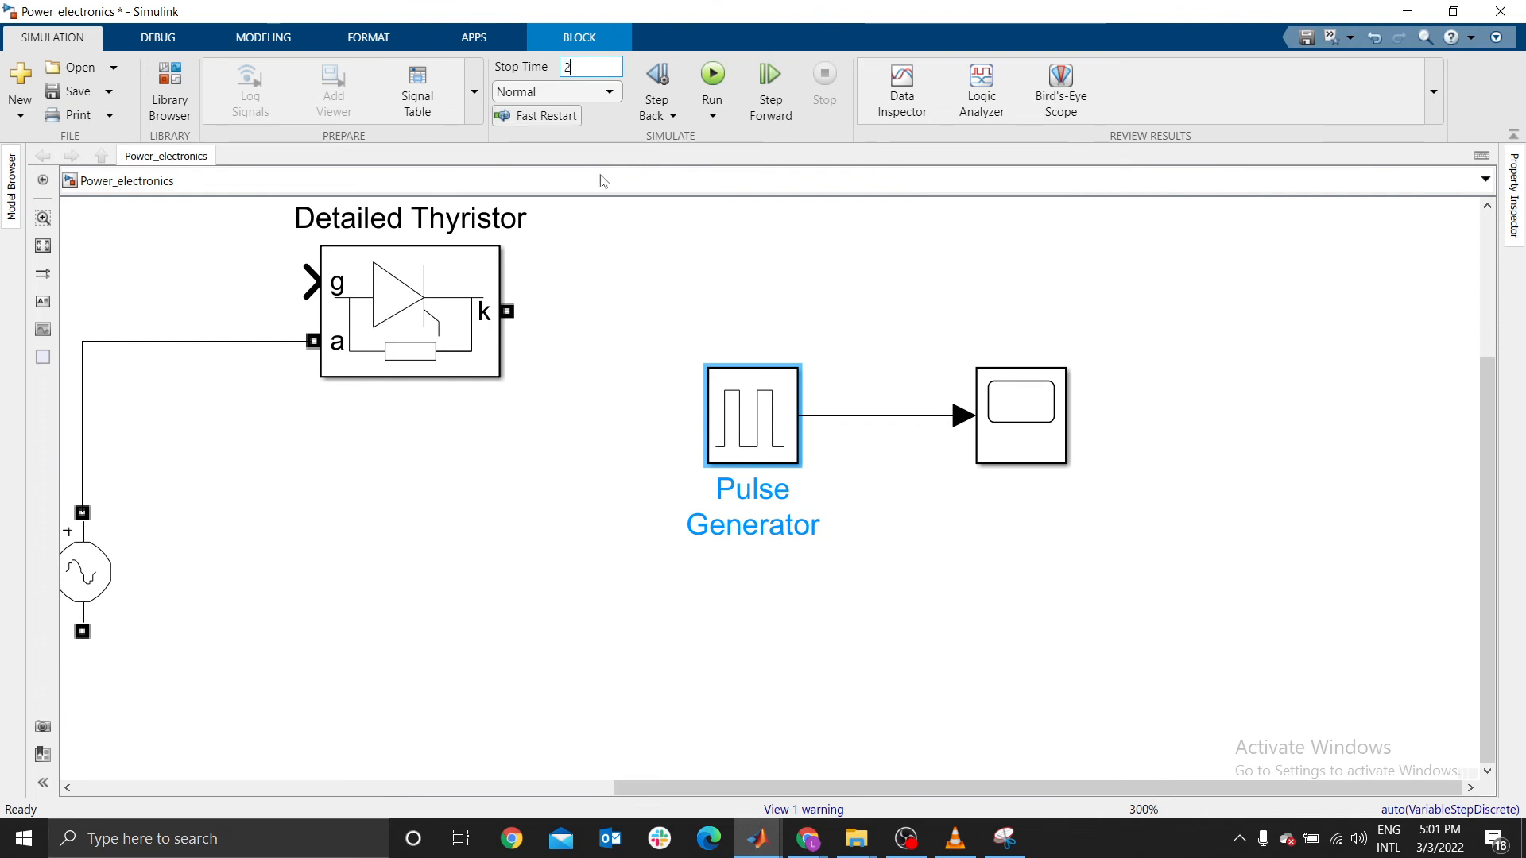
left_click(639, 242)
Run the simulation with the new stop time and view the 50 % pulse waveform in the Scope, closing the Scope when done
left_click(724, 82)
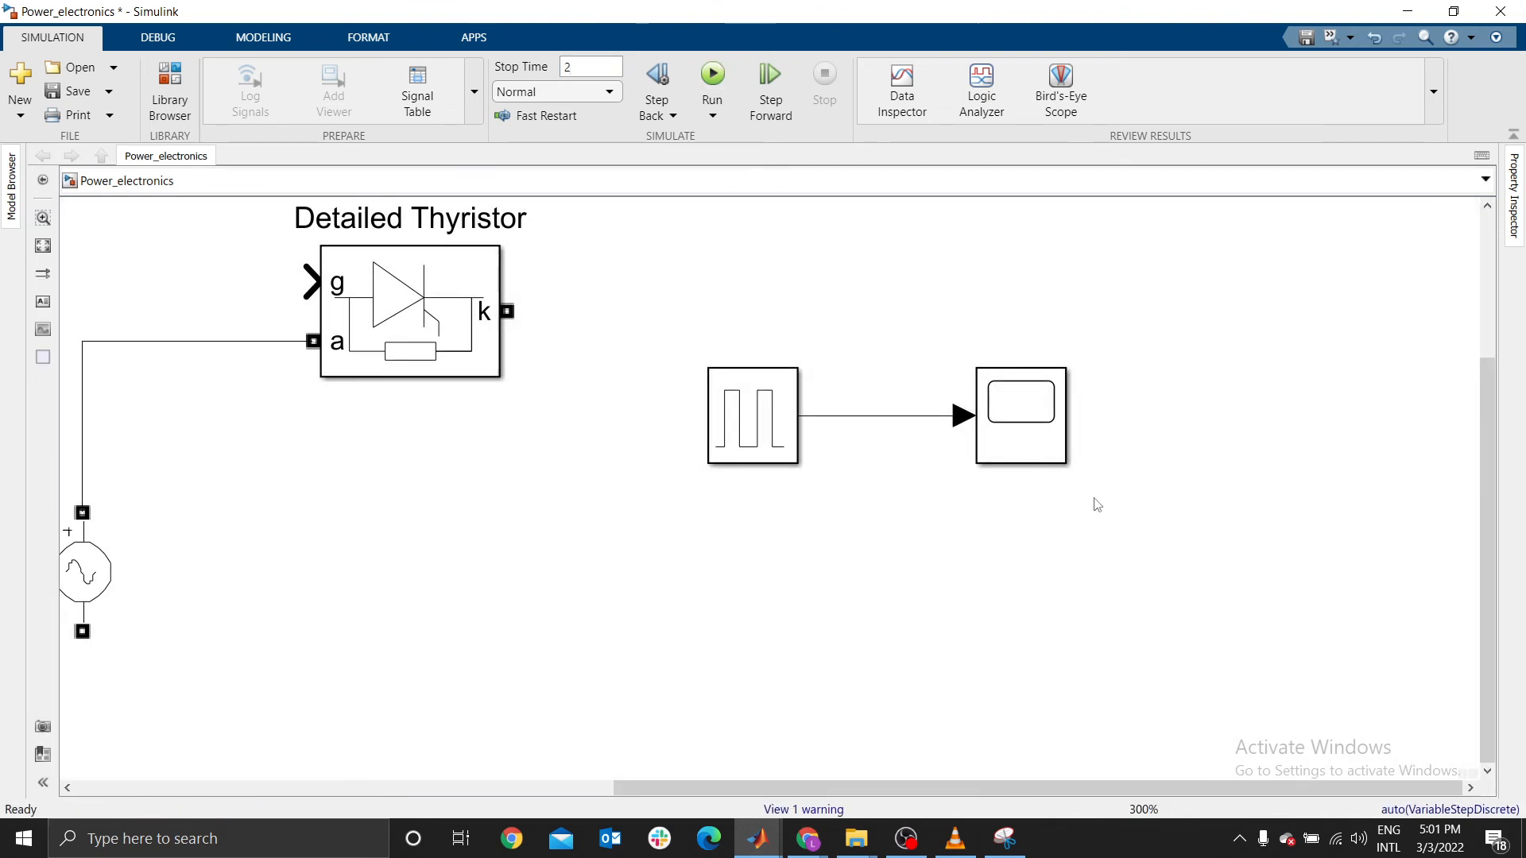
left_click(991, 412)
double_click(991, 412)
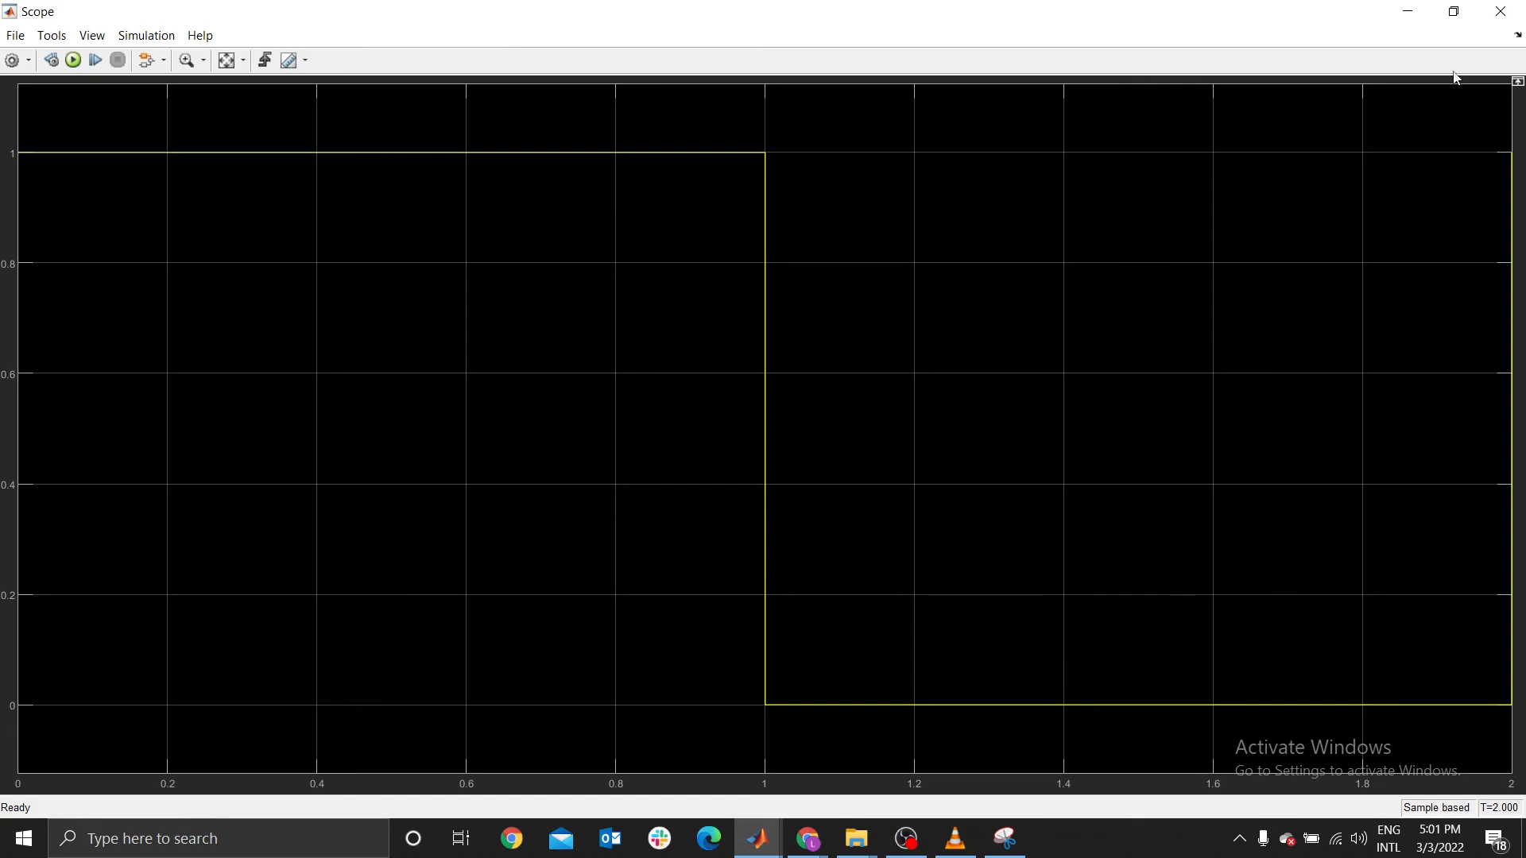
left_click(1499, 11)
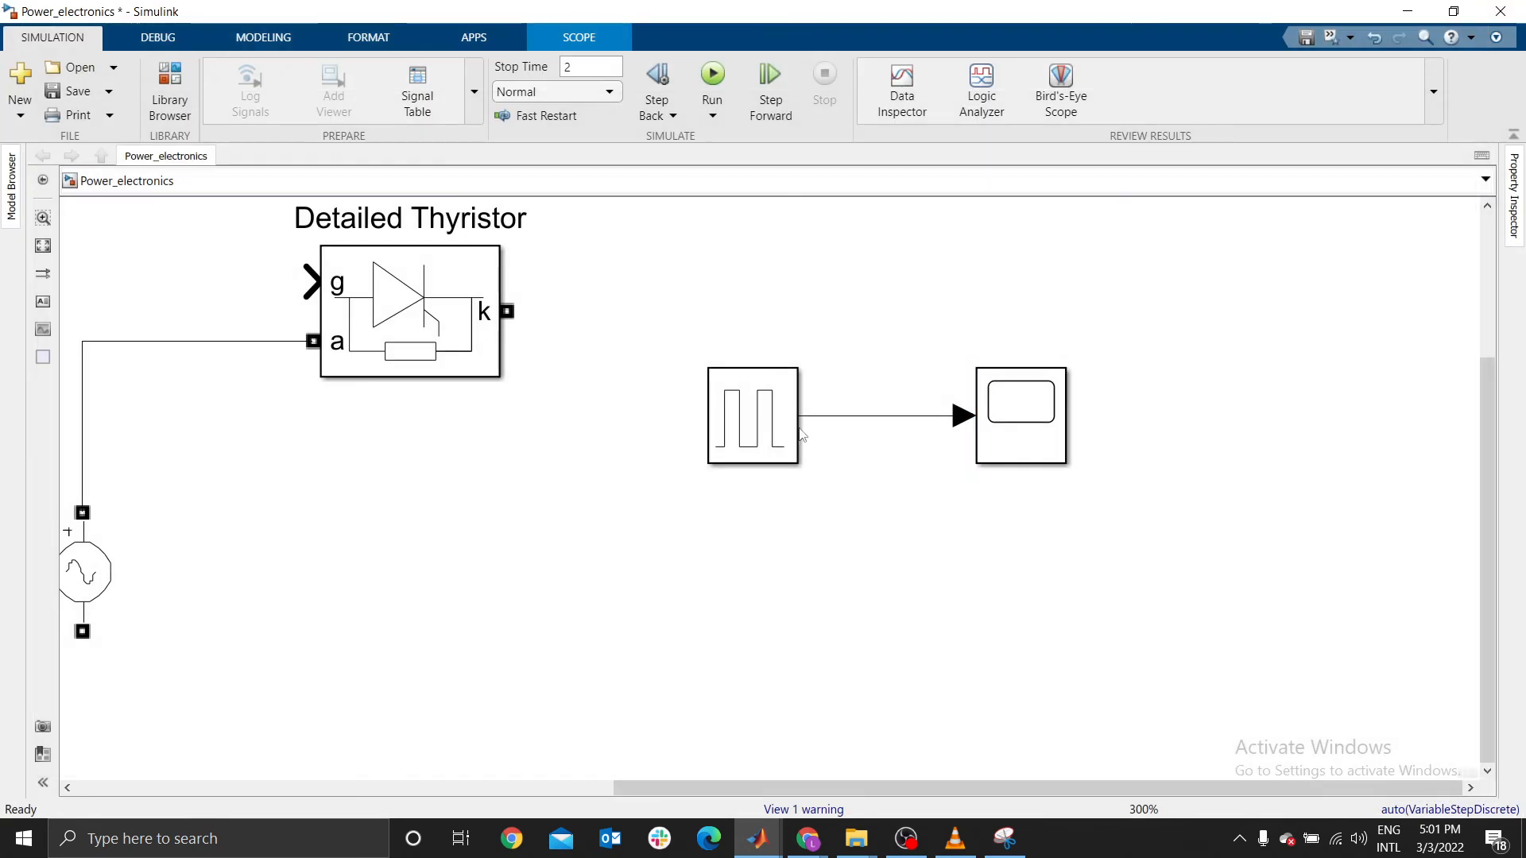
Review the Pulse Generator's block parameters and close them without changes
left_click(739, 427)
double_click(739, 429)
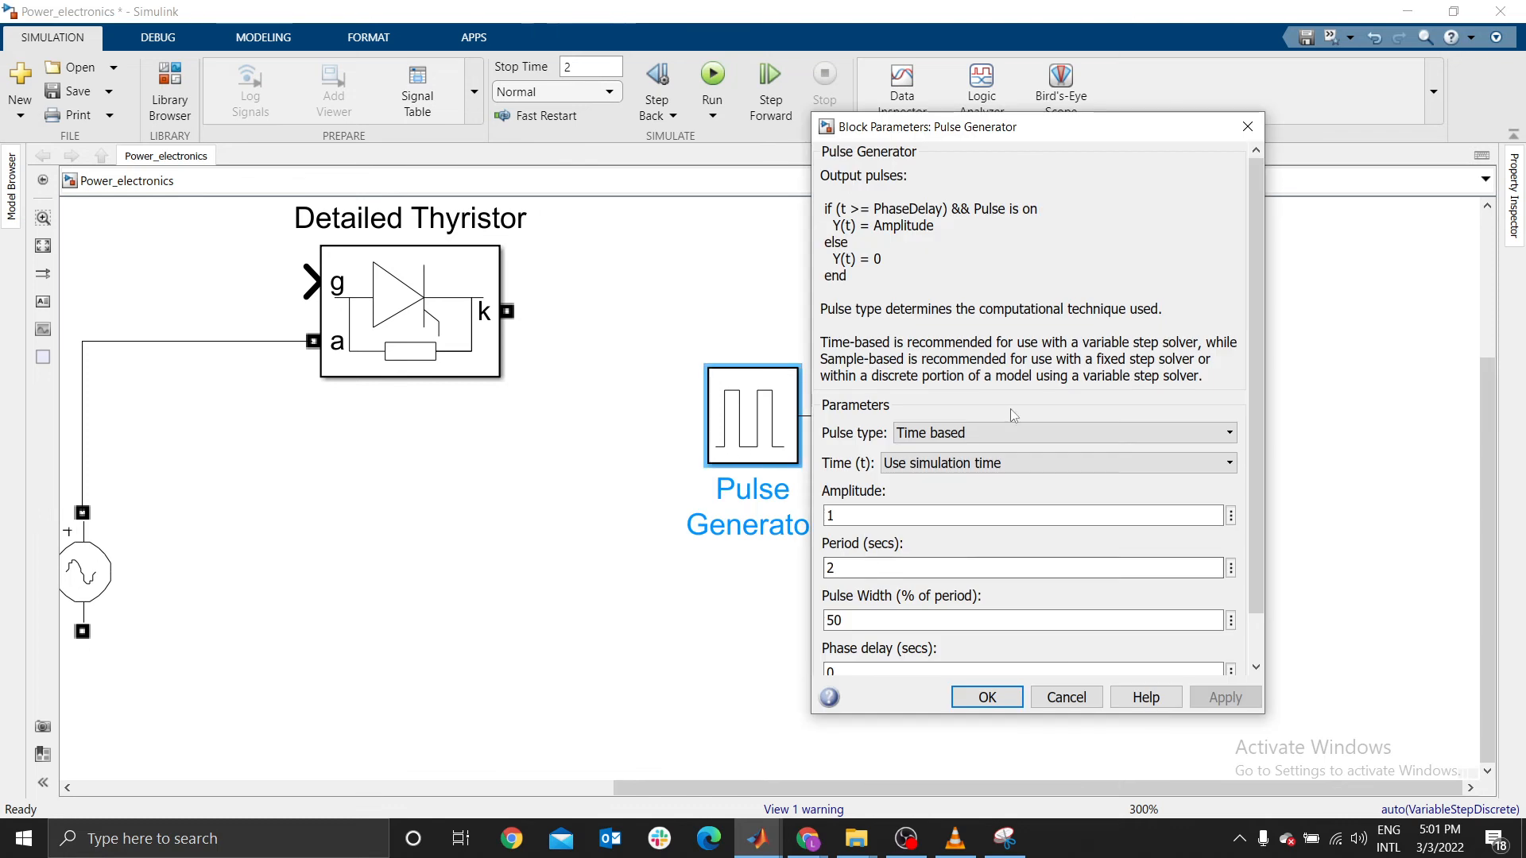
left_click(1248, 126)
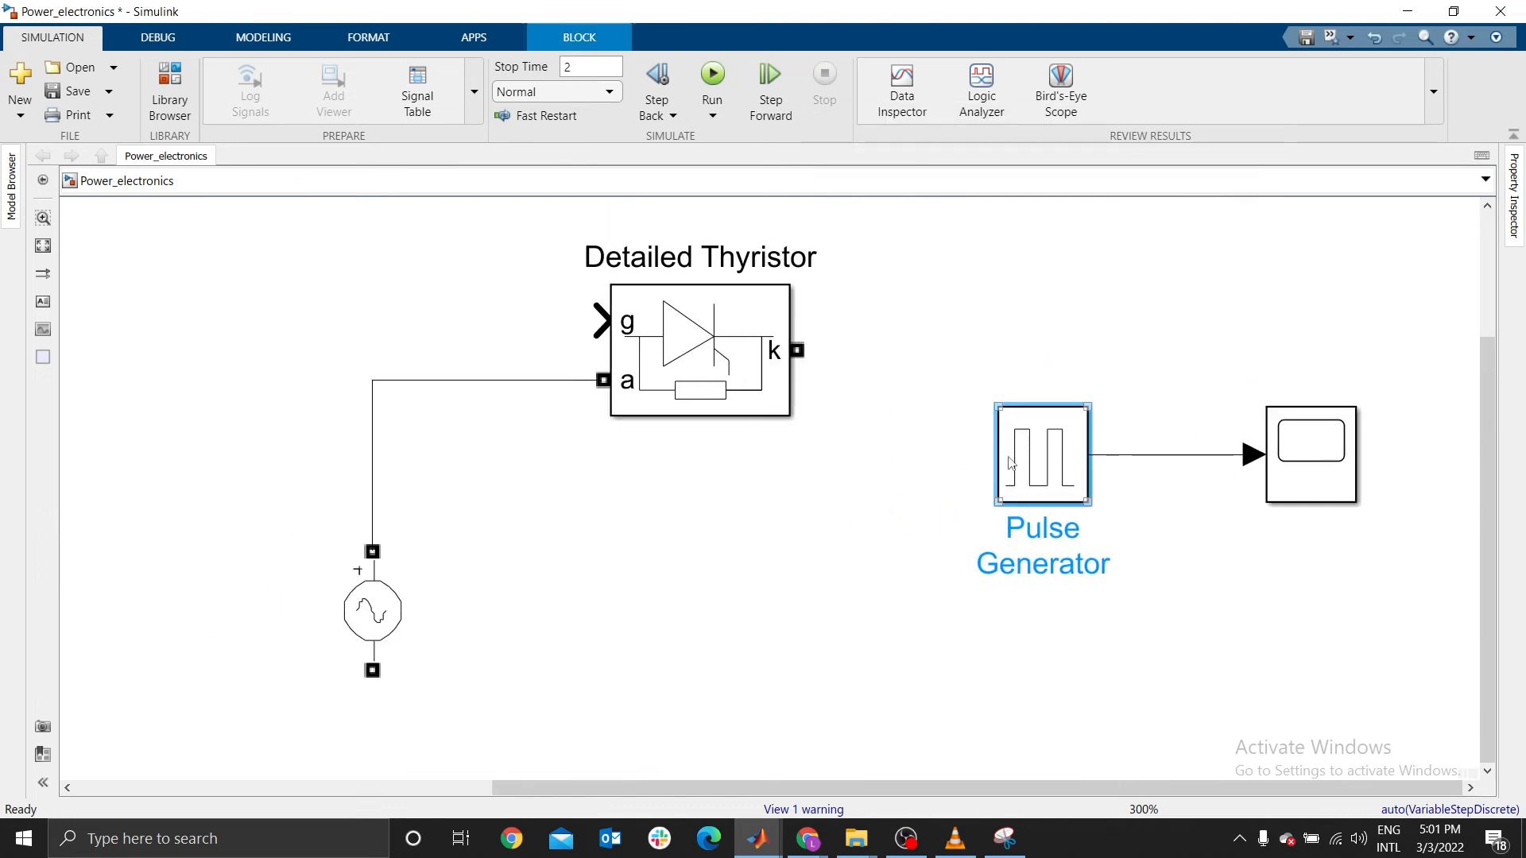
Draw a loose signal line out from the thyristor's gate input and recheck the Pulse Generator's pulse width setting
left_click_drag(613, 322, 353, 304)
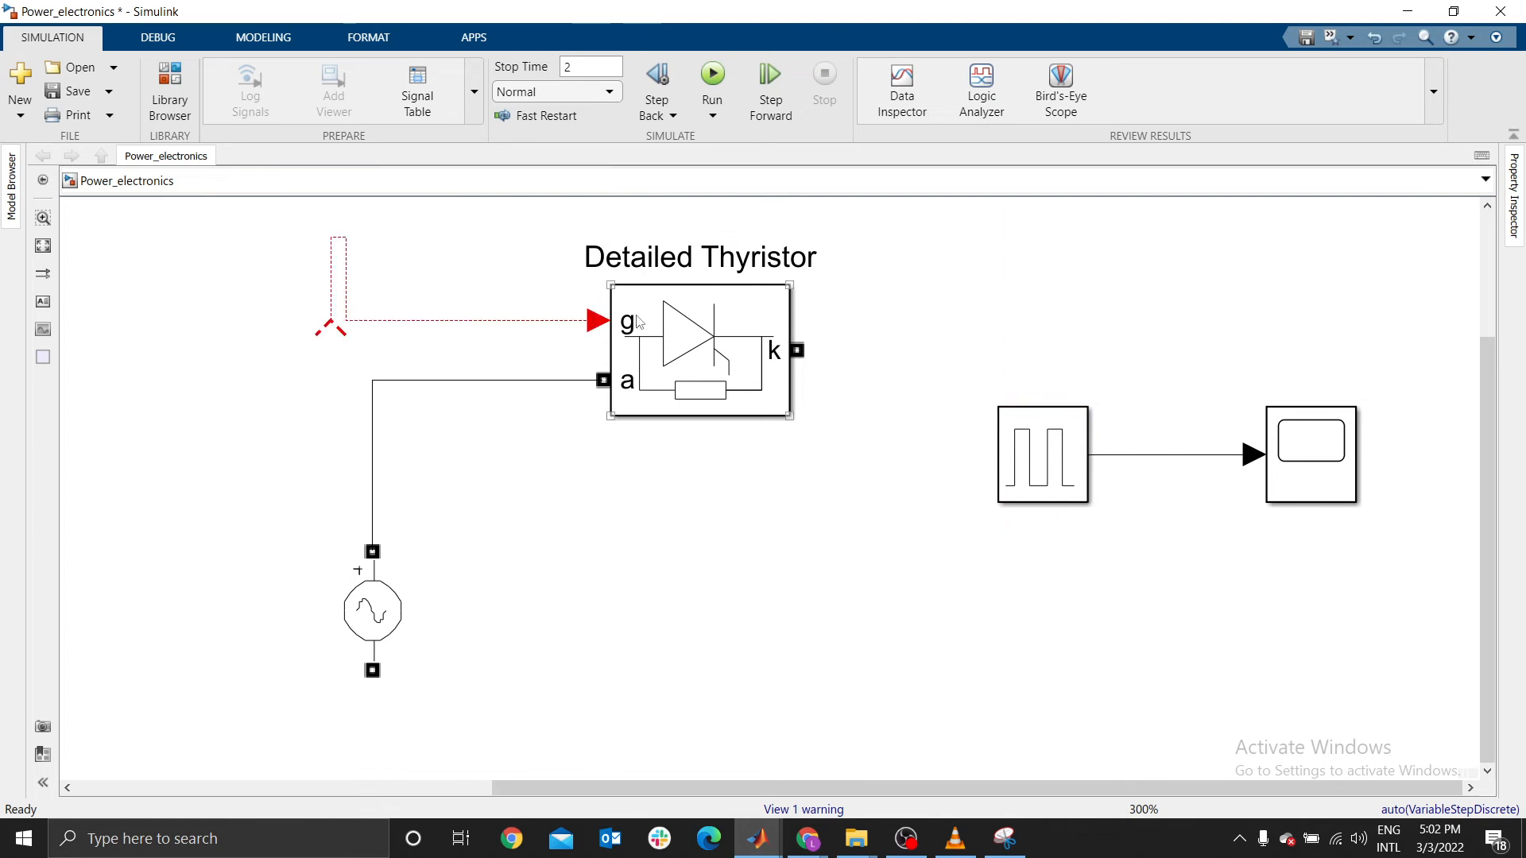
double_click(1051, 459)
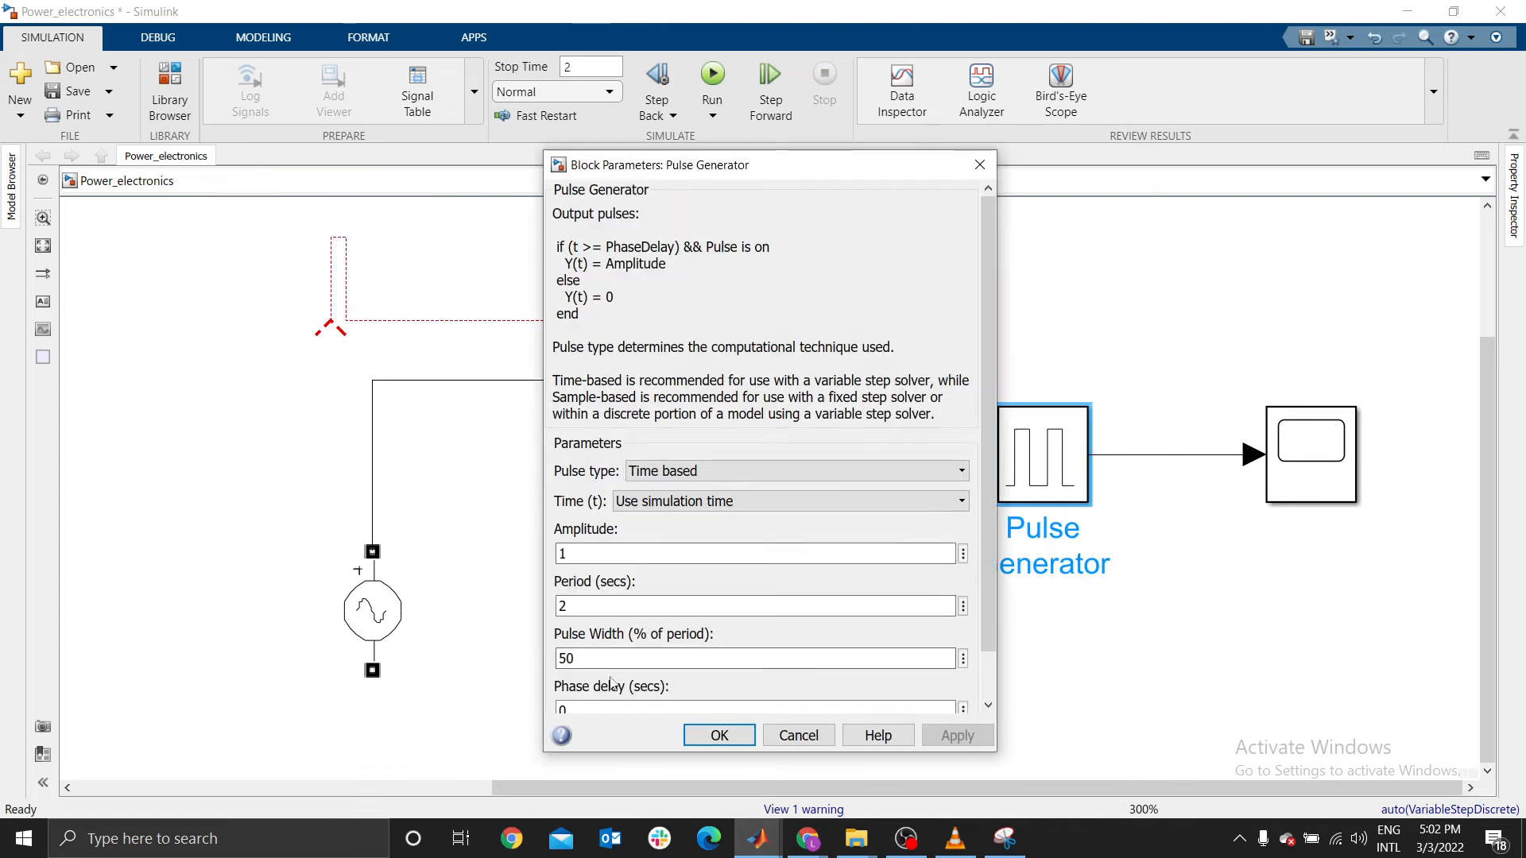
double_click(566, 658)
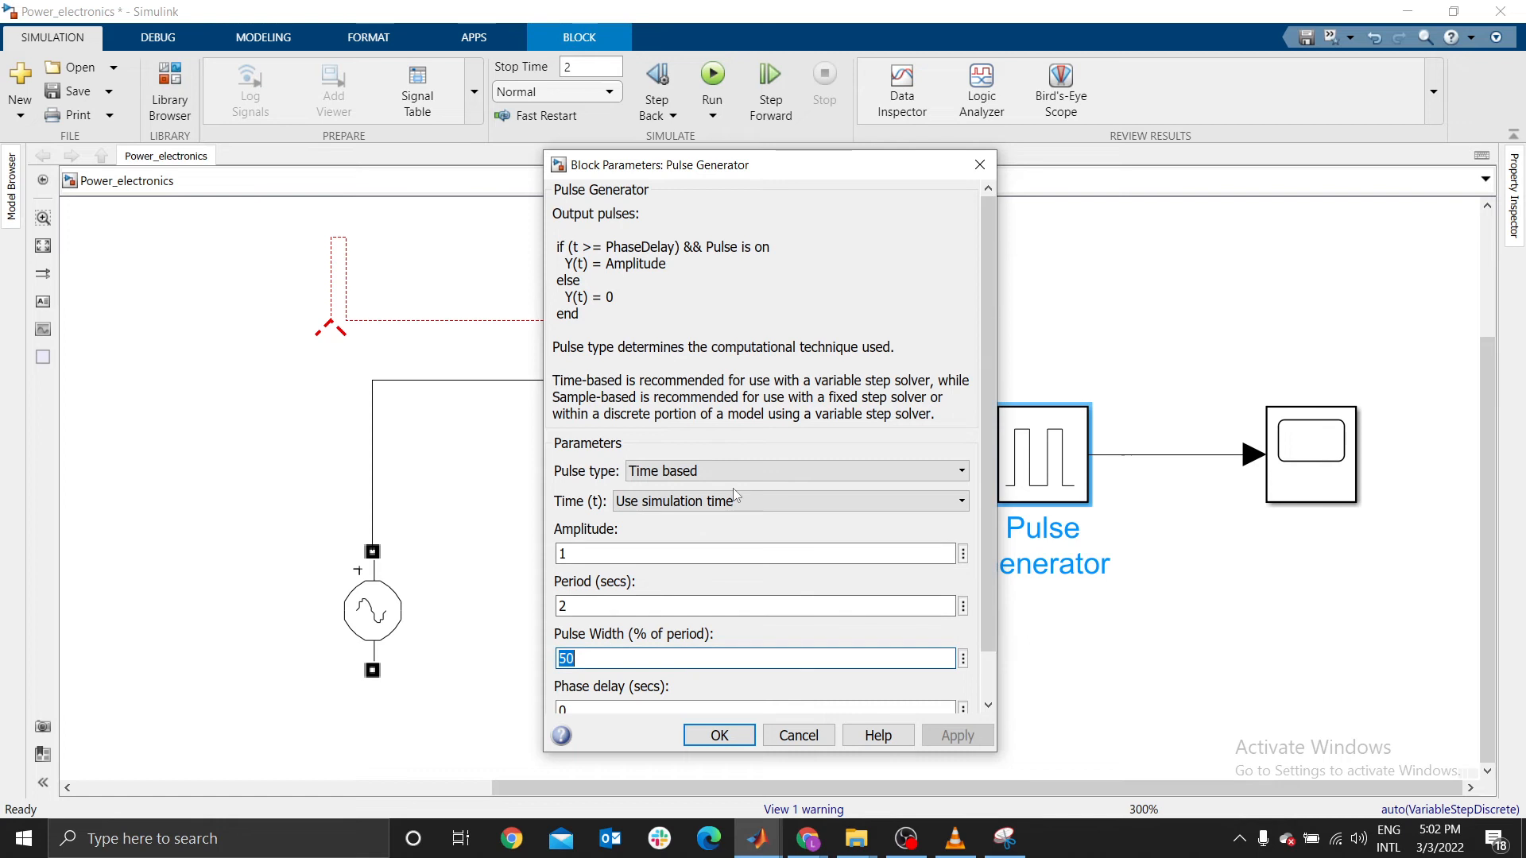
left_click(980, 165)
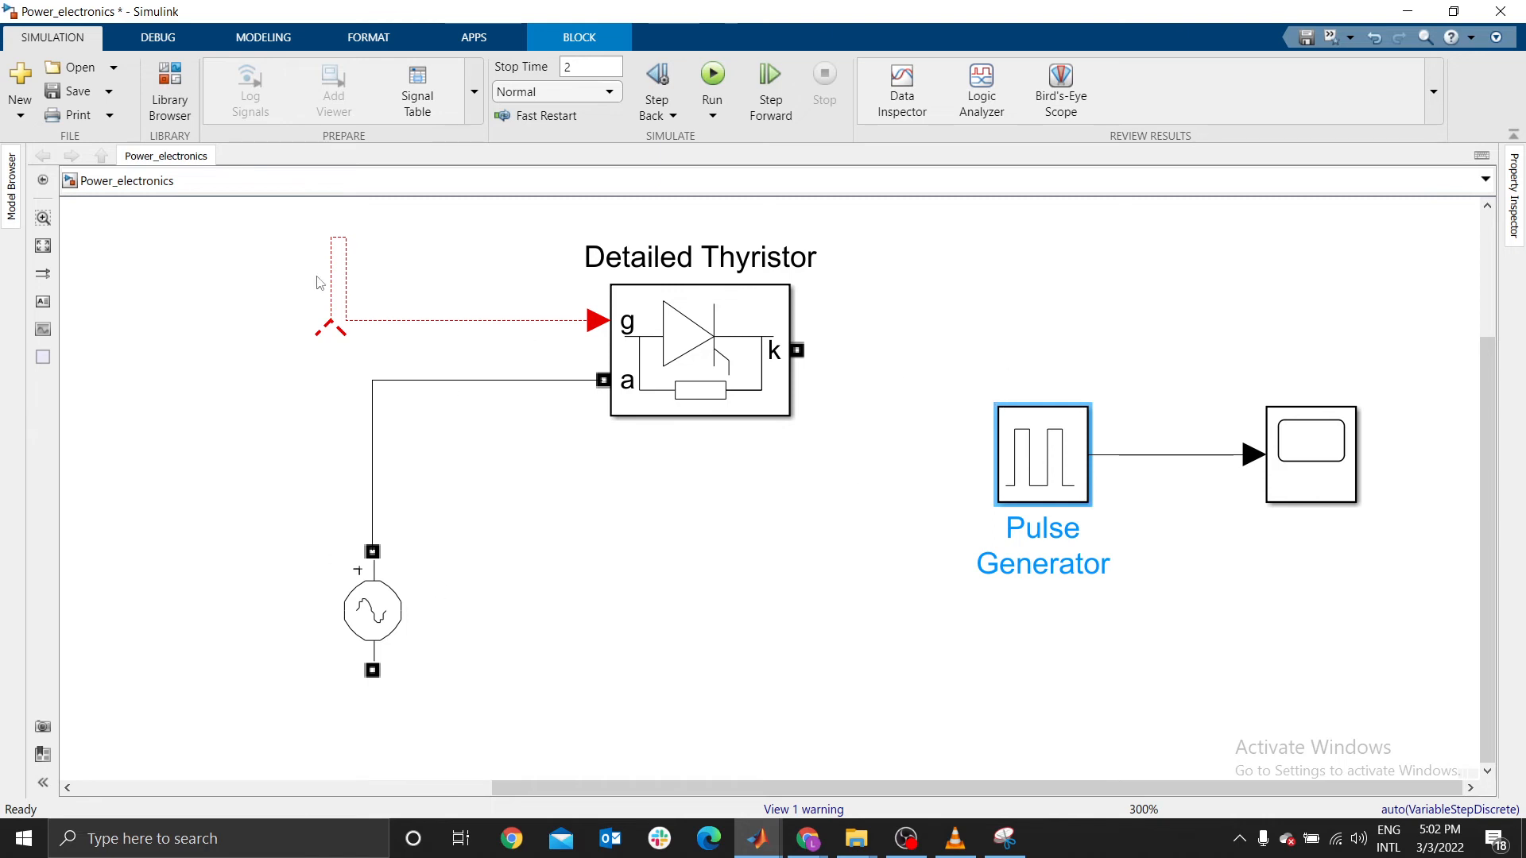
Delete the unconnected gate line, the Scope and the signal line between it and the Pulse Generator
left_click(418, 320)
key("Delete")
left_click_drag(1073, 306, 1335, 517)
left_click(1316, 498)
key("Delete")
left_click_drag(1146, 395, 1234, 528)
key("Delete")
Move the Pulse Generator beside the Detailed Thyristor's gate input and connect its output to g
left_click(1063, 471)
left_click_drag(1062, 471, 391, 337)
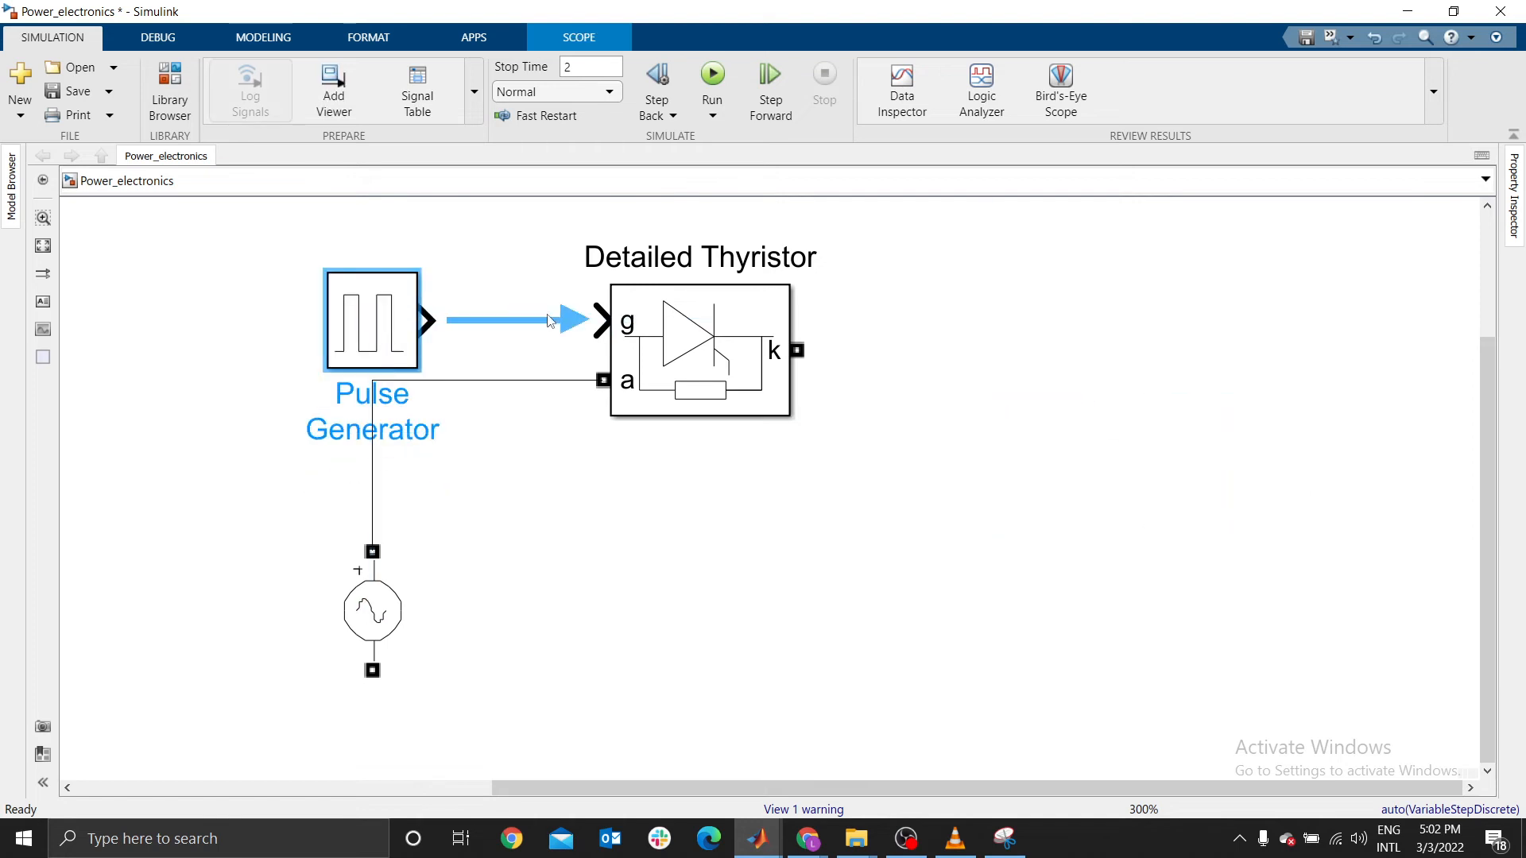
left_click(391, 322)
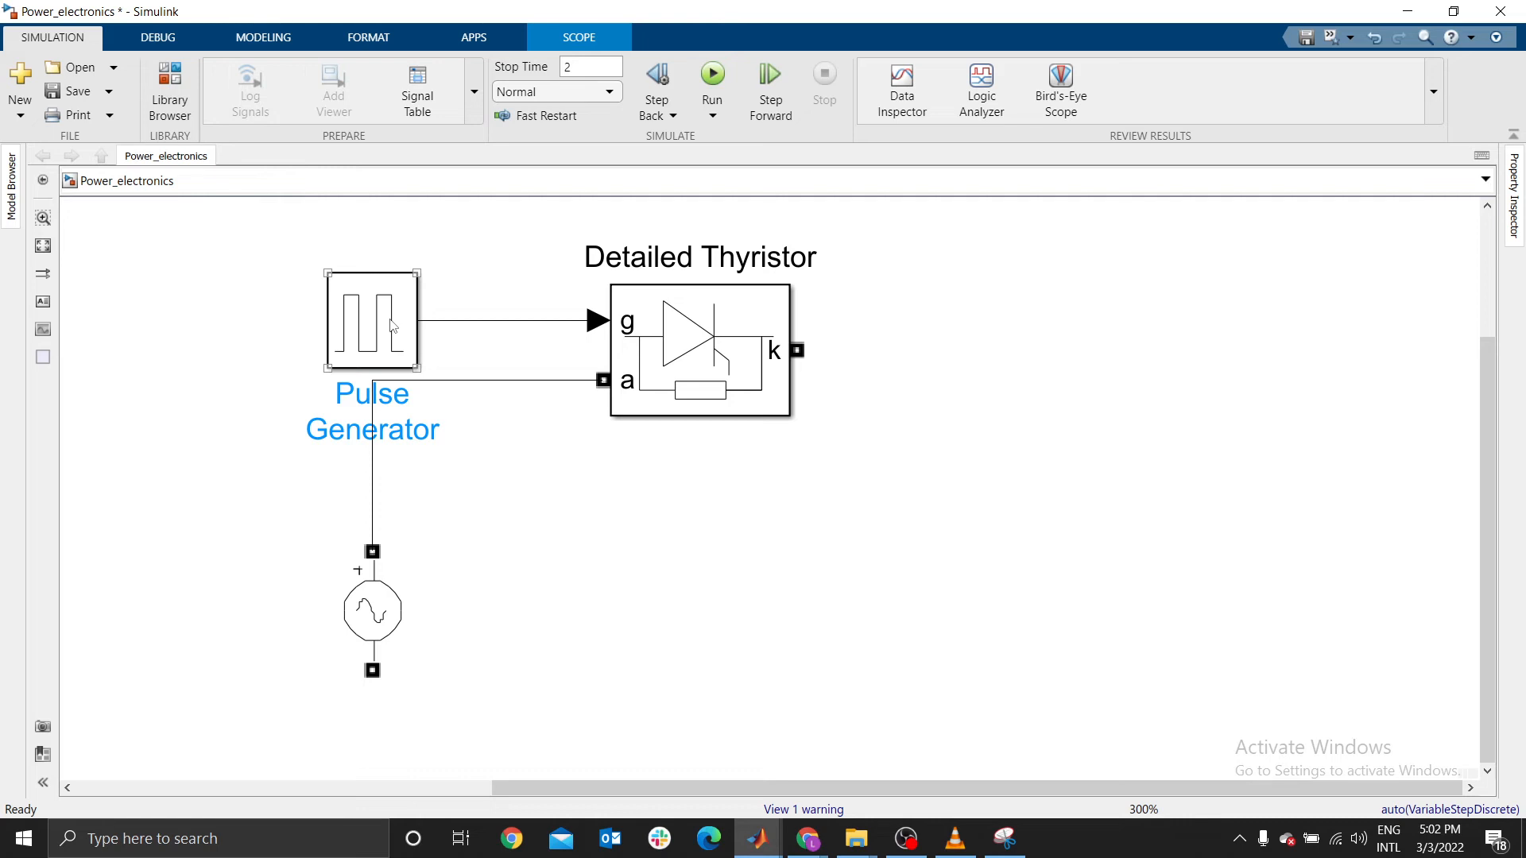
Set the AC Voltage Source's frequency to 50 Hz and its peak amplitude to 230*sqrt(2) V, and accept the parameters
double_click(387, 605)
double_click(557, 619)
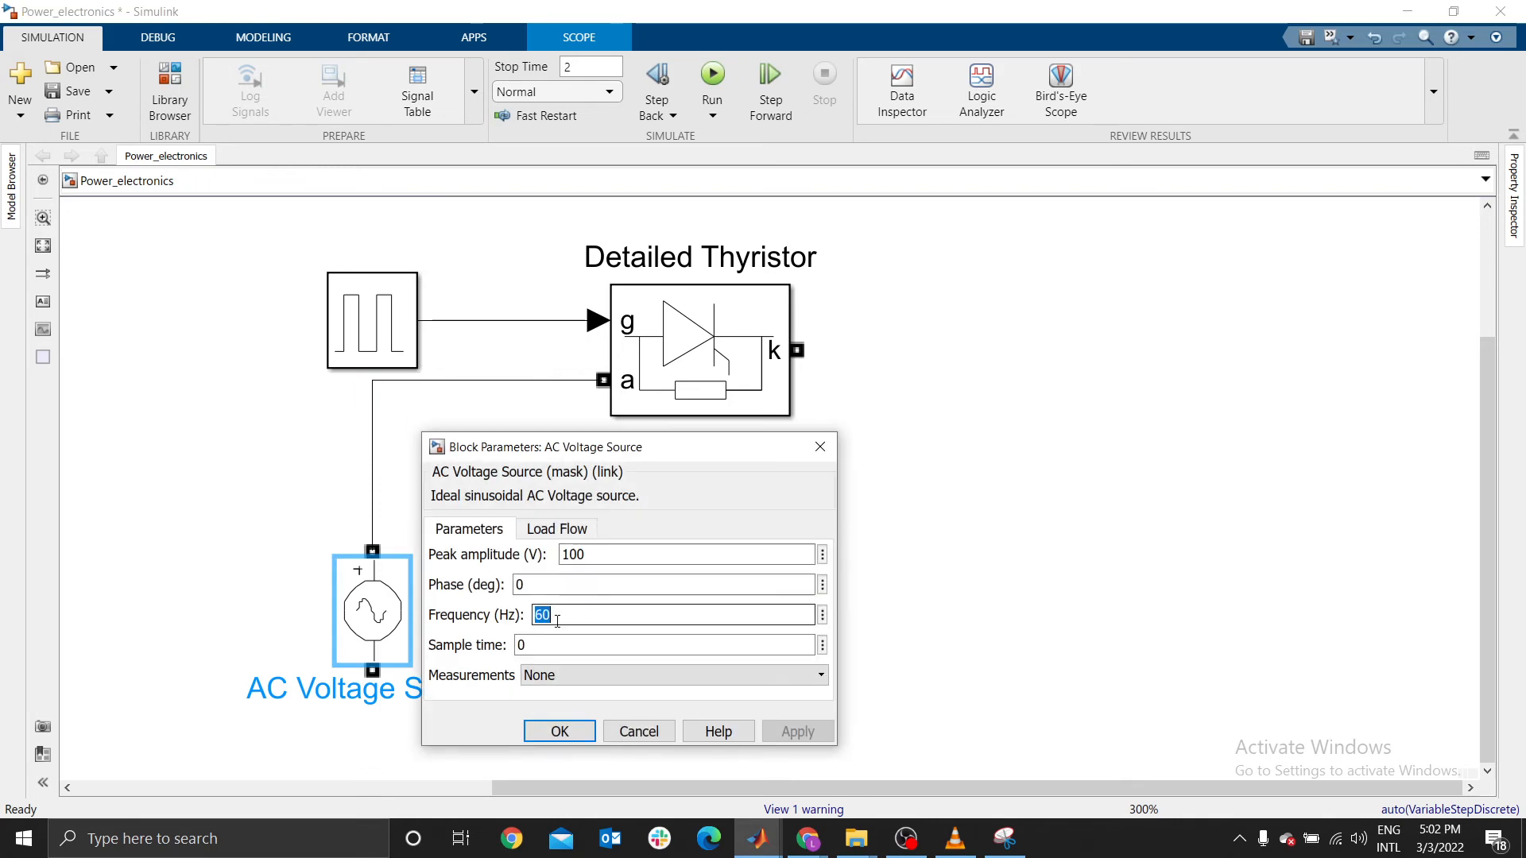
type("50")
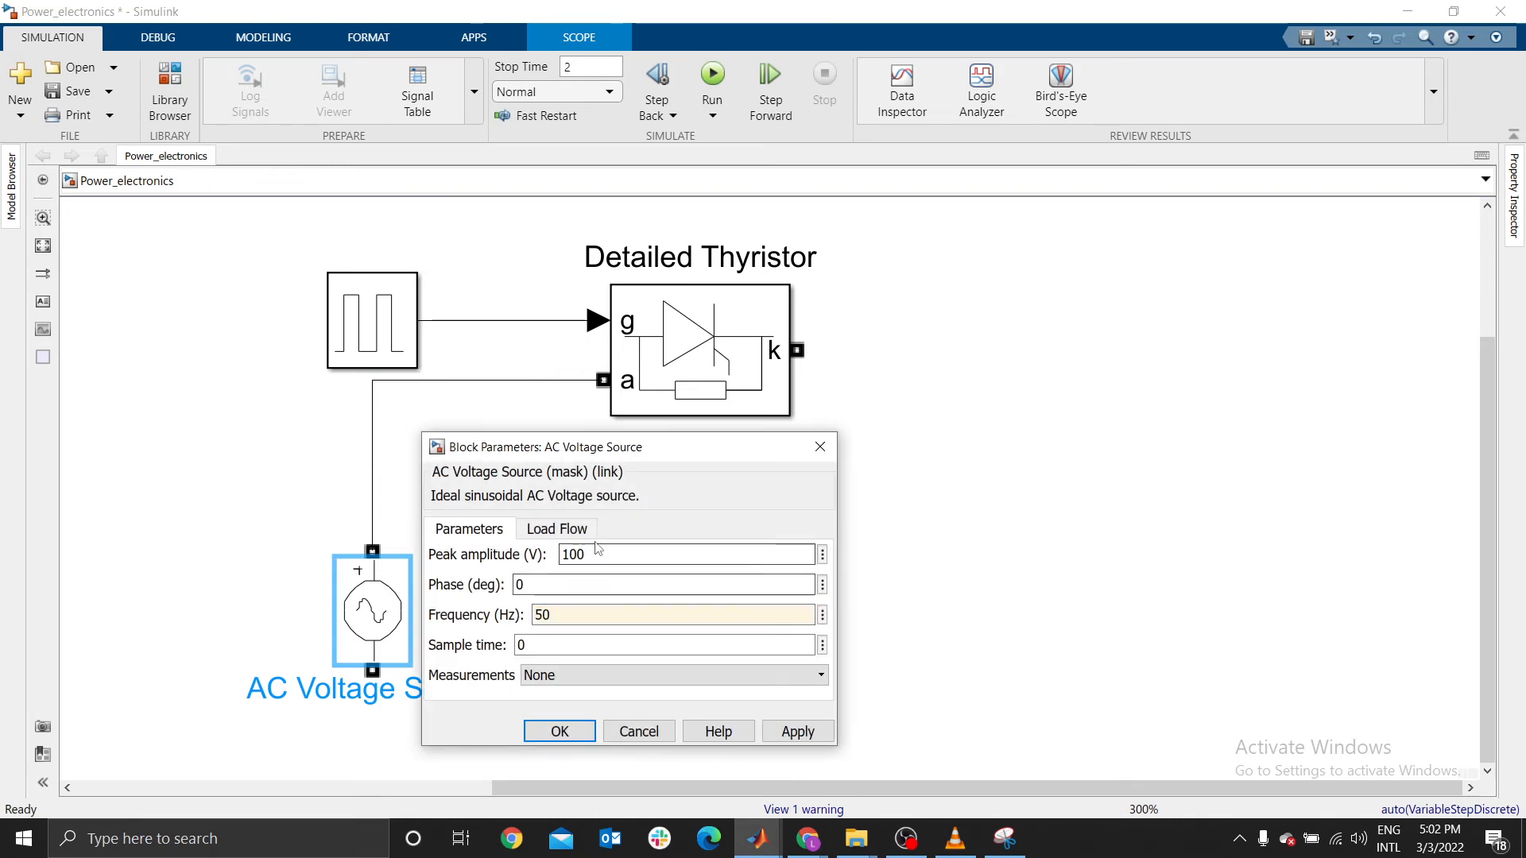
double_click(592, 557)
type("230")
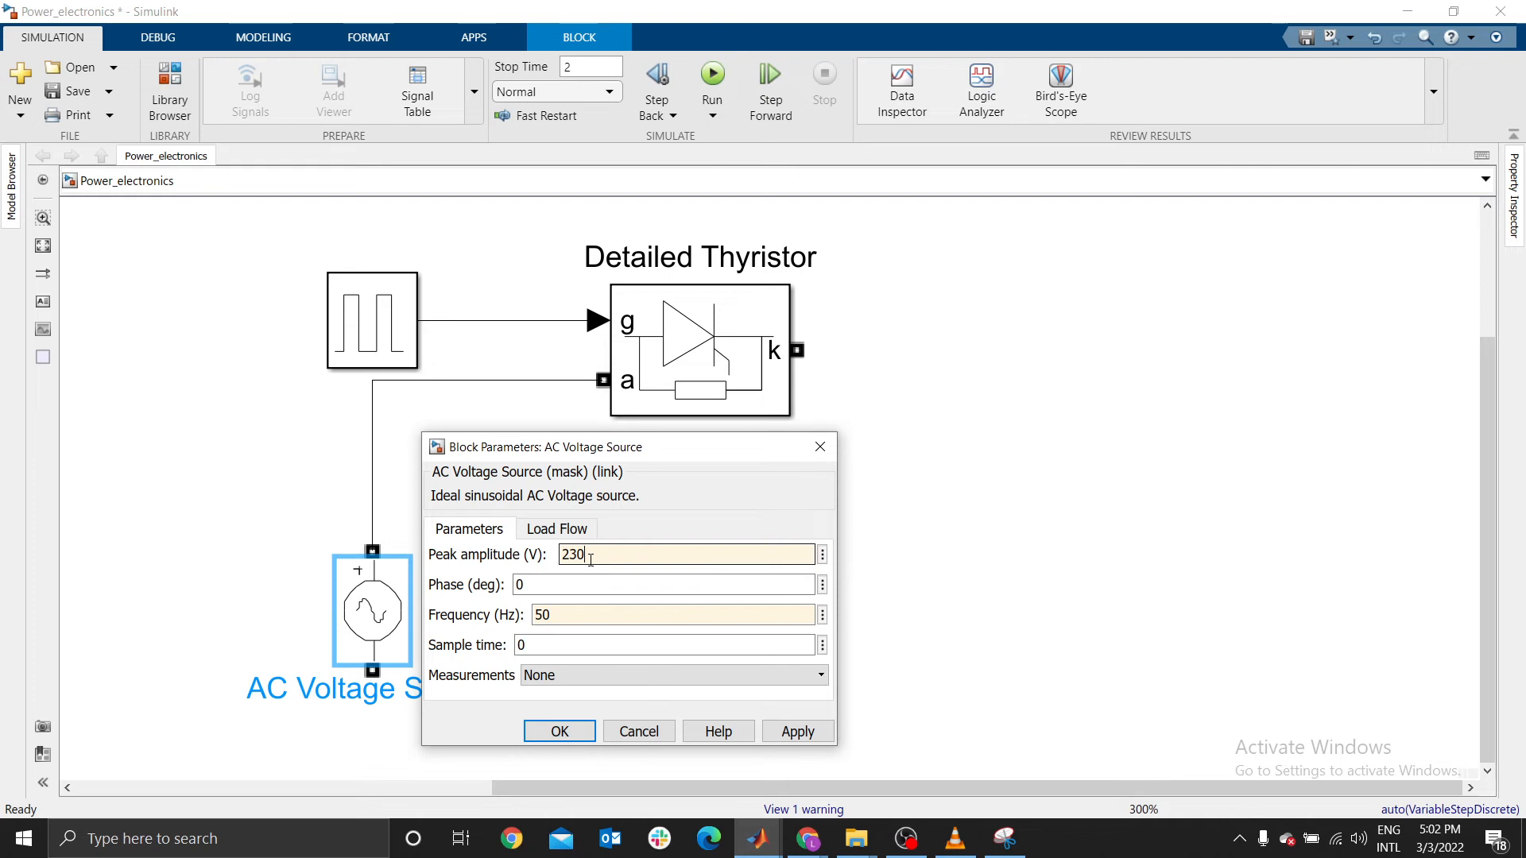
type("*sqrt(2")
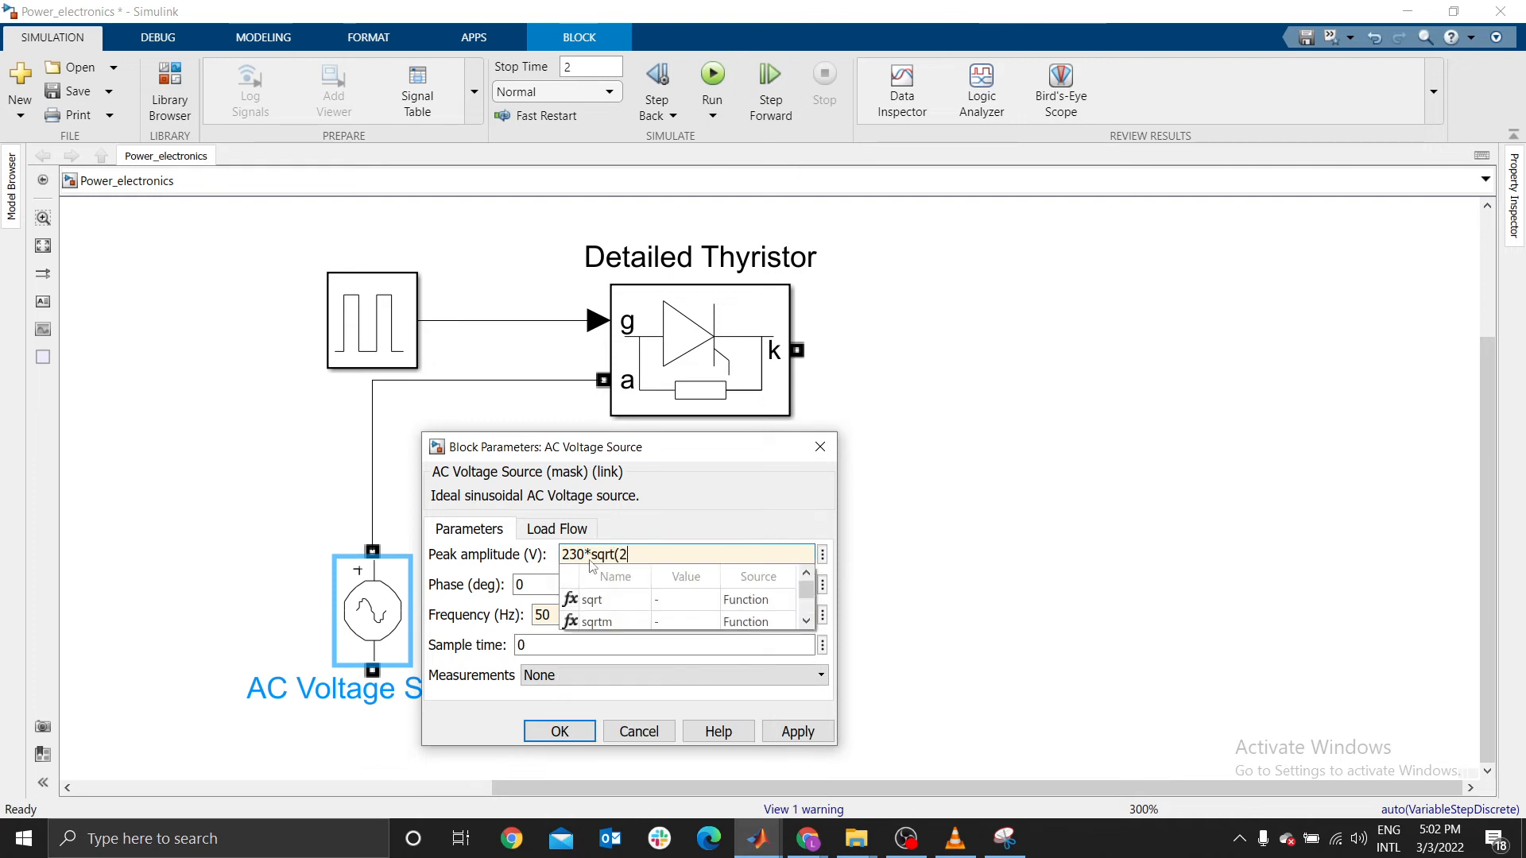
key("Return")
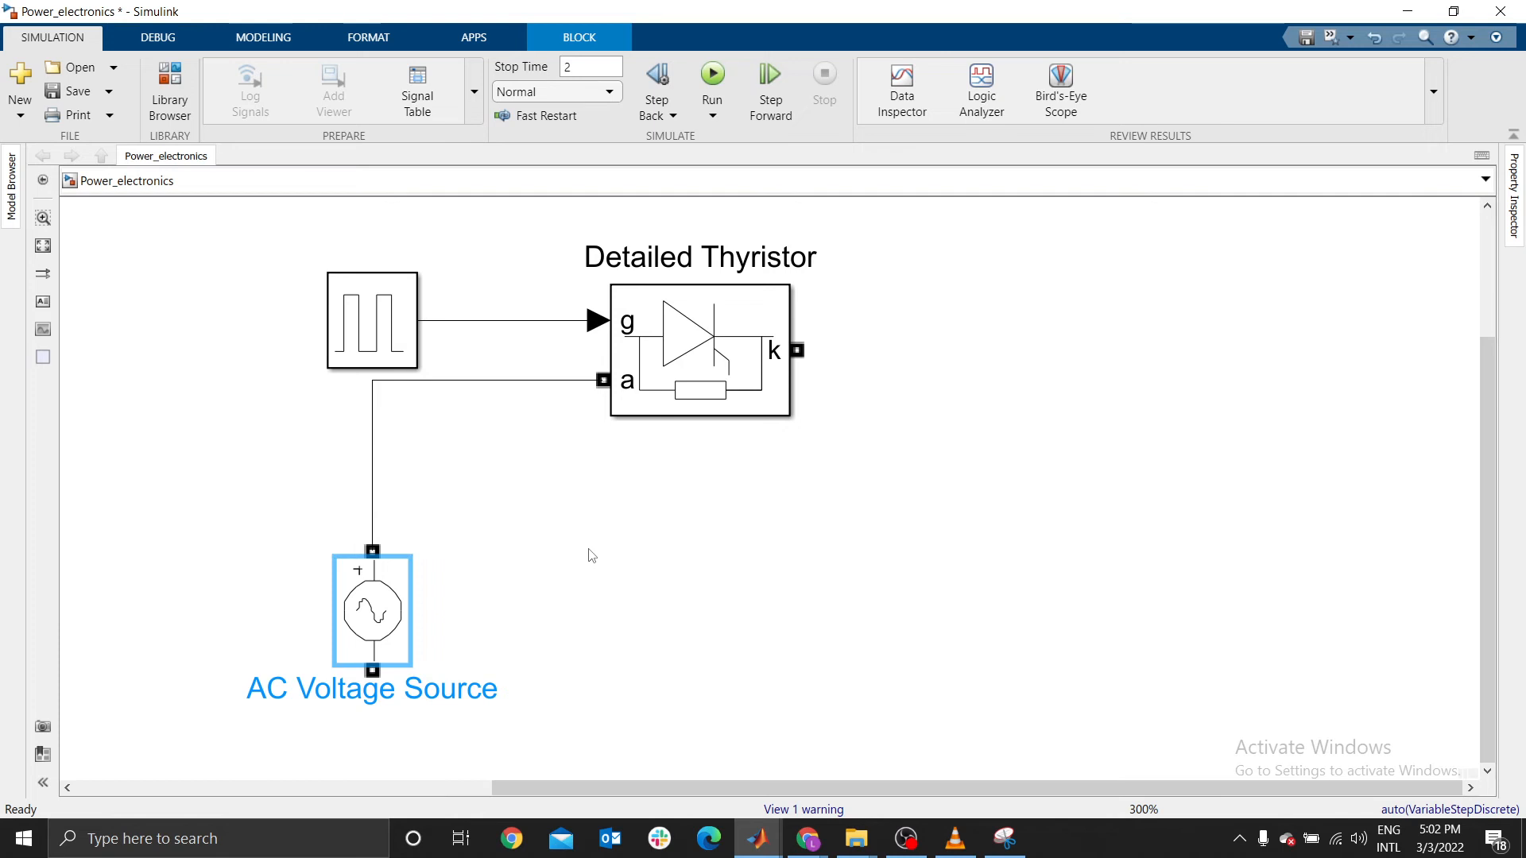
left_click(459, 612)
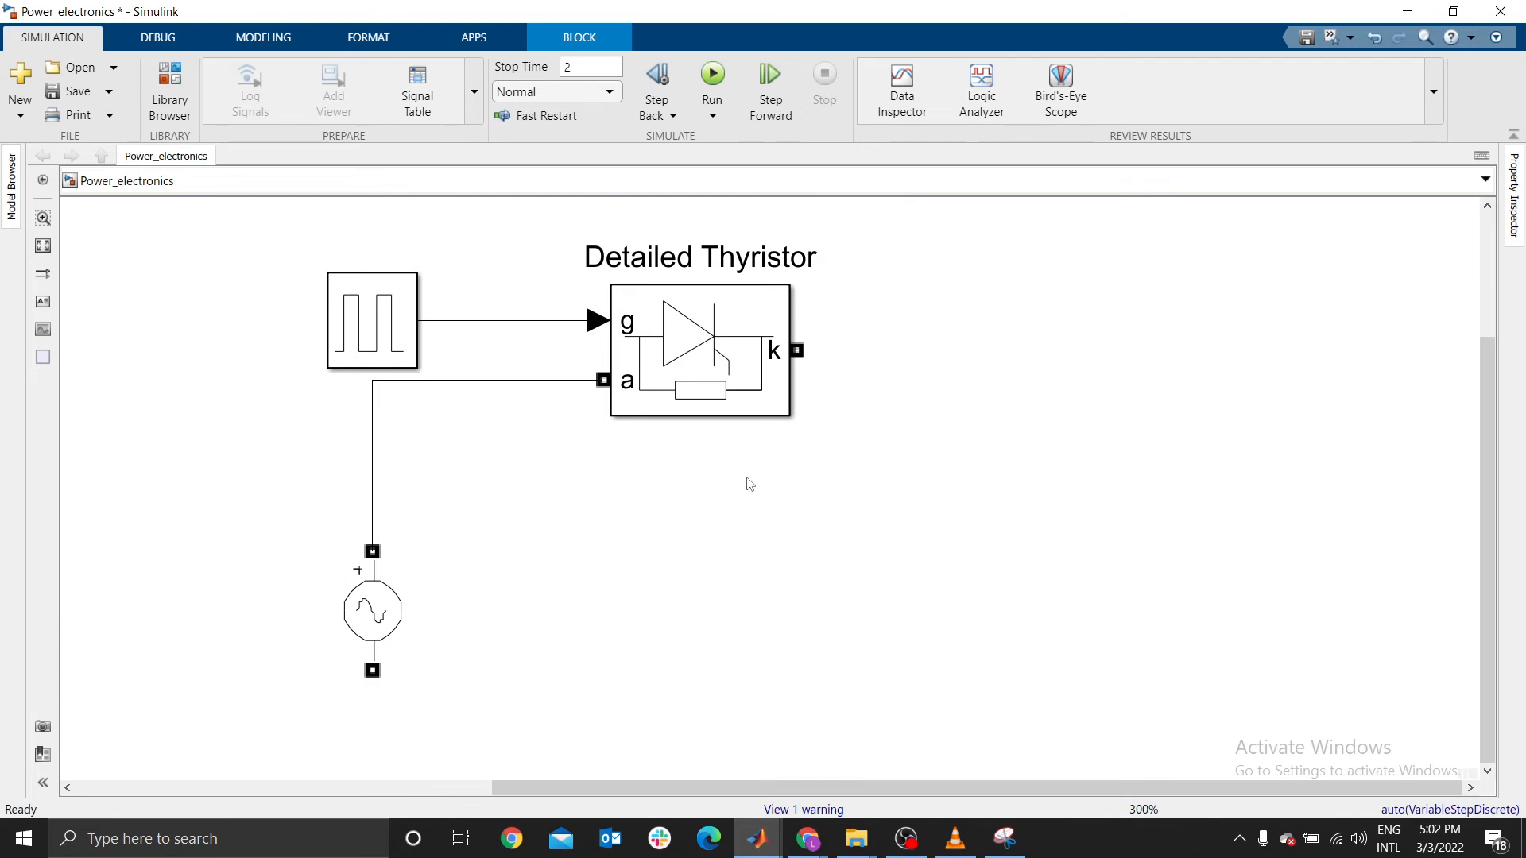
key("space")
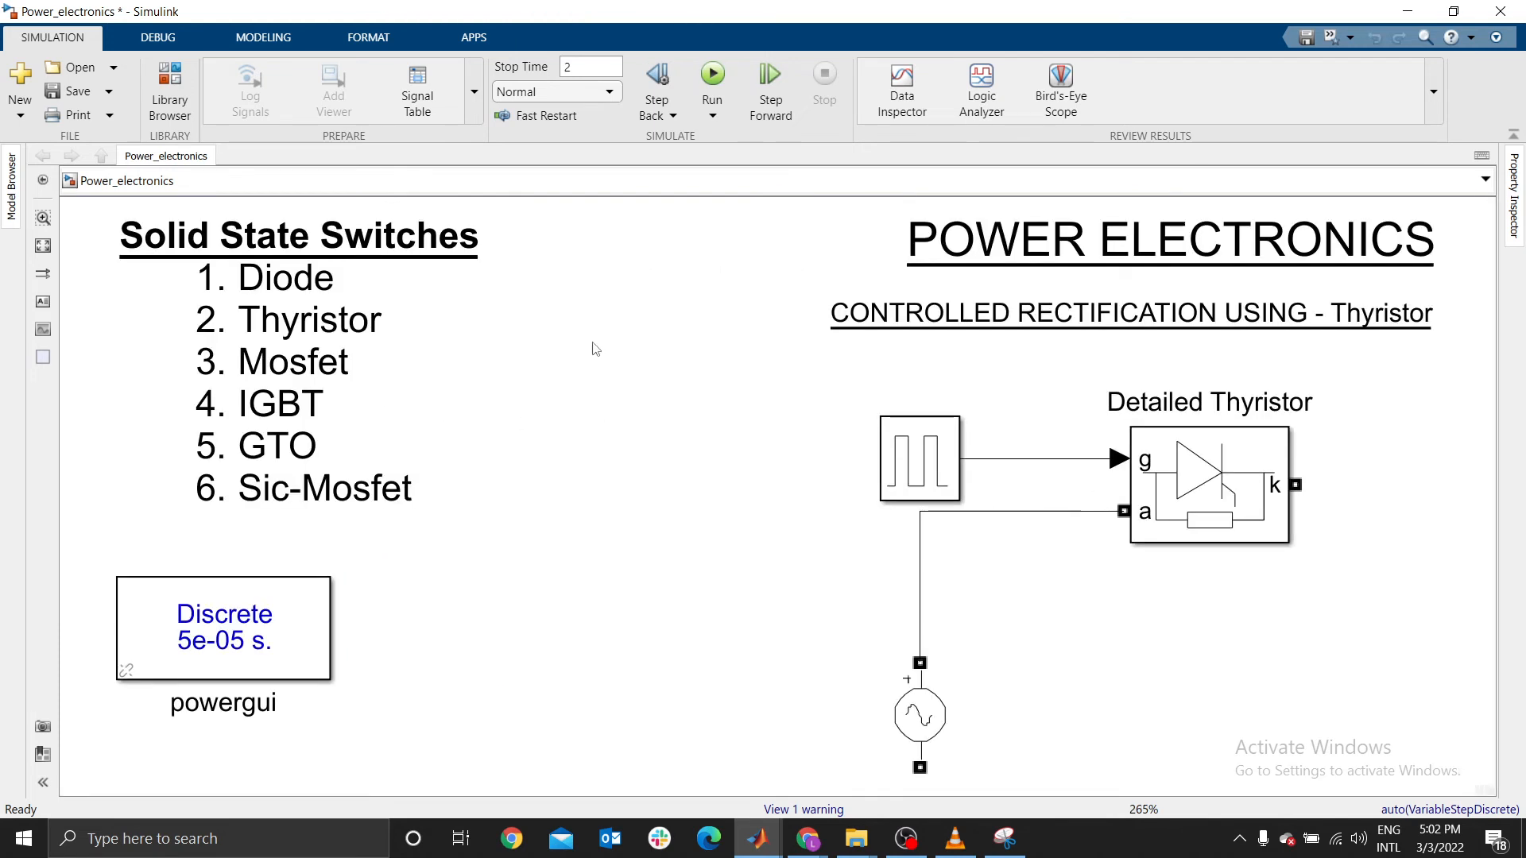
double_click(536, 259)
type("from")
key("Return")
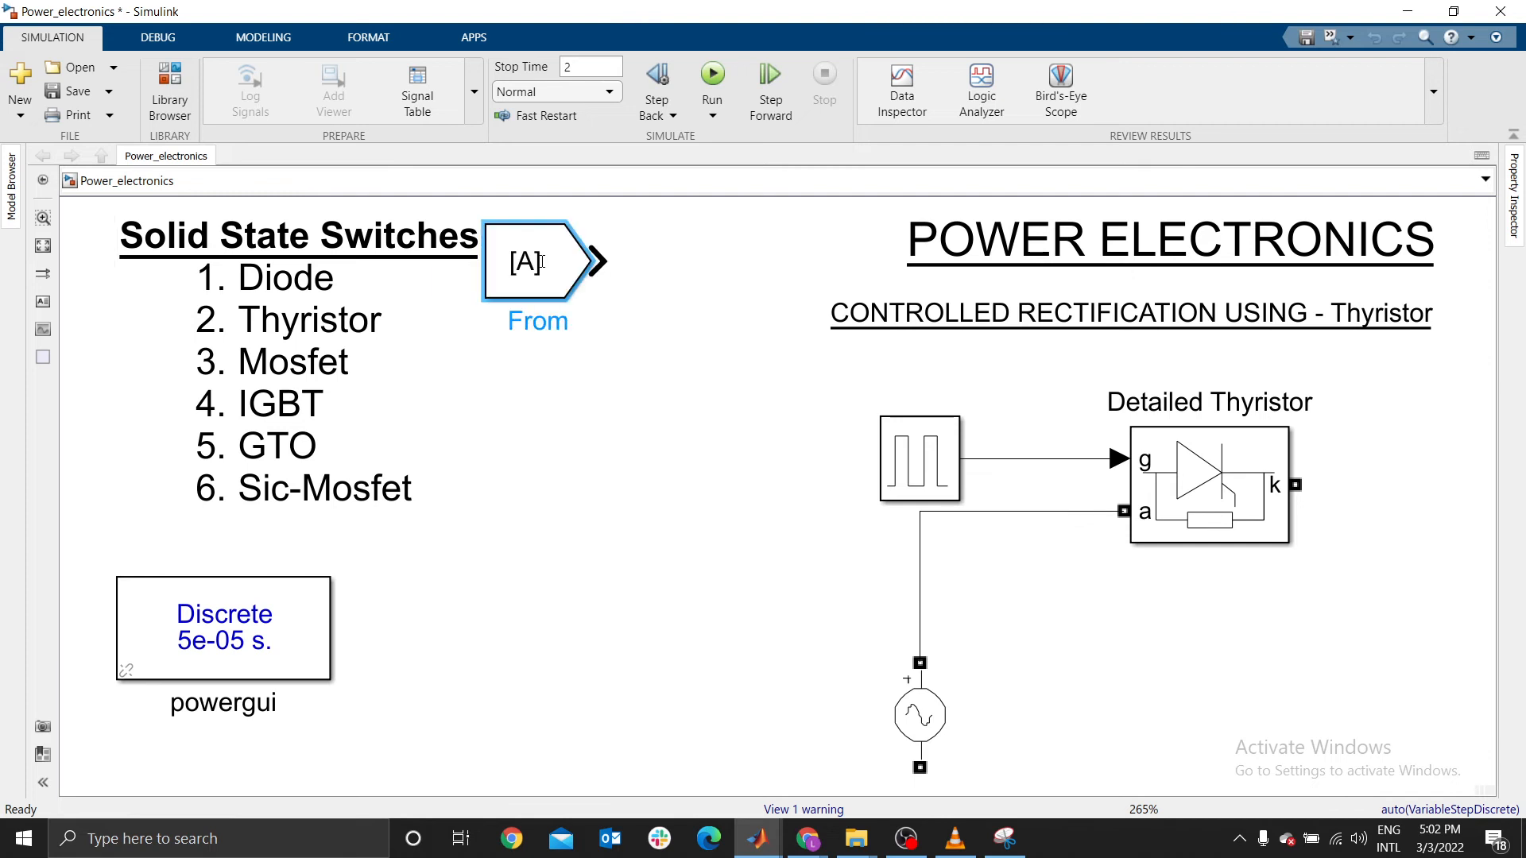
left_click(540, 260)
left_click(593, 446)
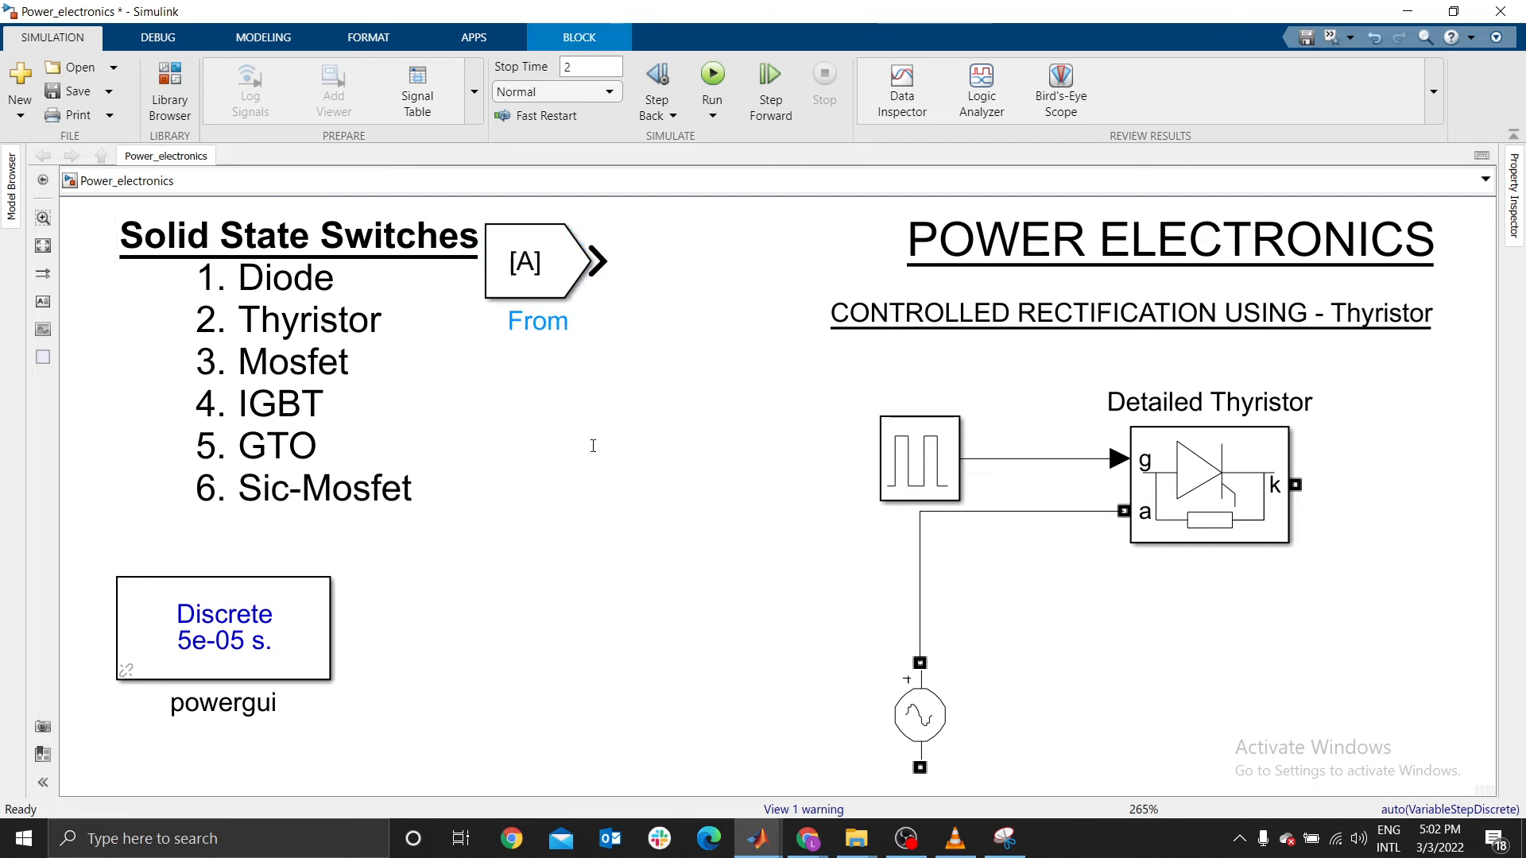
left_click(541, 262)
key("Delete")
Create the annotation "Frequency = 50Hz" and place it beside the Solid State Switches heading
double_click(549, 262)
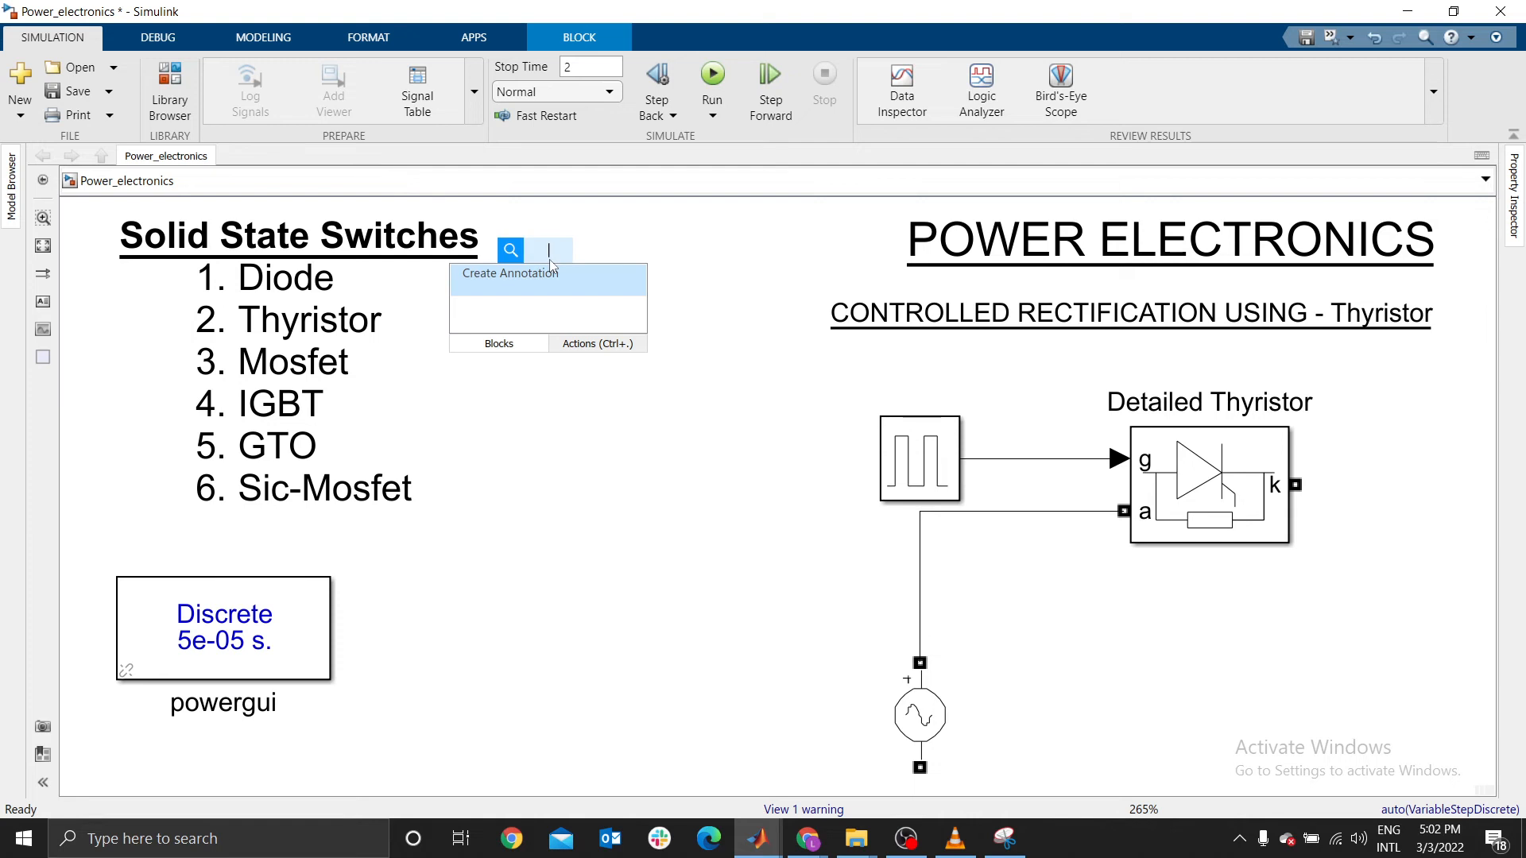
type("Frequecy")
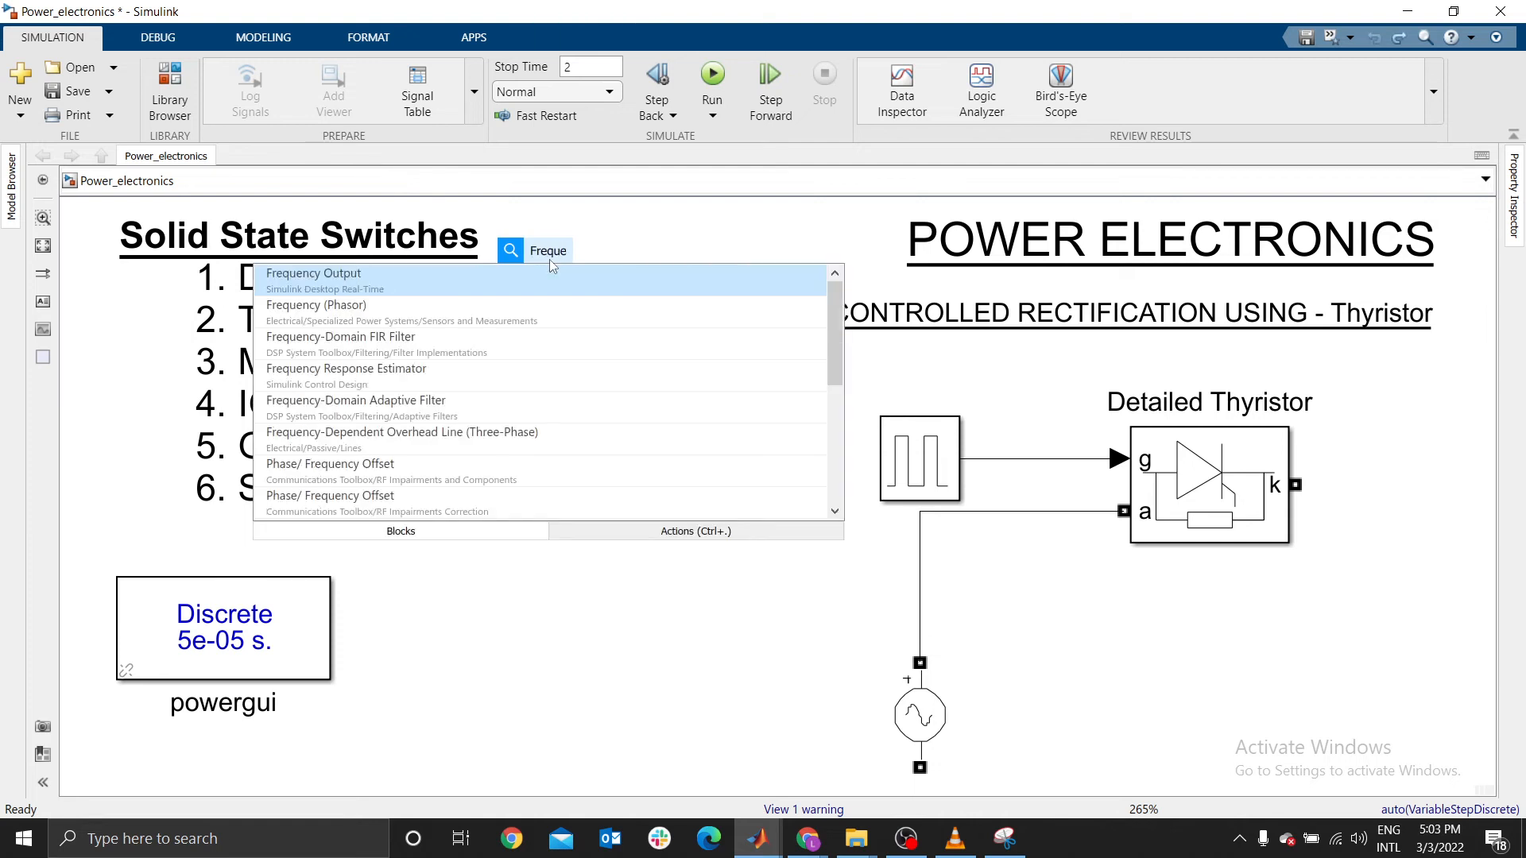
key("BackSpace")
key("BackSpace")
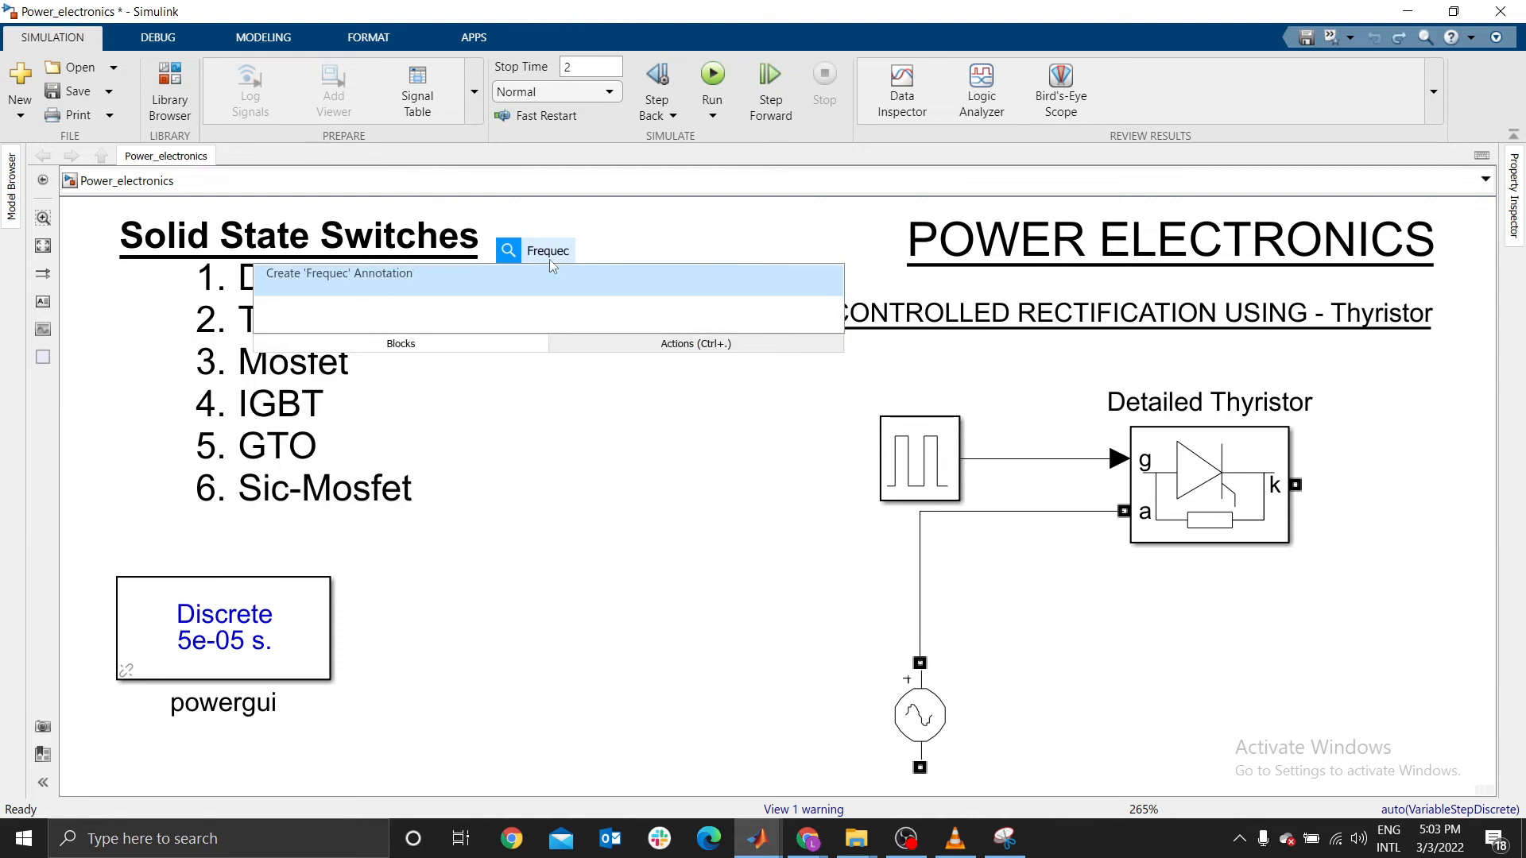
type("ncy ")
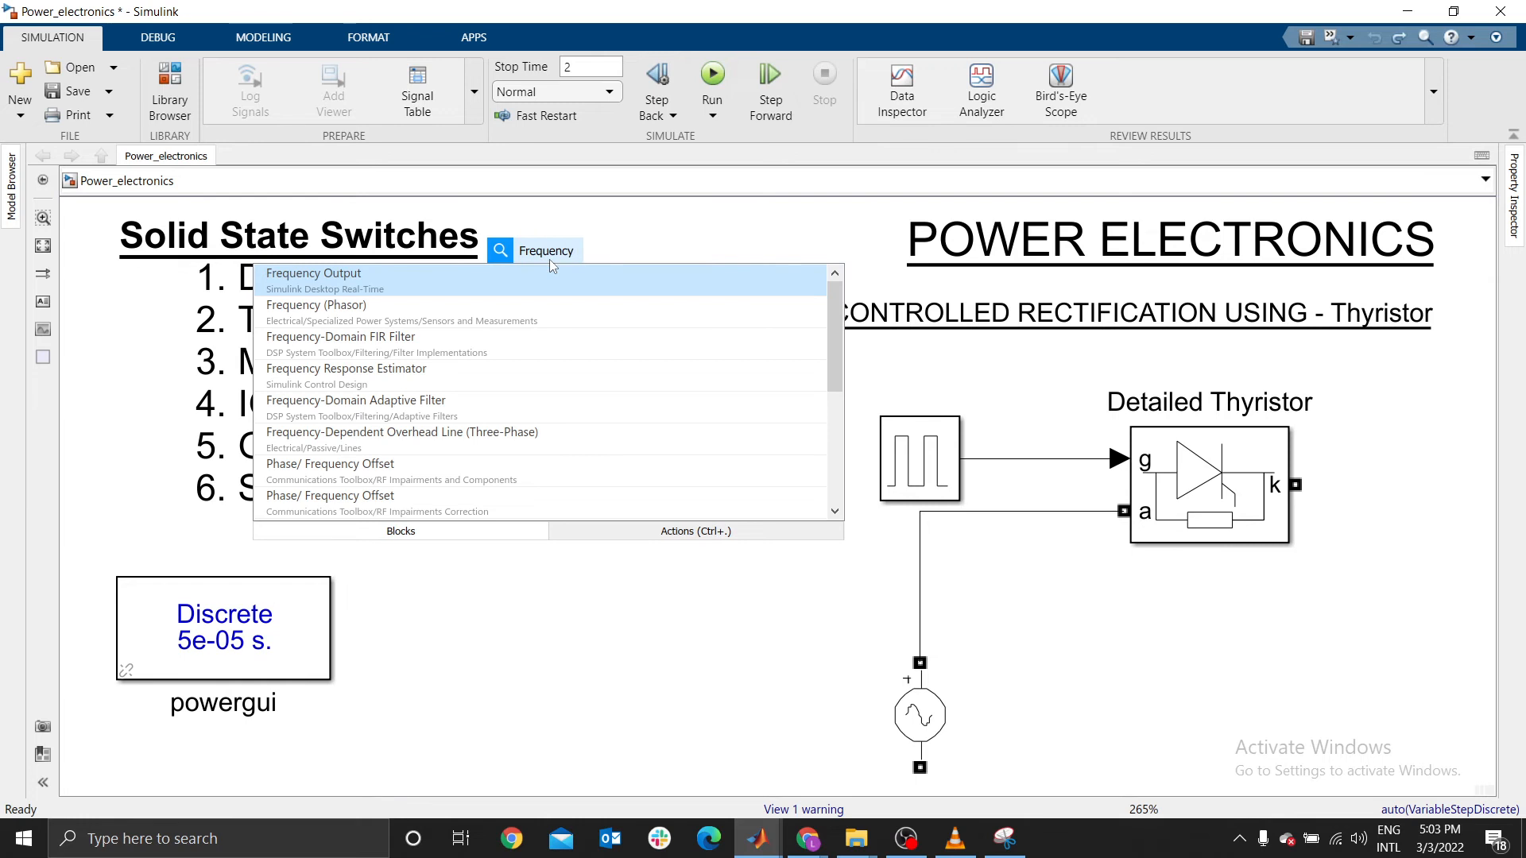
type("= 50H")
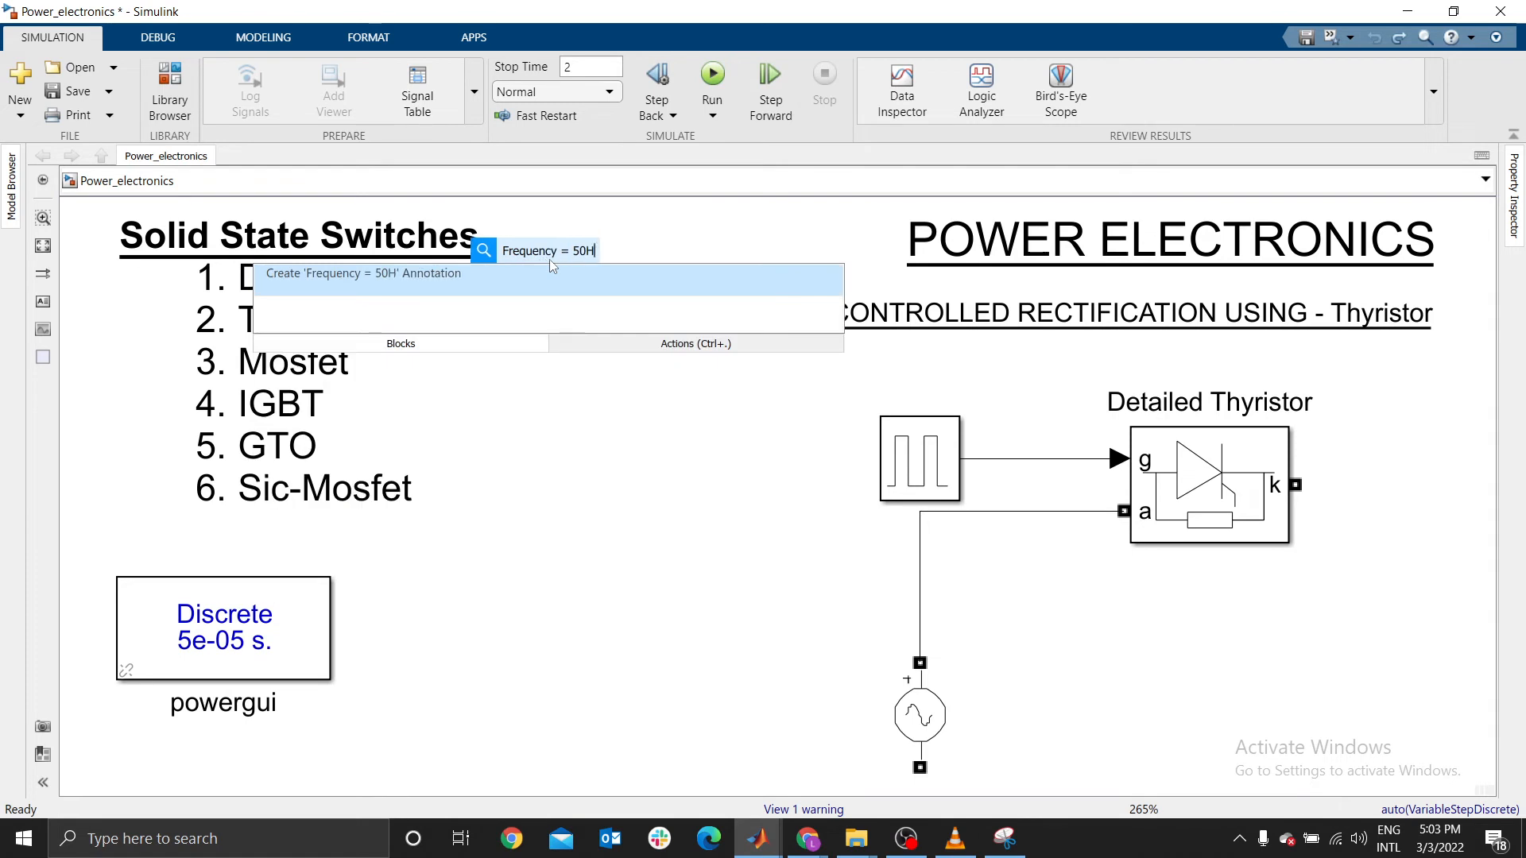
type("z")
key("Return")
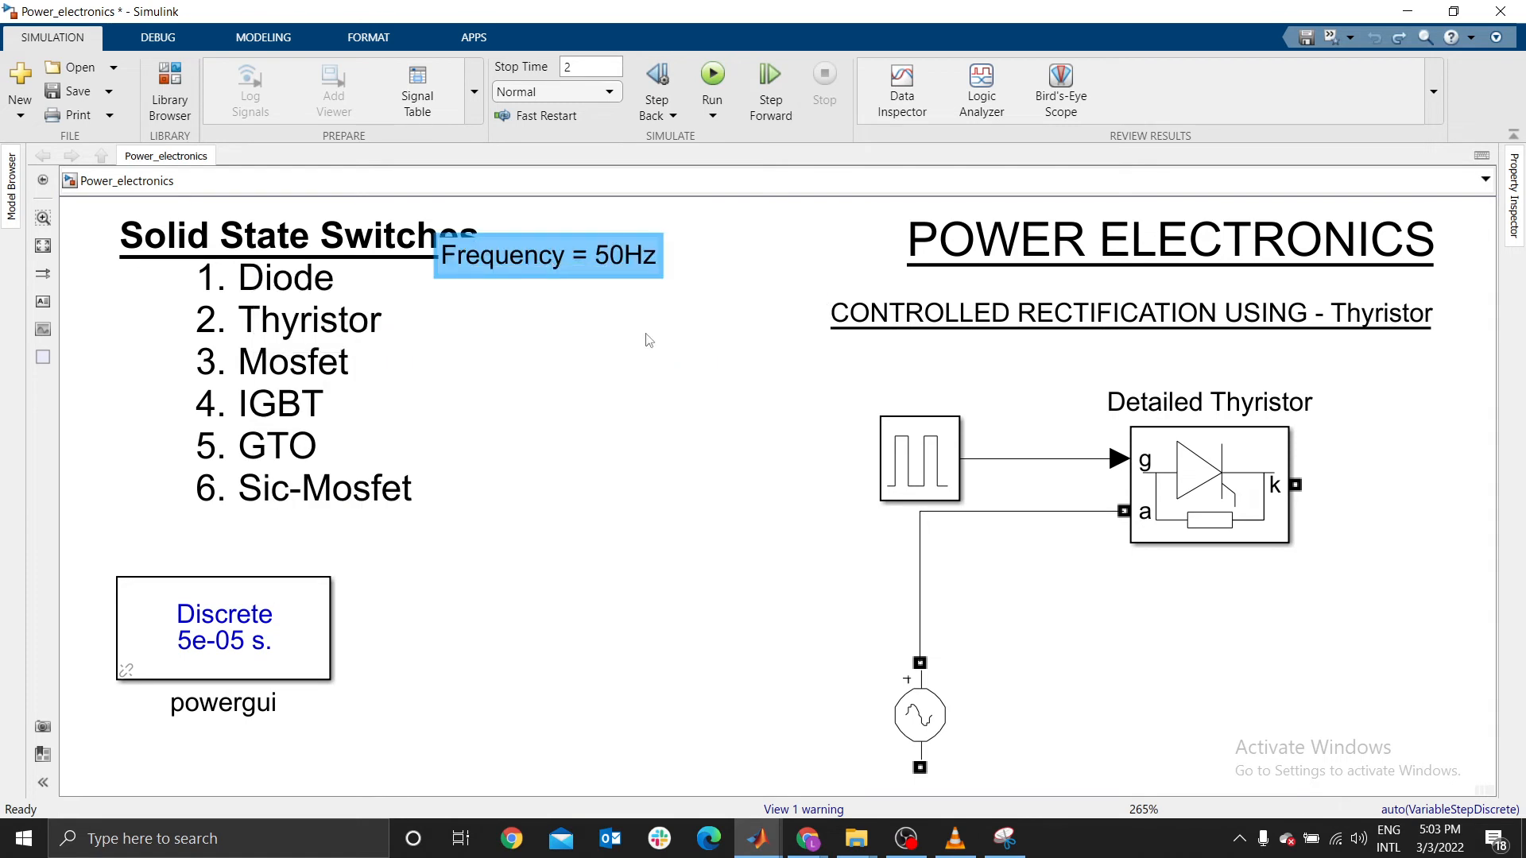
left_click_drag(572, 269, 621, 250)
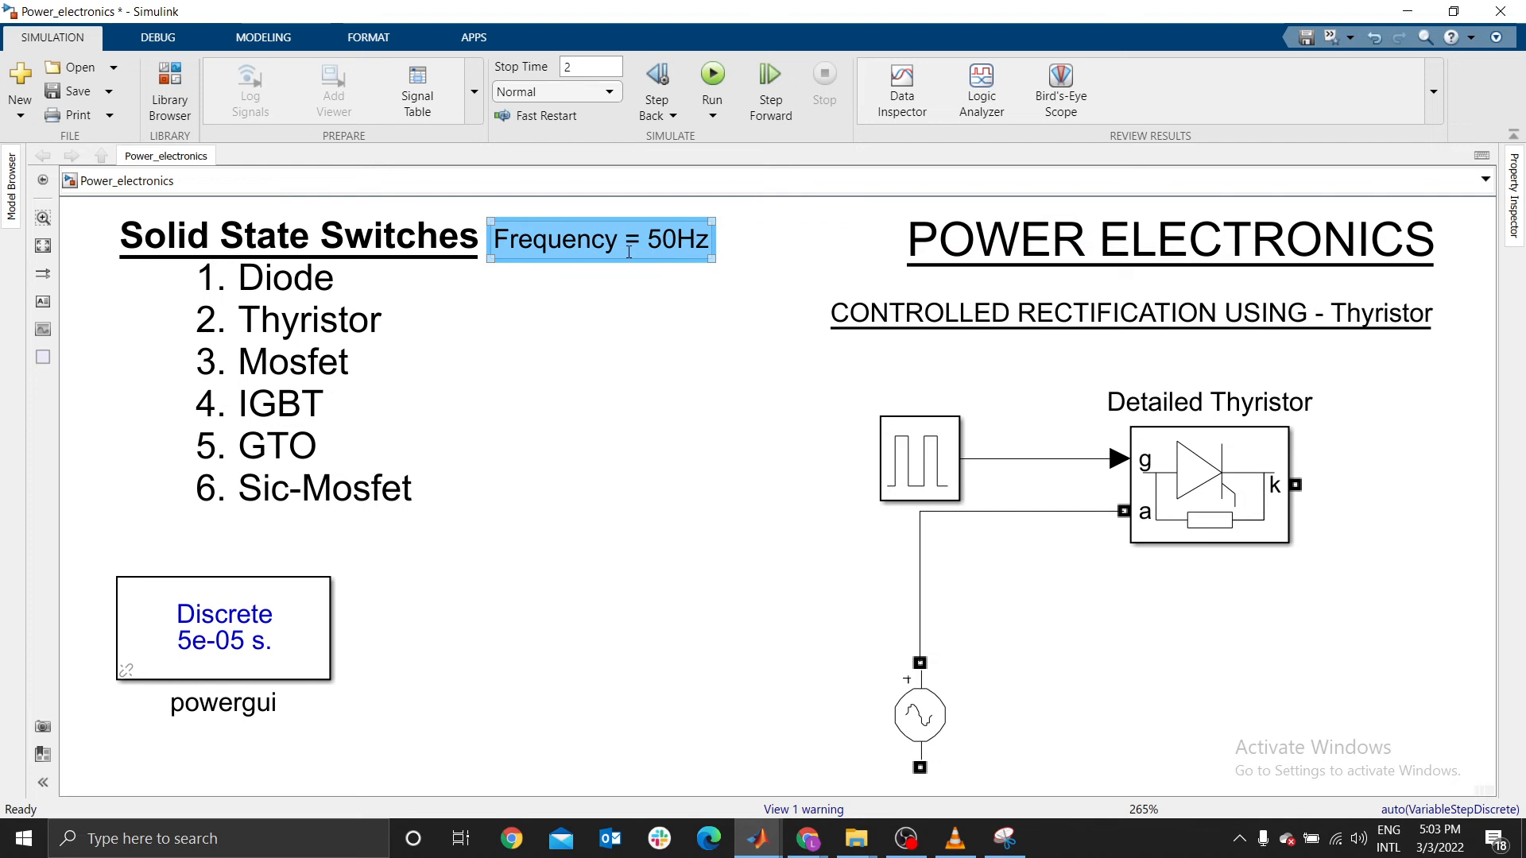
Add a second line to the frequency annotation reading "T = 1/f = 1/50 = 0.02s"
double_click(631, 248)
left_click(707, 235)
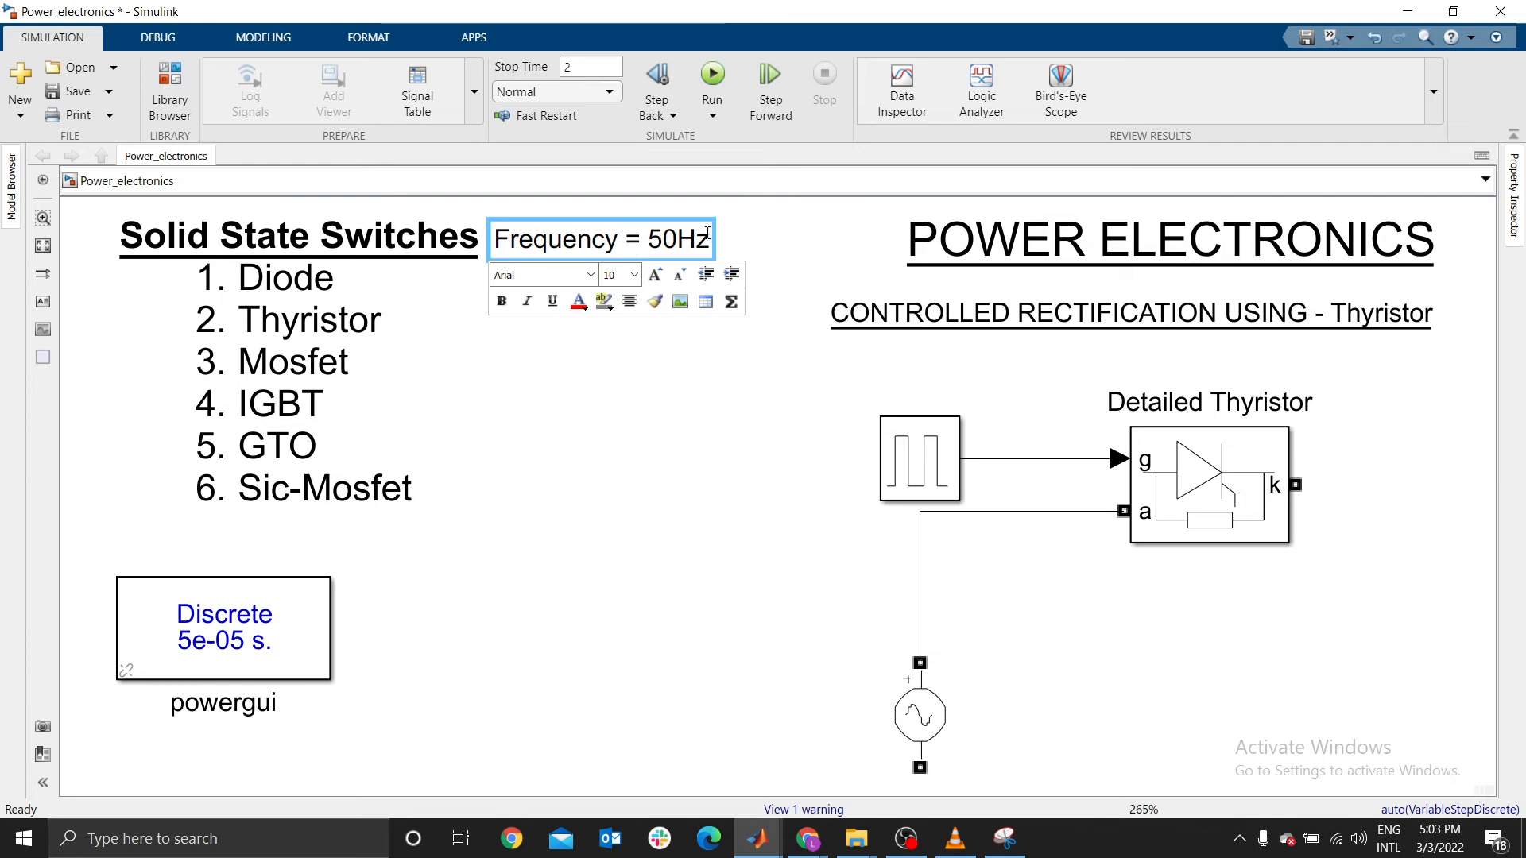
key("Return")
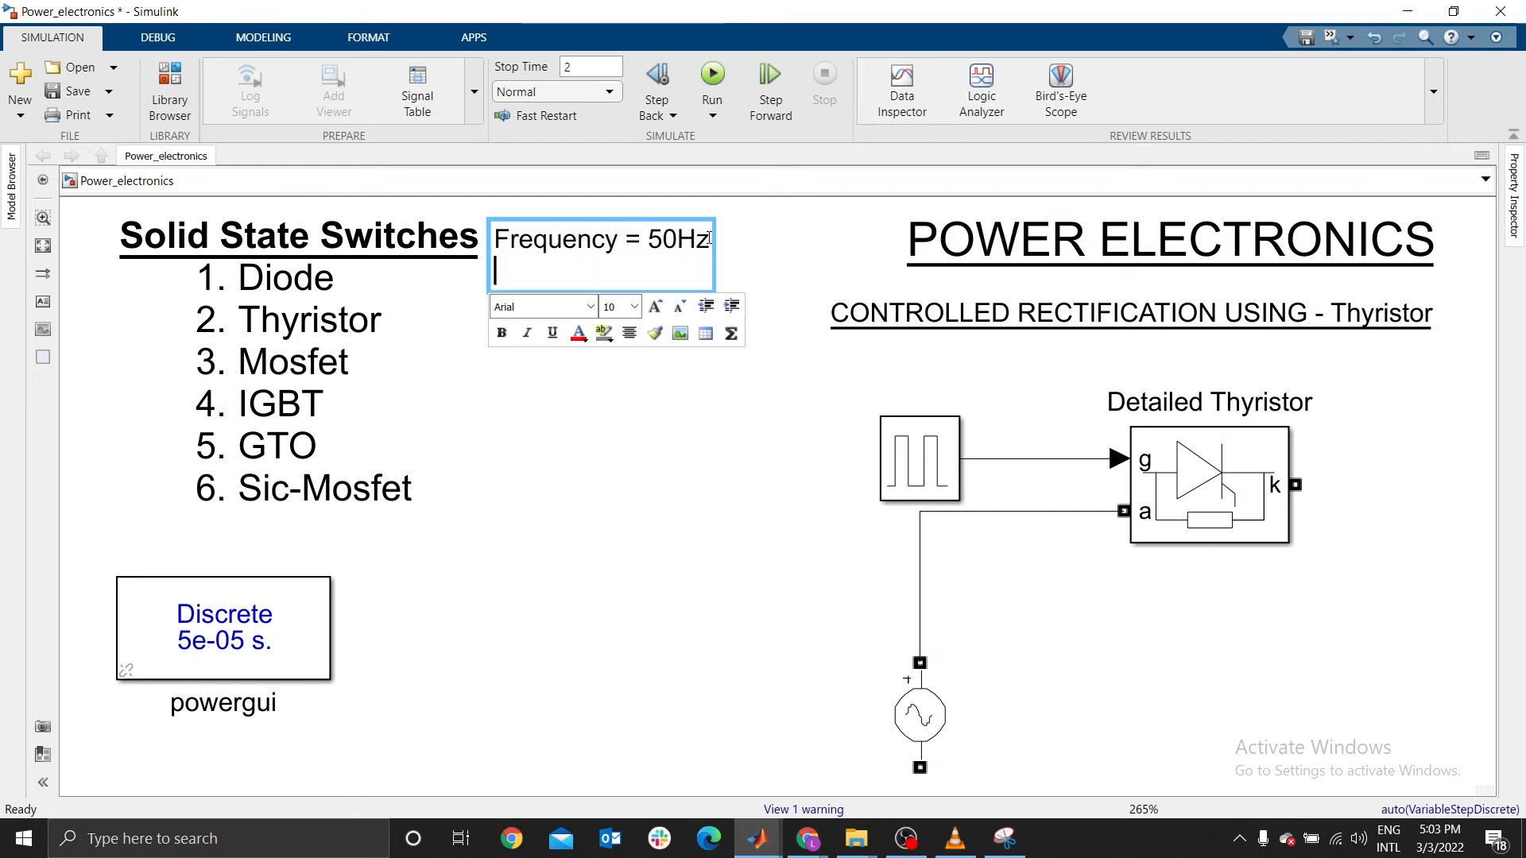
type("P")
key("BackSpace")
type("T = 1/f")
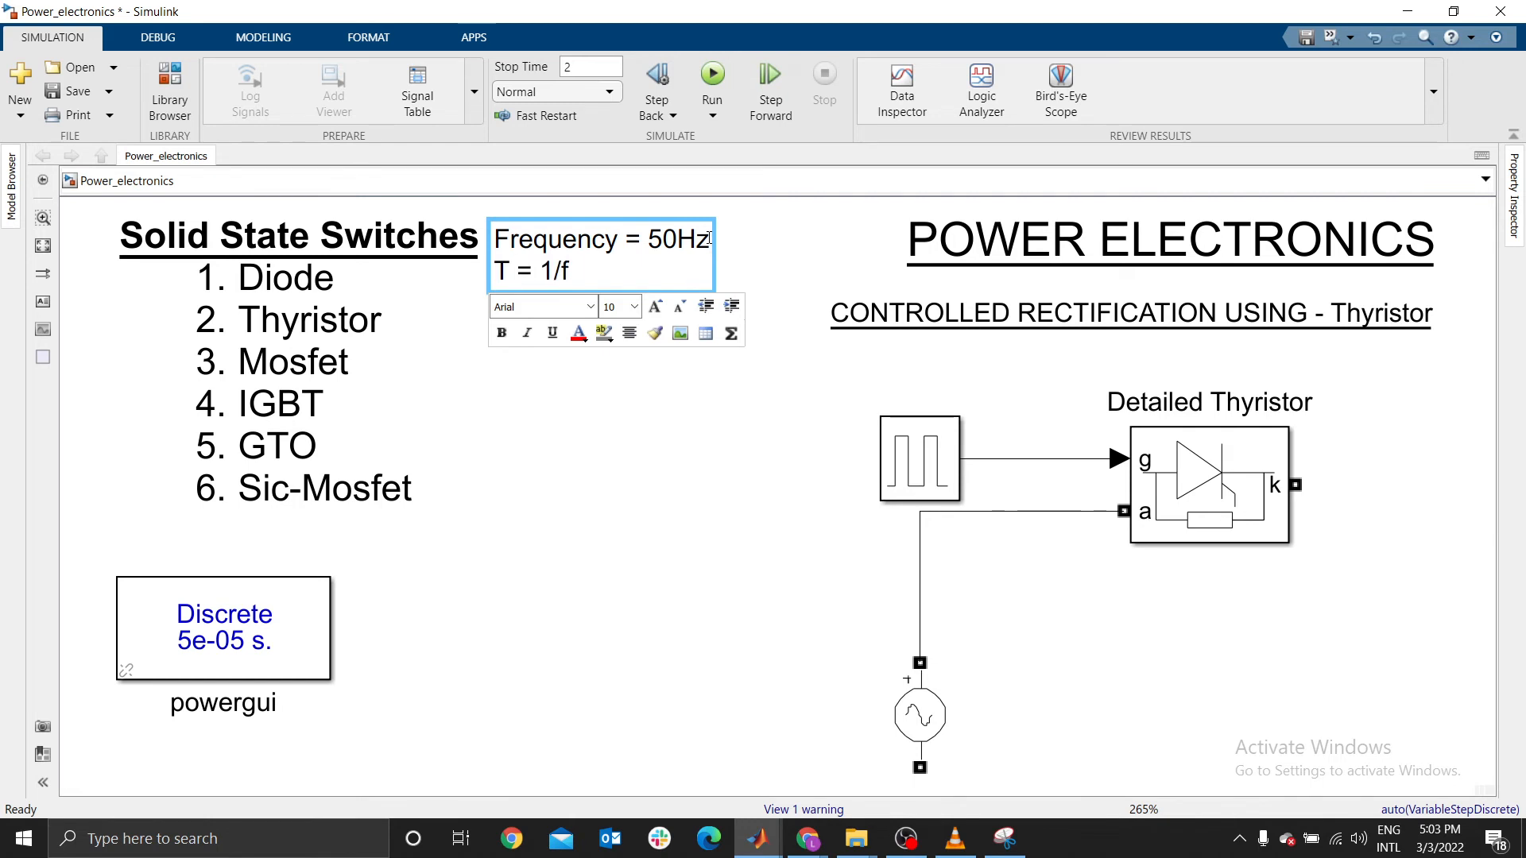
type("  = 1/50 ")
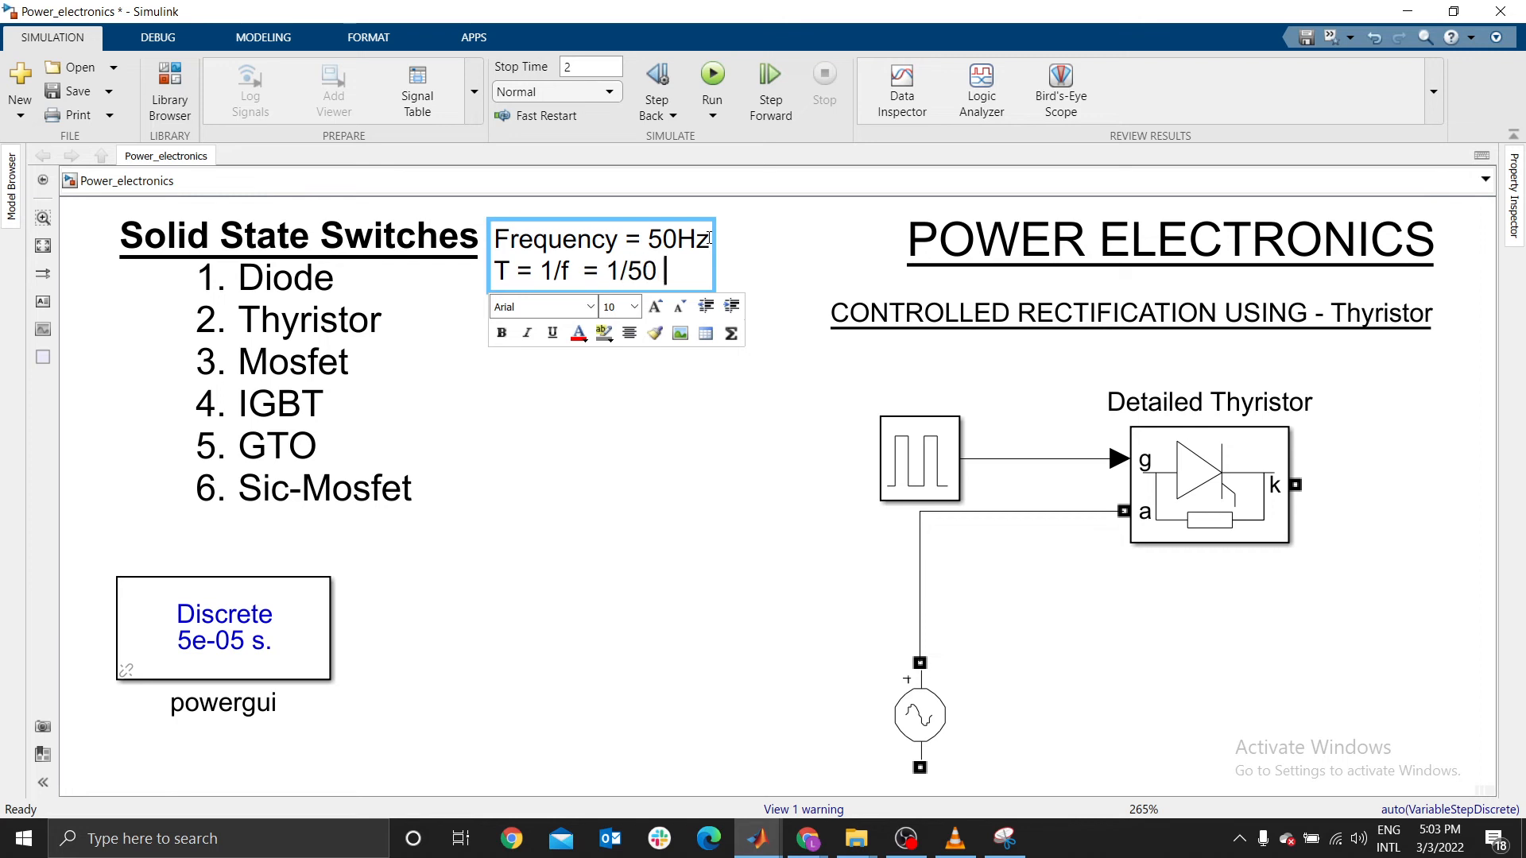
type("= 0.02")
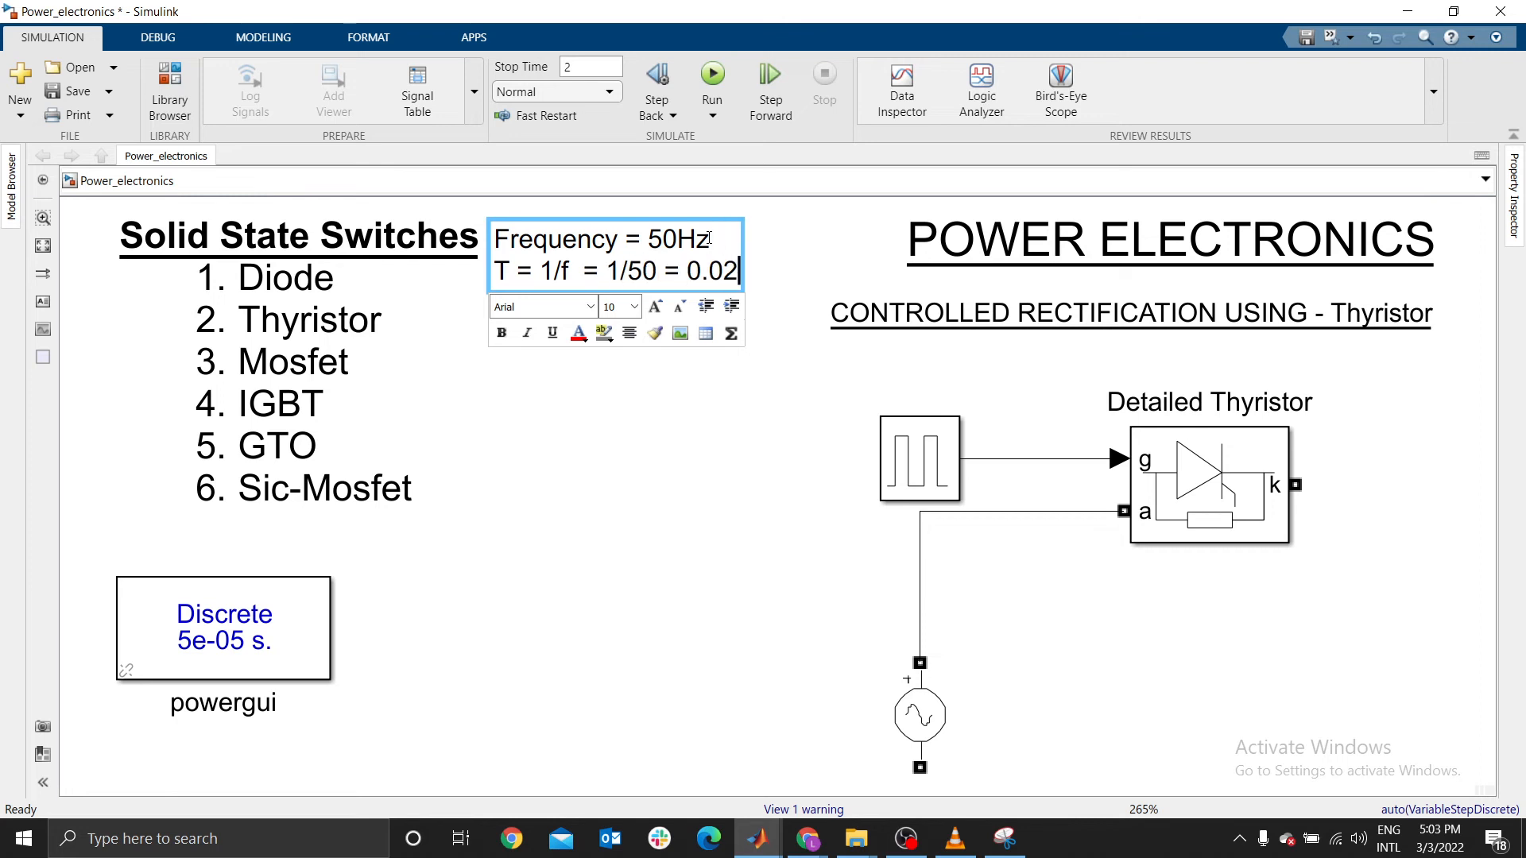
type("s")
Add a third line reading "360 deg = 0.02s" to the annotation and finish editing it
key("Return")
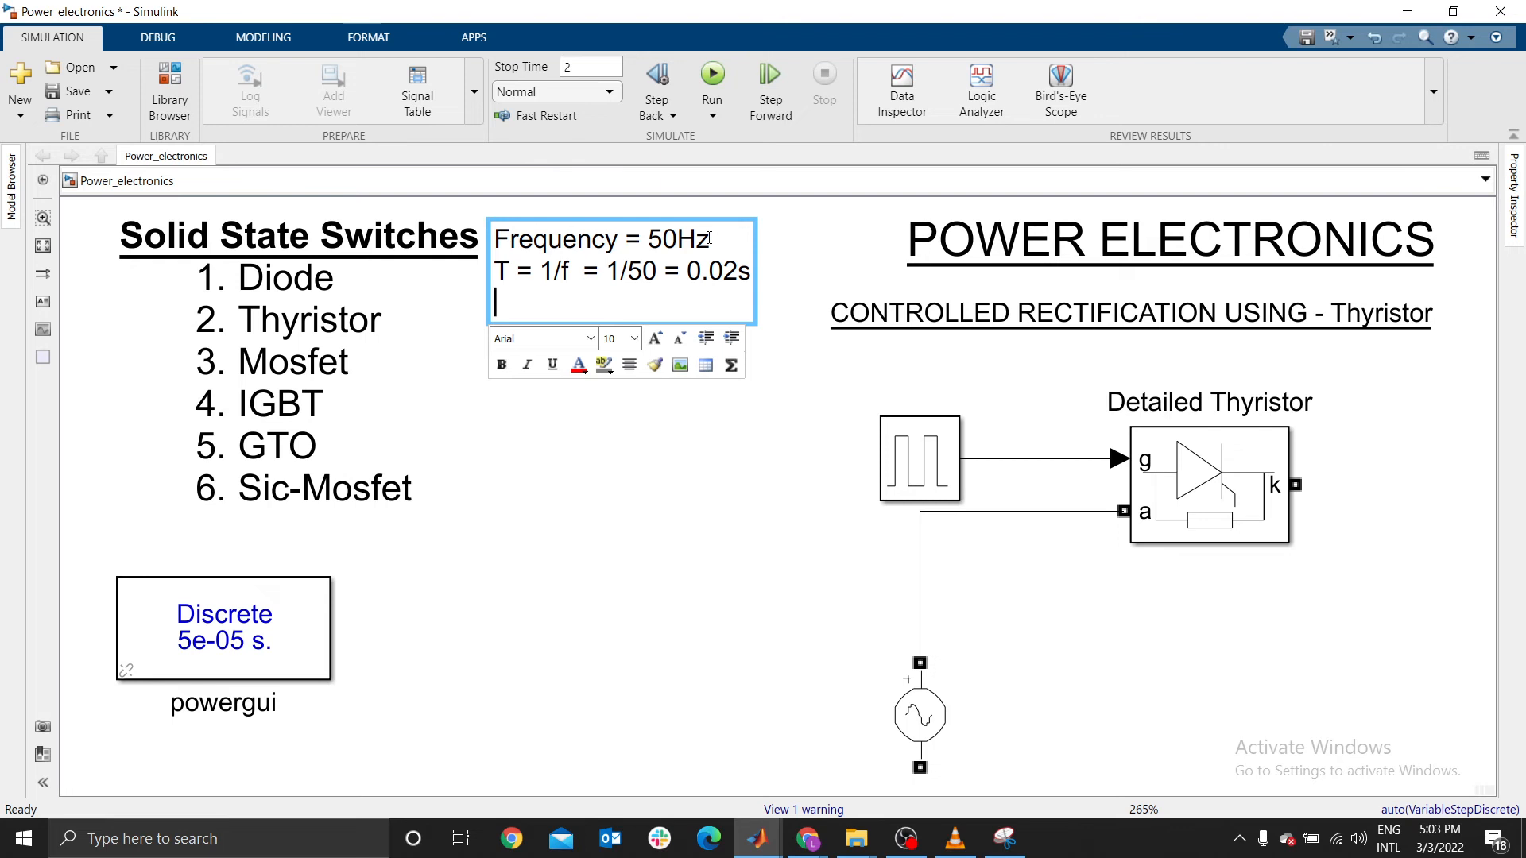
type("360 deg")
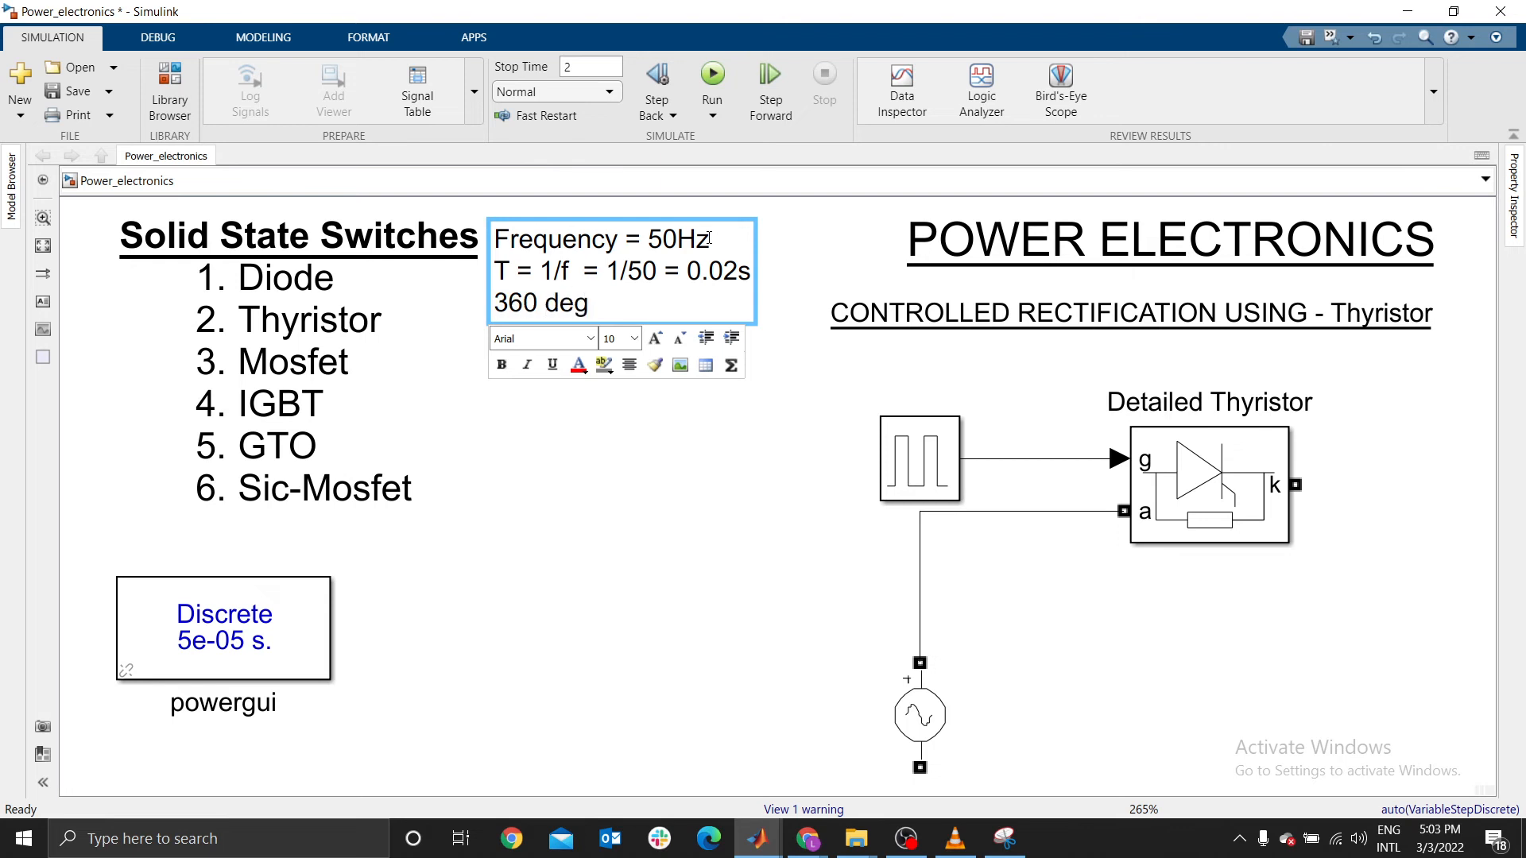
type(" = 0.02")
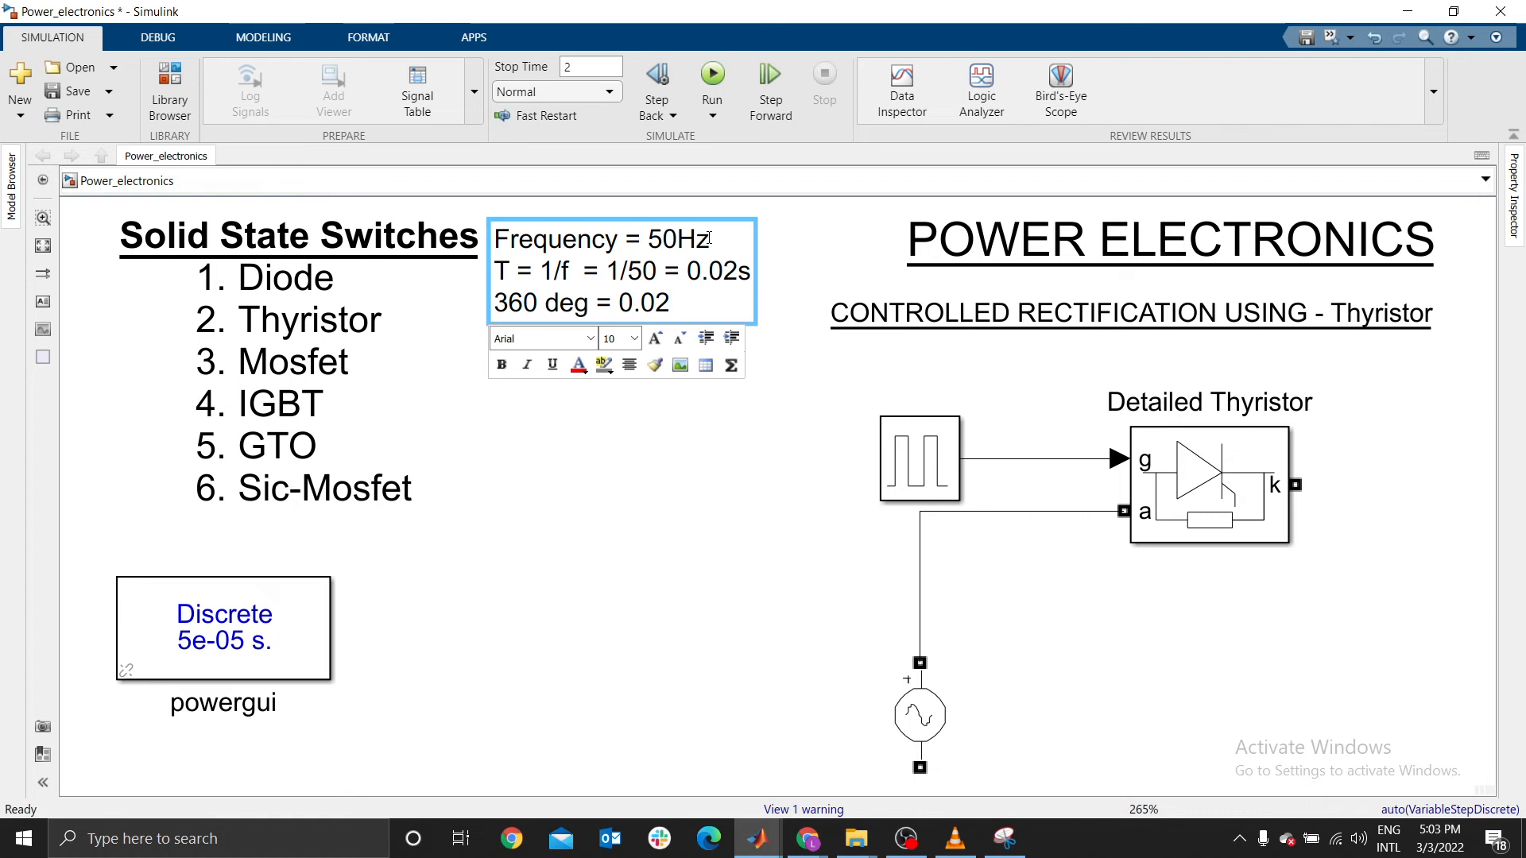
type("s")
key("Return")
left_click(741, 518)
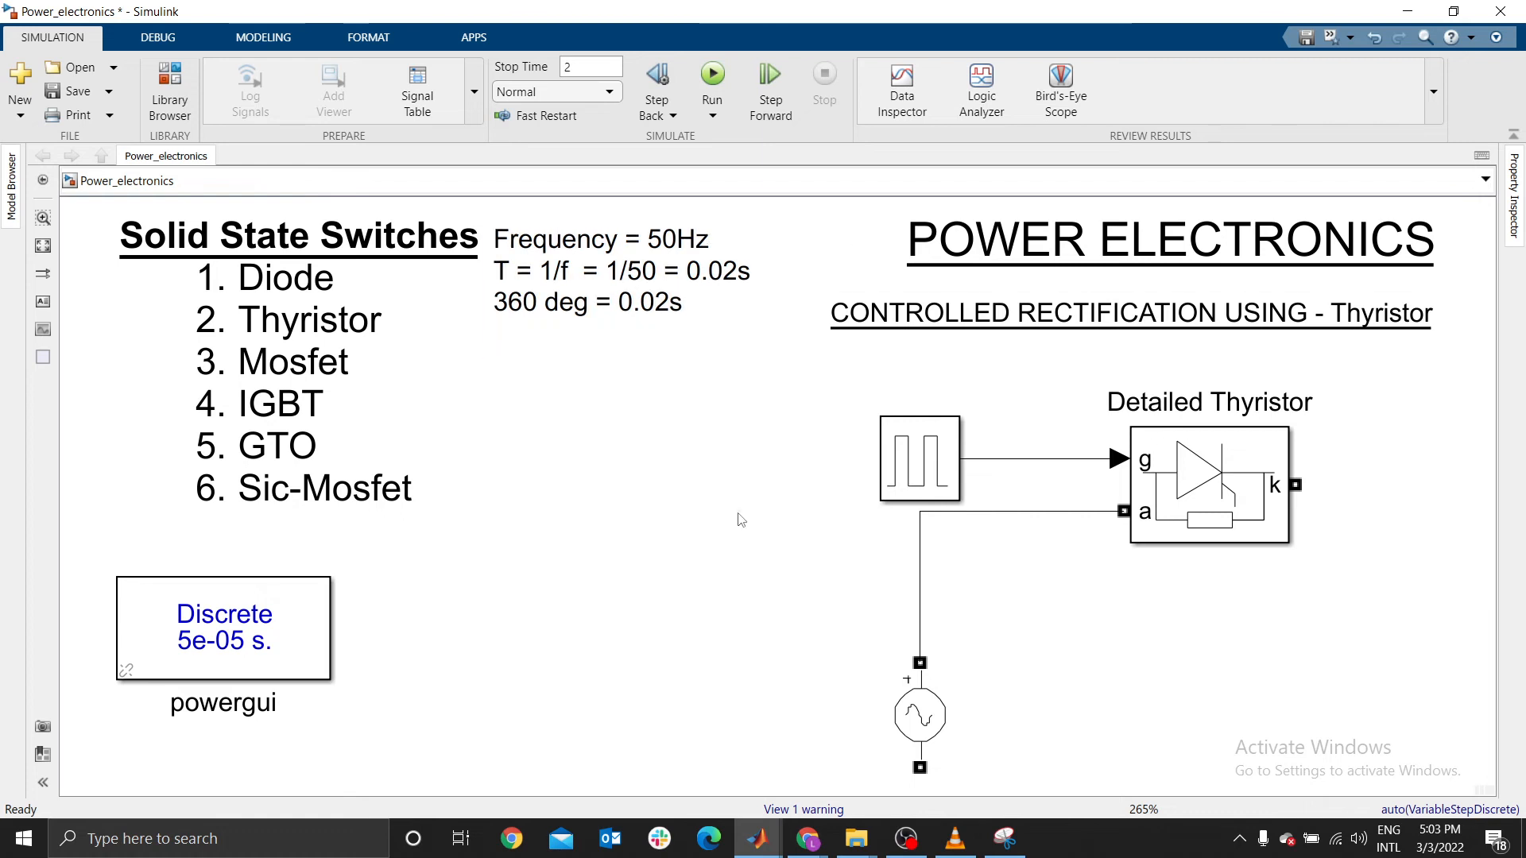
Set the Pulse Generator's period to 0.02 s and accept the parameters
double_click(898, 485)
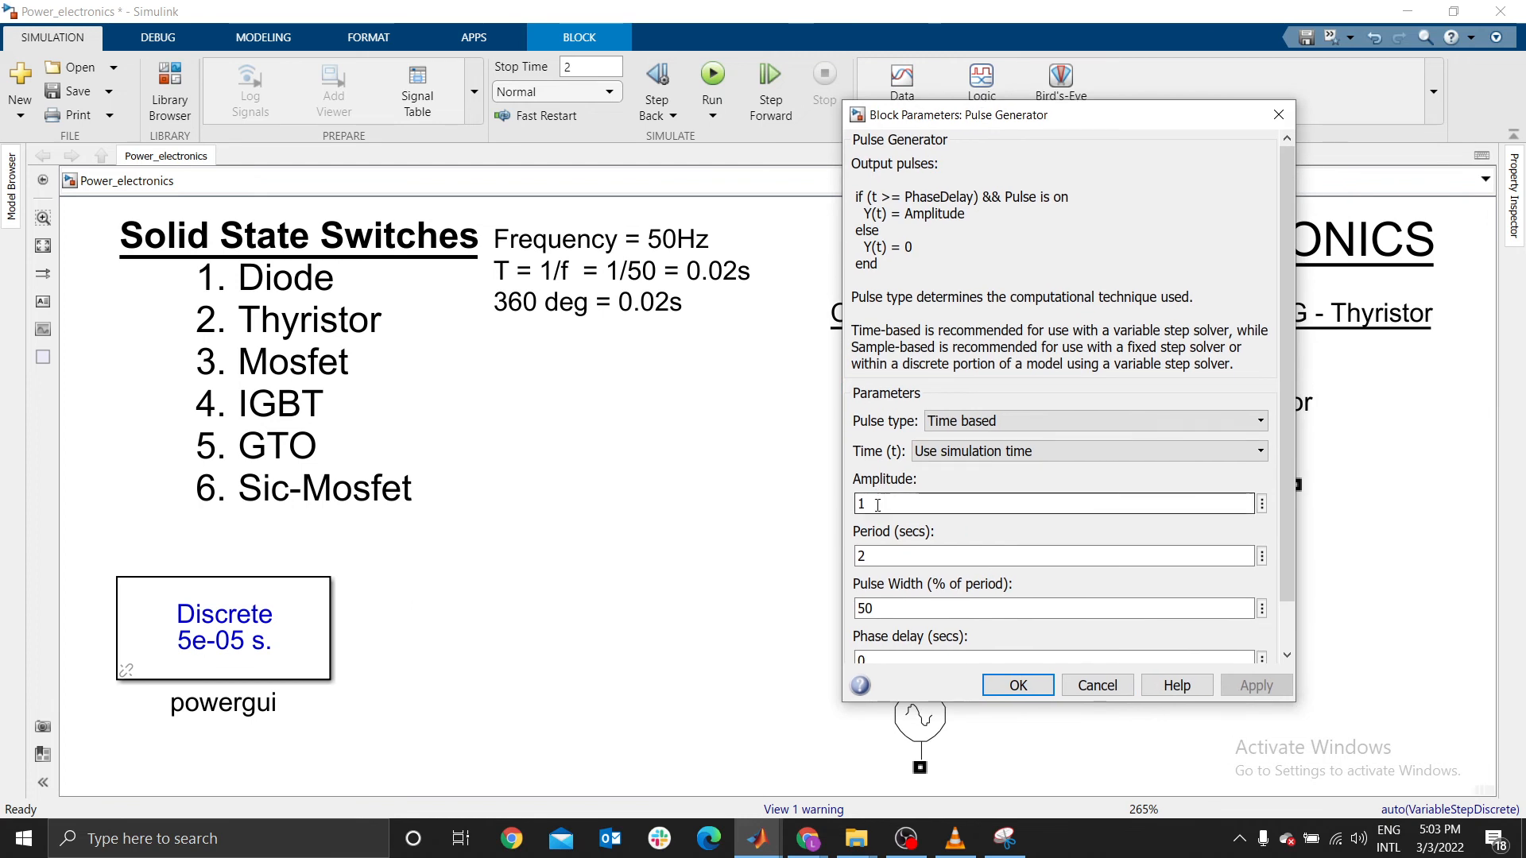
double_click(866, 553)
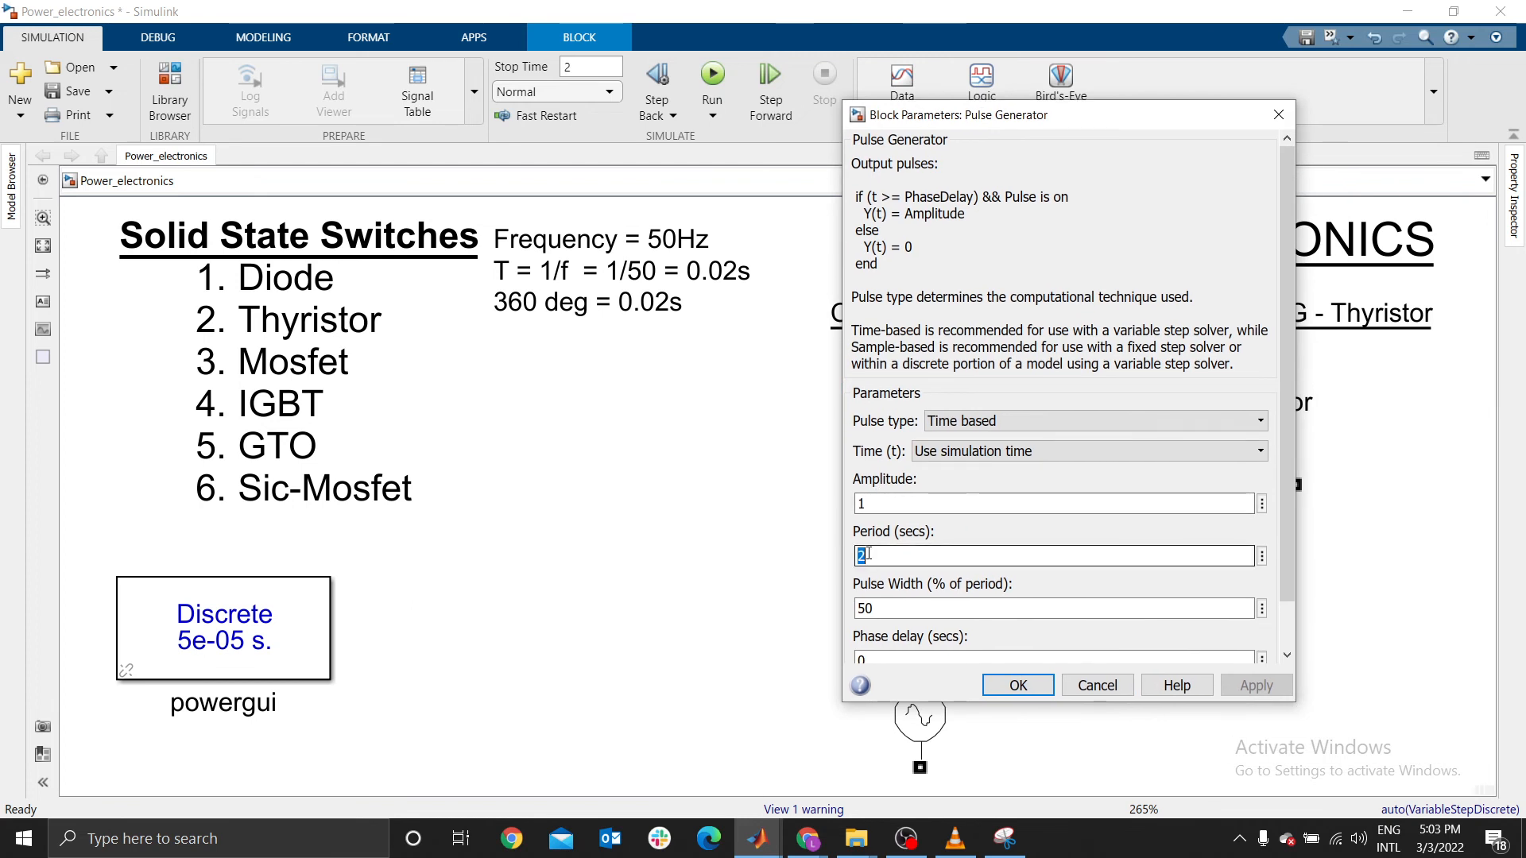
type("0.")
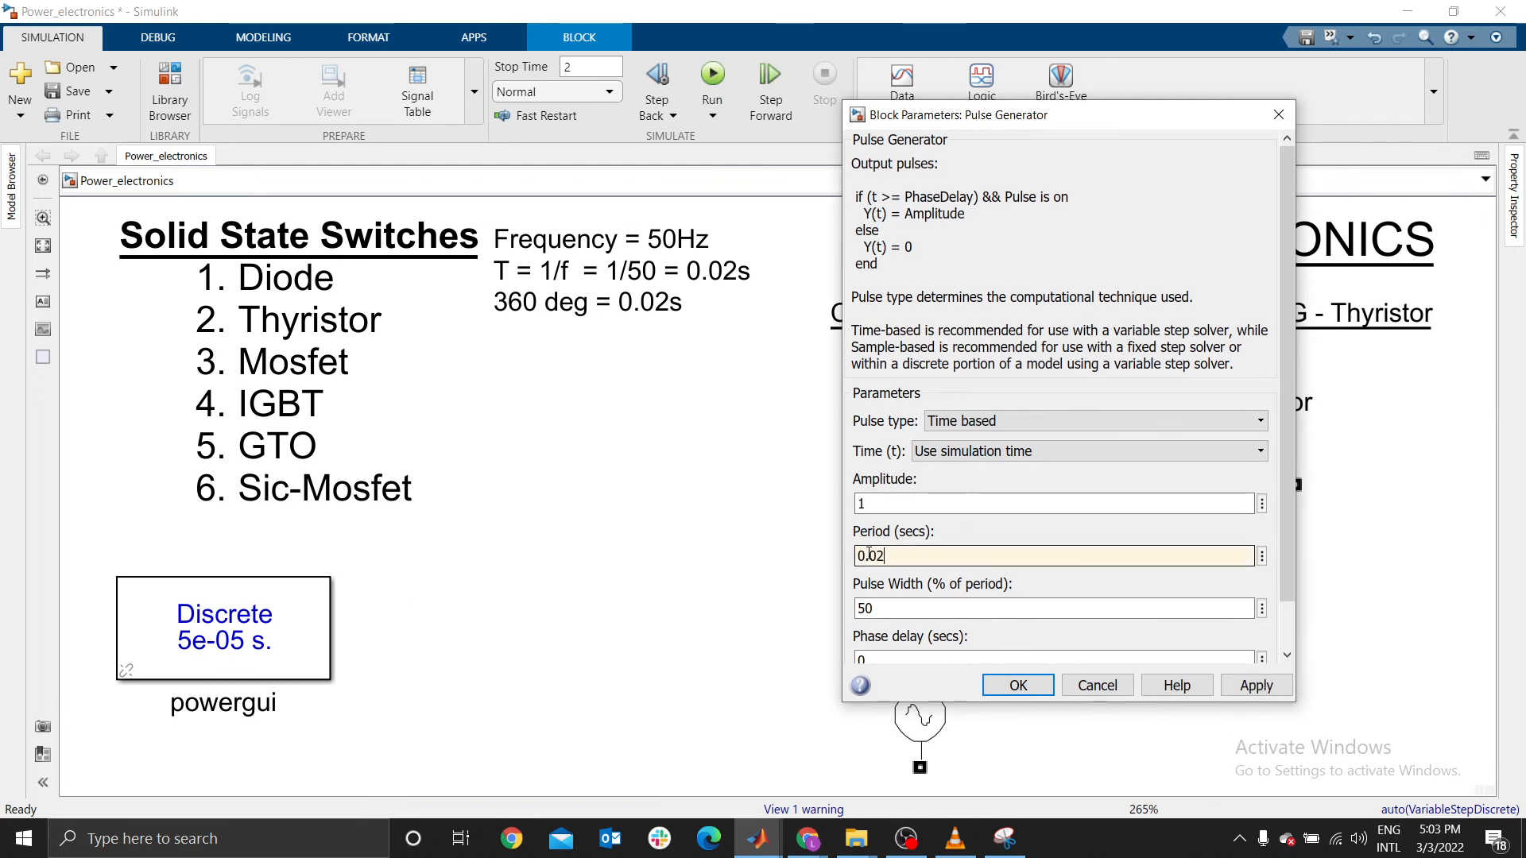
type("02")
key("Tab")
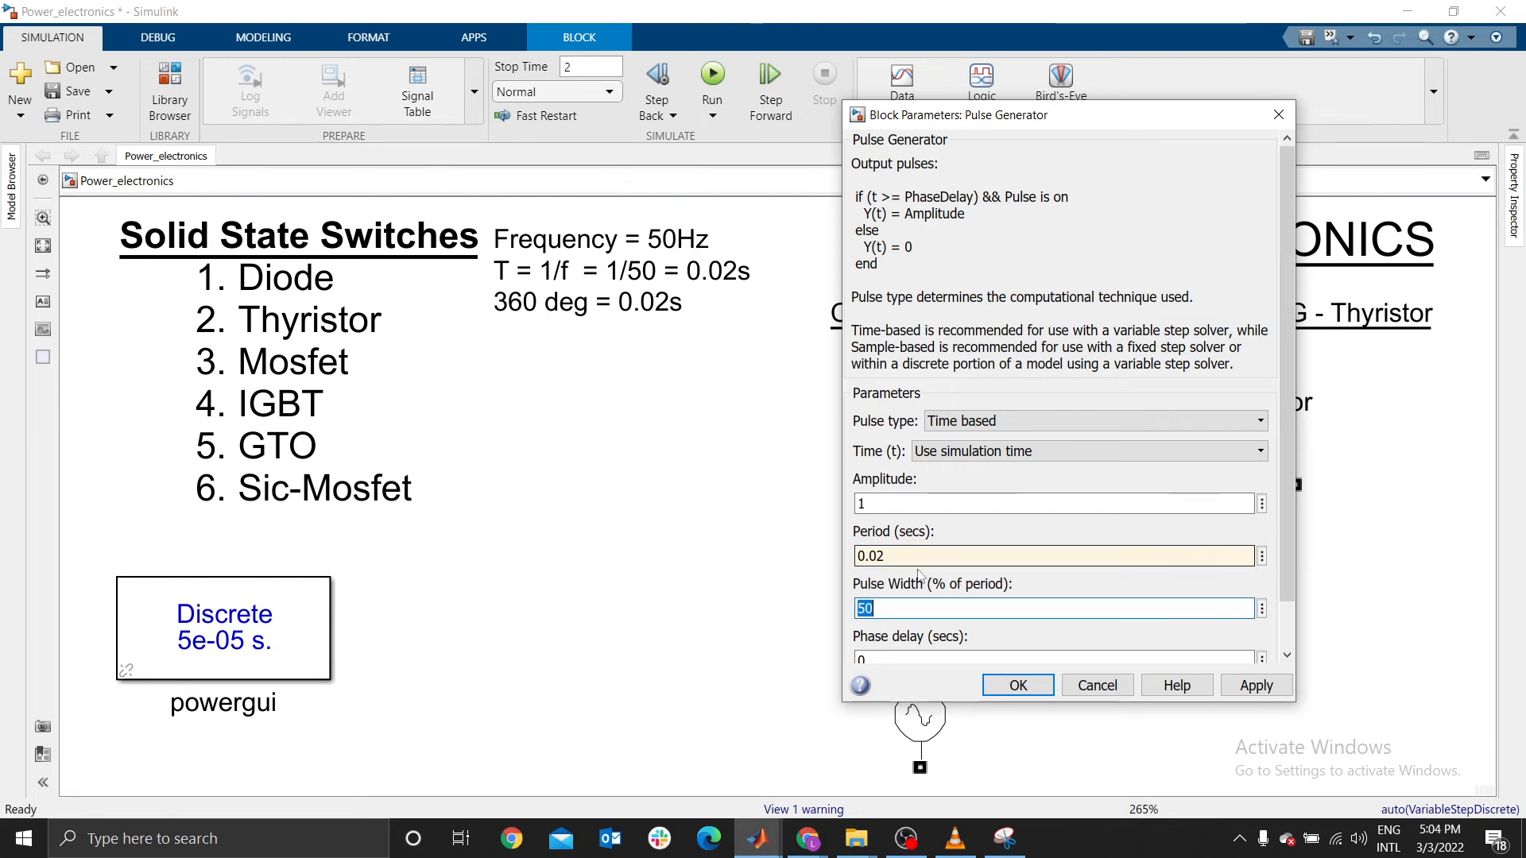
left_click(1018, 685)
Review the AC Voltage Source's parameters against the frequency annotation and close them without changes
double_click(935, 719)
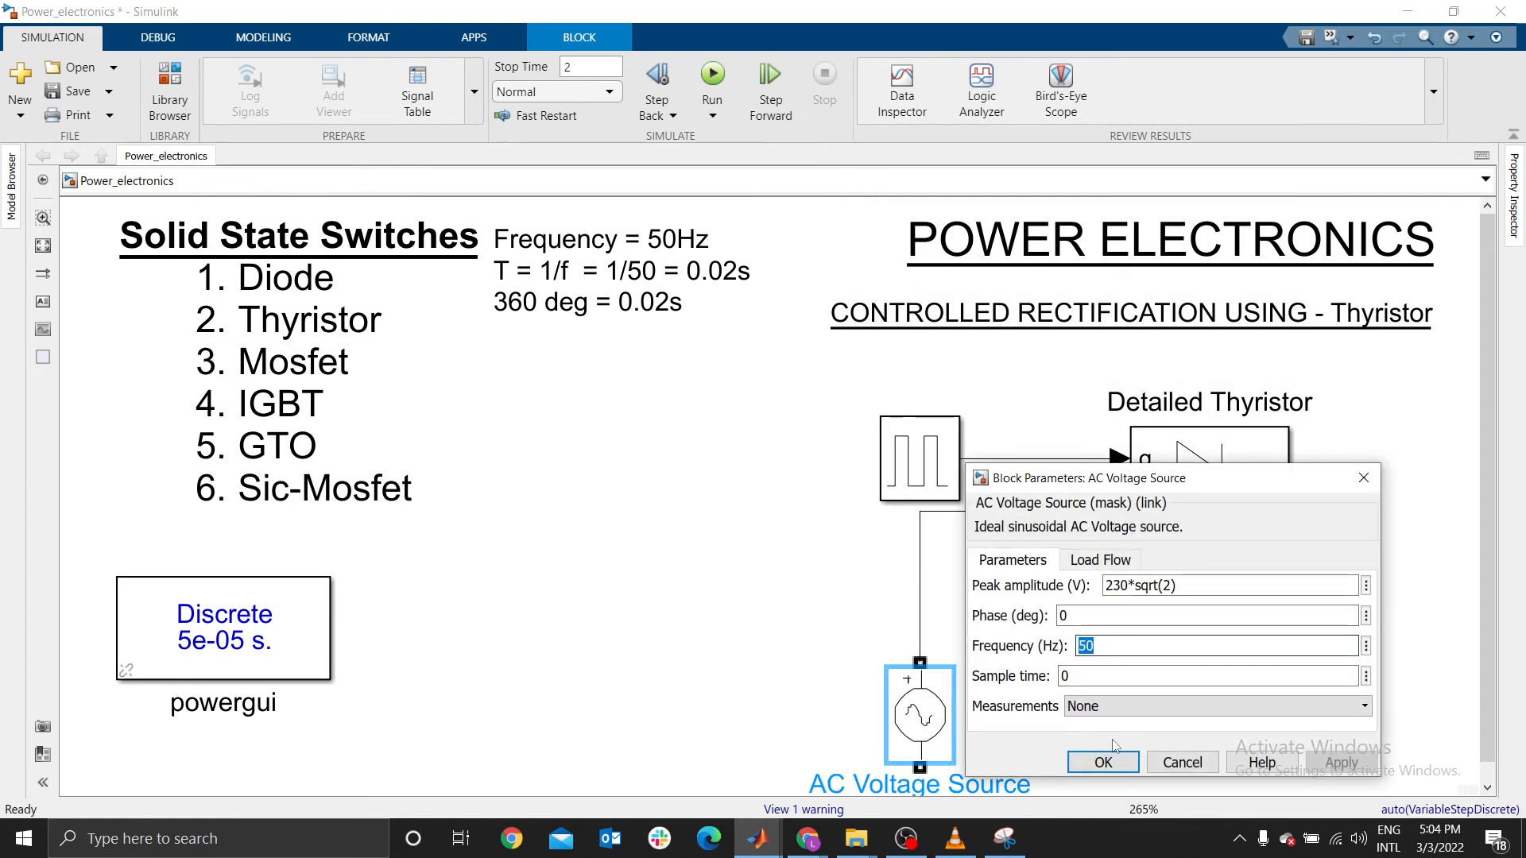
left_click(644, 266)
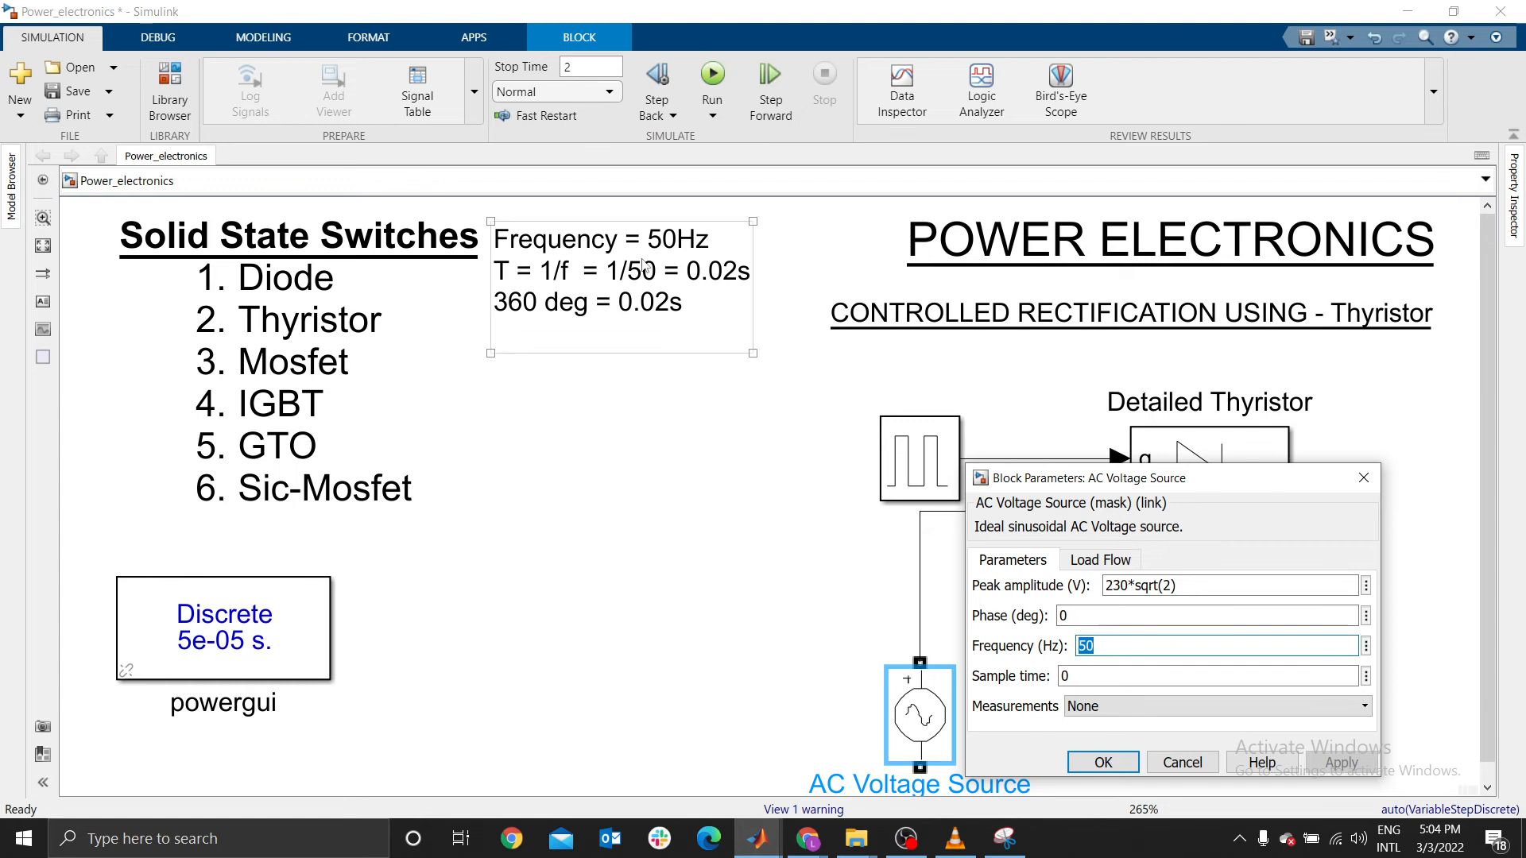
left_click(1103, 762)
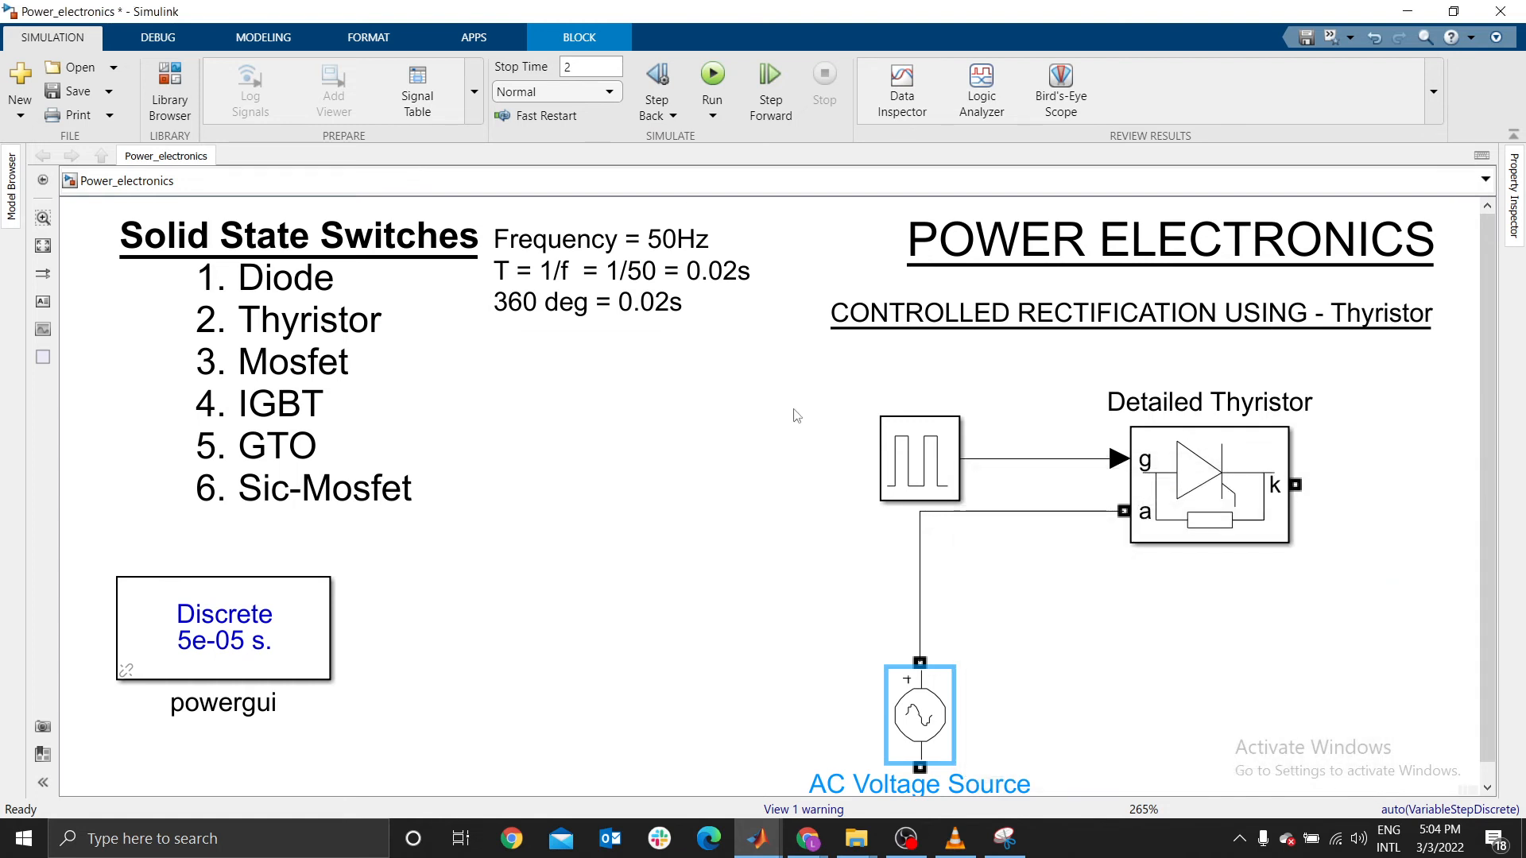
Set the Pulse Generator's pulse width to 5 % of the period and accept the parameters
double_click(922, 479)
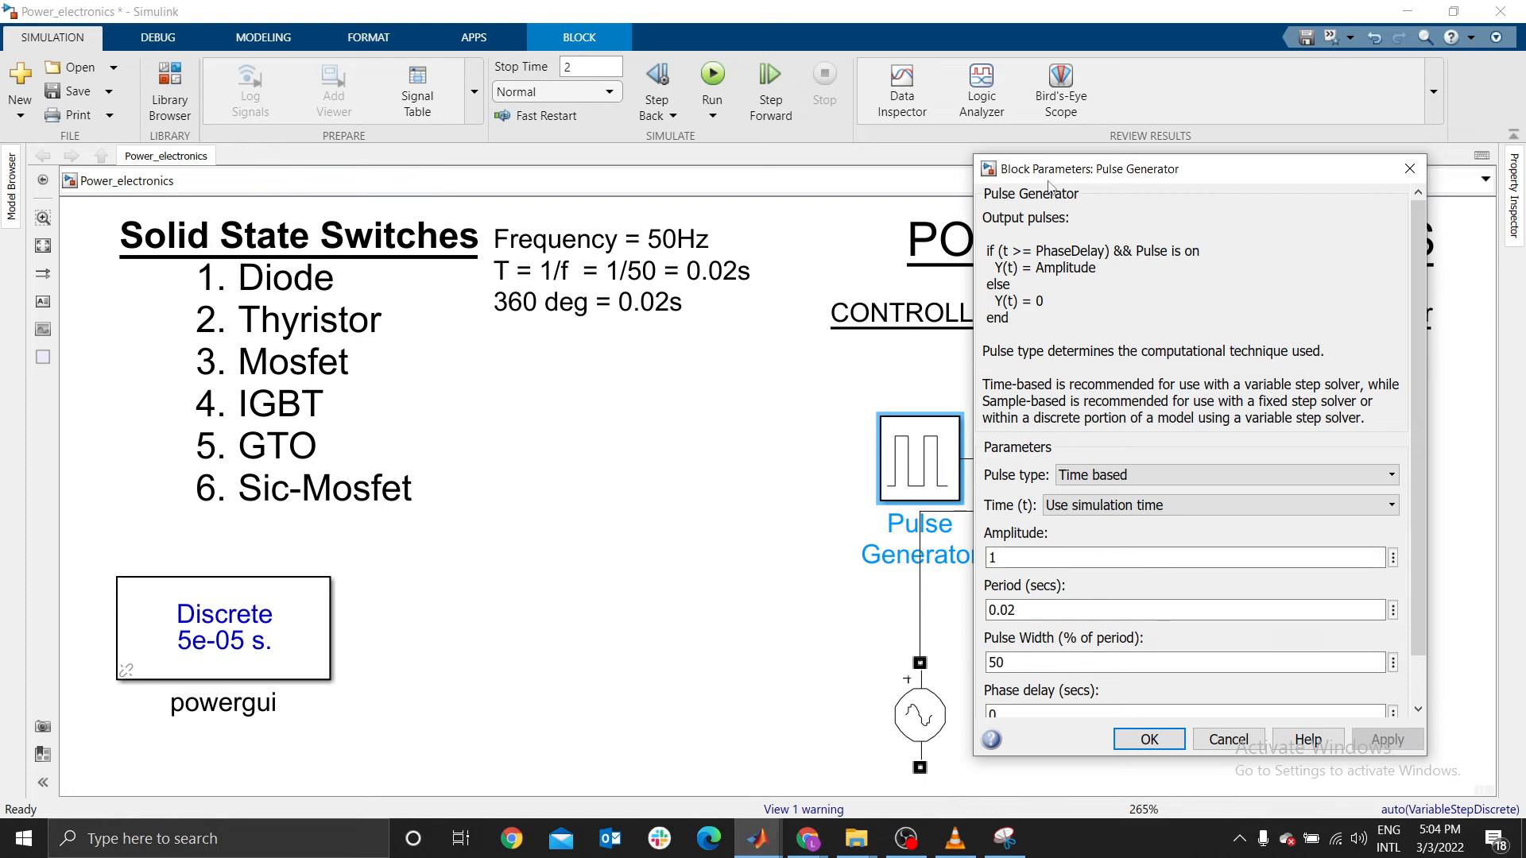
left_click_drag(1045, 174, 968, 122)
scroll(943, 577, "down", 2)
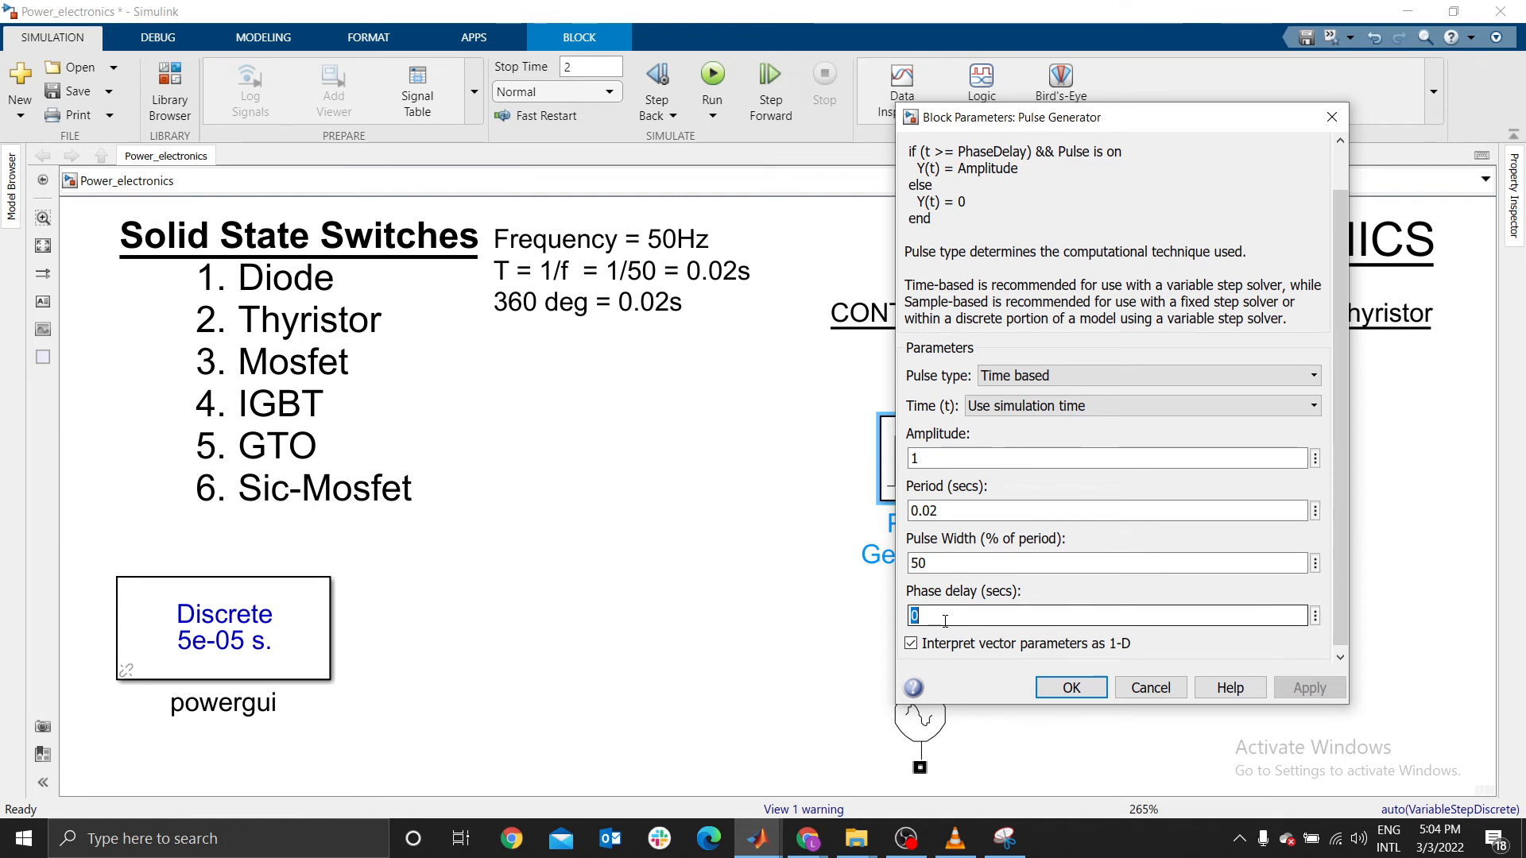
double_click(946, 566)
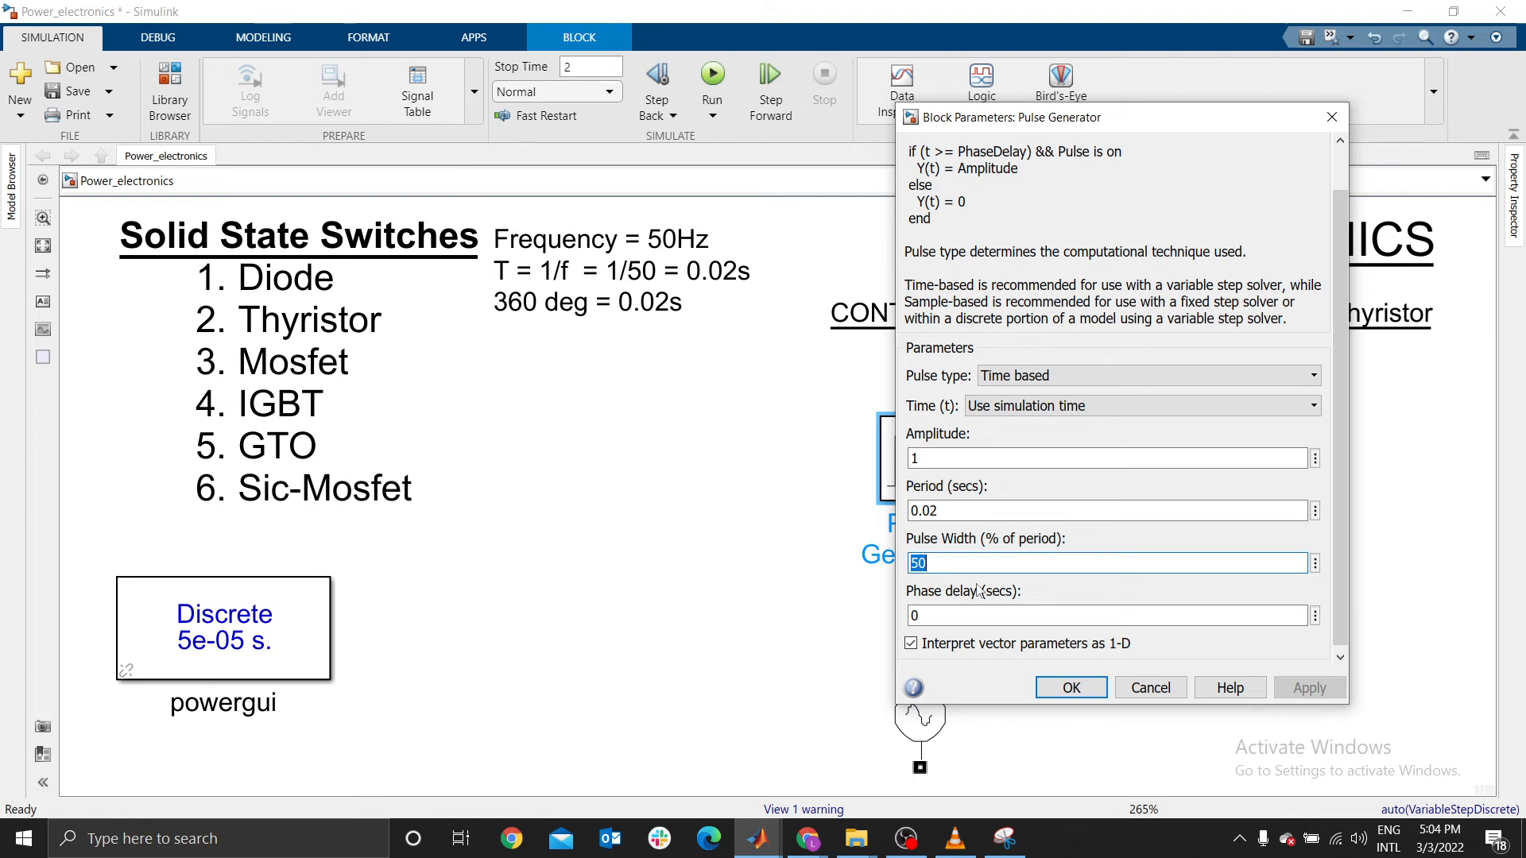
type("5")
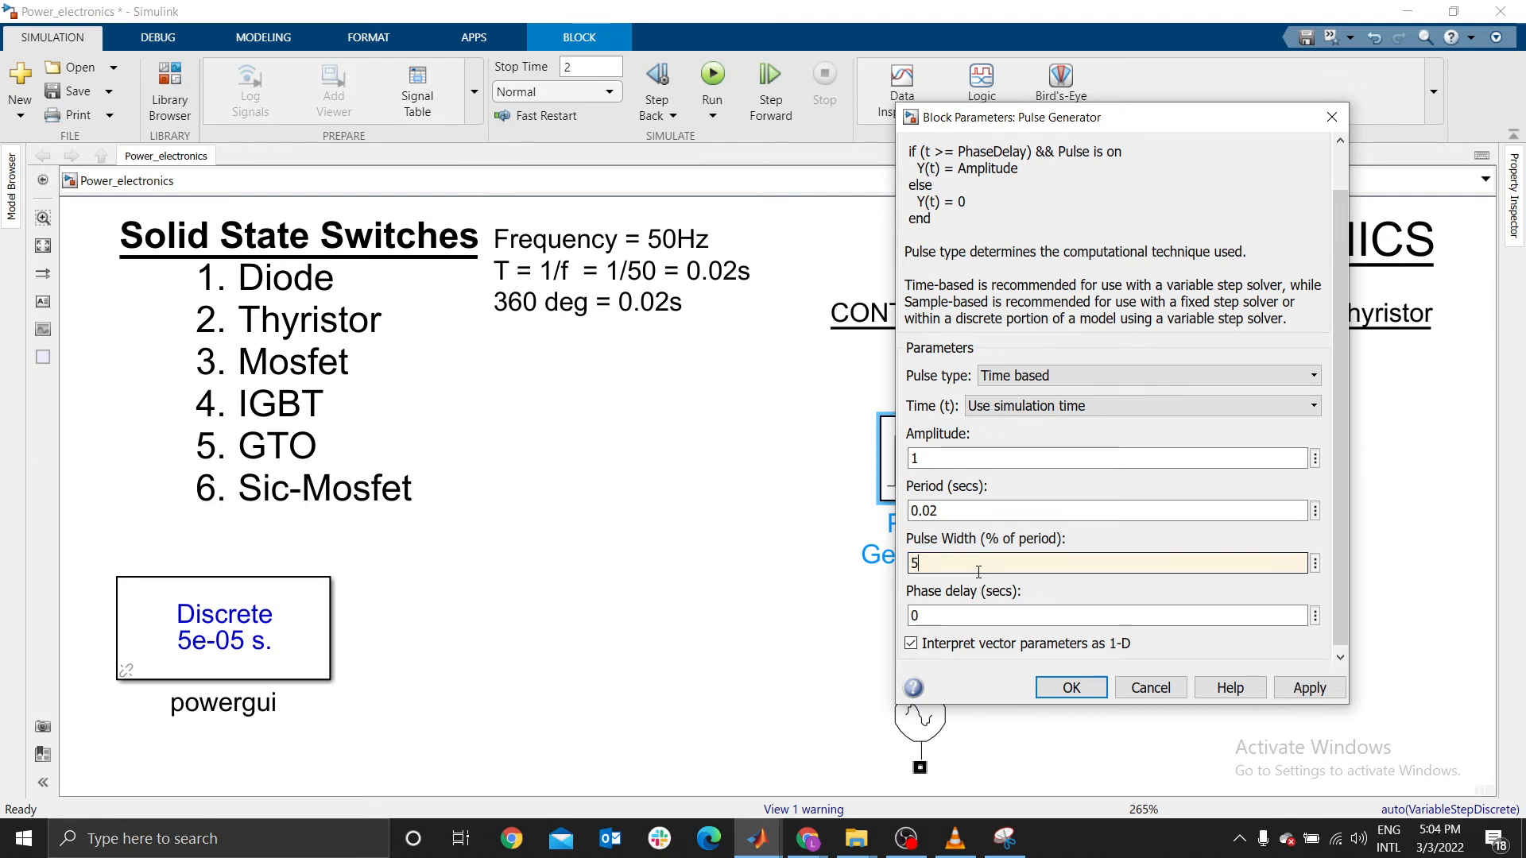
left_click(1072, 687)
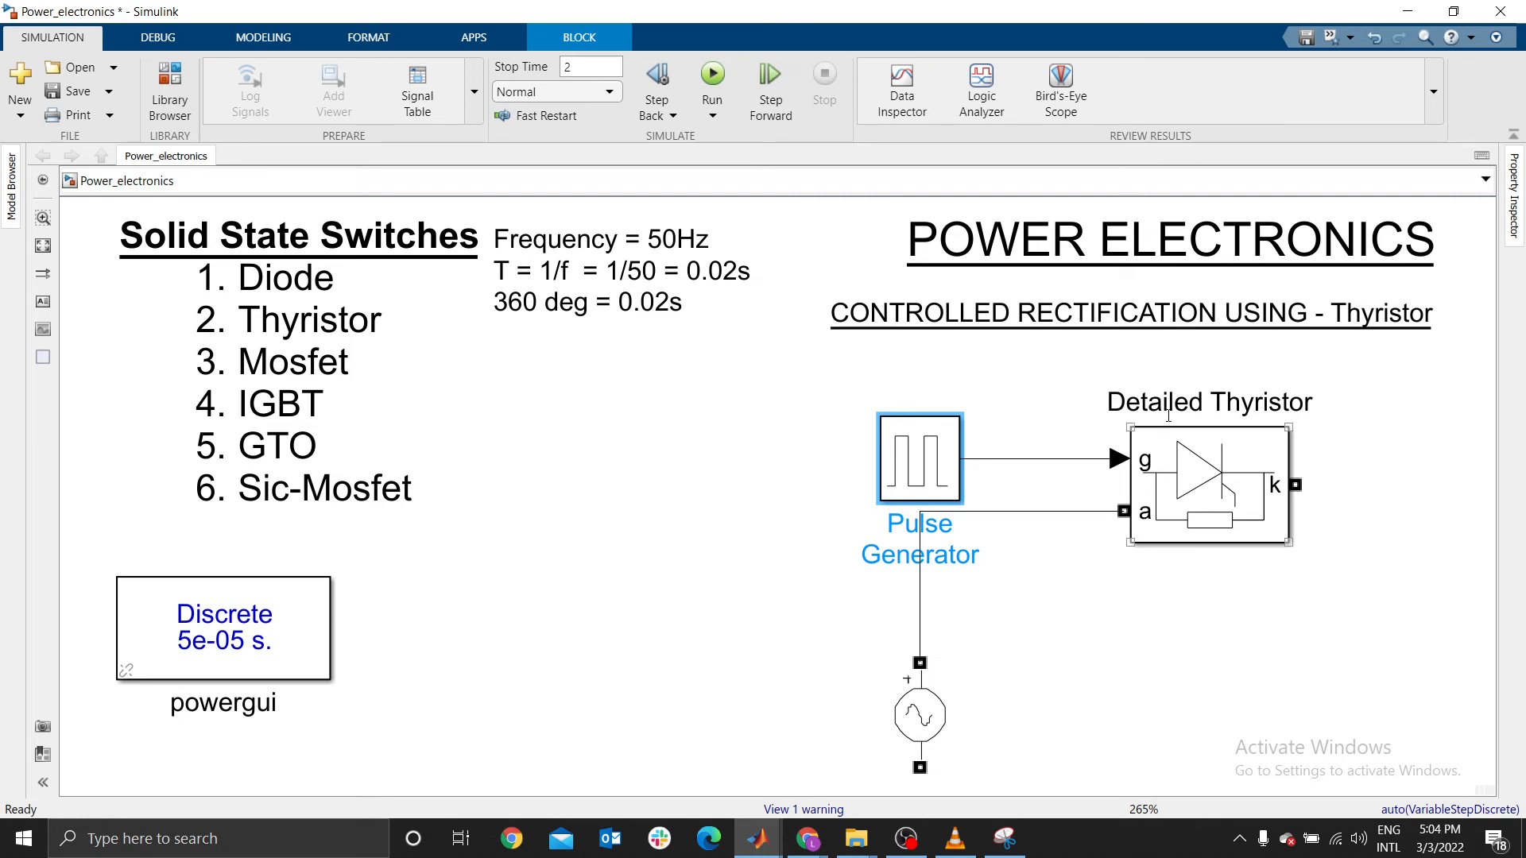
Move the AC Voltage Source straight up, closer to the Pulse Generator
left_click(1154, 631)
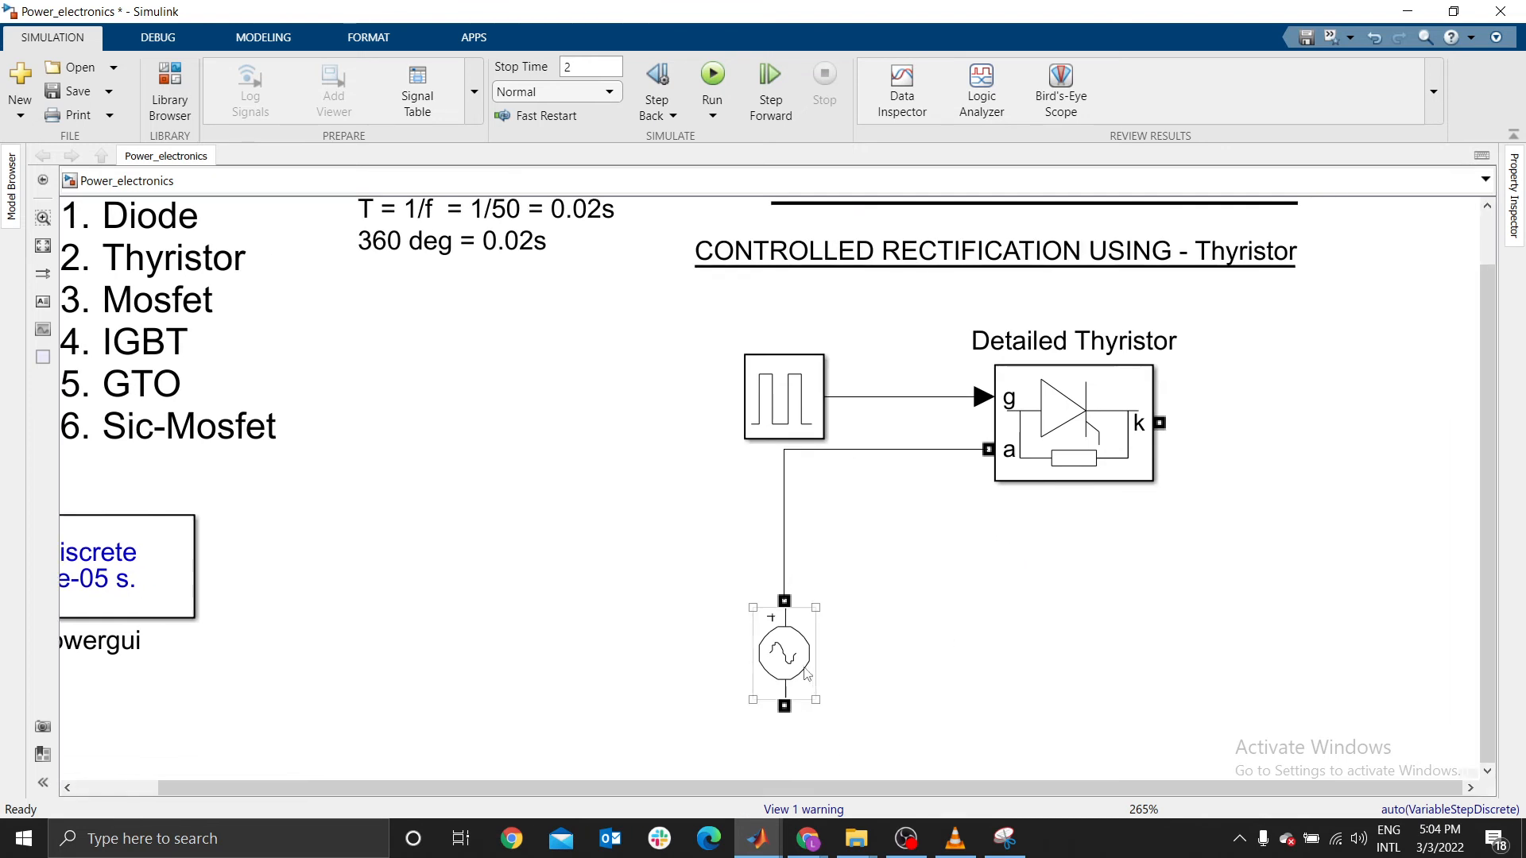
left_click_drag(795, 669, 793, 588)
left_click(1121, 608)
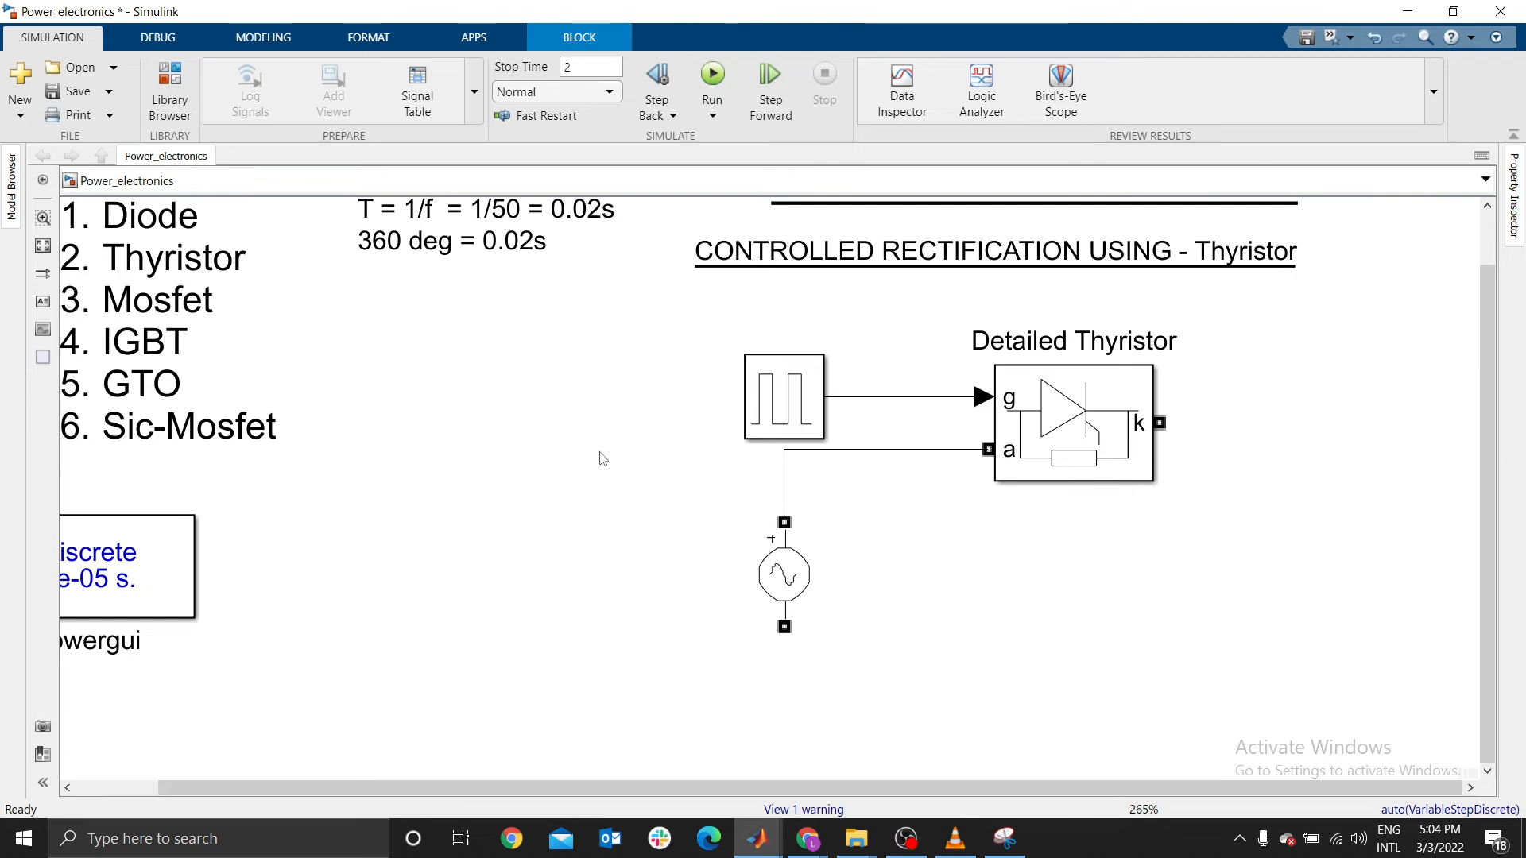
Add a Series RLC Branch from the Specialized Power Systems passives below the thyristor's output side and rotate it to stand vertically
left_click(169, 83)
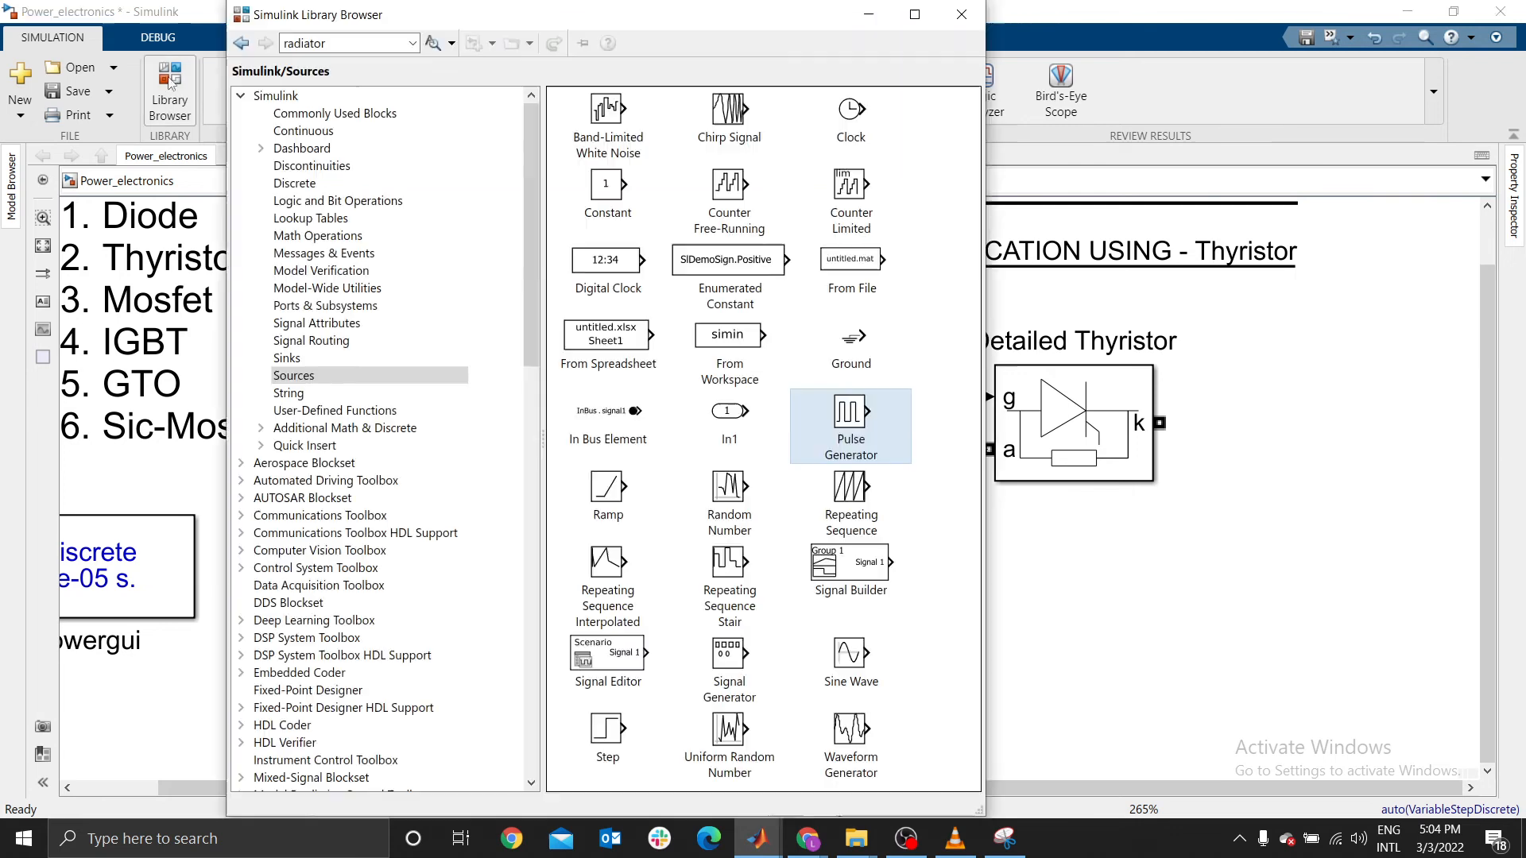
scroll(348, 636, "down", 10)
scroll(348, 638, "down", 7)
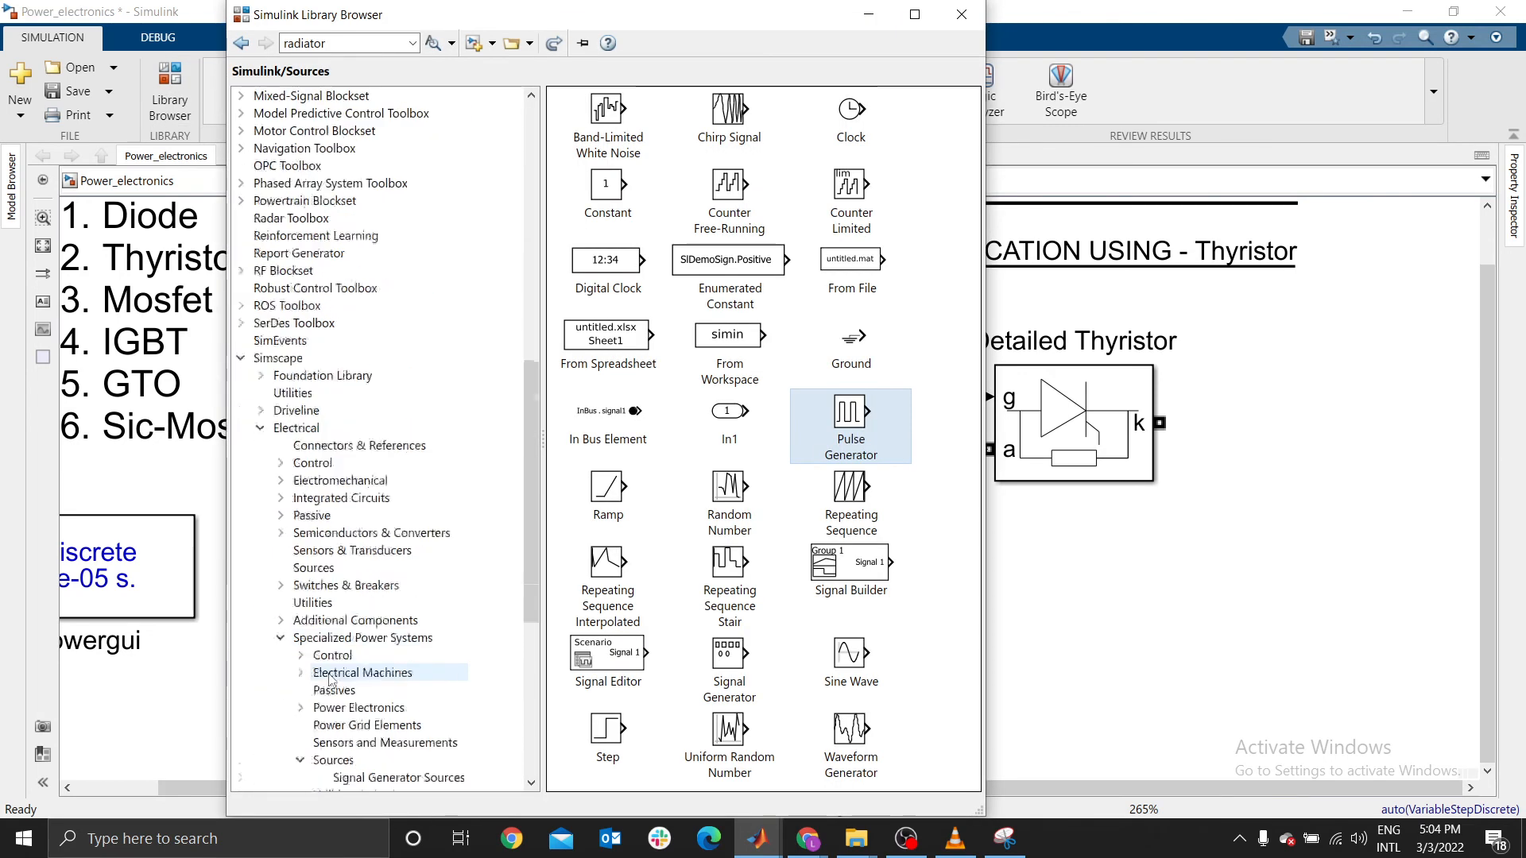
left_click(348, 584)
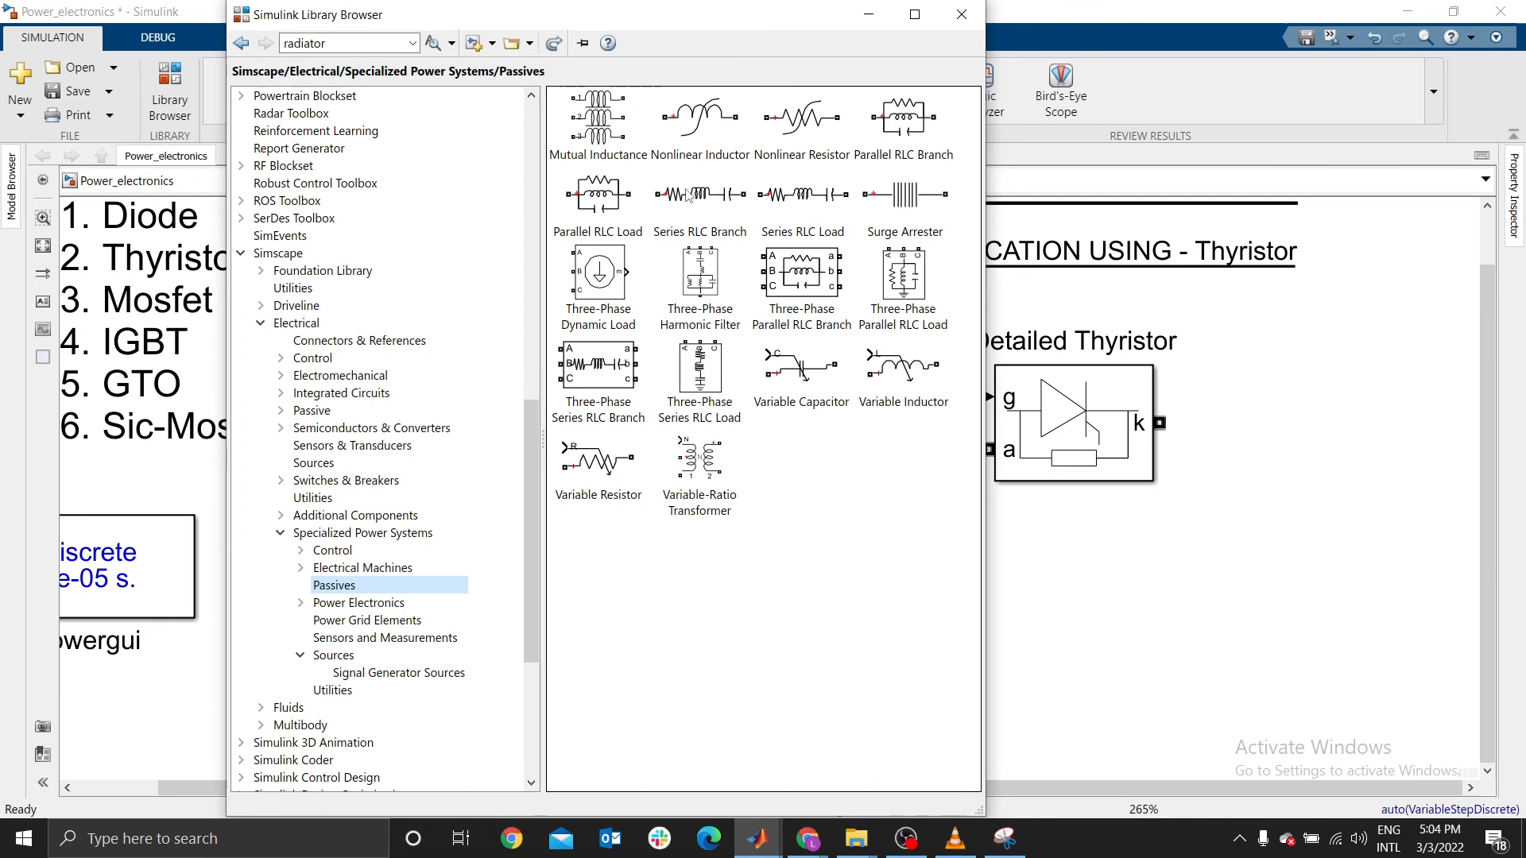
left_click_drag(708, 184, 1250, 566)
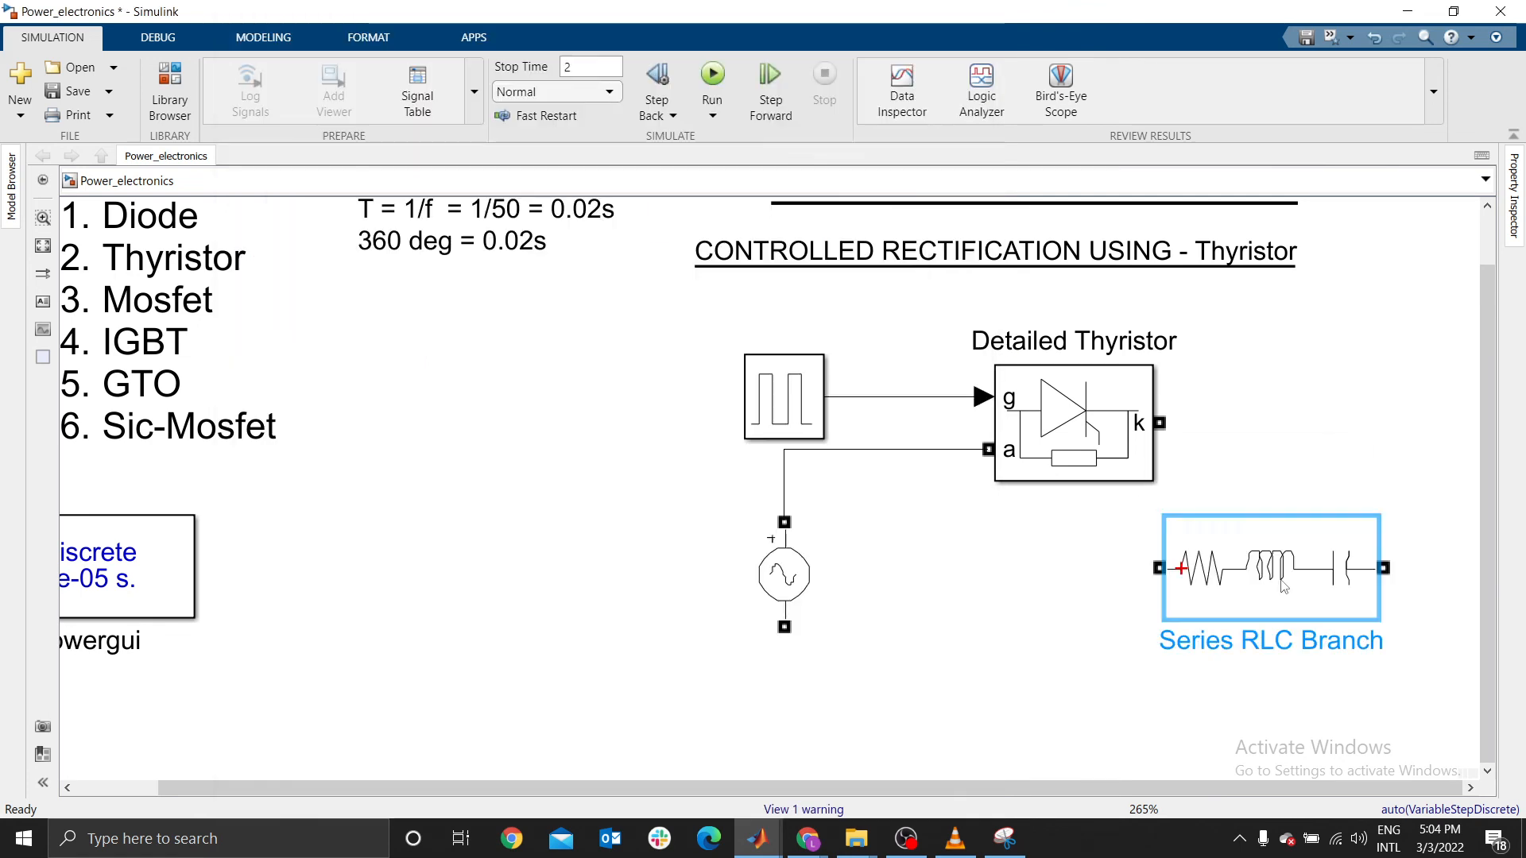
key("ctrl+r")
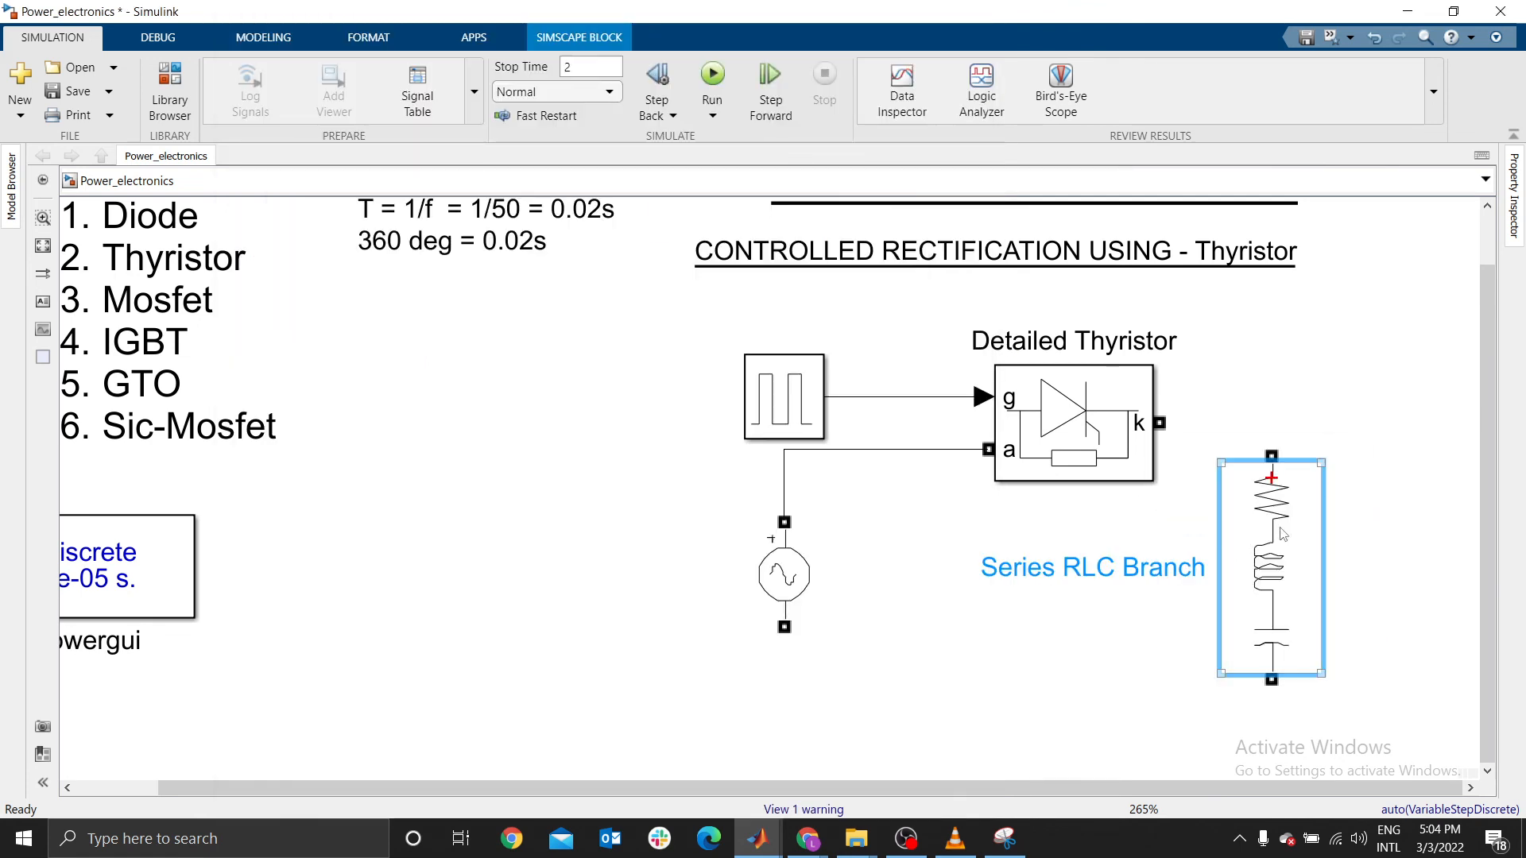
Set the Series RLC Branch's type to R with a resistance of 230/5 ohms and accept the parameters
double_click(1280, 534)
left_click(955, 474)
left_click(898, 500)
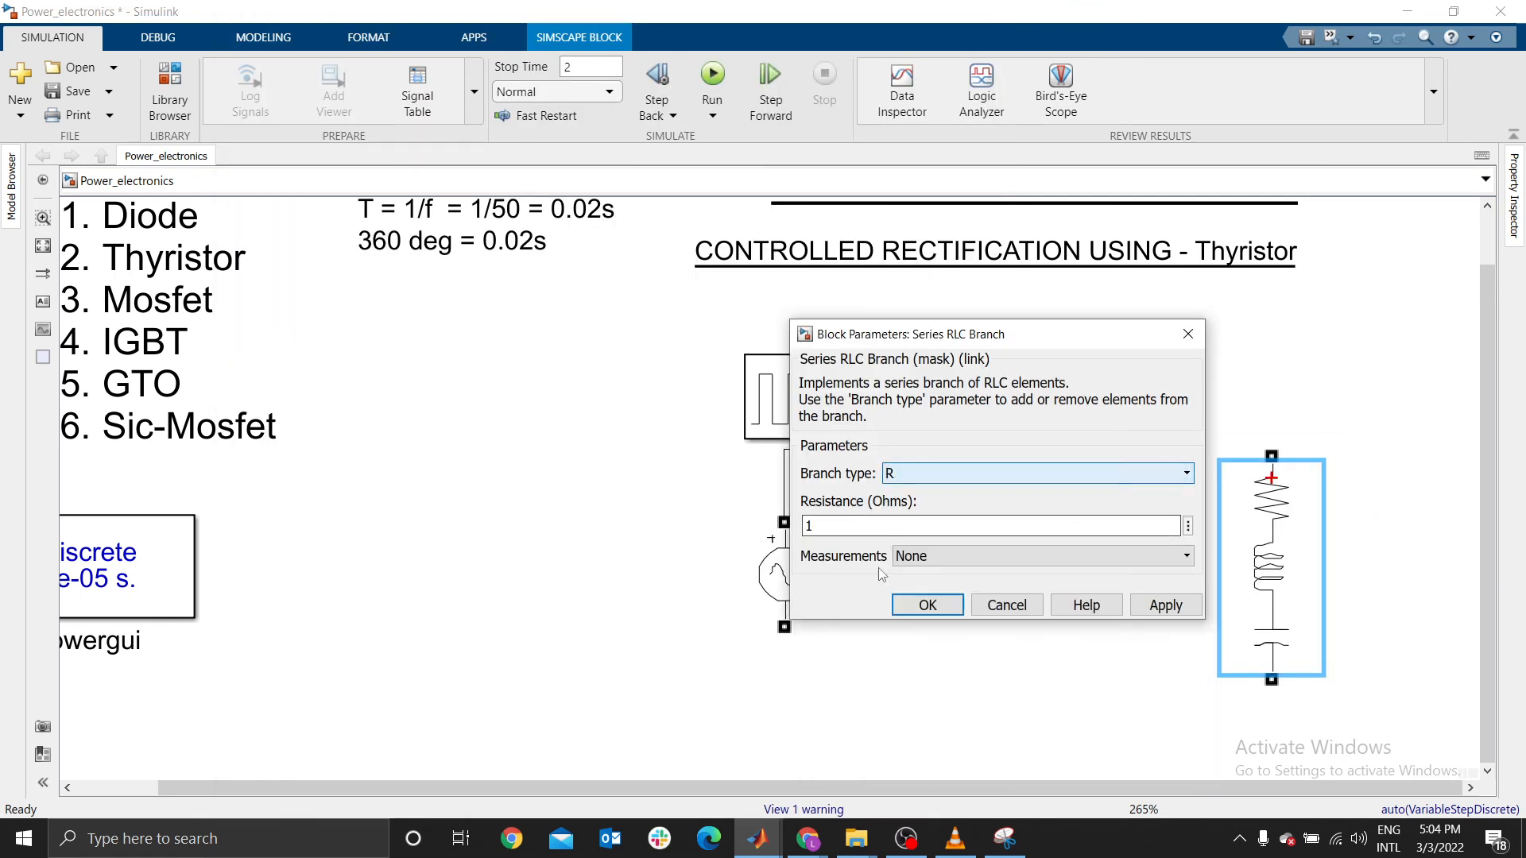
type("230/5")
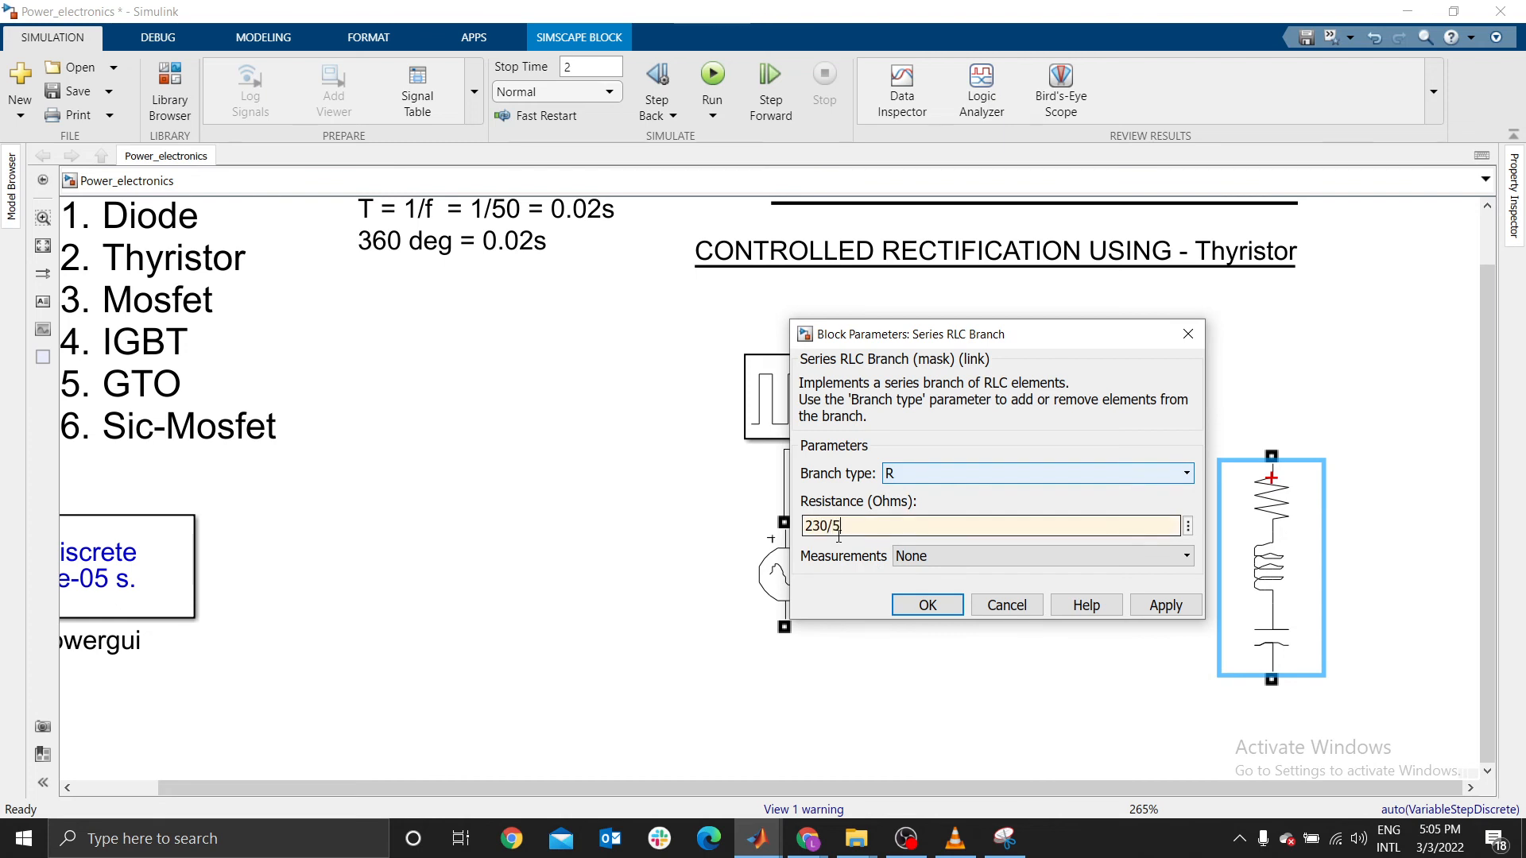
key("Return")
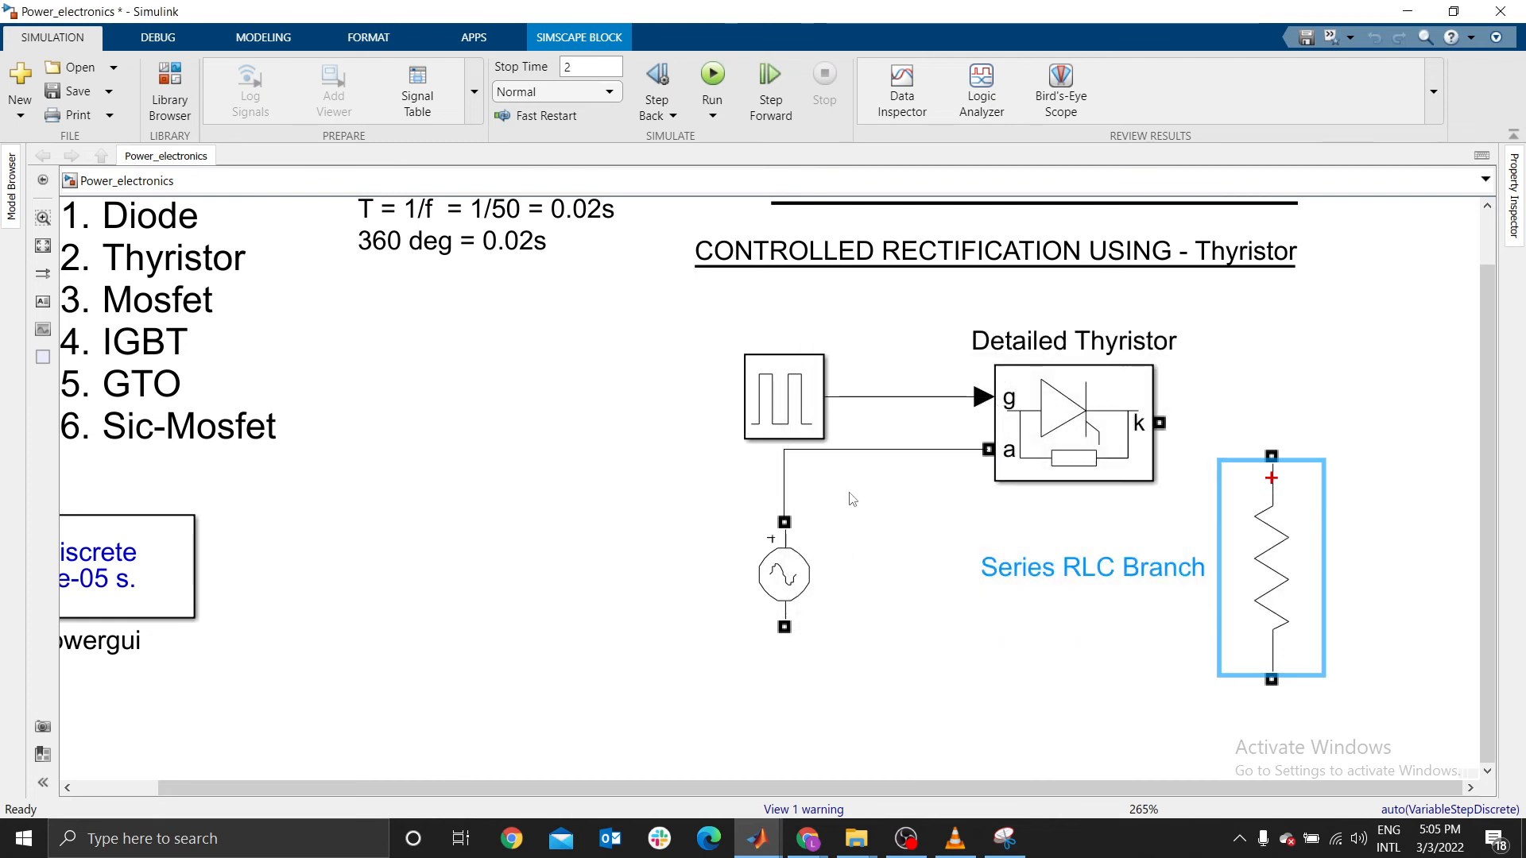
Move the resistor outward and wire it between the thyristor's cathode and the AC source's lower terminal, with the return wire routed lower
left_click_drag(1285, 560, 1350, 561)
mouse_move(1338, 456)
left_mouse_down()
mouse_move(1240, 350)
mouse_move(1160, 422)
left_mouse_up()
scroll(1169, 572, "down", 2)
scroll(1169, 572, "right", 2)
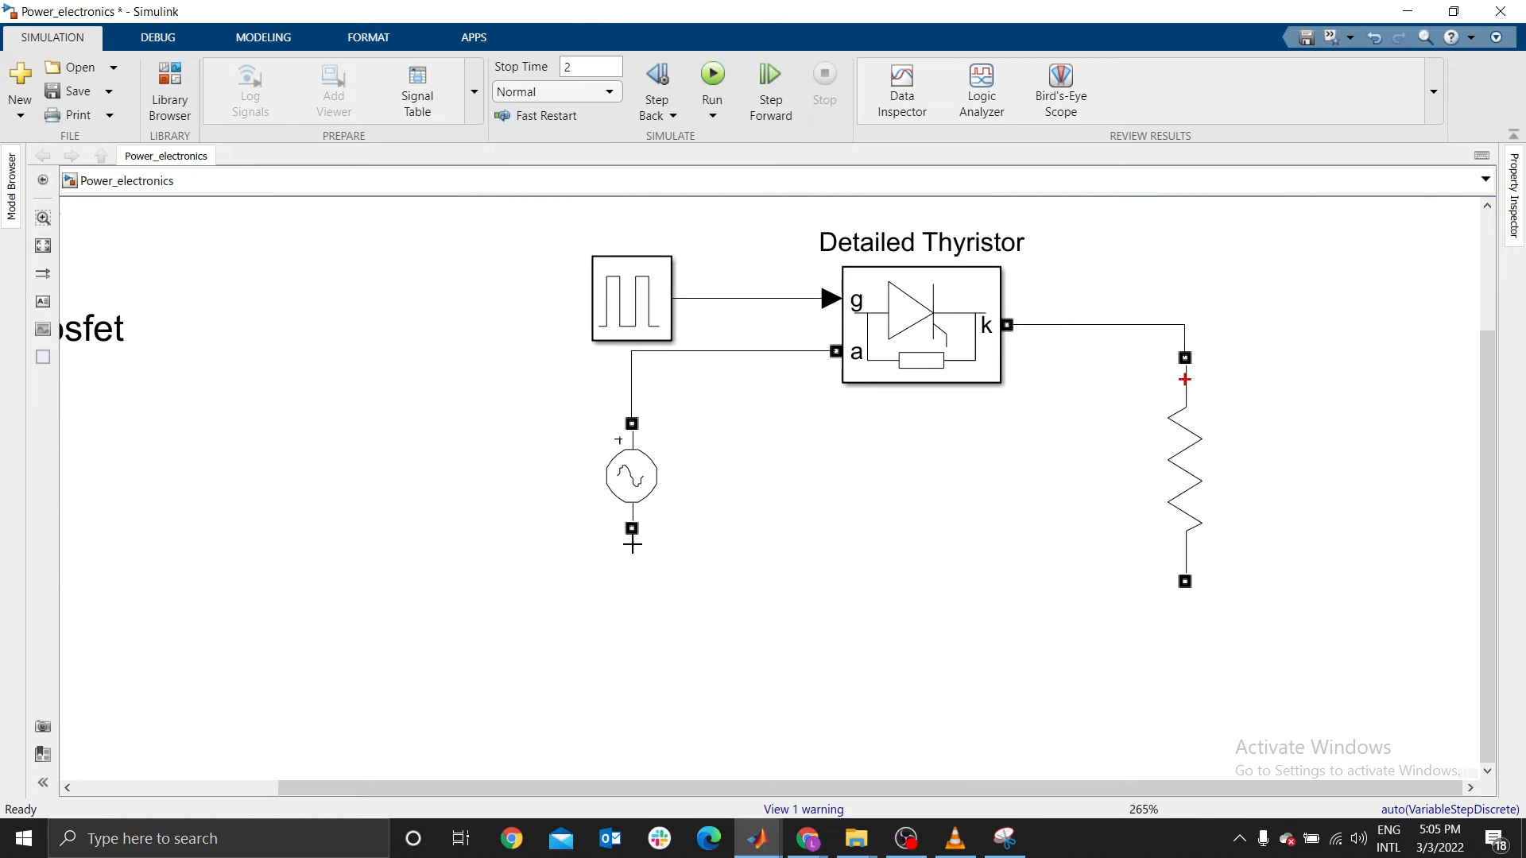
left_click_drag(631, 529, 1174, 593)
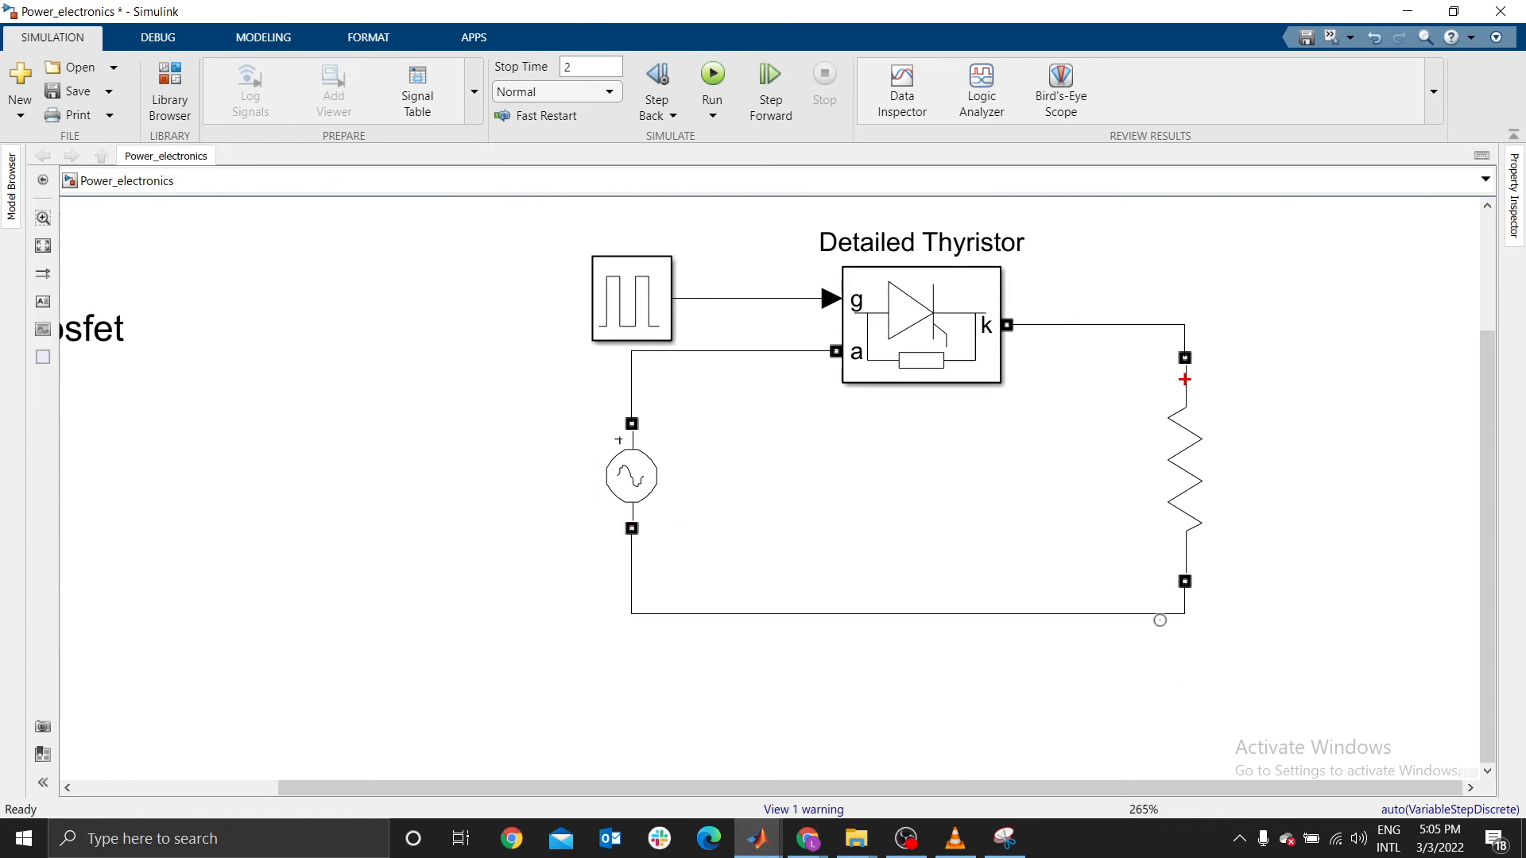
left_click_drag(1046, 616, 1041, 681)
left_click(797, 447)
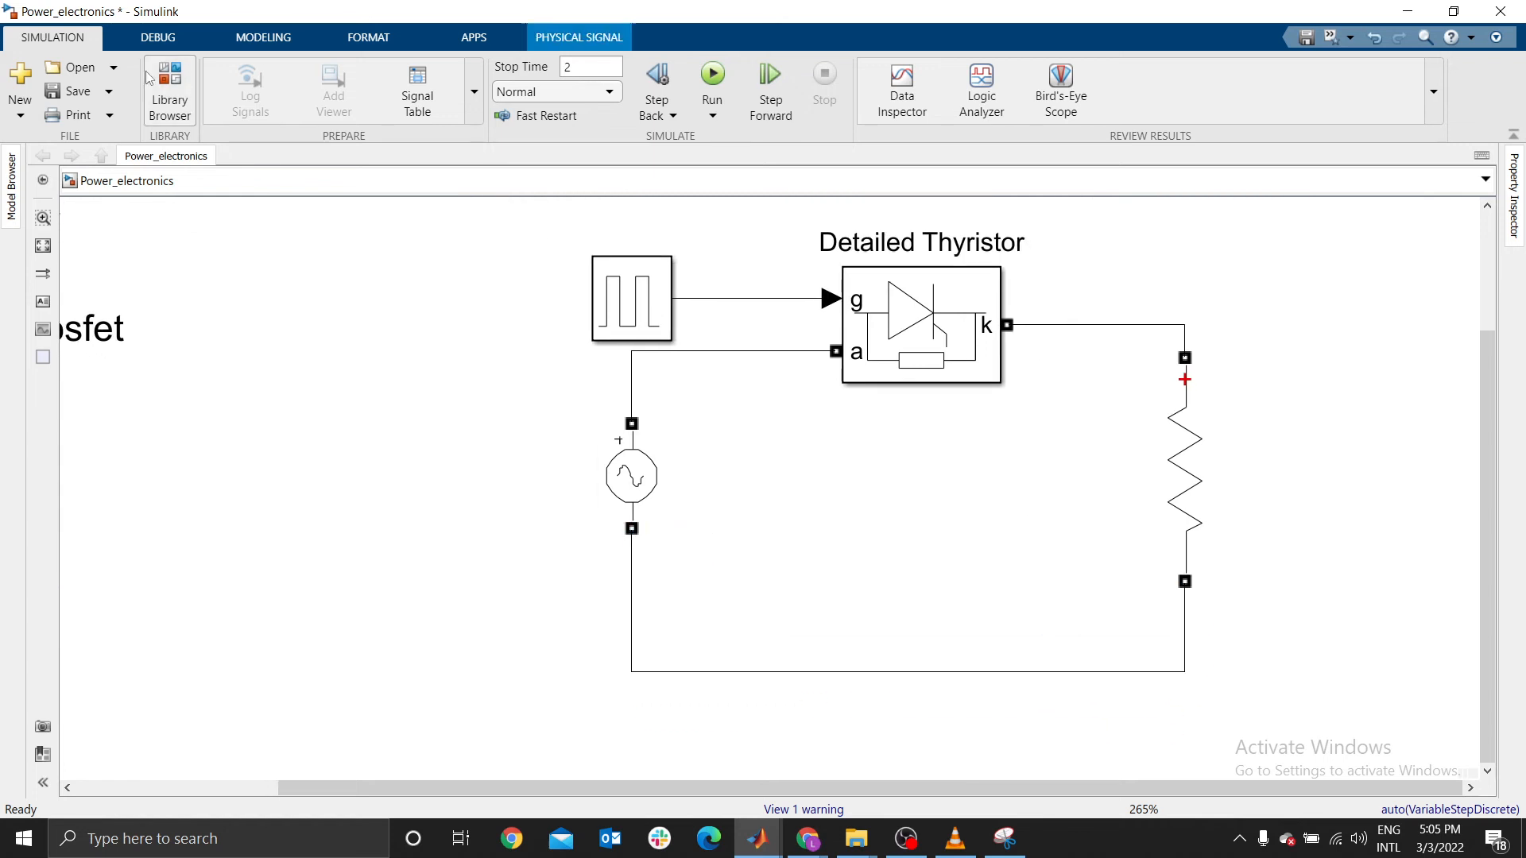
Add a Current Measurement and a Voltage Measurement block from the Specialized Power Systems sensors and measurements to the model
left_click(167, 78)
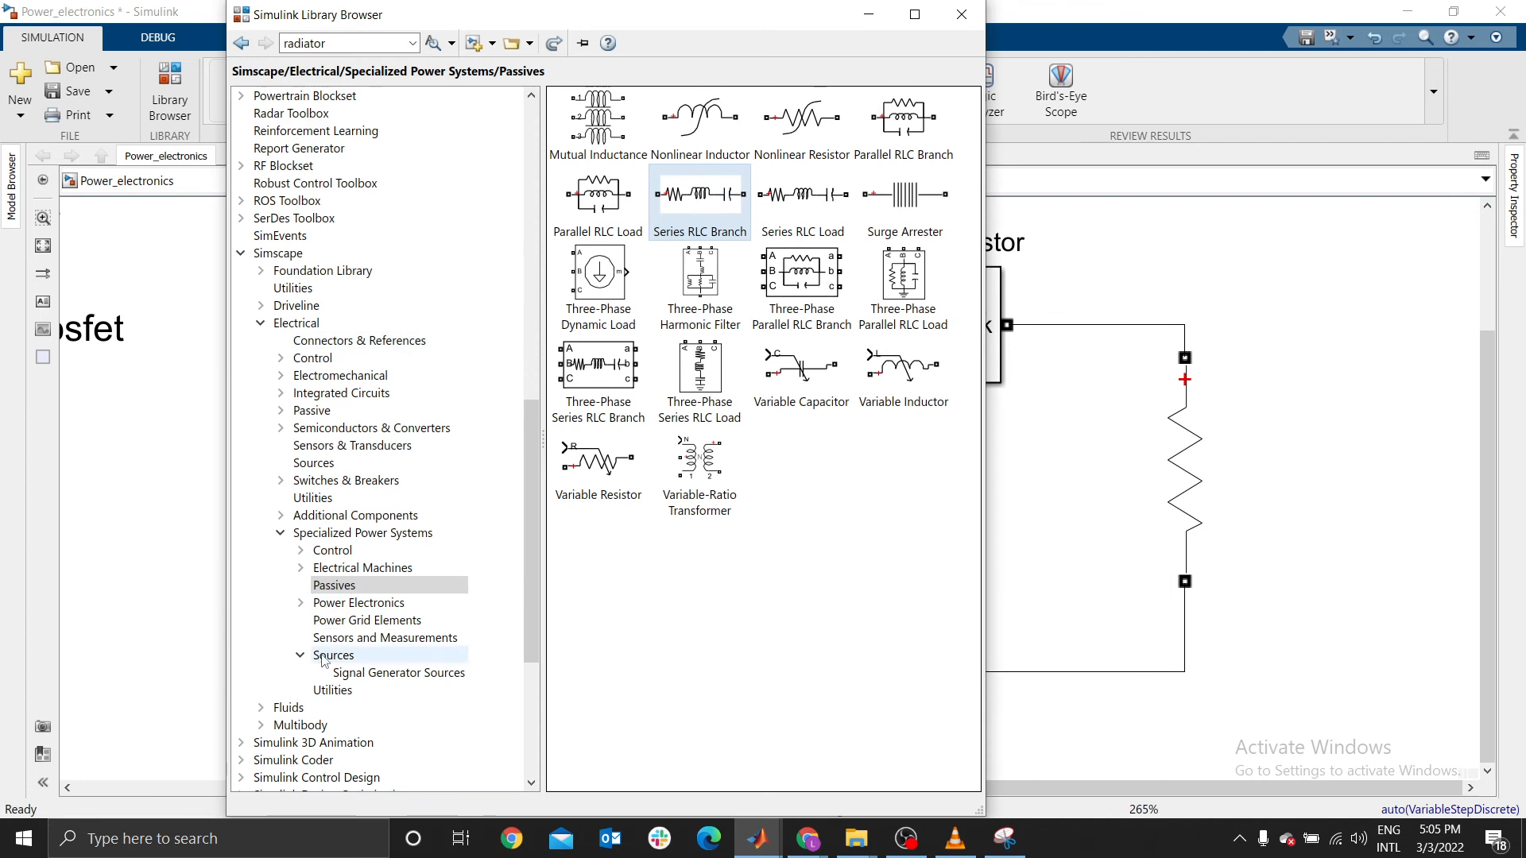
right_click(613, 133)
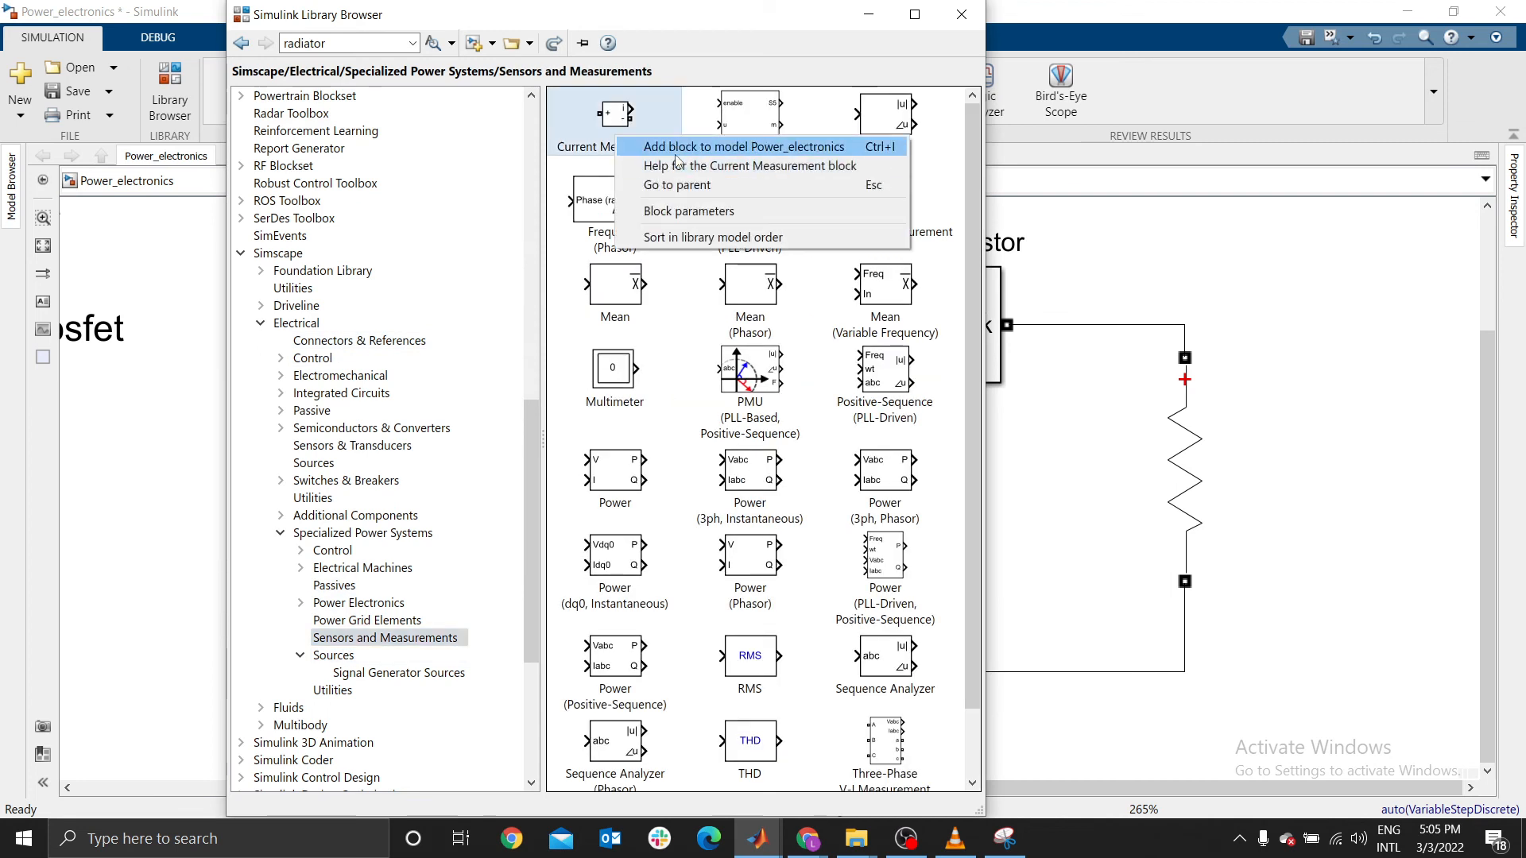
left_click(685, 256)
scroll(685, 256, "down", 1)
right_click(636, 759)
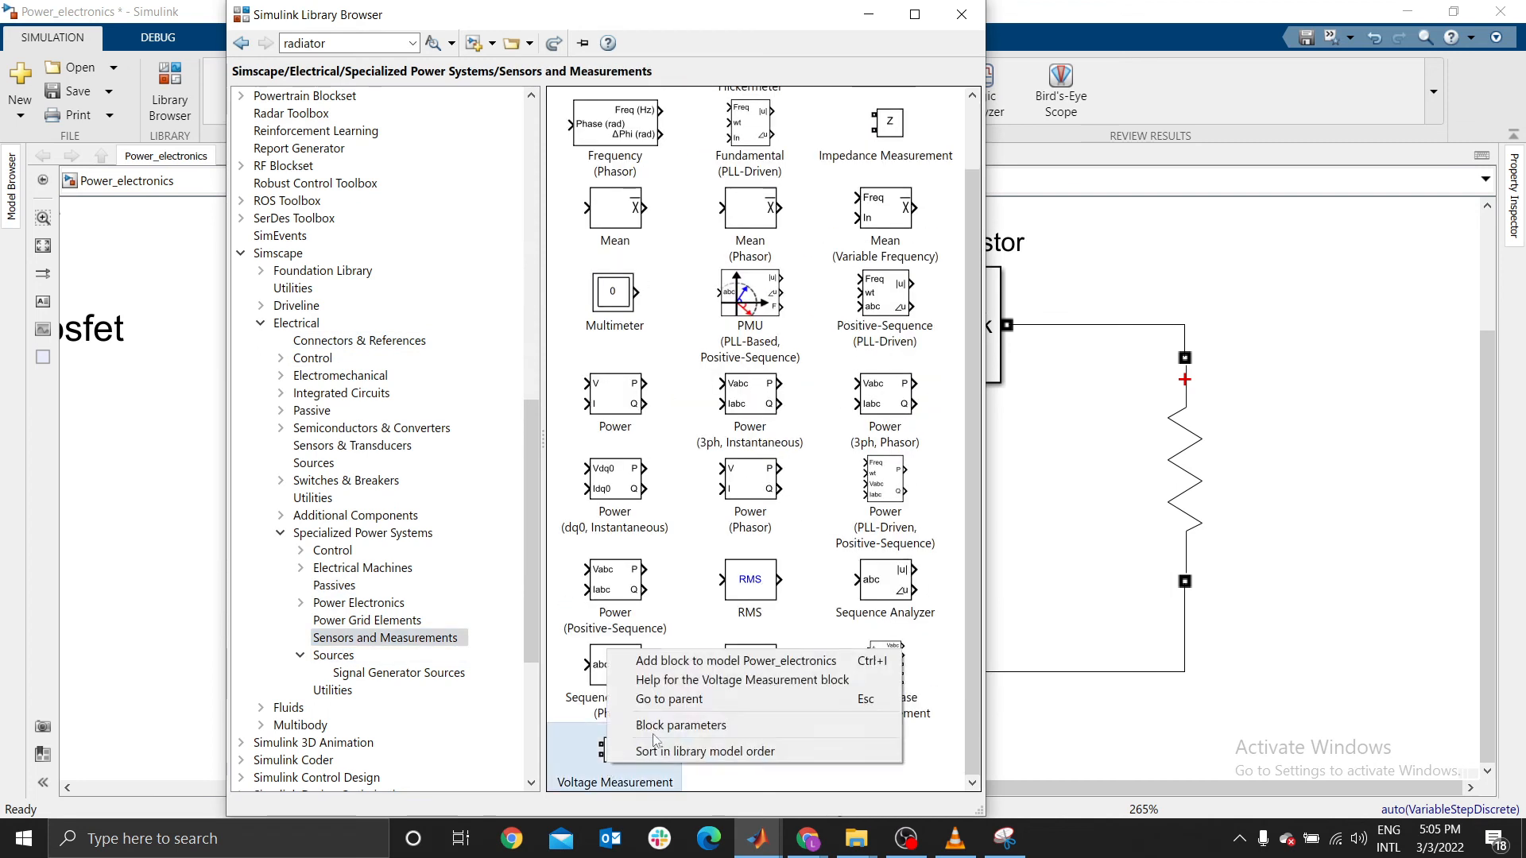
left_click(691, 663)
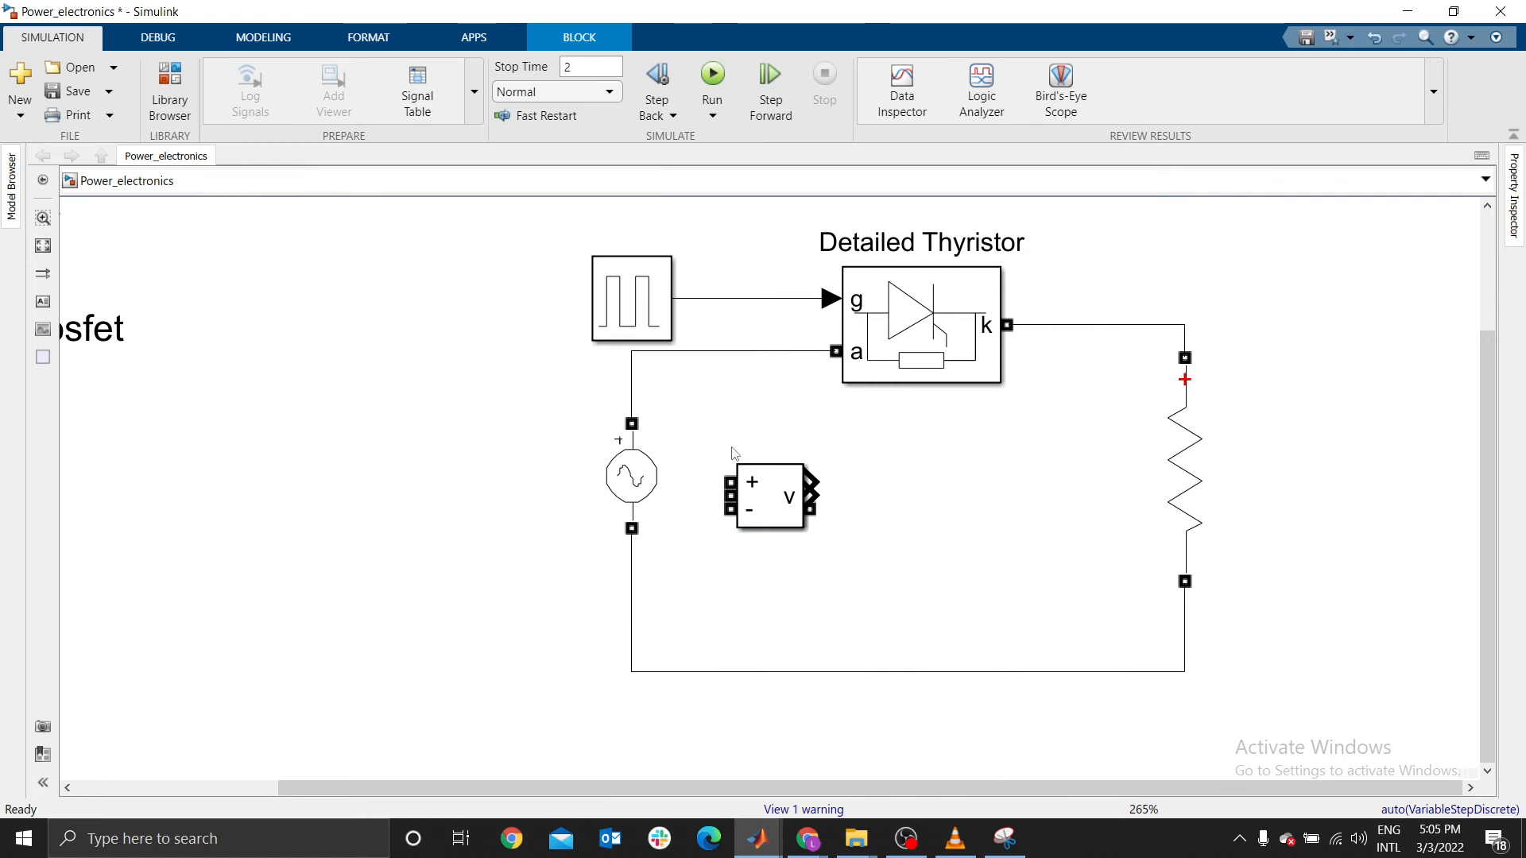
Connect the Voltage Measurement block across the resistor and place a copy of it beside the AC source
left_click_drag(772, 504, 1184, 326)
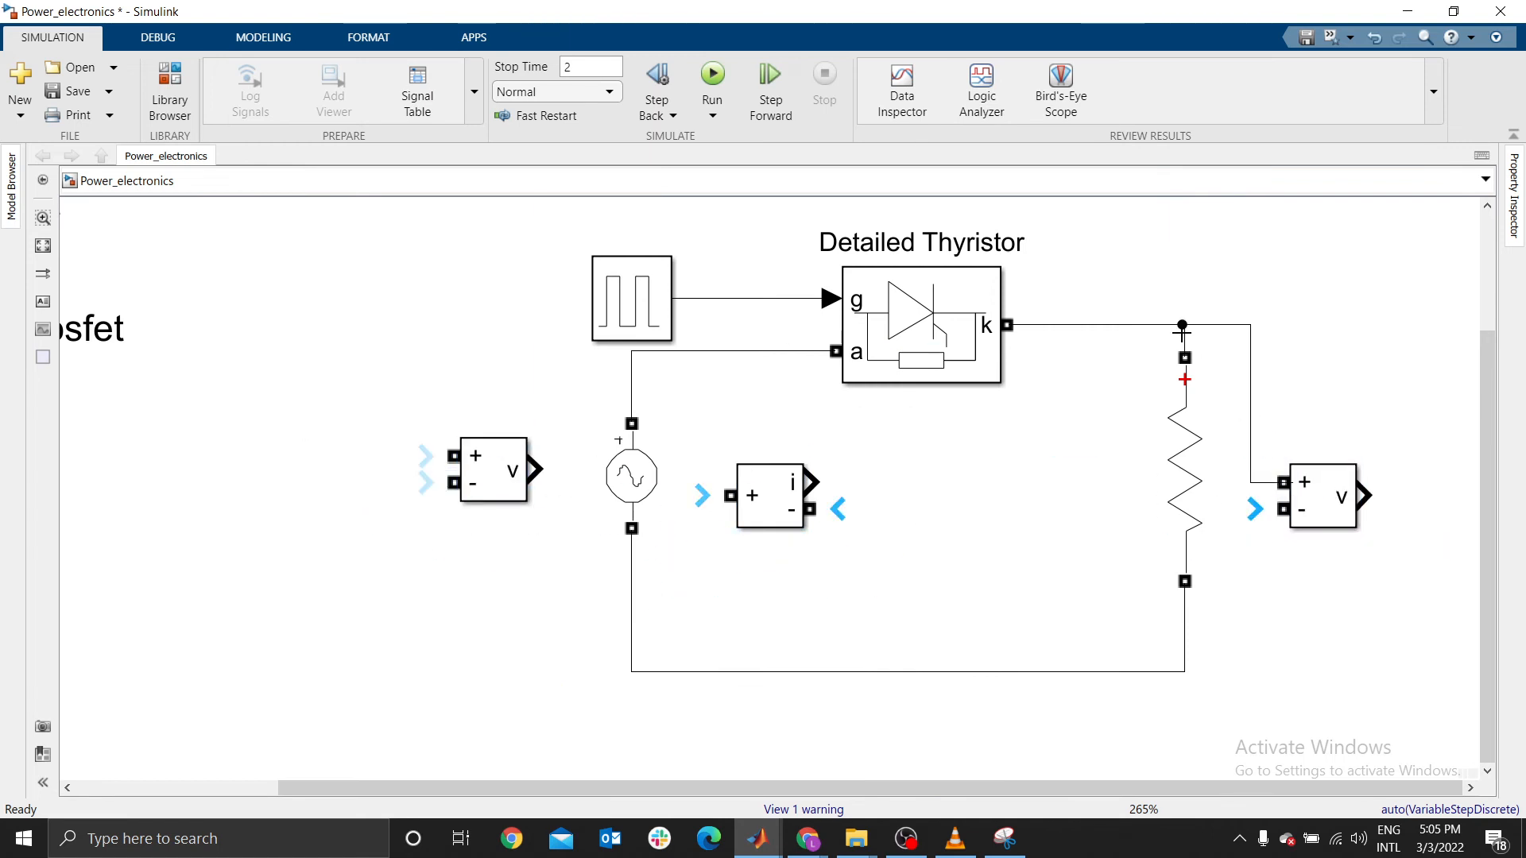
left_click_drag(1282, 508, 1184, 668)
Replace the wire between the thyristor's cathode and the resistor with the Current Measurement block connected in series
left_click(1105, 324)
key("Delete")
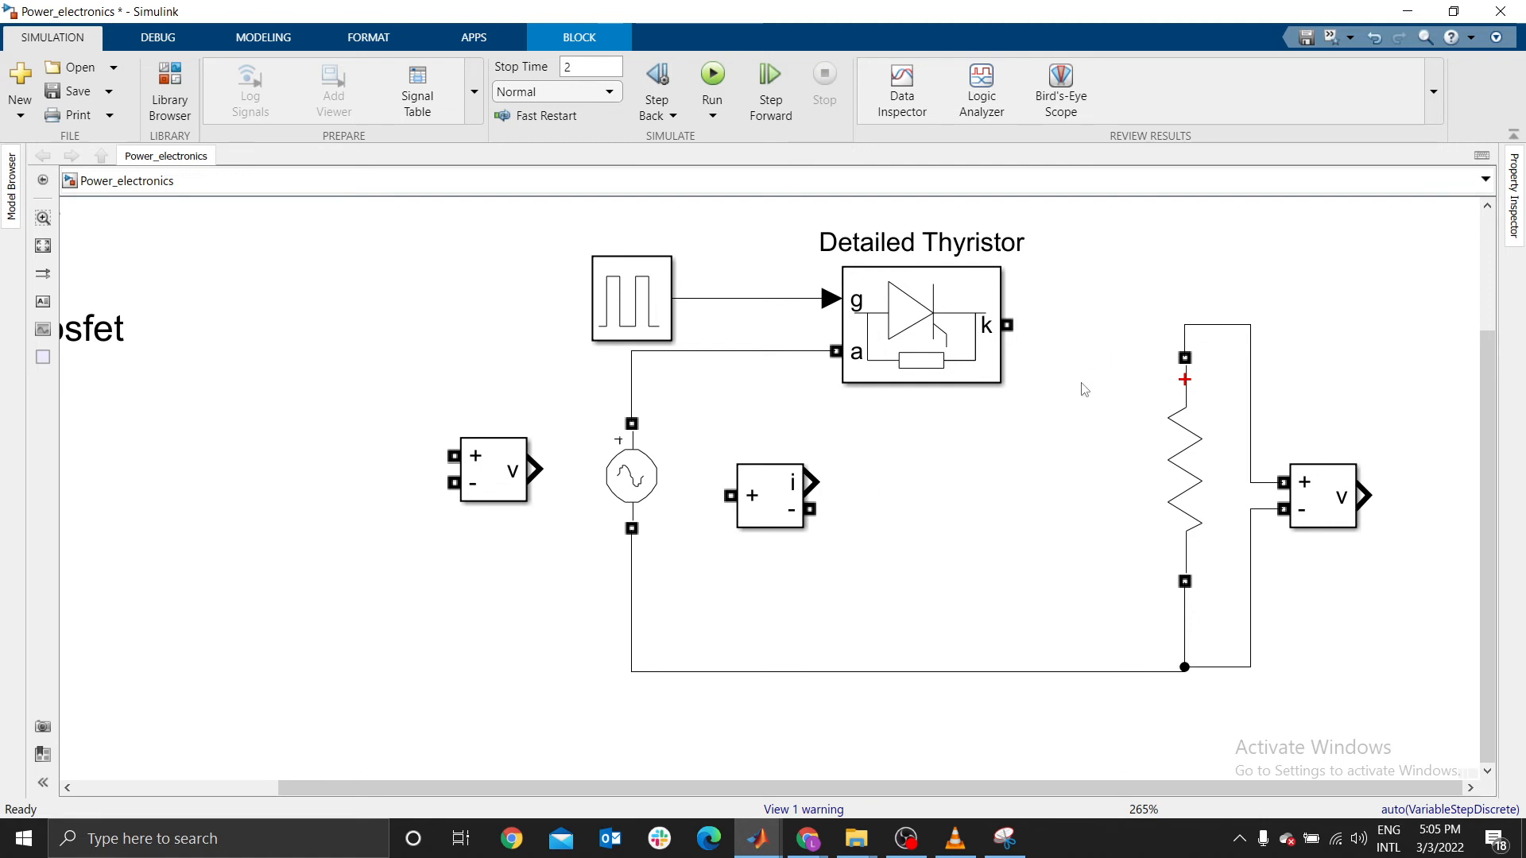
left_click_drag(784, 481, 1178, 329)
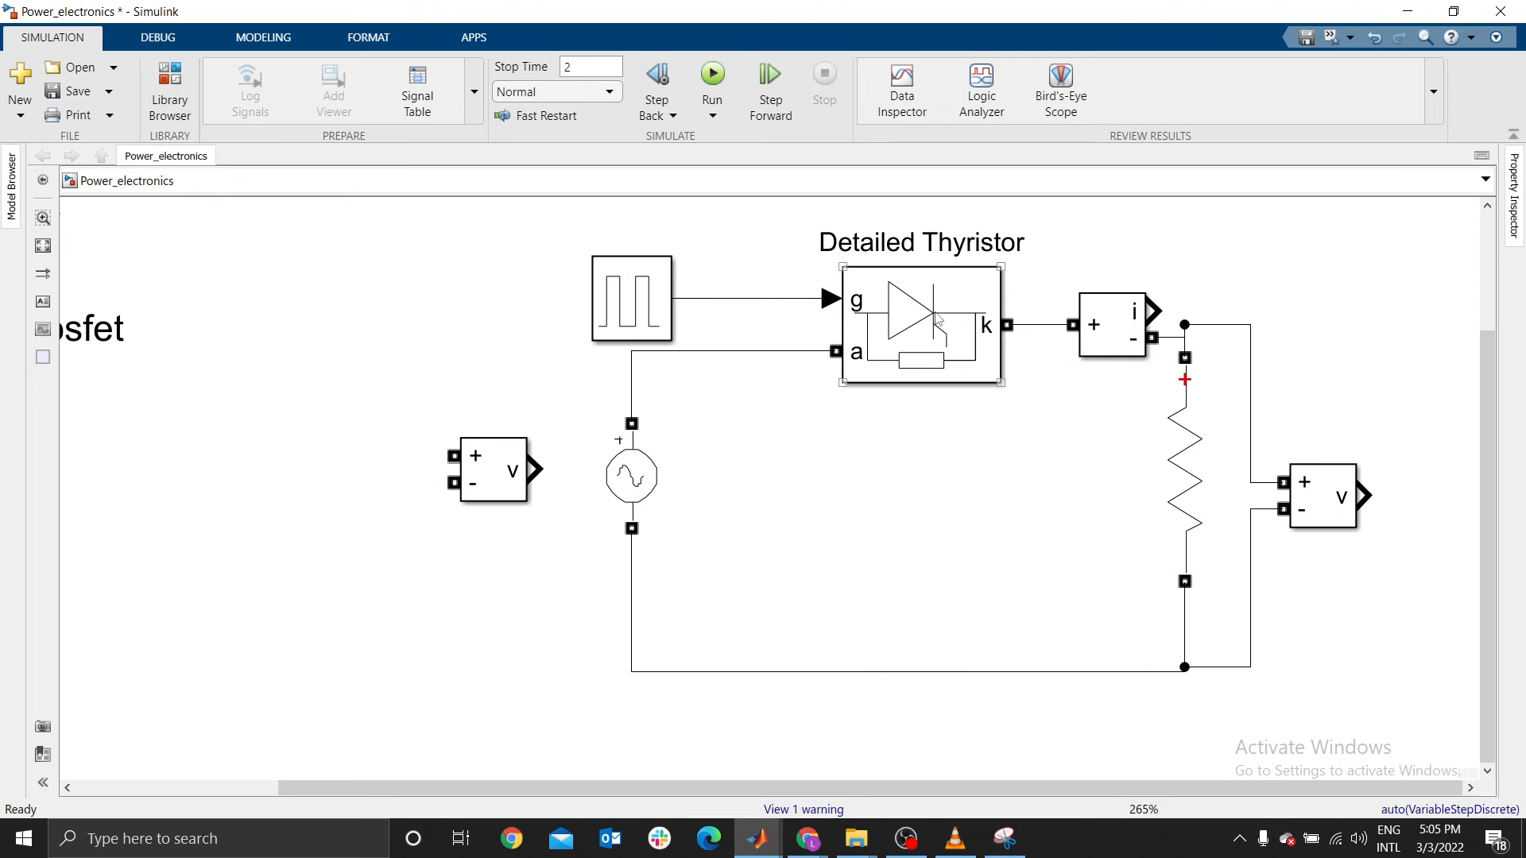
Shift the Detailed Thyristor, Current Measurement and Pulse Generator slightly higher so that their connecting wires run straight
left_click_drag(935, 311, 923, 285)
left_click_drag(1108, 326, 1108, 299)
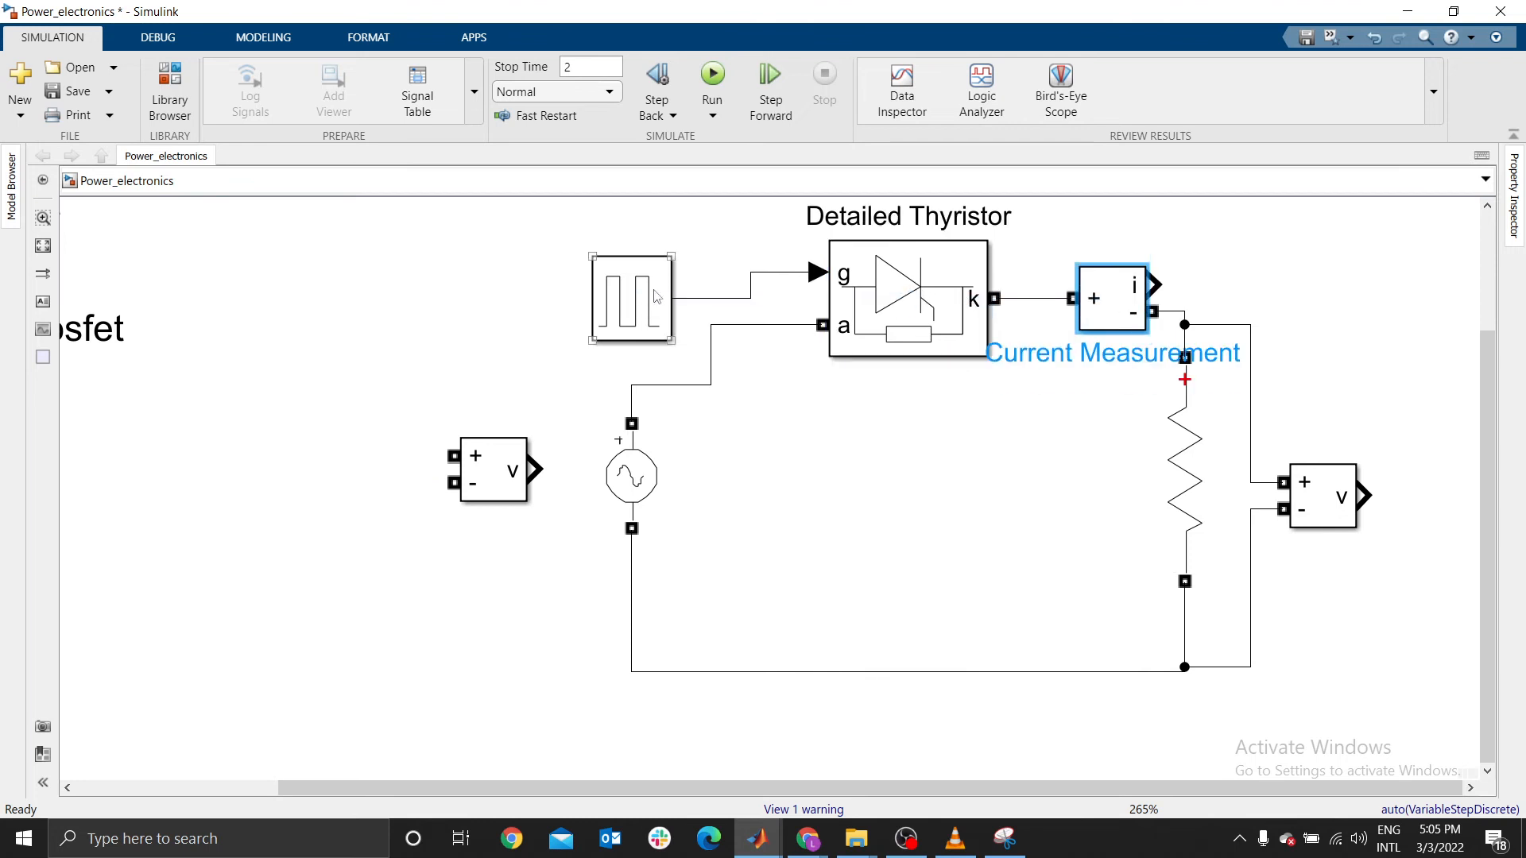
left_click_drag(651, 276, 652, 250)
left_click(1216, 271)
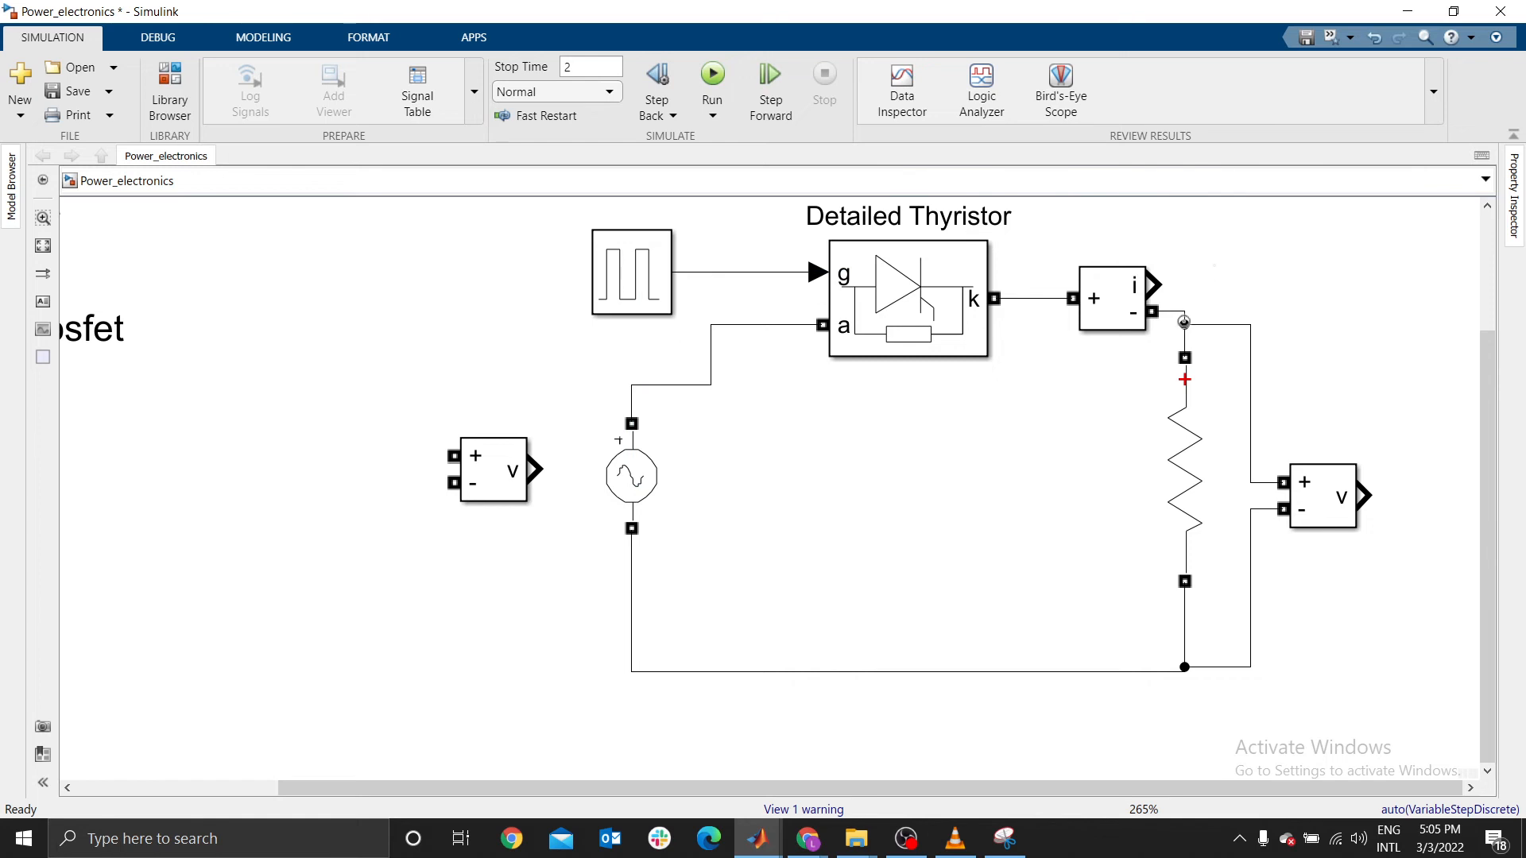
Straighten the junction wire above the resistor and move the load Voltage Measurement and the resistor farther from the thyristor
left_click_drag(1183, 324, 1180, 310)
left_click_drag(1321, 494, 1399, 494)
left_click(1216, 484)
left_click_drag(1216, 485, 1242, 484)
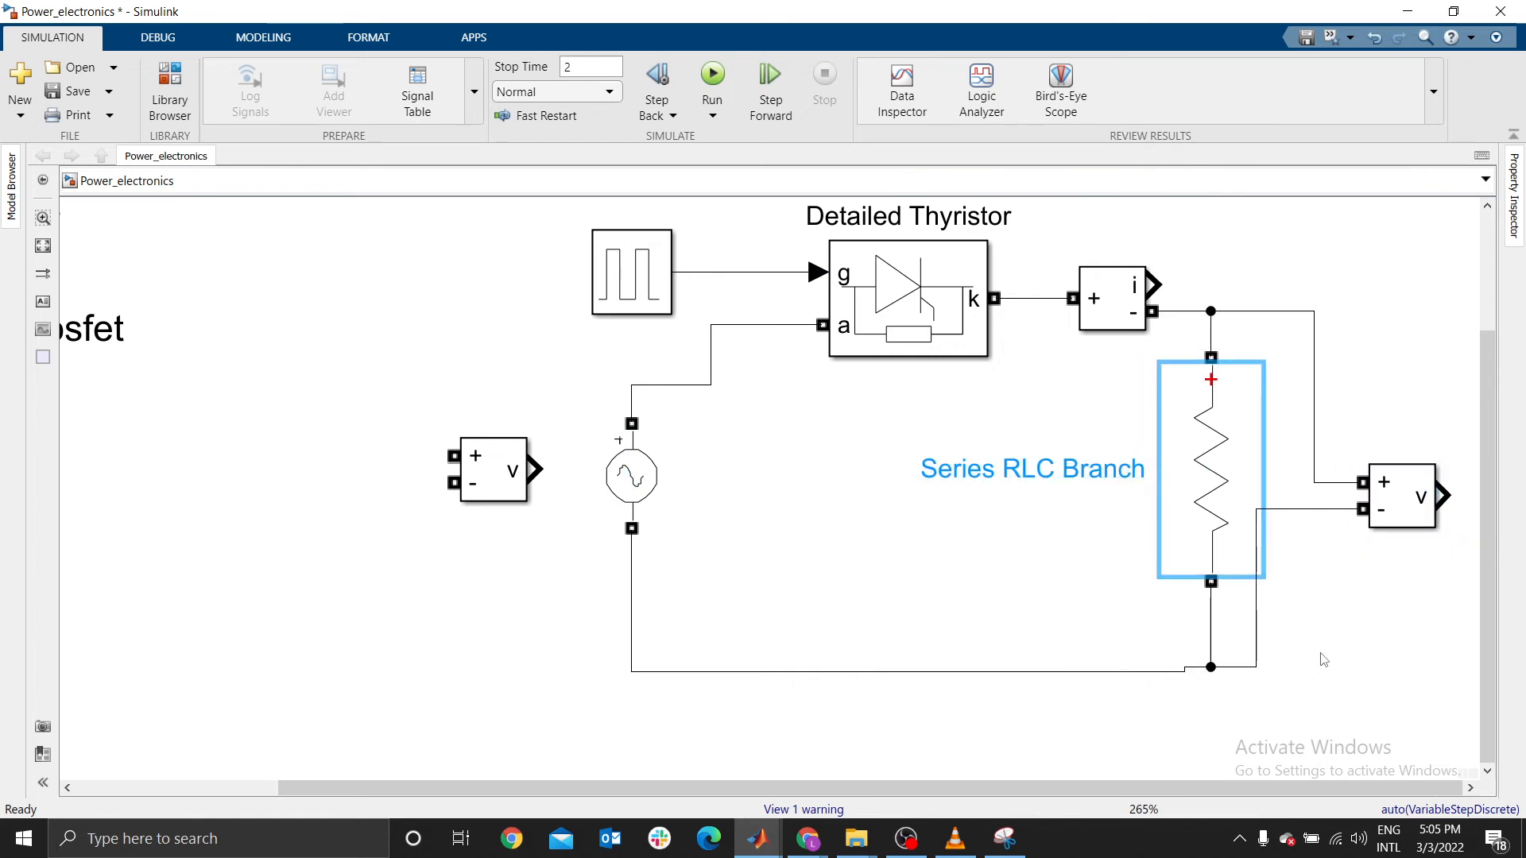
Move the spare Voltage Measurement inside the circuit loop, shift the Pulse Generator farther from the thyristor, and straighten the source-to-anode wire
left_click(490, 467)
left_click_drag(490, 468, 801, 511)
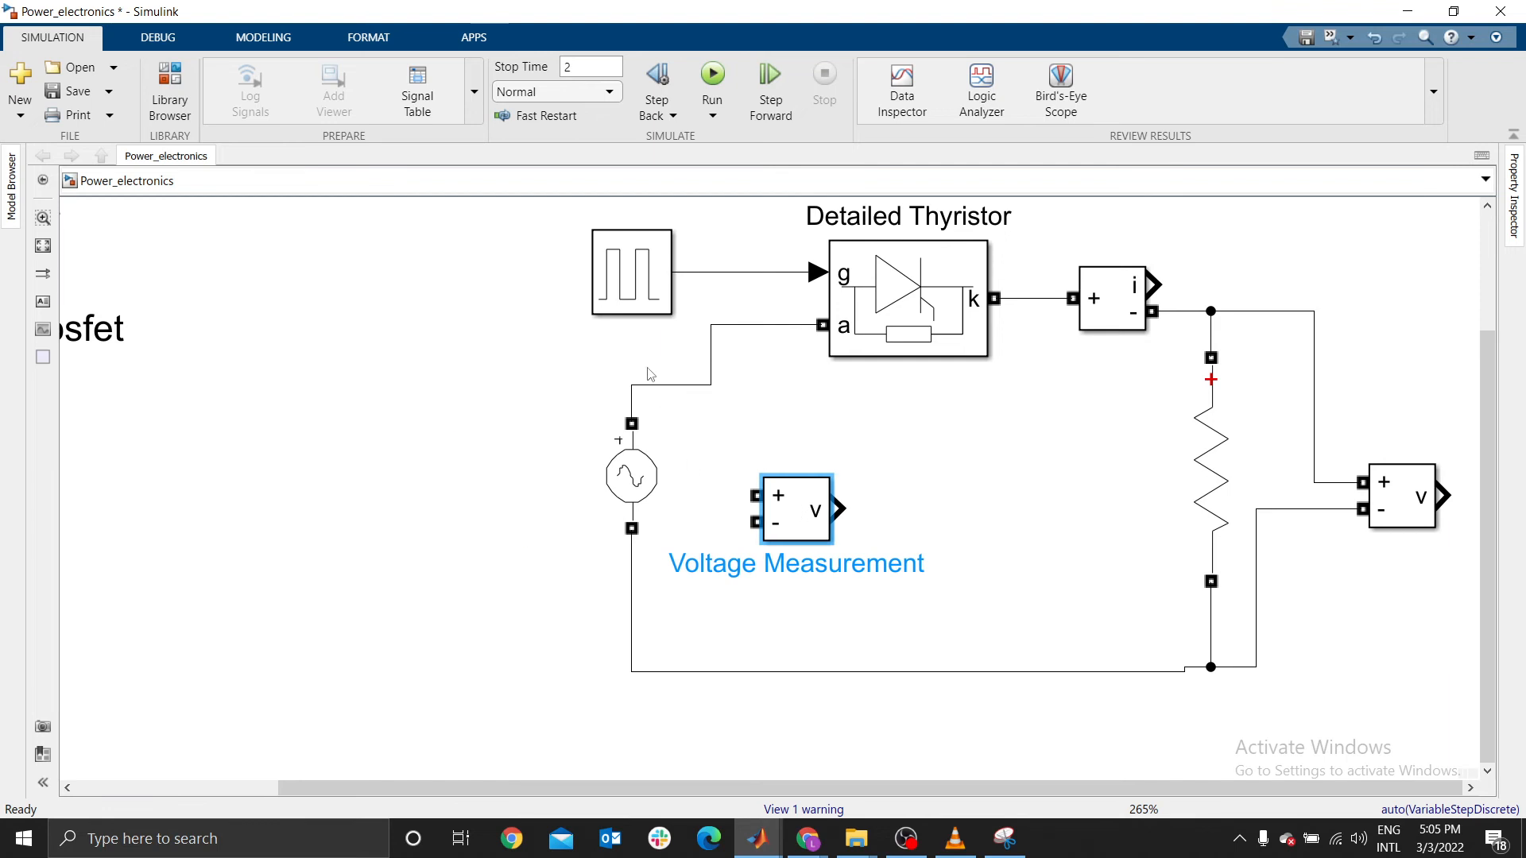
left_click_drag(666, 234, 507, 235)
left_click_drag(675, 385, 643, 334)
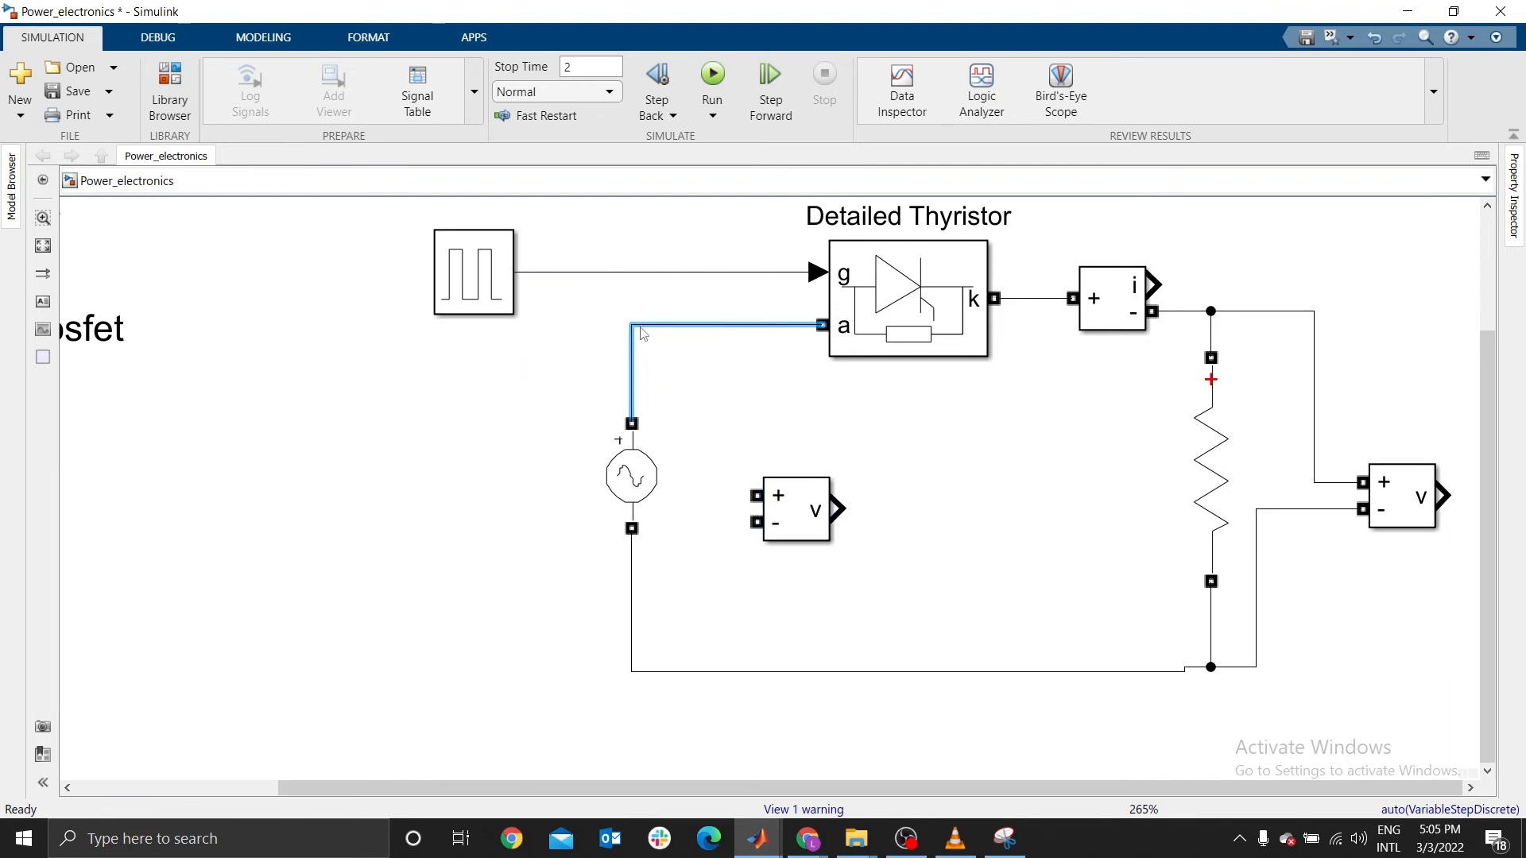
Connect the positive and negative terminals of the spare Voltage Measurement across the AC source
mouse_move(755, 496)
left_mouse_down()
mouse_move(699, 415)
mouse_move(632, 391)
left_mouse_up()
left_click_drag(756, 522, 631, 620)
left_click_drag(1096, 524, 949, 540)
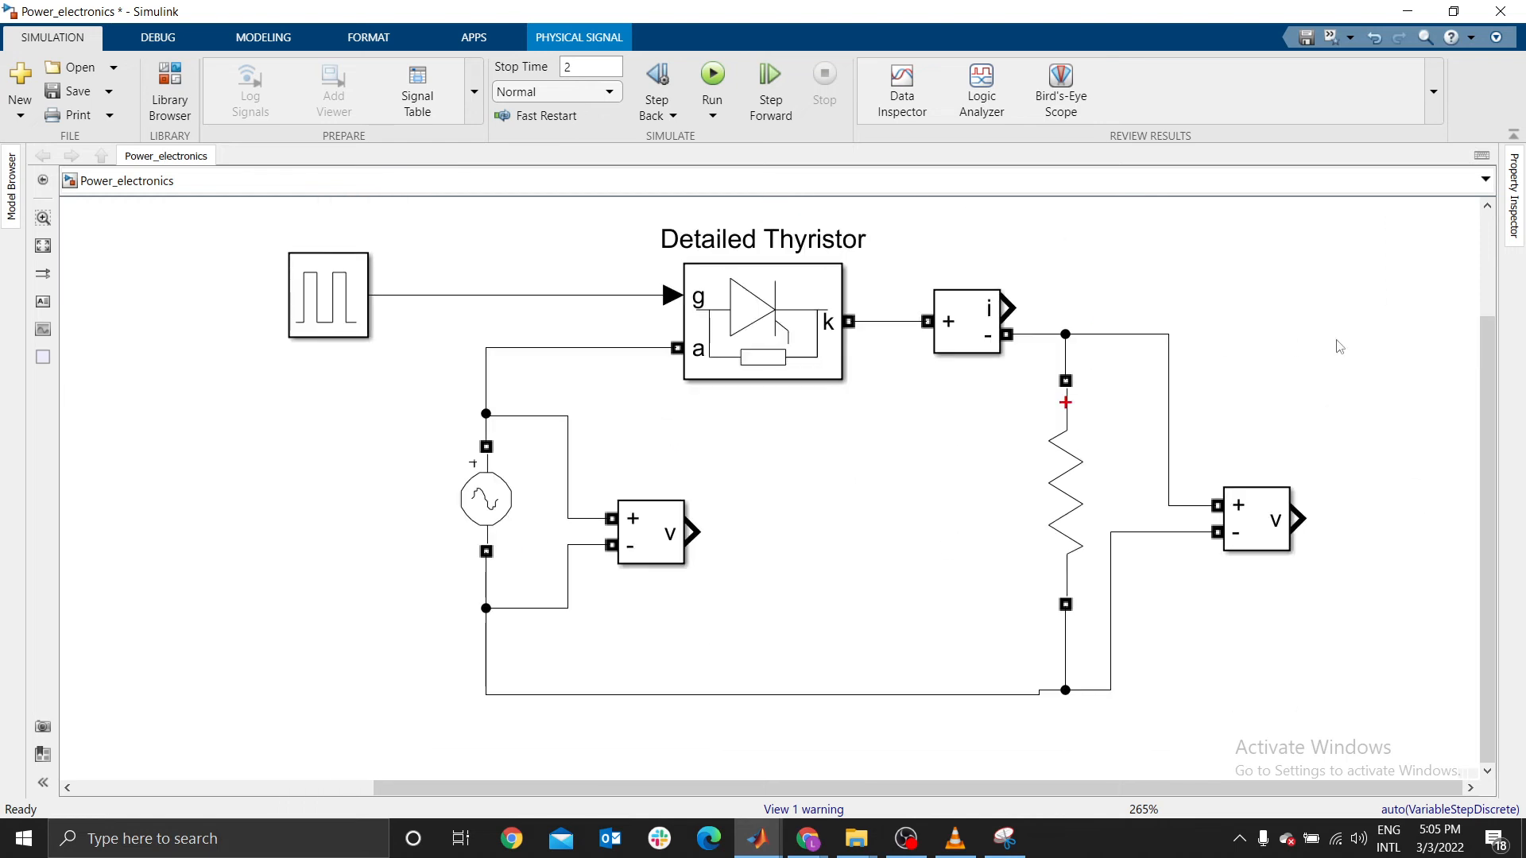
Add a Simulink Sinks Scope block beyond the load side, above the load Voltage Measurement
type("pe")
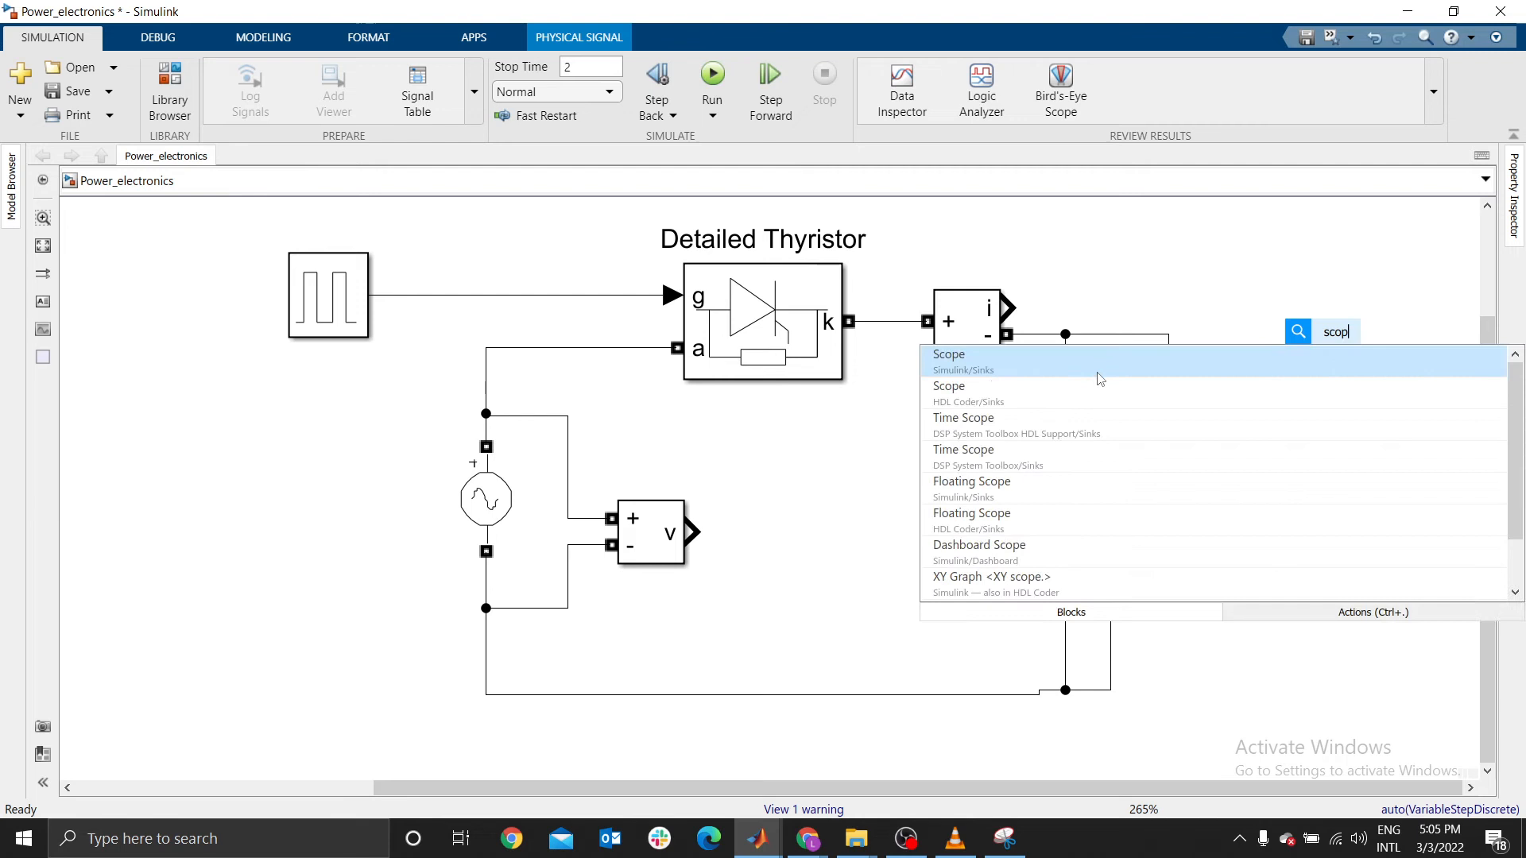
key("Return")
left_click_drag(1360, 352, 1426, 405)
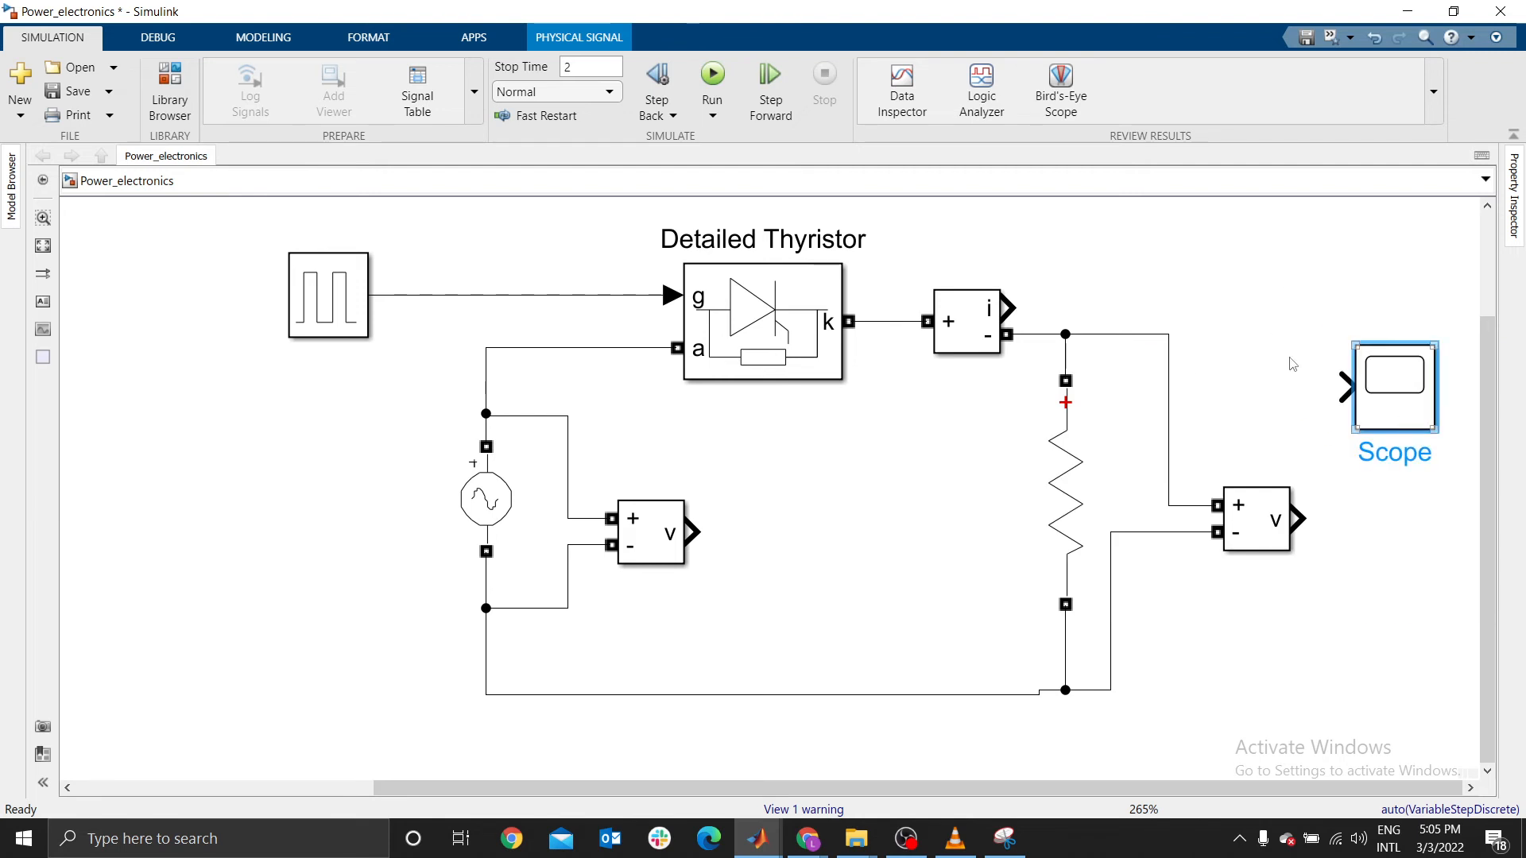
left_click(1281, 349)
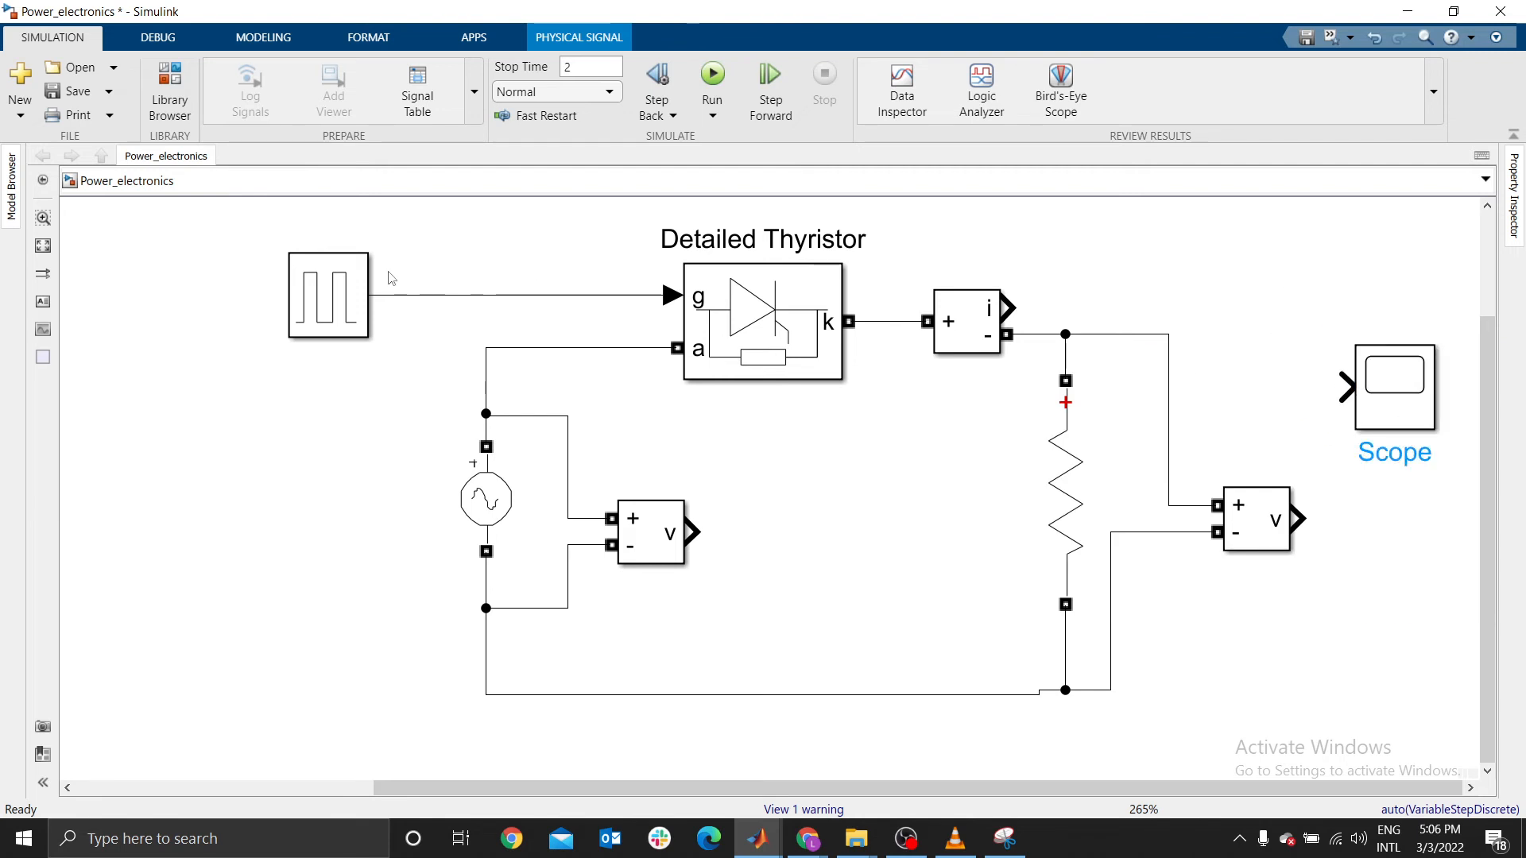
Branch the gate pulse signal to the Scope's first input and connect the Current Measurement output to its second input
left_click_drag(494, 295, 1389, 326)
left_click(1302, 402)
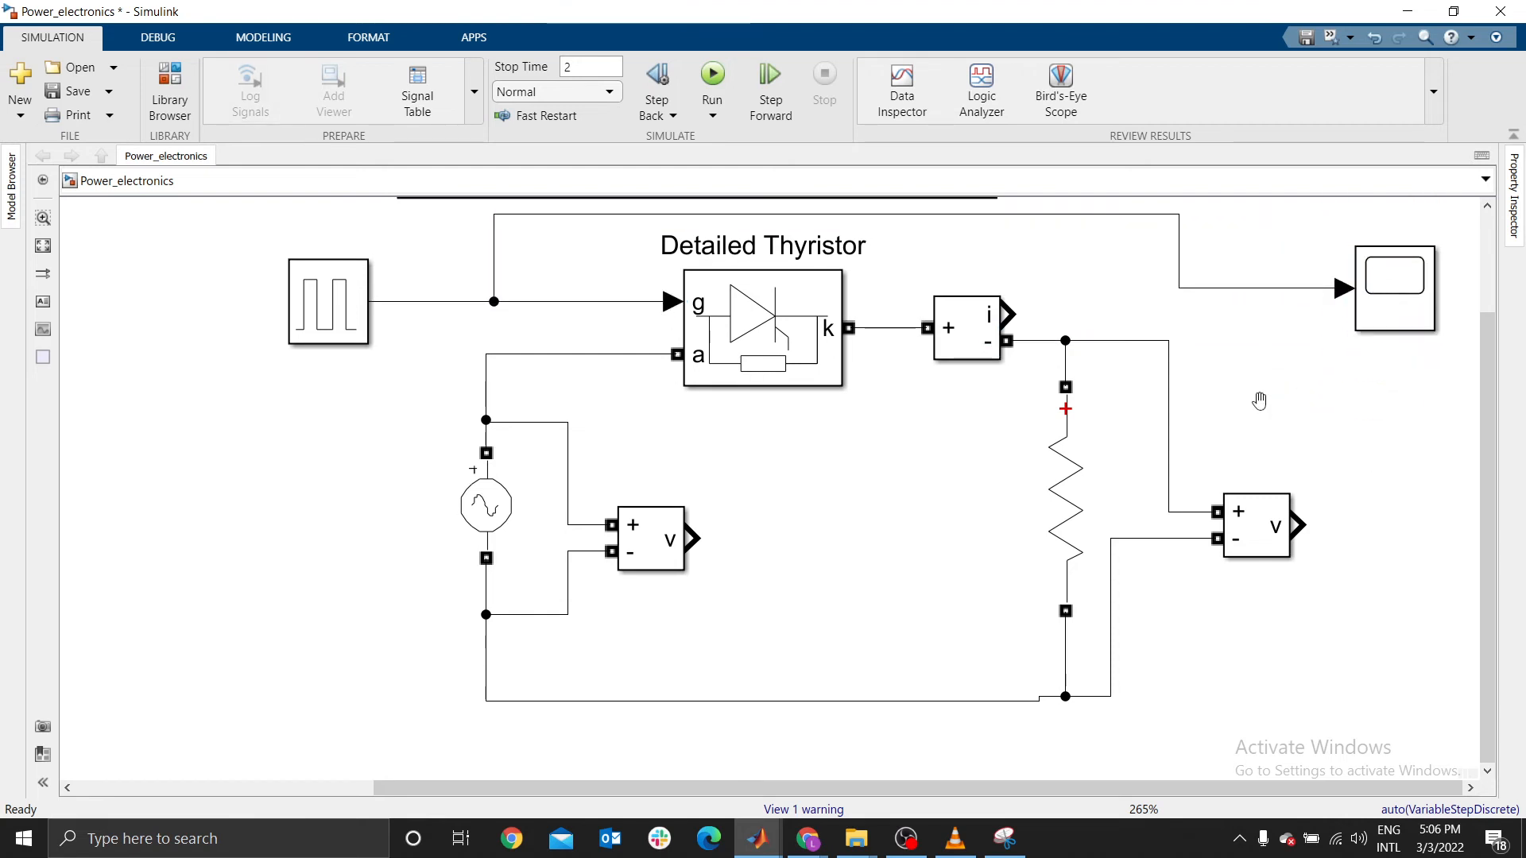
key("space")
scroll(1254, 439, "up", 2)
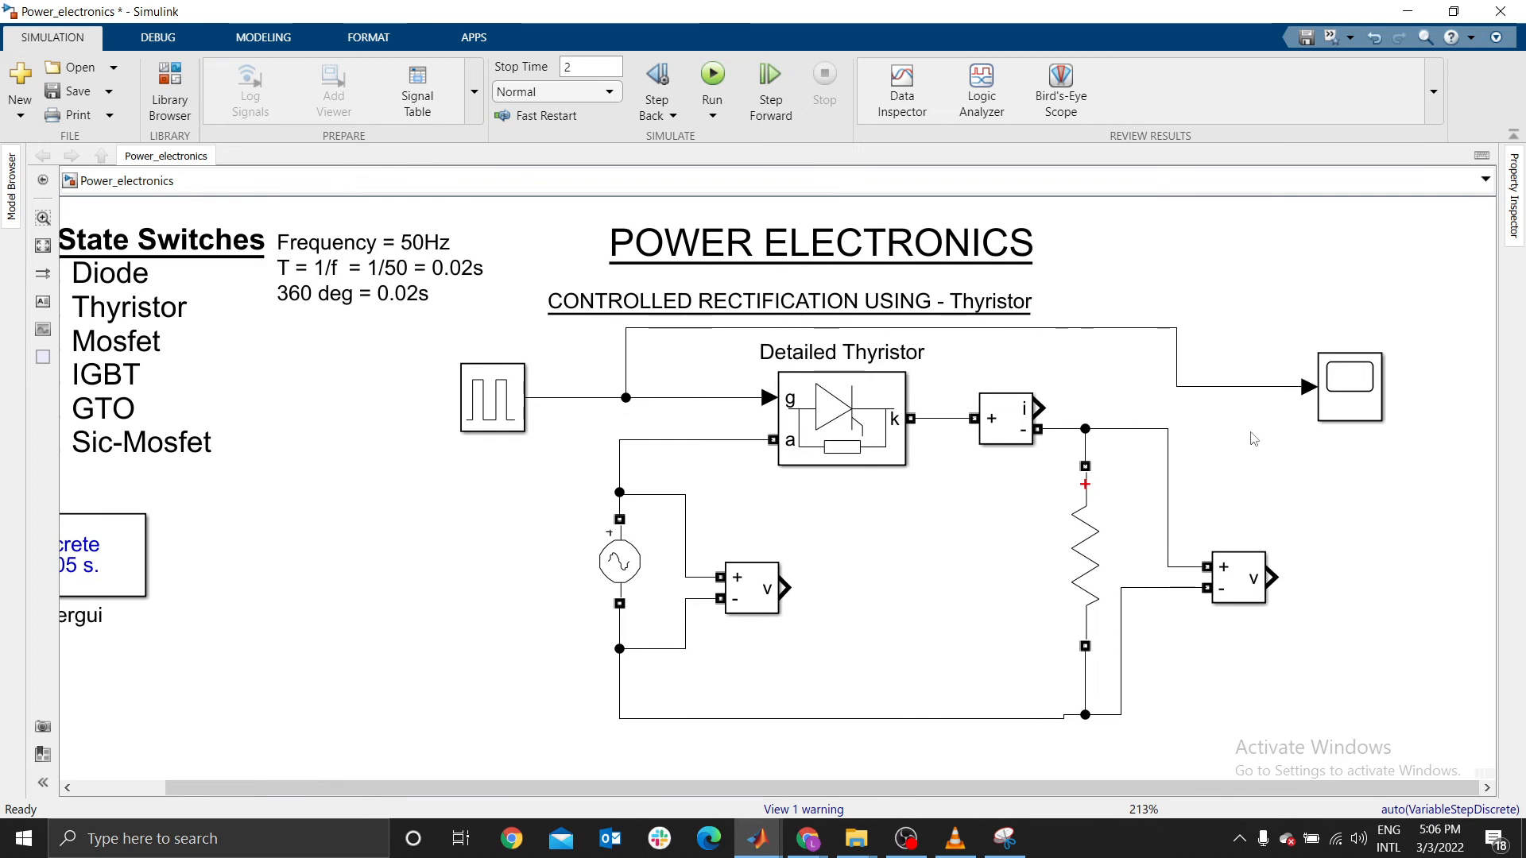
left_click_drag(1438, 442, 1435, 387)
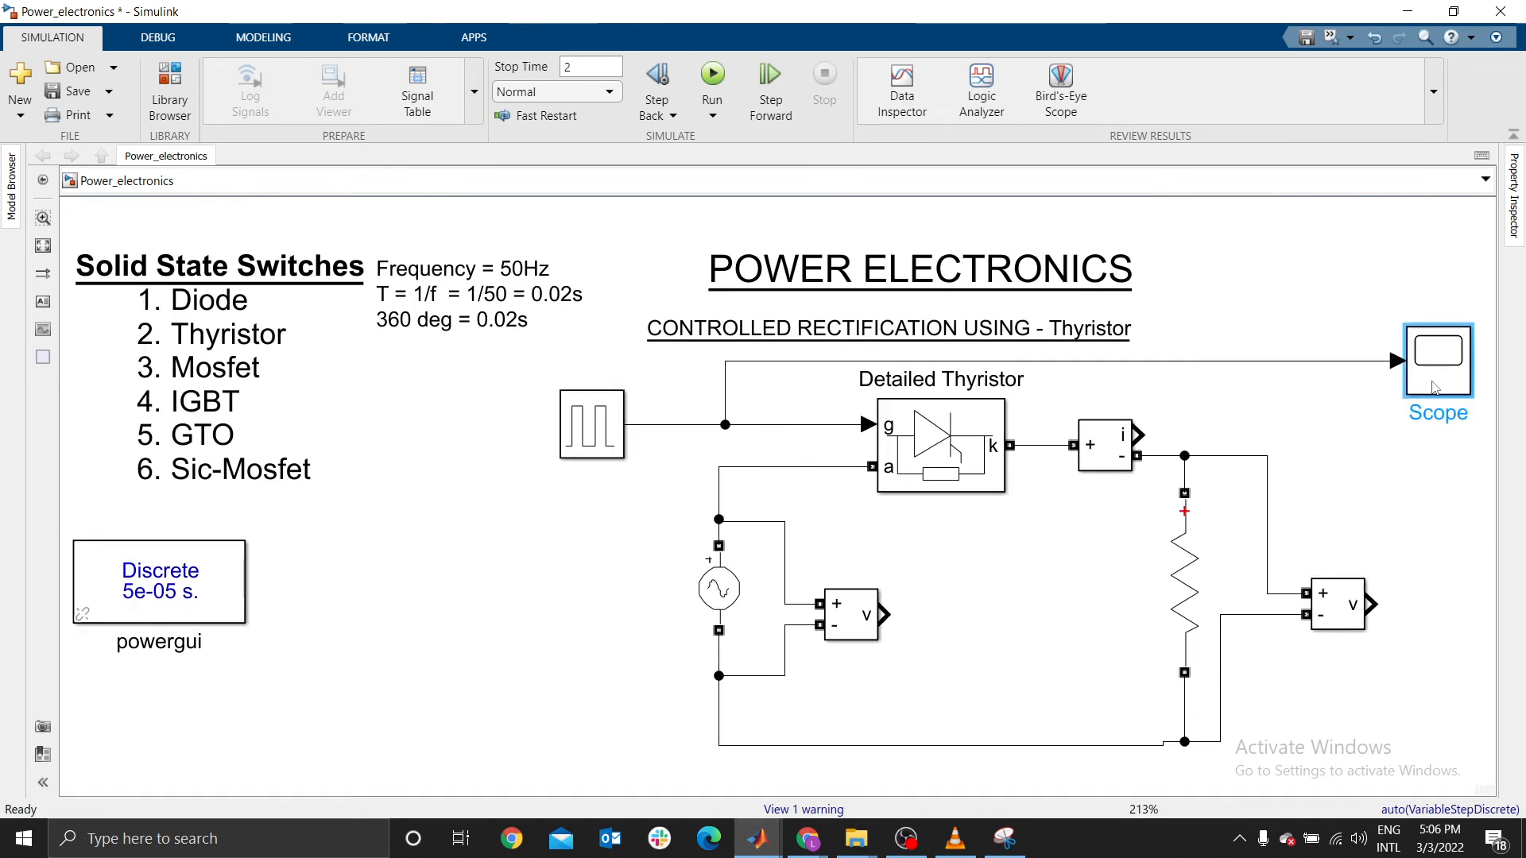
left_click(1401, 516)
left_click_drag(1141, 436, 1420, 382)
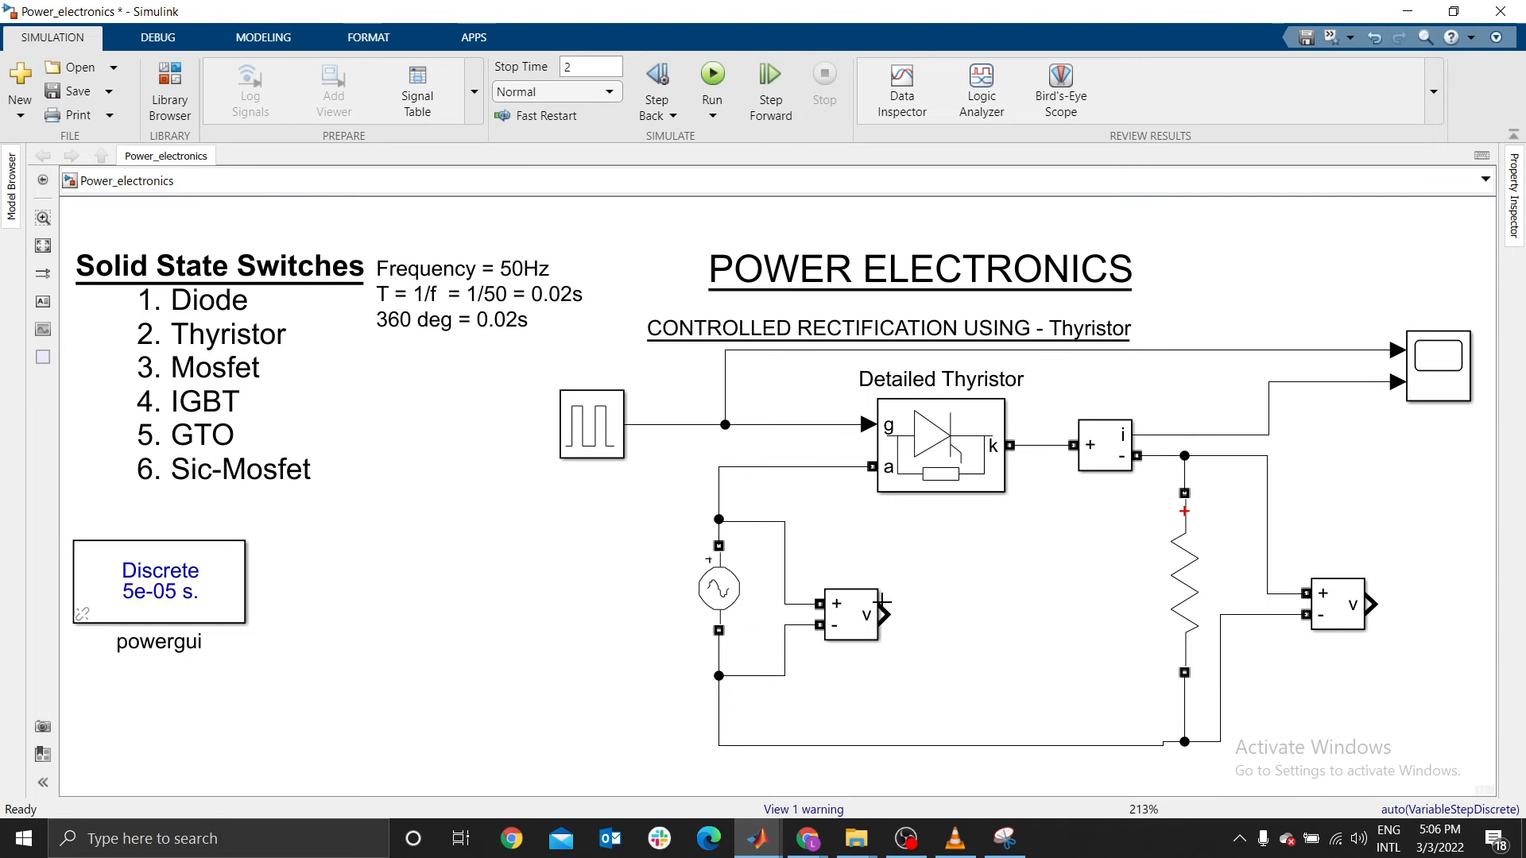
Route the source Voltage Measurement output to a Goto block tagged A and wire the matching From block to the Scope's third input
left_click_drag(887, 611, 940, 628)
double_click(936, 627)
type("go")
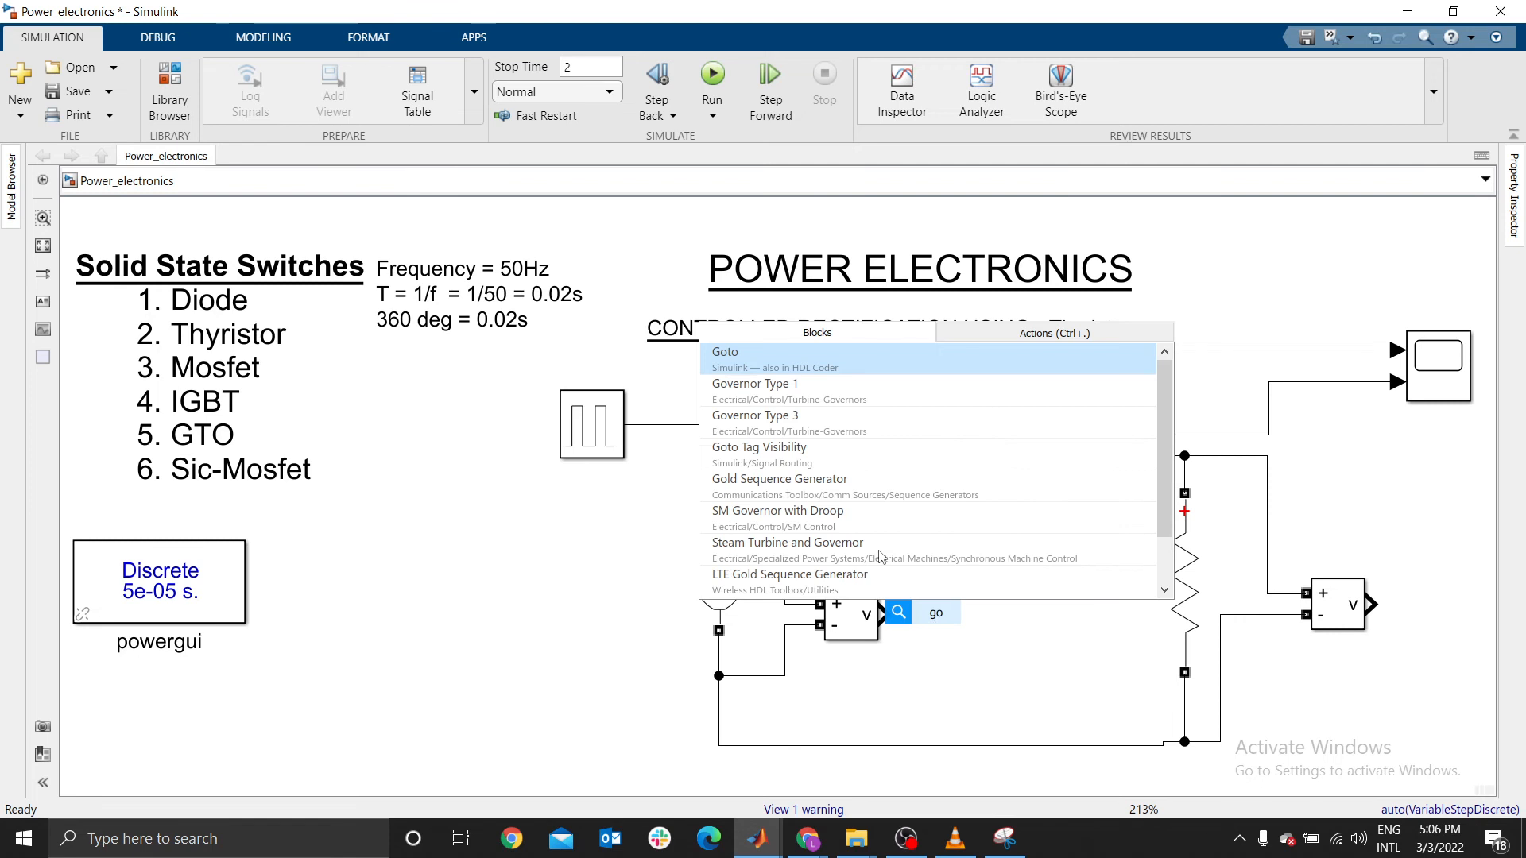
left_click(735, 364)
left_click_drag(922, 628, 1397, 392)
left_click(1387, 458)
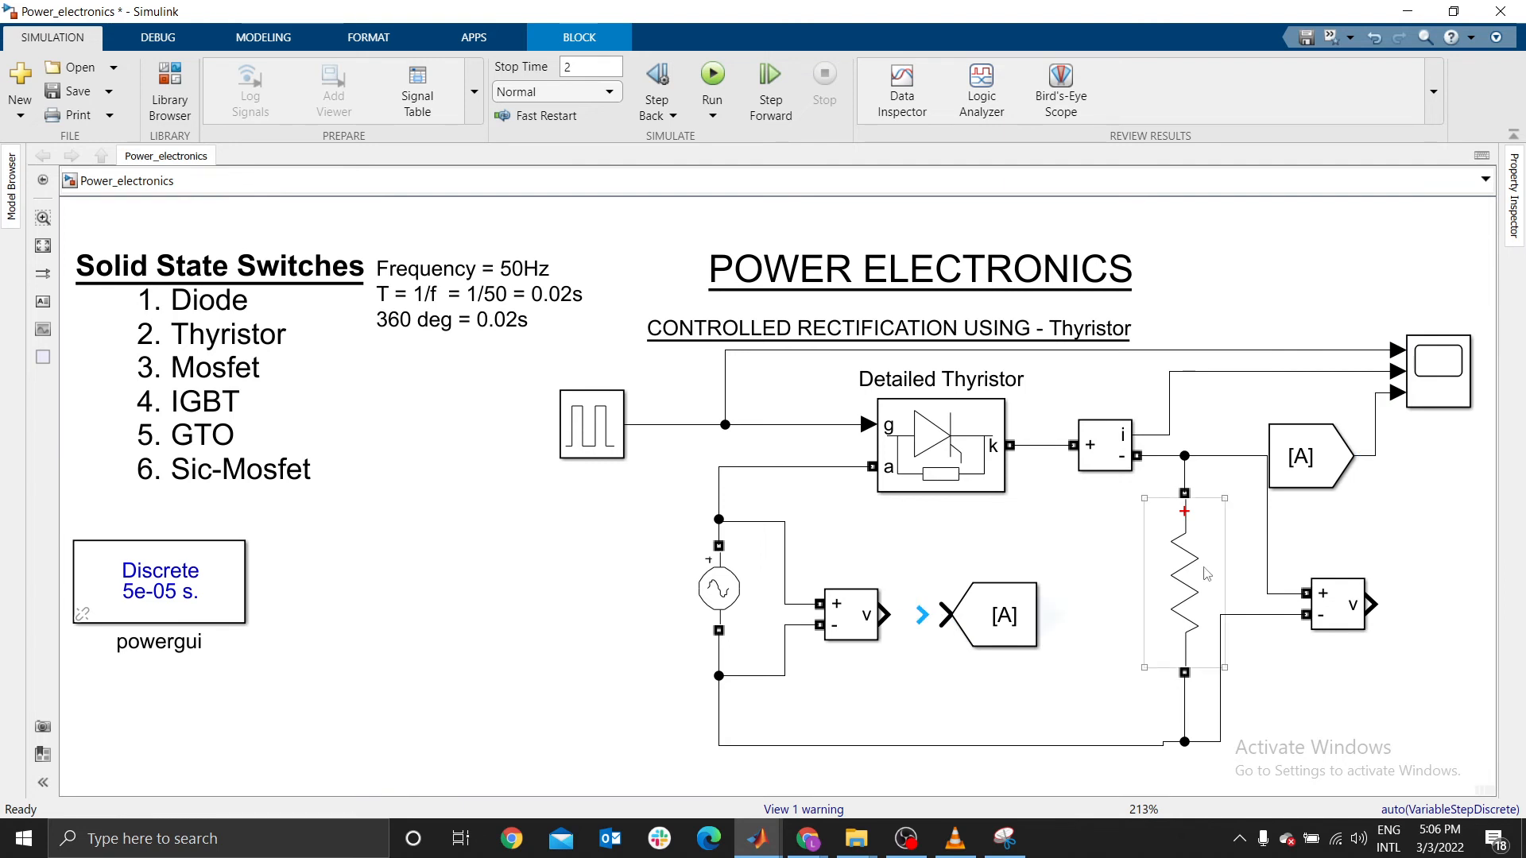
left_click_drag(946, 616, 888, 615)
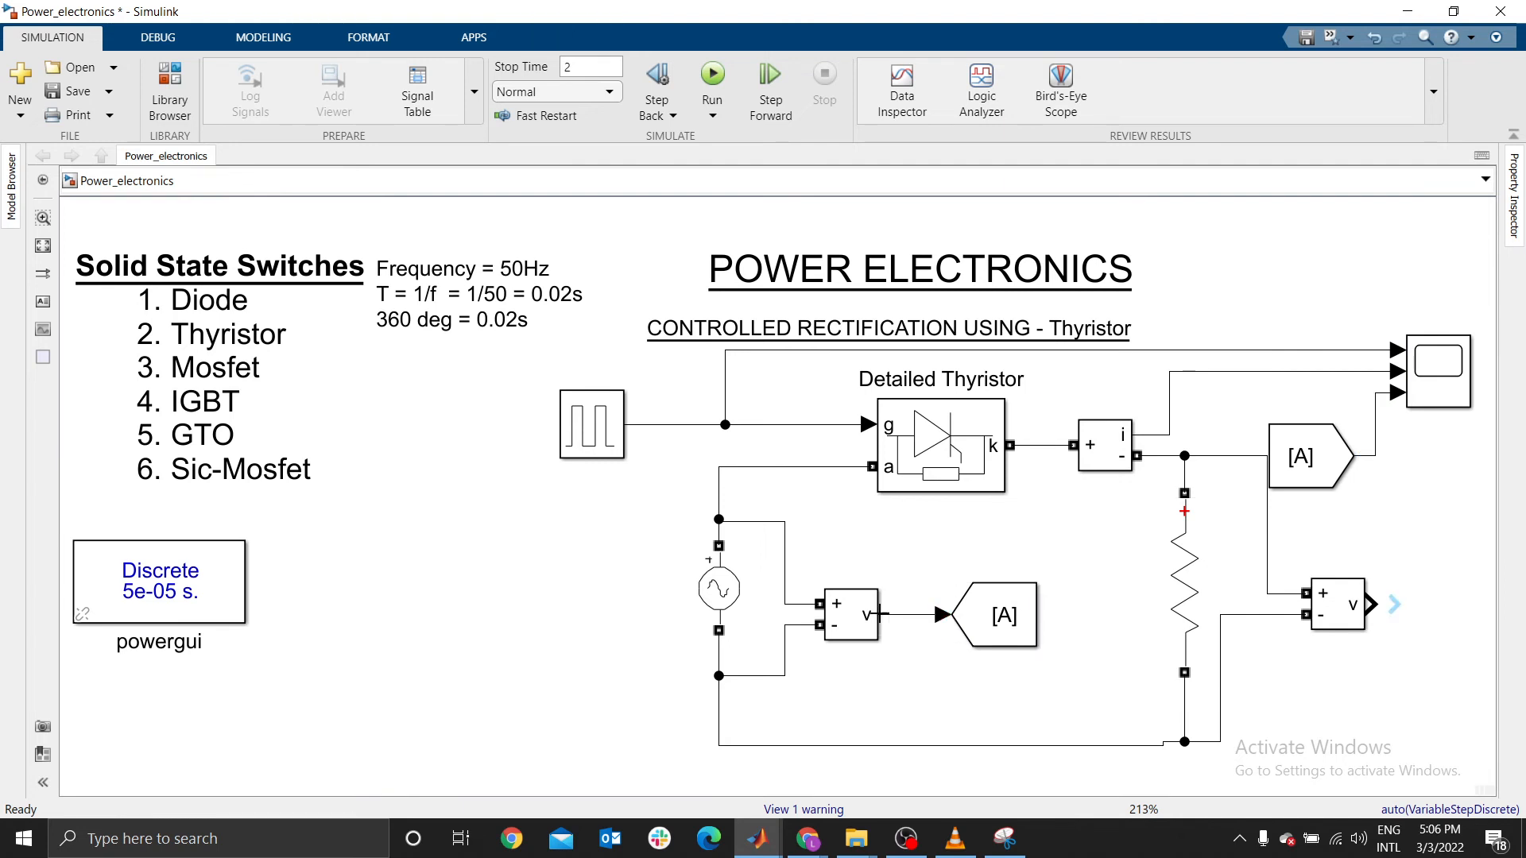
Move the From block up beneath the current signal line and shift the Scope farther from the circuit
left_click(1417, 397)
left_click_drag(1417, 397, 1429, 397)
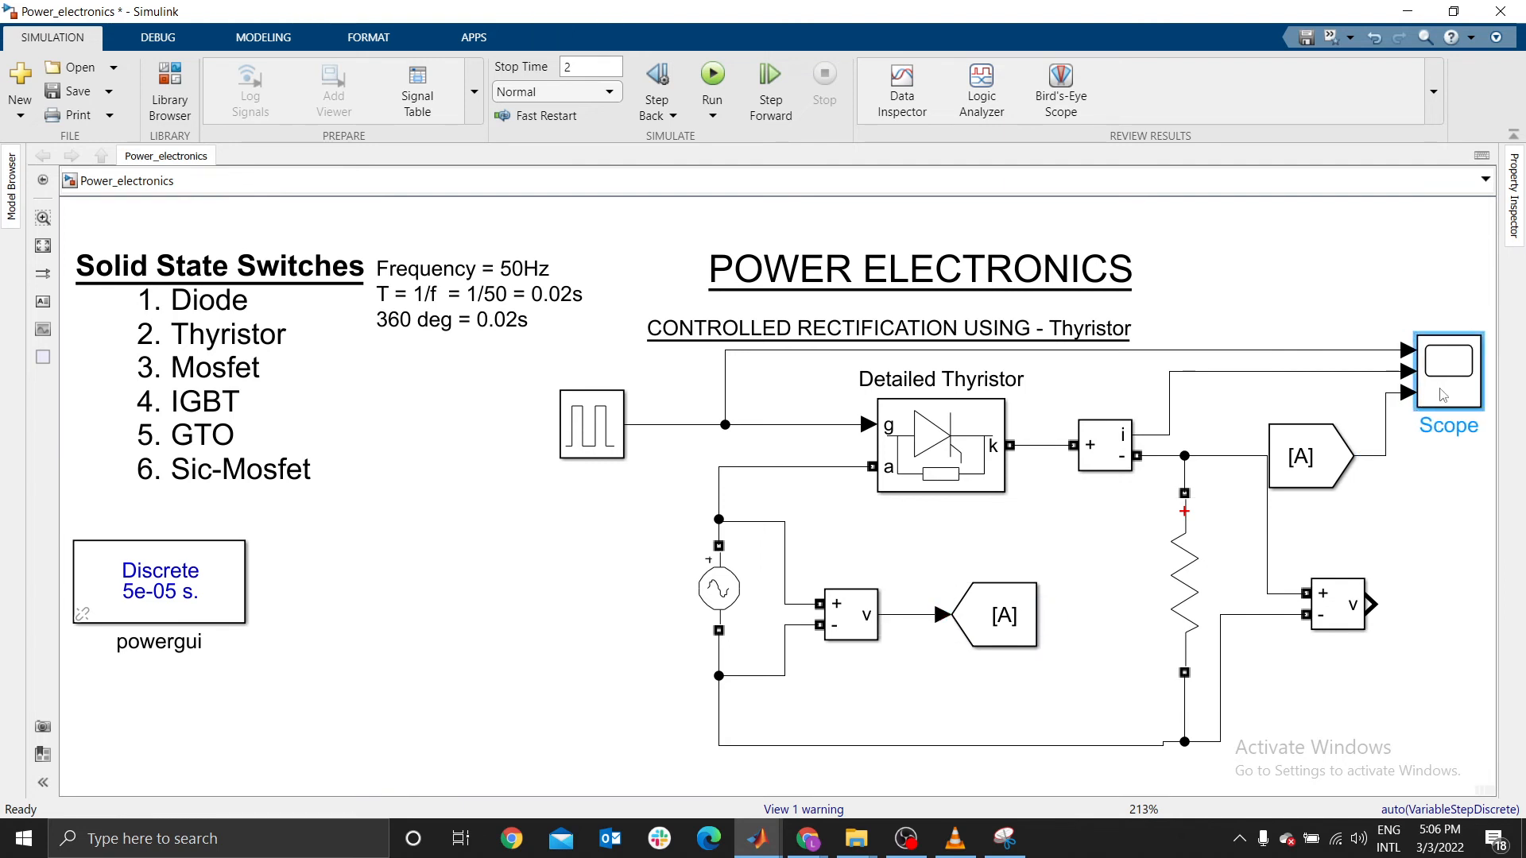
left_click(1313, 460)
left_click_drag(1313, 460, 1297, 419)
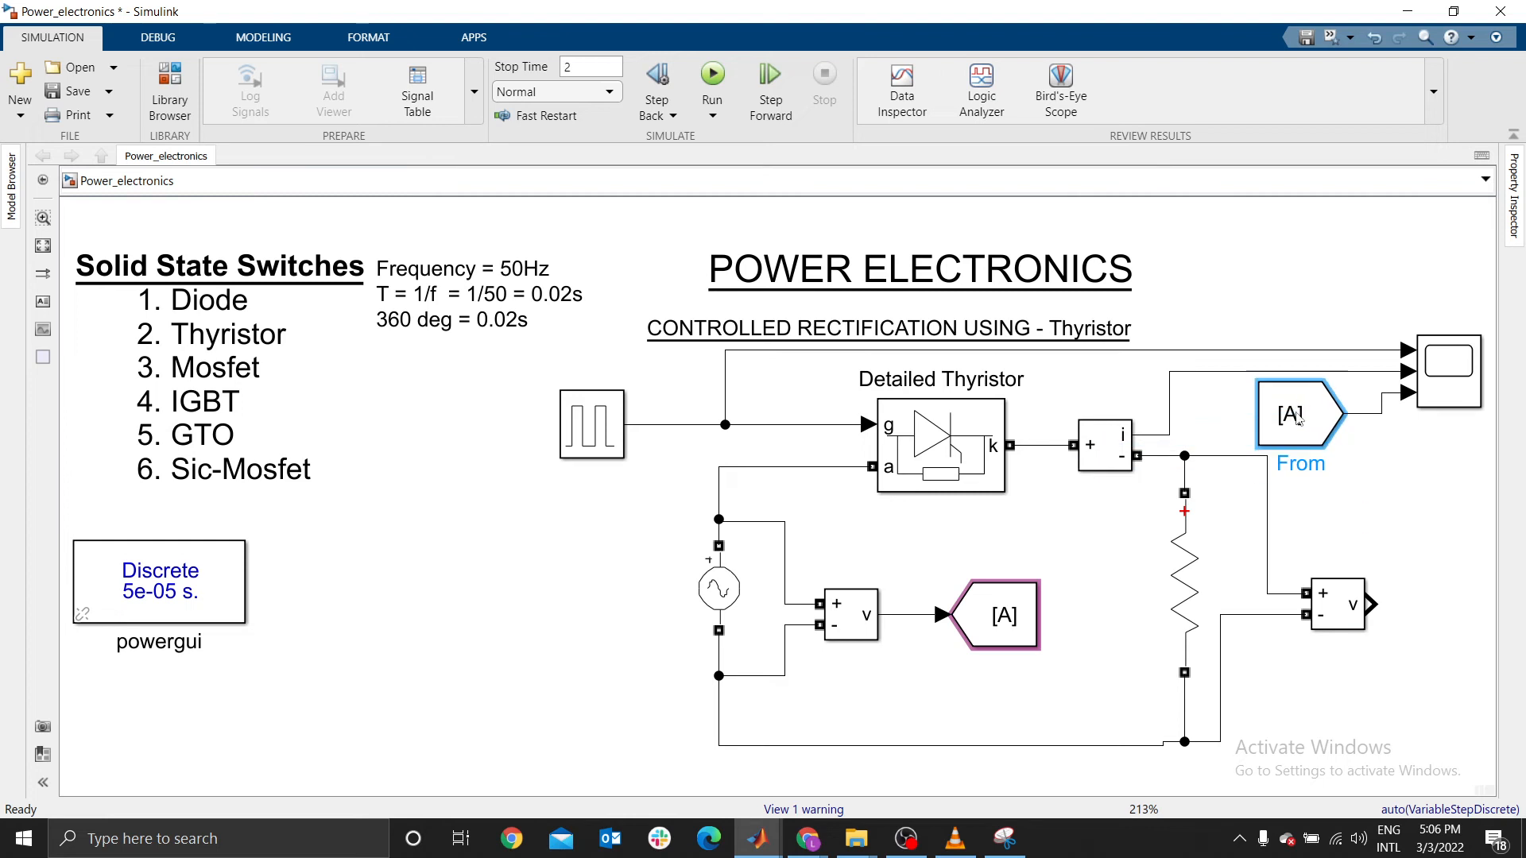
left_click(1355, 499)
left_click_drag(1321, 534, 914, 509)
left_click(1073, 391)
left_click_drag(1156, 387, 1156, 387)
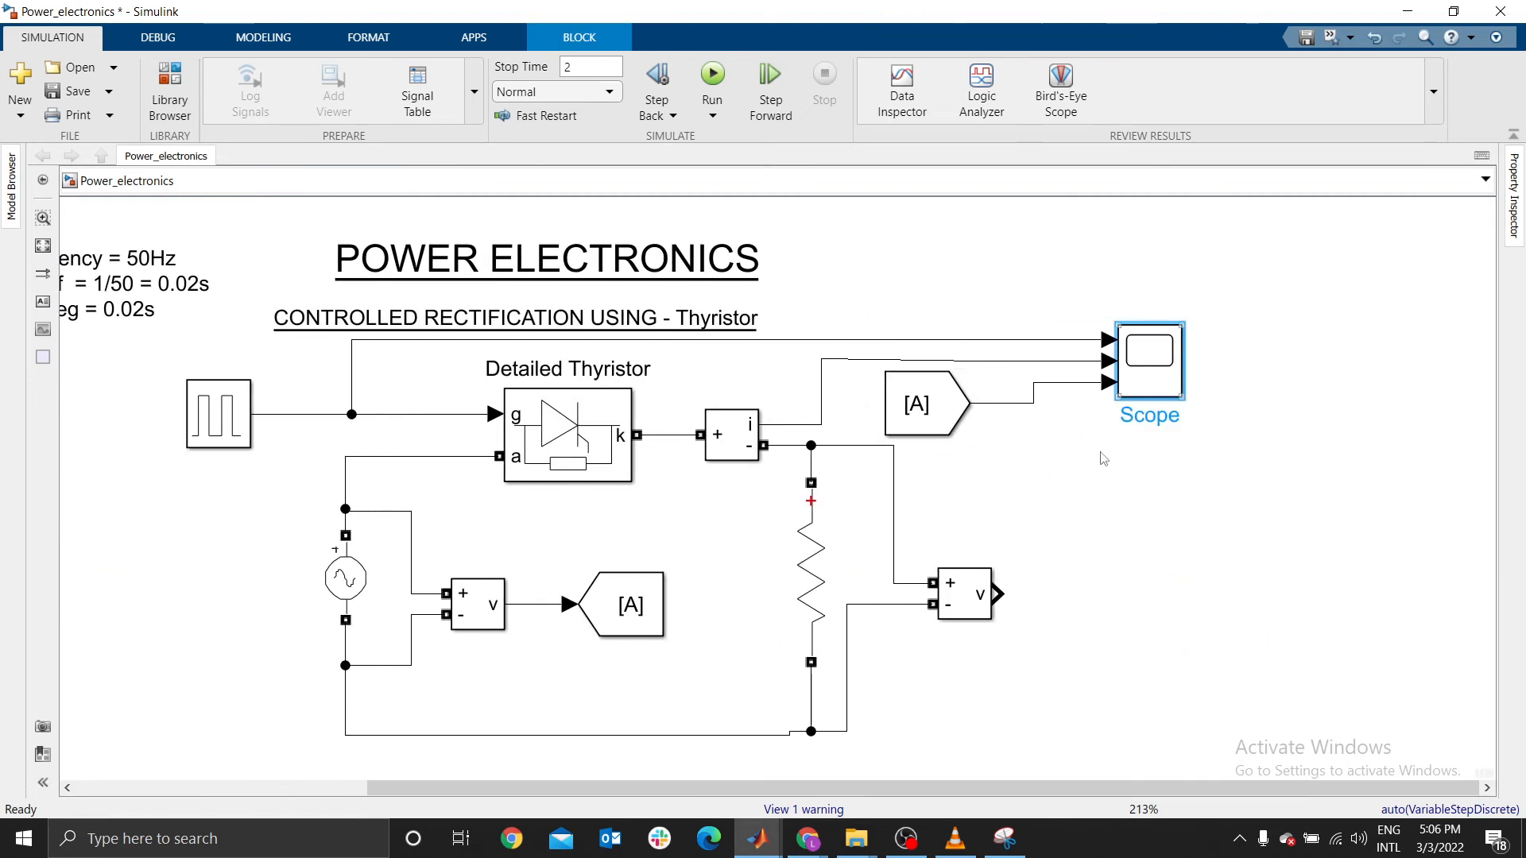
Connect the load Voltage Measurement output to the Scope as its fourth input
left_click(1037, 544)
left_click_drag(998, 595, 1247, 389)
left_click(1260, 478)
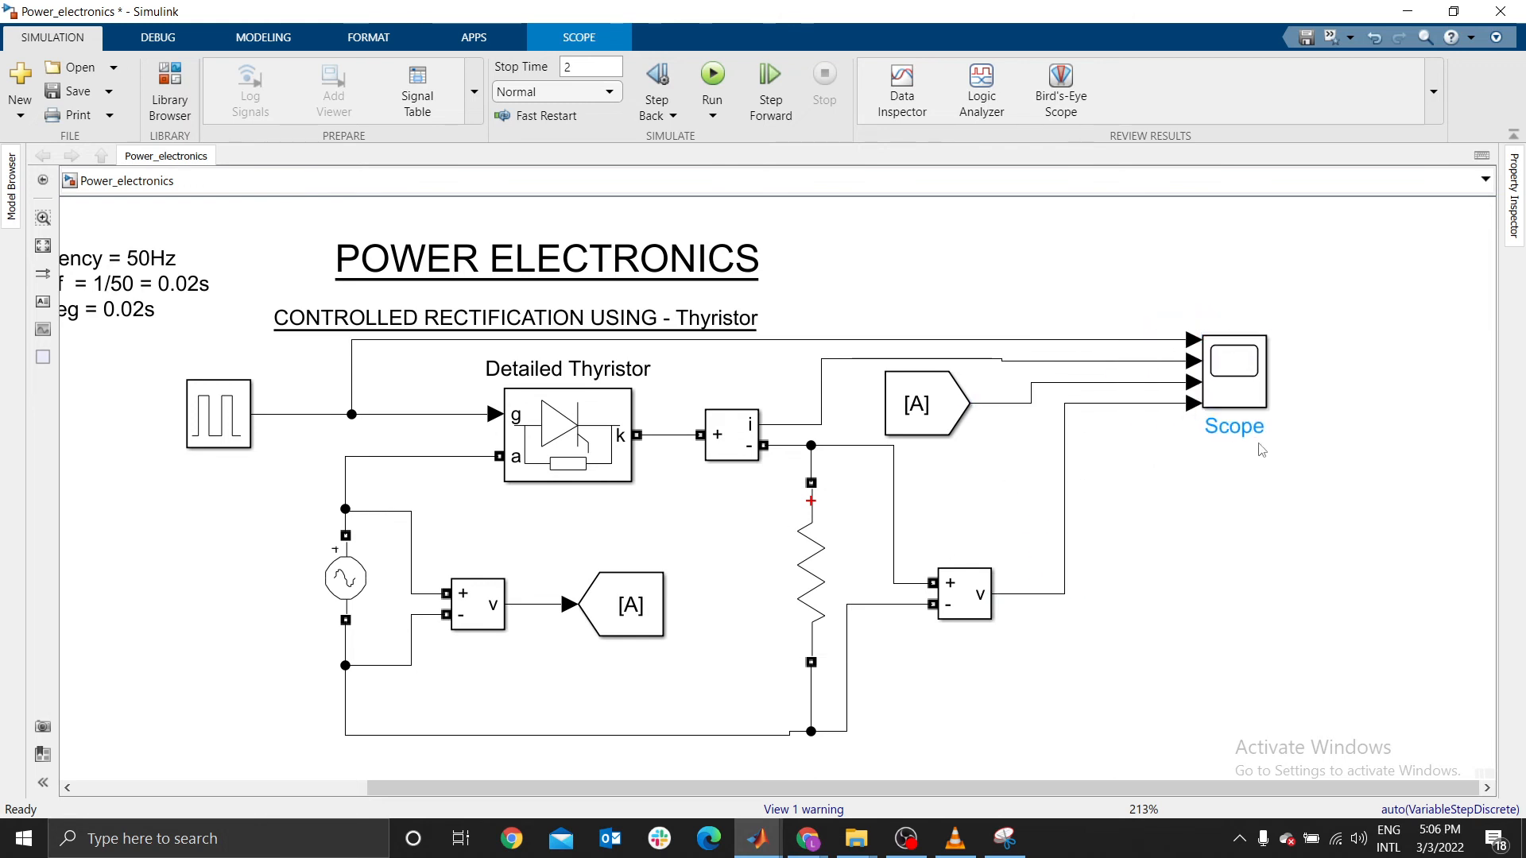
Label the gate signal feeding the Scope "Pulse" and the Current Measurement signal "Current"
double_click(1135, 341)
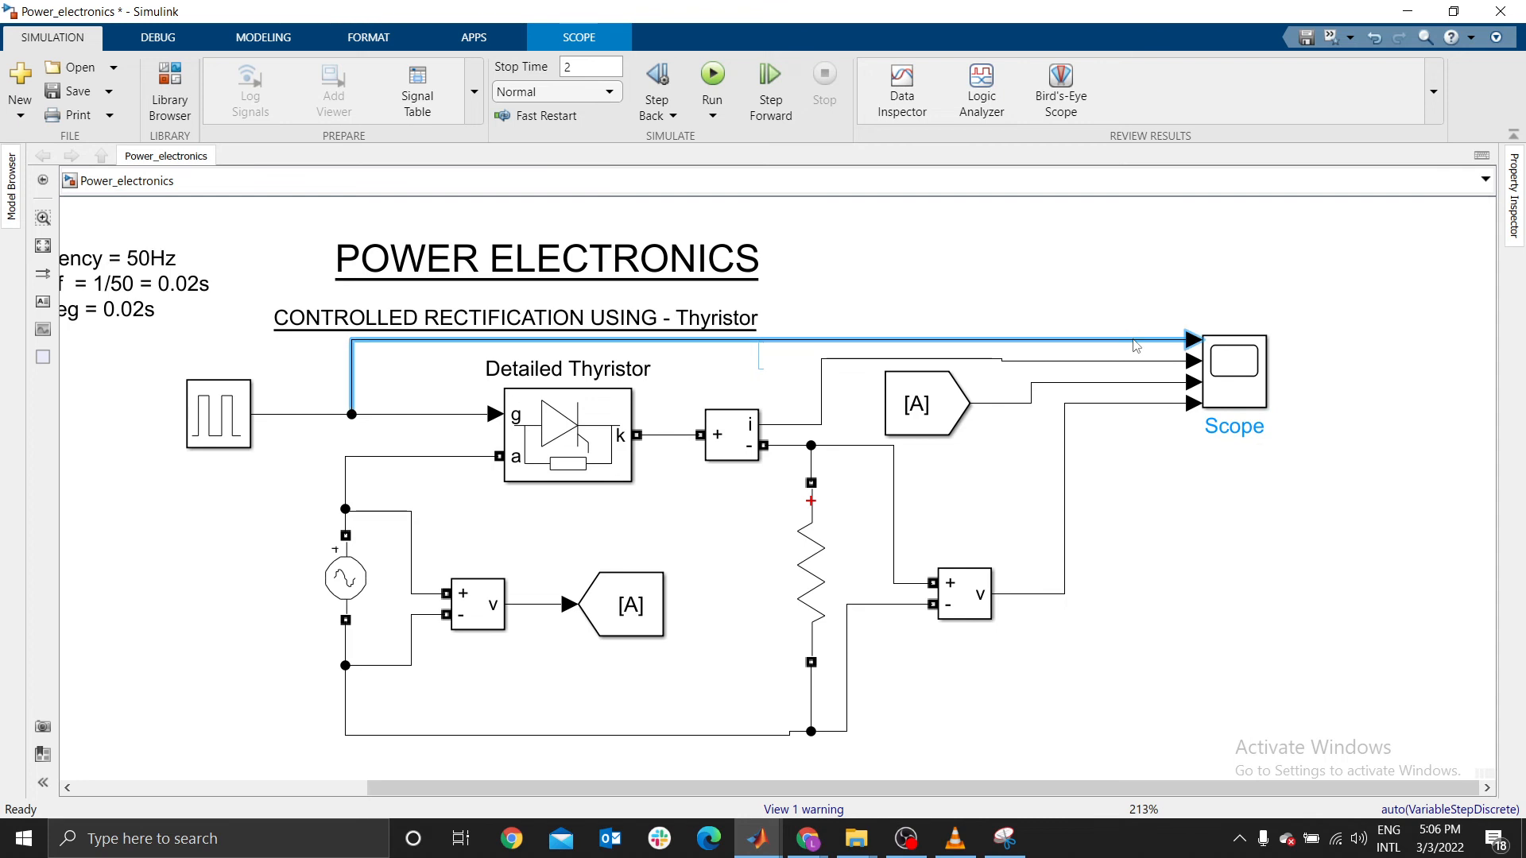
type("Pulse")
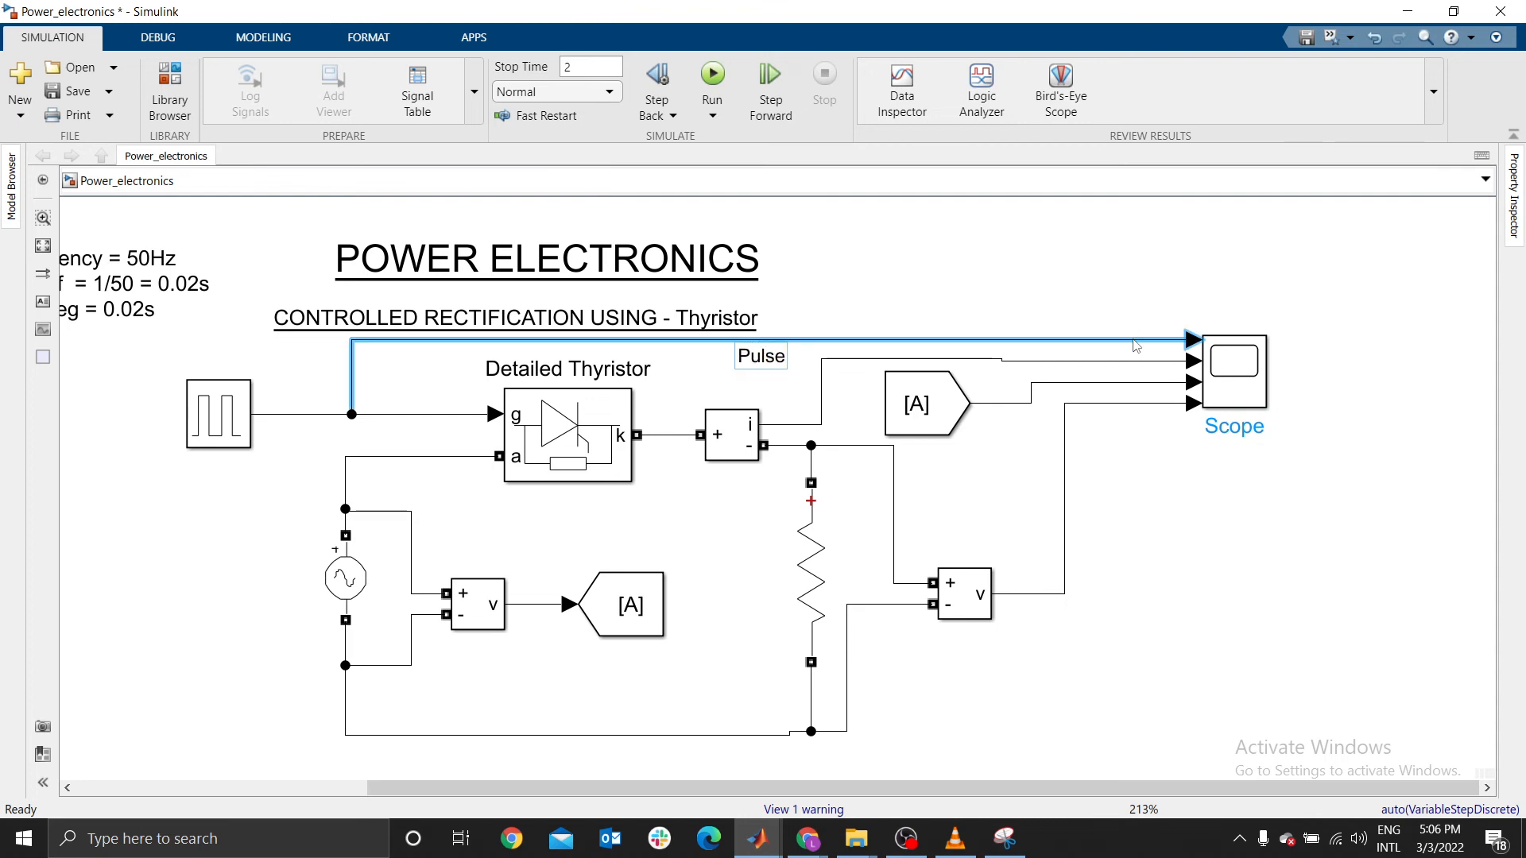
left_click(1019, 216)
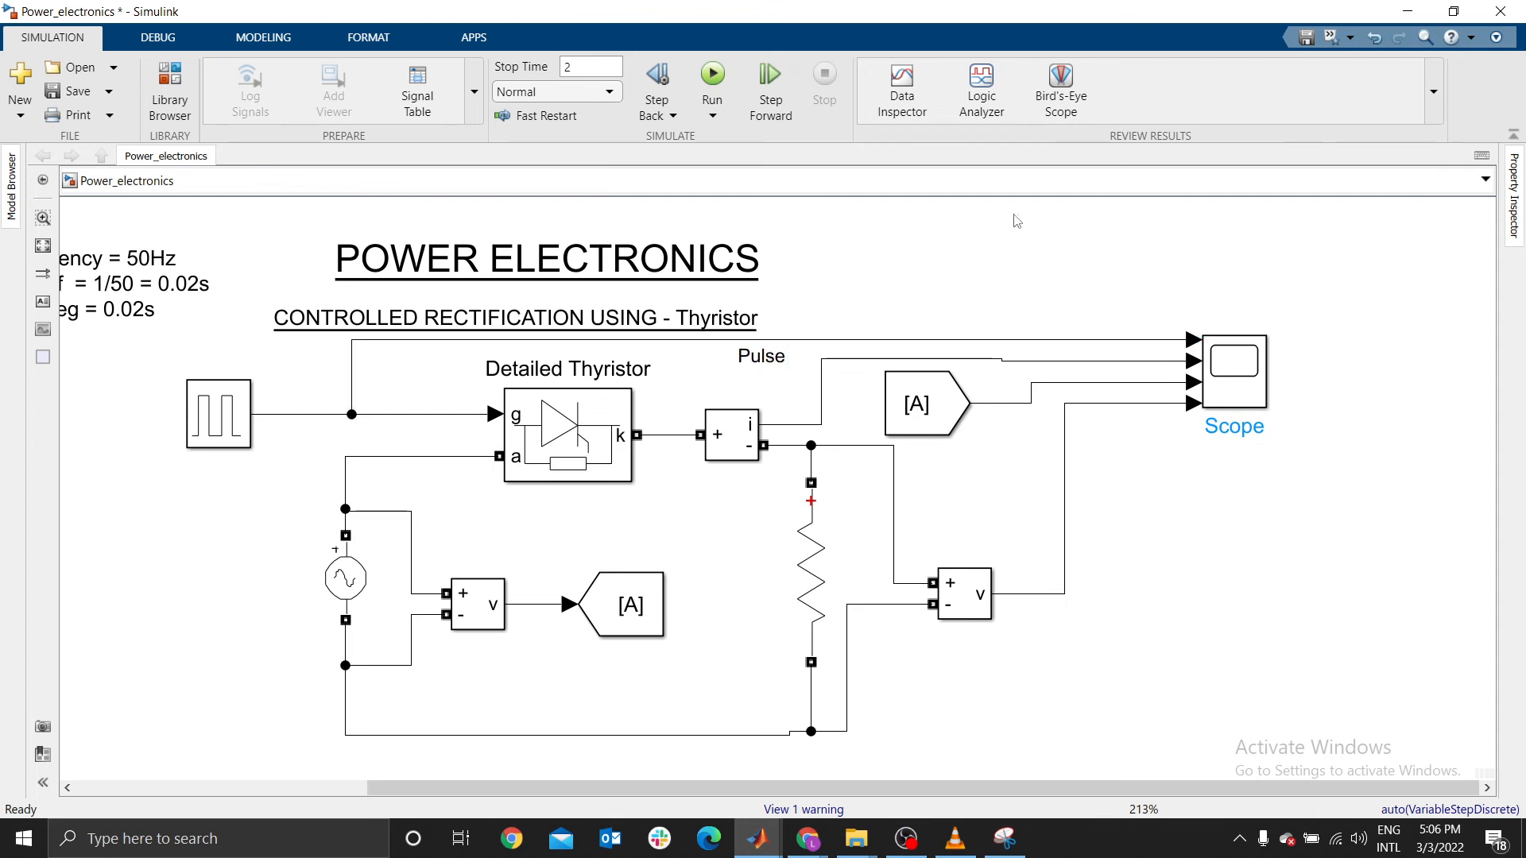
left_click(1113, 362)
type("Curre")
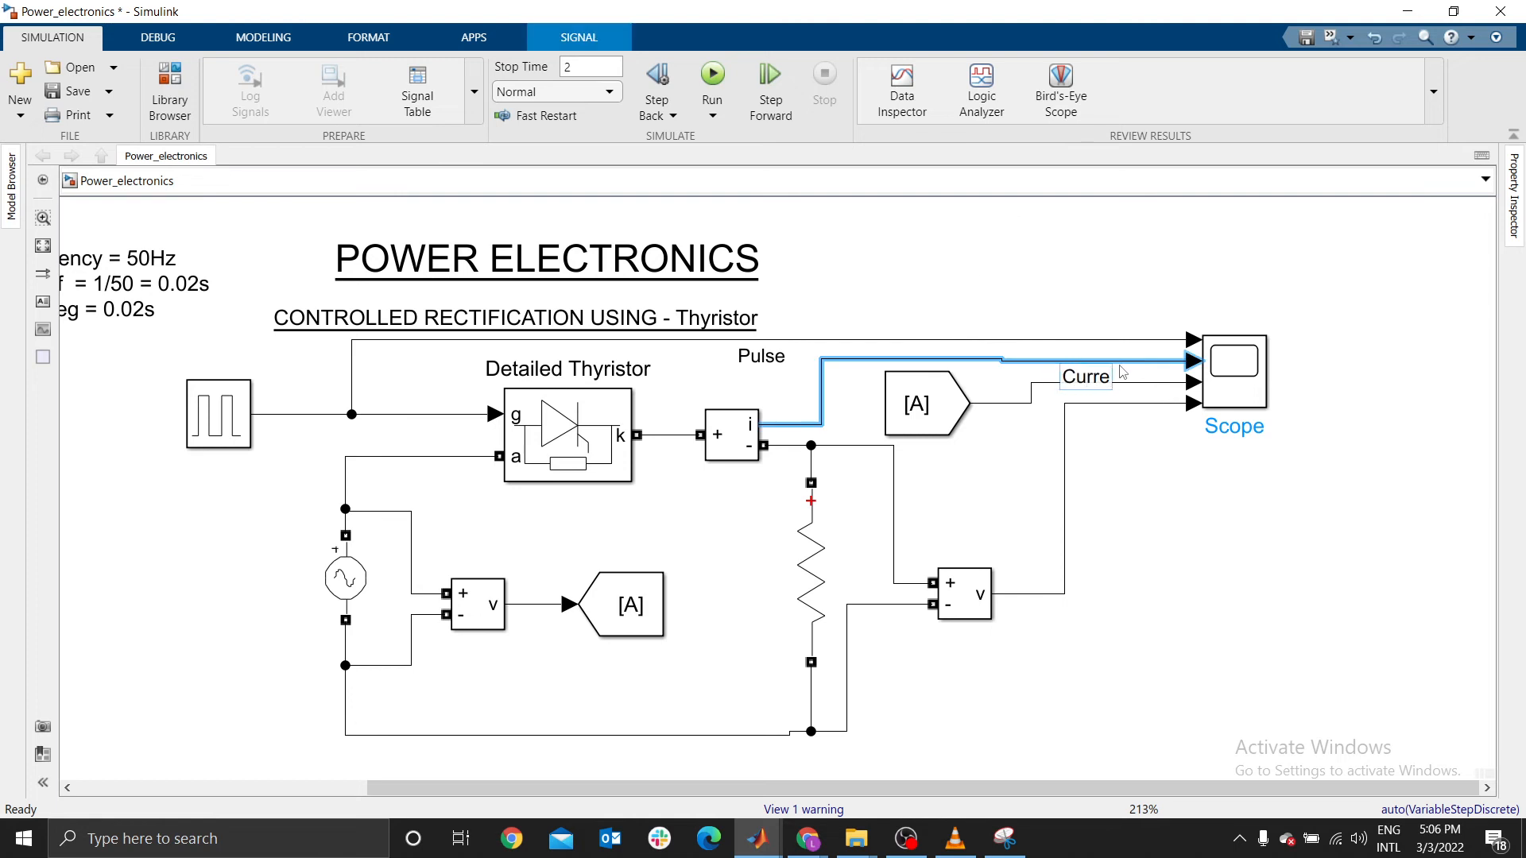
type("nt")
left_click(1263, 284)
Enlarge the Scope block, mainly in height, to spread its four input ports farther apart
left_click(1257, 399)
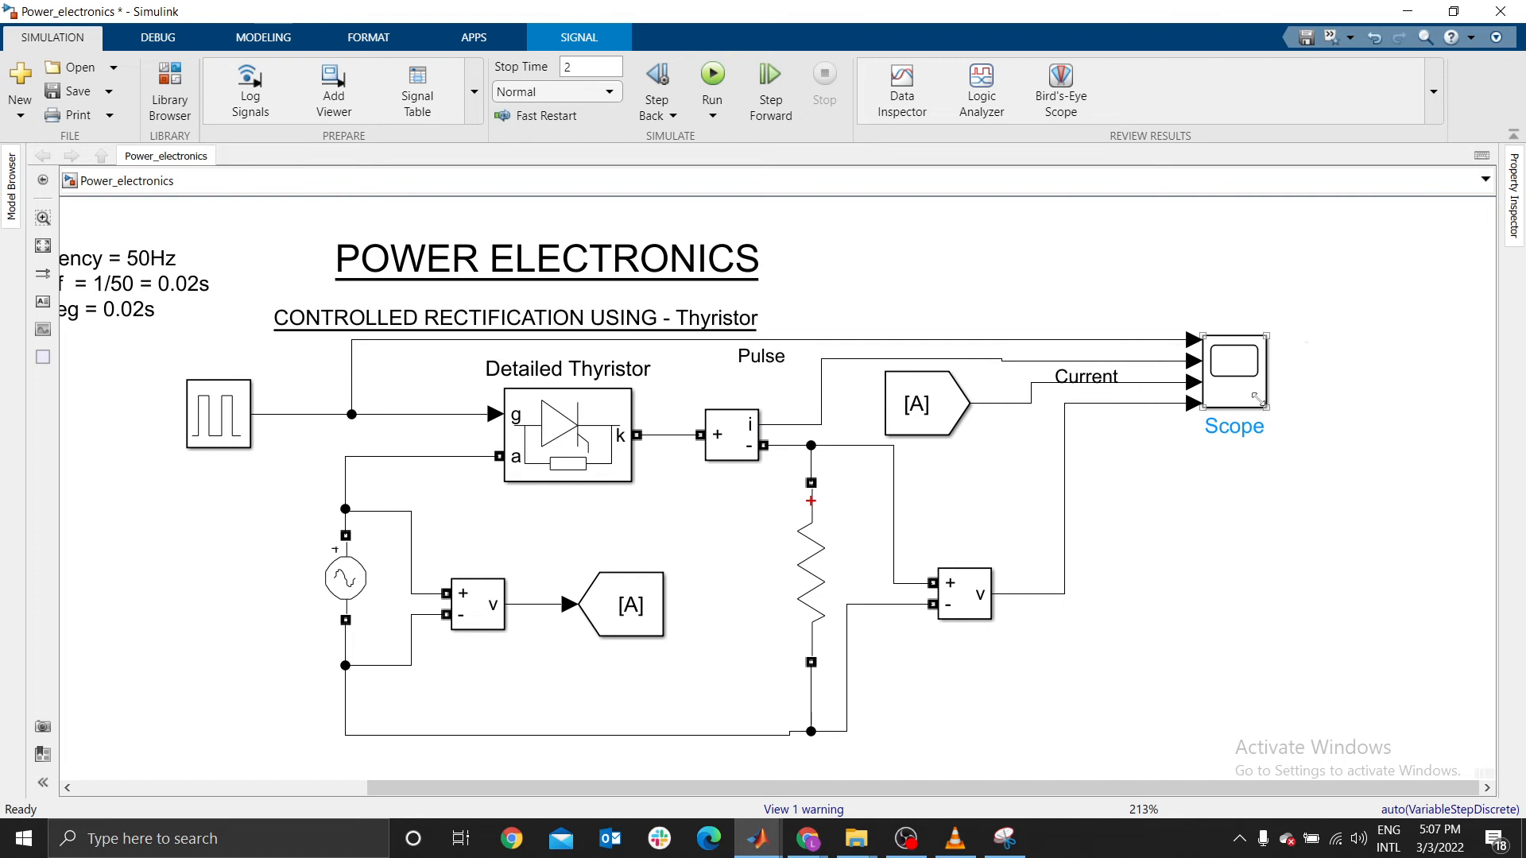
left_click_drag(1260, 405, 1262, 507)
left_click(1356, 520)
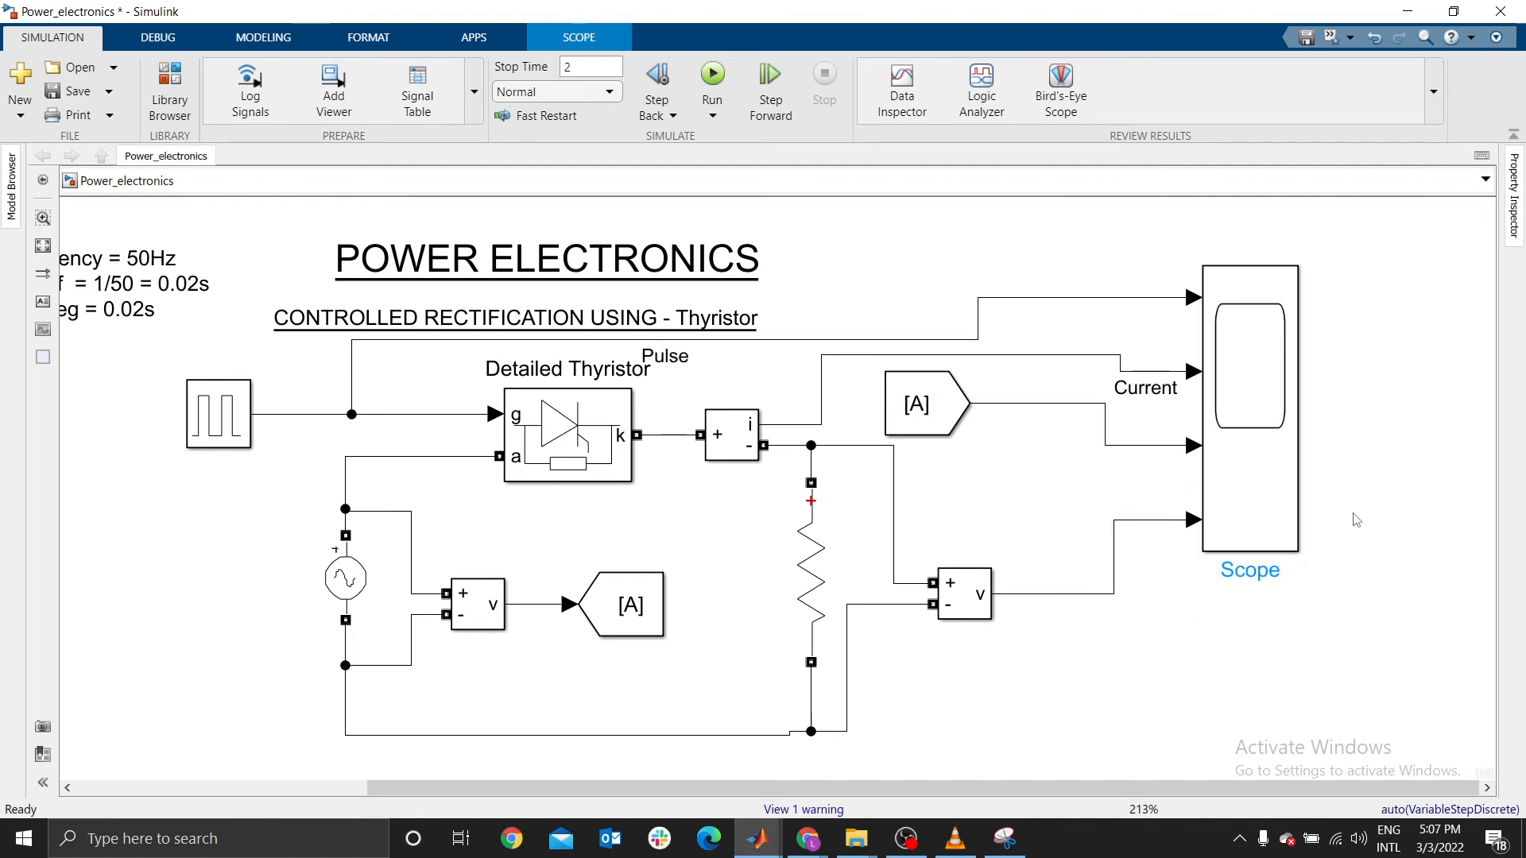
Label the signal from the From block to the Scope's third input "Vin"
double_click(1129, 445)
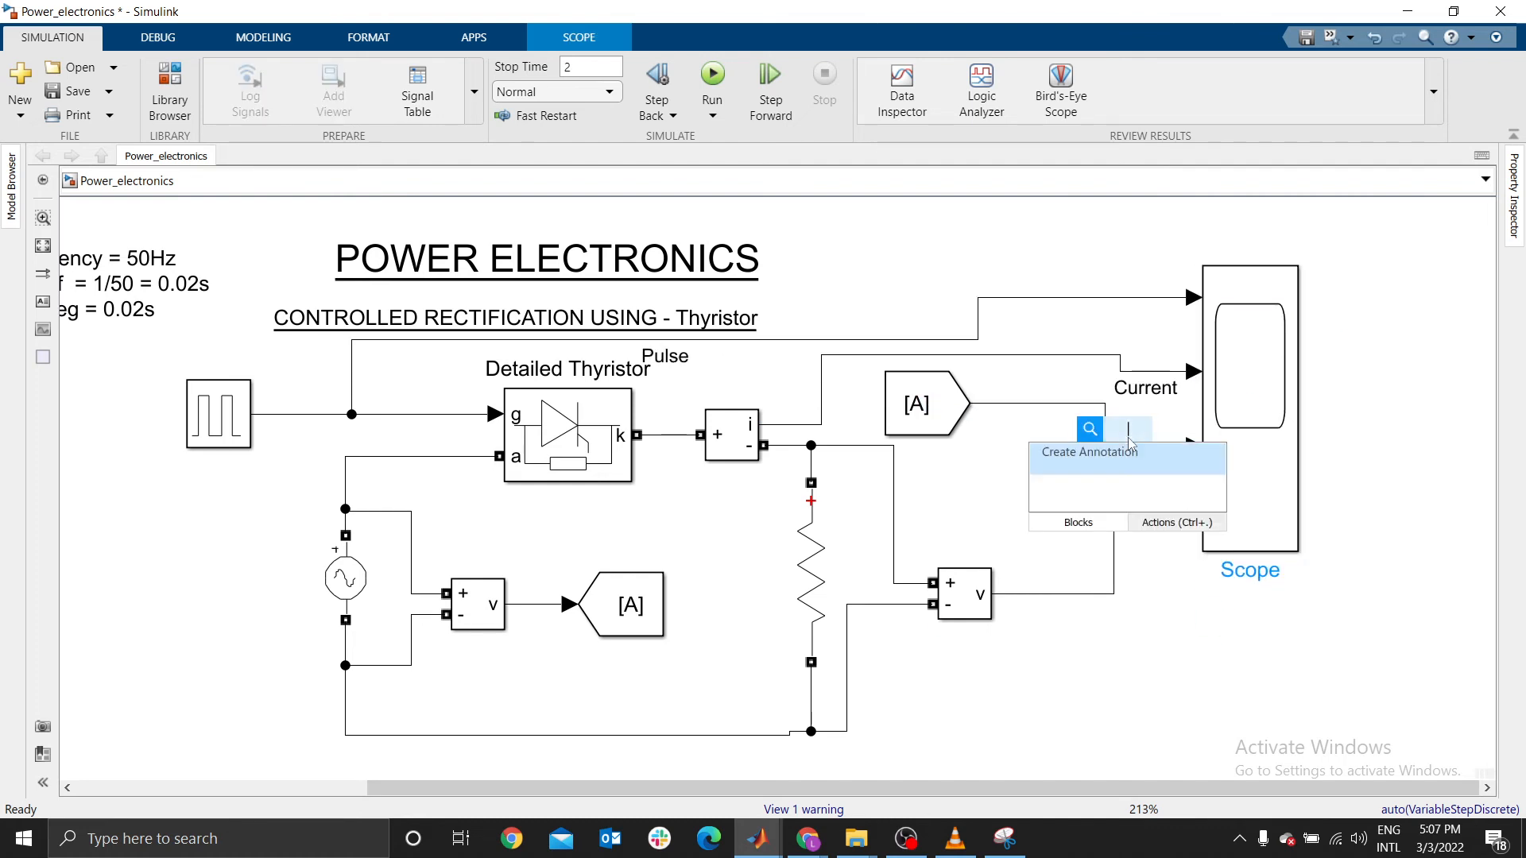
left_click(1255, 717)
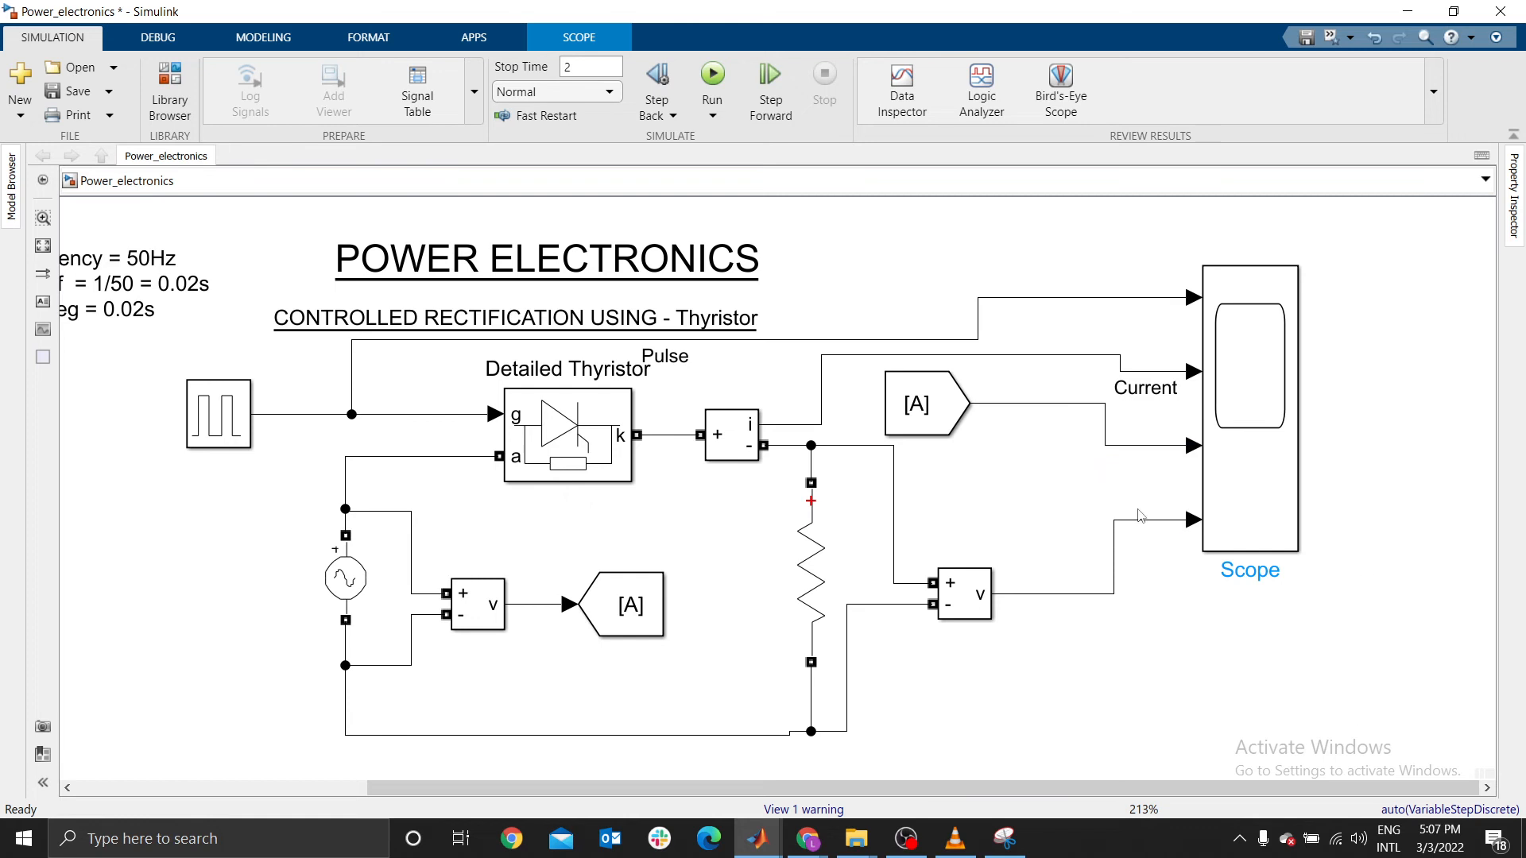
double_click(1128, 447)
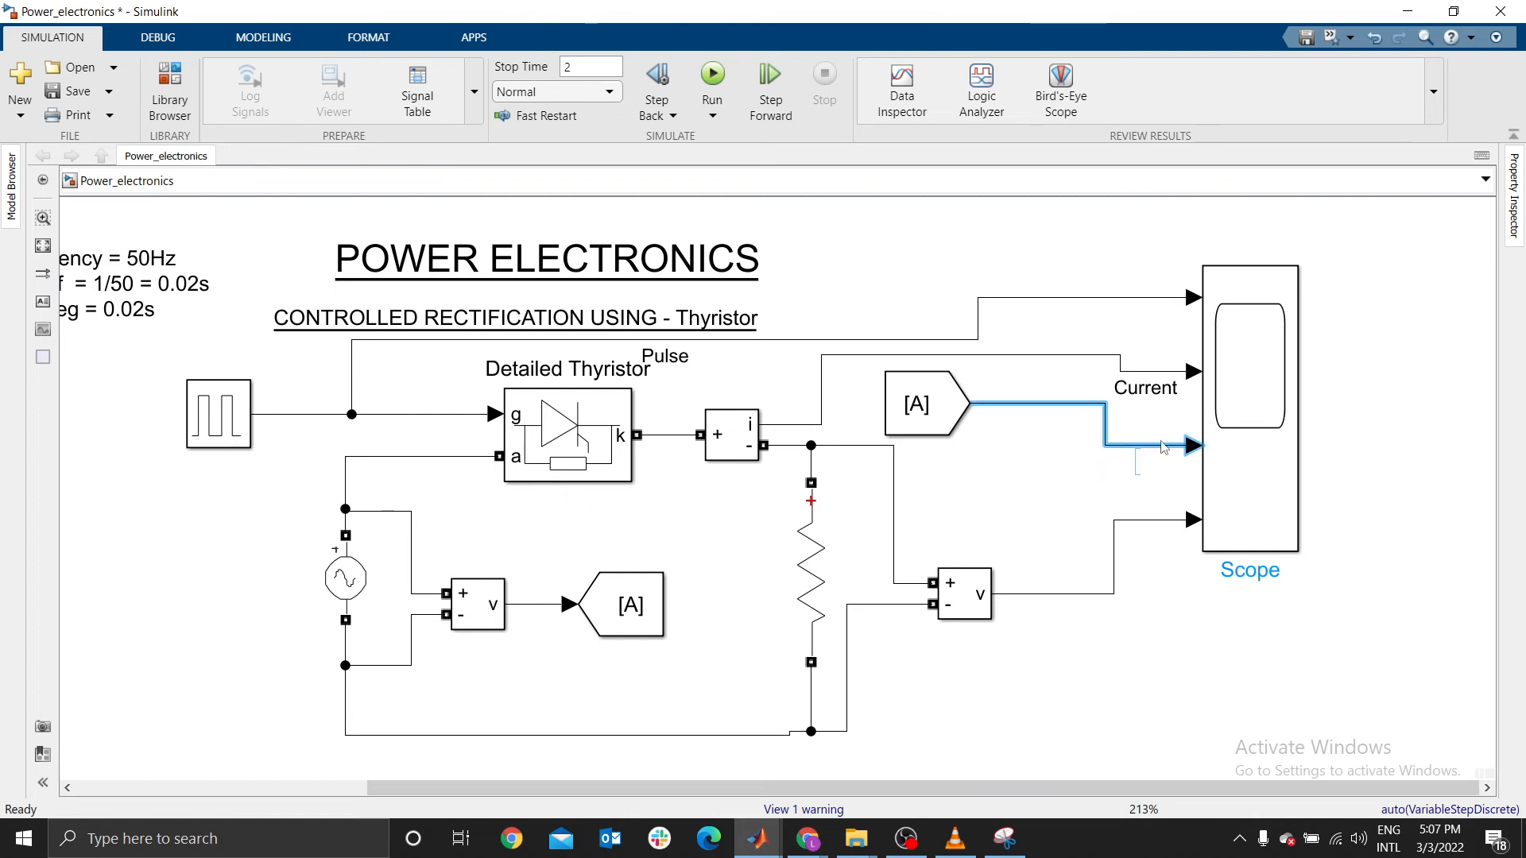
type("Vin")
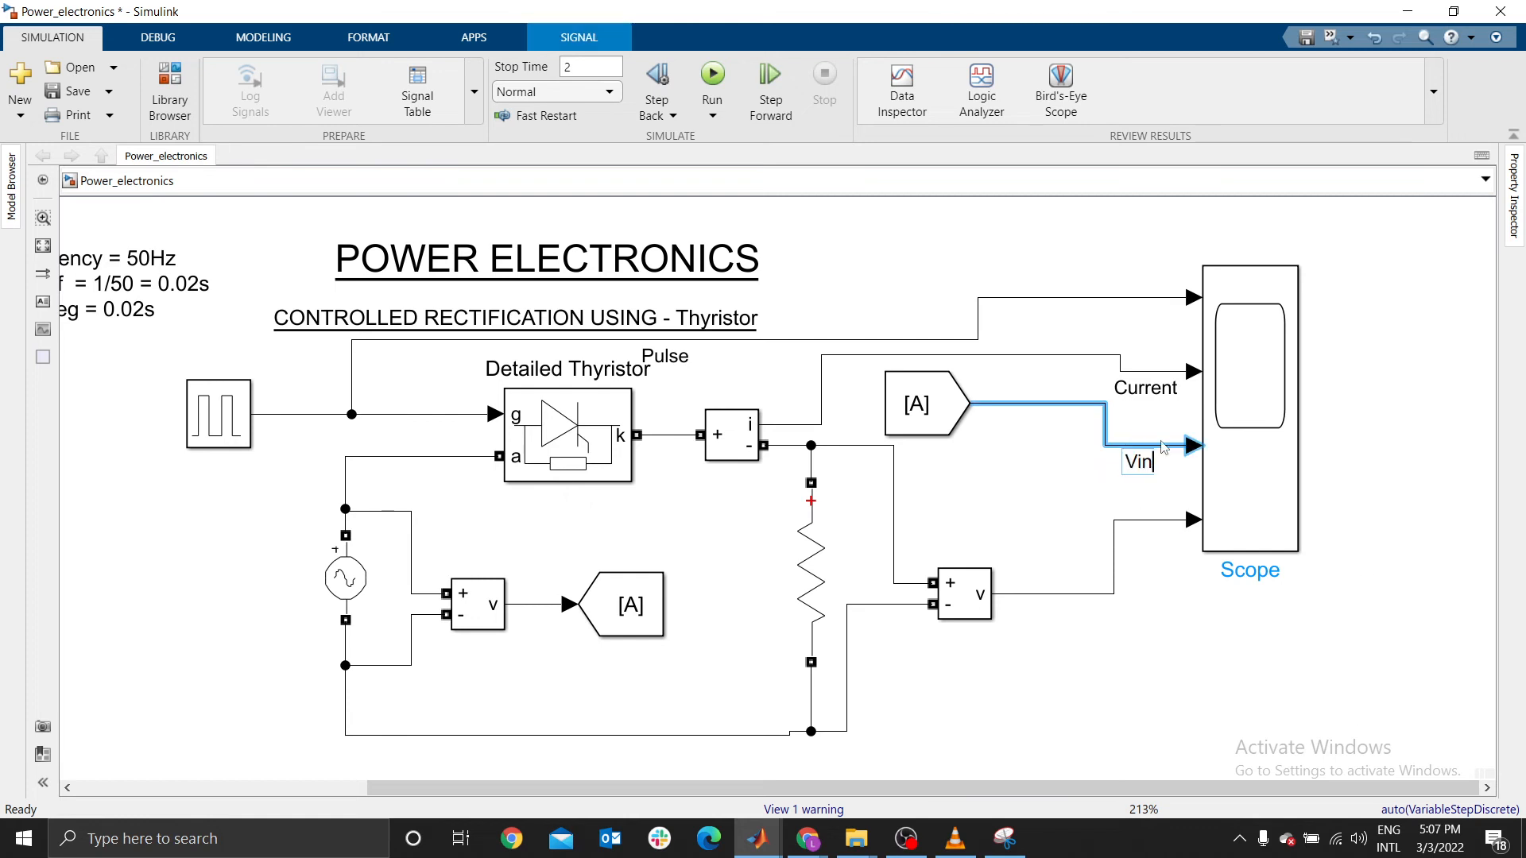
left_click(1160, 529)
Label the signal from the load Voltage Measurement to the Scope's fourth input "V_load"
left_click(1152, 522)
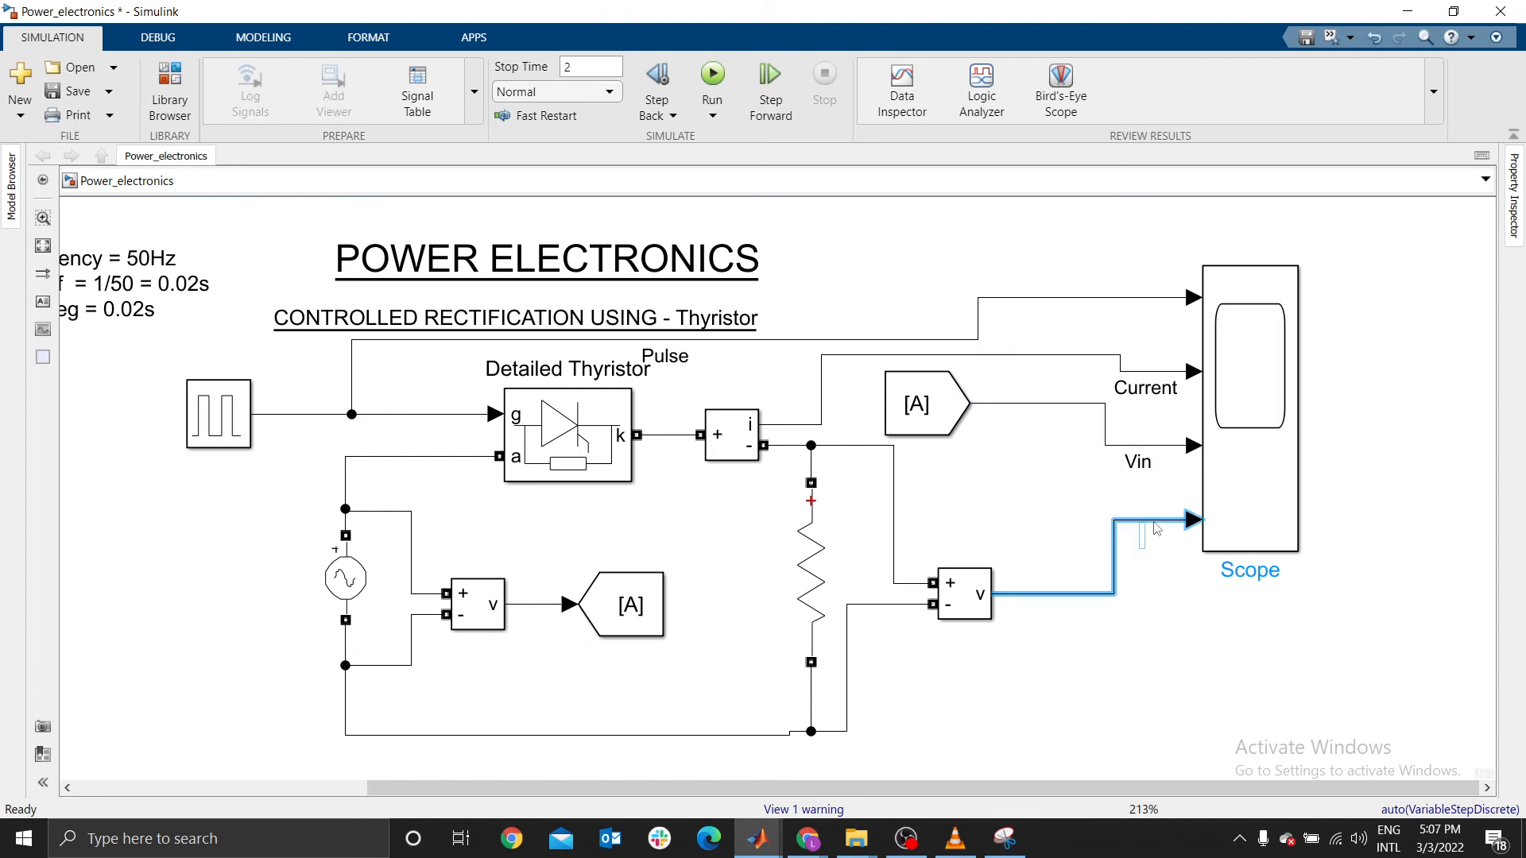
type("VLoad")
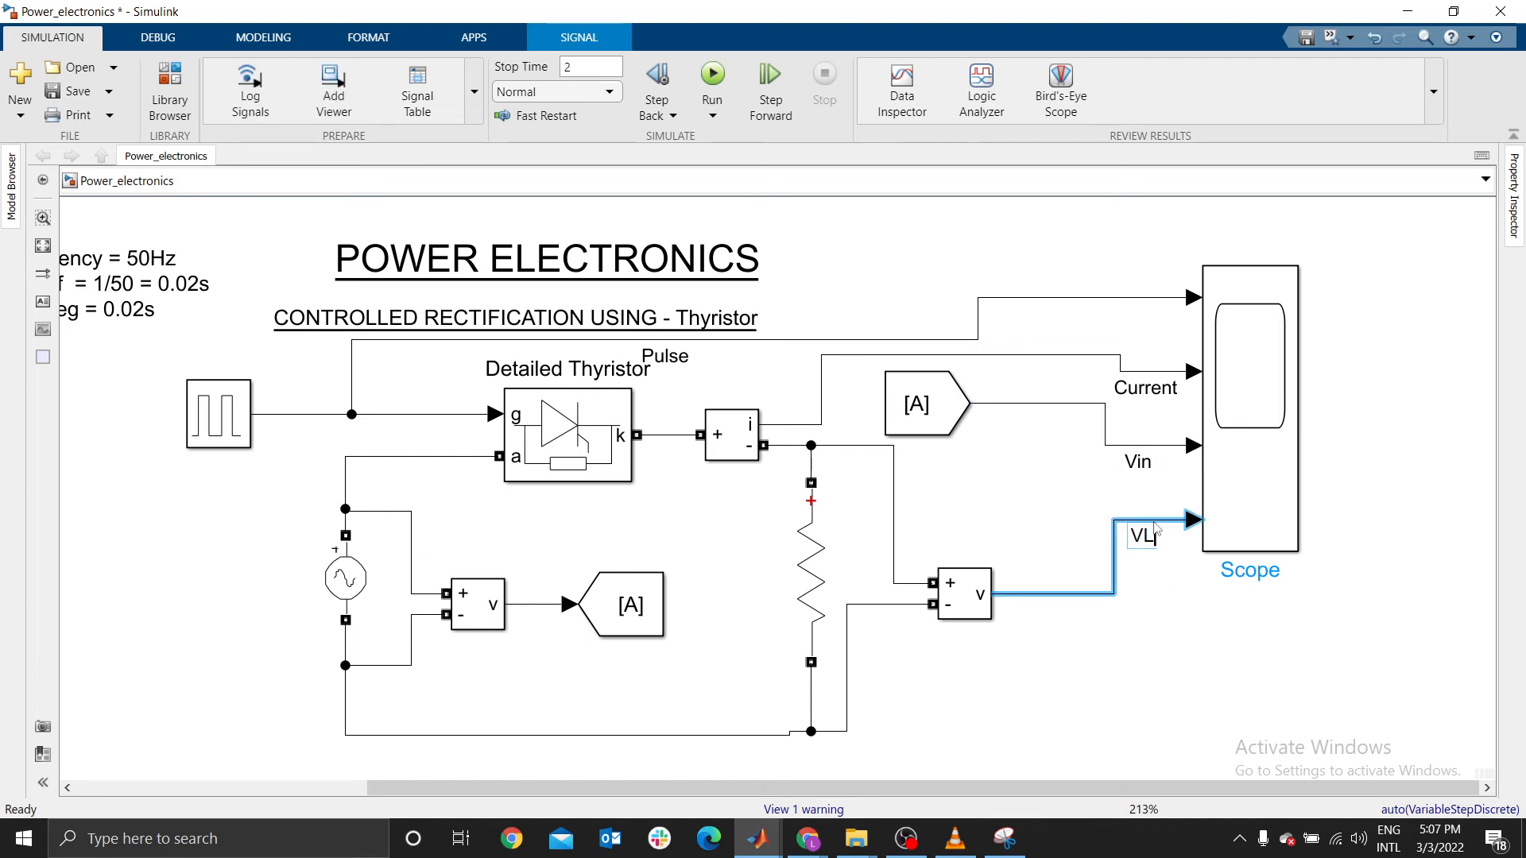
key("BackSpace")
key("BackSpace")
key("BackSpace")
key("BackSpace")
type("_lod")
type("d")
key("Return")
left_click(1228, 646)
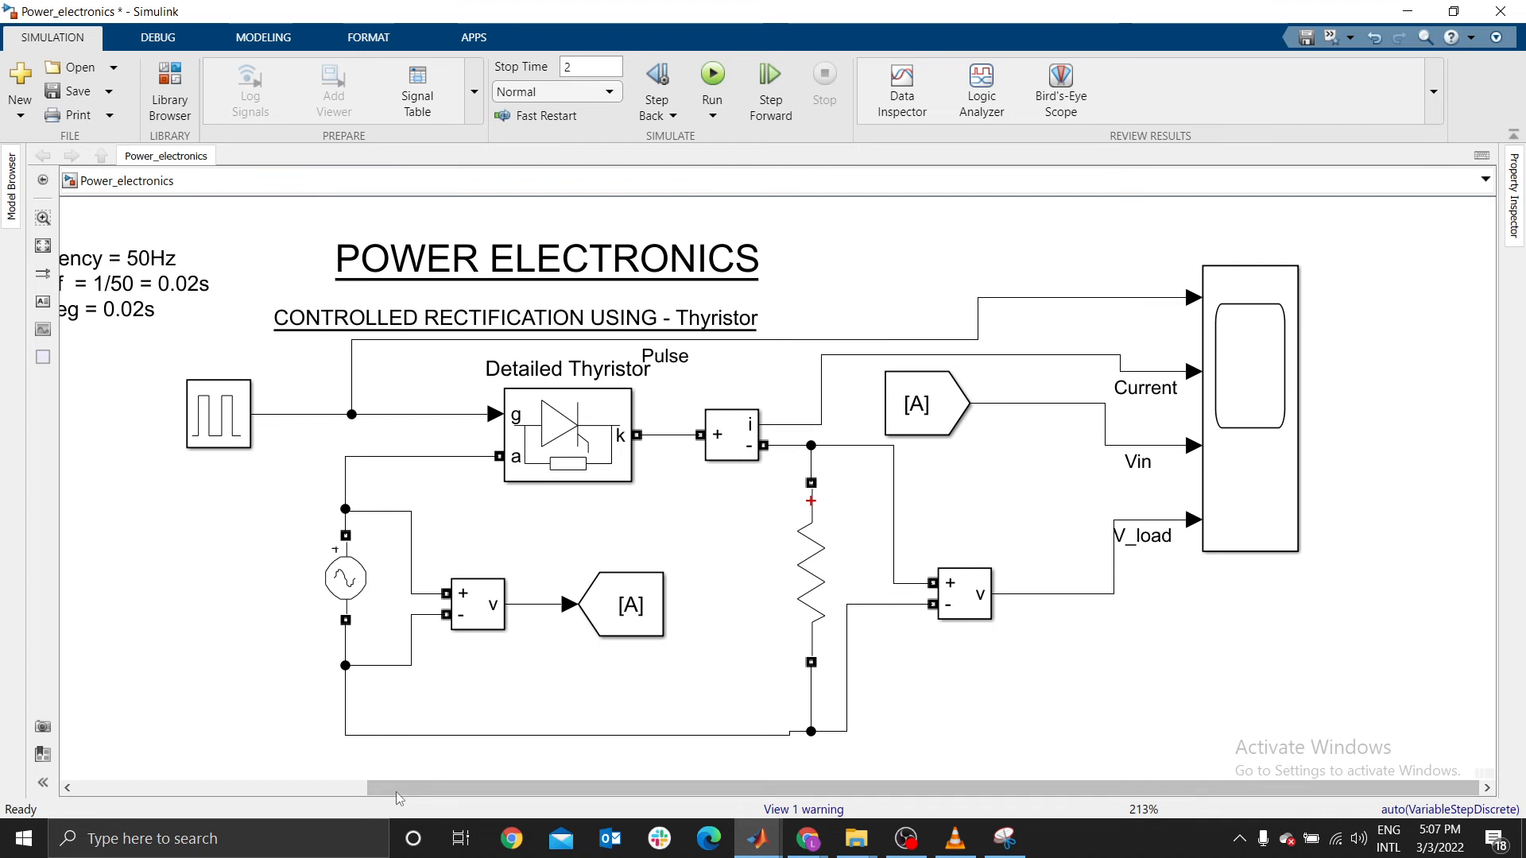
Open the Scope's configuration properties and set its display layout to four rows in one column
left_click_drag(460, 788, 397, 787)
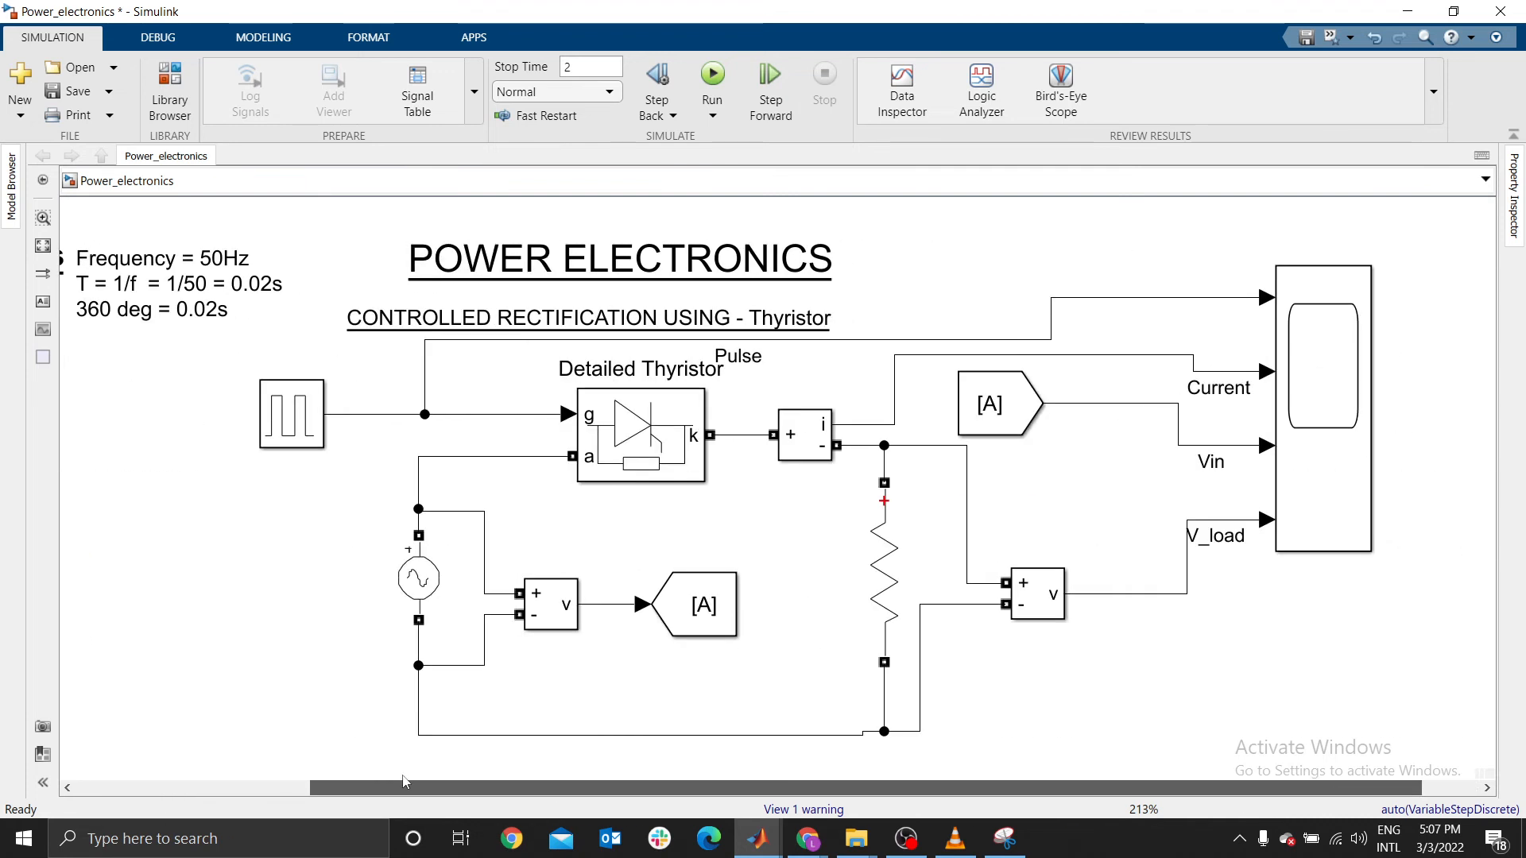
double_click(1311, 370)
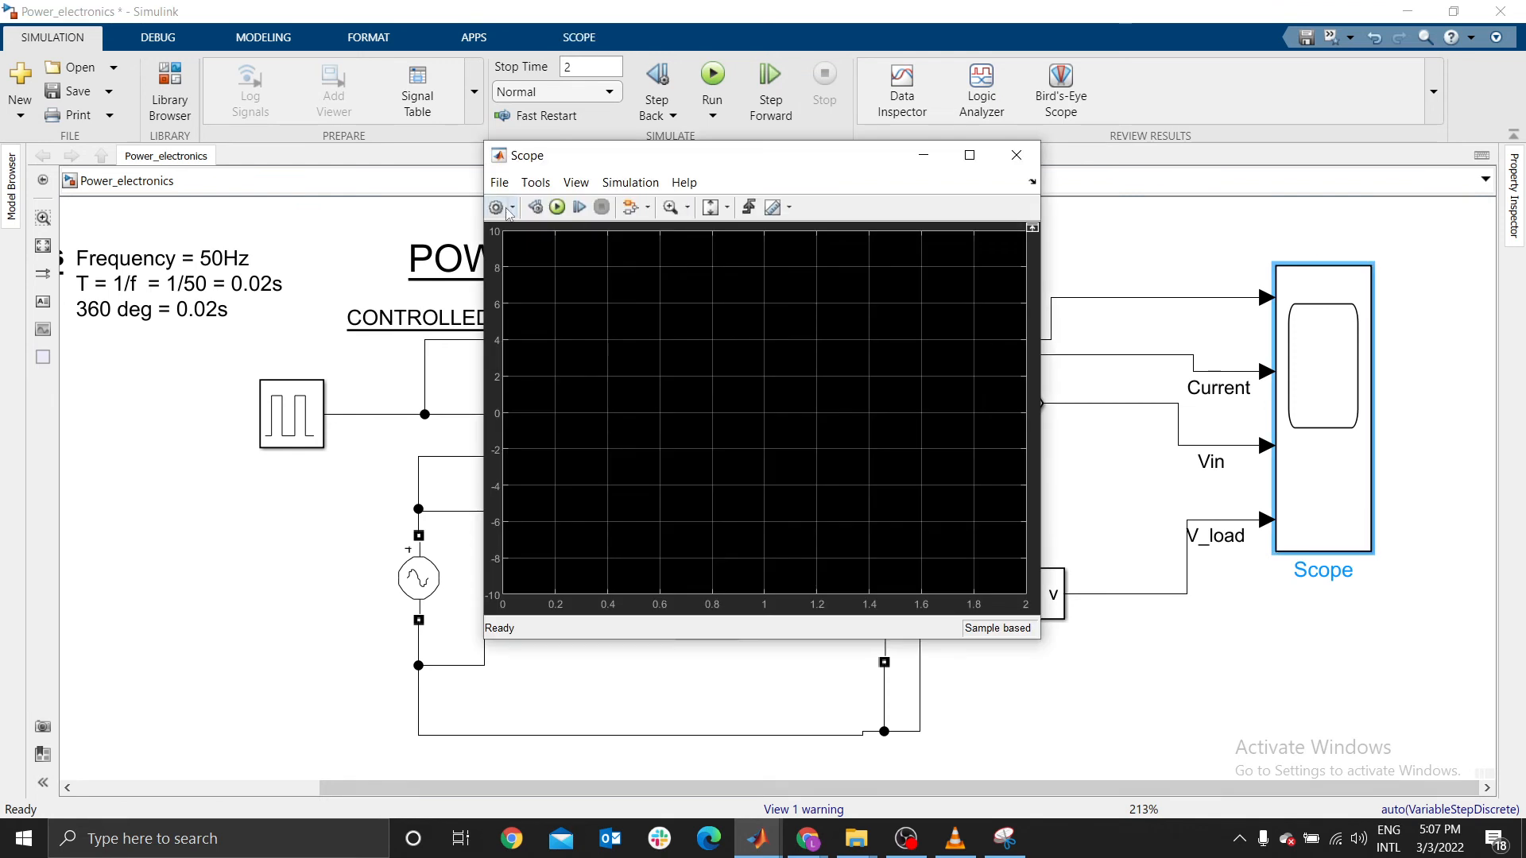
left_click(495, 207)
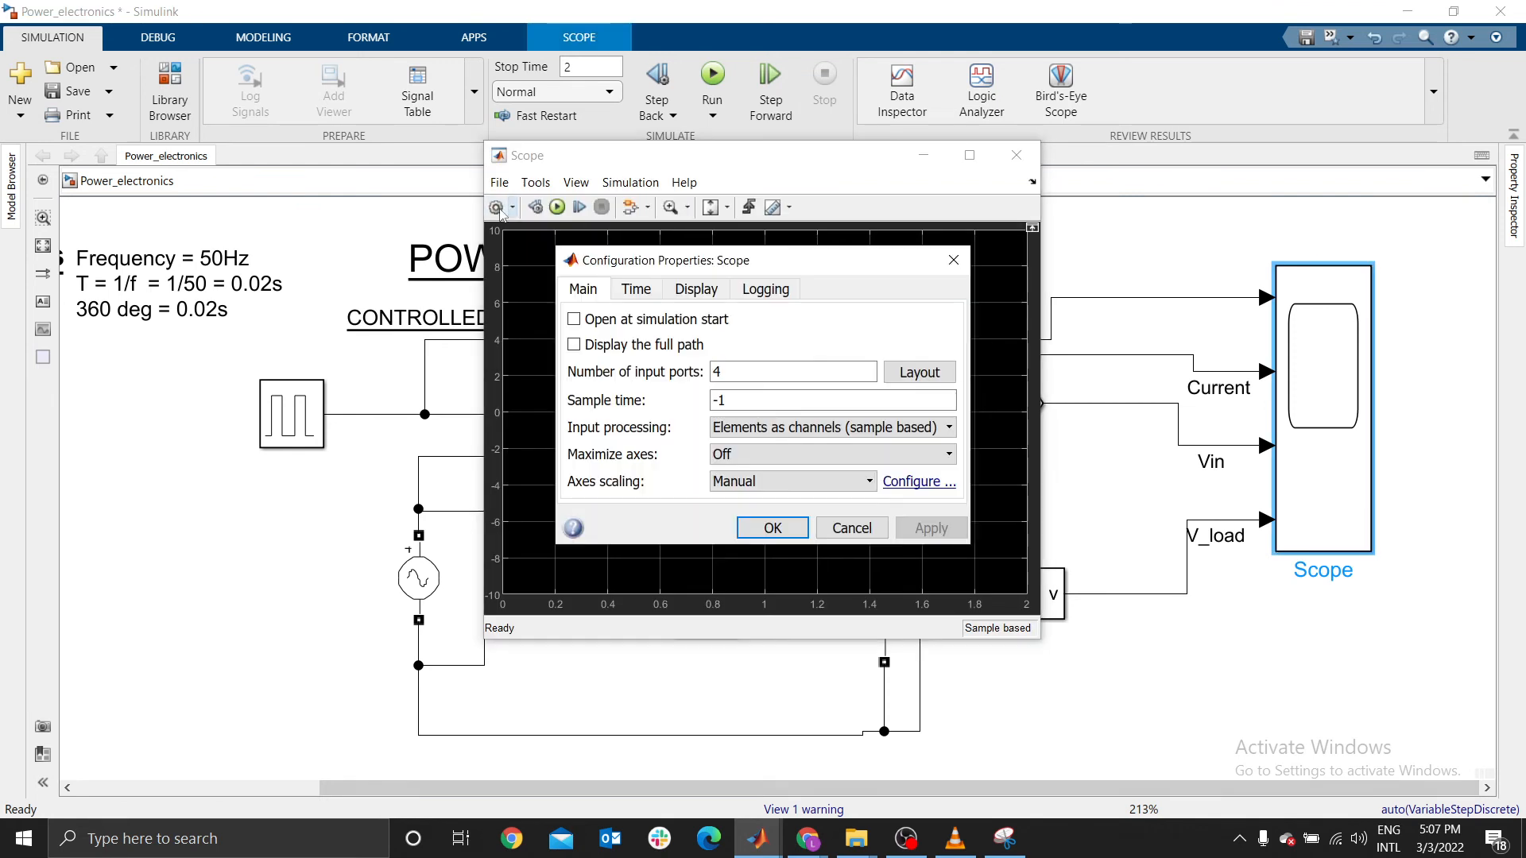
left_click(903, 387)
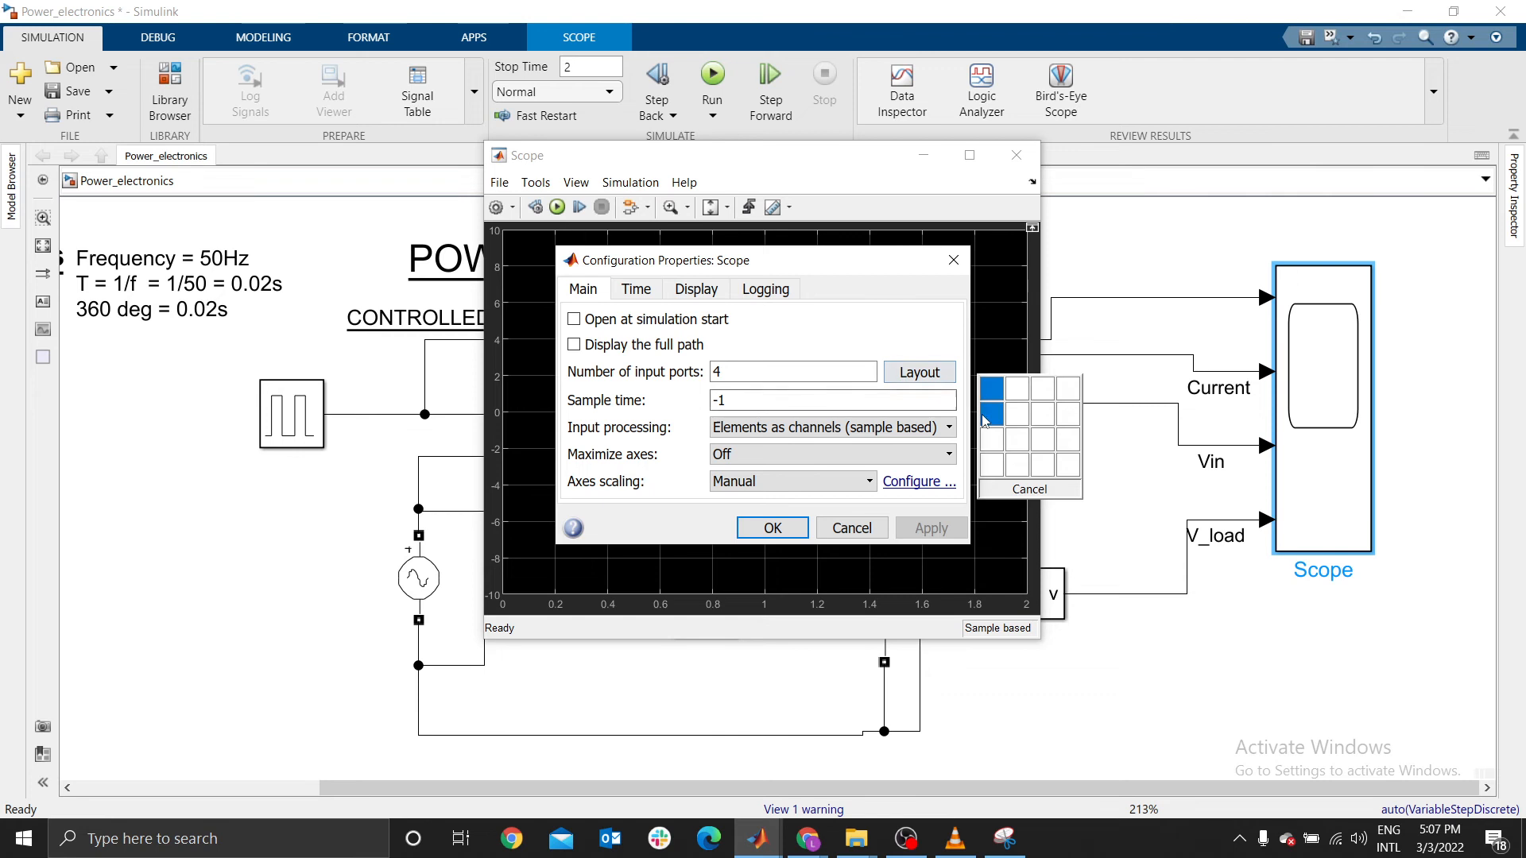
left_click(993, 470)
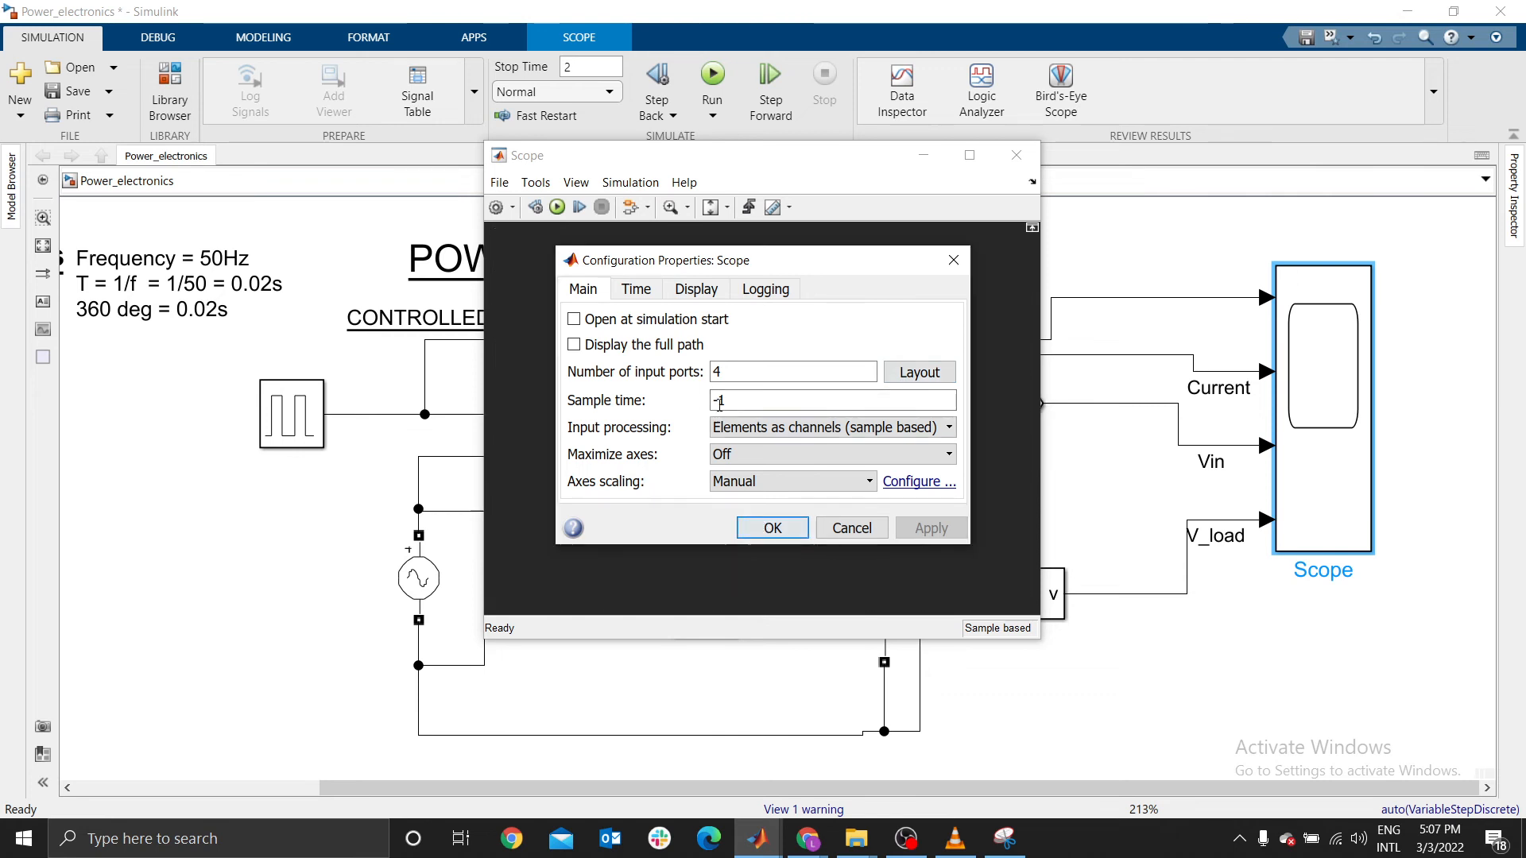
Apply the Scope's configuration with its four-display layout and return to the model
left_click(772, 528)
left_click(1337, 840)
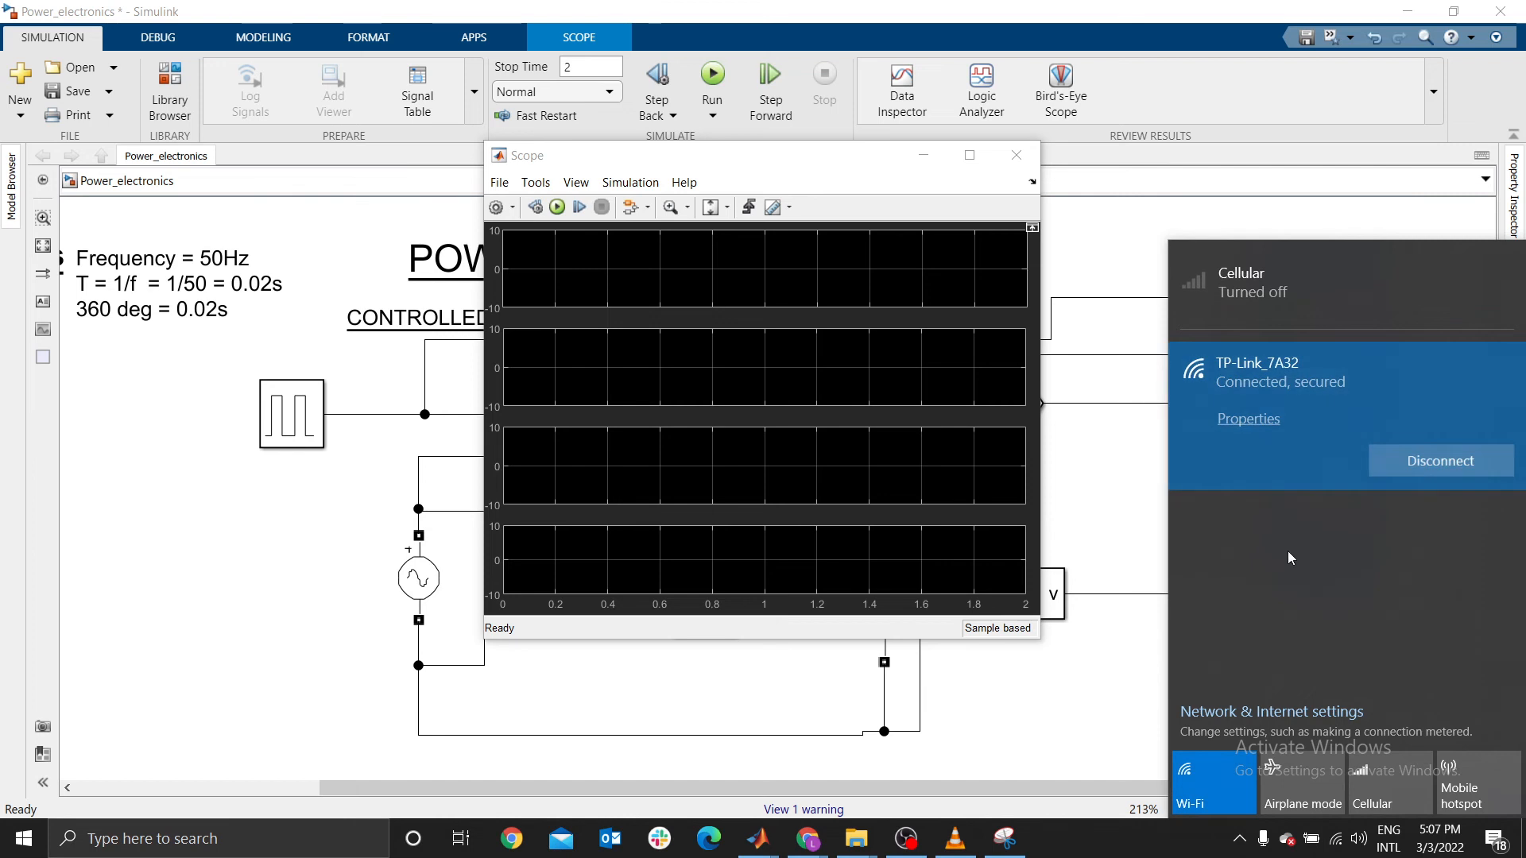
left_click(1131, 689)
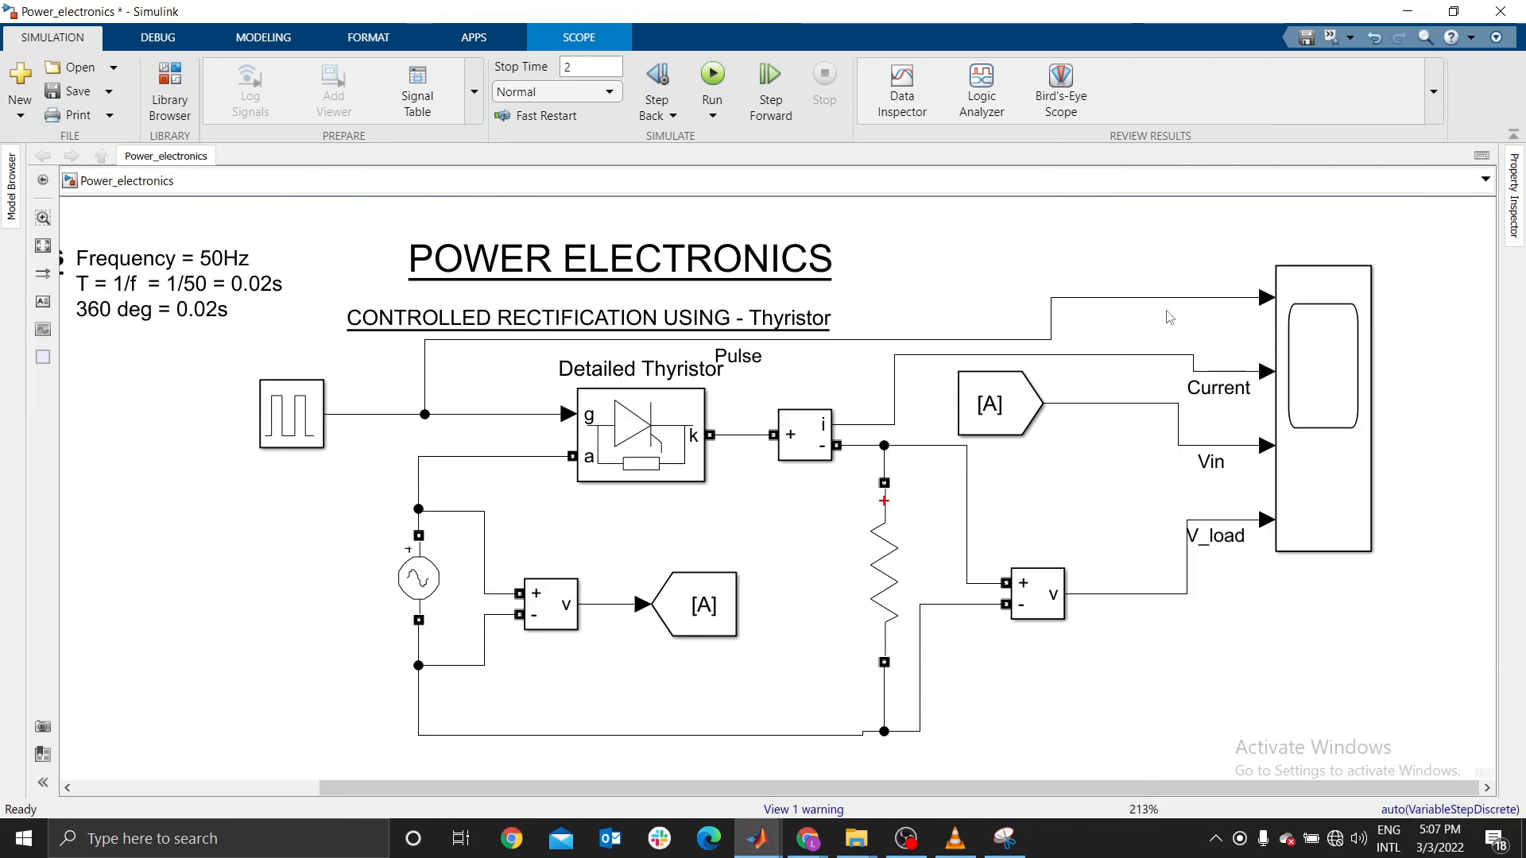
Move the Pulse label to the line beside the Scope's first input and shift the Scope block down to straighten the V_load line
left_click_drag(767, 368, 1246, 322)
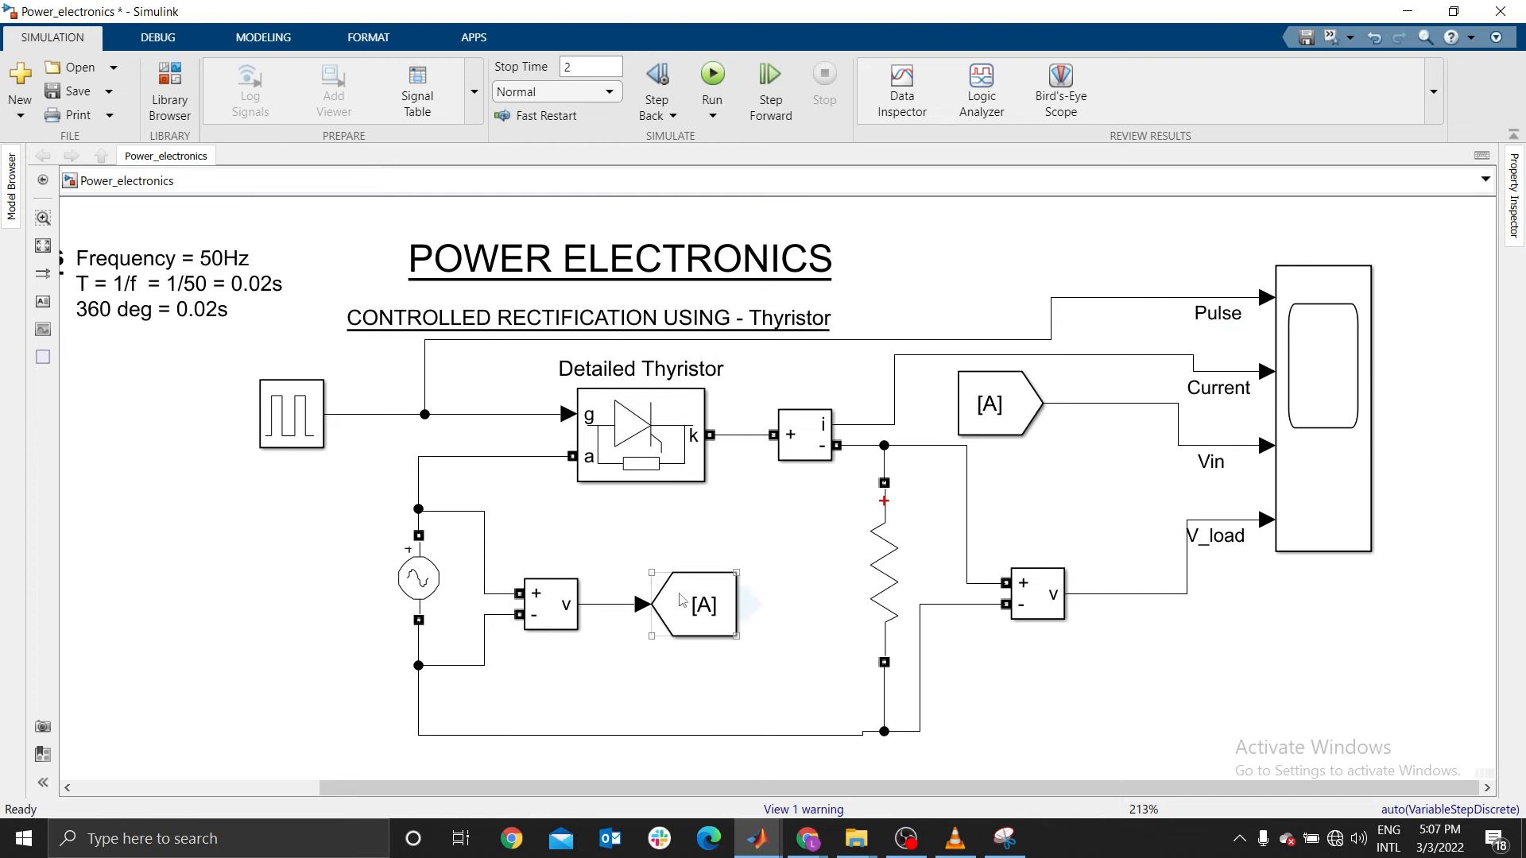
left_click_drag(1347, 458, 1348, 526)
left_click(1204, 259)
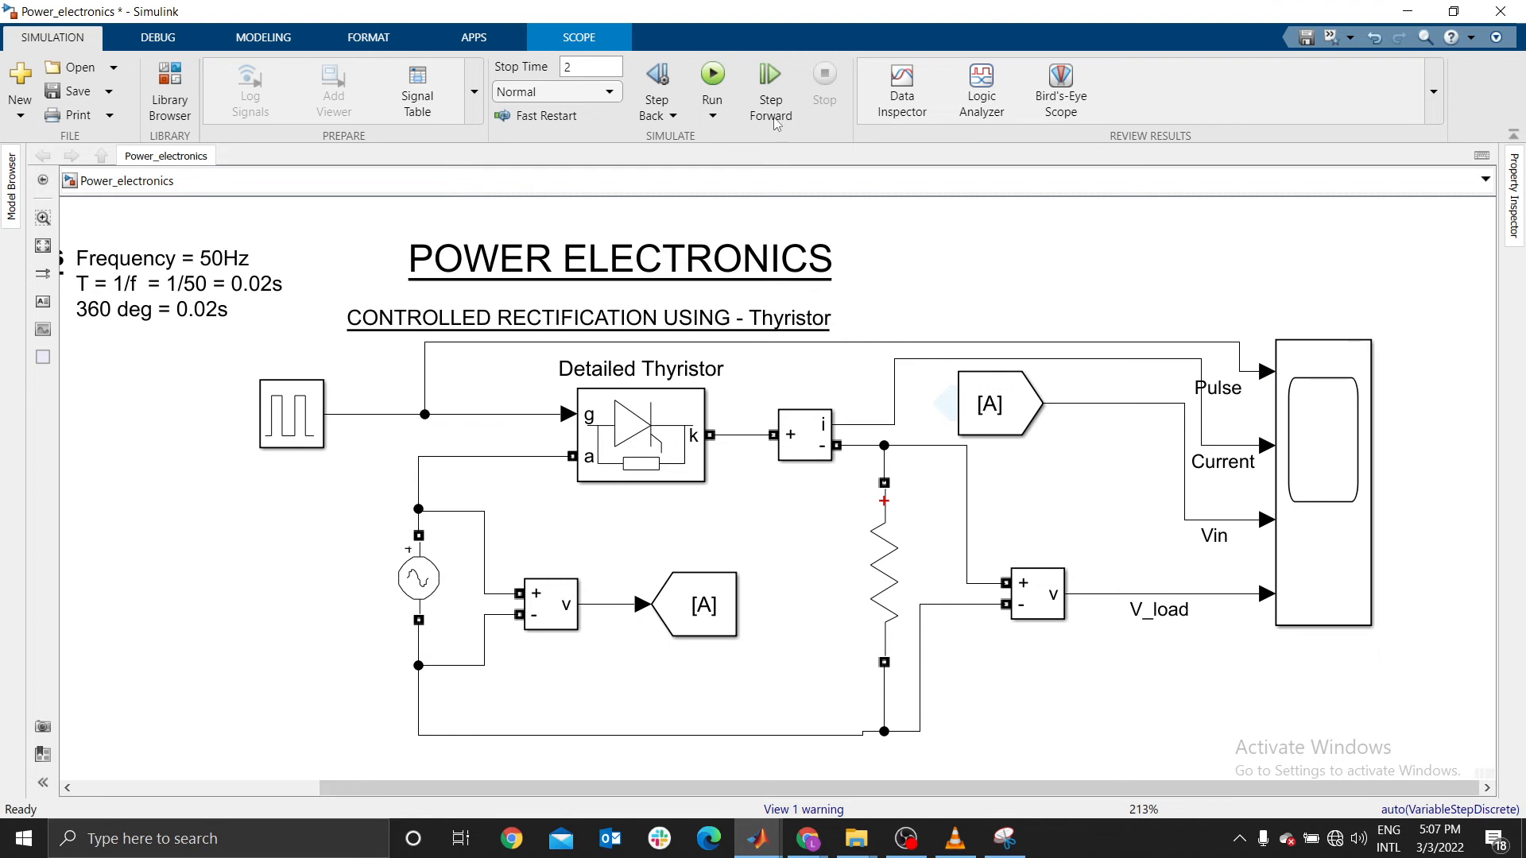
Set the simulation stop time to 1 and check the Pulse Generator's period and phase delay settings
left_click(601, 68)
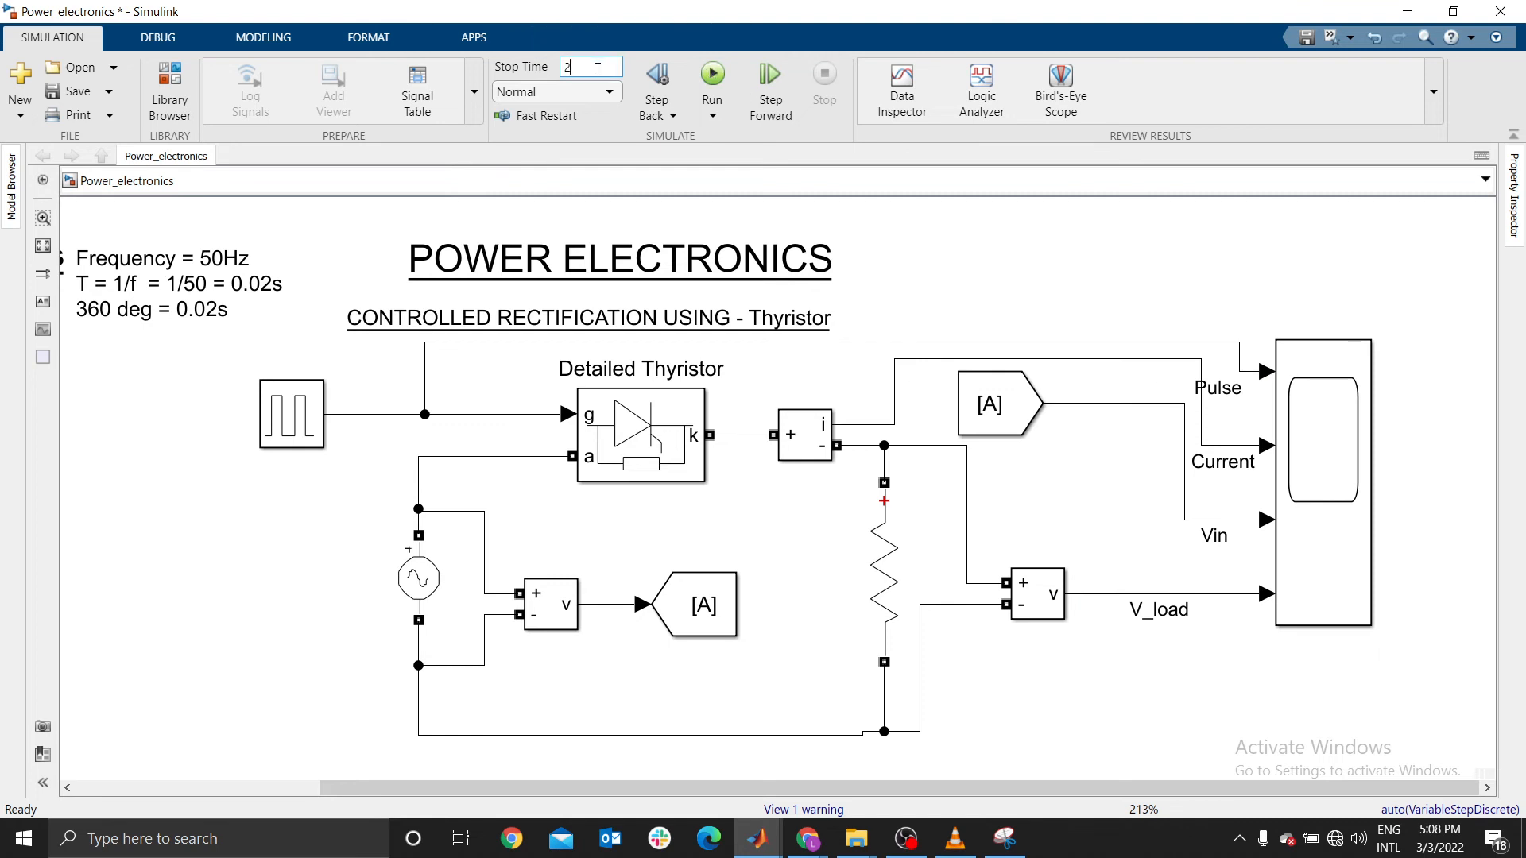
left_click_drag(598, 68, 556, 66)
double_click(317, 422)
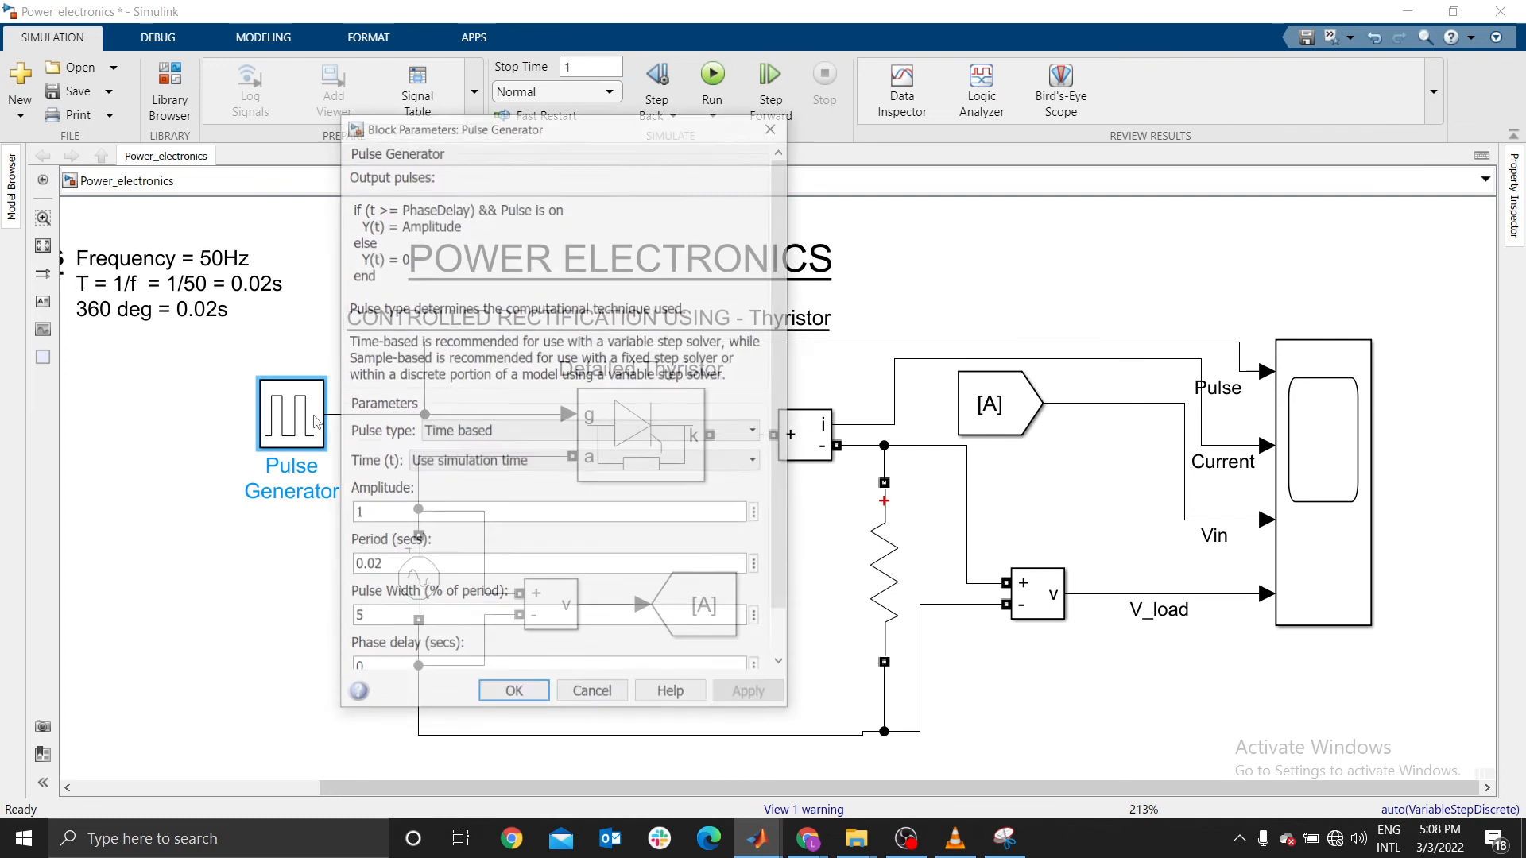
double_click(501, 566)
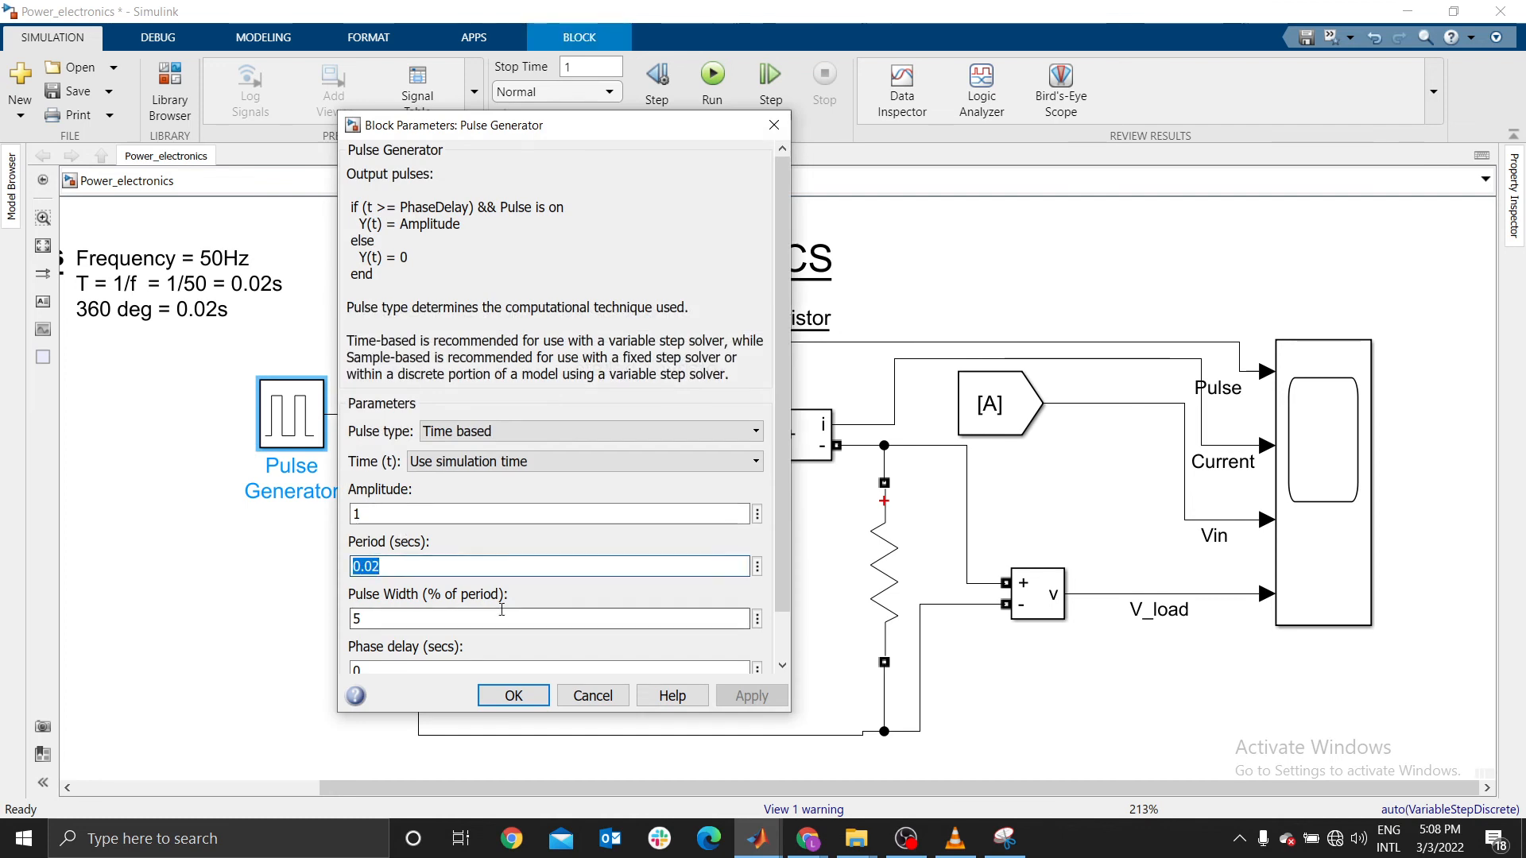
scroll(433, 657, "down", 1)
left_click(572, 689)
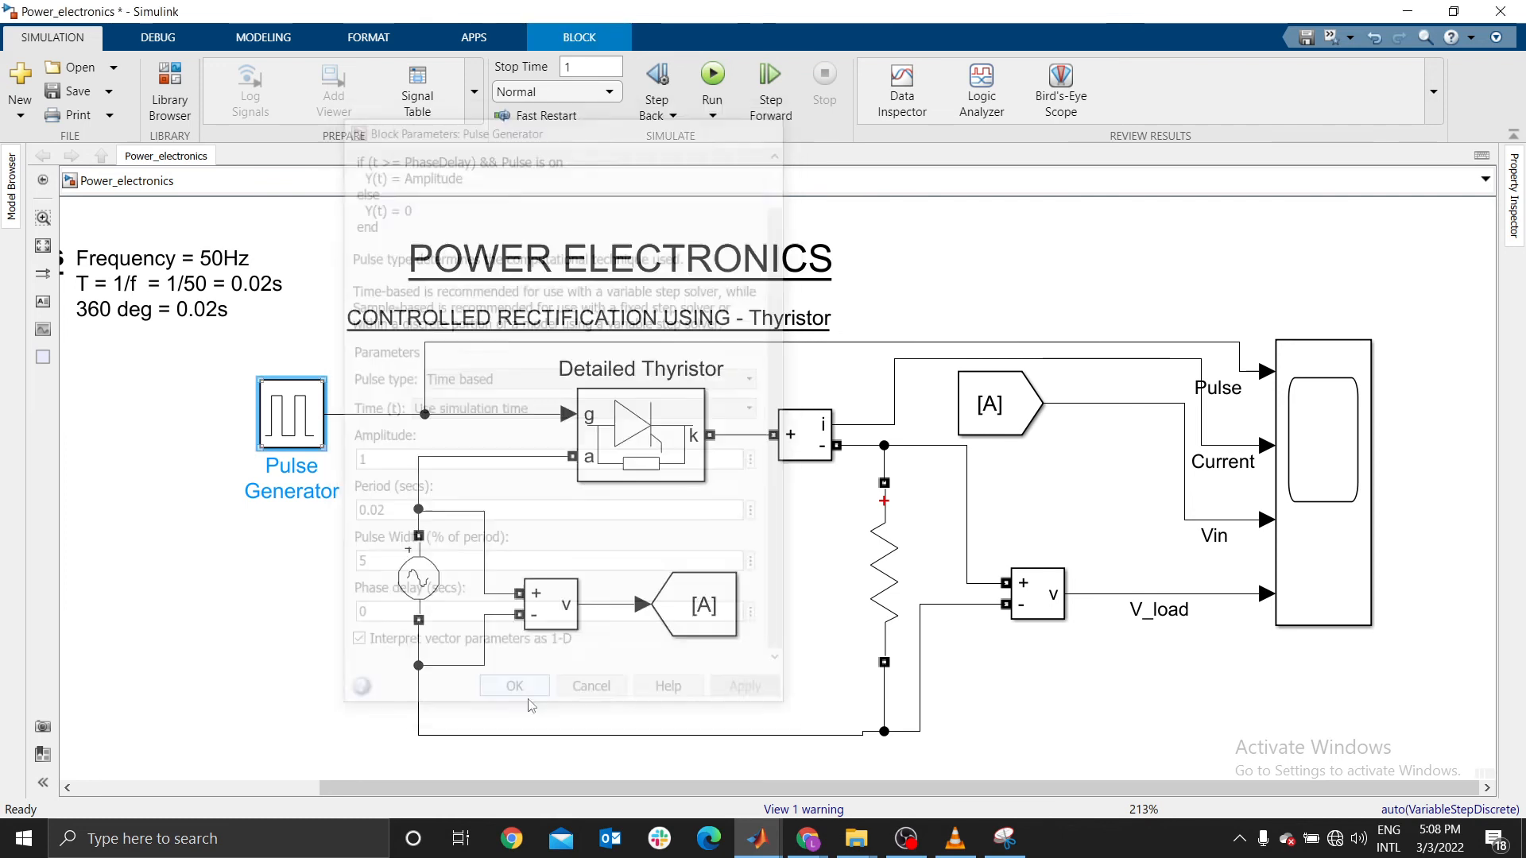
Run the simulation and view the waveforms in a maximized Scope, zooming the time axis to about the first 0.11 s
left_click(712, 75)
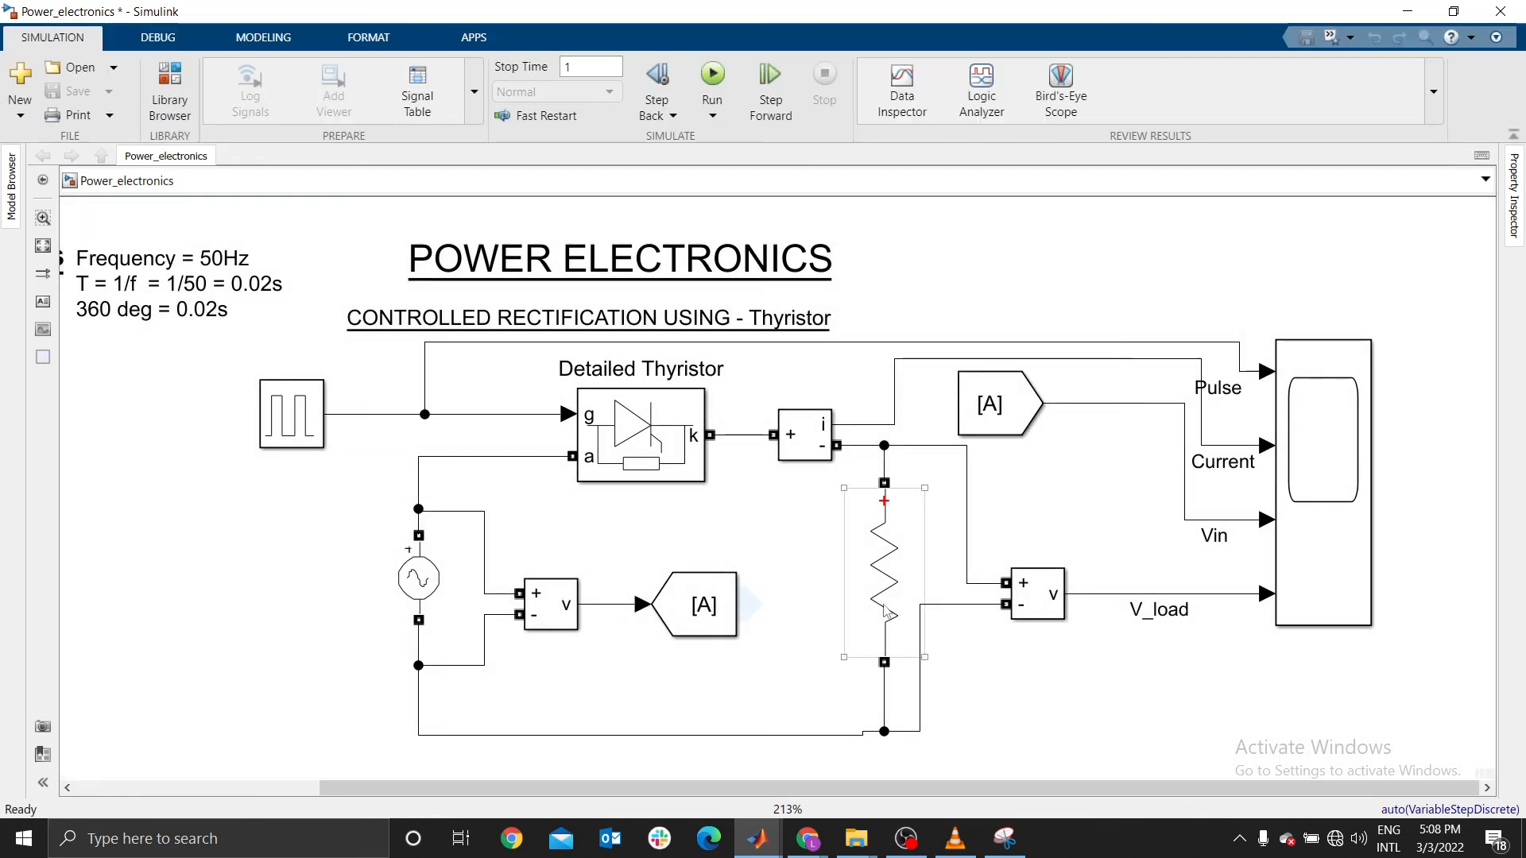
left_click(1315, 491)
double_click(1322, 463)
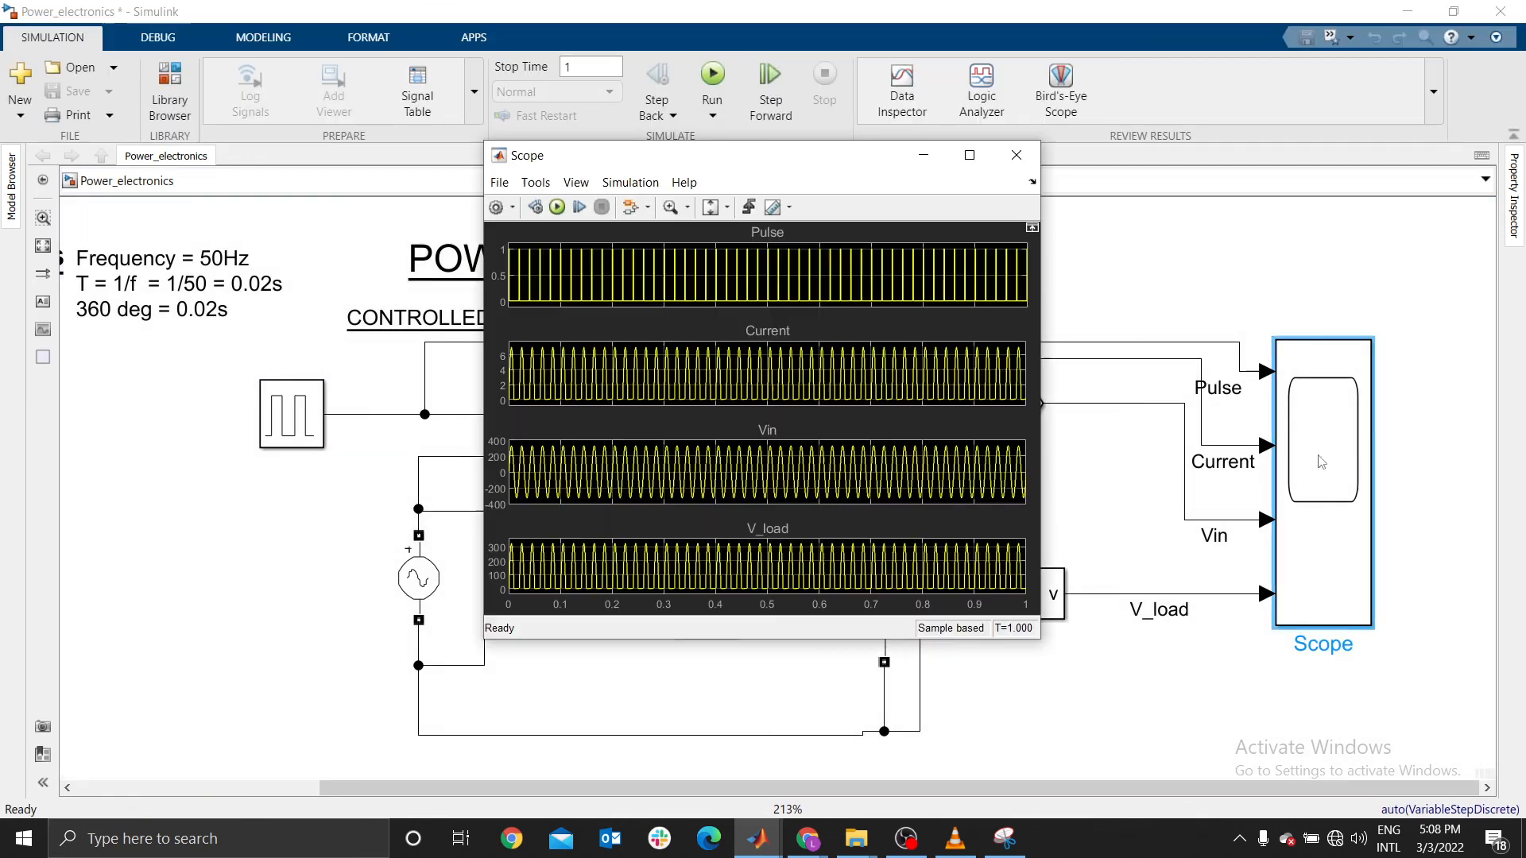
left_click(969, 154)
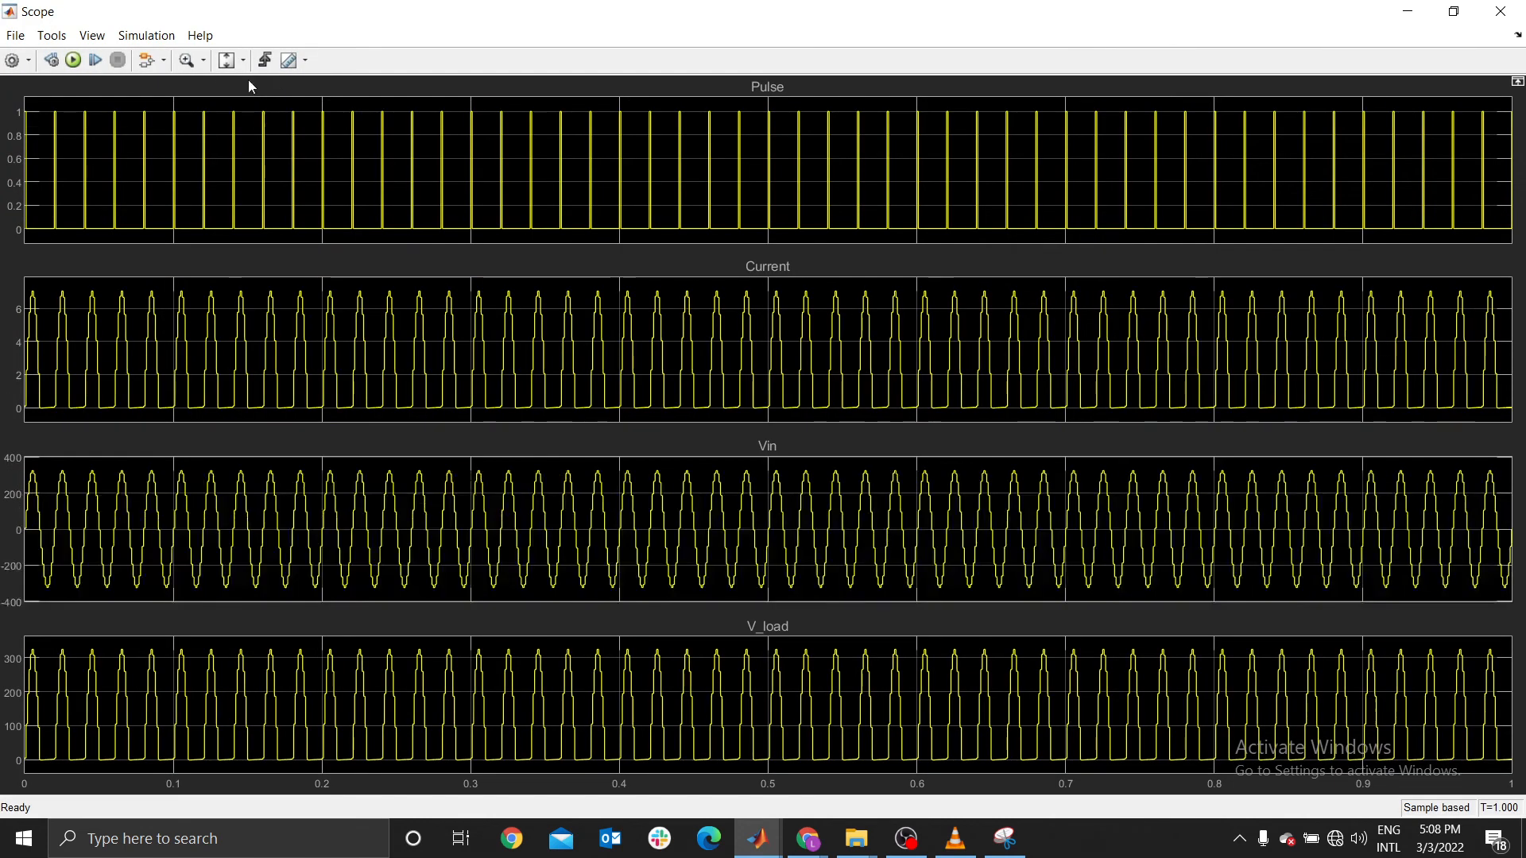
left_click(203, 60)
left_click(190, 87)
left_click_drag(22, 183, 189, 196)
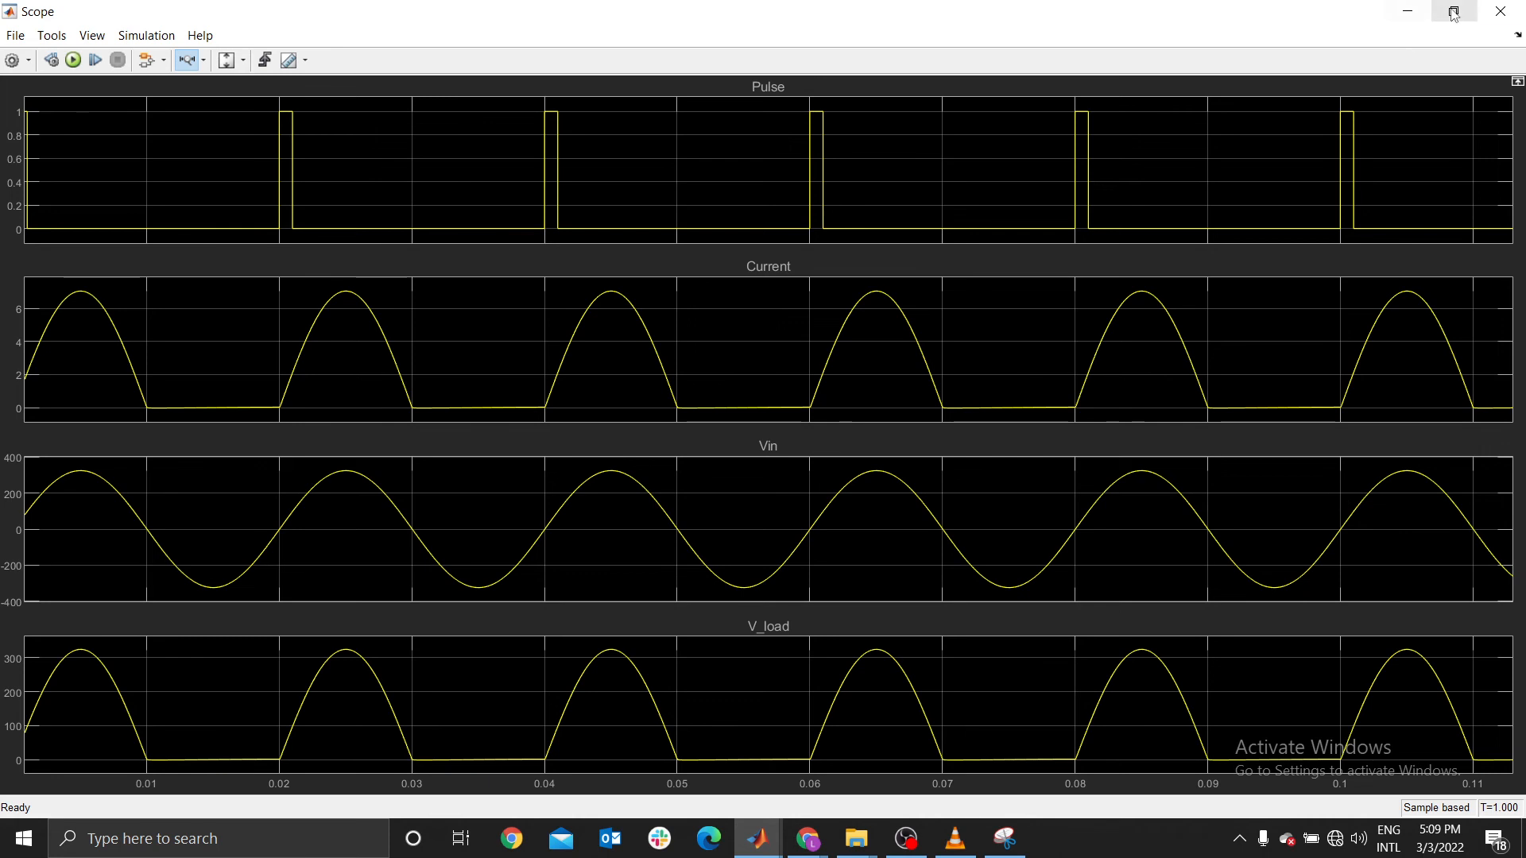
left_click(1500, 11)
left_click(775, 484)
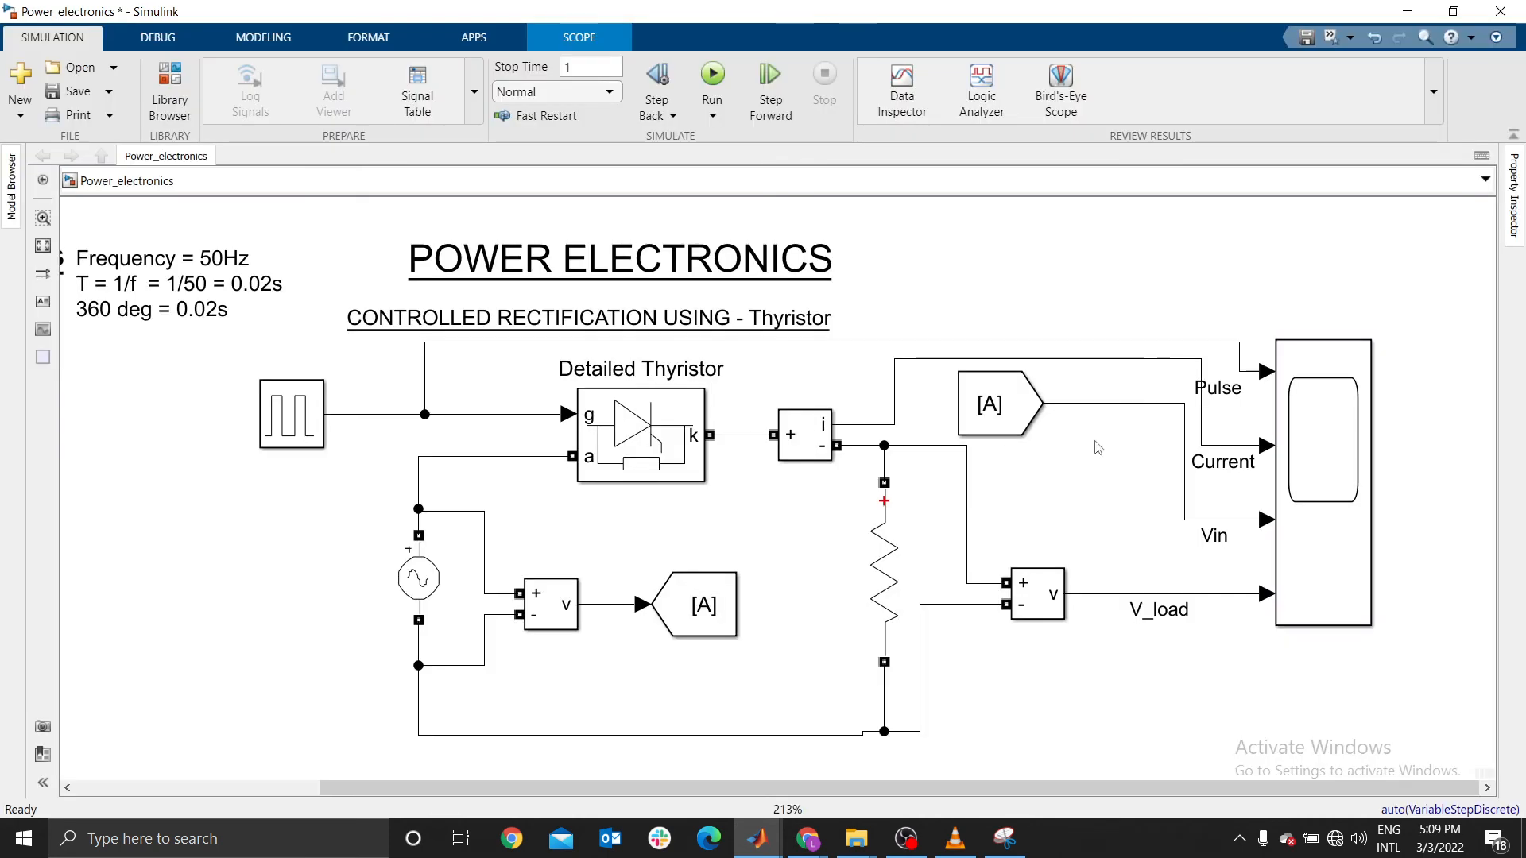
Examine the Pulse Generator's period, pulse width and phase delay parameters without changing them
double_click(291, 416)
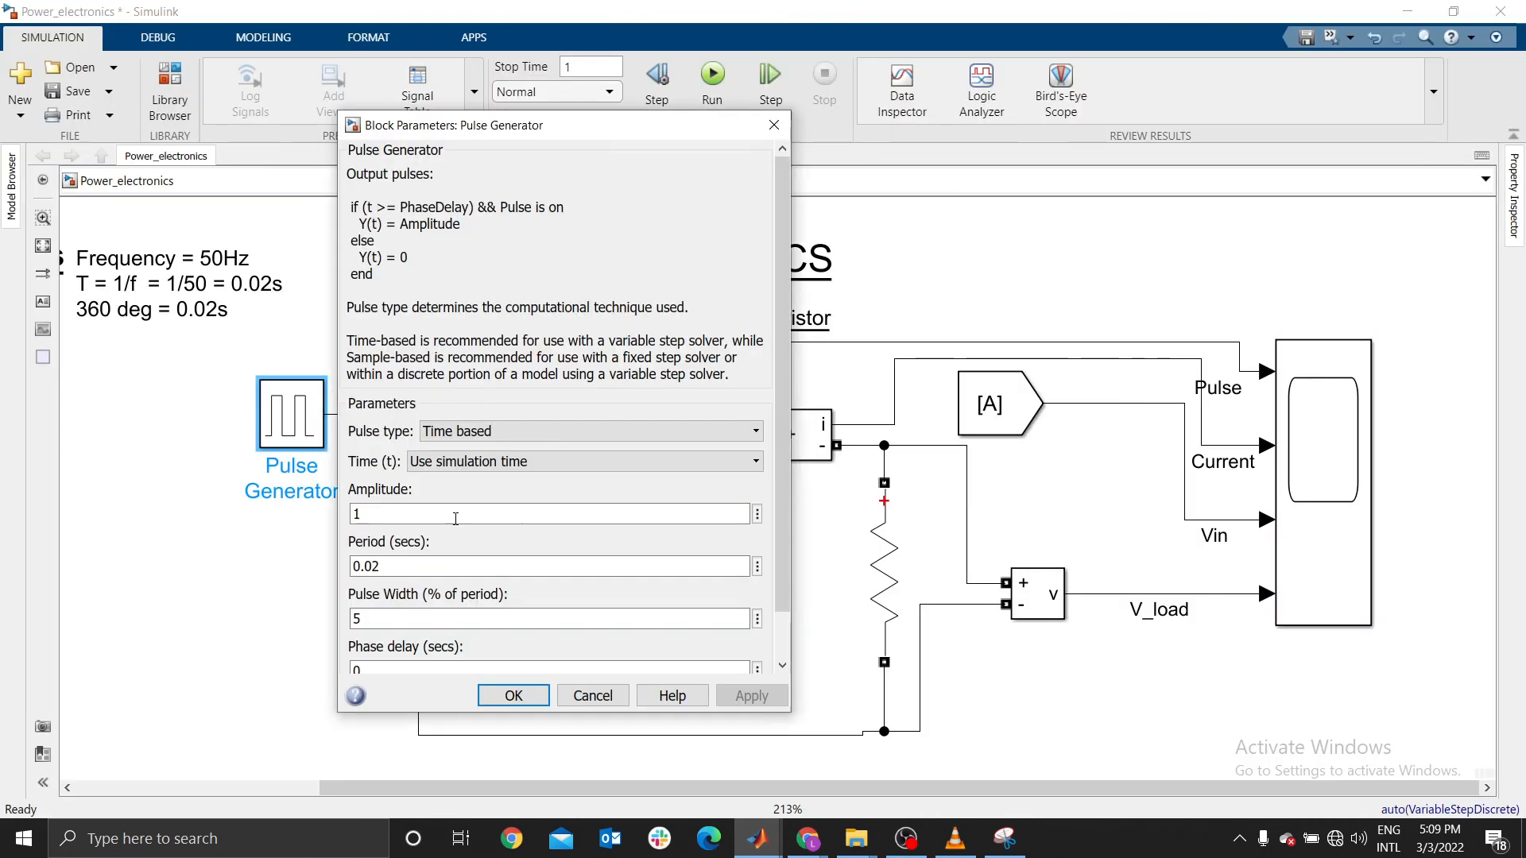
scroll(455, 518, "down", 2)
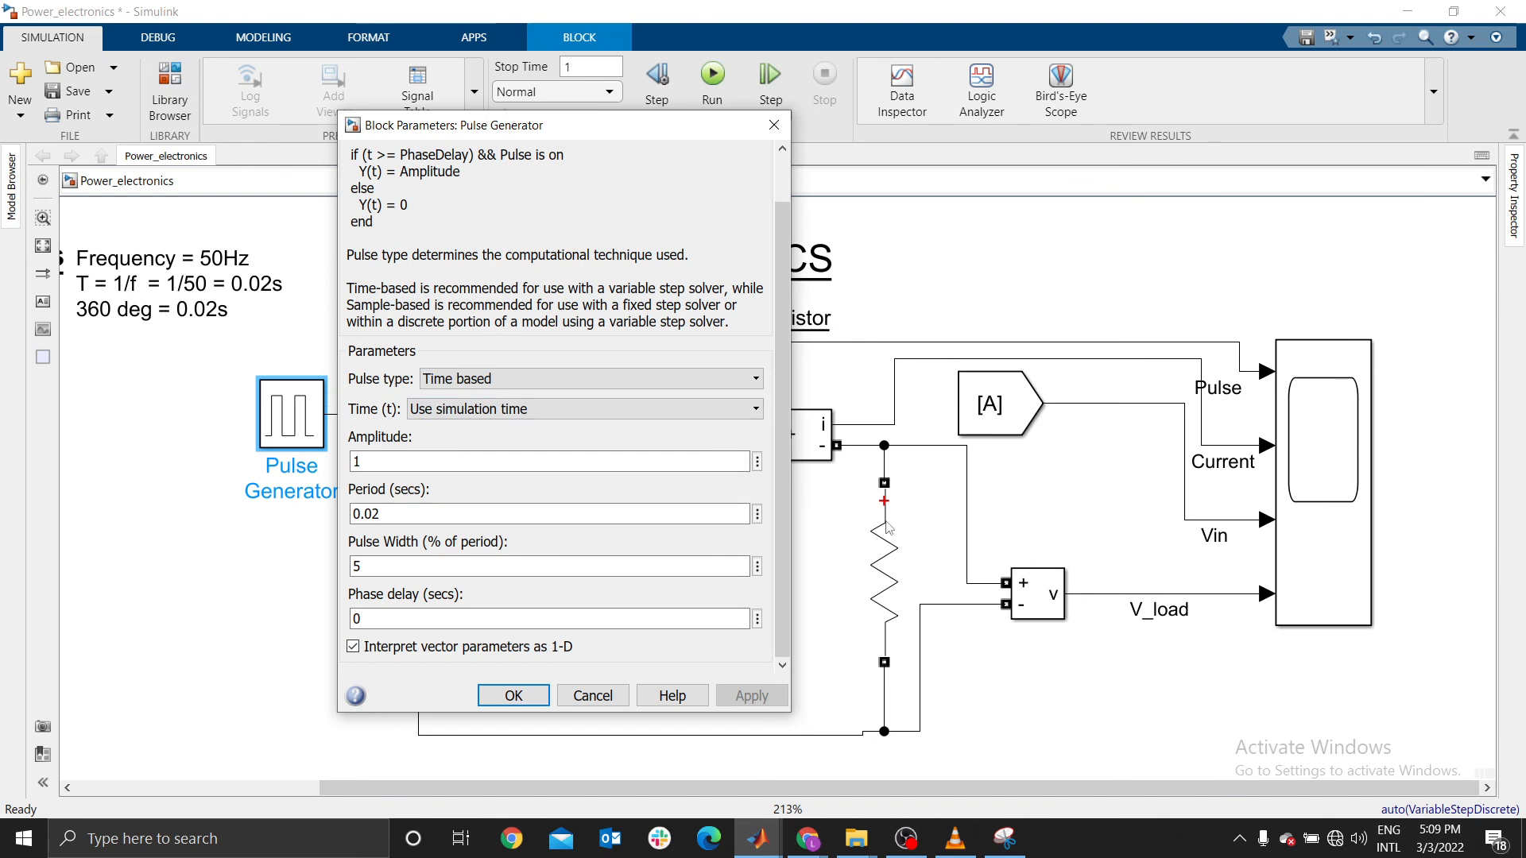
left_click(773, 126)
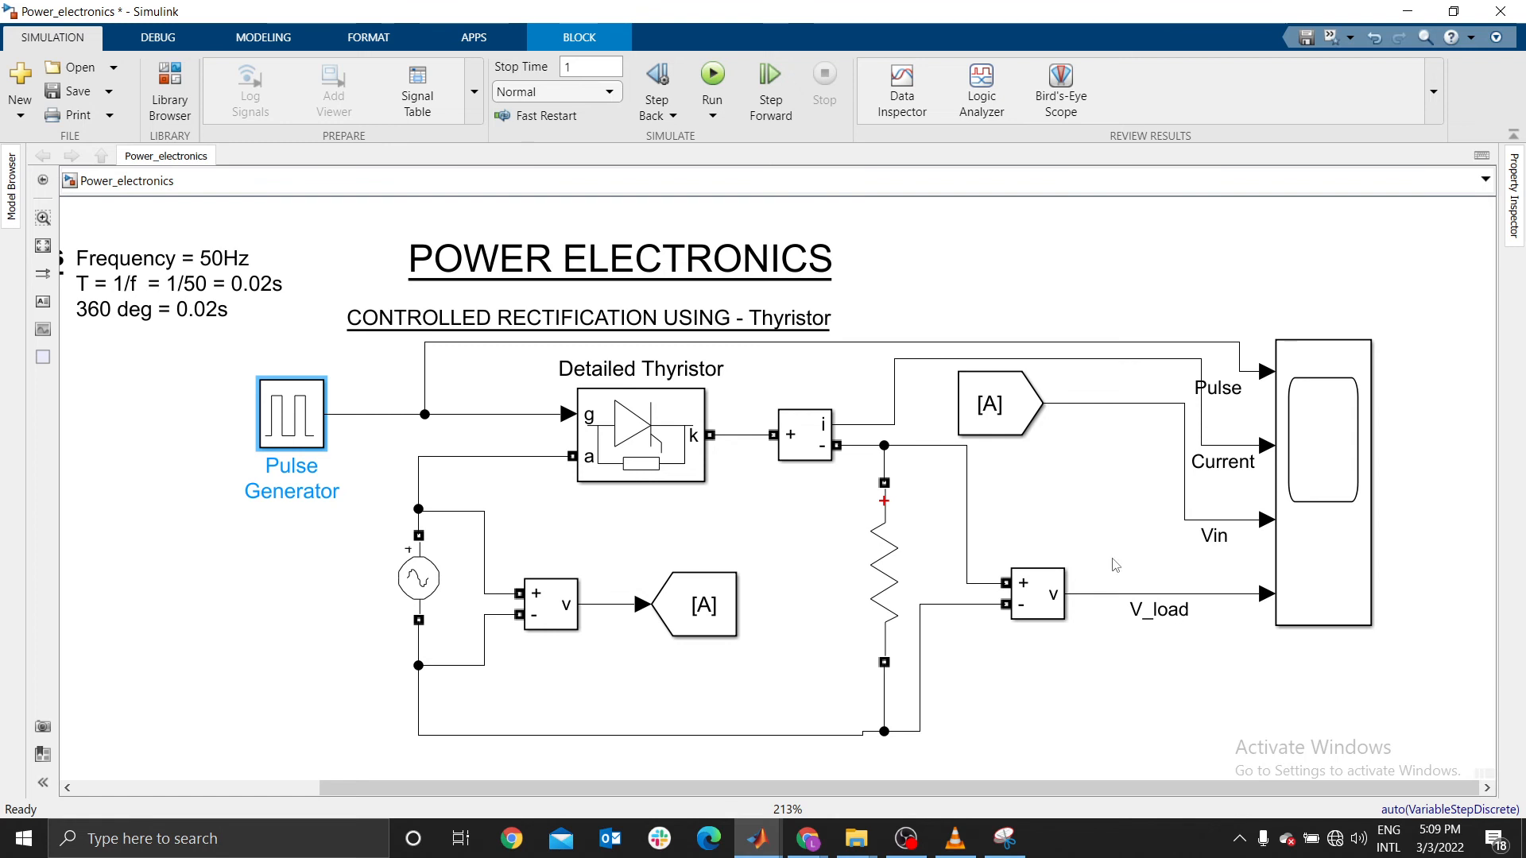
left_click(1081, 527)
left_click(292, 417)
double_click(291, 414)
scroll(376, 604, "down", 3)
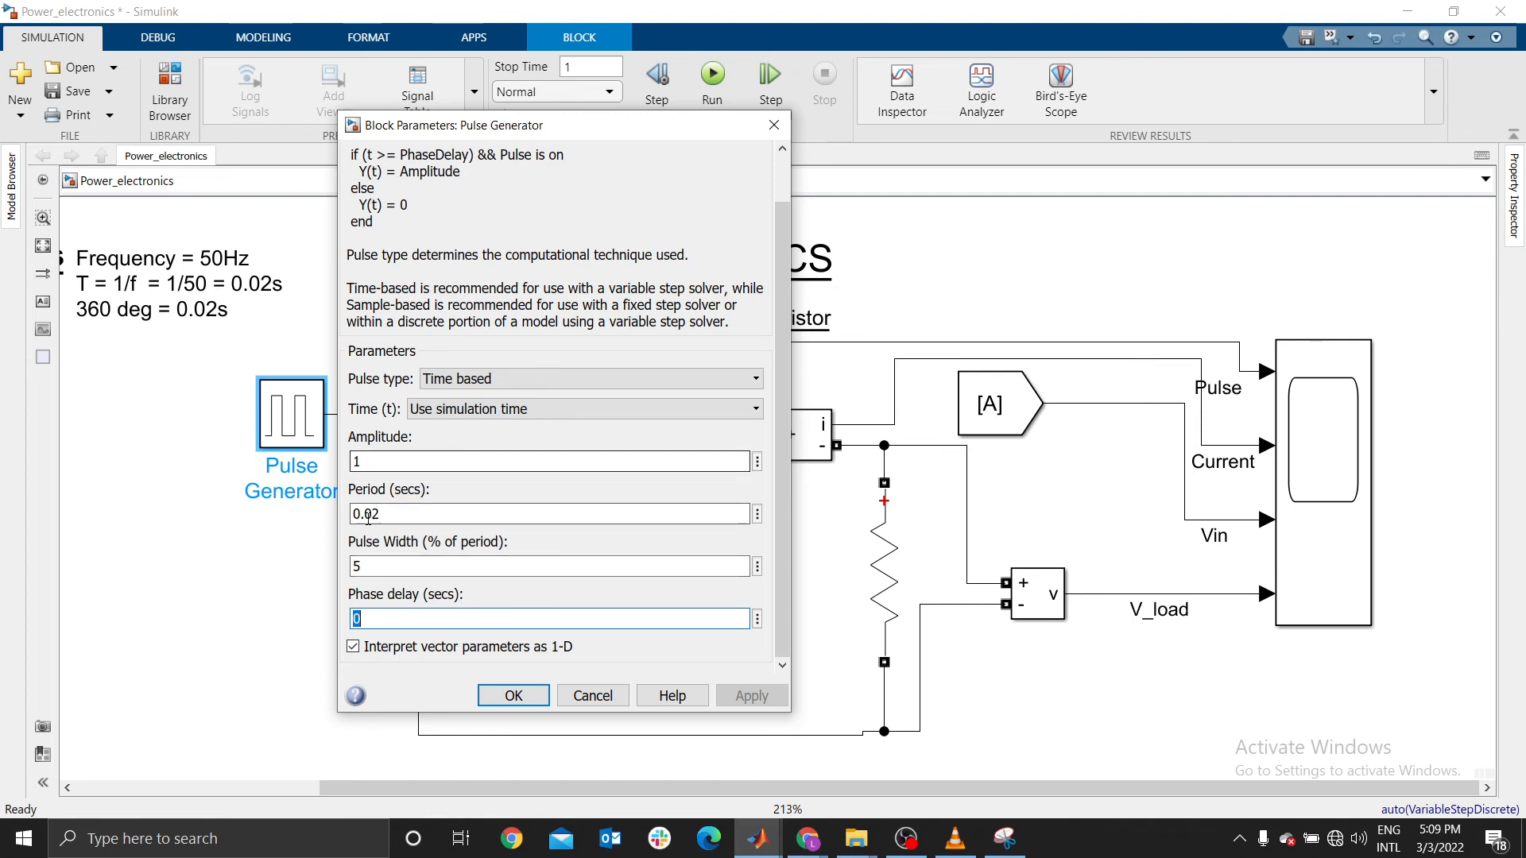
double_click(449, 567)
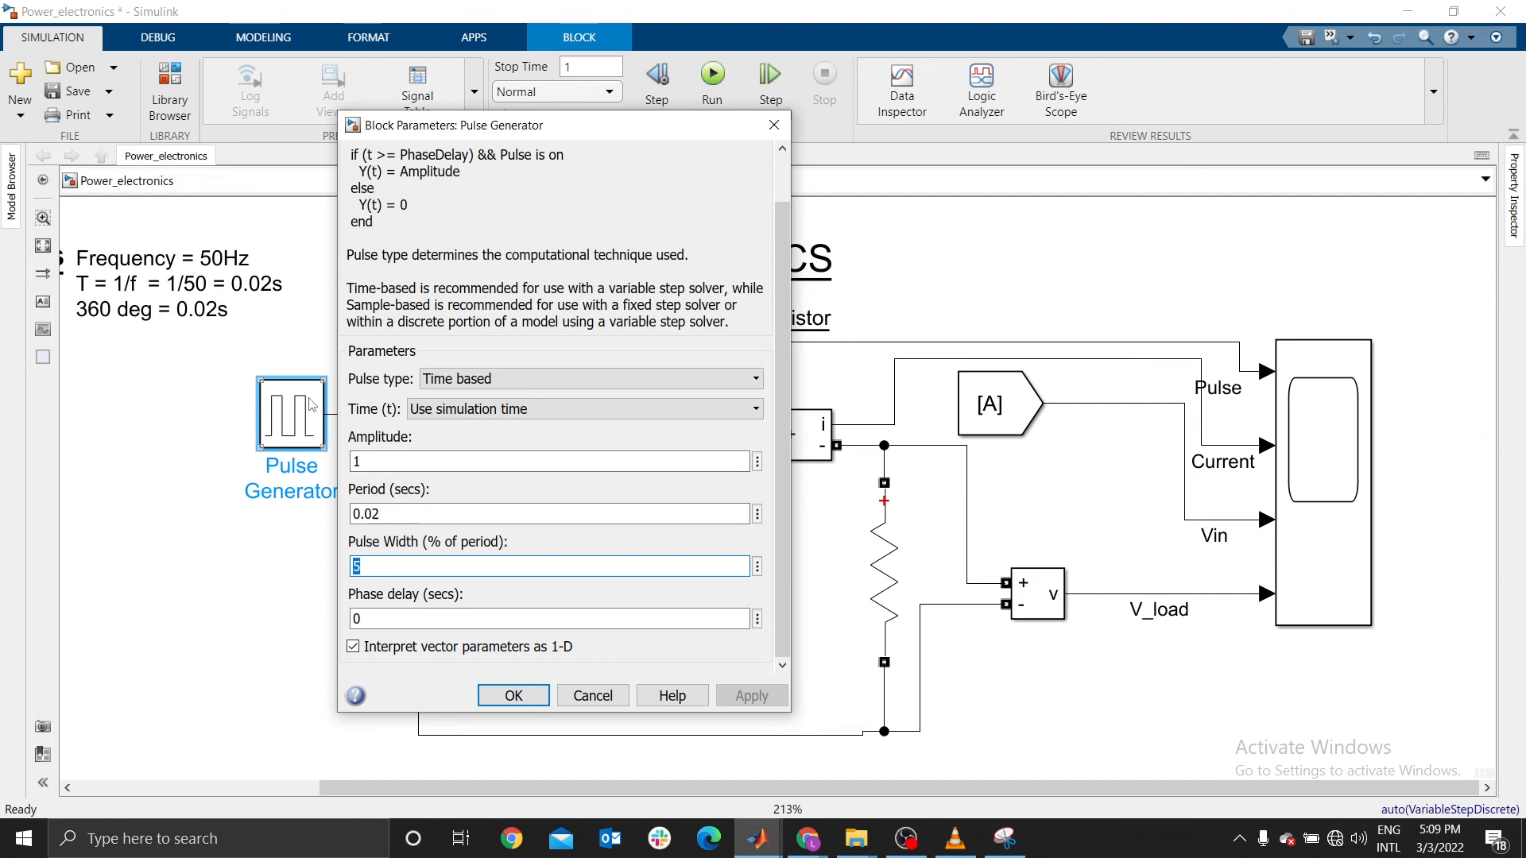
double_click(387, 621)
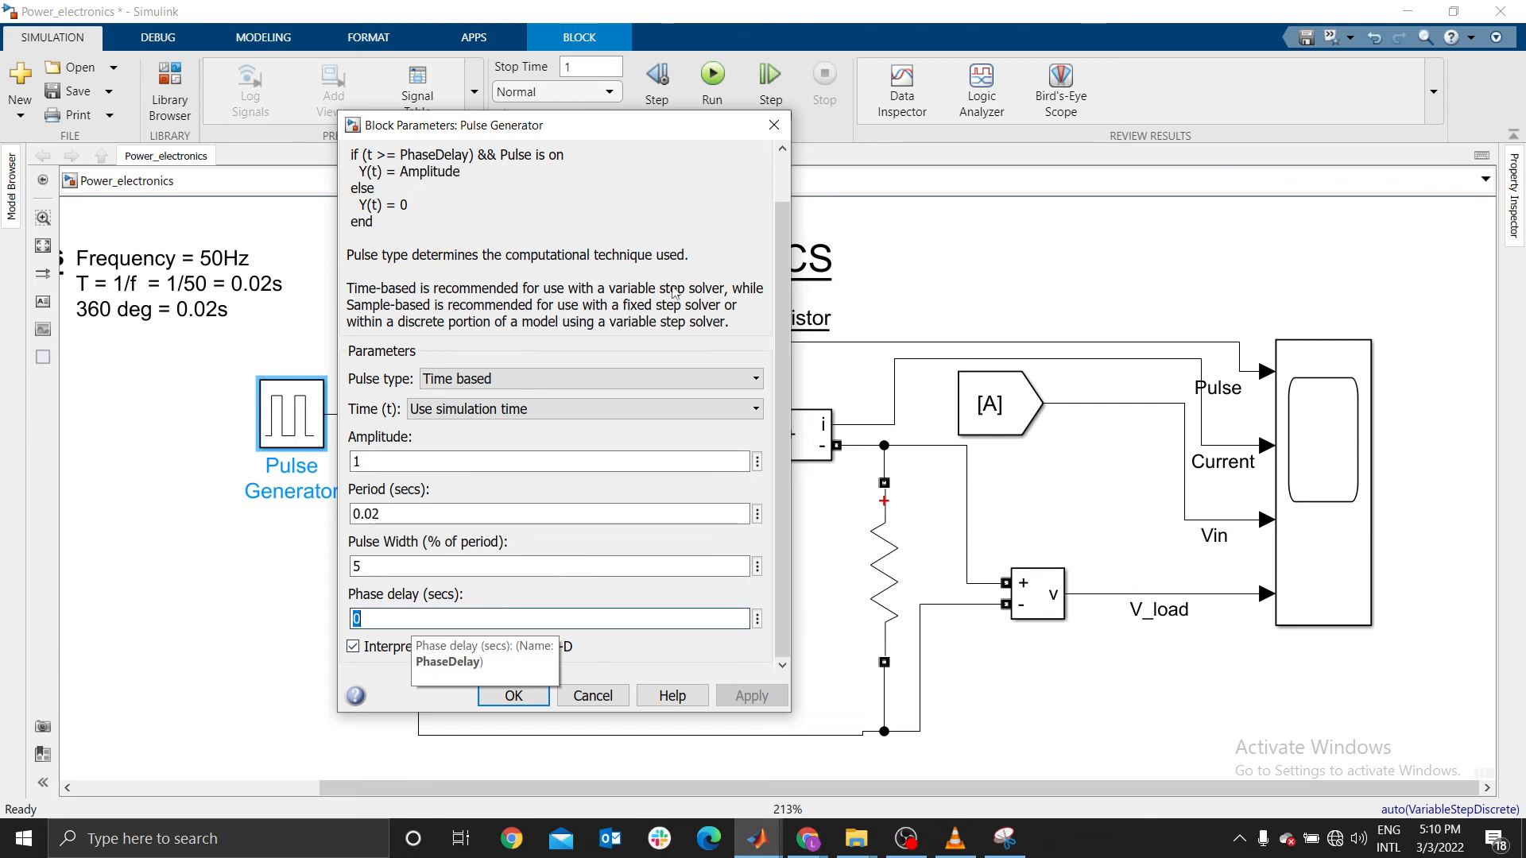
left_click(773, 124)
Reopen the Scope and examine a few cycles of the pulse, current, input voltage and load voltage waveforms
double_click(1300, 454)
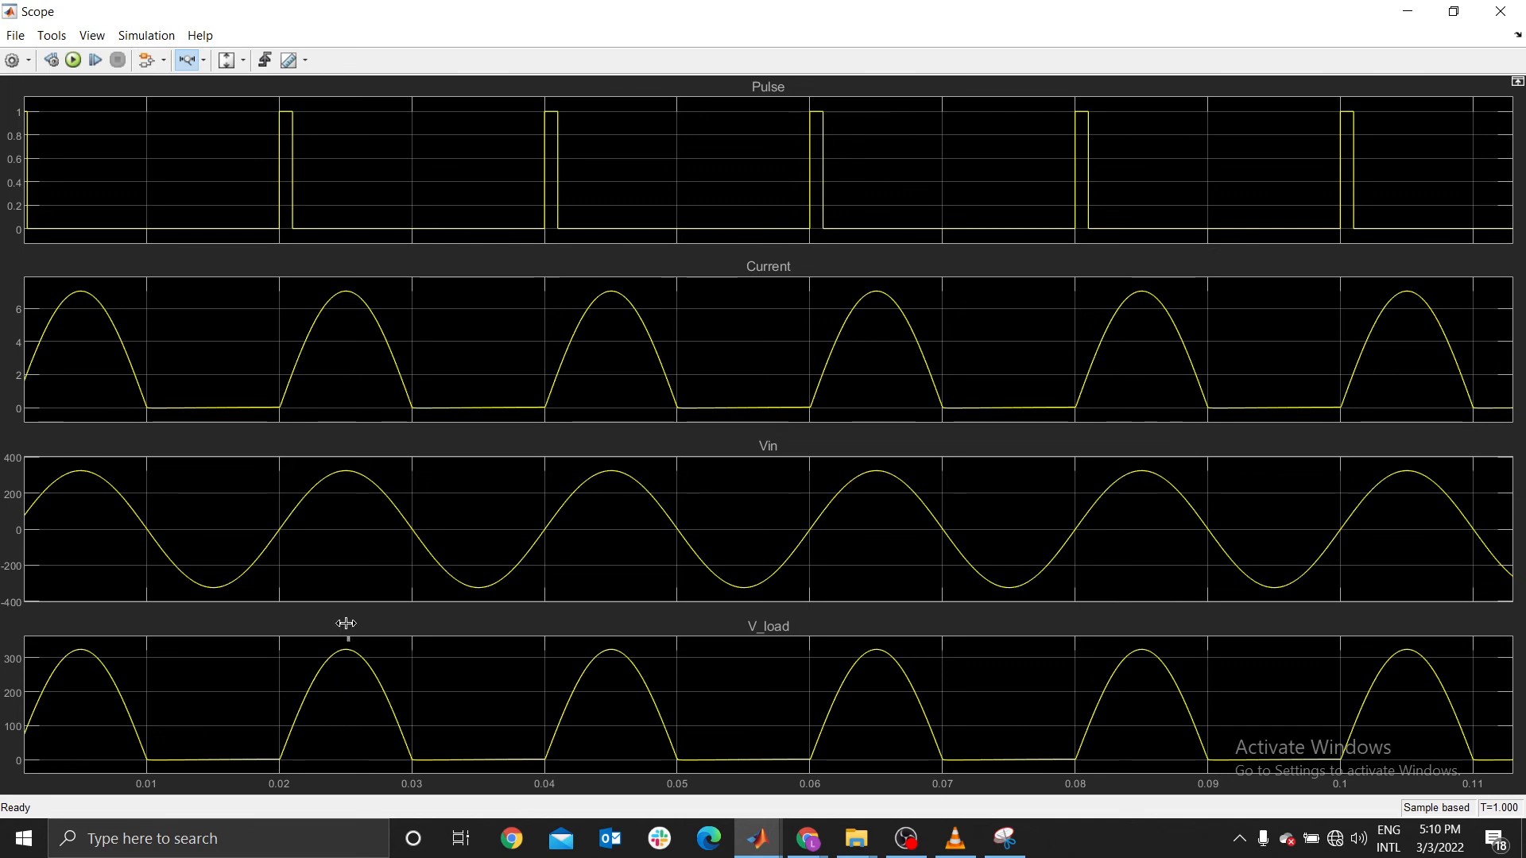
left_click(340, 741)
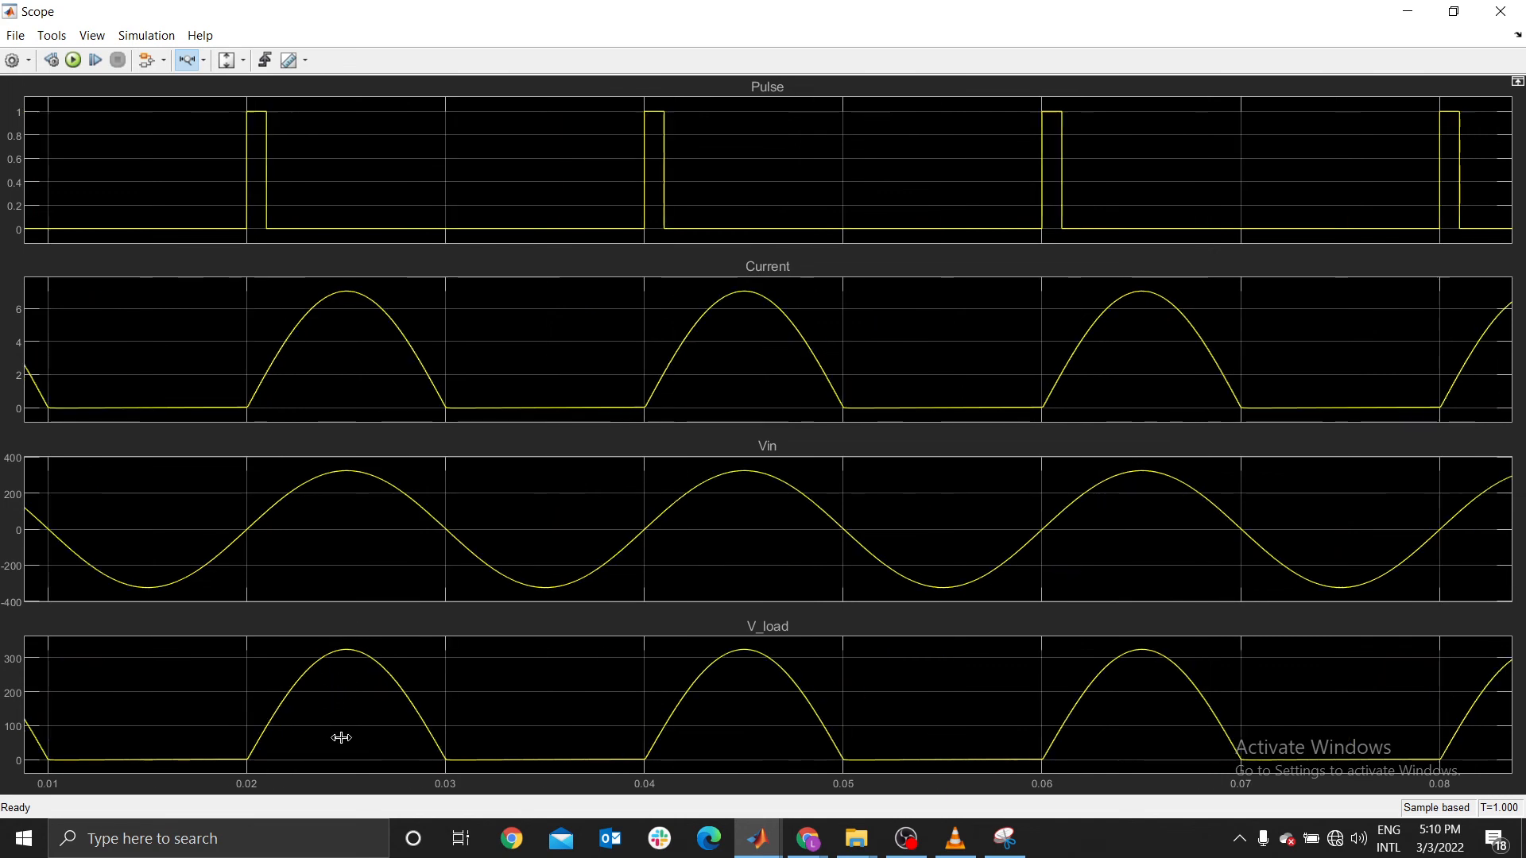
double_click(421, 660)
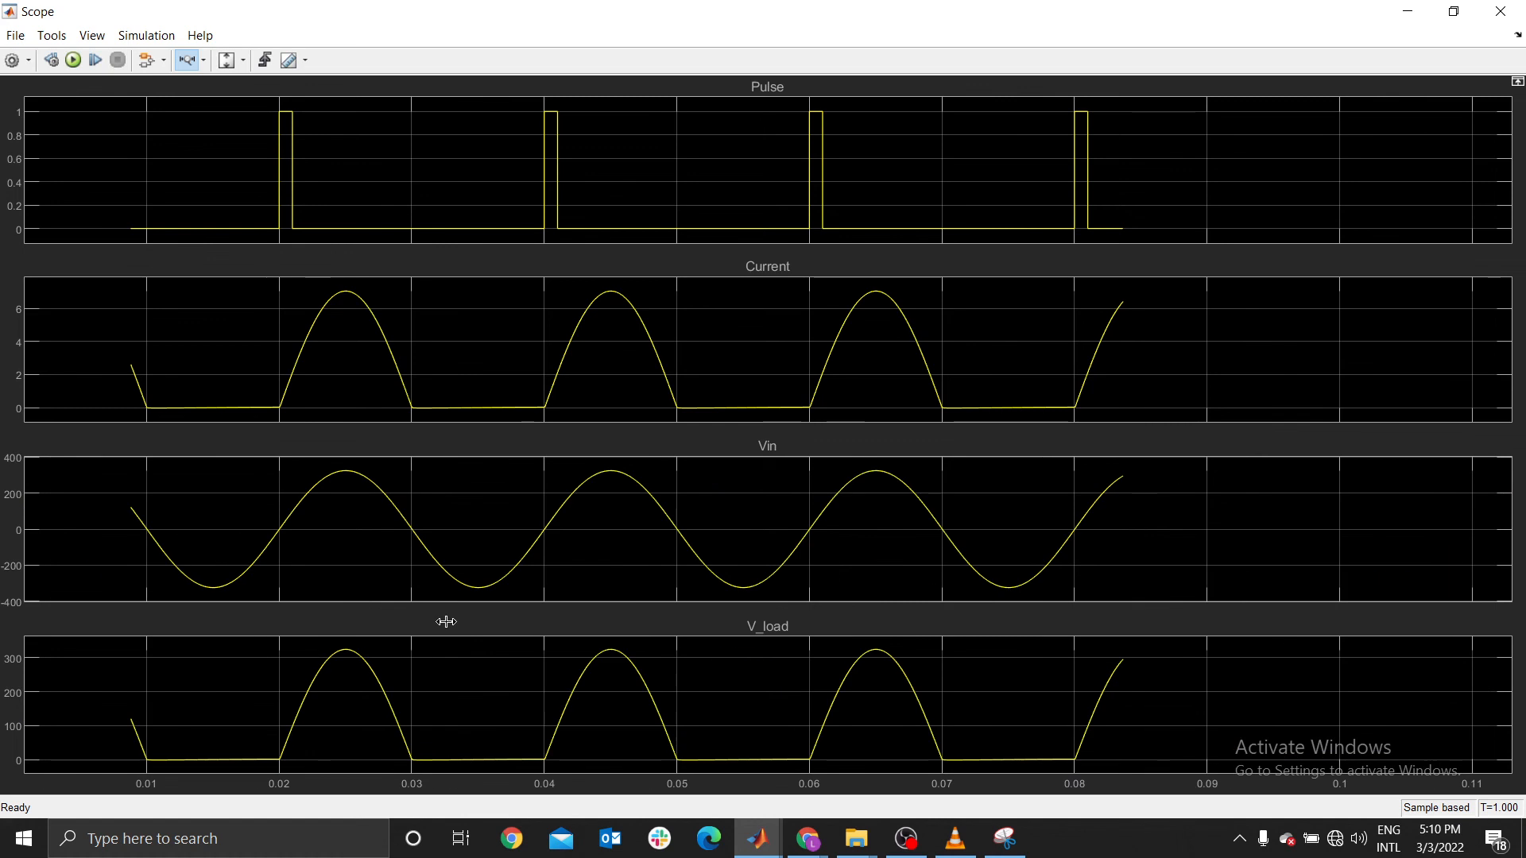
left_click(1486, 13)
Set the Pulse Generator's phase delay to 90*(0.02/360)
left_click(293, 433)
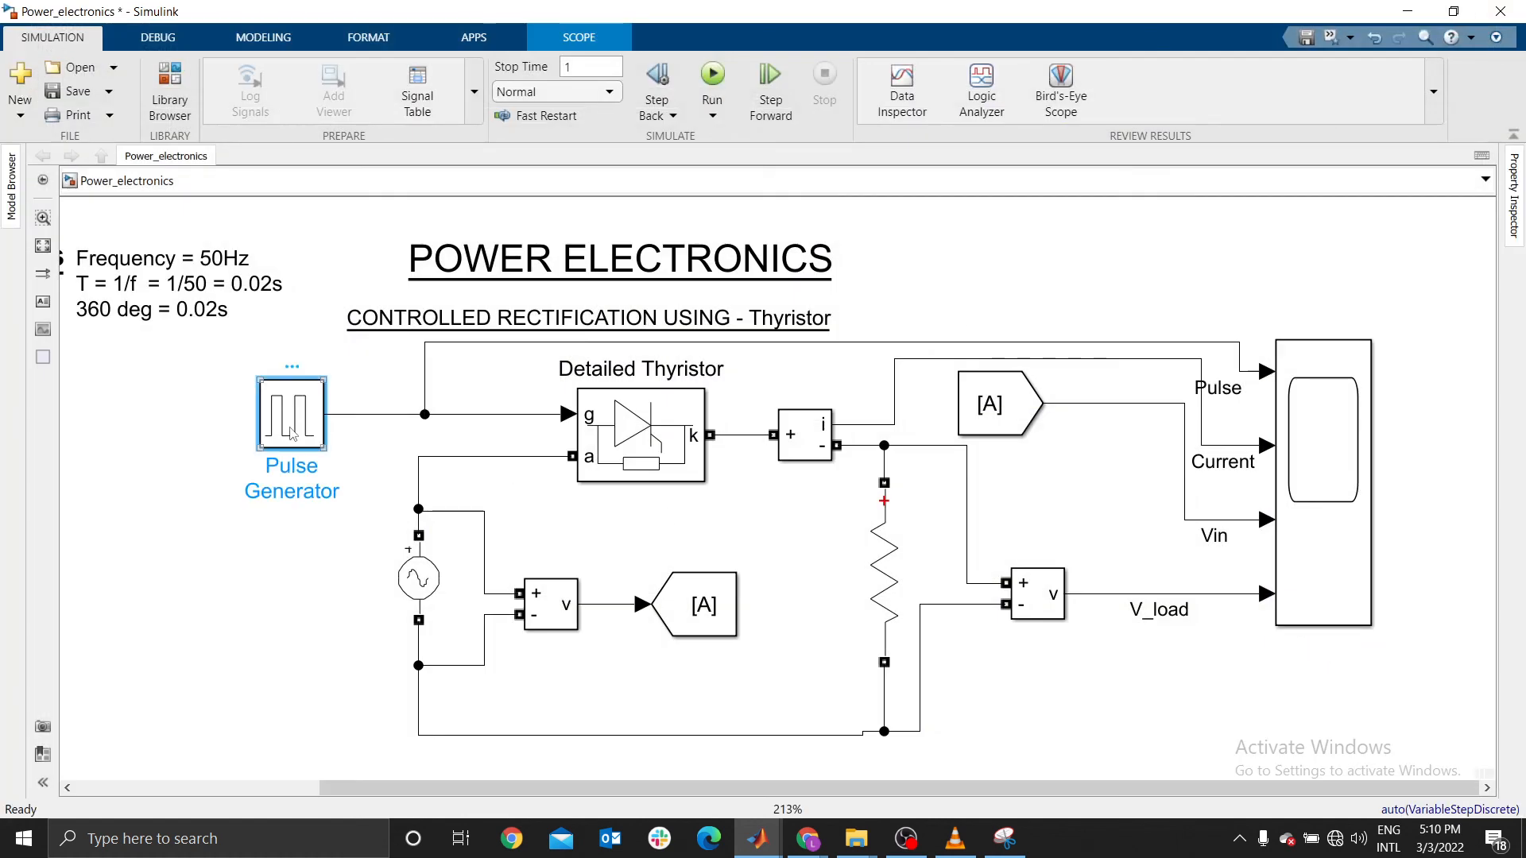
double_click(293, 433)
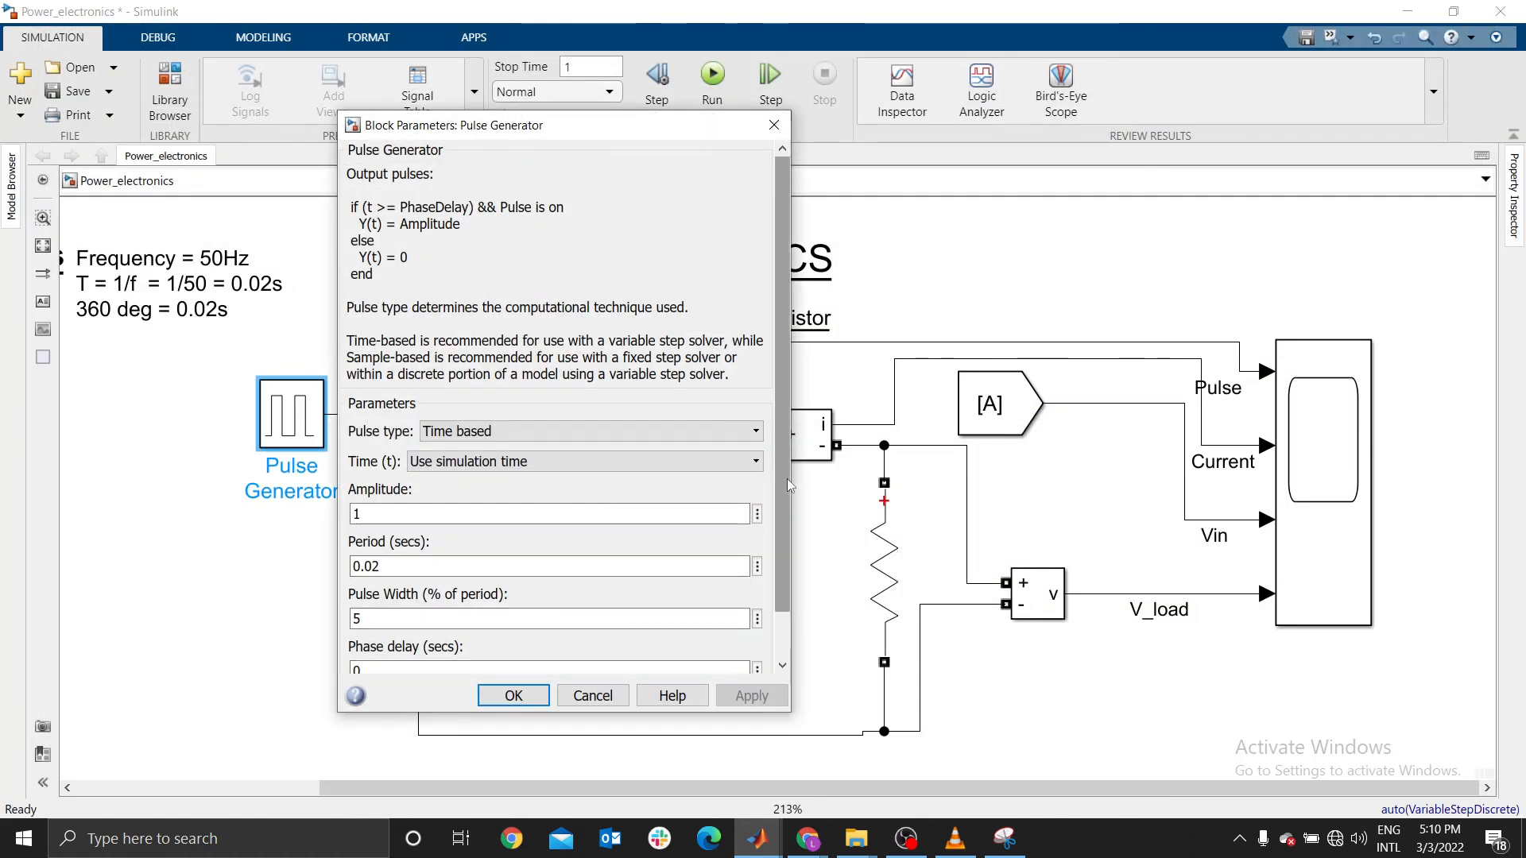
scroll(787, 478, "down", 2)
left_click(130, 317)
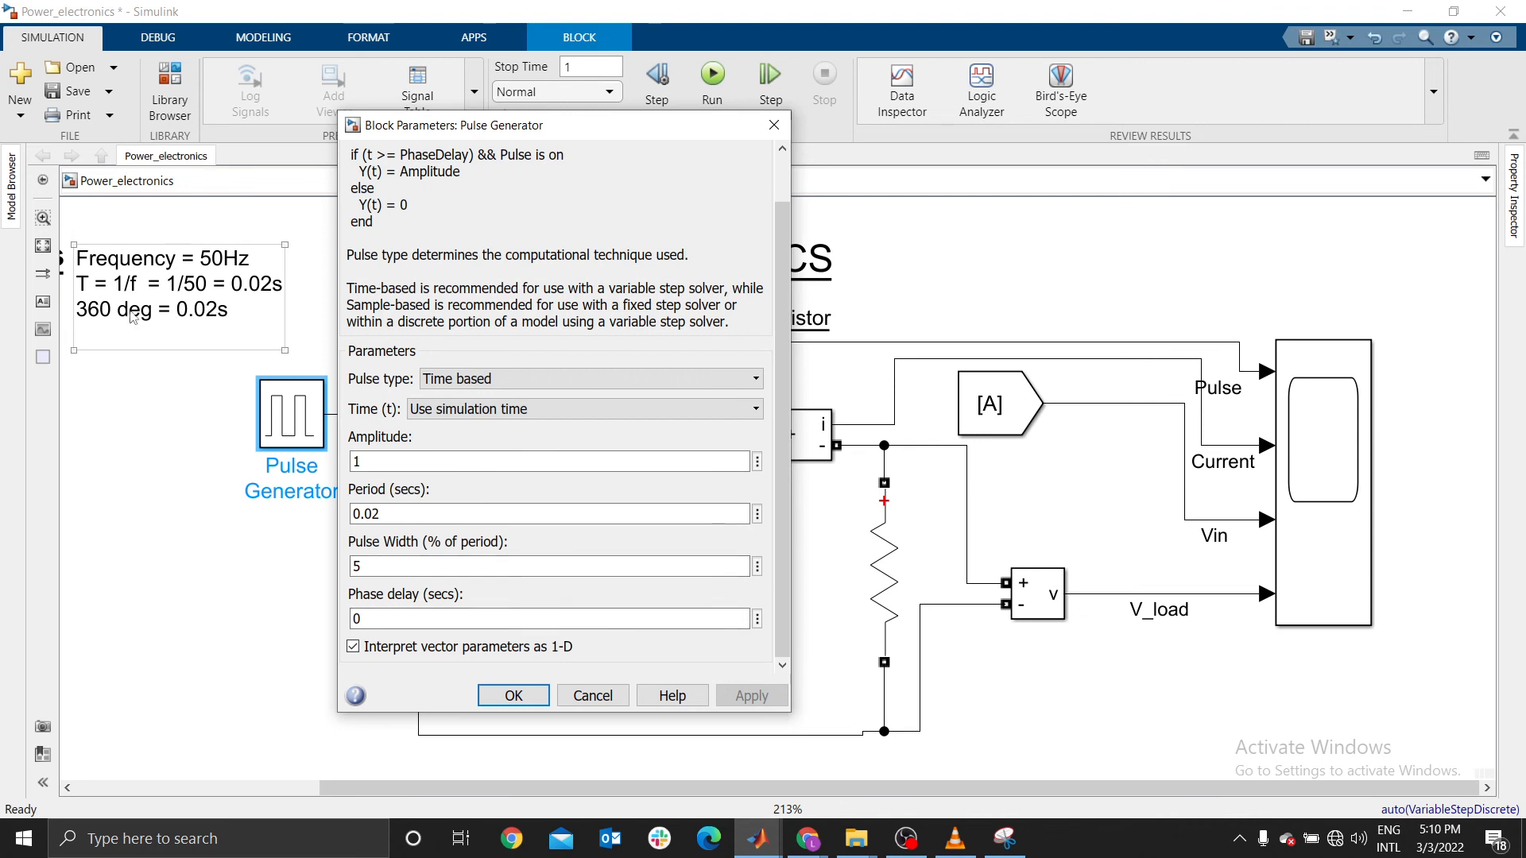
double_click(382, 616)
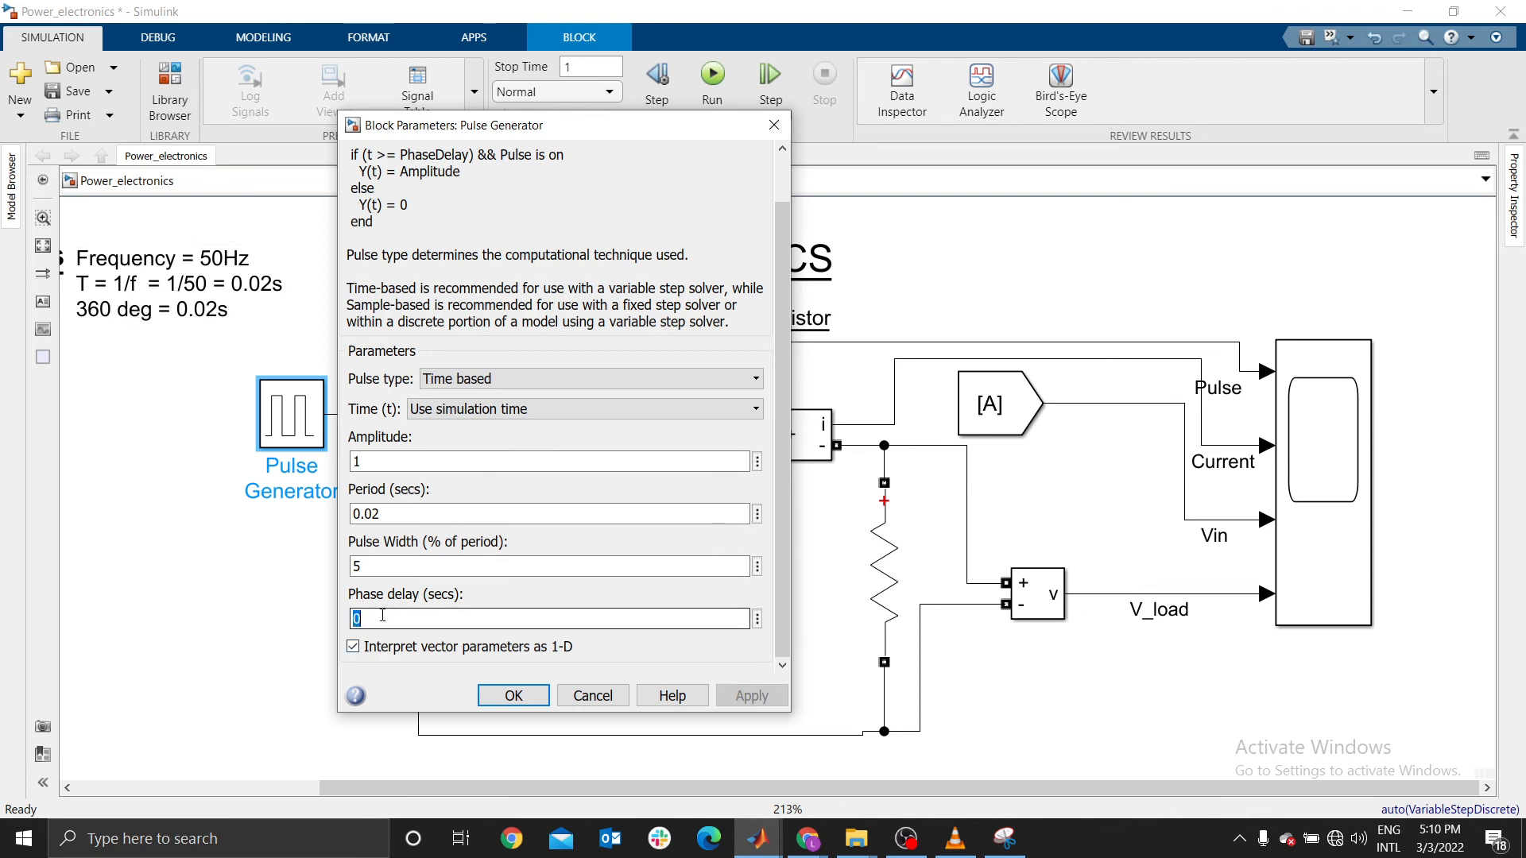
type("0")
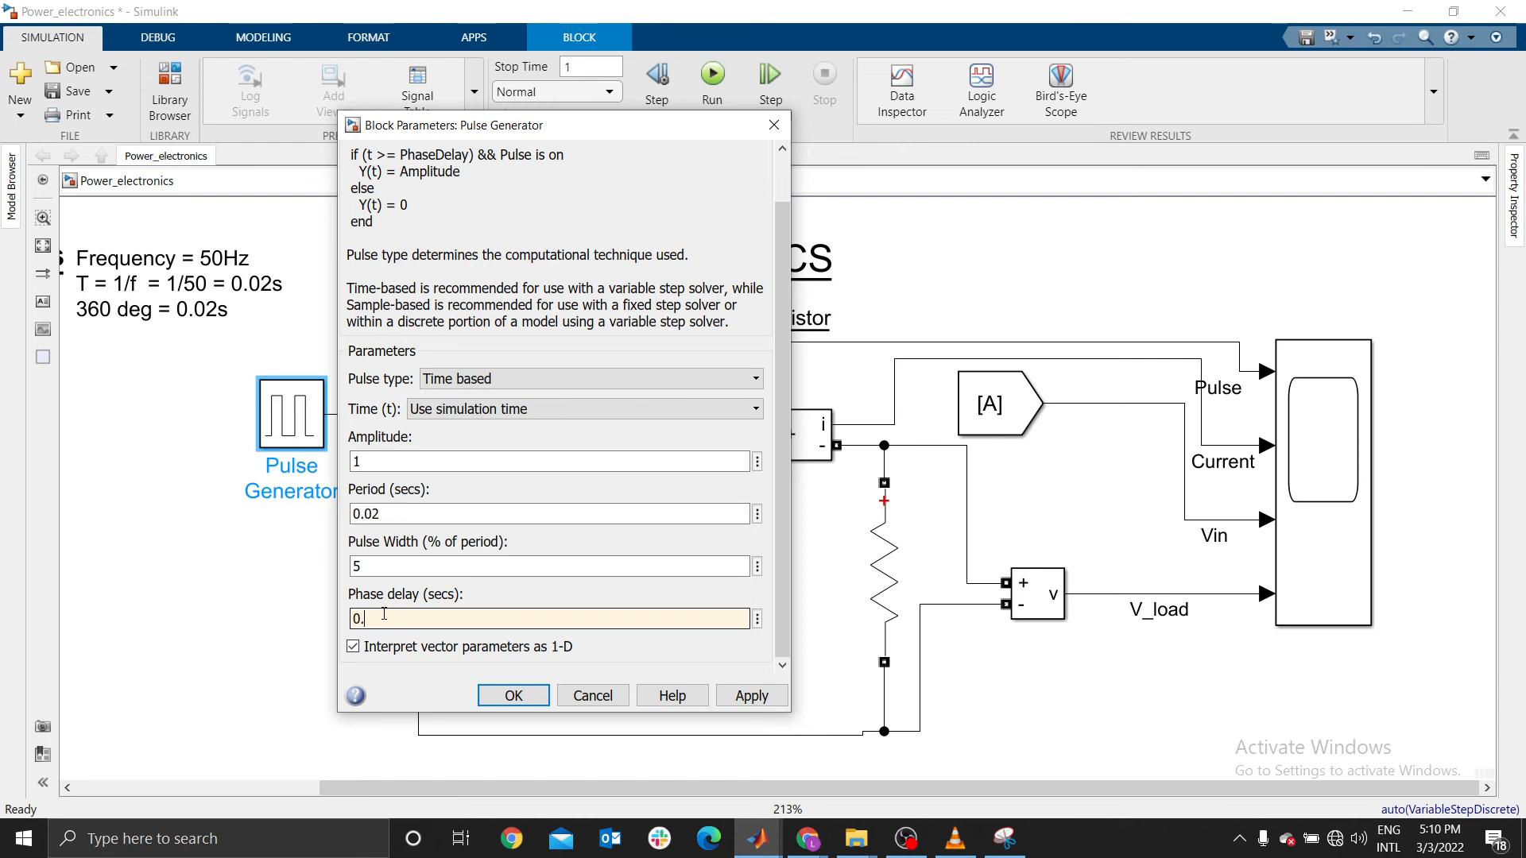
type(".02/360")
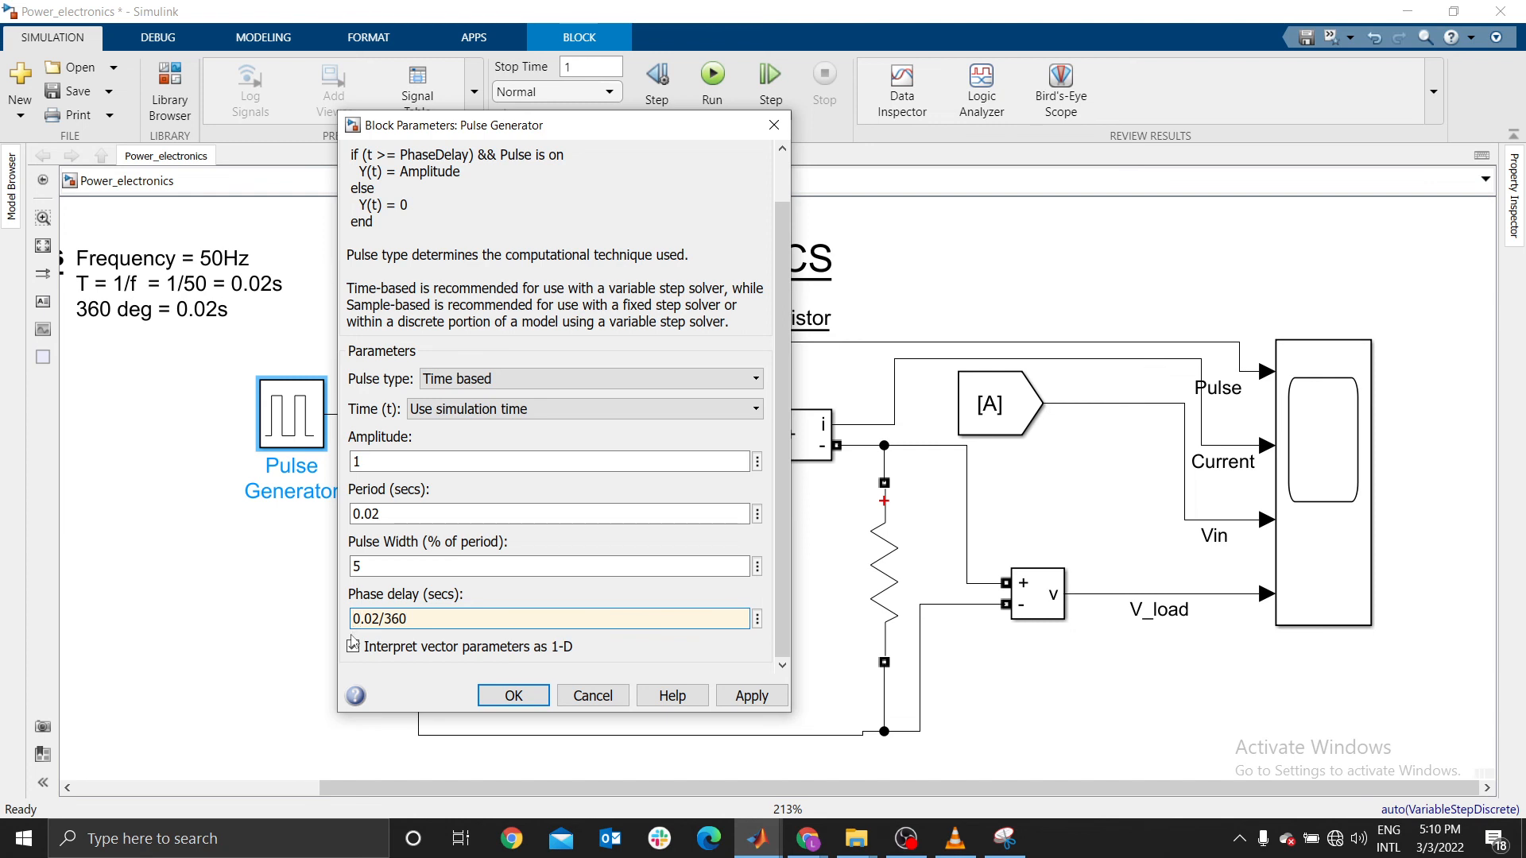
type("90(")
key("BackSpace")
type("*(")
key("Right")
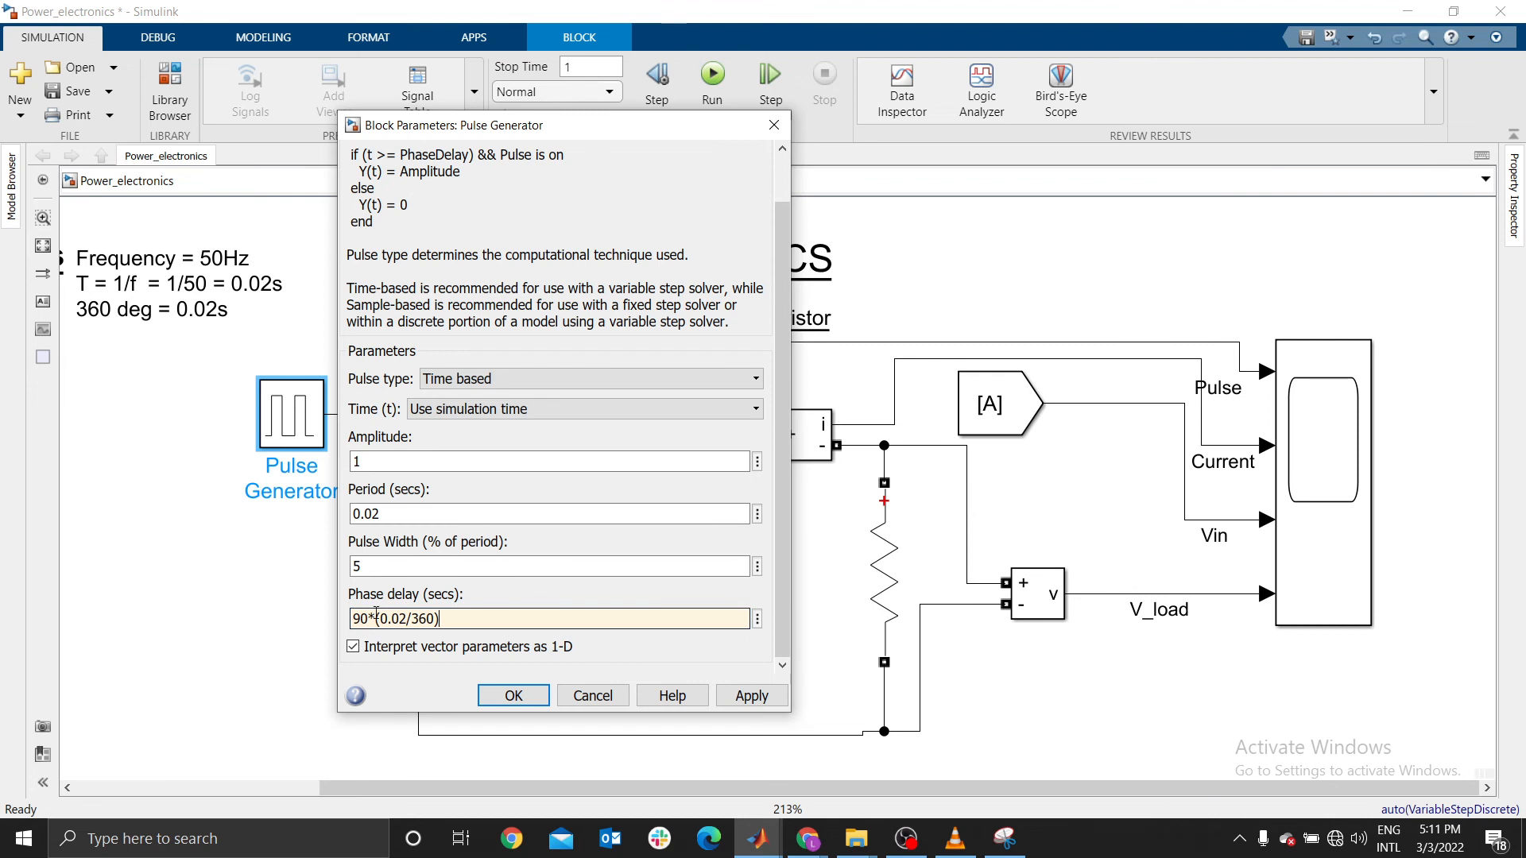
left_click(513, 696)
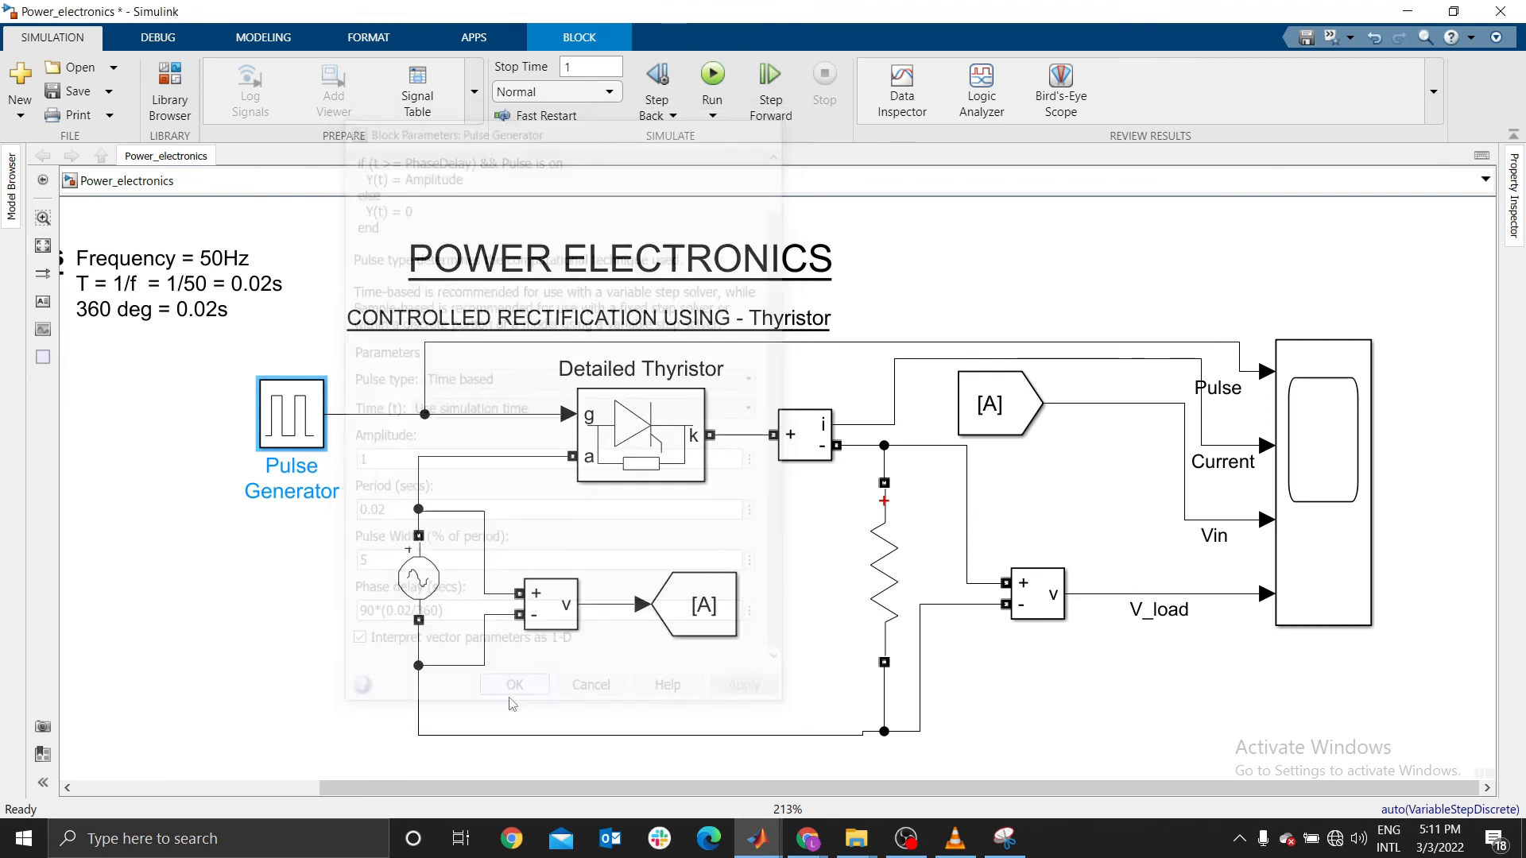
Rerun the simulation and inspect the delayed-firing waveforms in the Scope, zooming the time axis to about the first 0.12 s
left_click(712, 79)
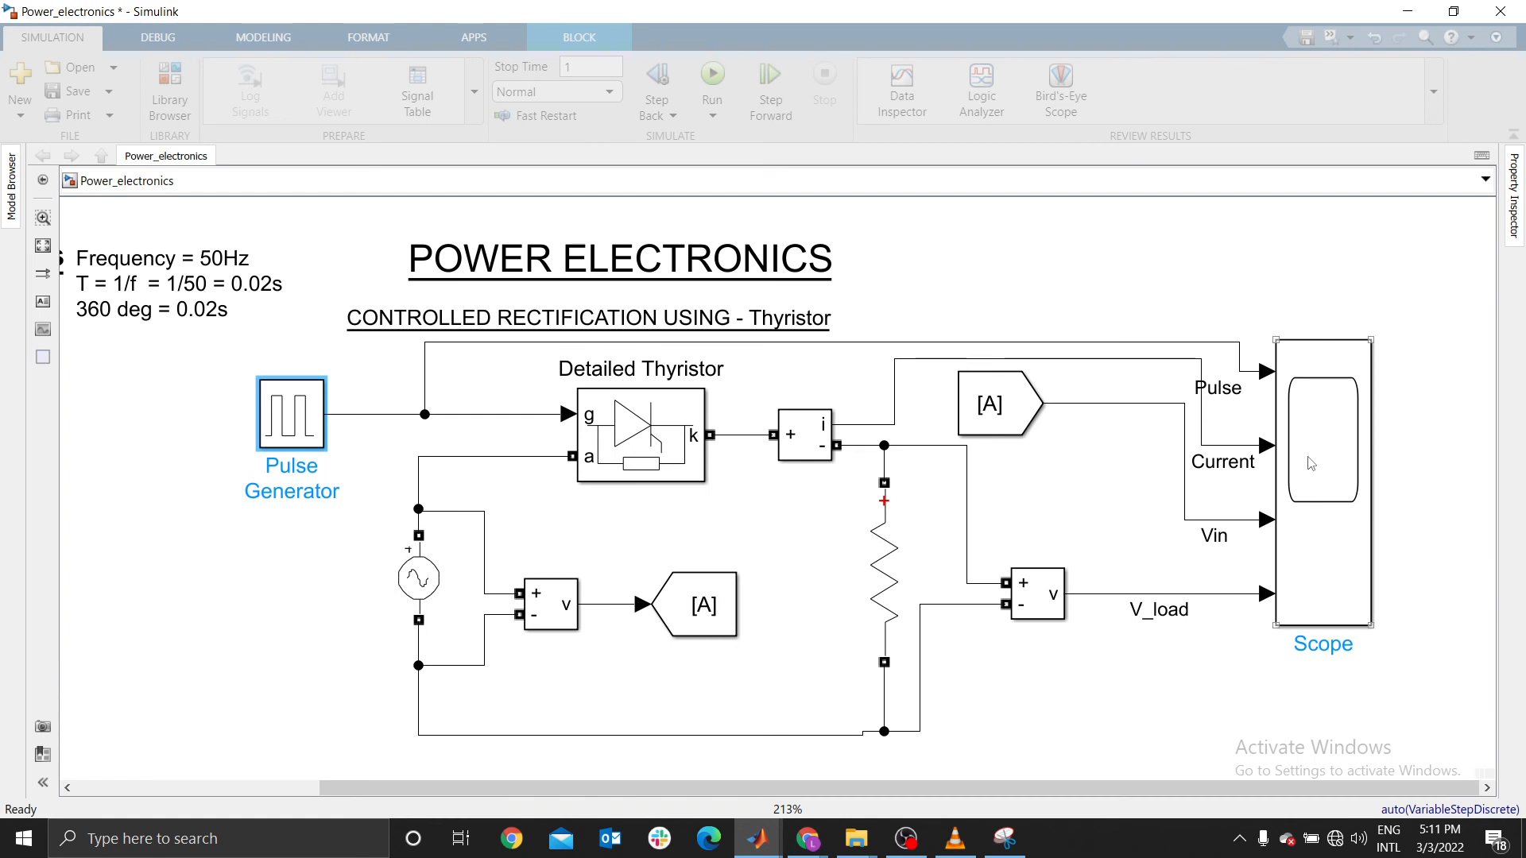
double_click(1292, 475)
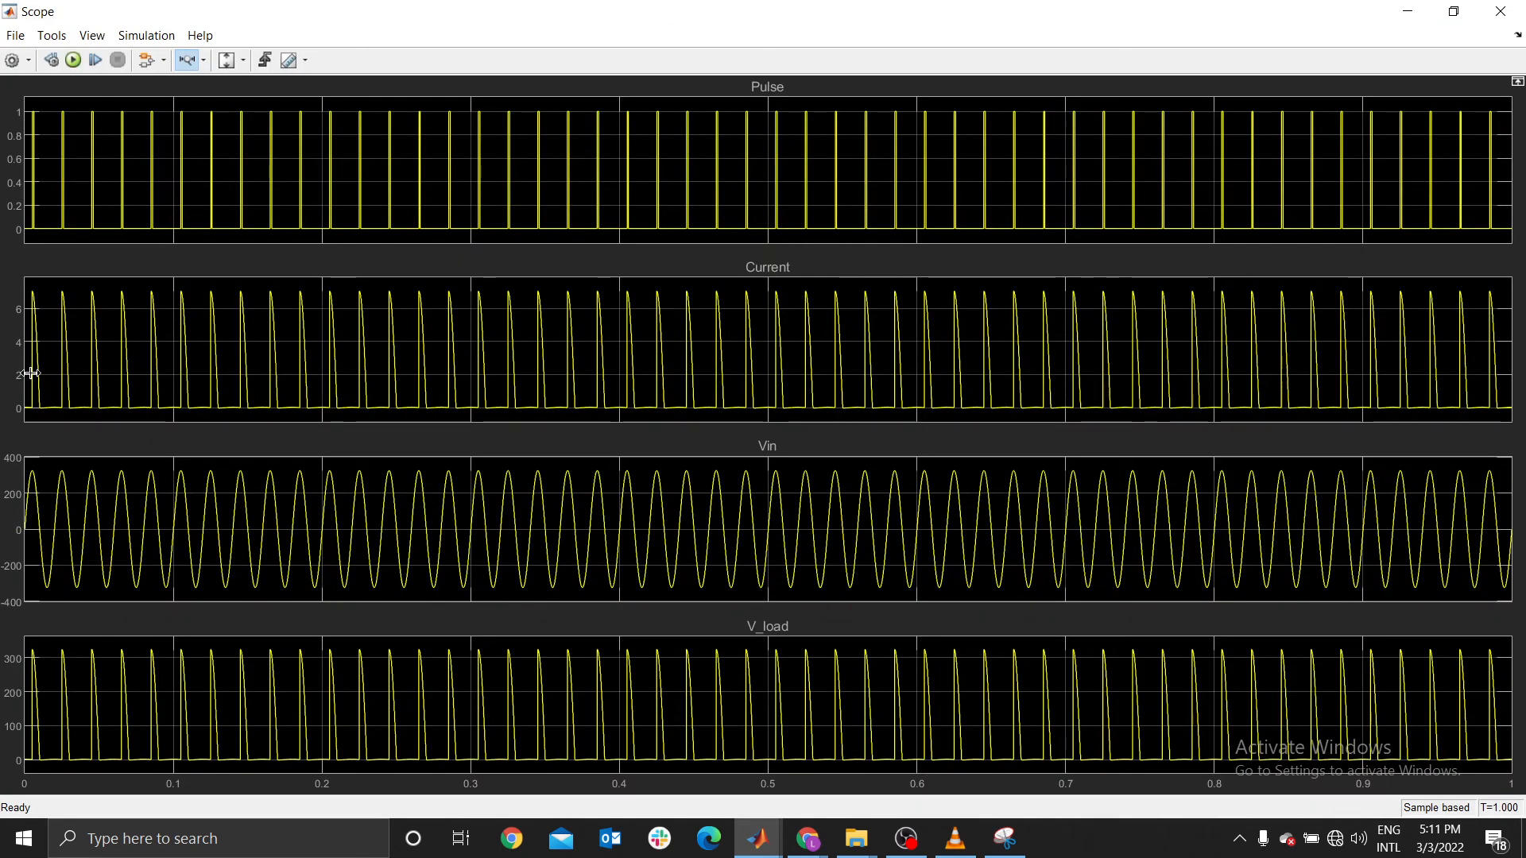
left_click_drag(30, 373, 205, 373)
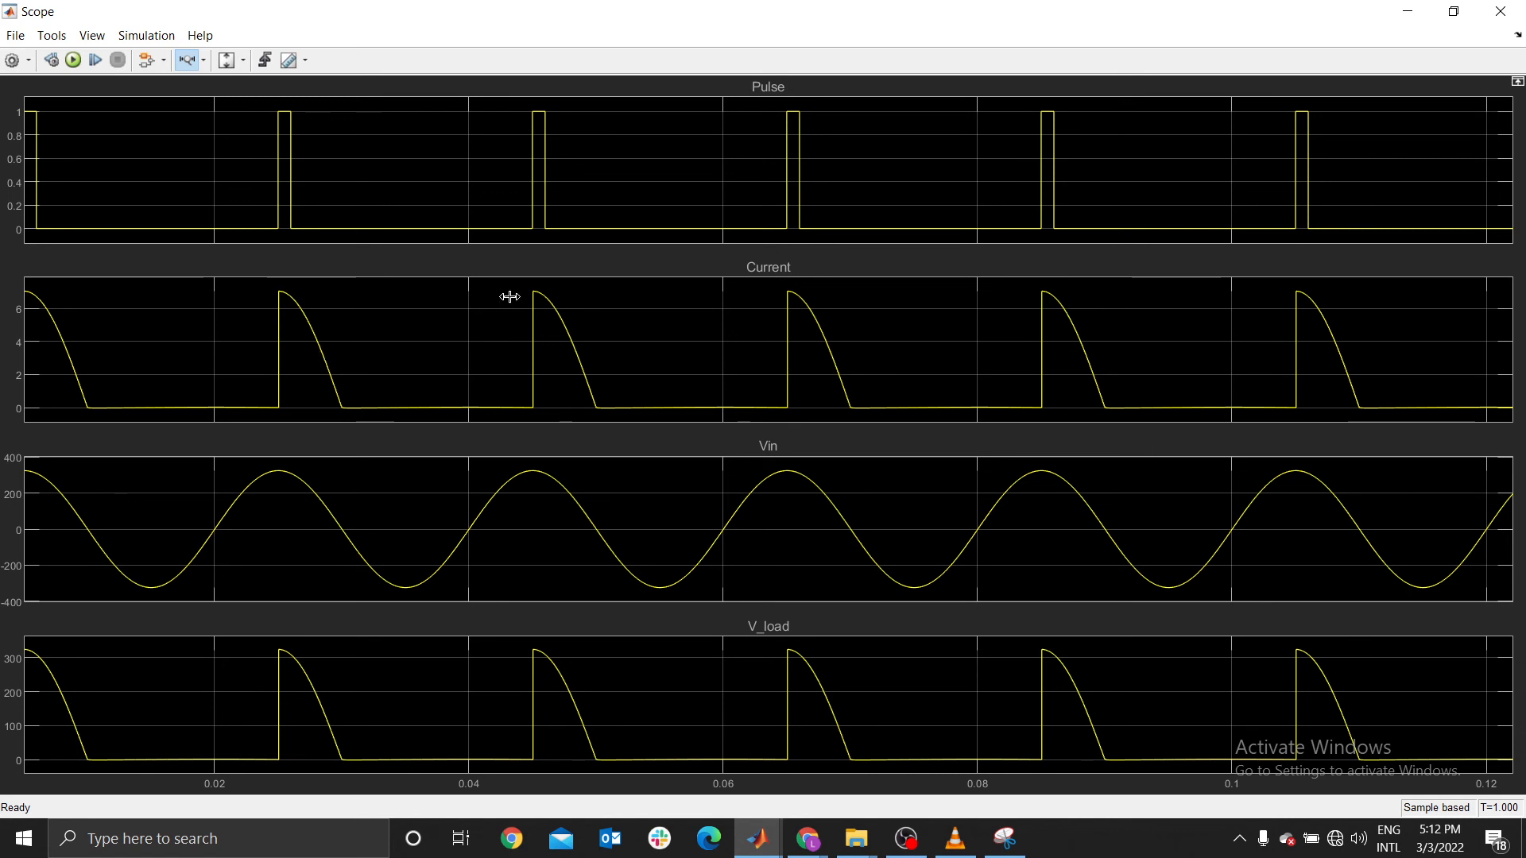
left_click(1500, 11)
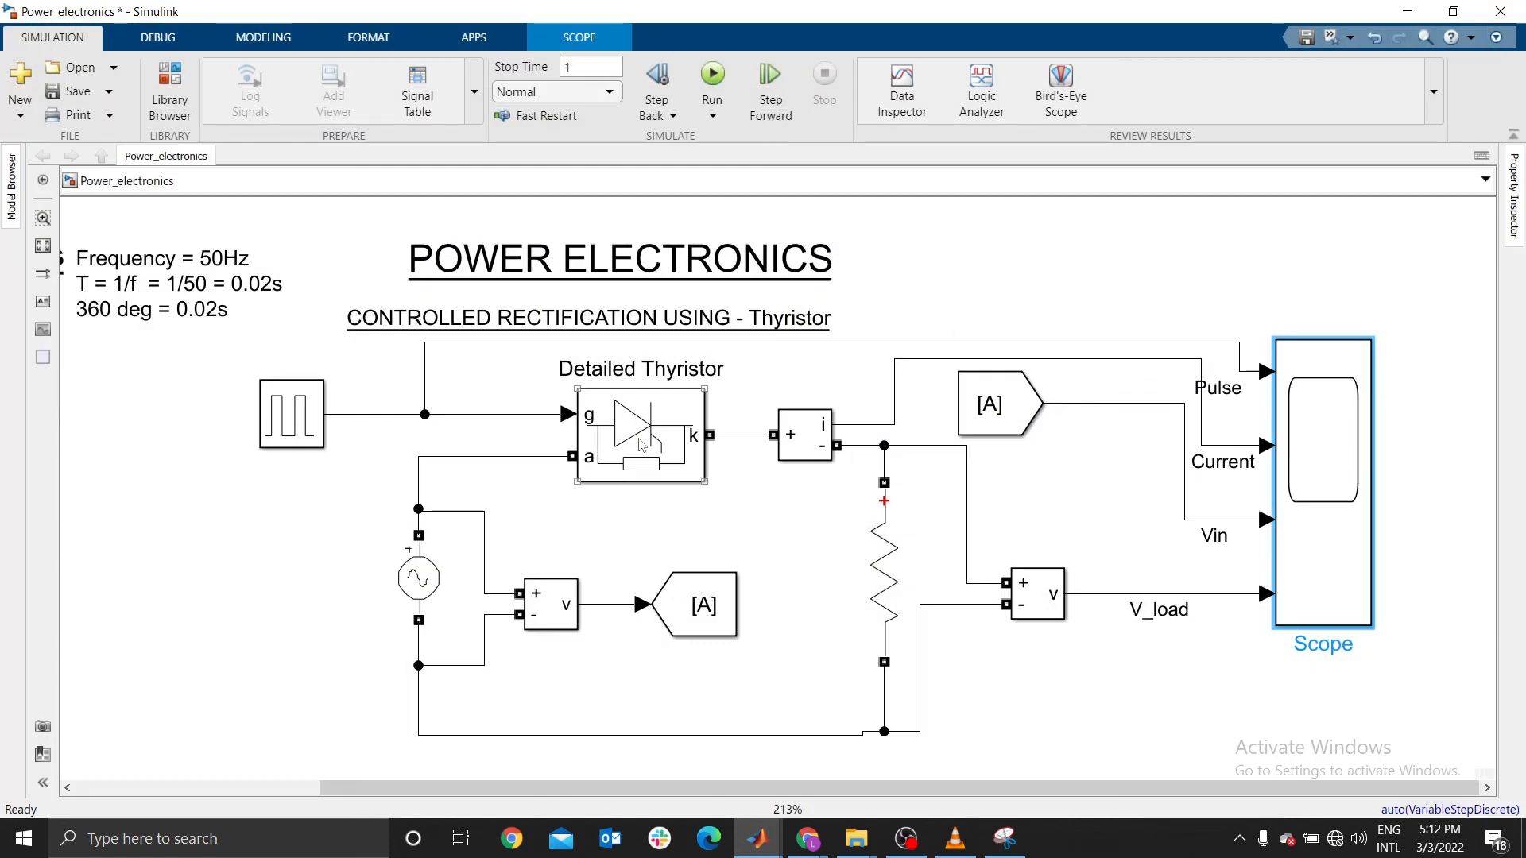
Check the Detailed Thyristor block's parameters
double_click(642, 443)
left_click(1129, 113)
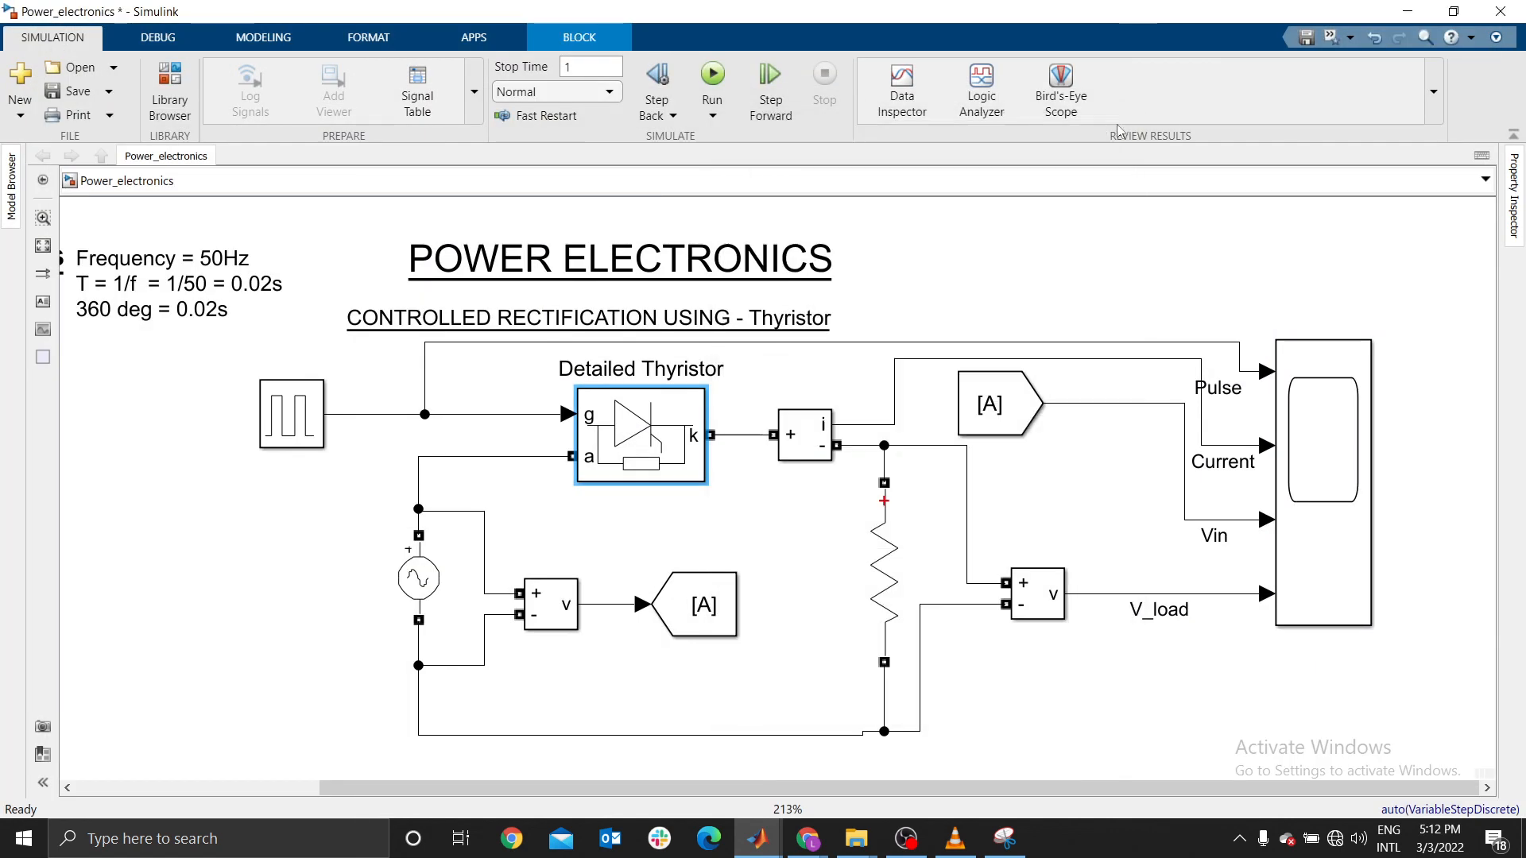
Set the Pulse Generator's phase delay to 180*(0.02/360)
double_click(313, 417)
scroll(475, 621, "down", 1)
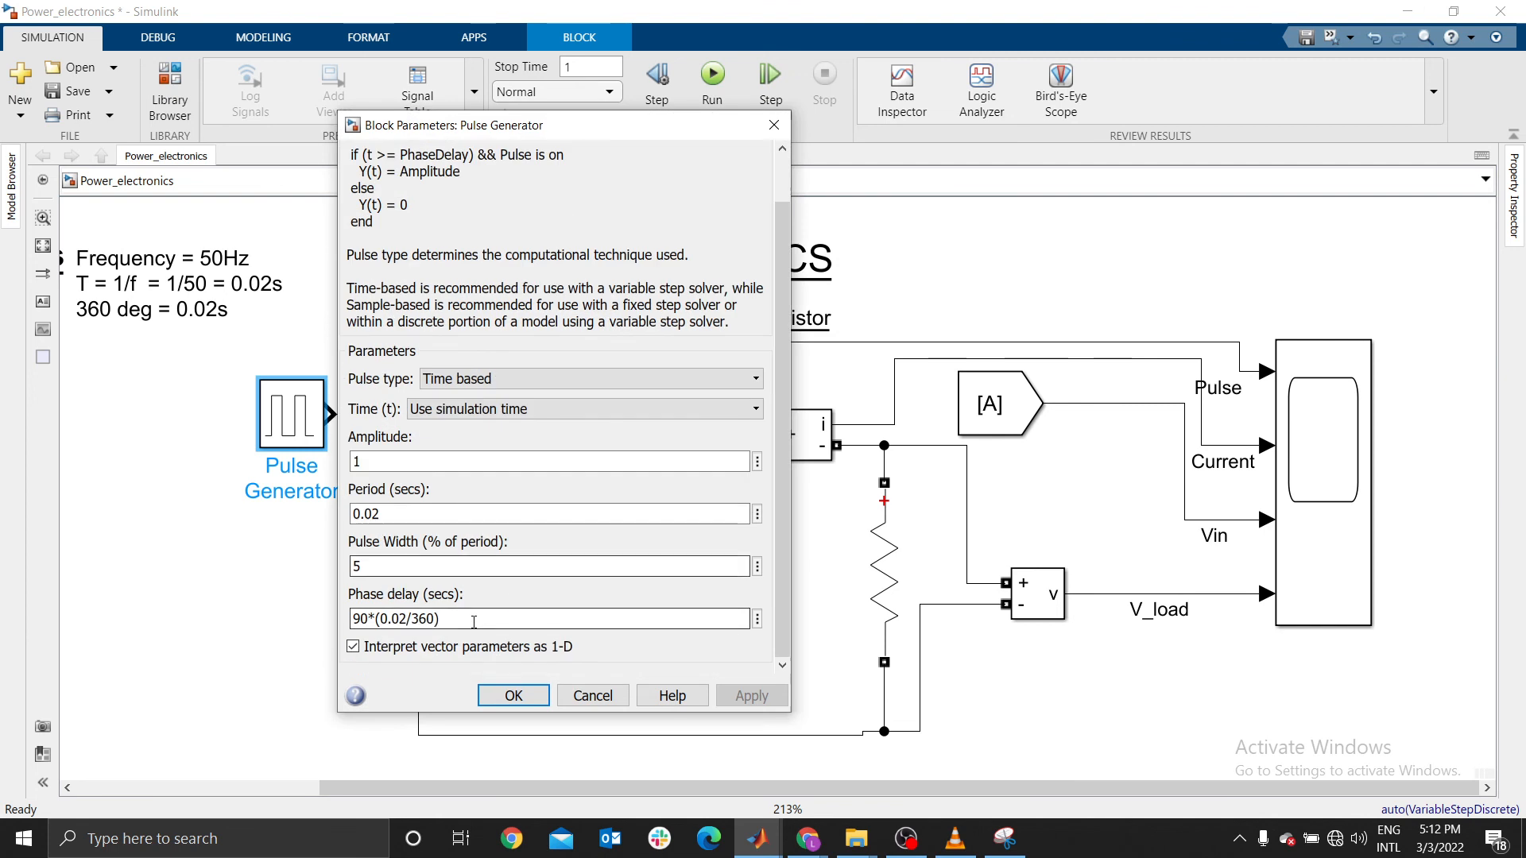
left_click(373, 622)
left_click(368, 620)
left_click(368, 620)
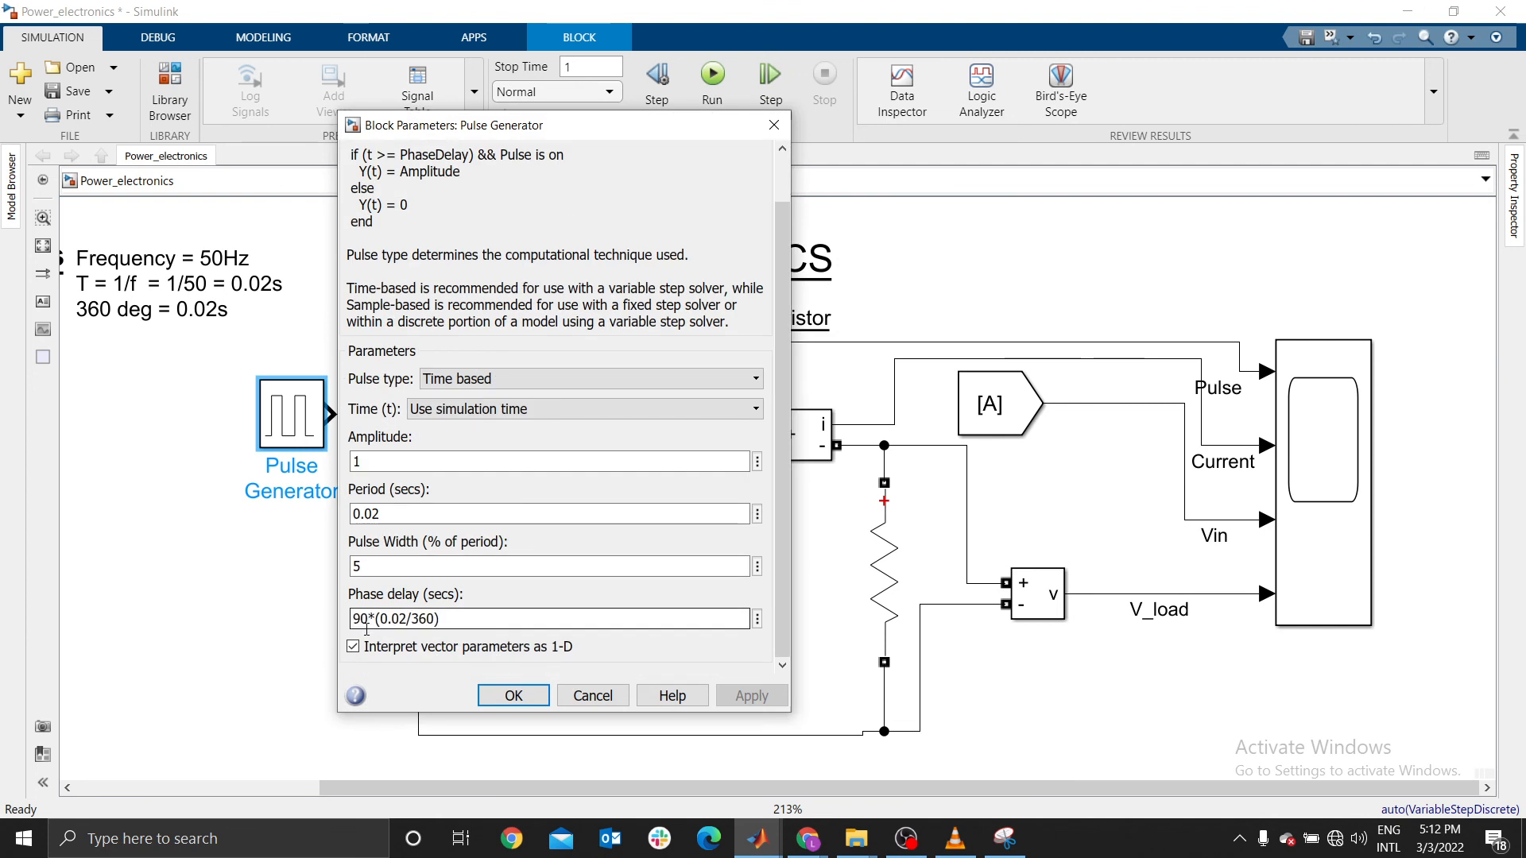
key("BackSpace")
key("BackSpace")
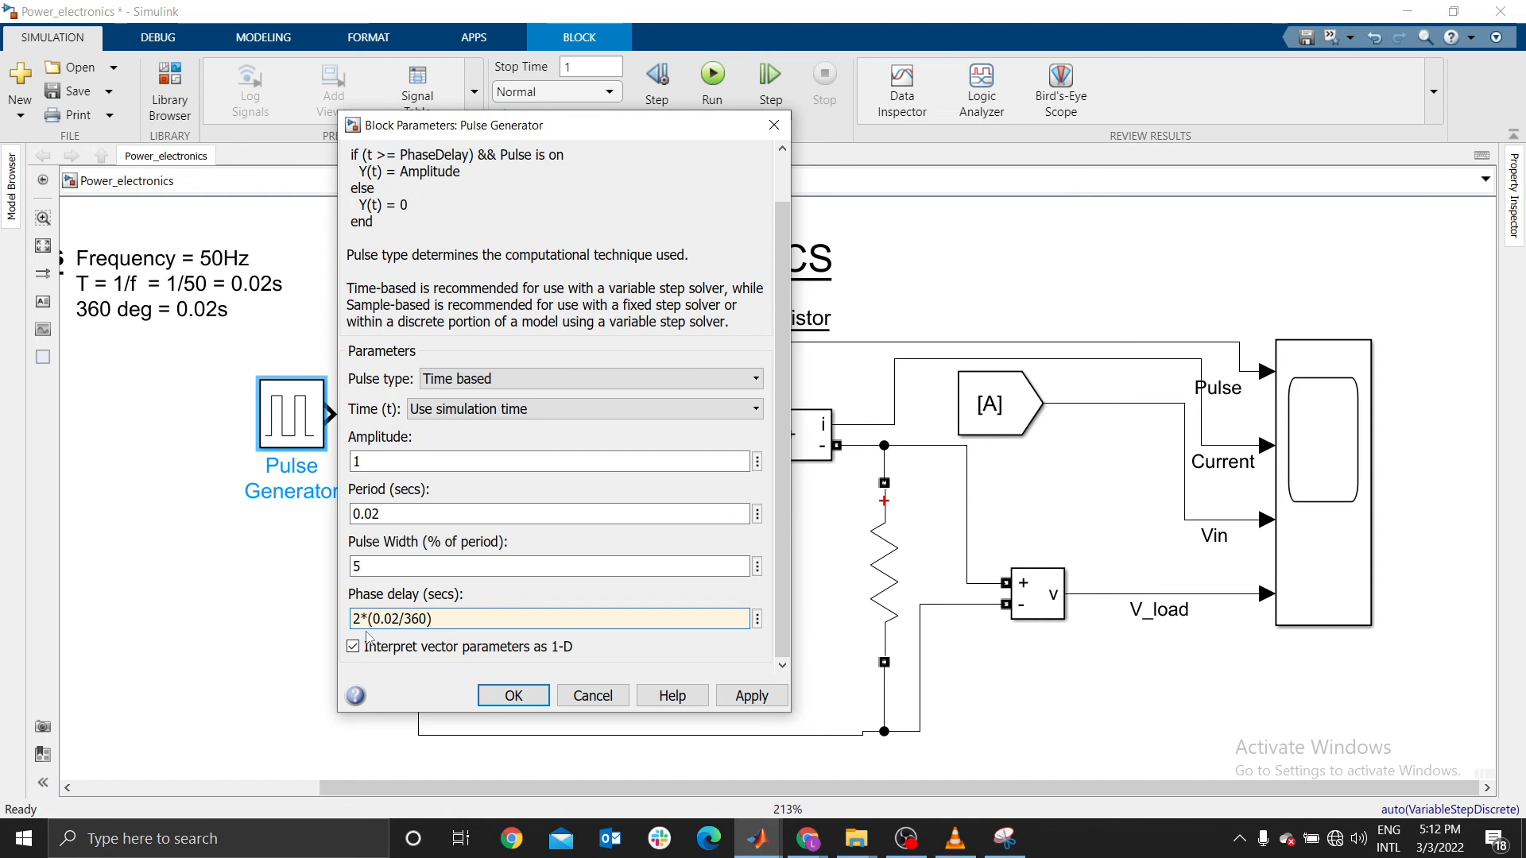
type("180")
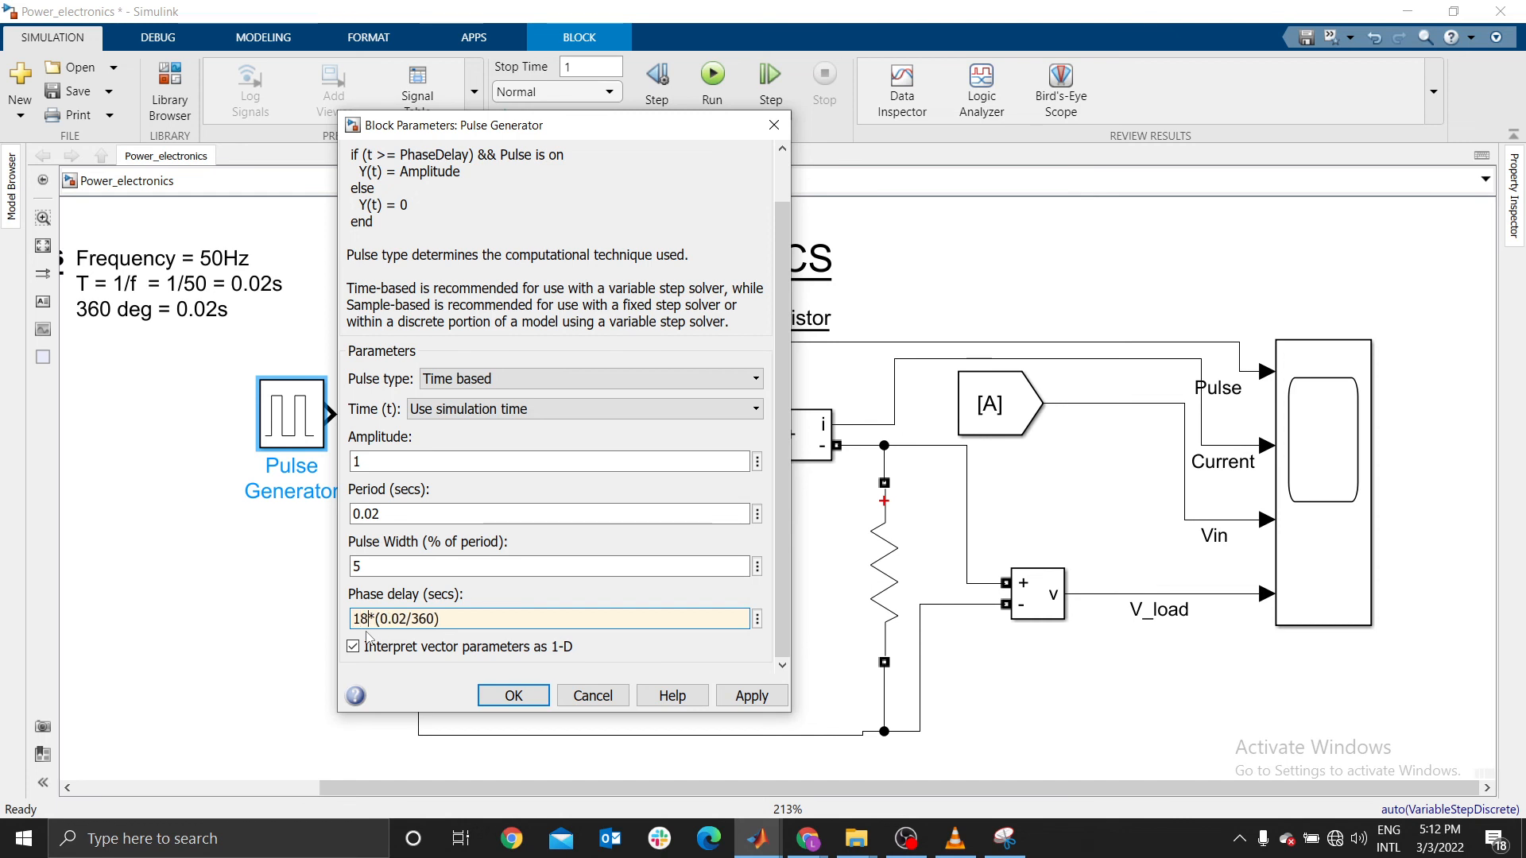
left_click(529, 698)
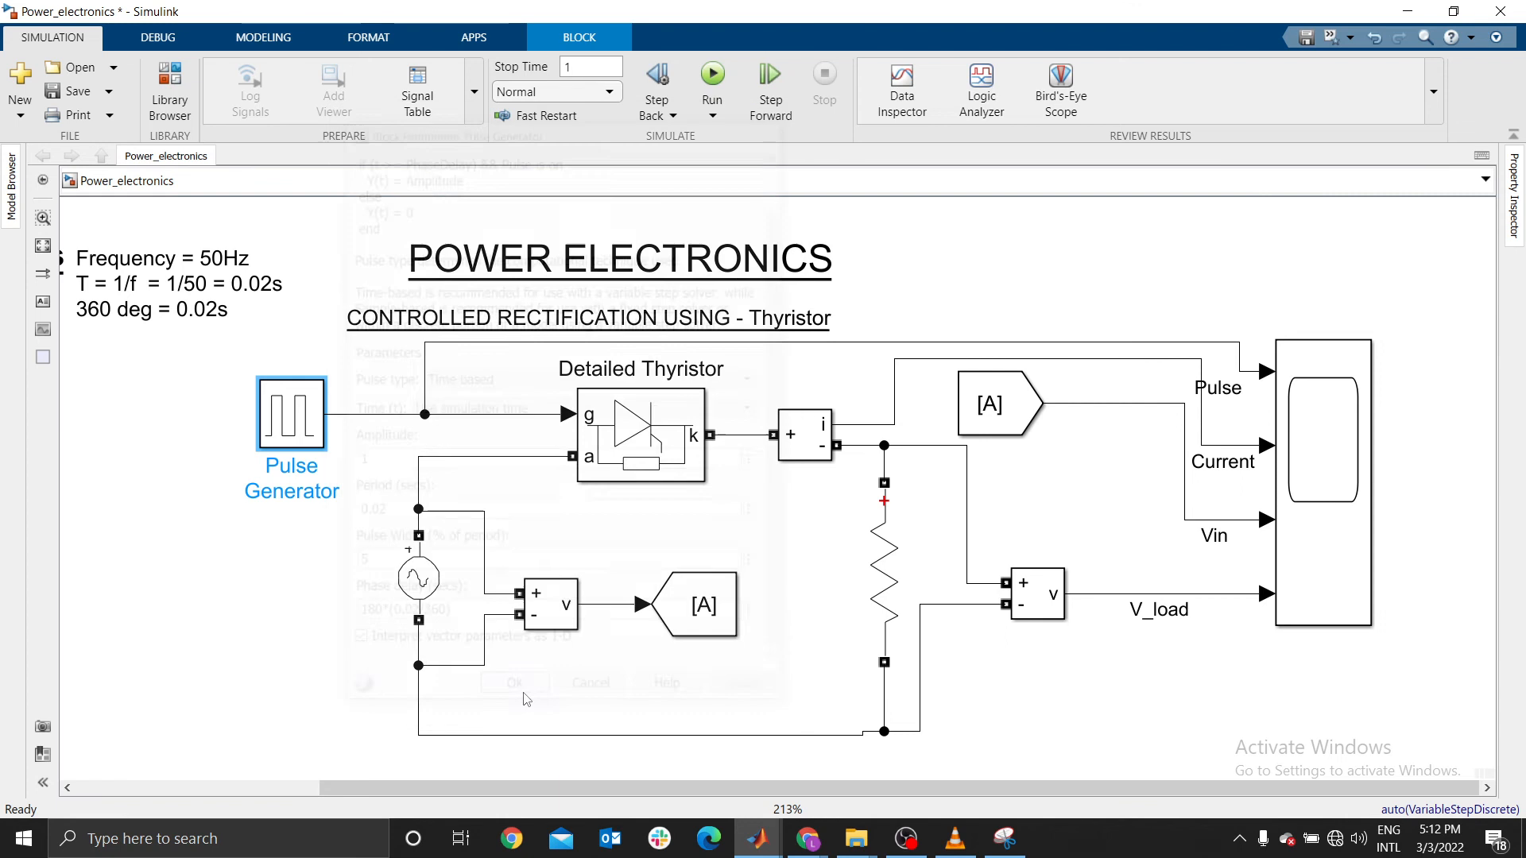
Rerun the simulation and inspect the pulse, current, input voltage and load voltage waveforms in the Scope for the 180-degree delay
left_click(712, 76)
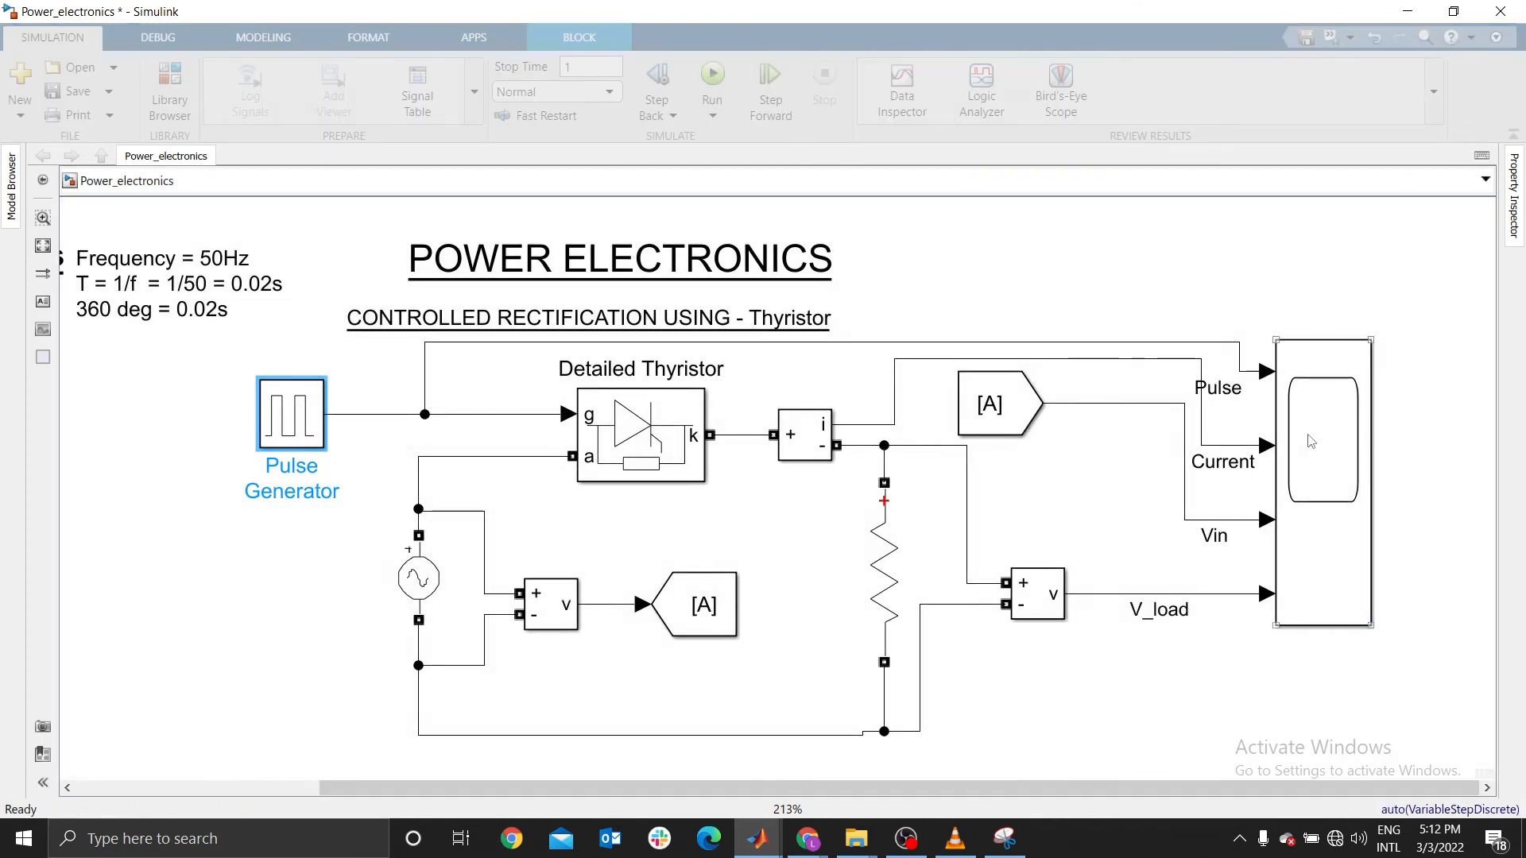
double_click(1320, 484)
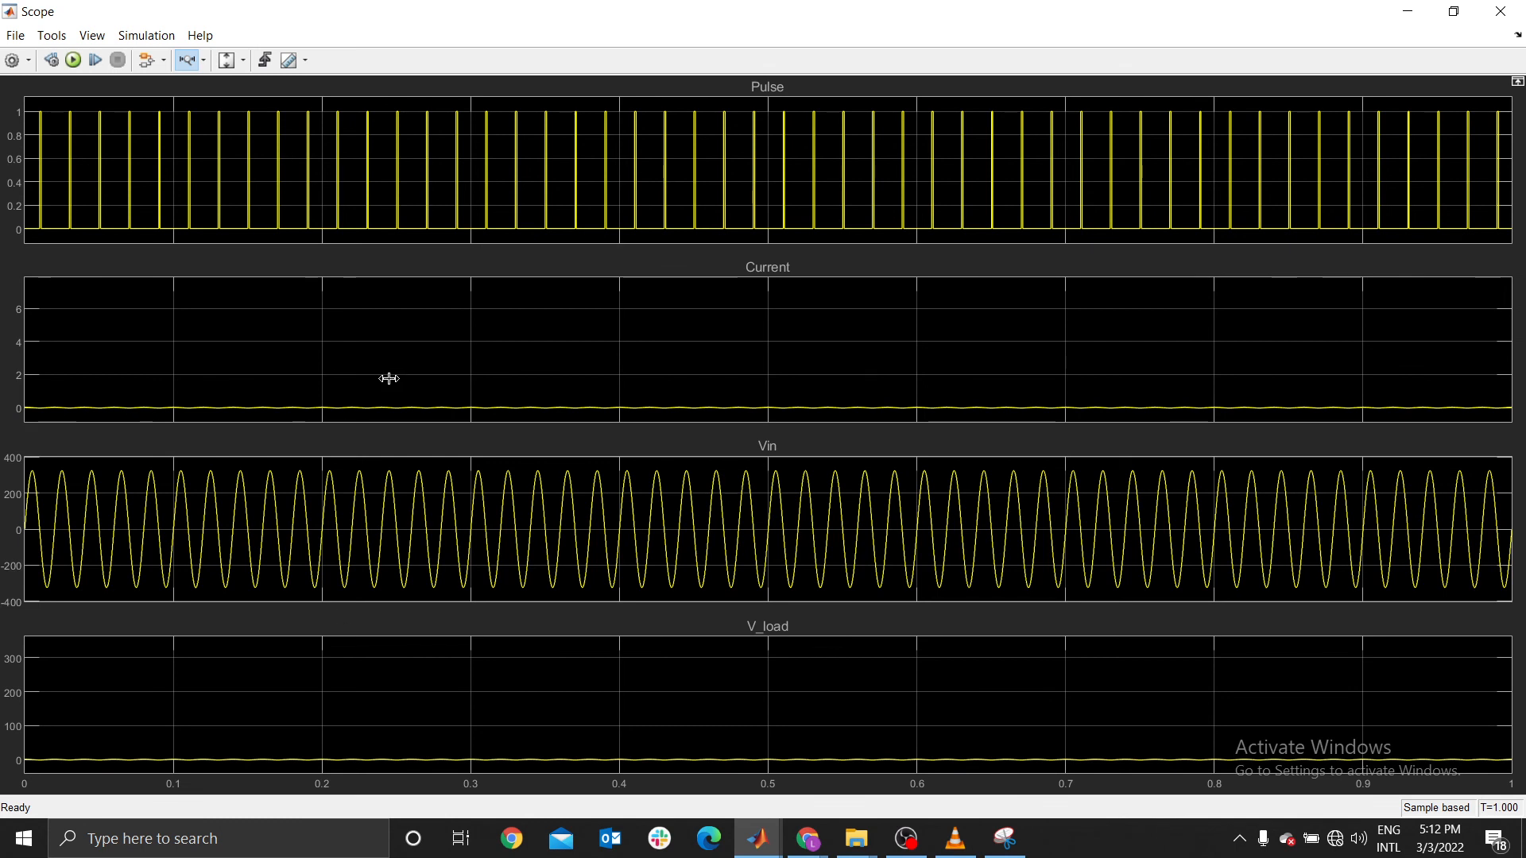
left_click(1496, 12)
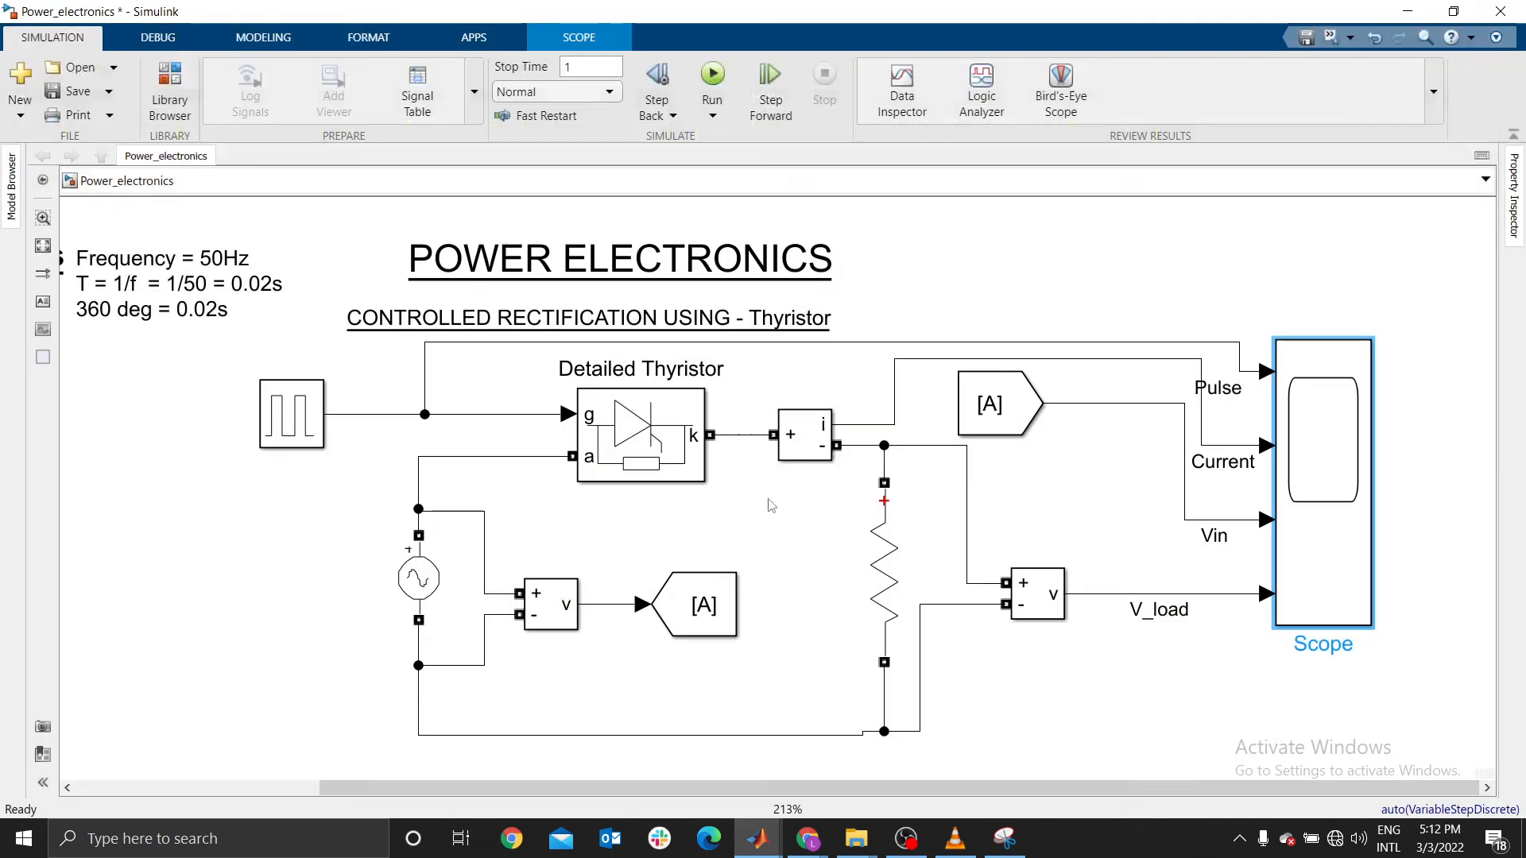
Set the Pulse Generator's phase delay to 135*(0.02/360)
double_click(276, 421)
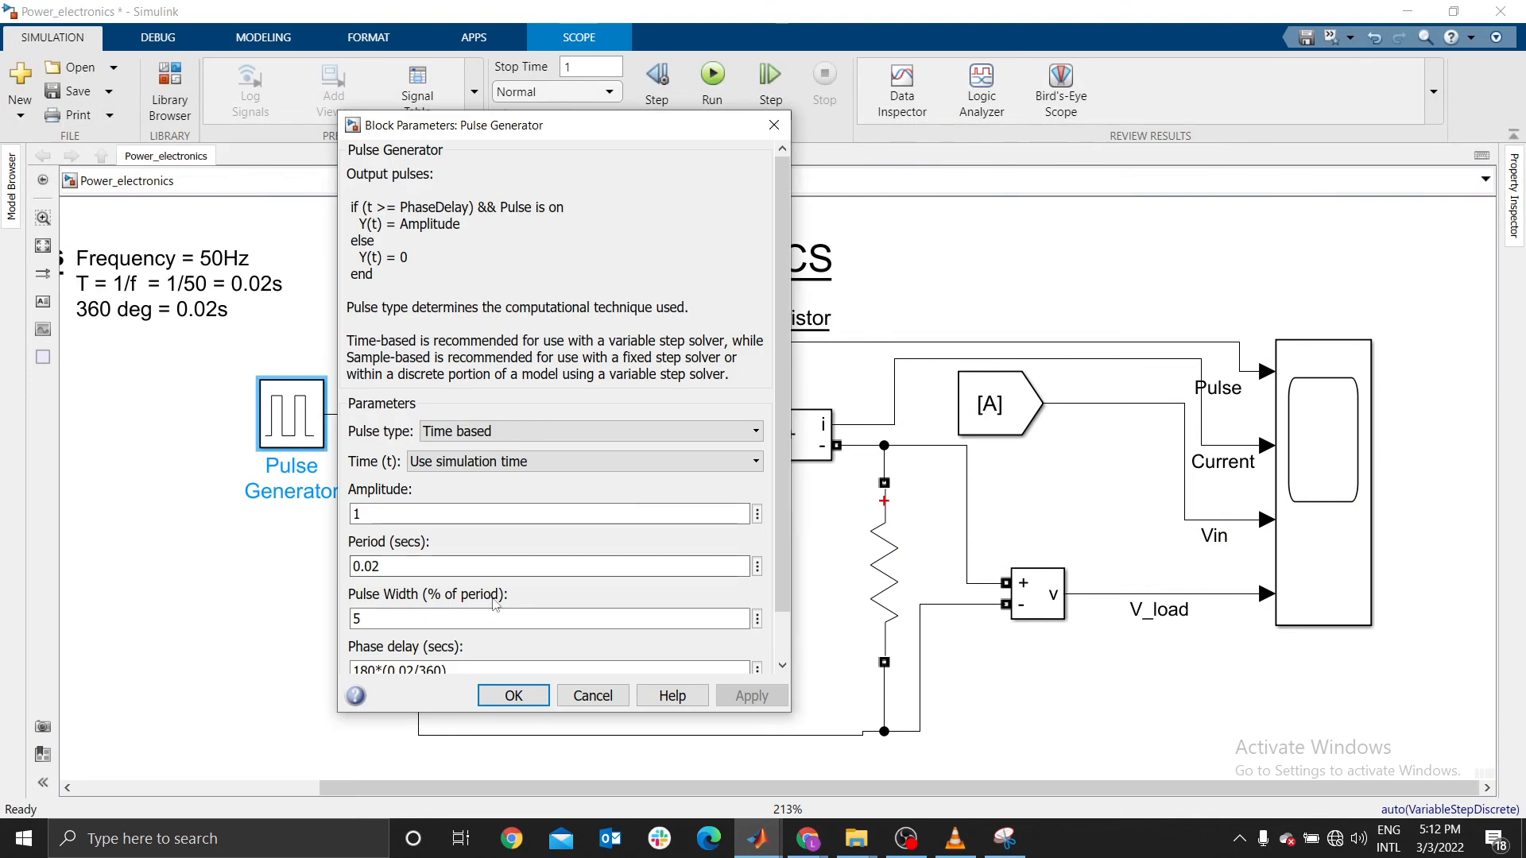
left_click_drag(788, 504, 782, 616)
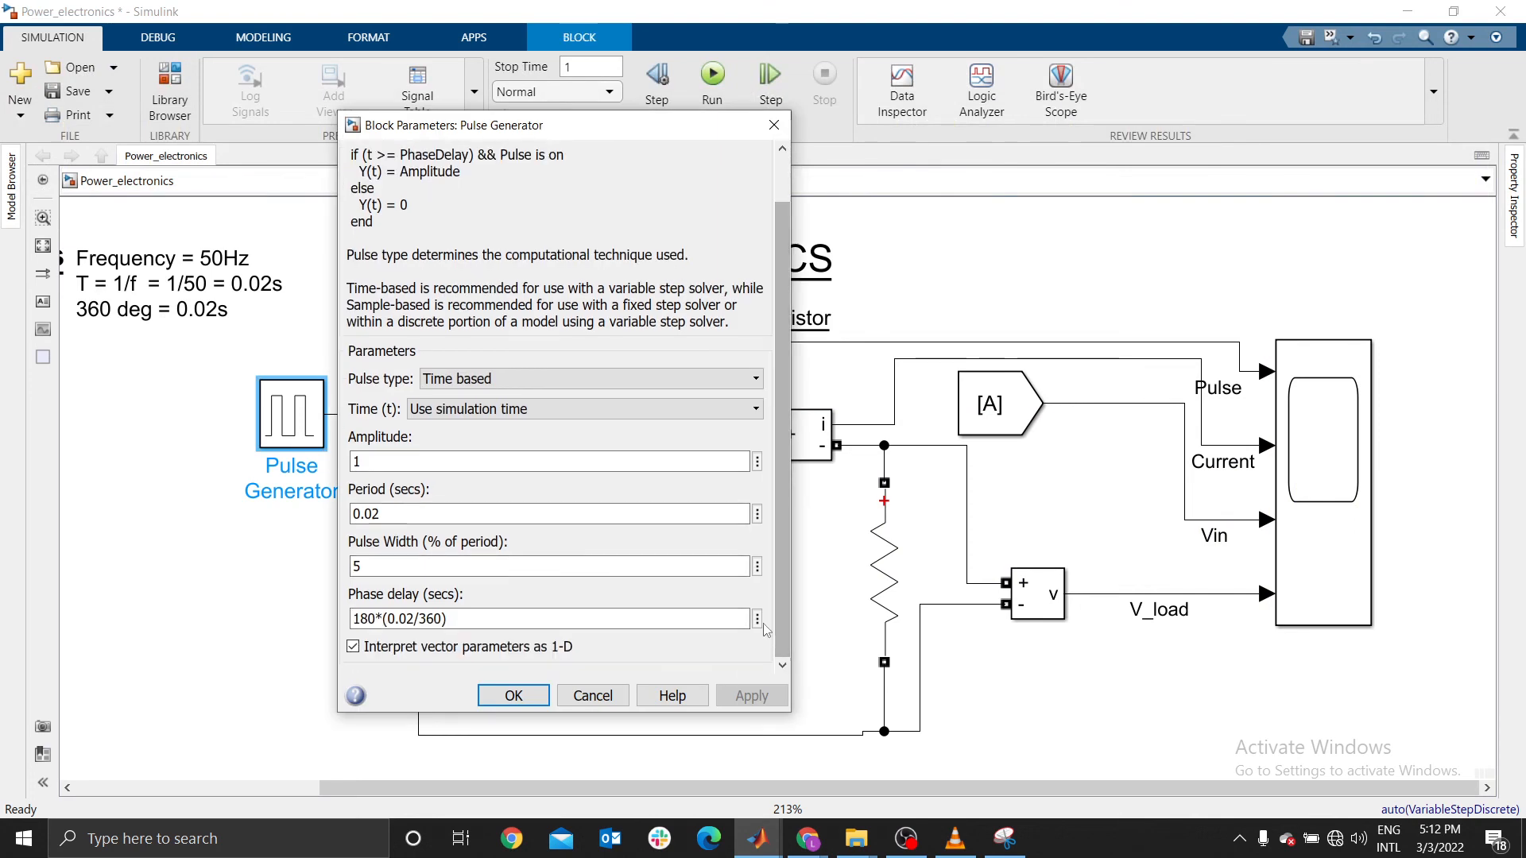
triple_click(373, 618)
left_click(373, 618)
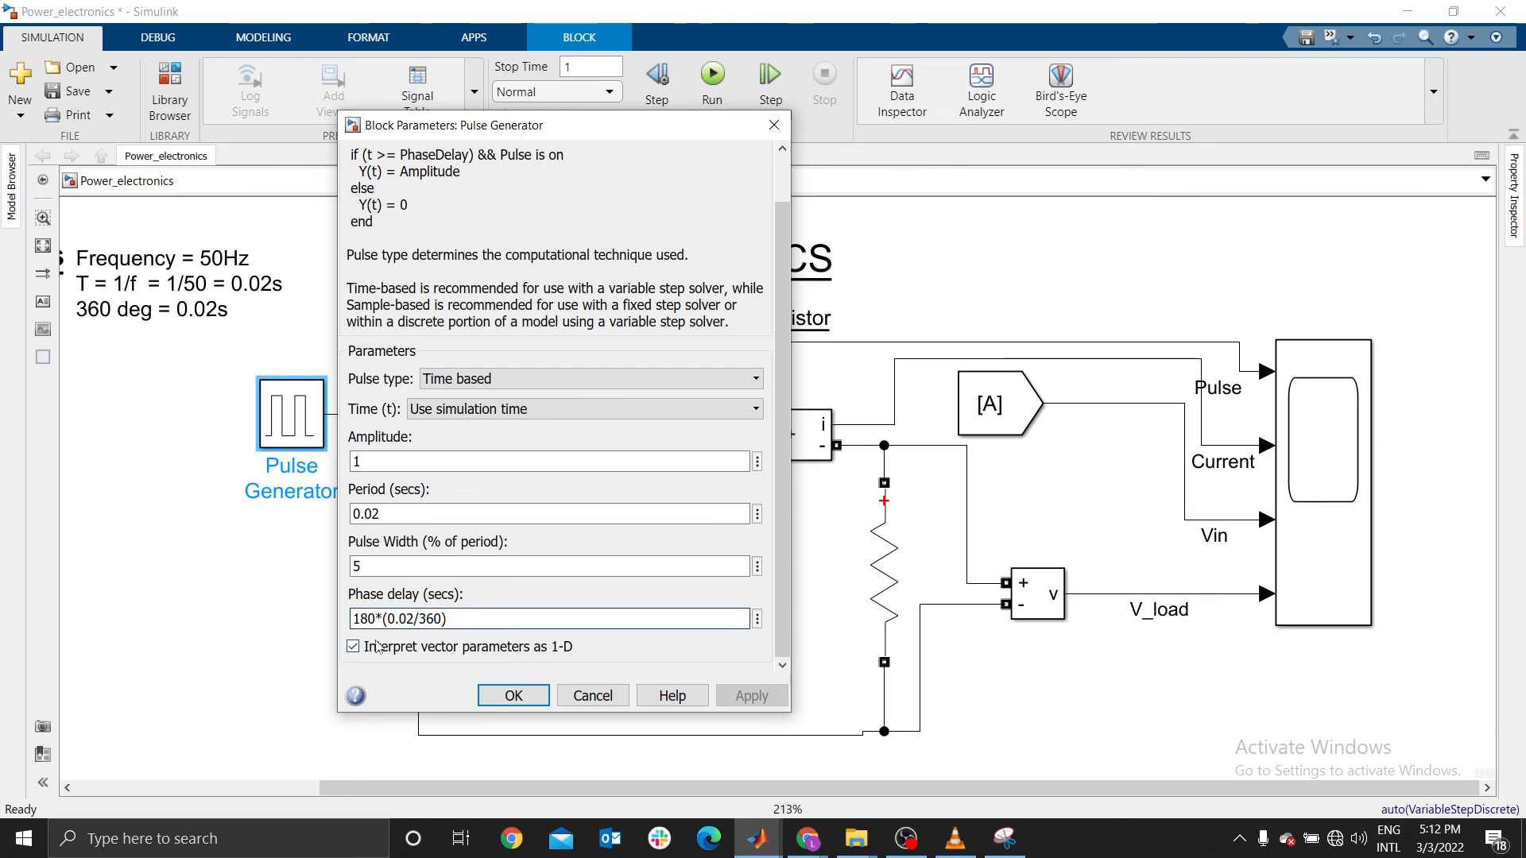
key("BackSpace")
key("BackSpace")
key("BackSpace")
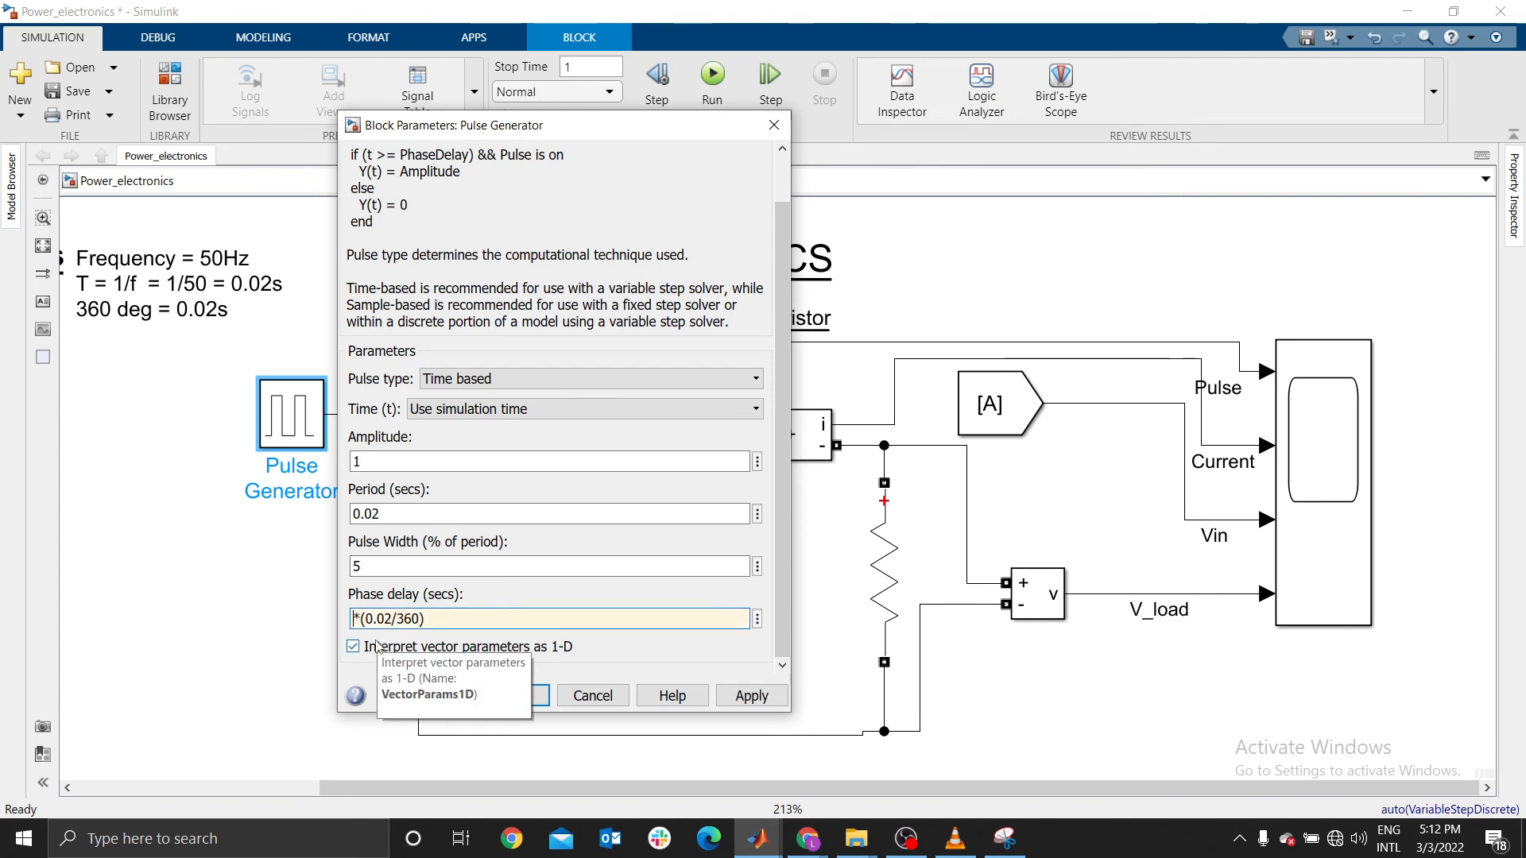
type("135")
left_click(512, 696)
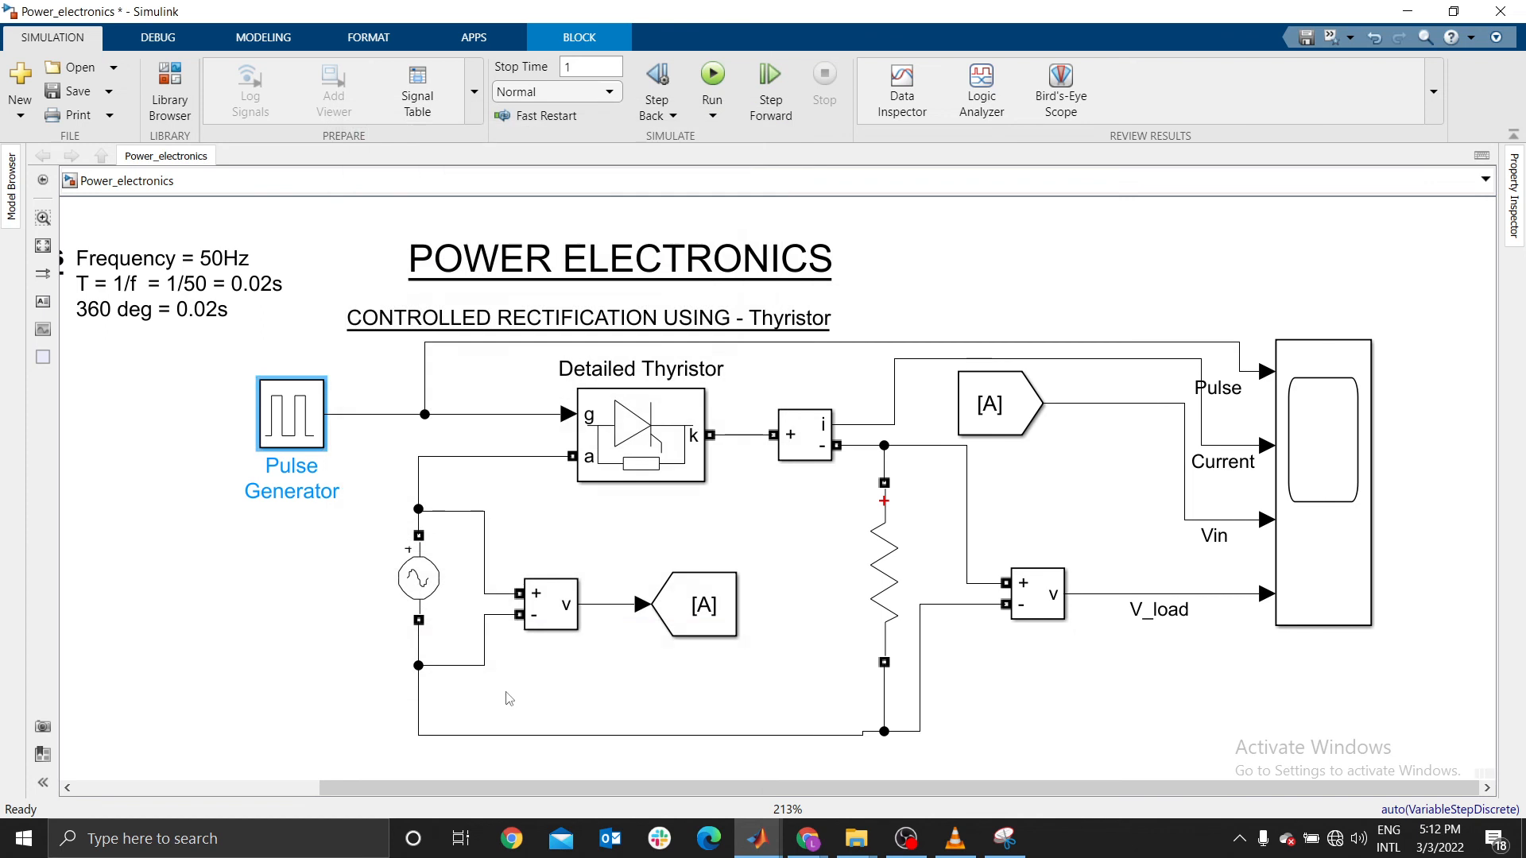
left_click(285, 598)
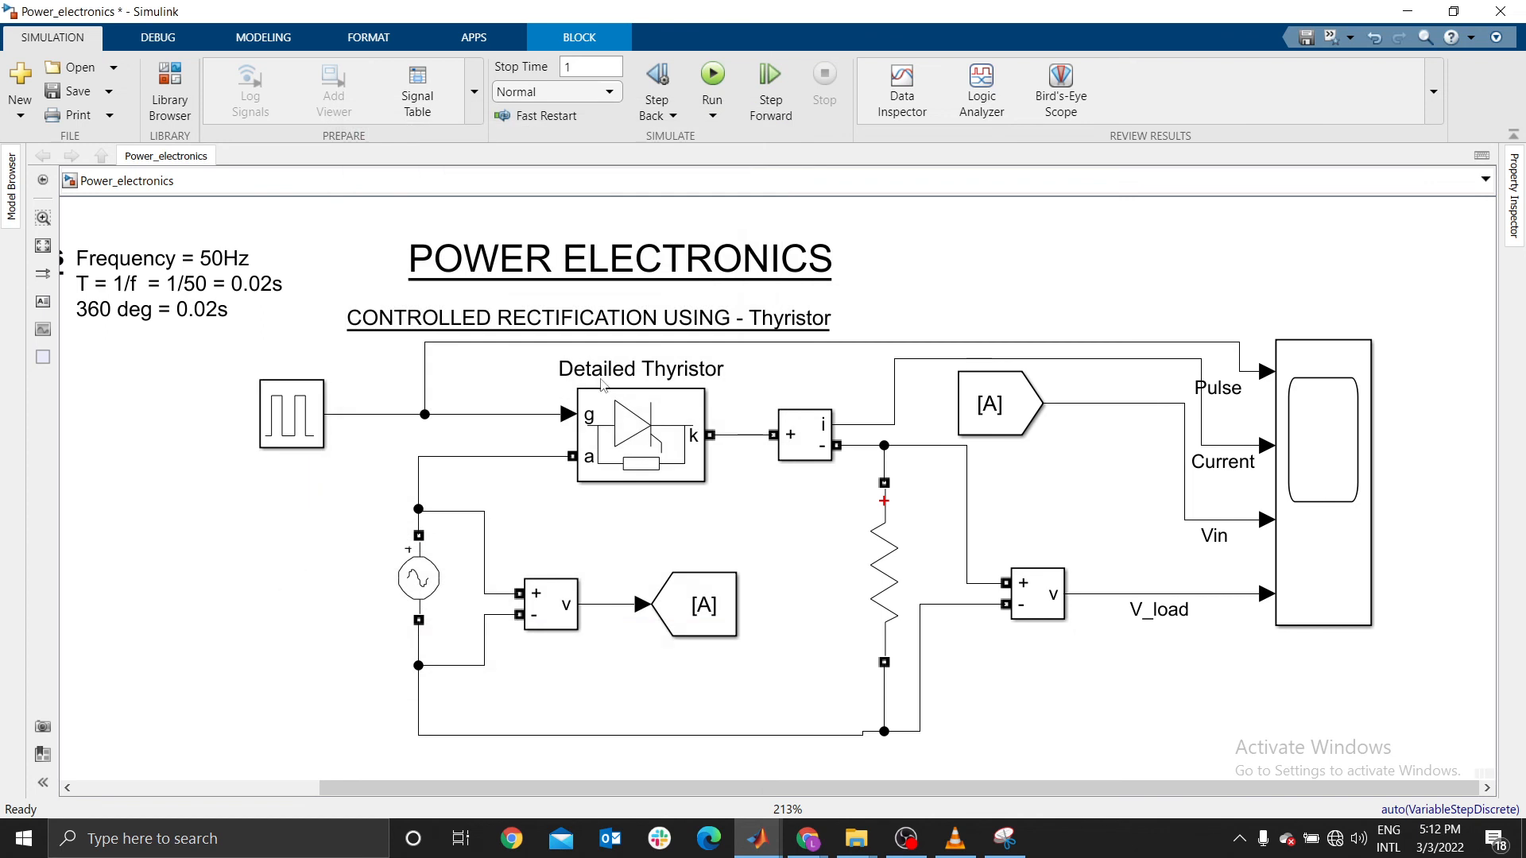
Rerun the simulation and examine the 135-degree waveforms in the Scope, zooming the time axis to about 0.01 to 0.11 s
left_click(709, 76)
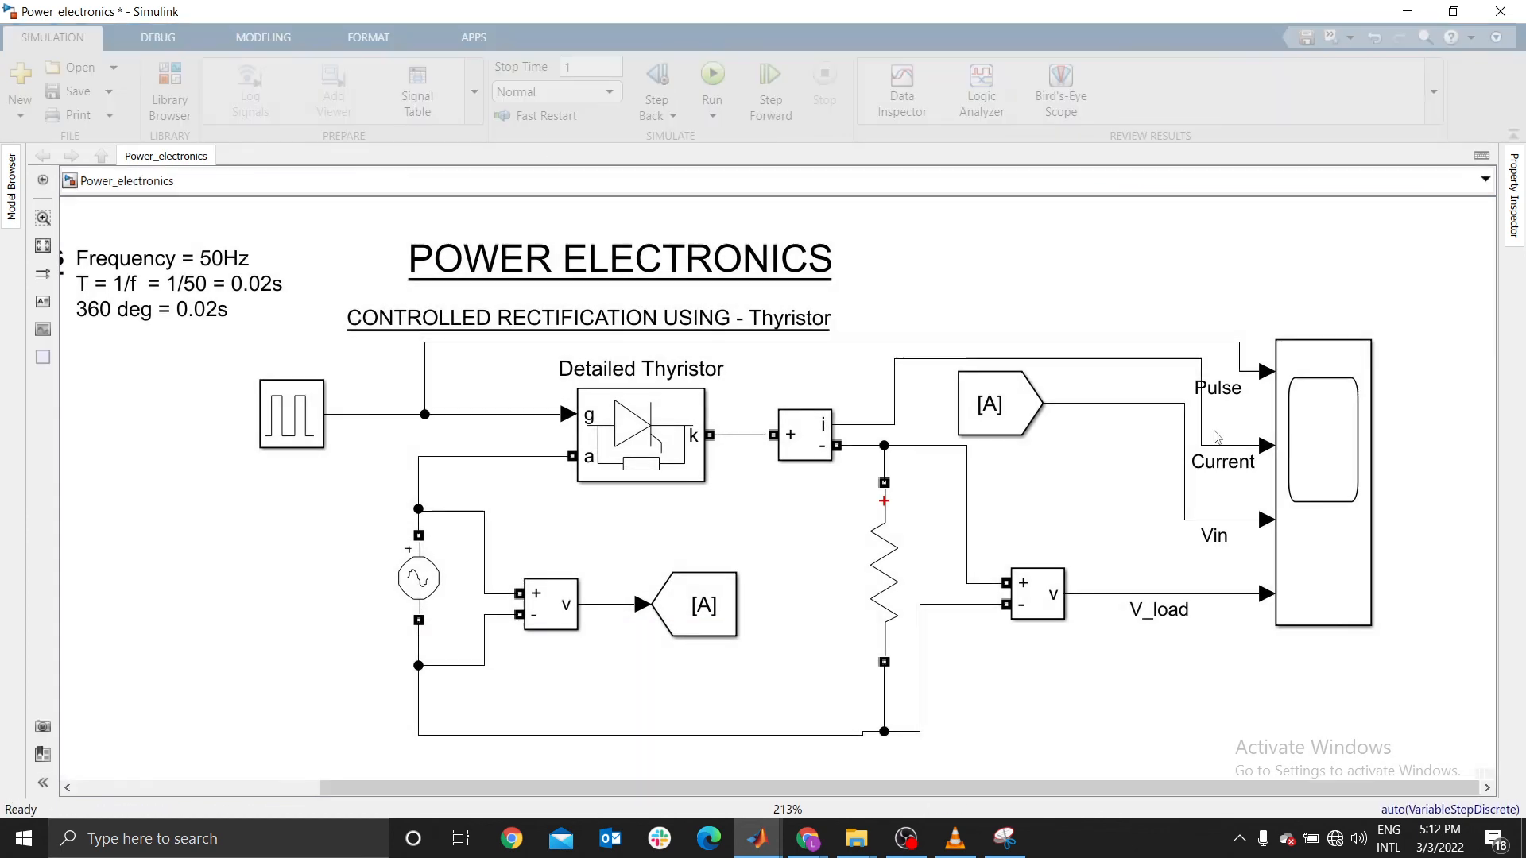
left_click(1311, 442)
double_click(1311, 442)
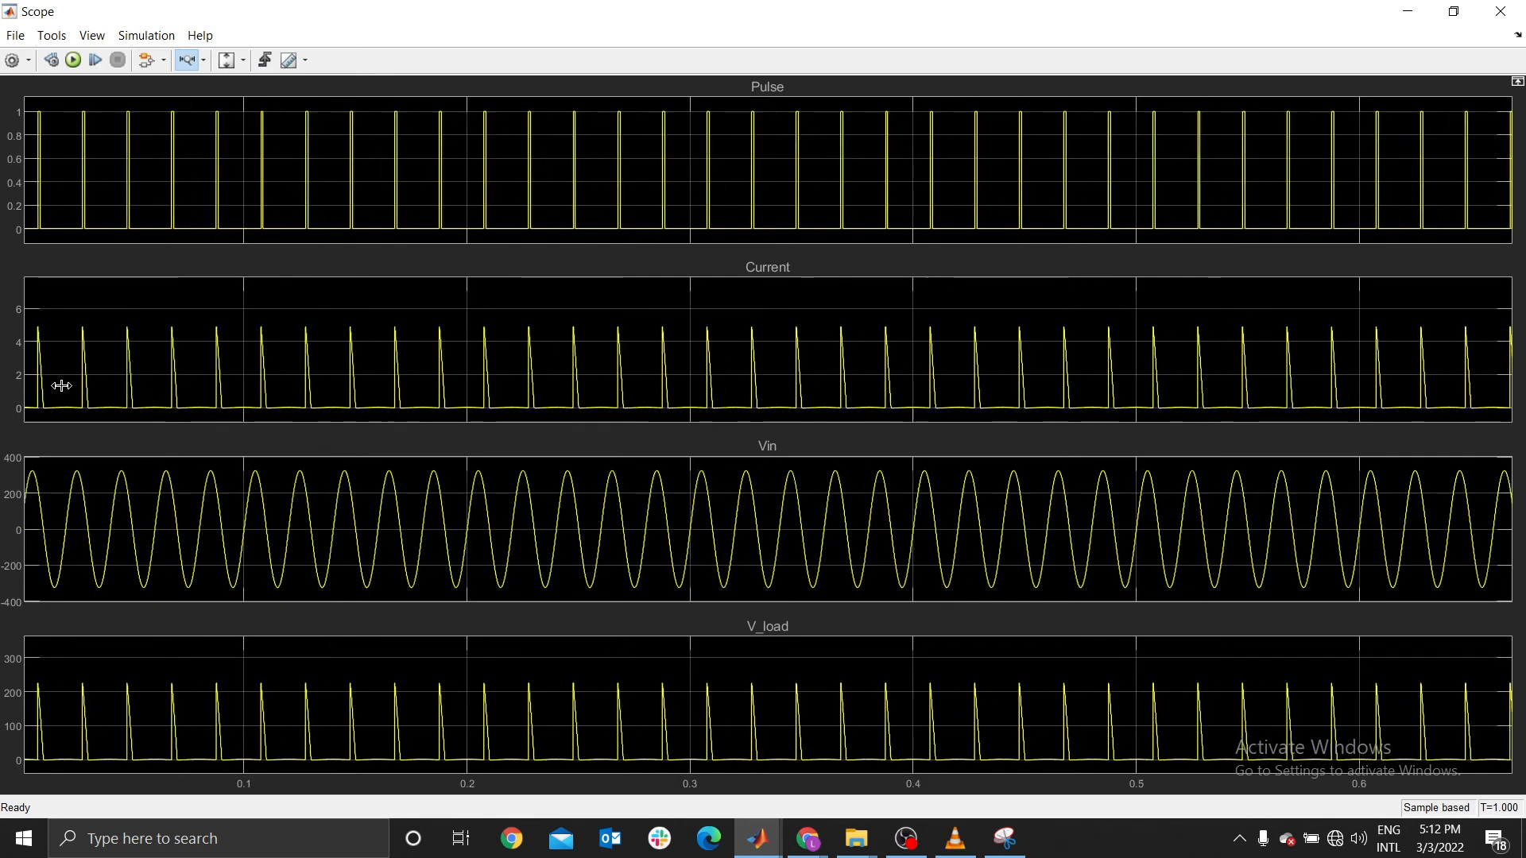
left_click_drag(61, 385, 278, 387)
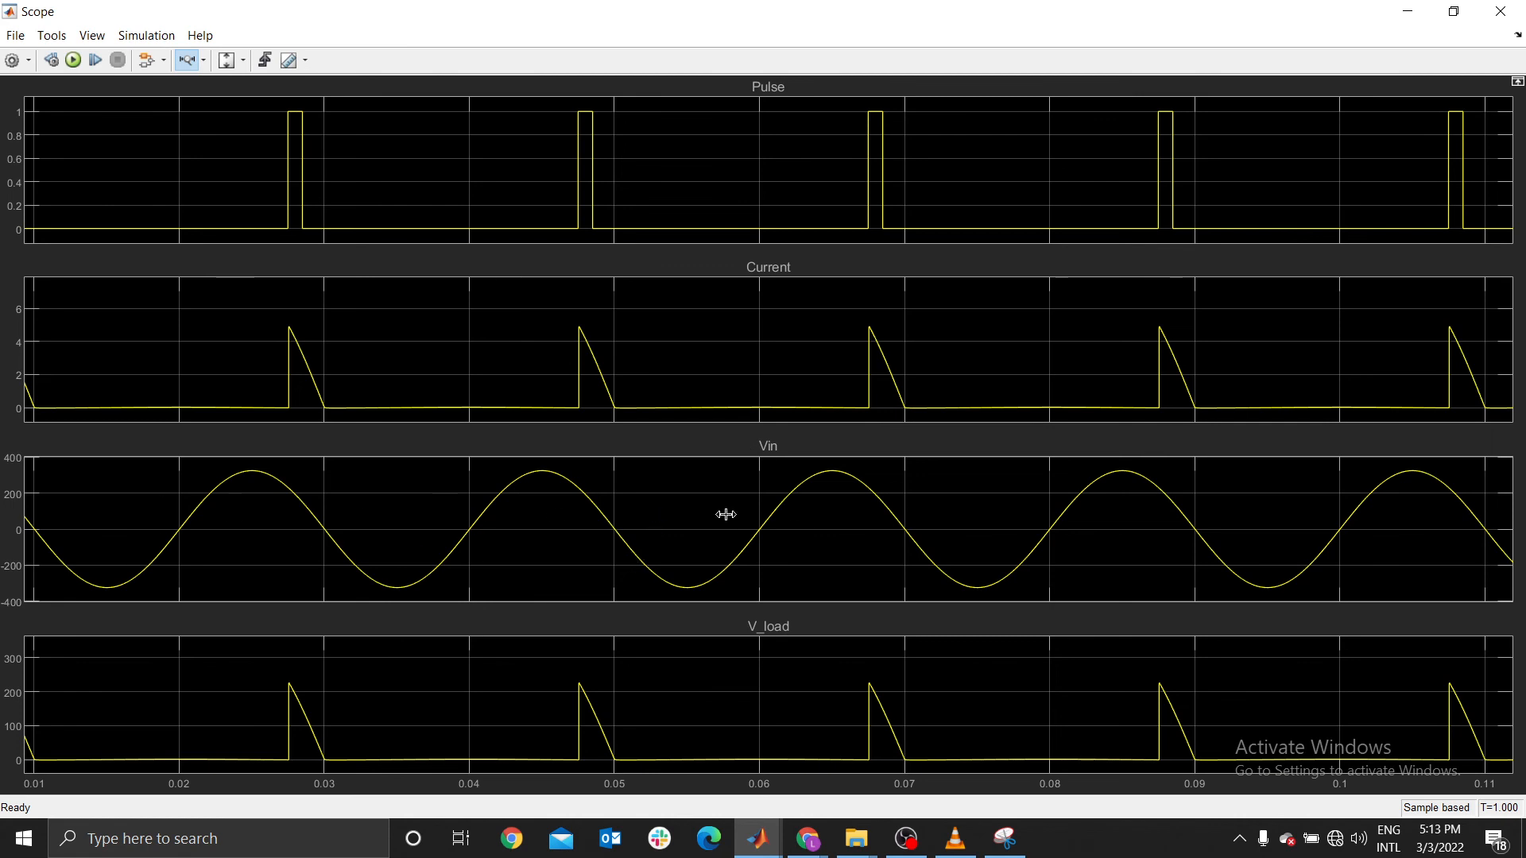
left_click(1500, 11)
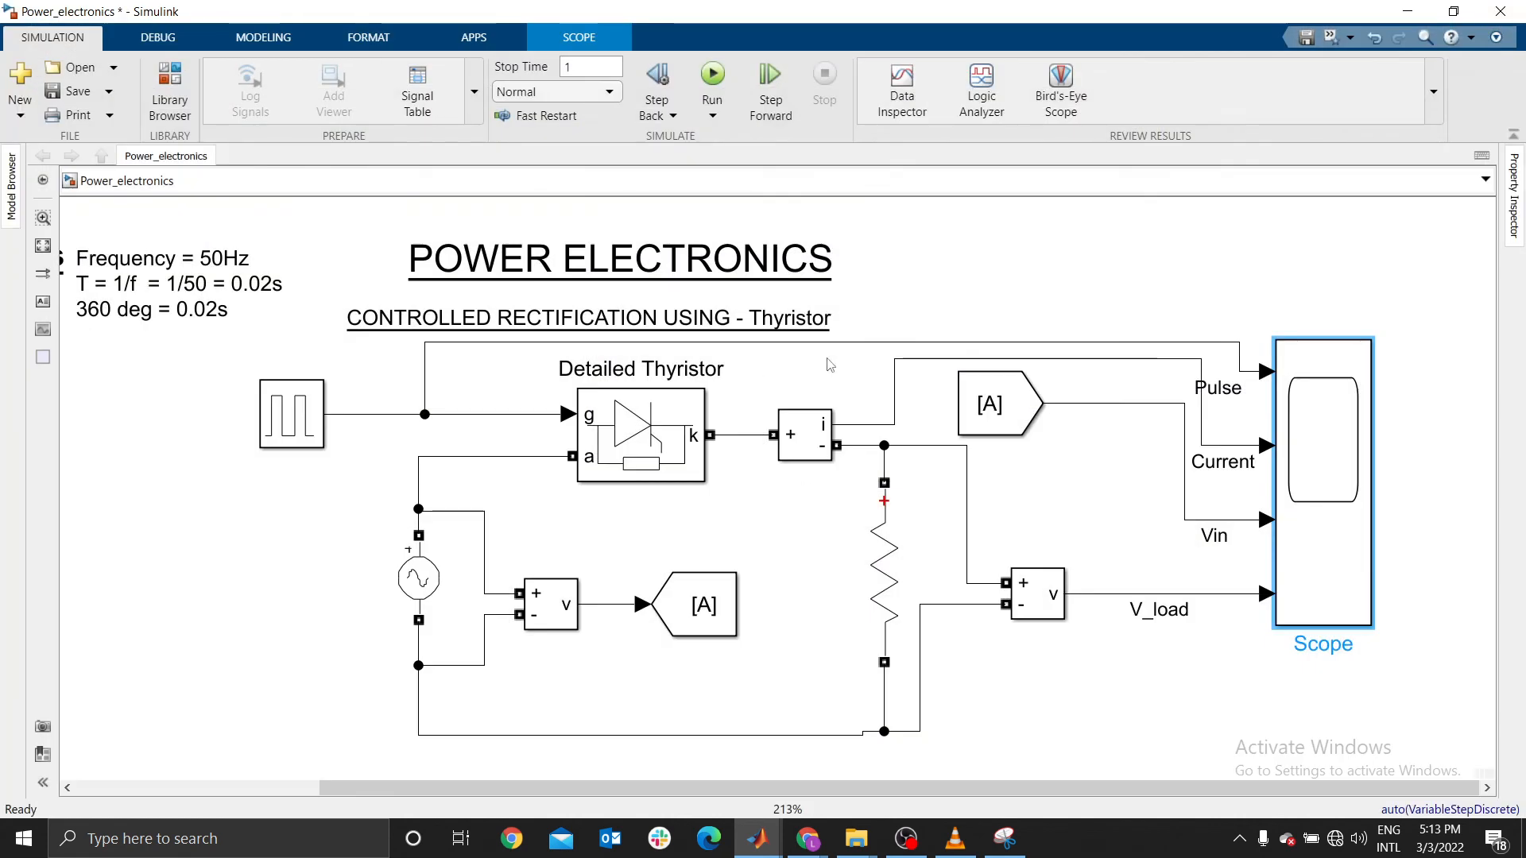
Set the Pulse Generator's phase delay back to 90*(0.02/360) and rerun the simulation
left_click(292, 417)
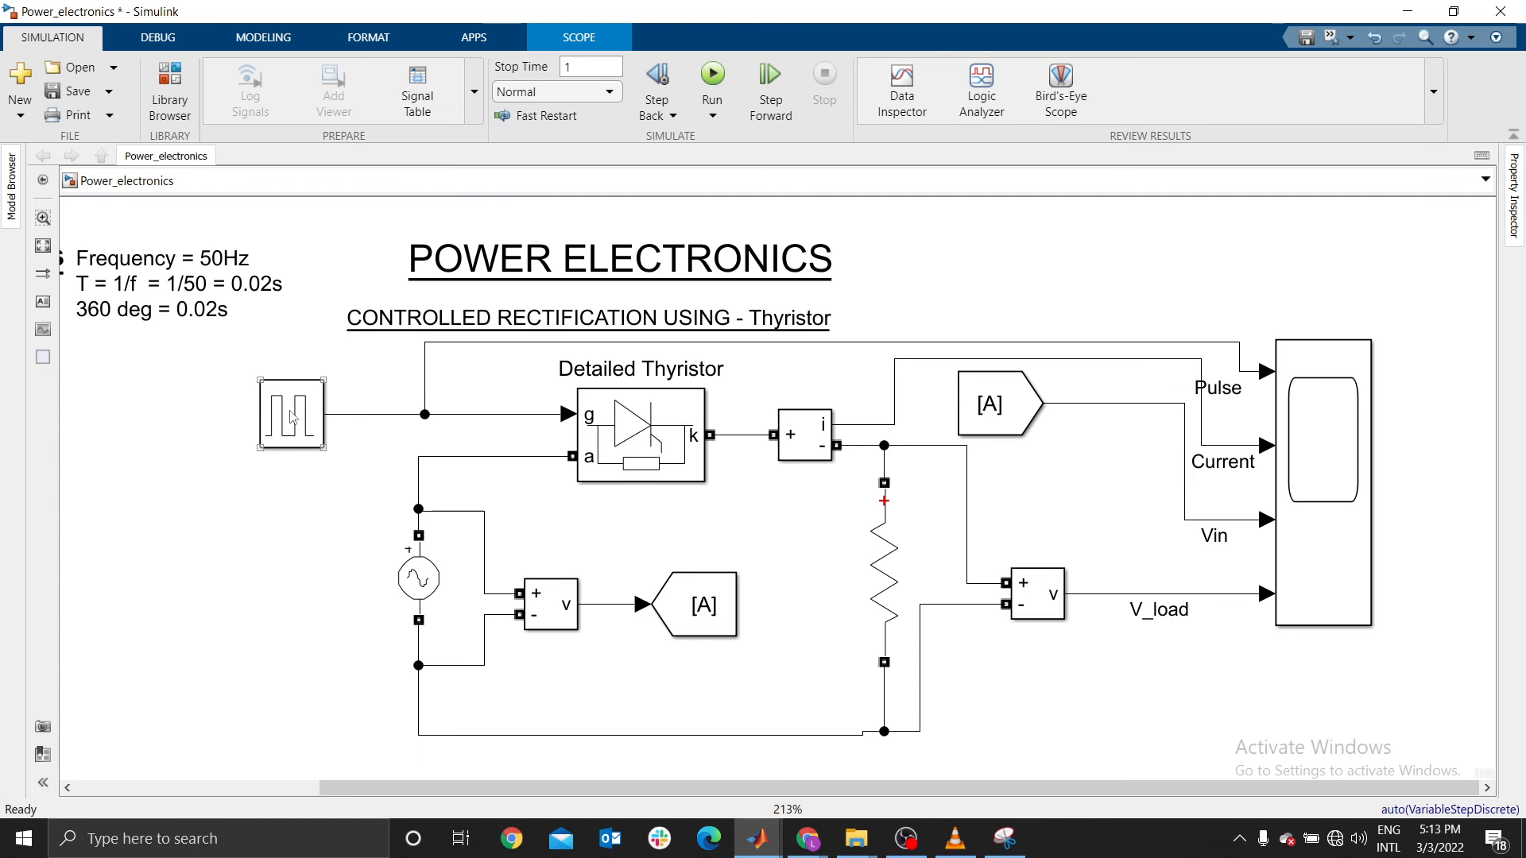
double_click(292, 417)
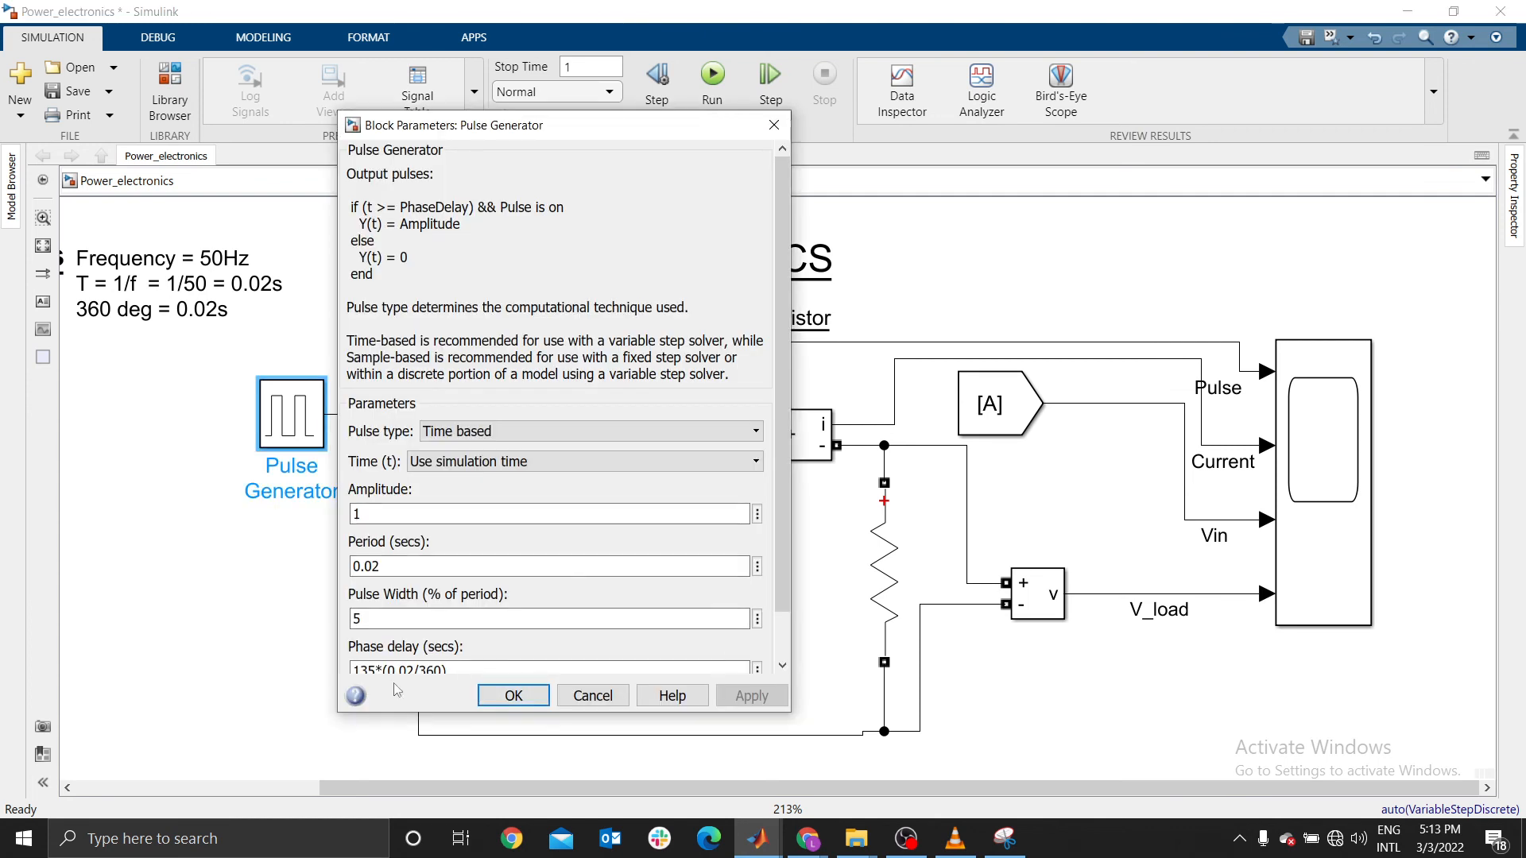
left_click_drag(779, 511, 779, 557)
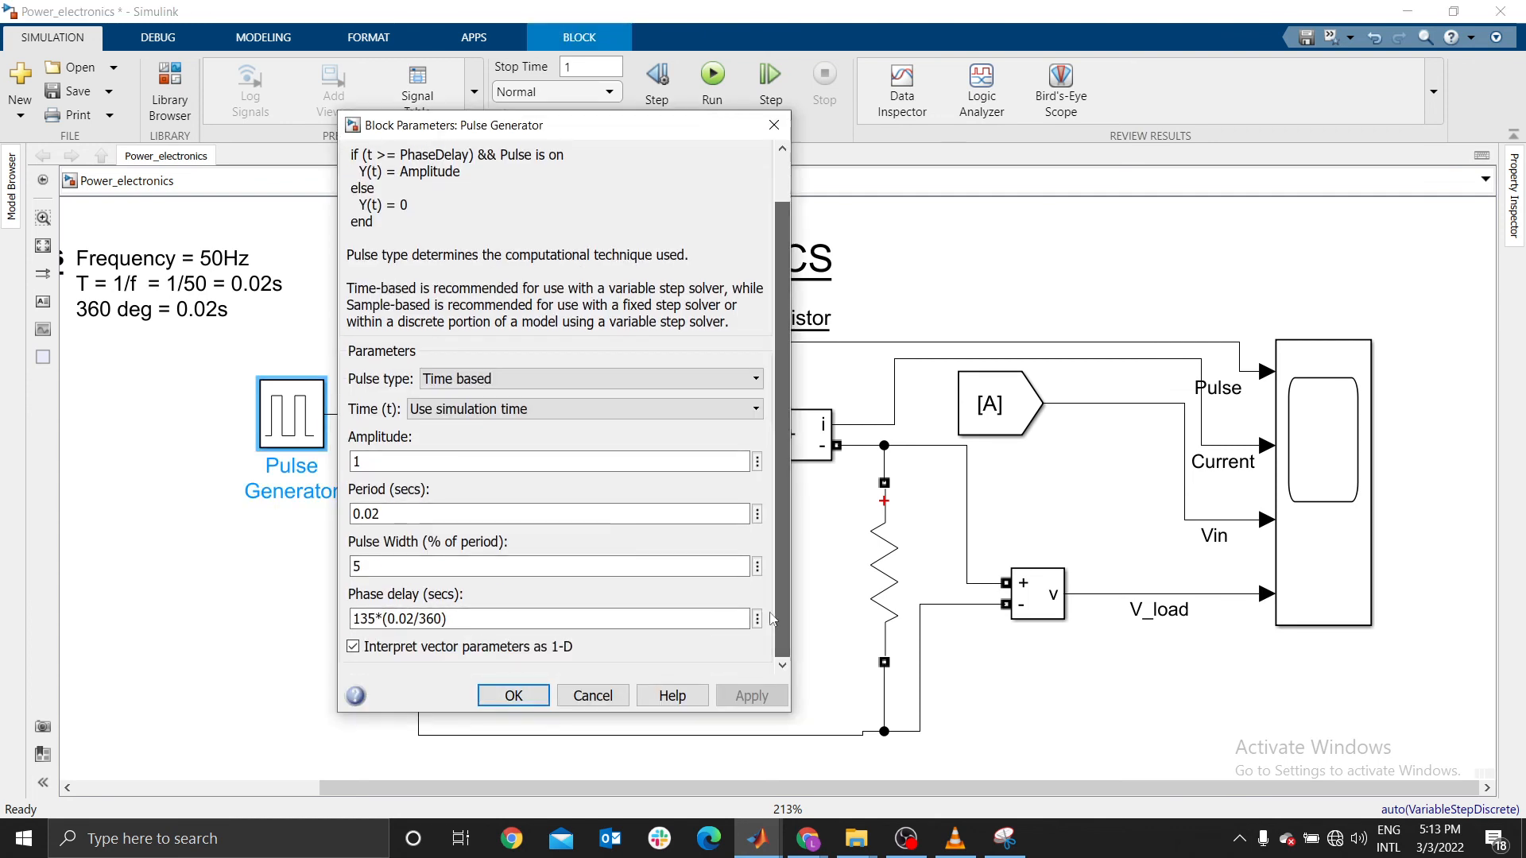
left_click(372, 615)
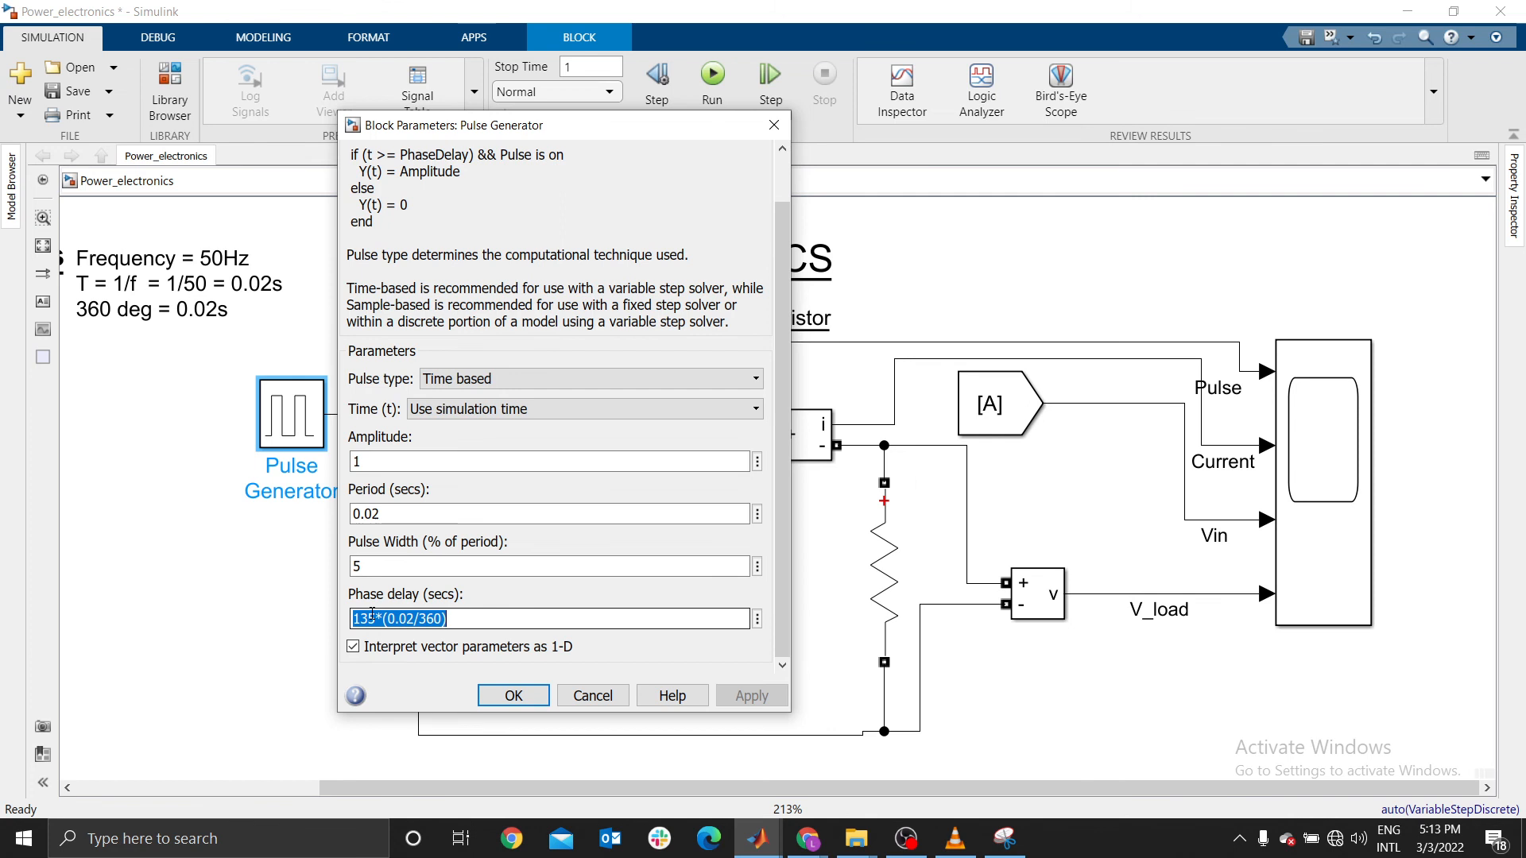
left_click(373, 616)
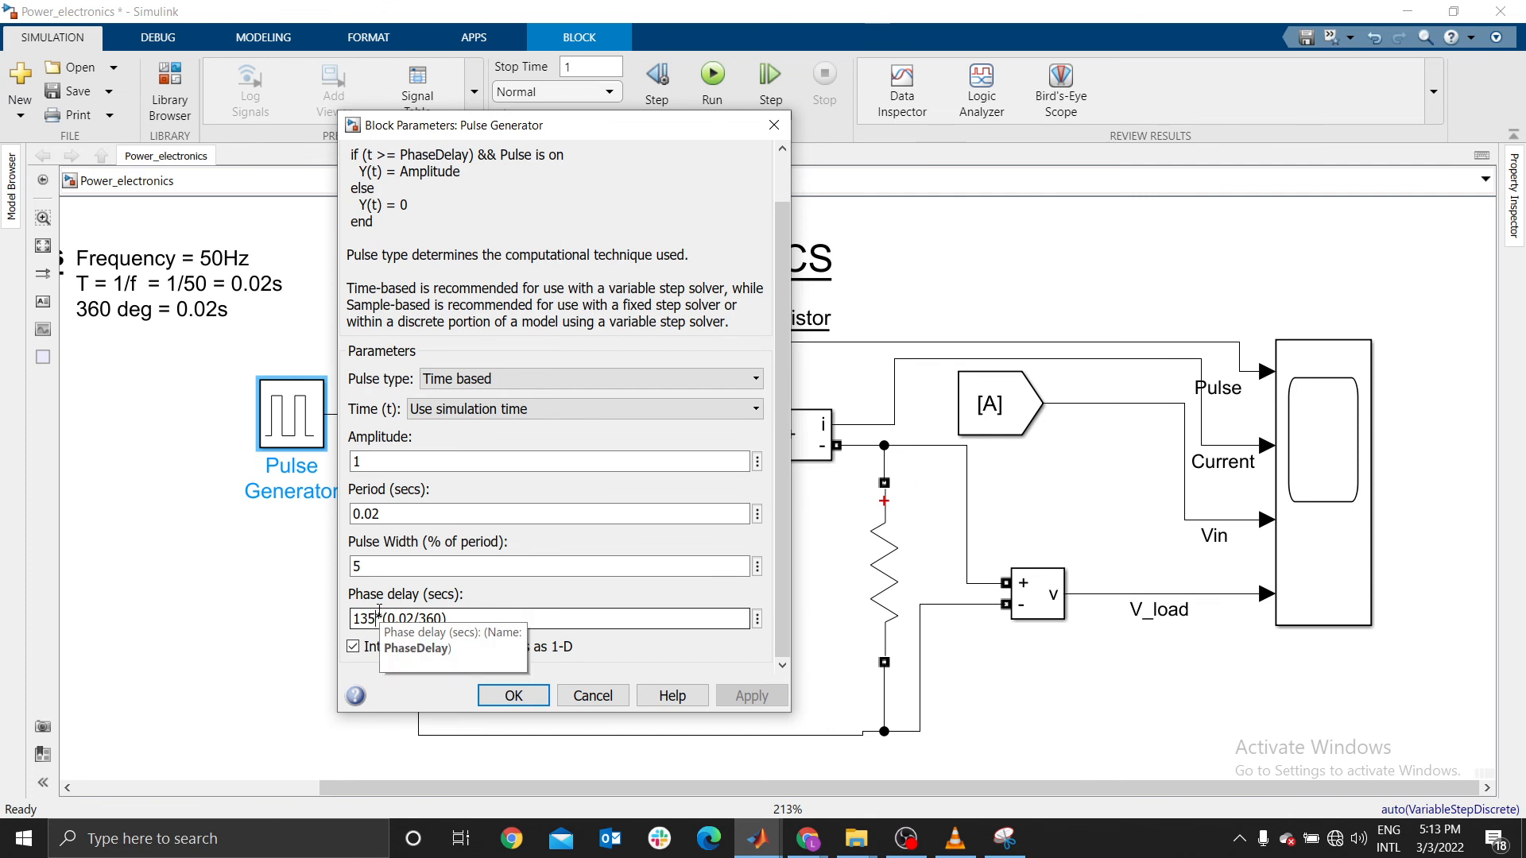
key("BackSpace")
key("BackSpace")
key("BackSpace")
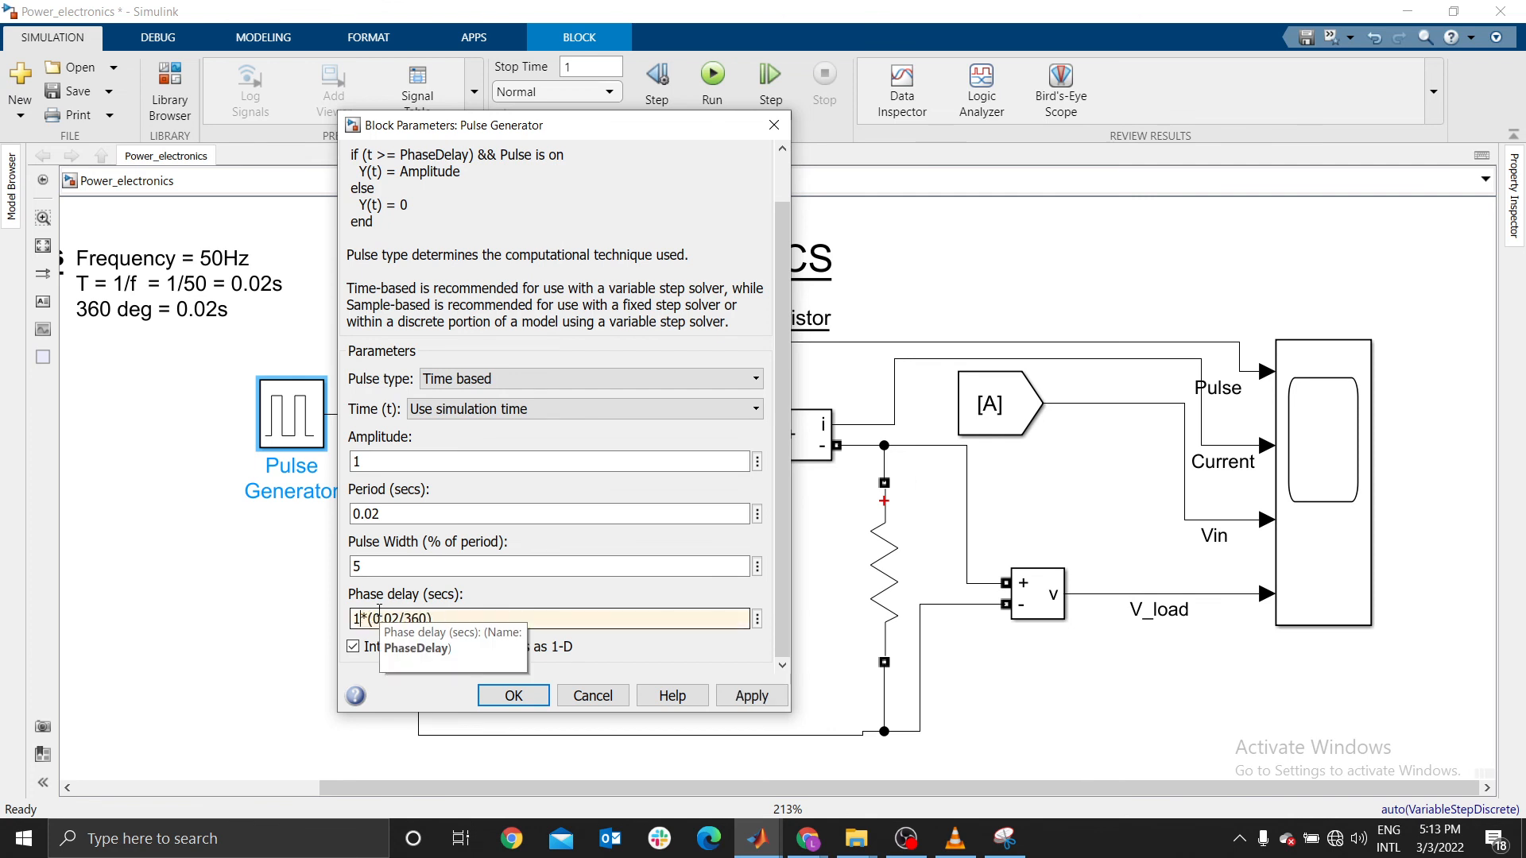
type("90")
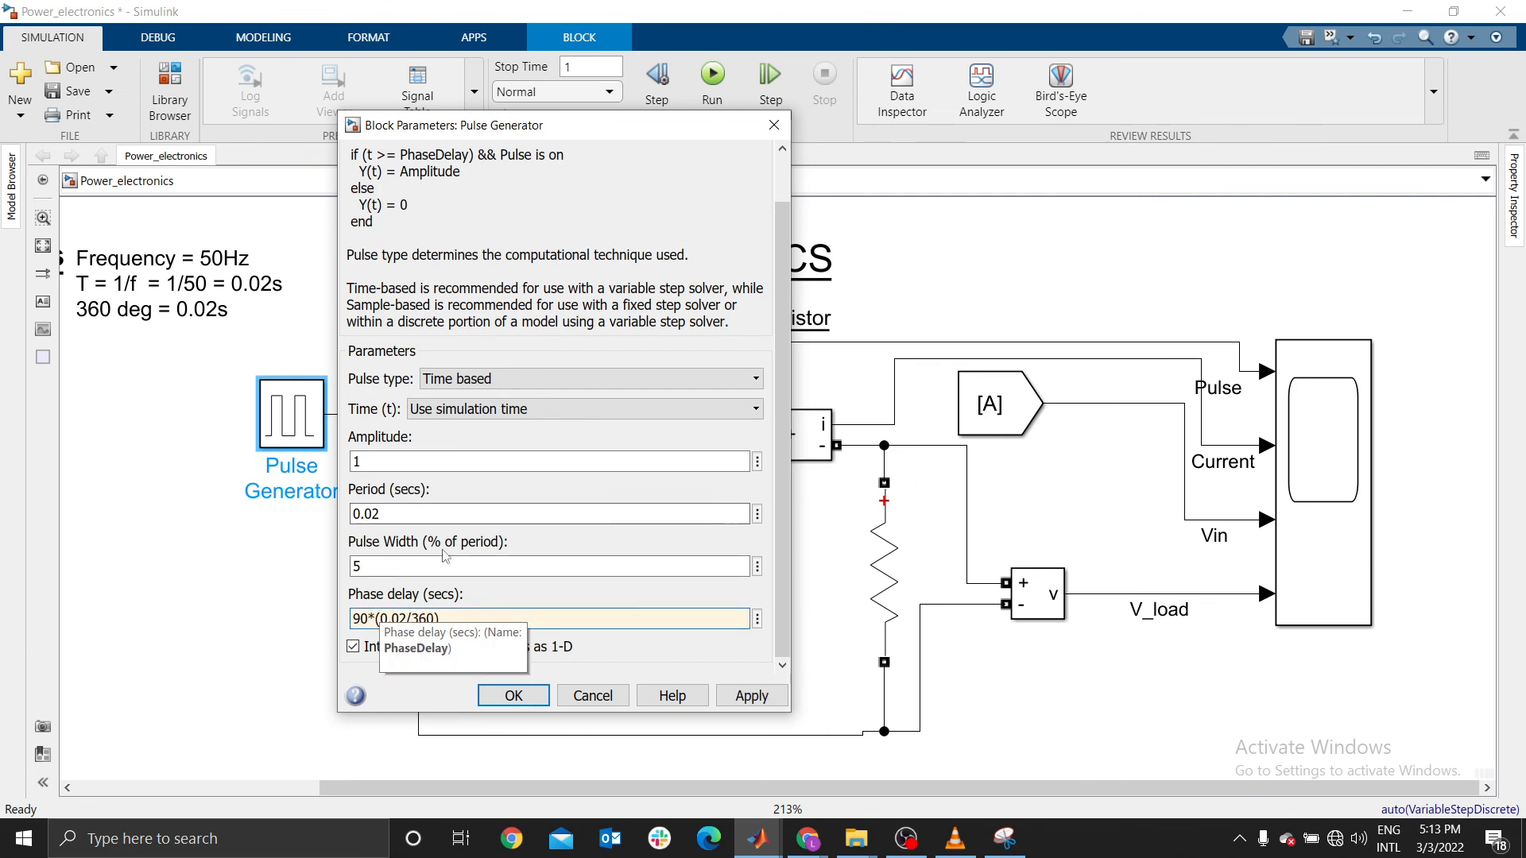
left_click(513, 695)
left_click(799, 284)
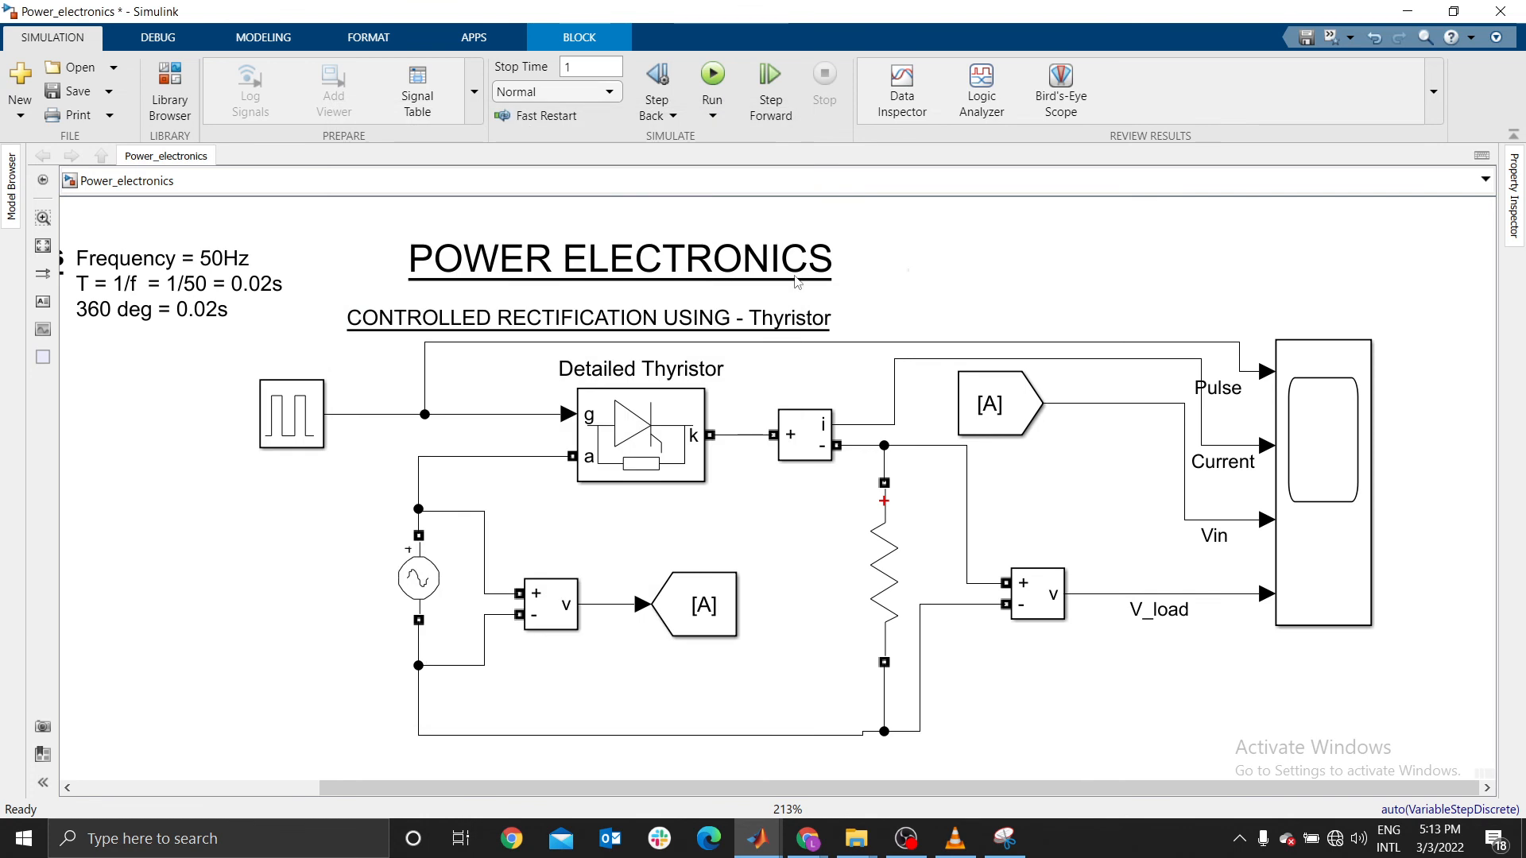
key("ctrl+t")
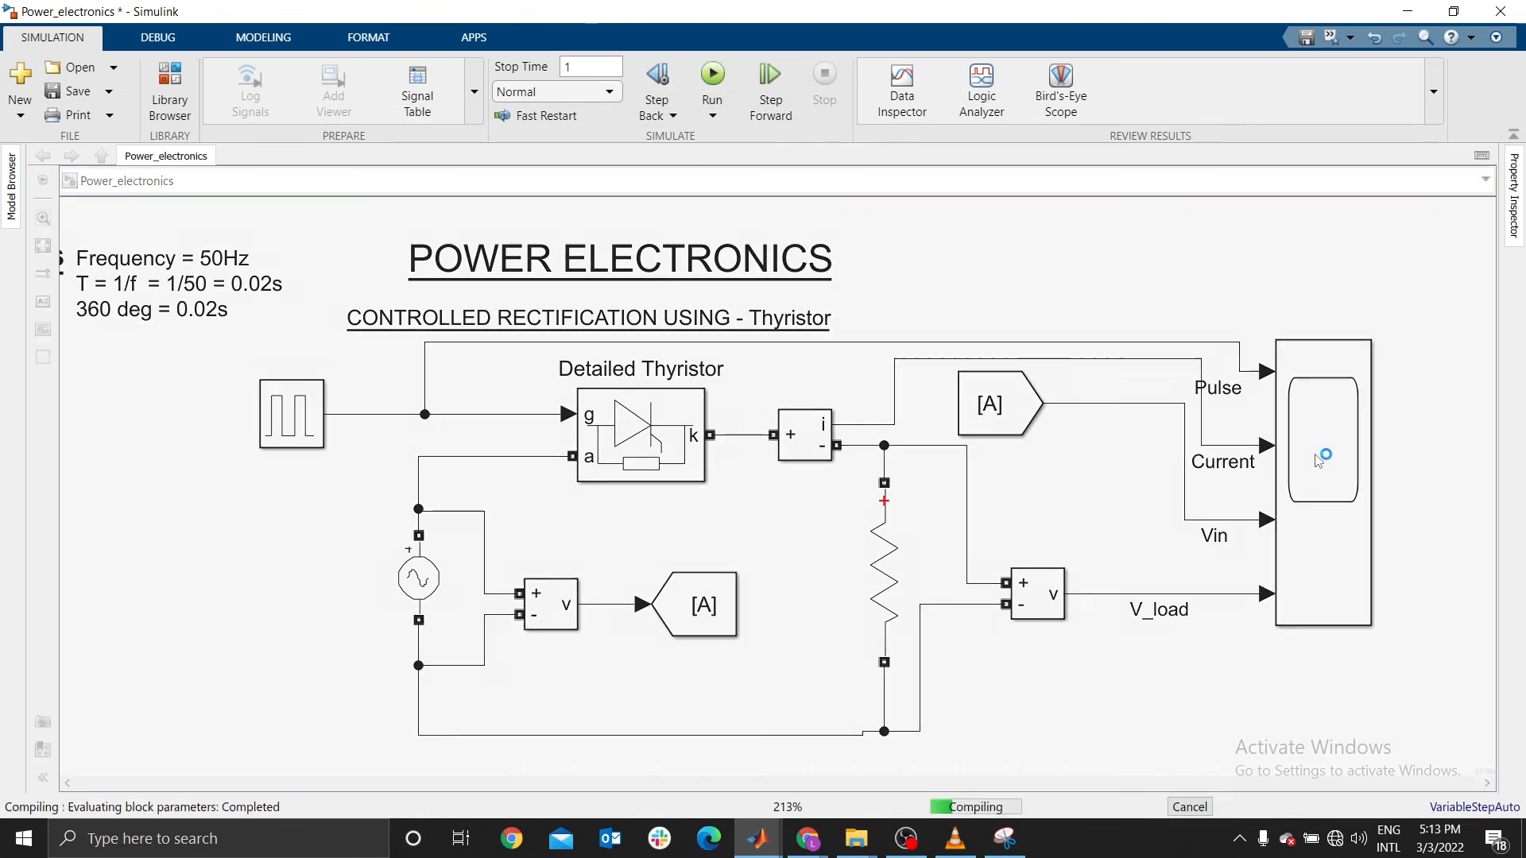
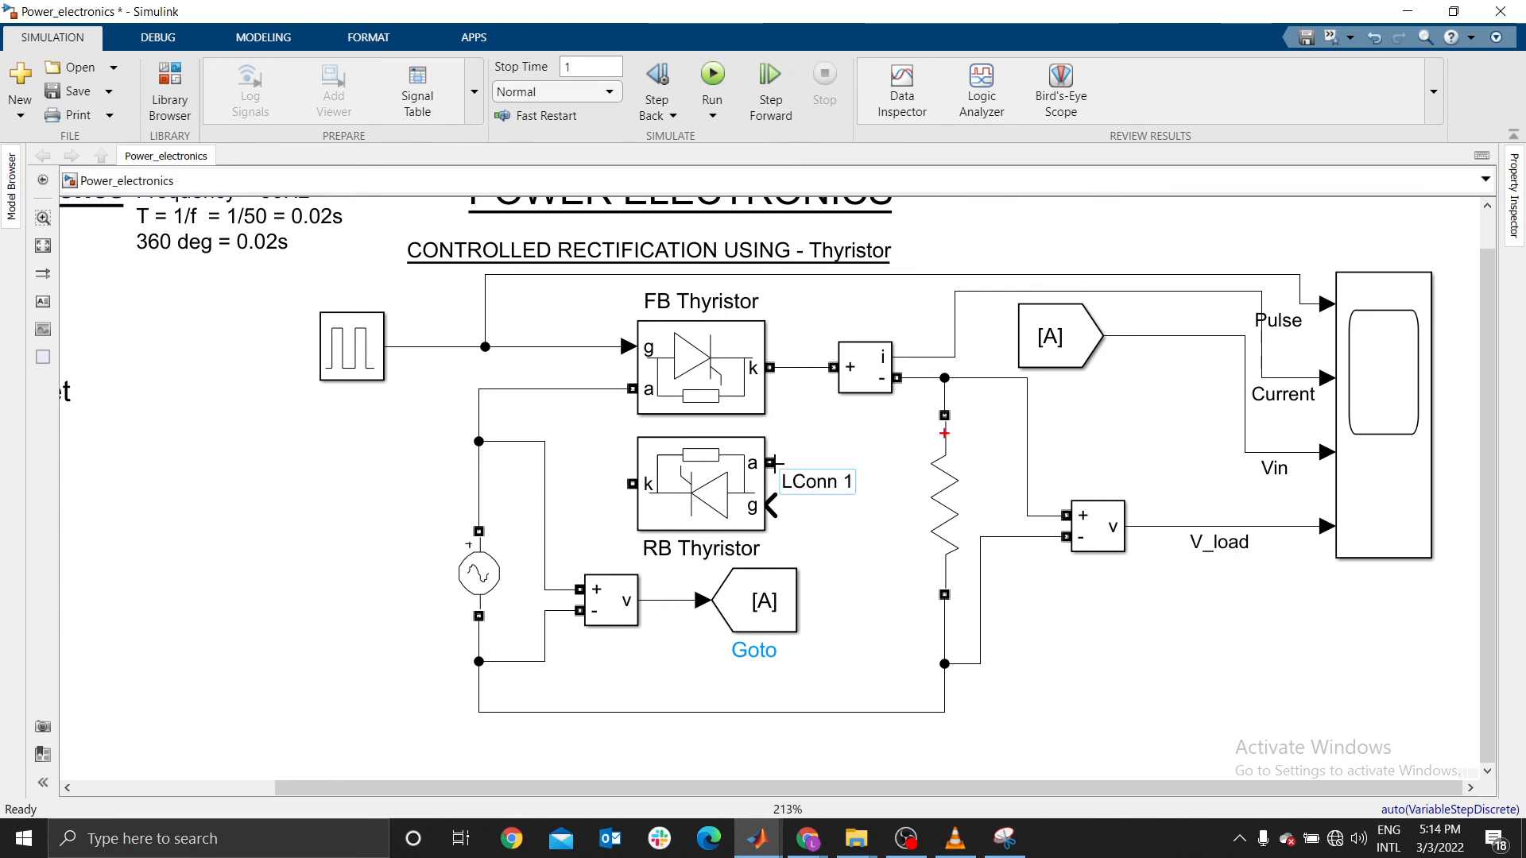
Wire the RB Thyristor antiparallel to the FB Thyristor, anode to FB cathode and cathode to FB anode, and draw a line out from its gate
left_click_drag(770, 463, 798, 368)
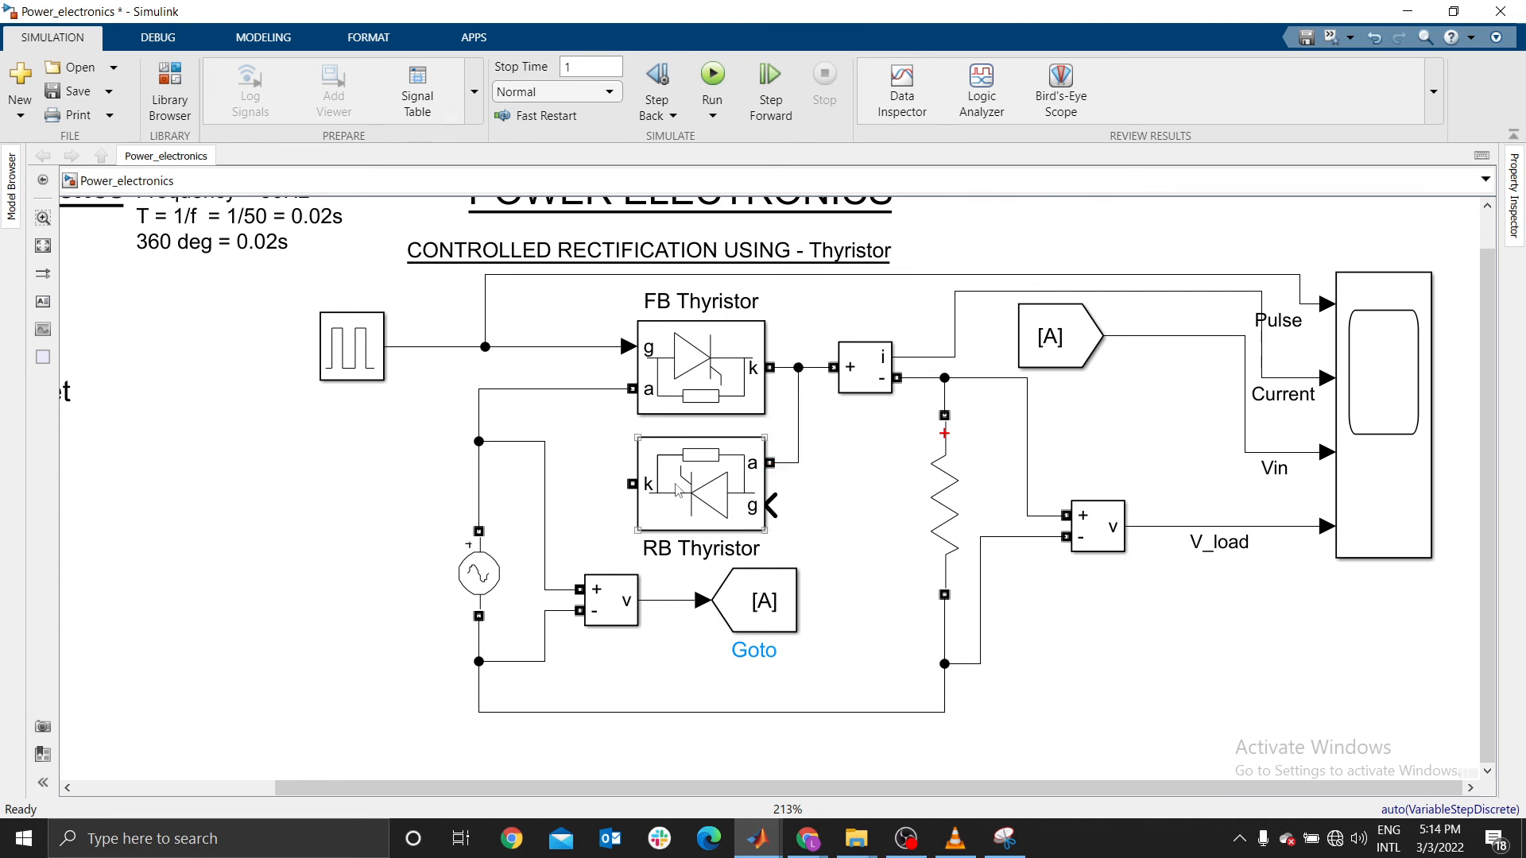
left_click_drag(633, 482, 587, 388)
left_click_drag(769, 503, 844, 504)
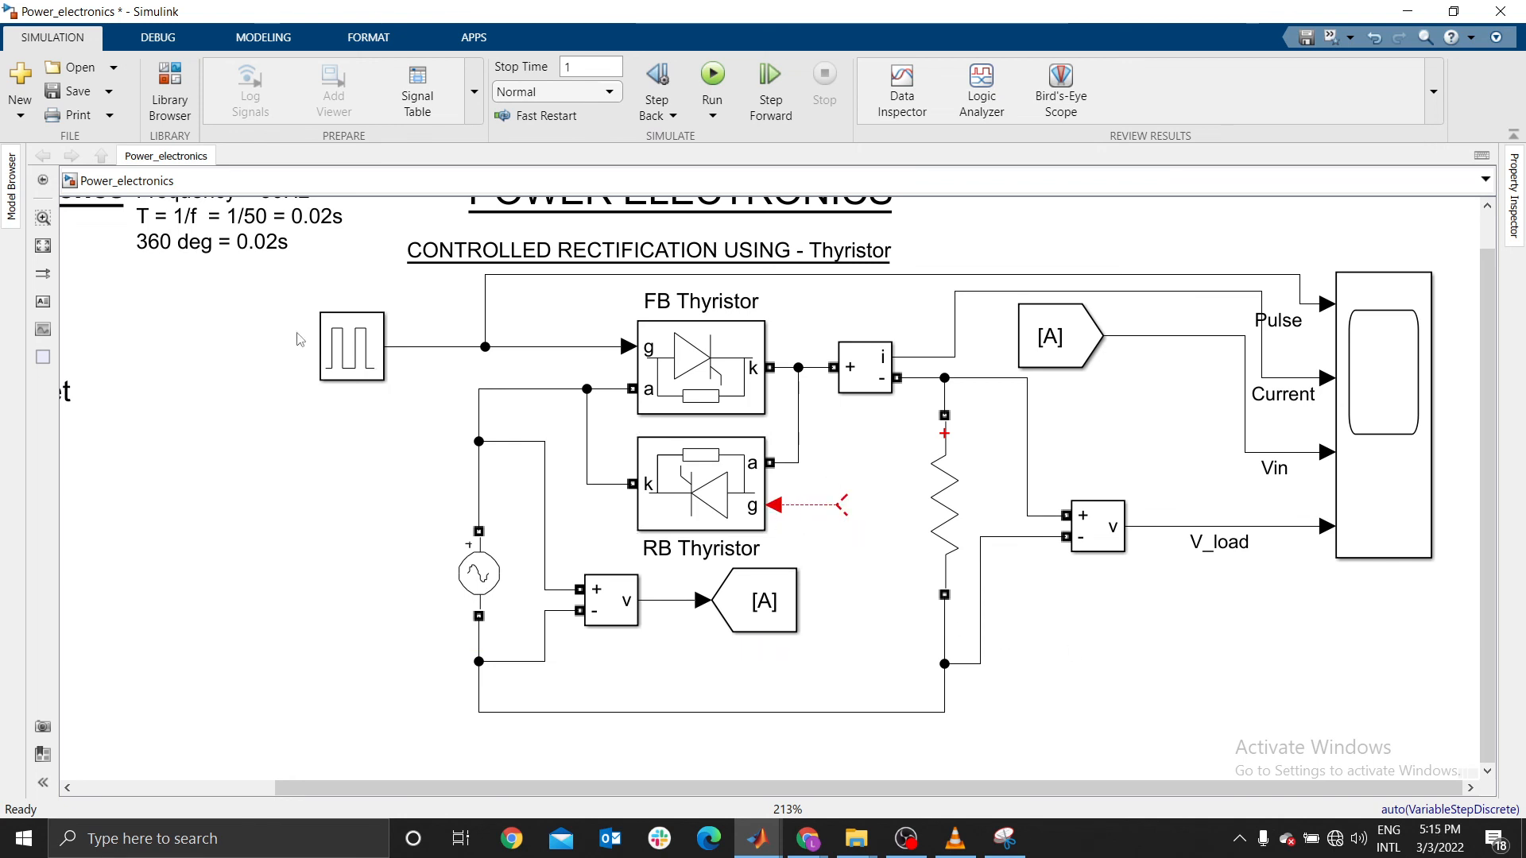
Copy the Pulse Generator to beside the RB Thyristor and rotate the copy so its output faces the thyristor's gate
left_click_drag(335, 349, 868, 577)
key("ctrl+i")
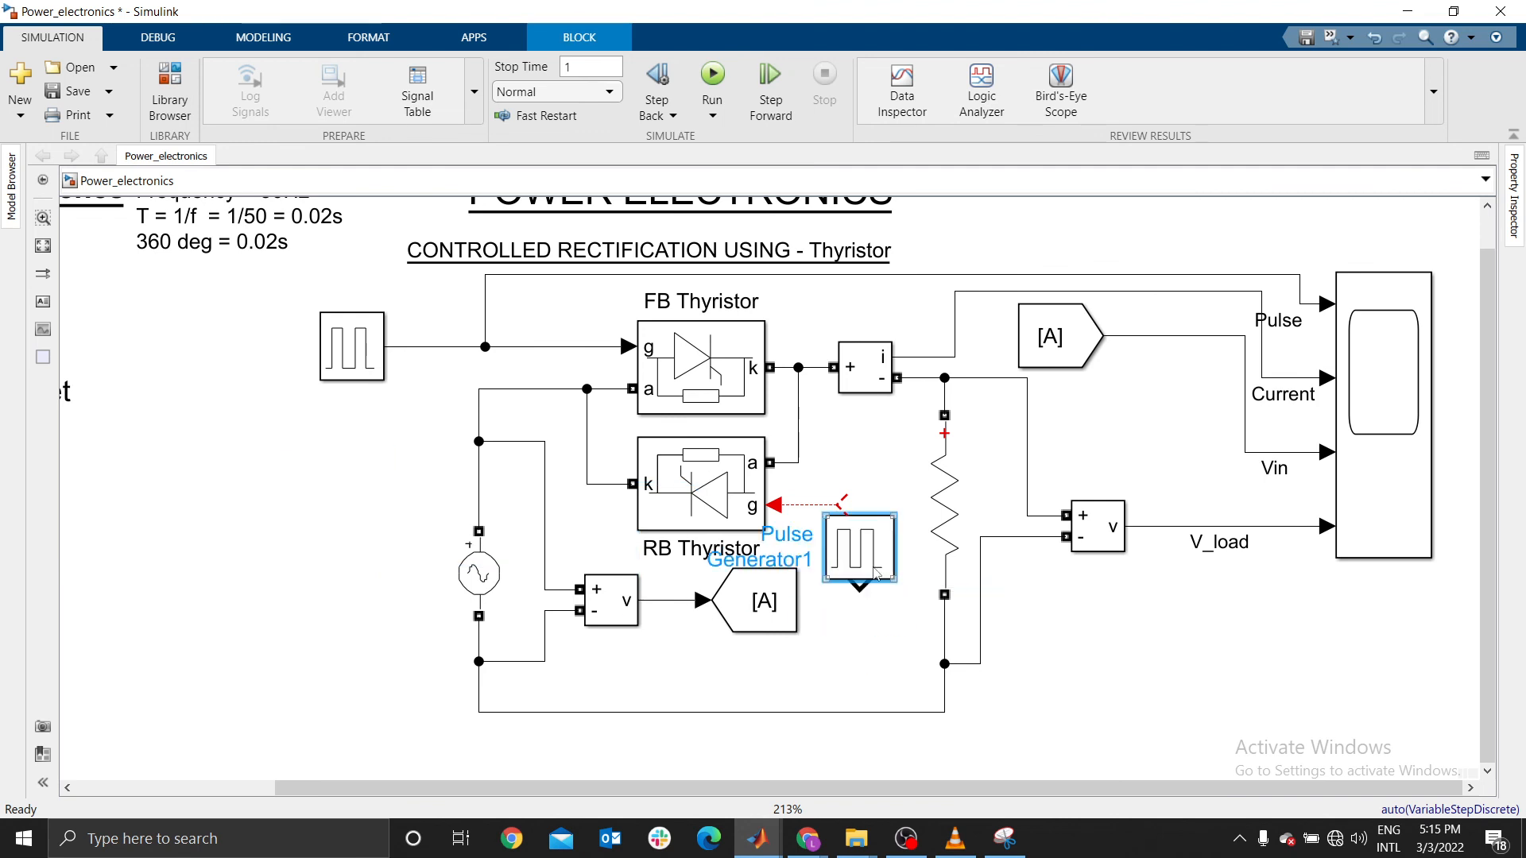
left_click(824, 526)
mouse_move(824, 545)
left_mouse_down()
mouse_move(799, 520)
mouse_move(852, 503)
mouse_move(835, 502)
mouse_move(850, 504)
mouse_move(849, 486)
mouse_move(827, 497)
left_mouse_up()
left_click(833, 533, "shift")
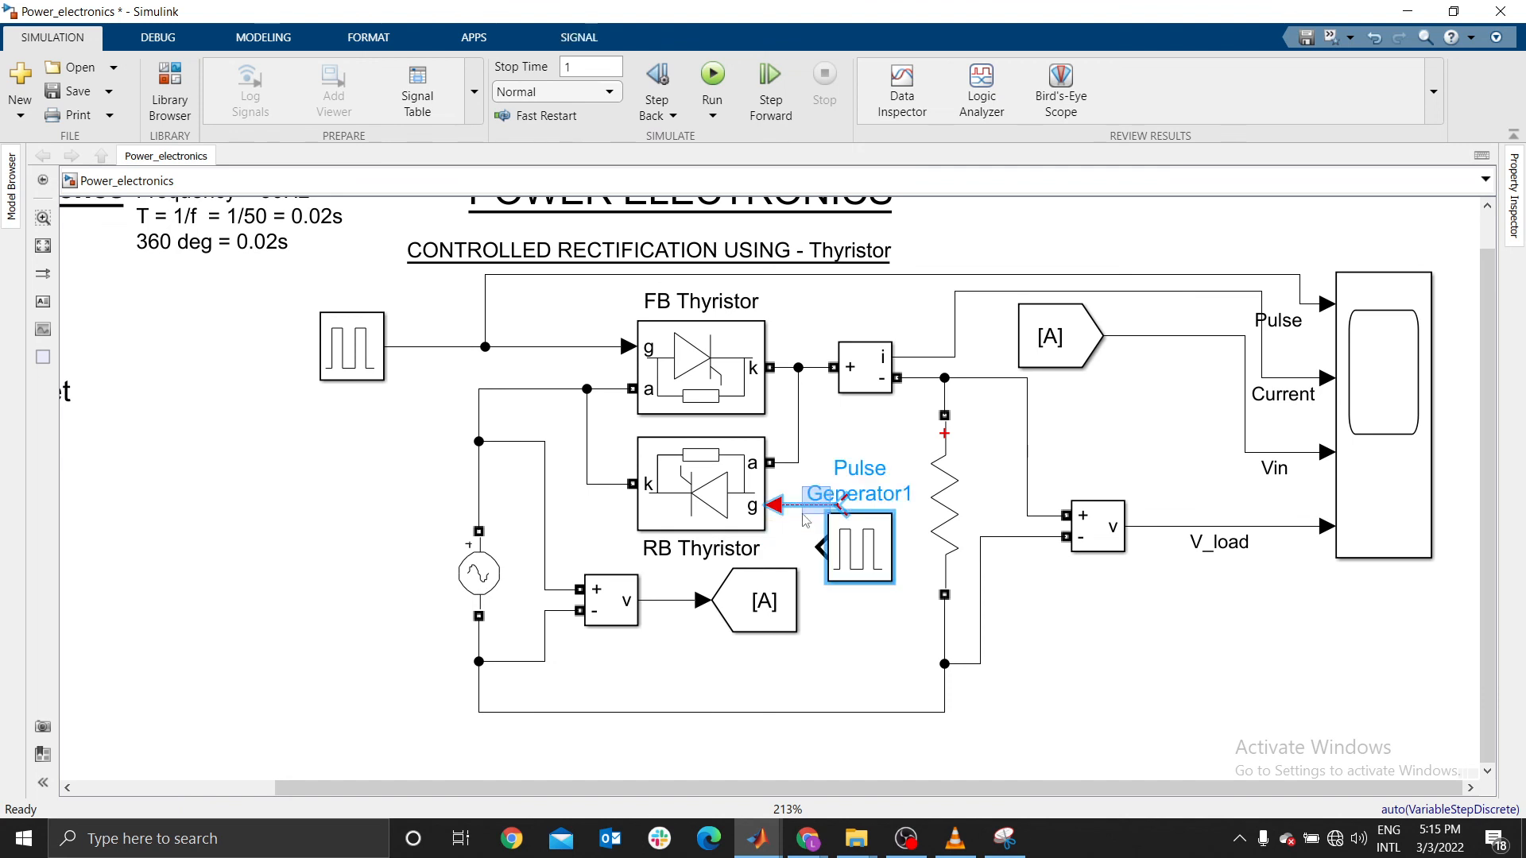
key("Delete")
key("ctrl+z")
left_click(1116, 677)
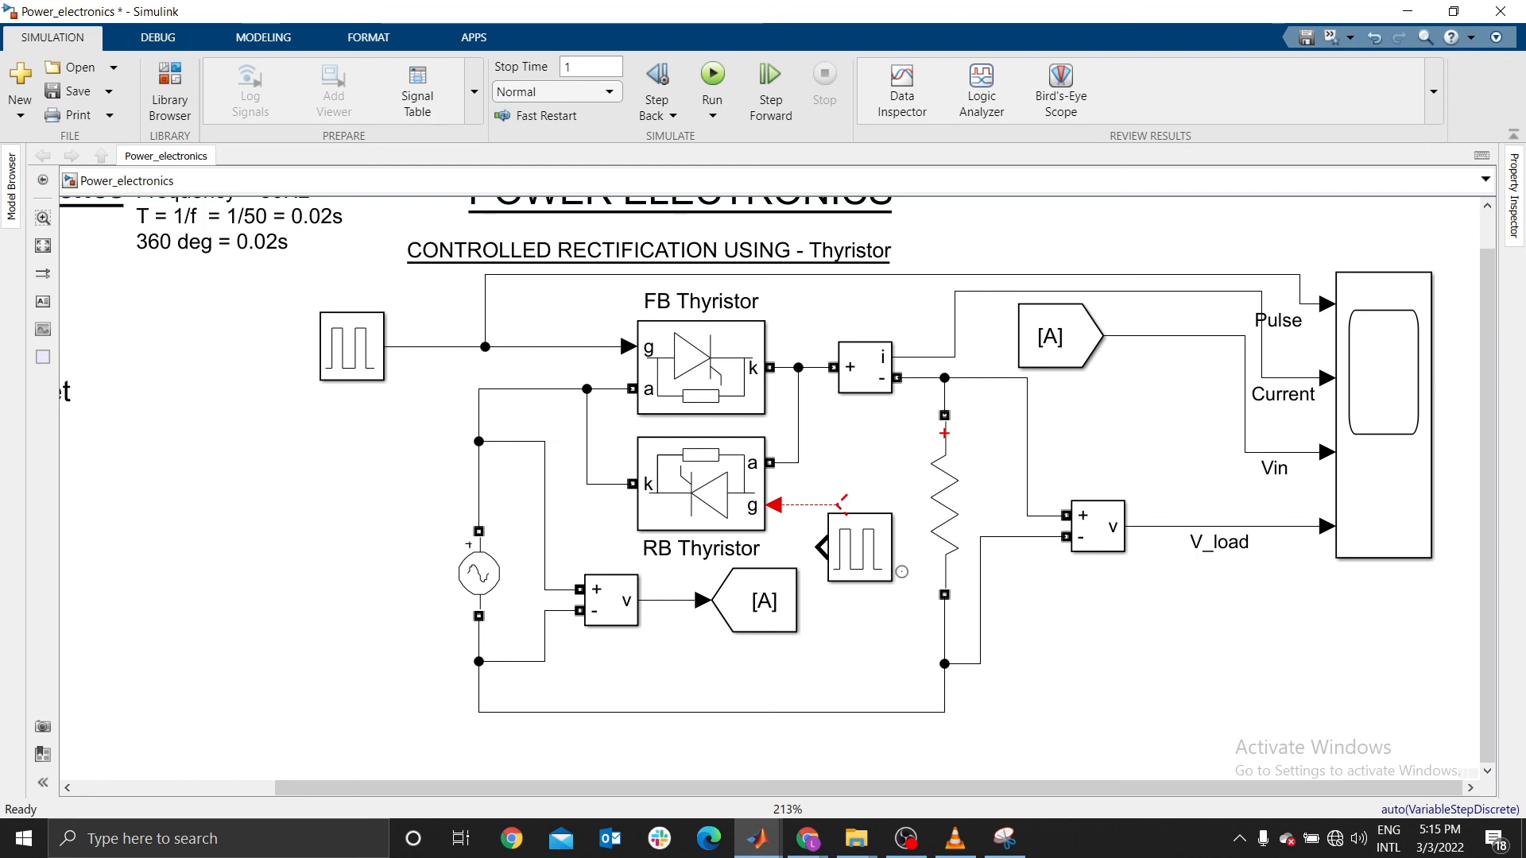
Connect the copied Pulse Generator to the RB Thyristor's gate and place it directly beside the gate input
mouse_move(862, 549)
left_mouse_down()
mouse_move(1116, 633)
mouse_move(855, 552)
mouse_move(770, 505)
left_mouse_up()
left_click(858, 493)
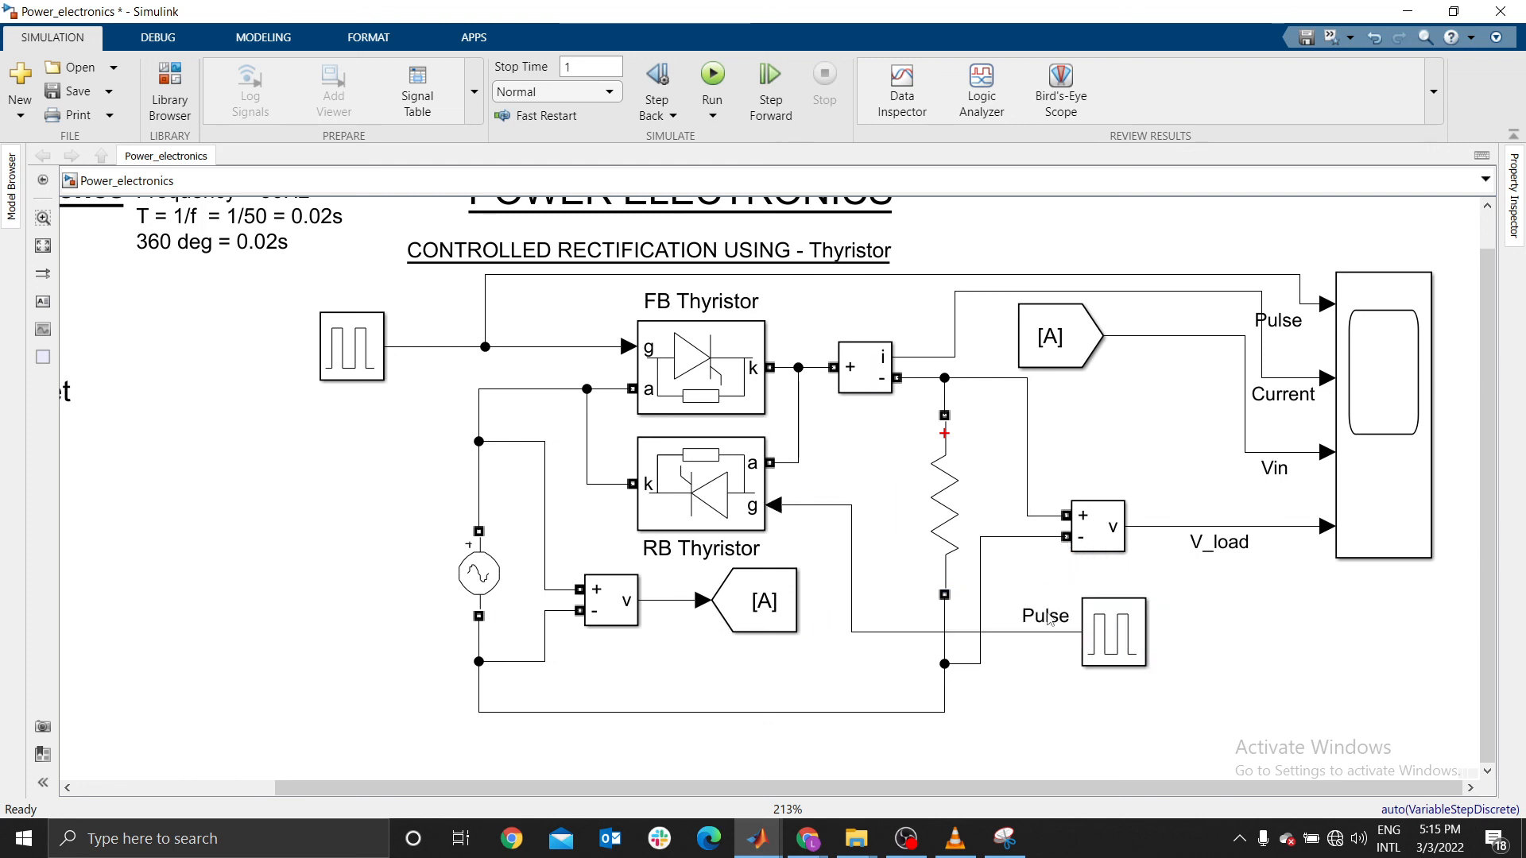
left_click(1095, 629)
left_click_drag(1095, 629, 852, 502)
left_click(858, 582)
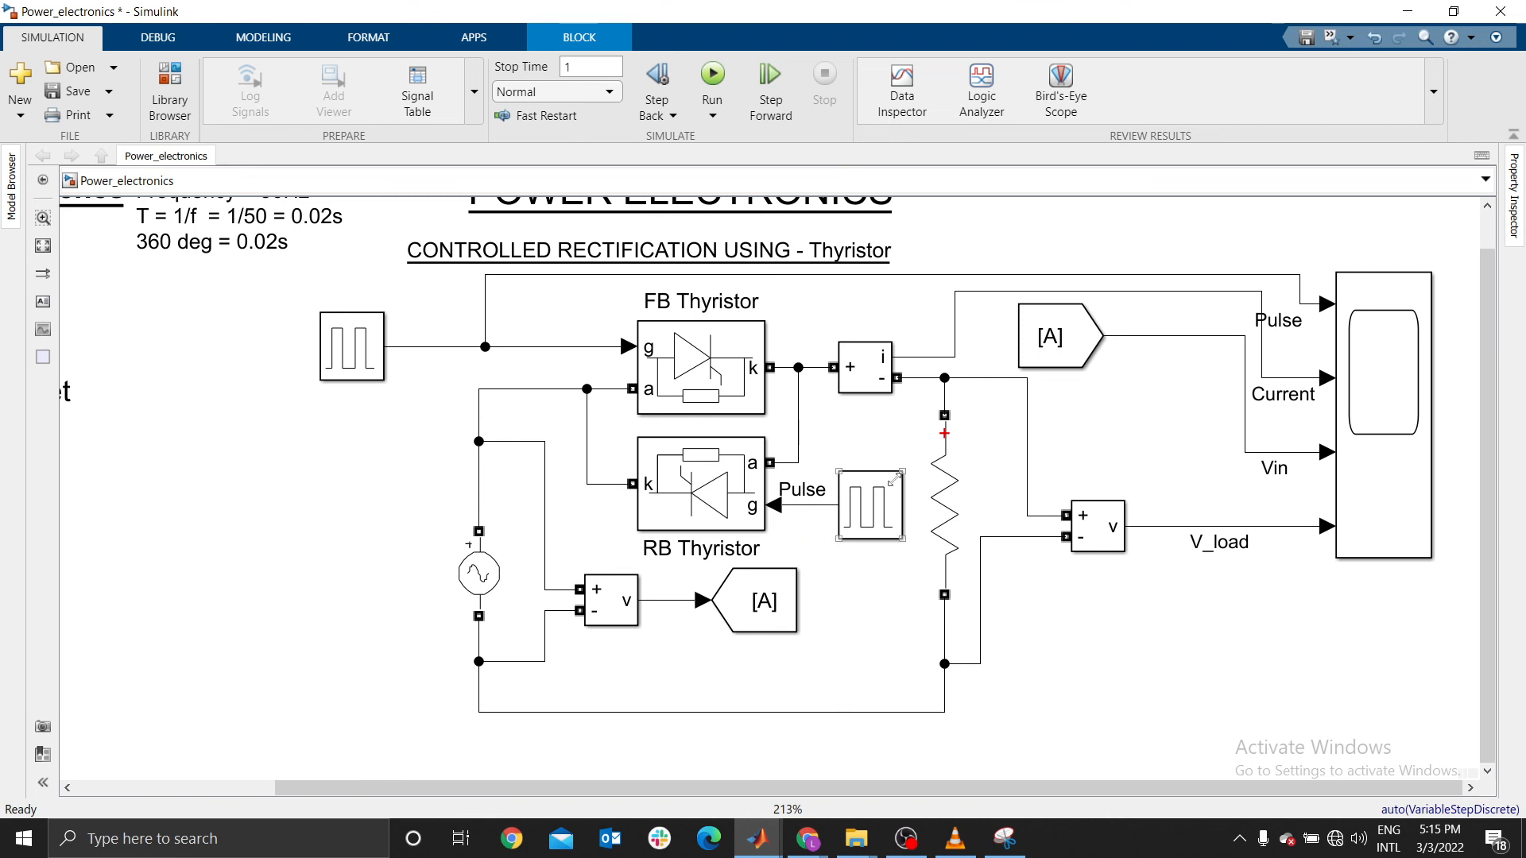
Open the Scope to review the Pulse, Current, Vin and V_load waveforms, and close it again
left_click(858, 528)
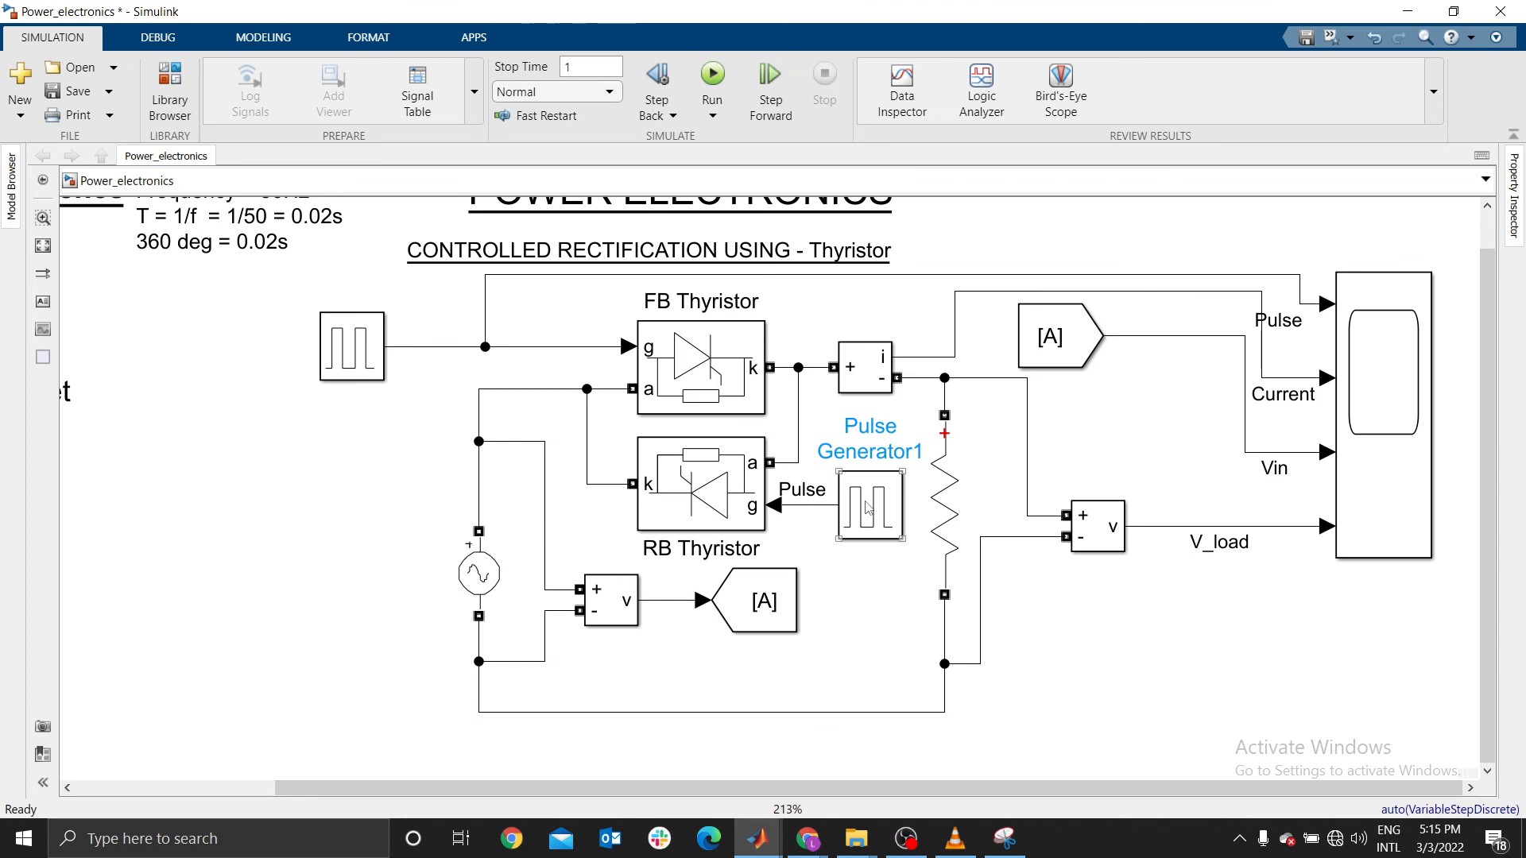
left_click(709, 298)
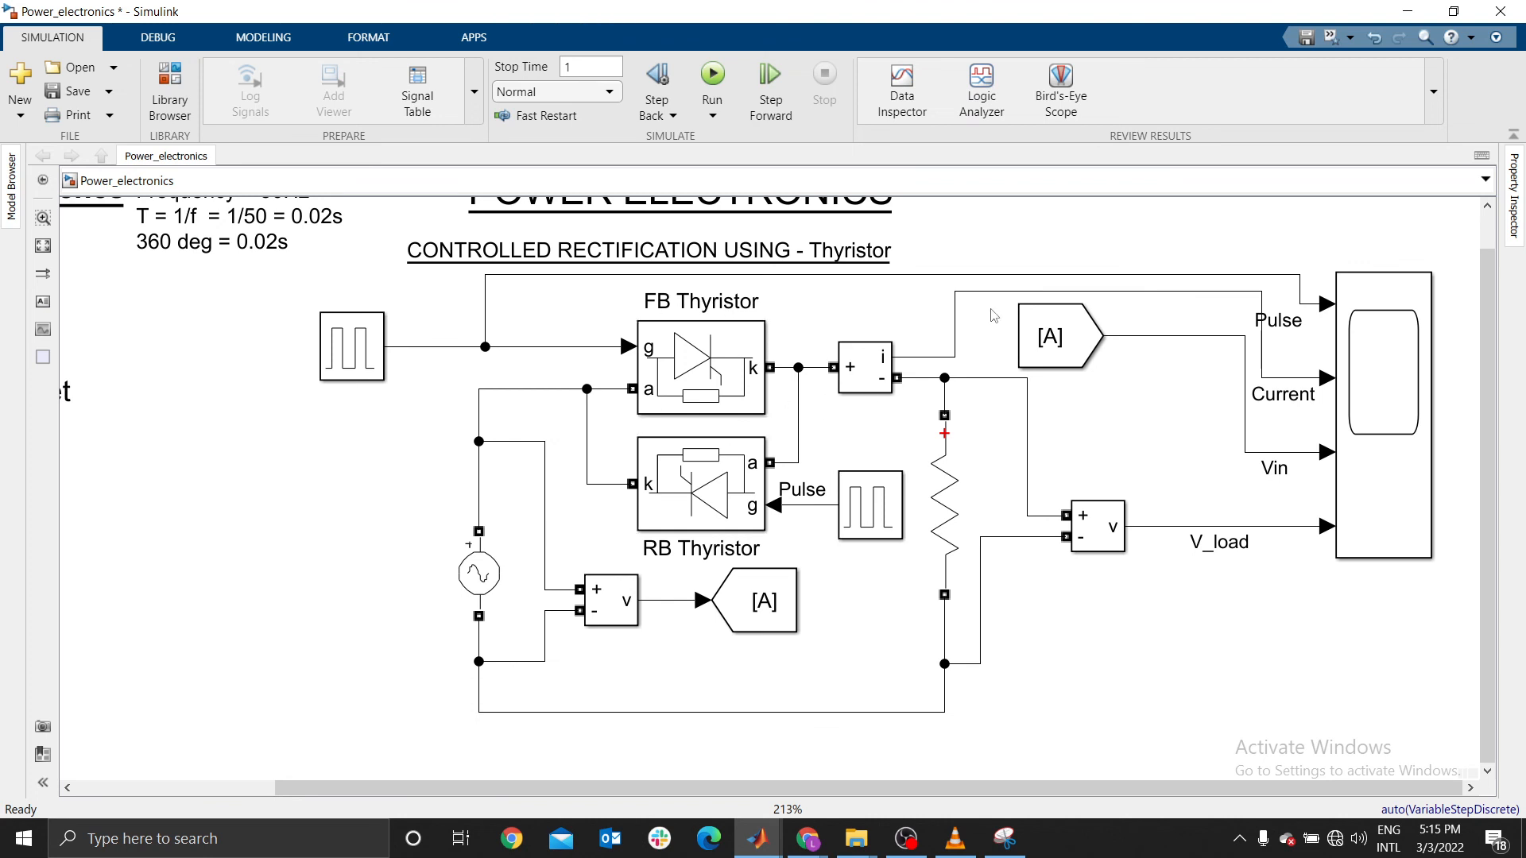
double_click(1374, 410)
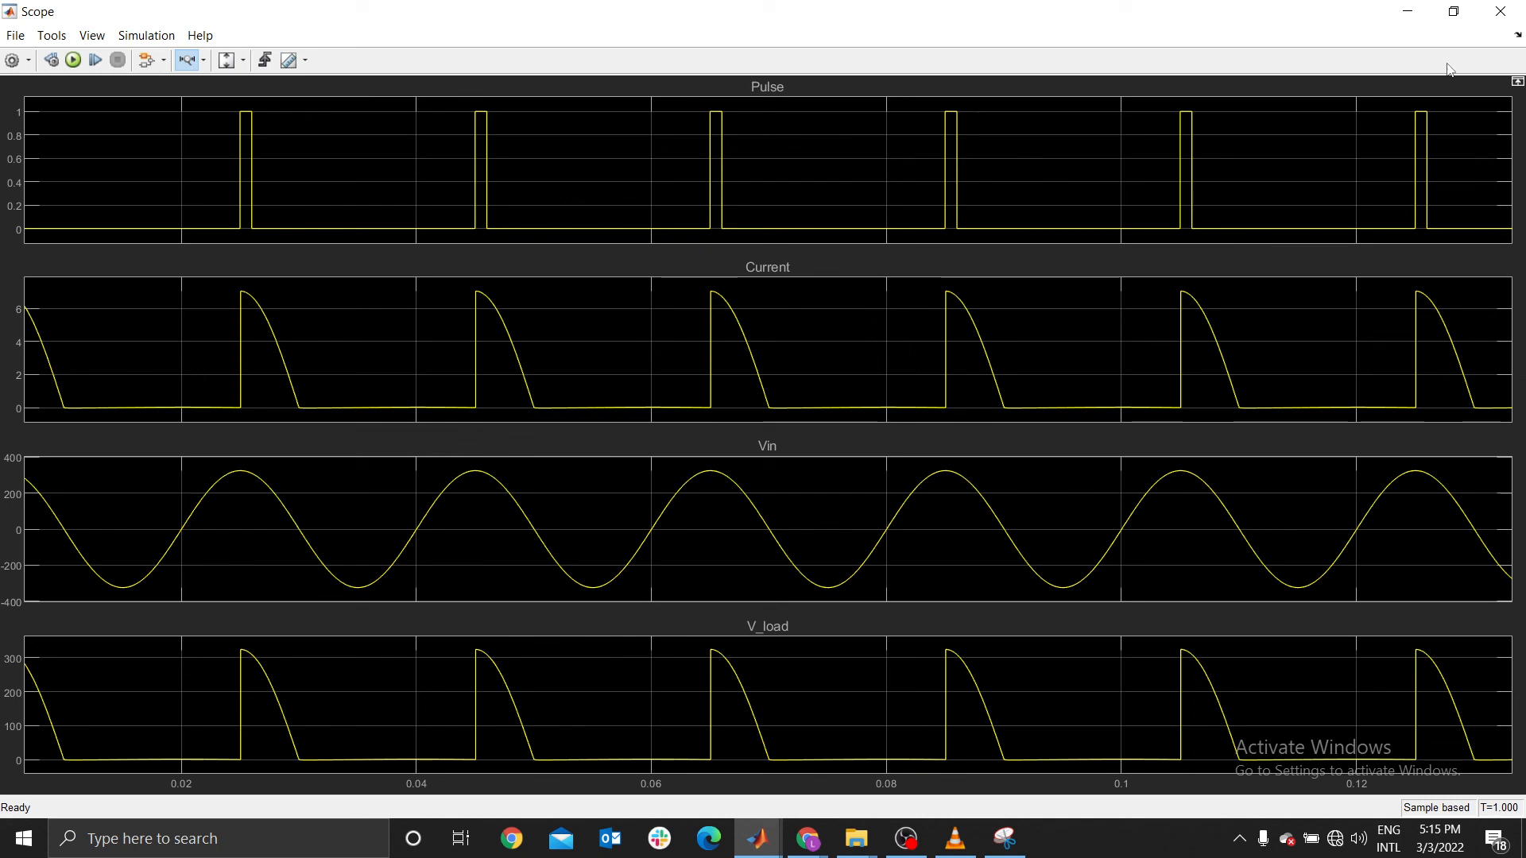
left_click(1500, 11)
Check the period, pulse width and phase delay of the Pulse Generator feeding the RB Thyristor
left_click(882, 519)
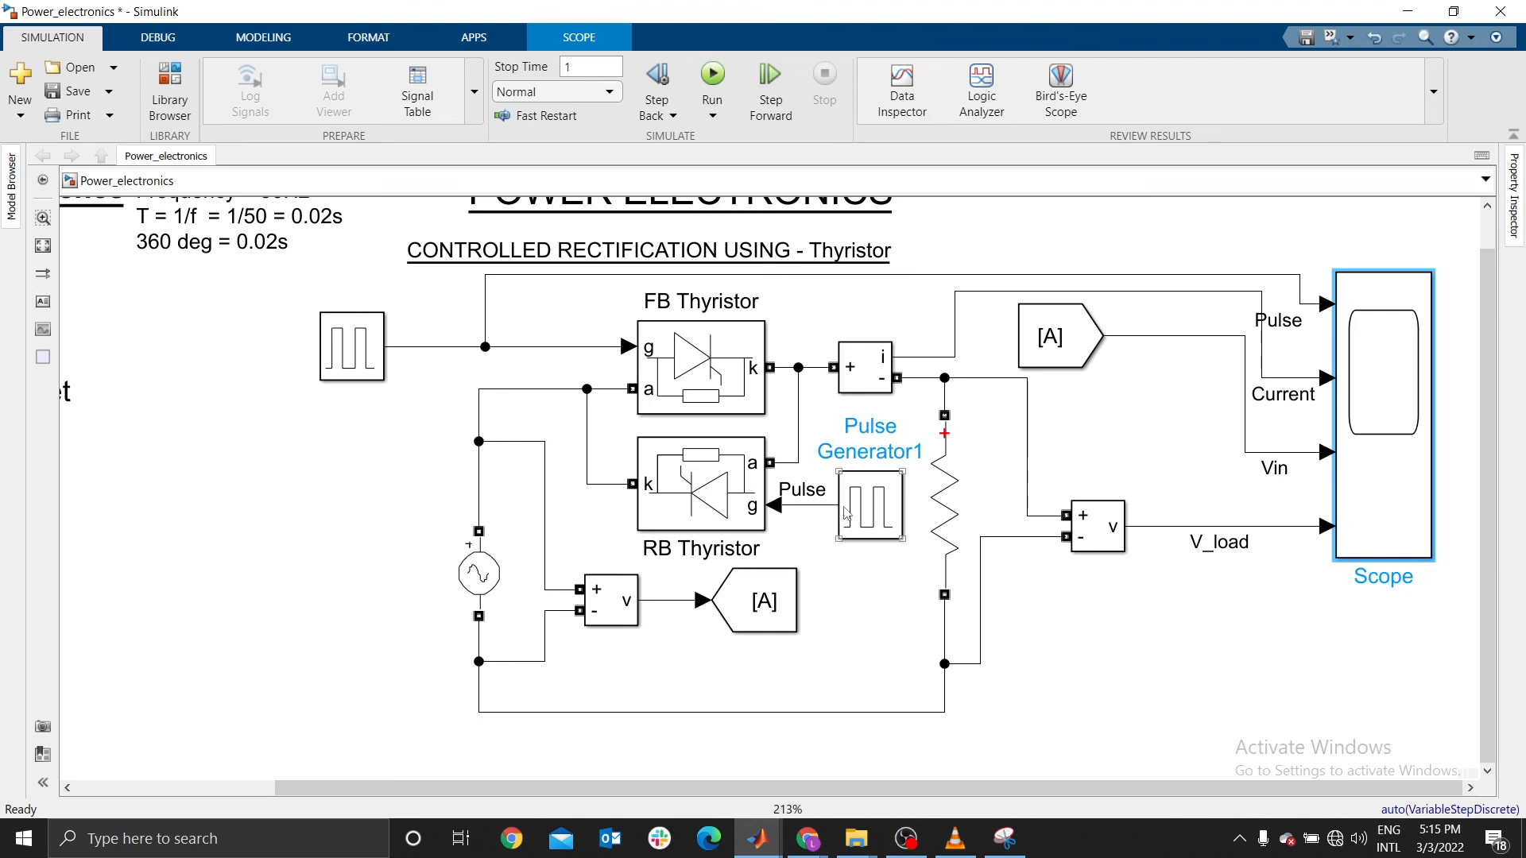
left_click(870, 587)
left_click(719, 525)
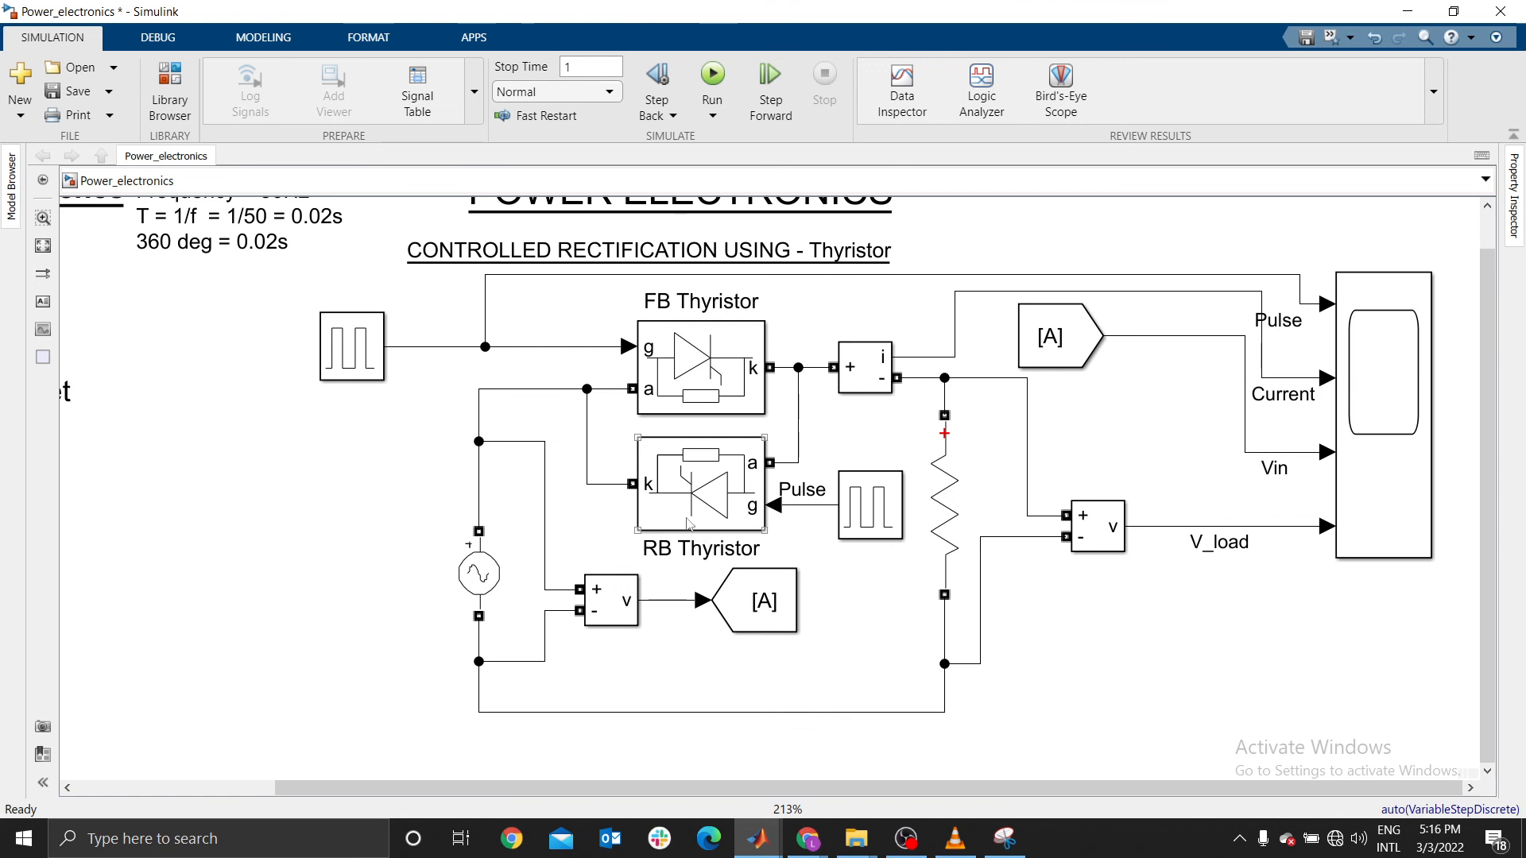
double_click(868, 511)
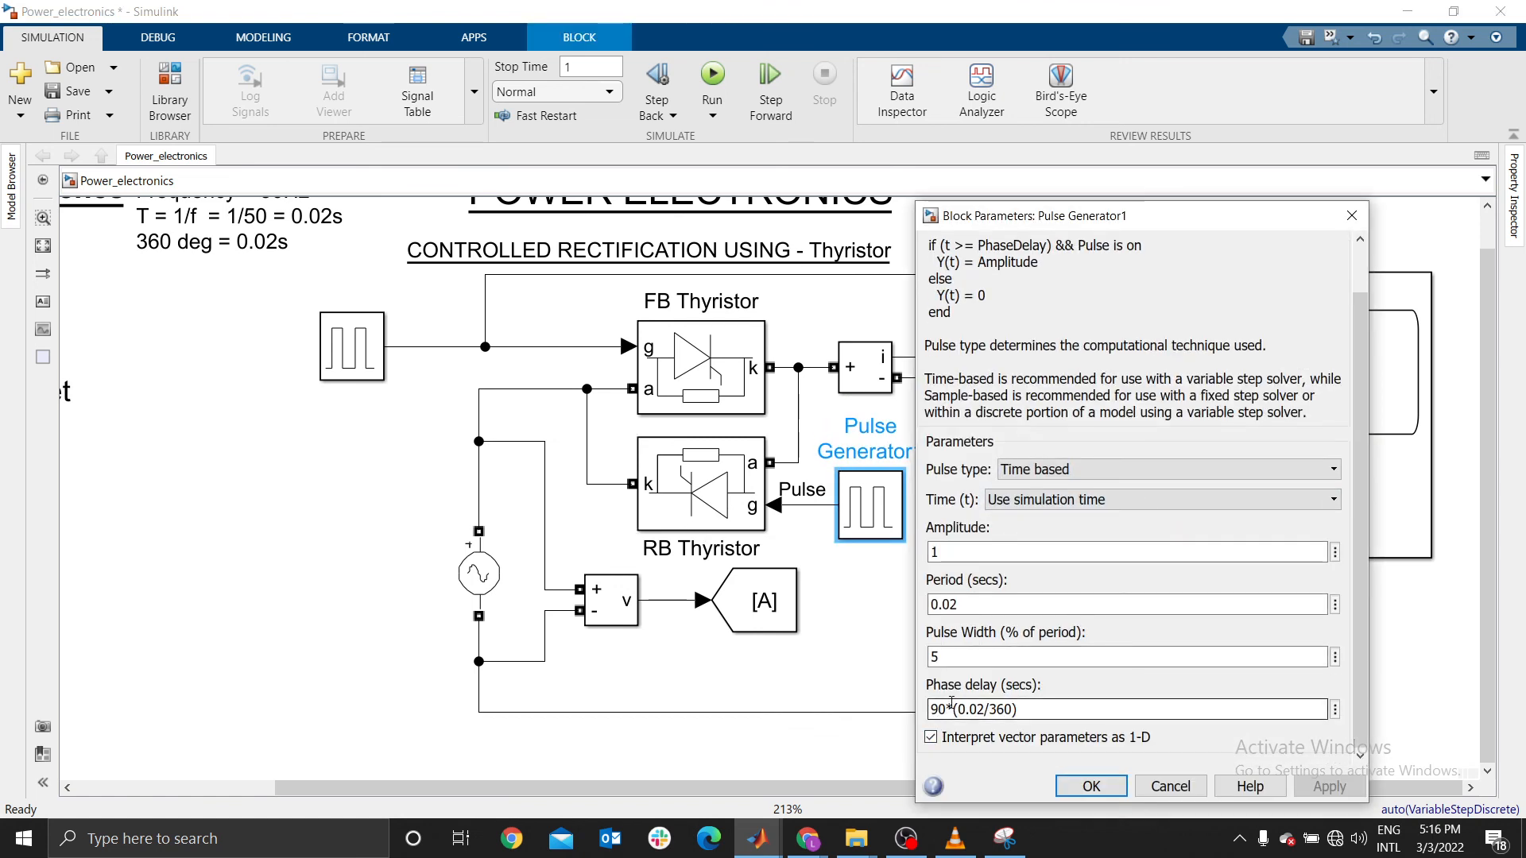
left_click(1105, 786)
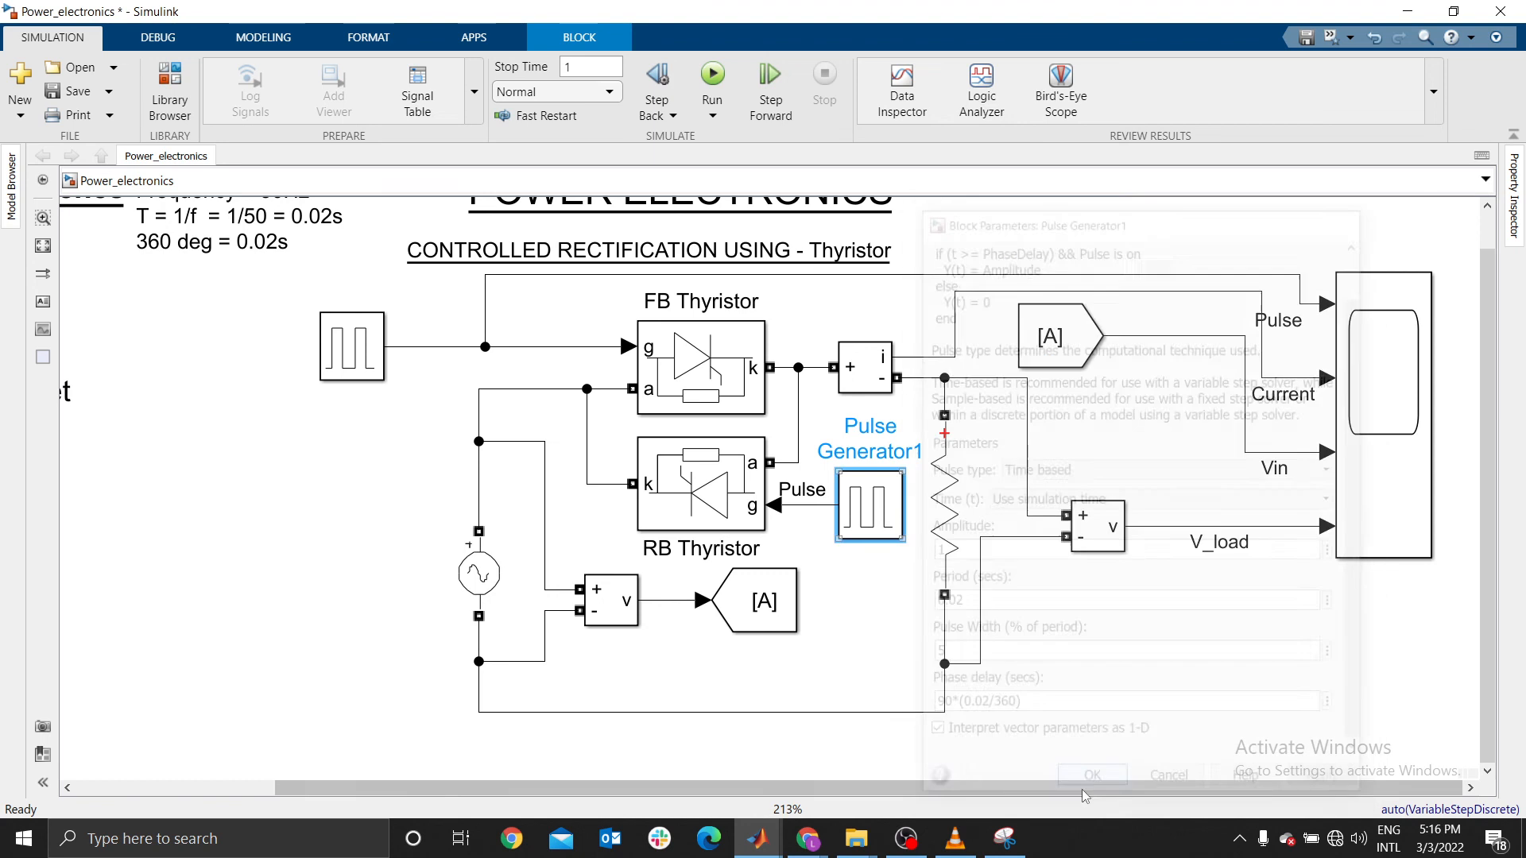
Rerun the simulation with the RB Thyristor connected and open the Scope
left_click(392, 552)
left_click(714, 74)
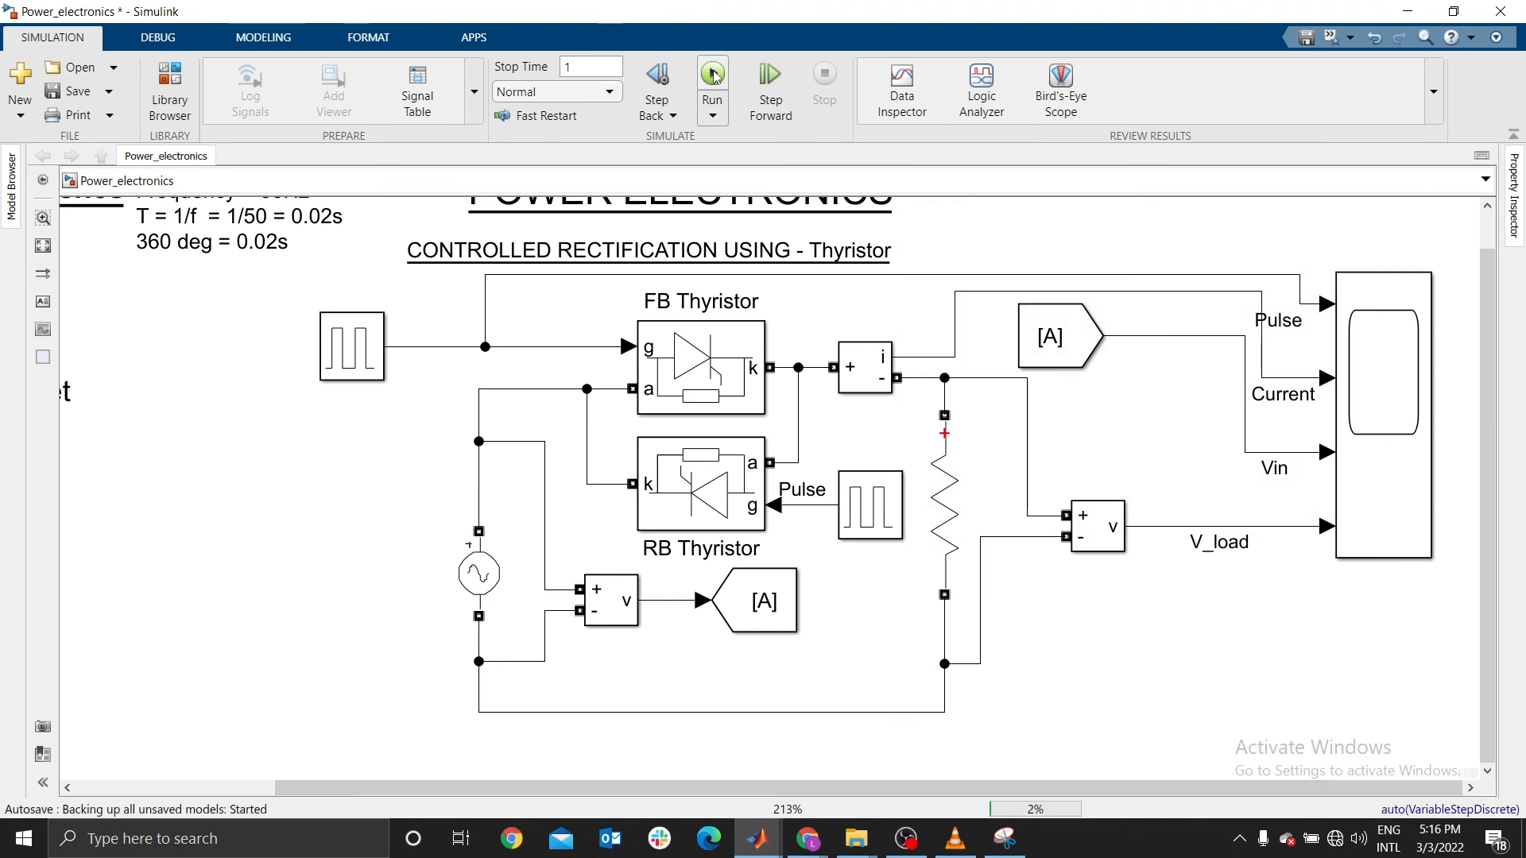
left_click(1389, 363)
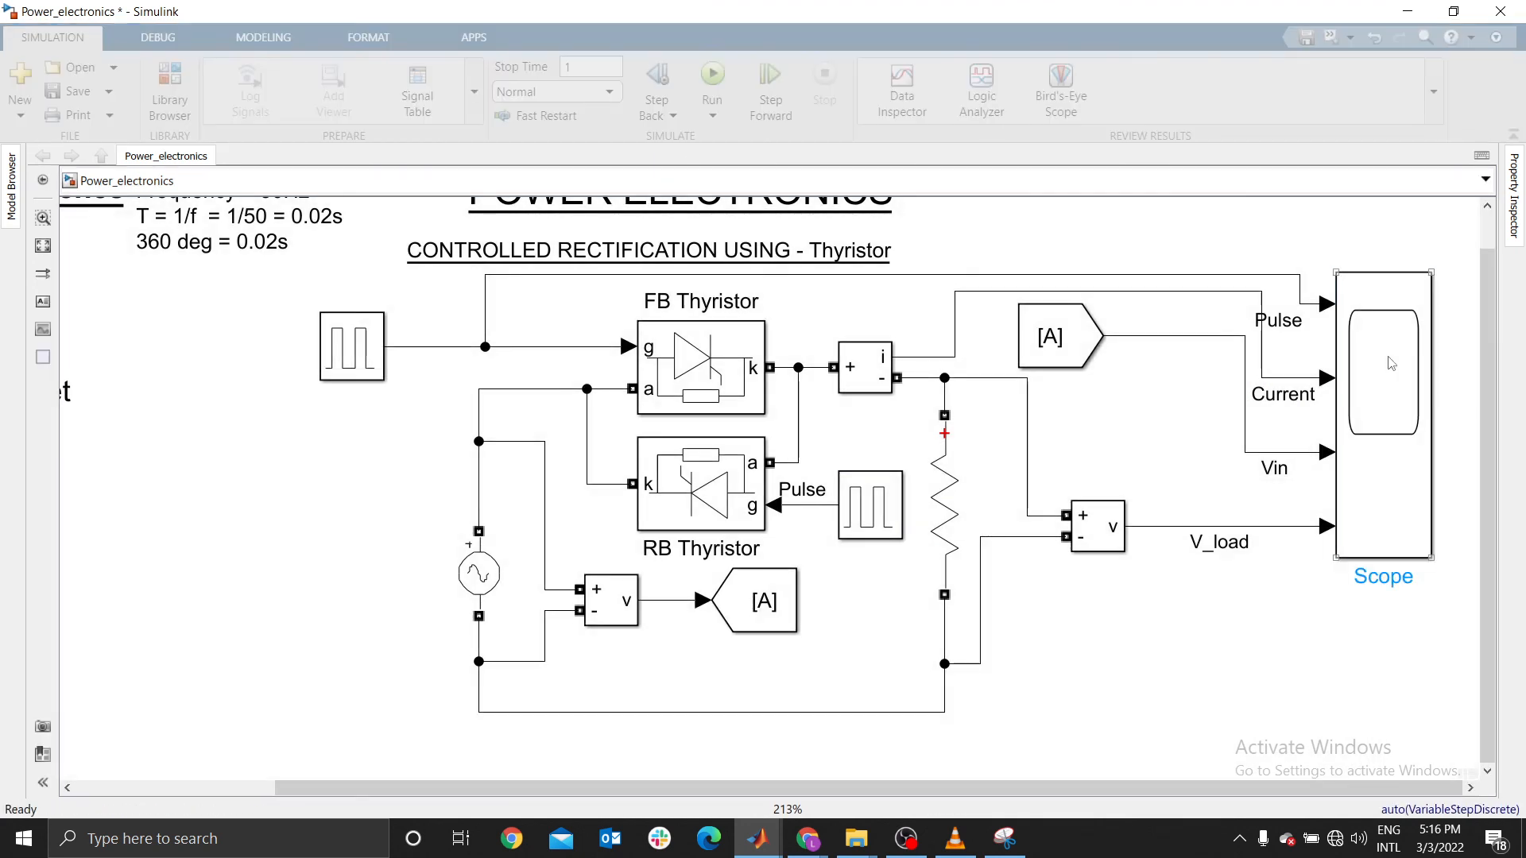
double_click(1389, 363)
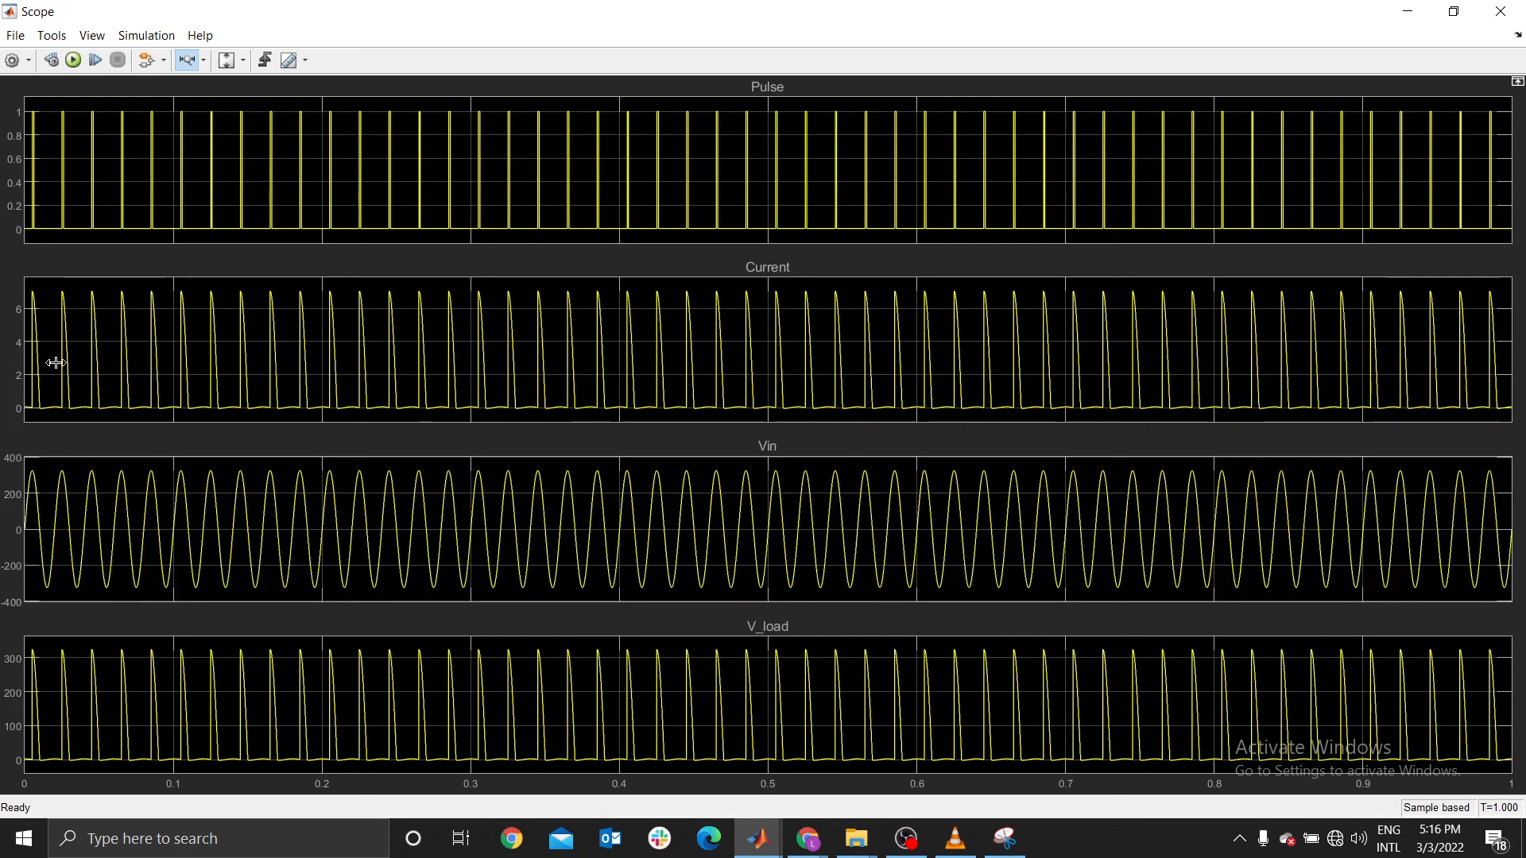
Zoom in on individual cycles in the Scope to compare the load waveforms with the firing pulses, and close the Scope
left_click_drag(50, 364, 372, 341)
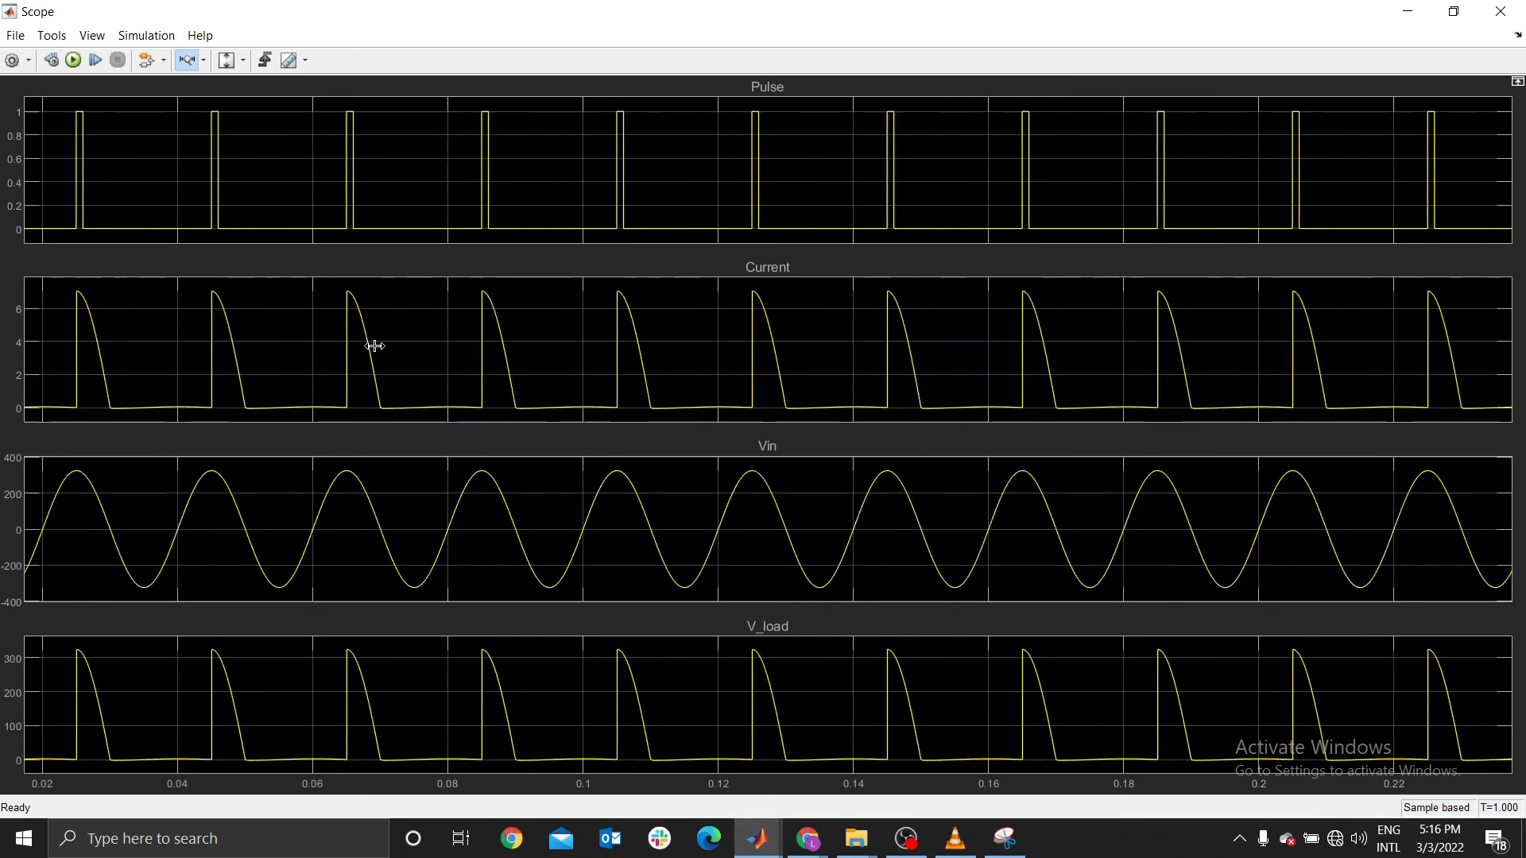
left_click_drag(62, 368, 357, 365)
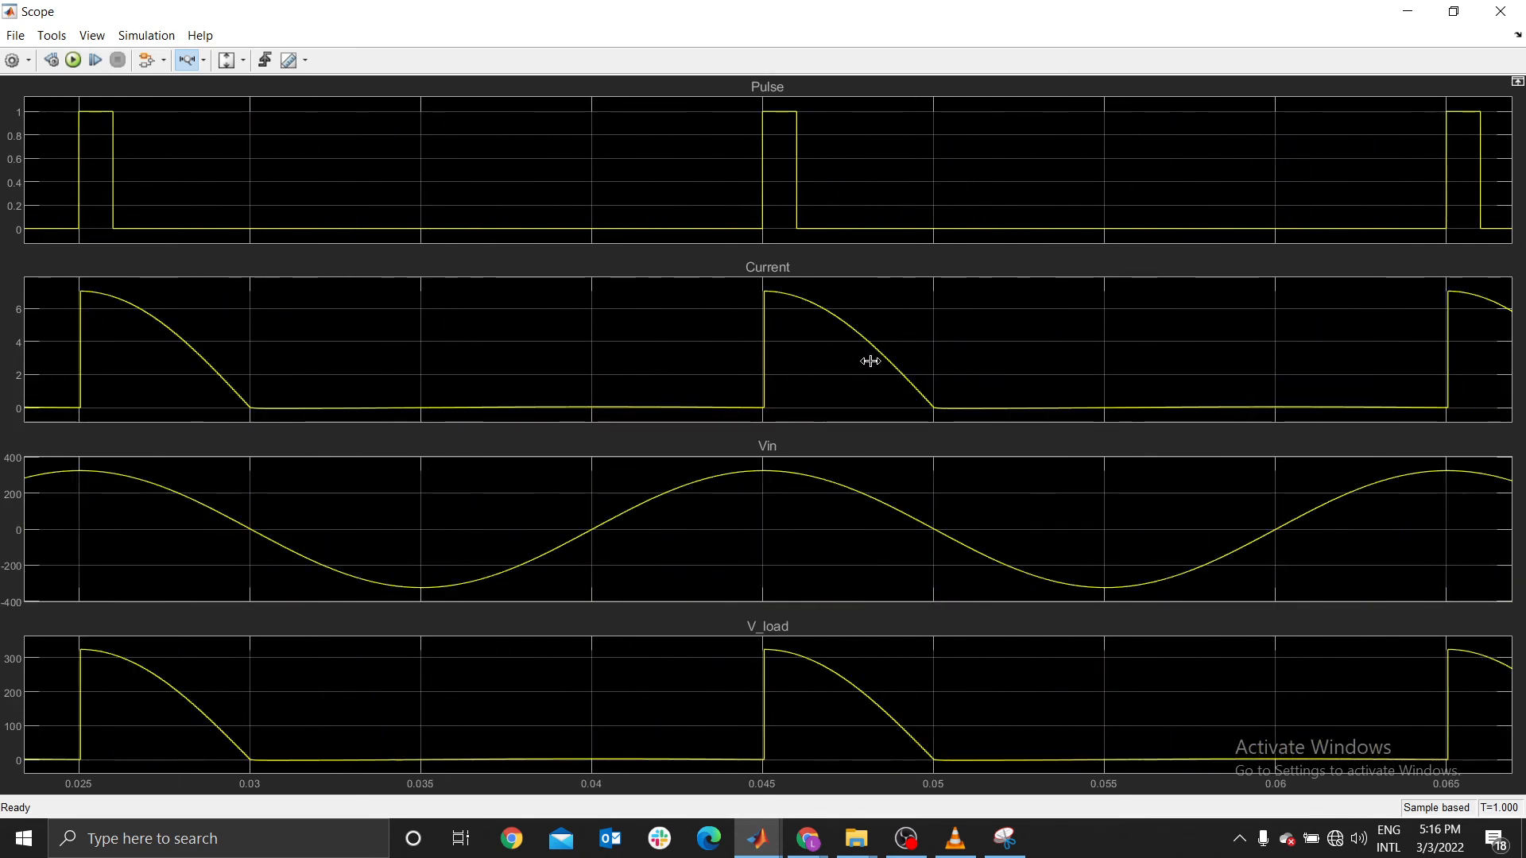
left_click_drag(902, 362, 588, 371)
double_click(588, 371)
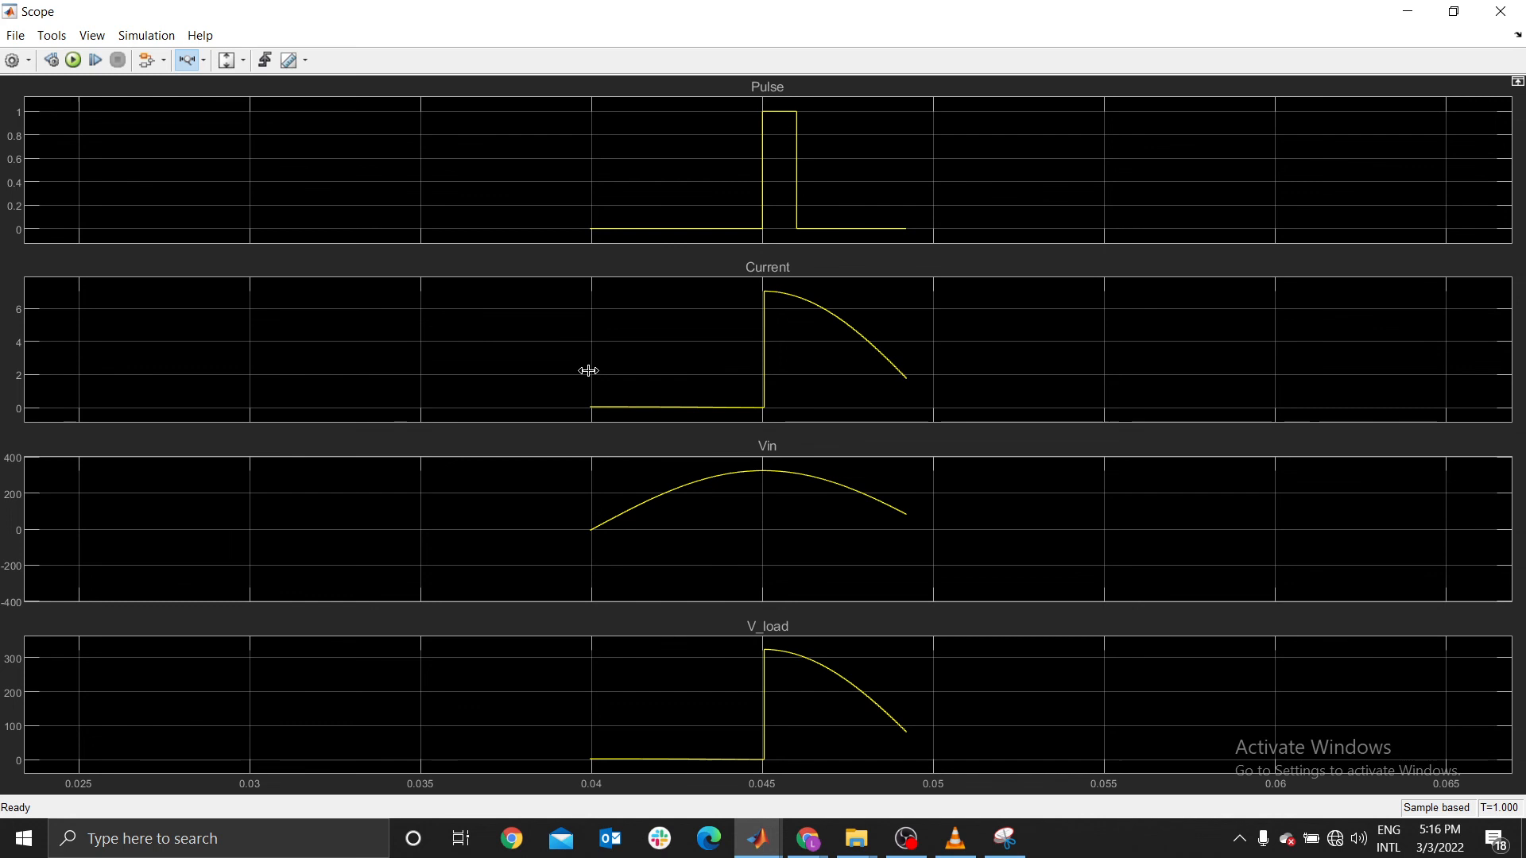
double_click(588, 372)
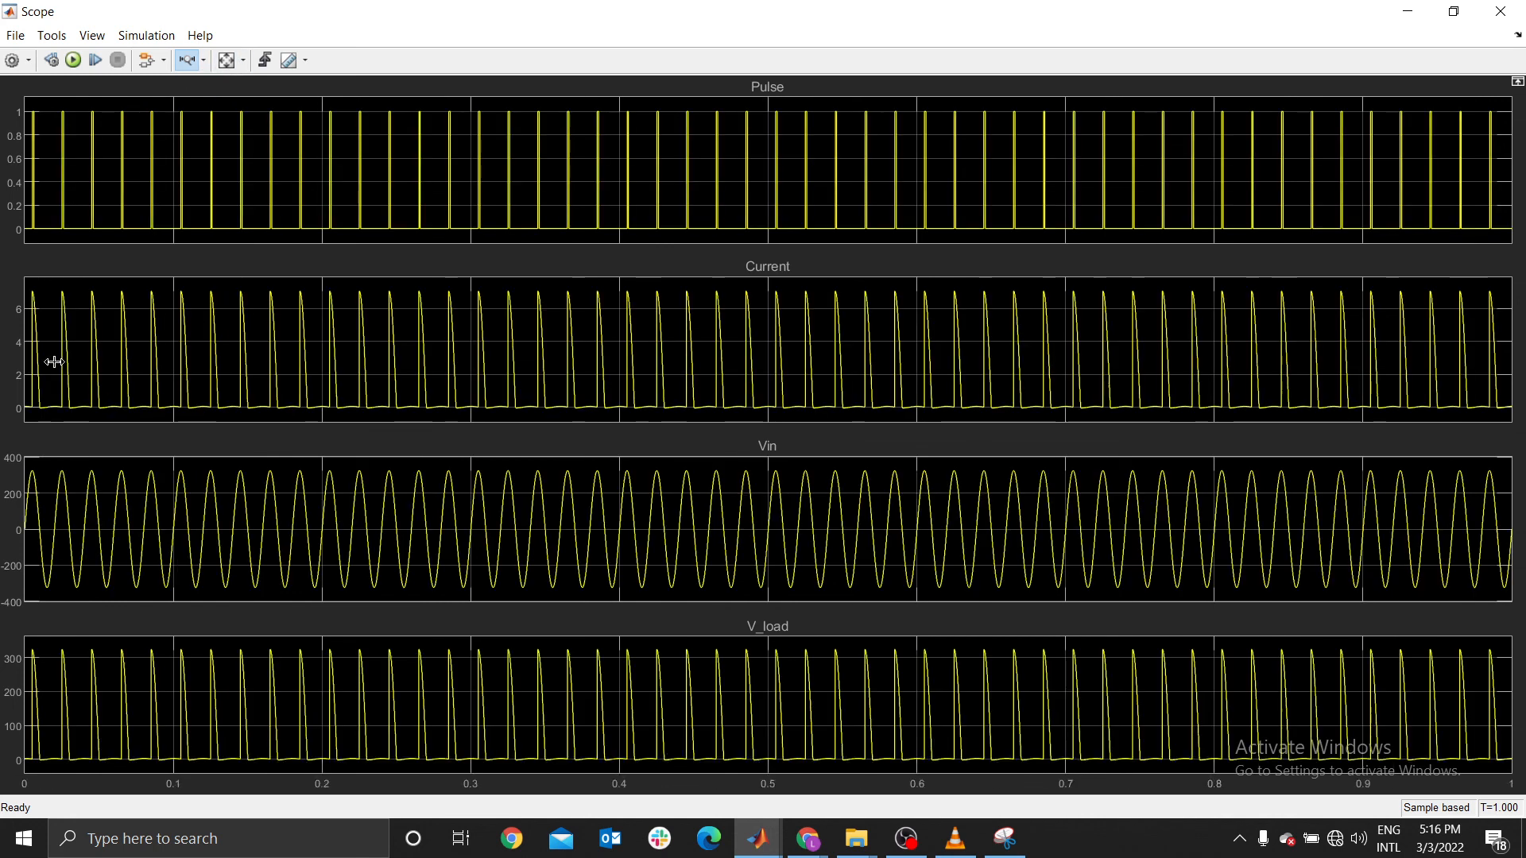
left_click_drag(55, 362, 292, 349)
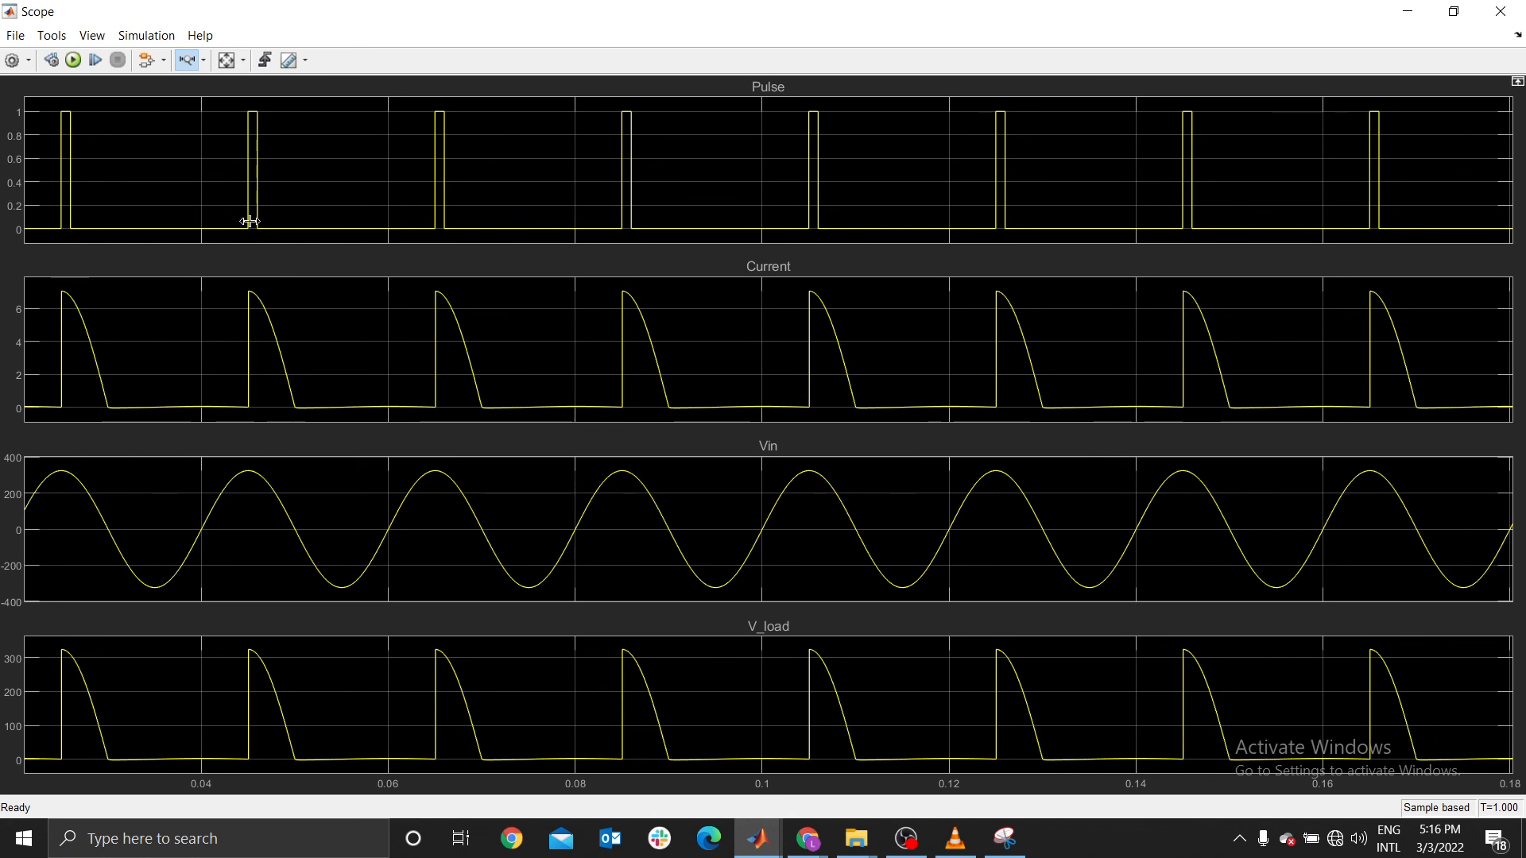
left_click(1500, 11)
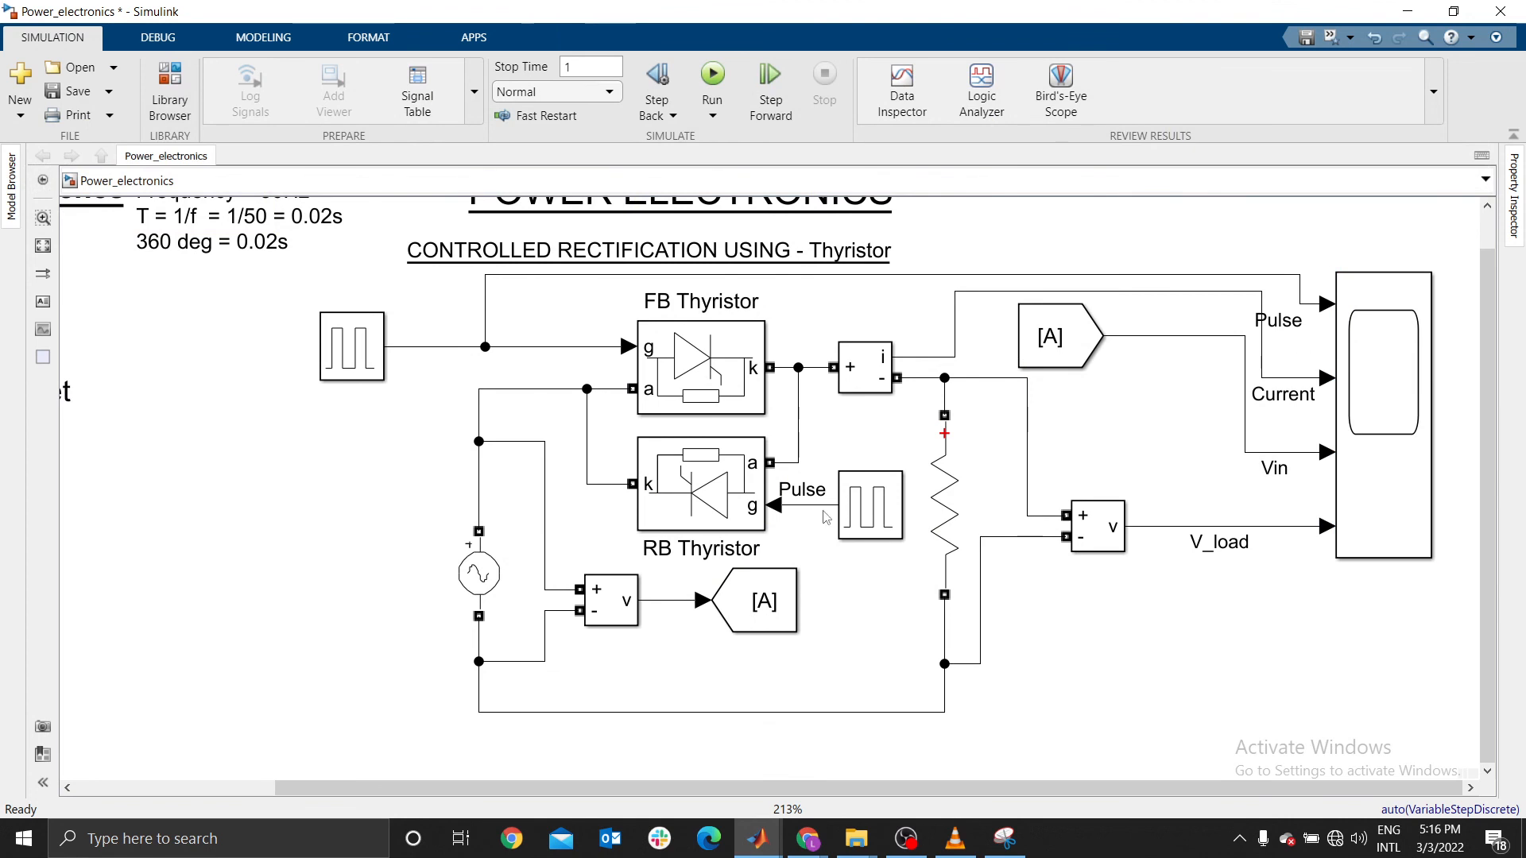
Branch the RB Thyristor's gate pulse into a new Goto block and wire an additional From block to a new fifth Scope input
mouse_move(794, 475)
left_mouse_down()
mouse_move(833, 579)
mouse_move(831, 528)
mouse_move(811, 517)
mouse_move(828, 628)
left_mouse_up()
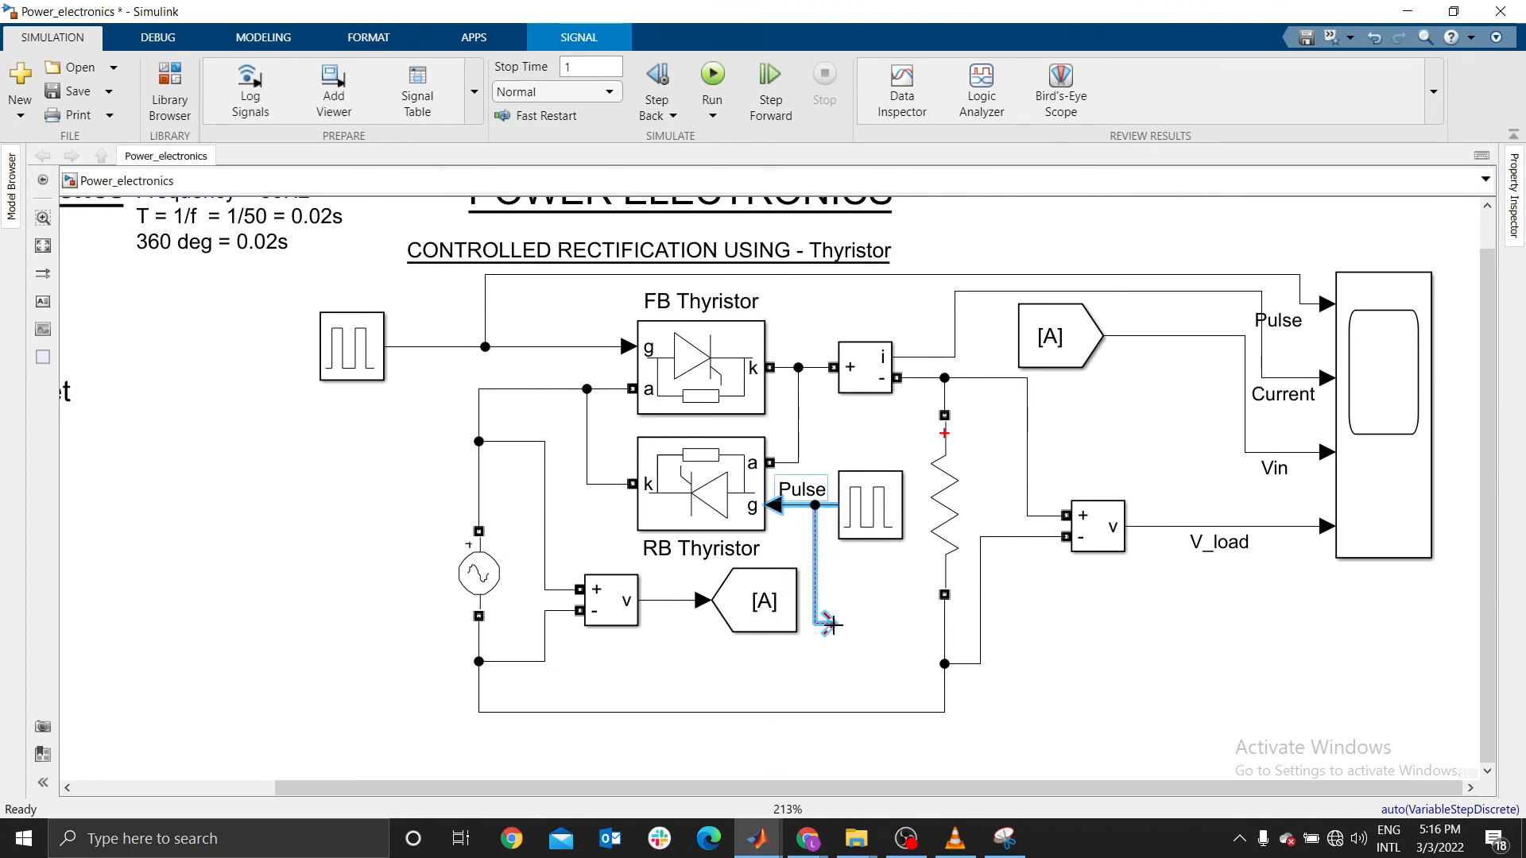
double_click(1051, 650)
type("goto")
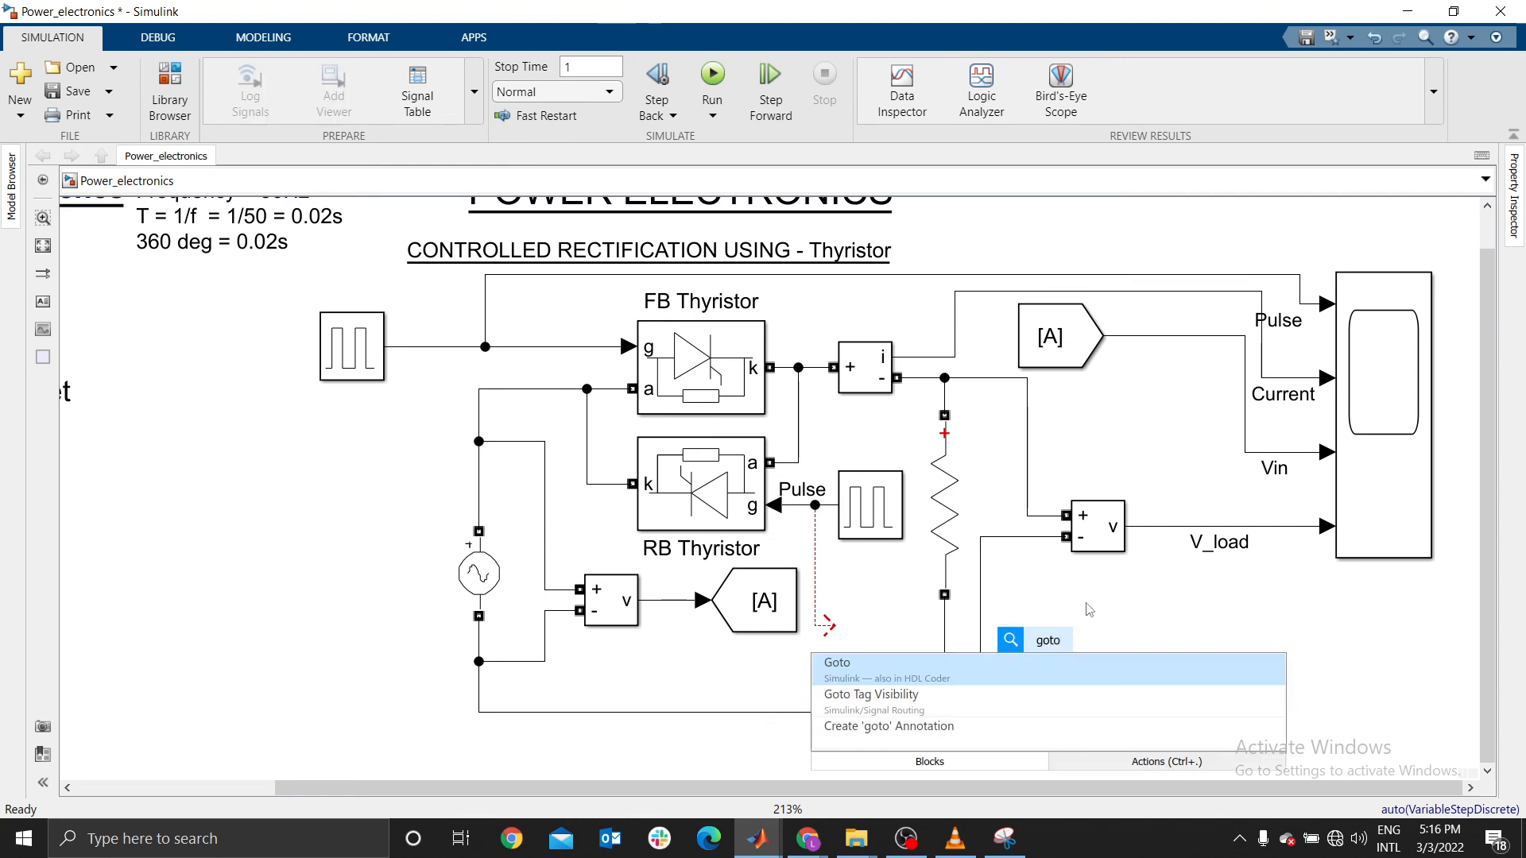
left_click(864, 675)
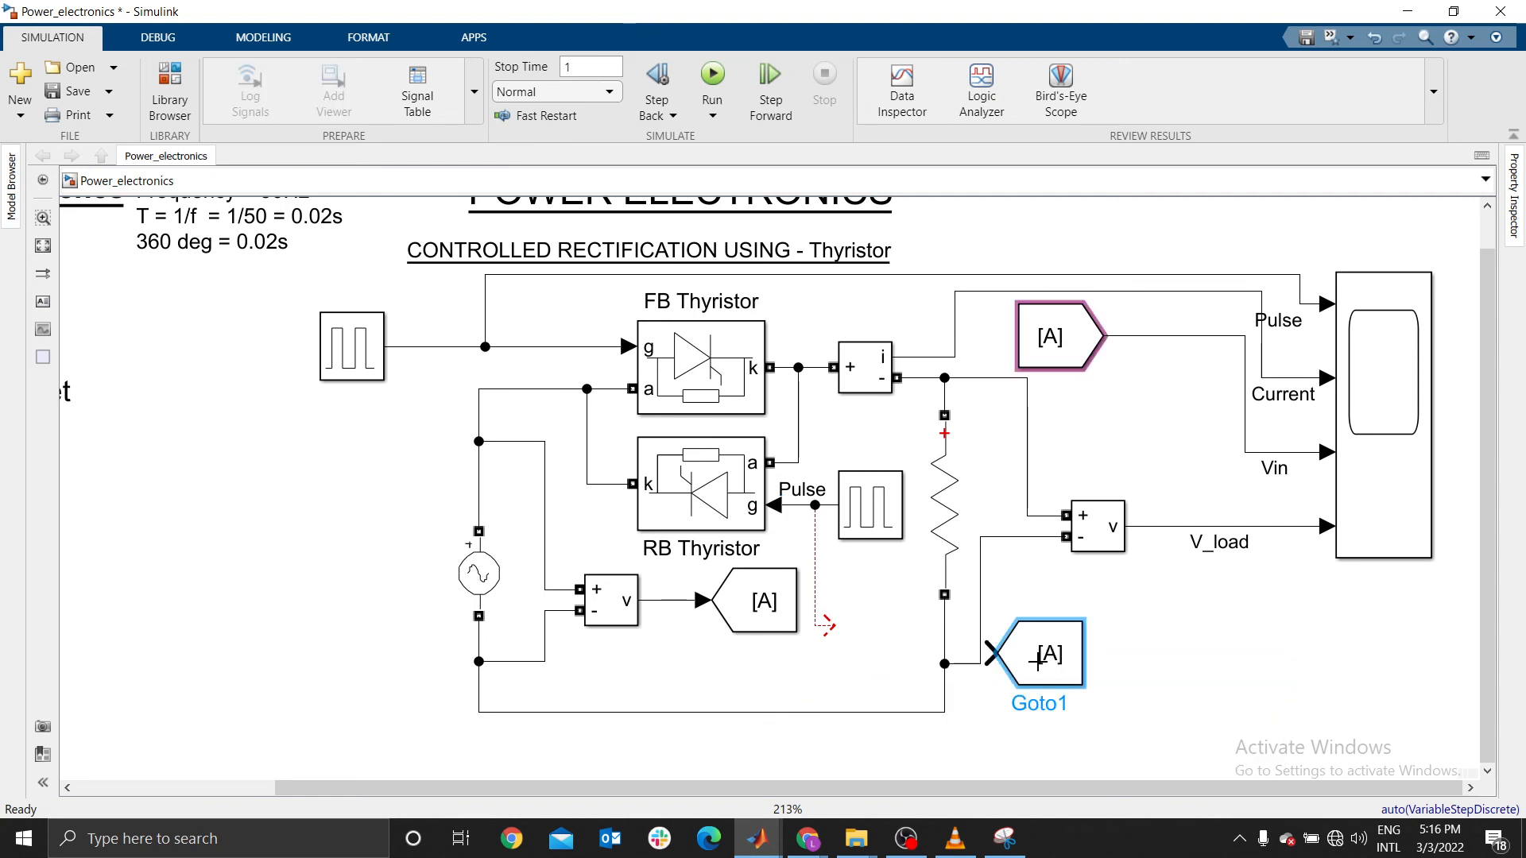
left_click_drag(827, 627, 983, 653)
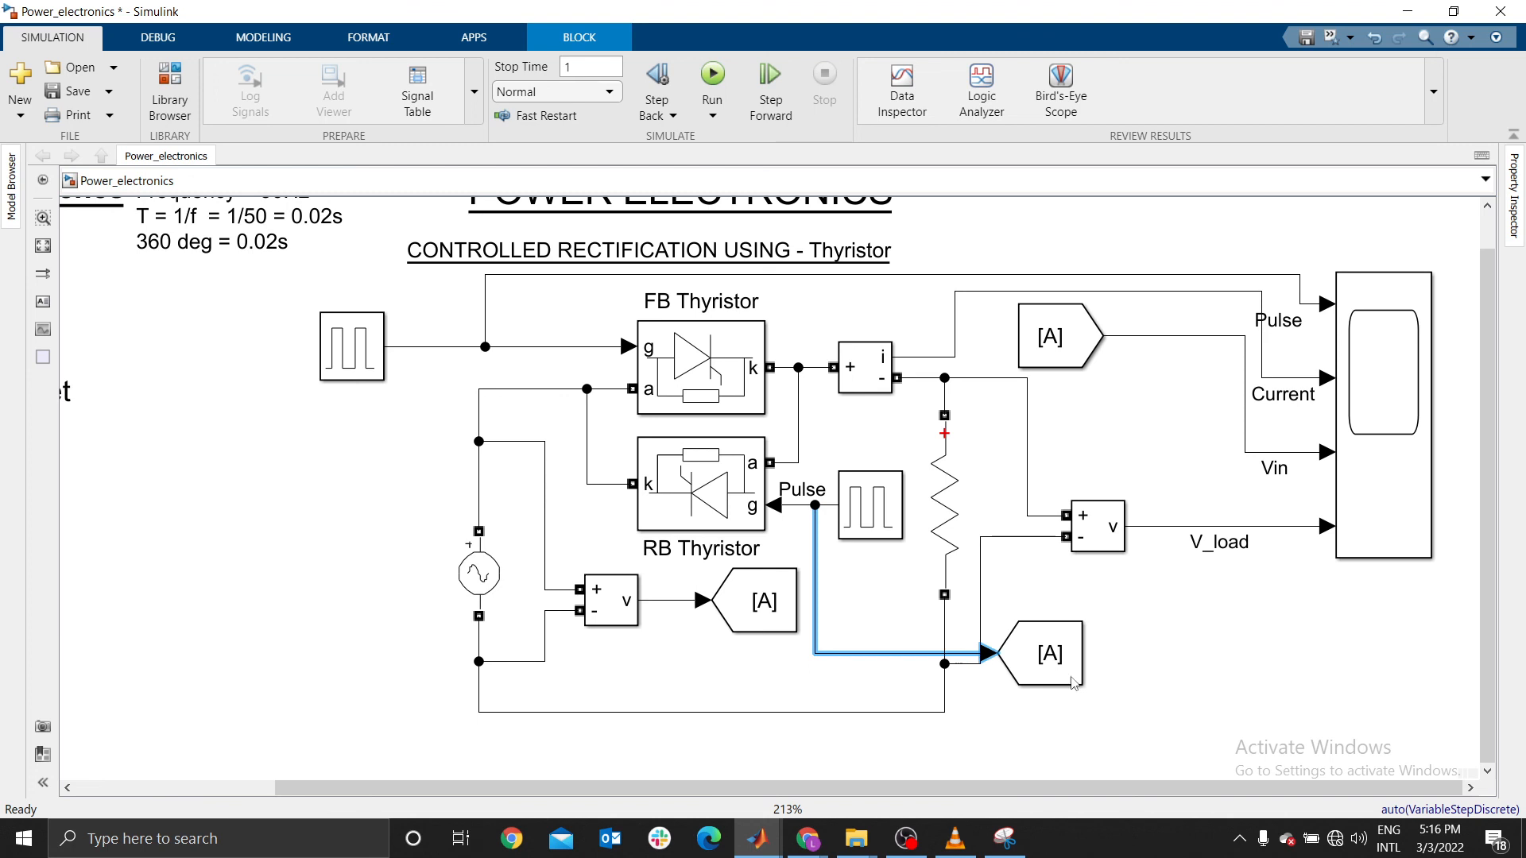
left_click(1095, 661)
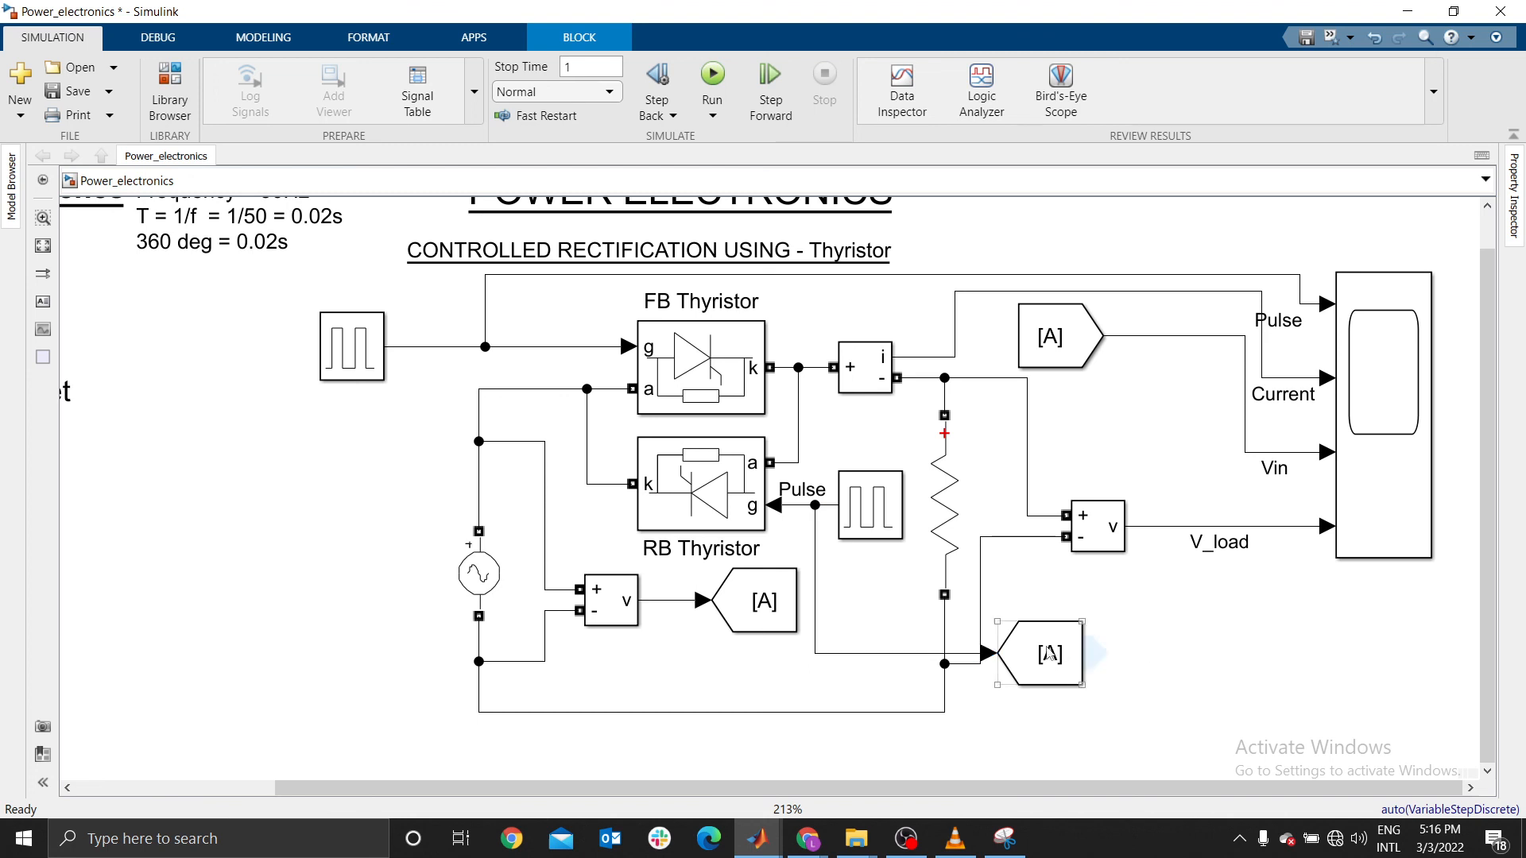
left_click_drag(1093, 652, 1334, 548)
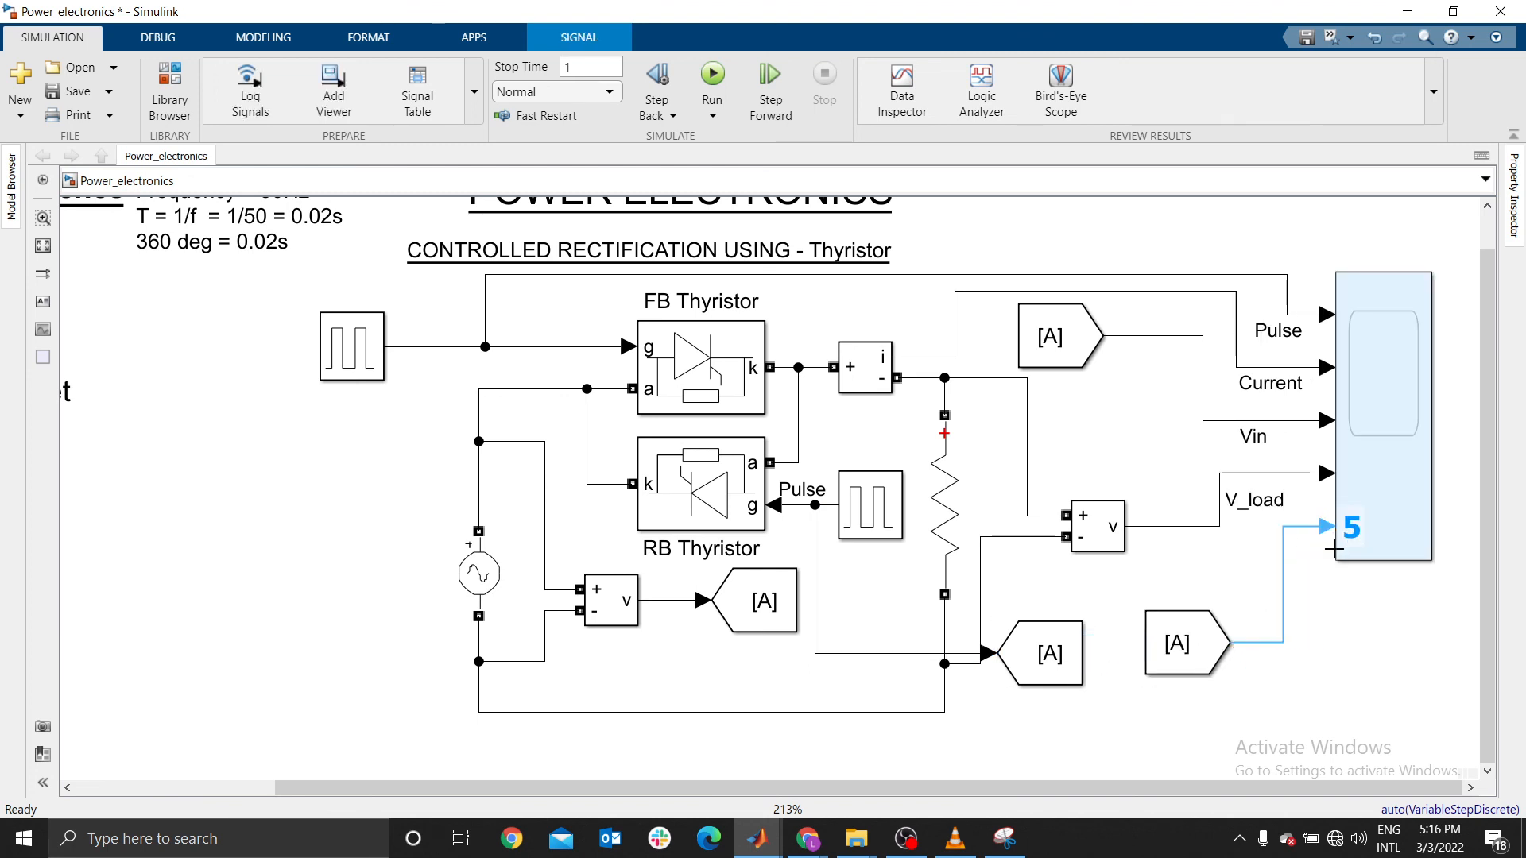
Arrange the Scope displays in a layout of three rows by two columns and close the Scope
double_click(1389, 494)
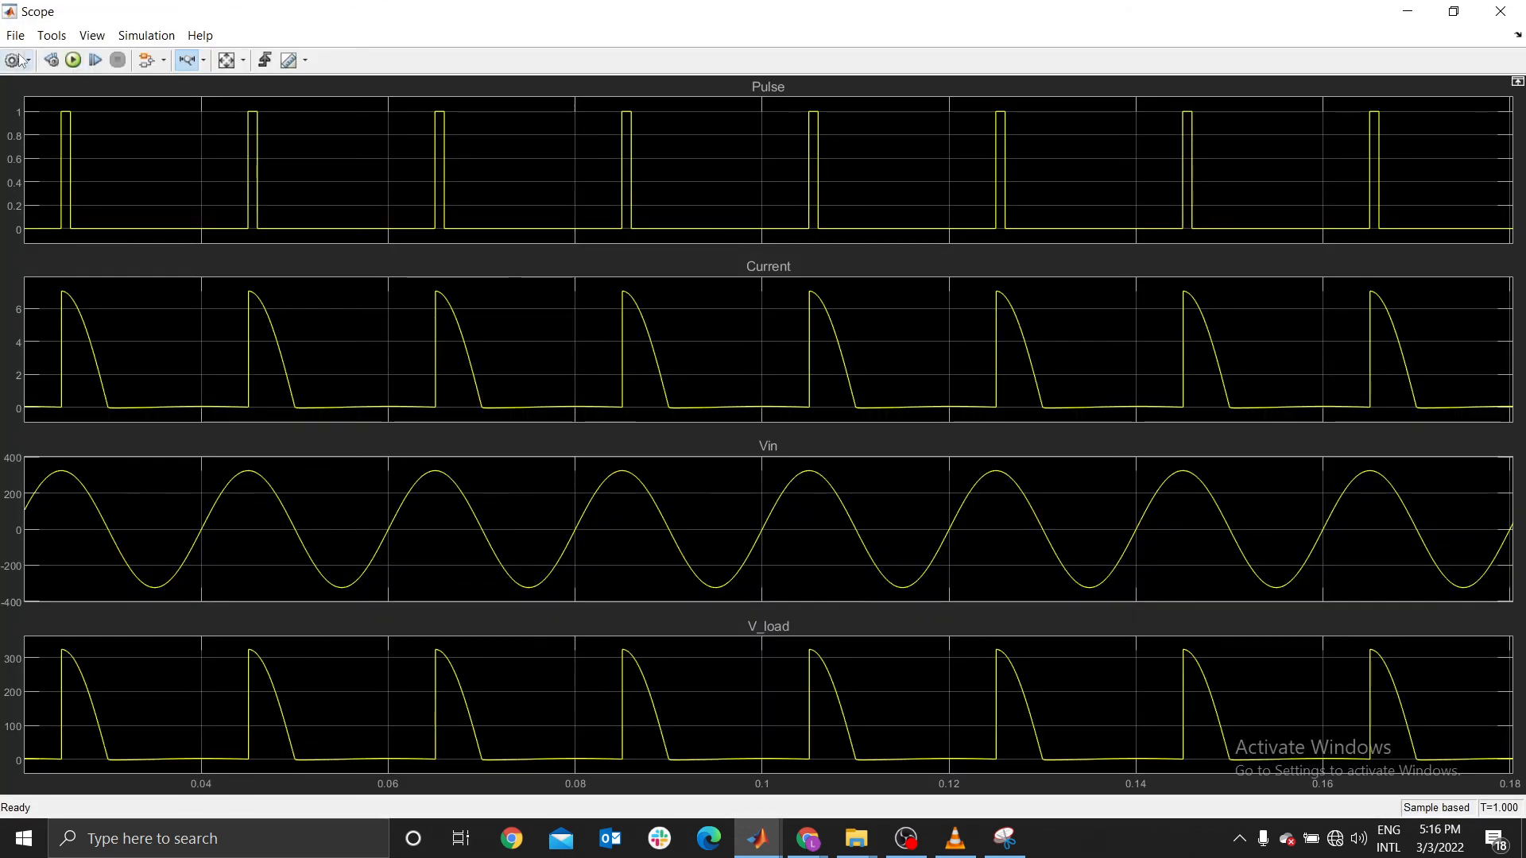
left_click(12, 62)
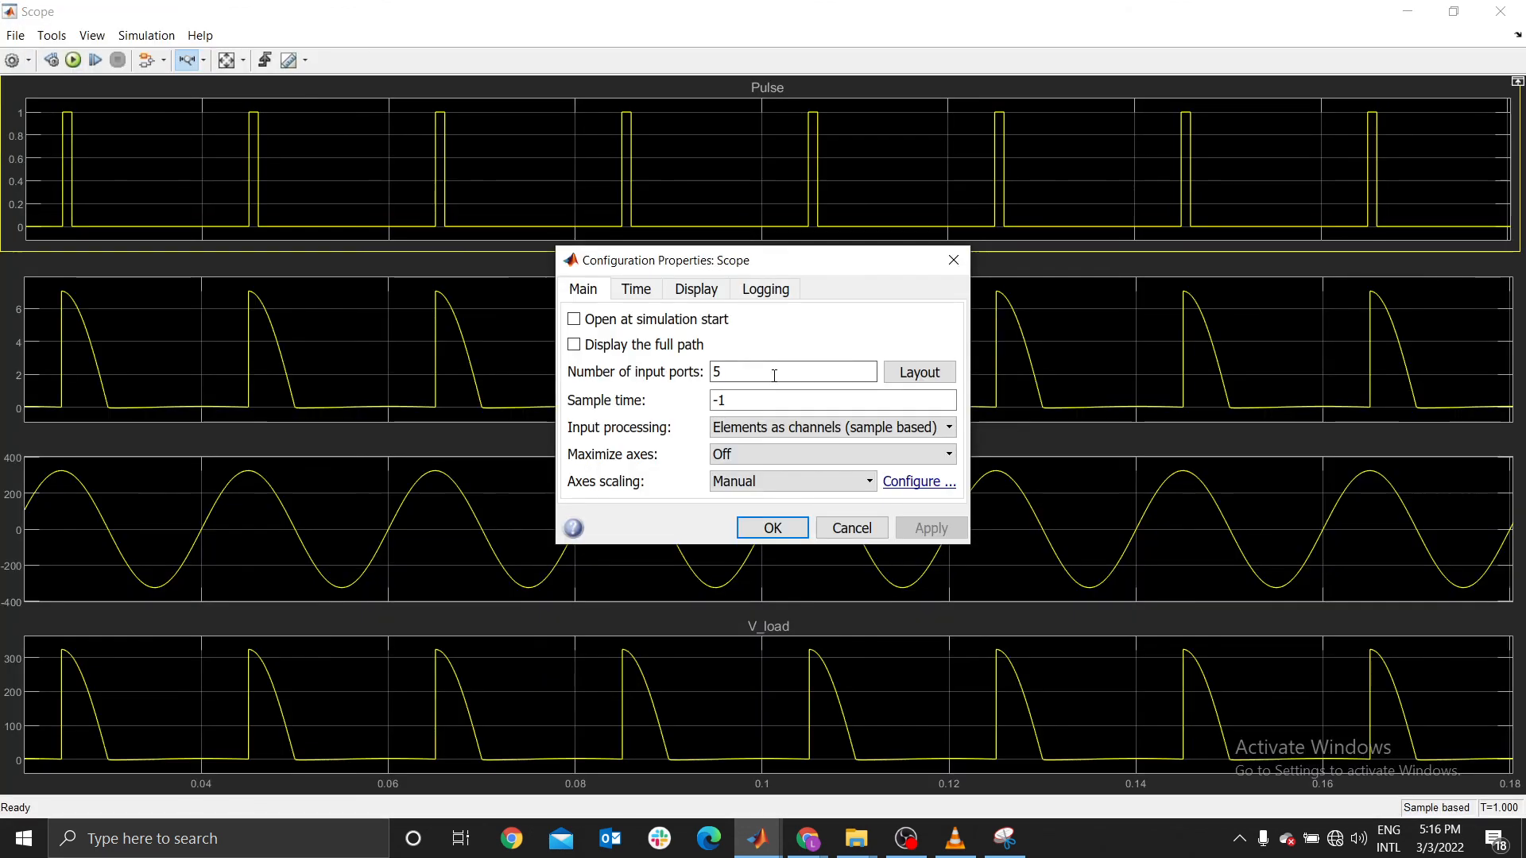
left_click(911, 380)
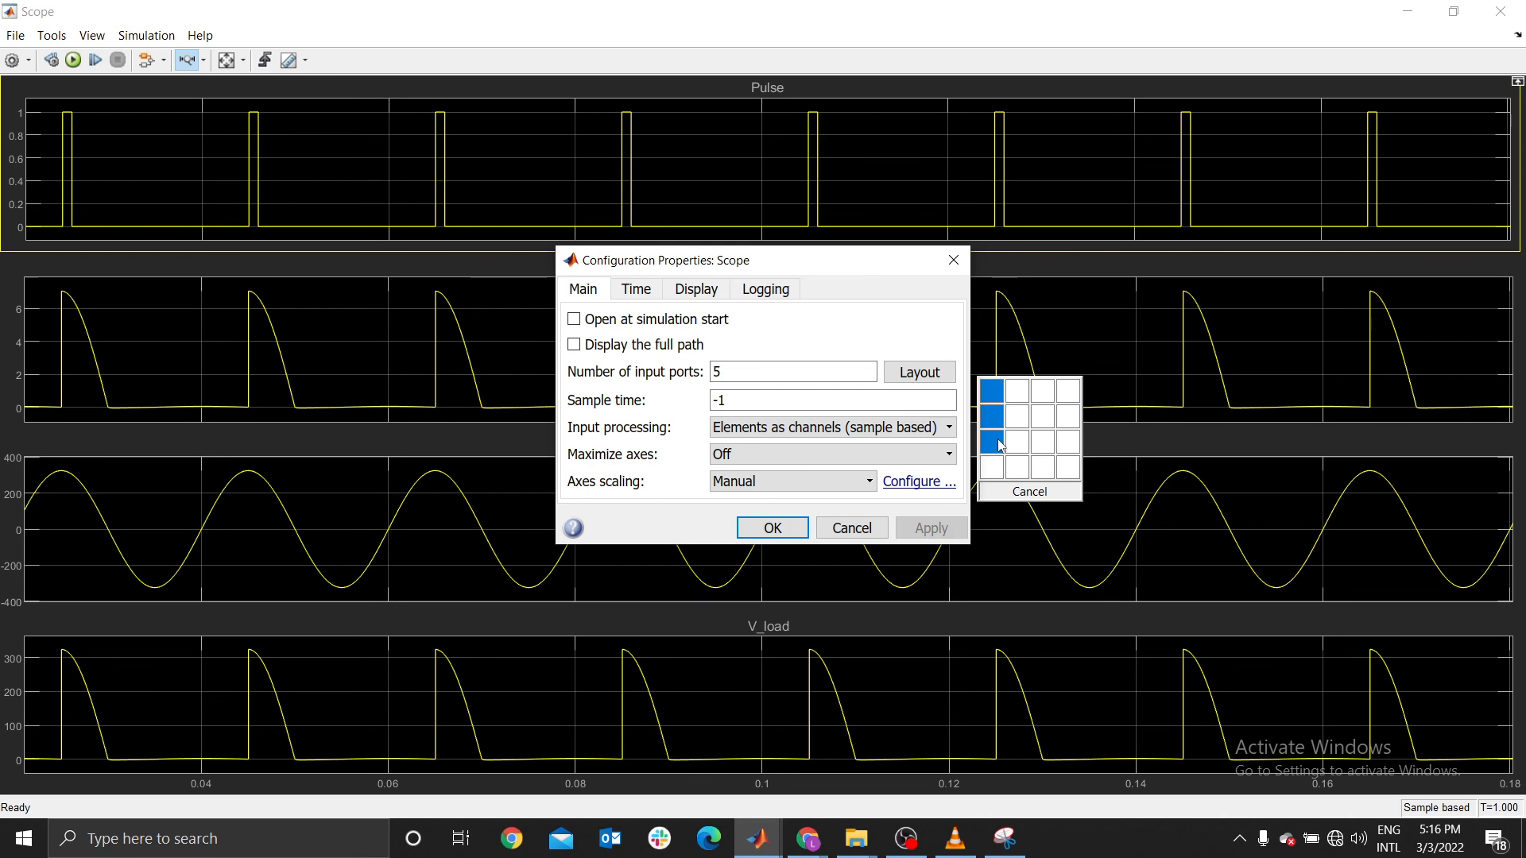
left_click(1022, 438)
left_click(754, 530)
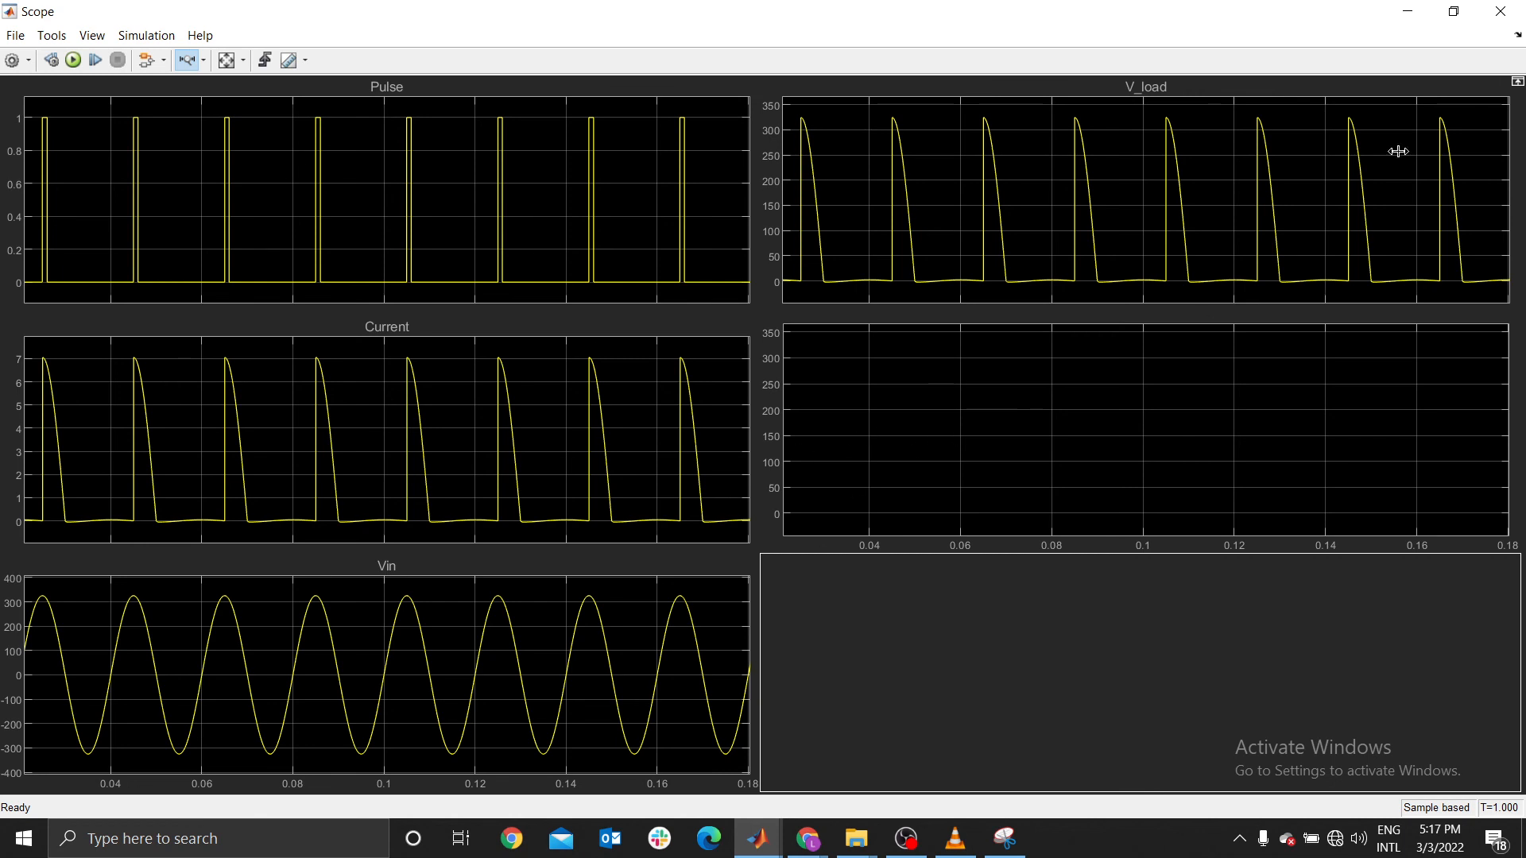
left_click(1500, 11)
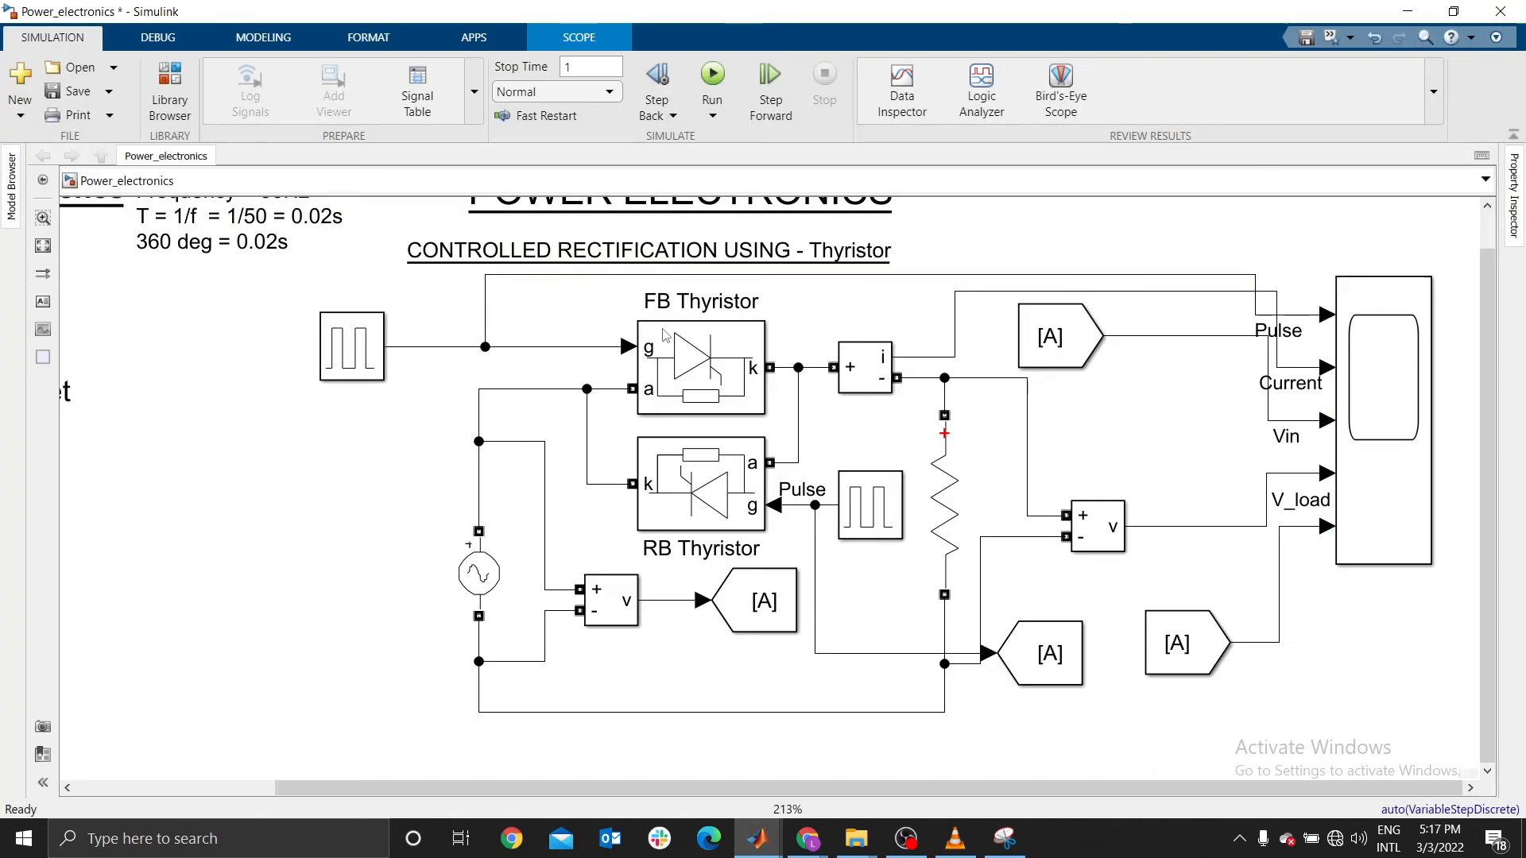
Try to run the simulation, close the diagnostics, and compare the tags of the two Goto blocks
left_click(711, 94)
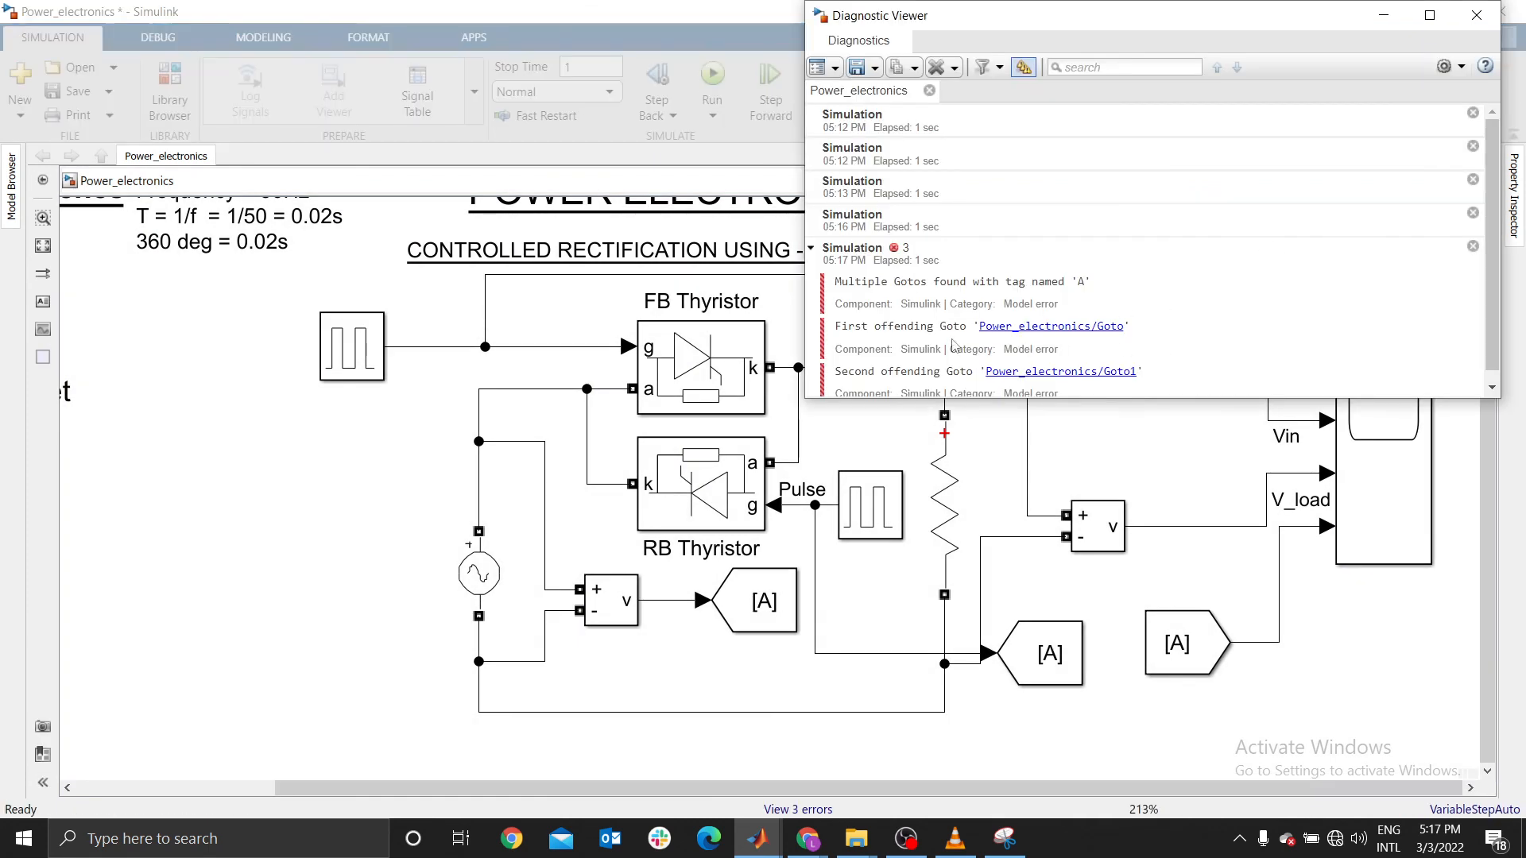
left_click(1477, 15)
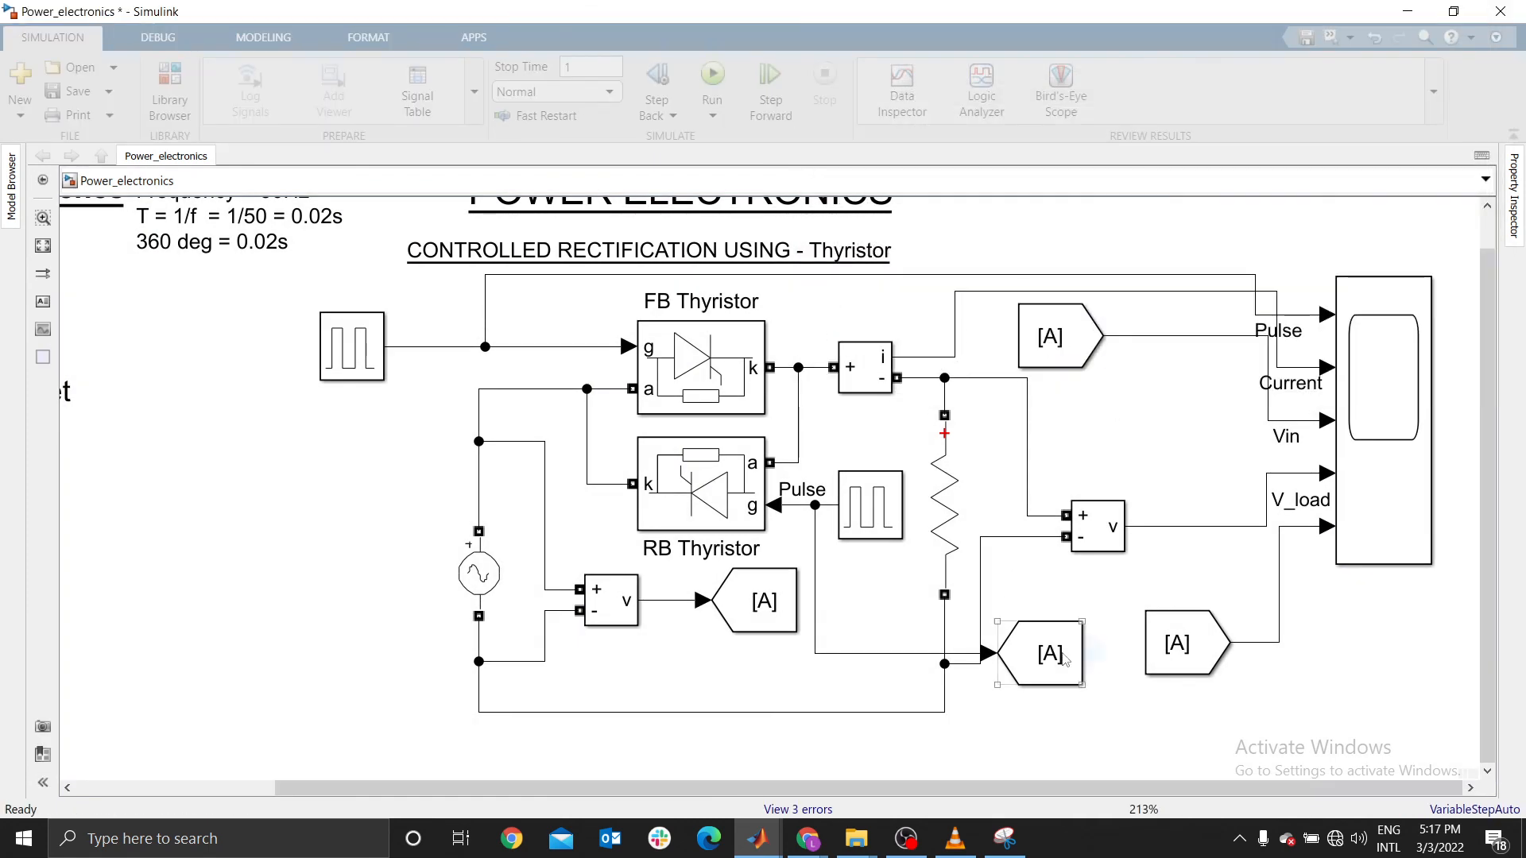
left_click(767, 628)
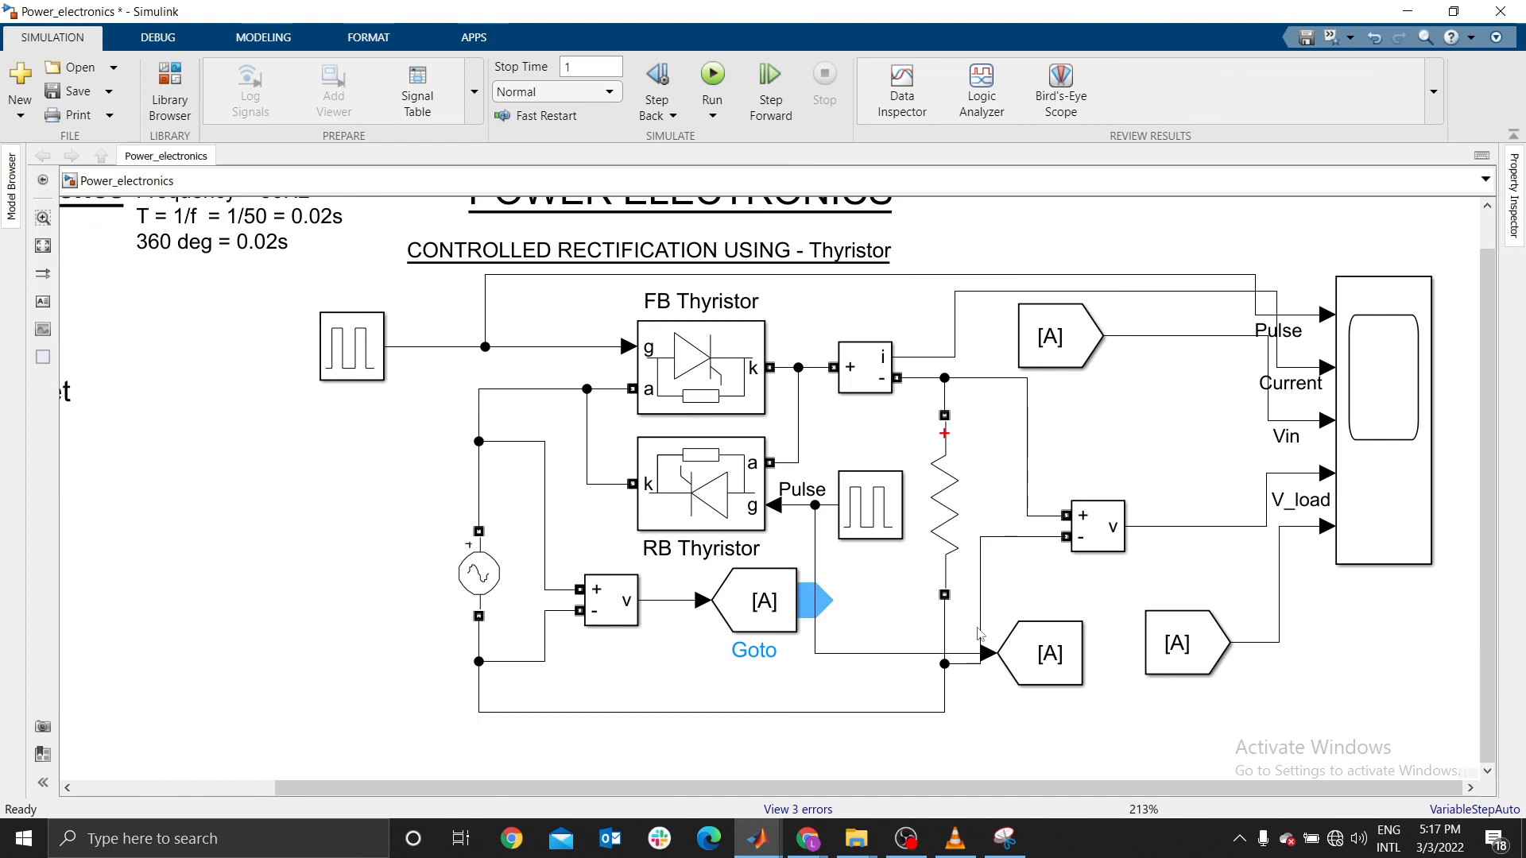
left_click(1047, 664)
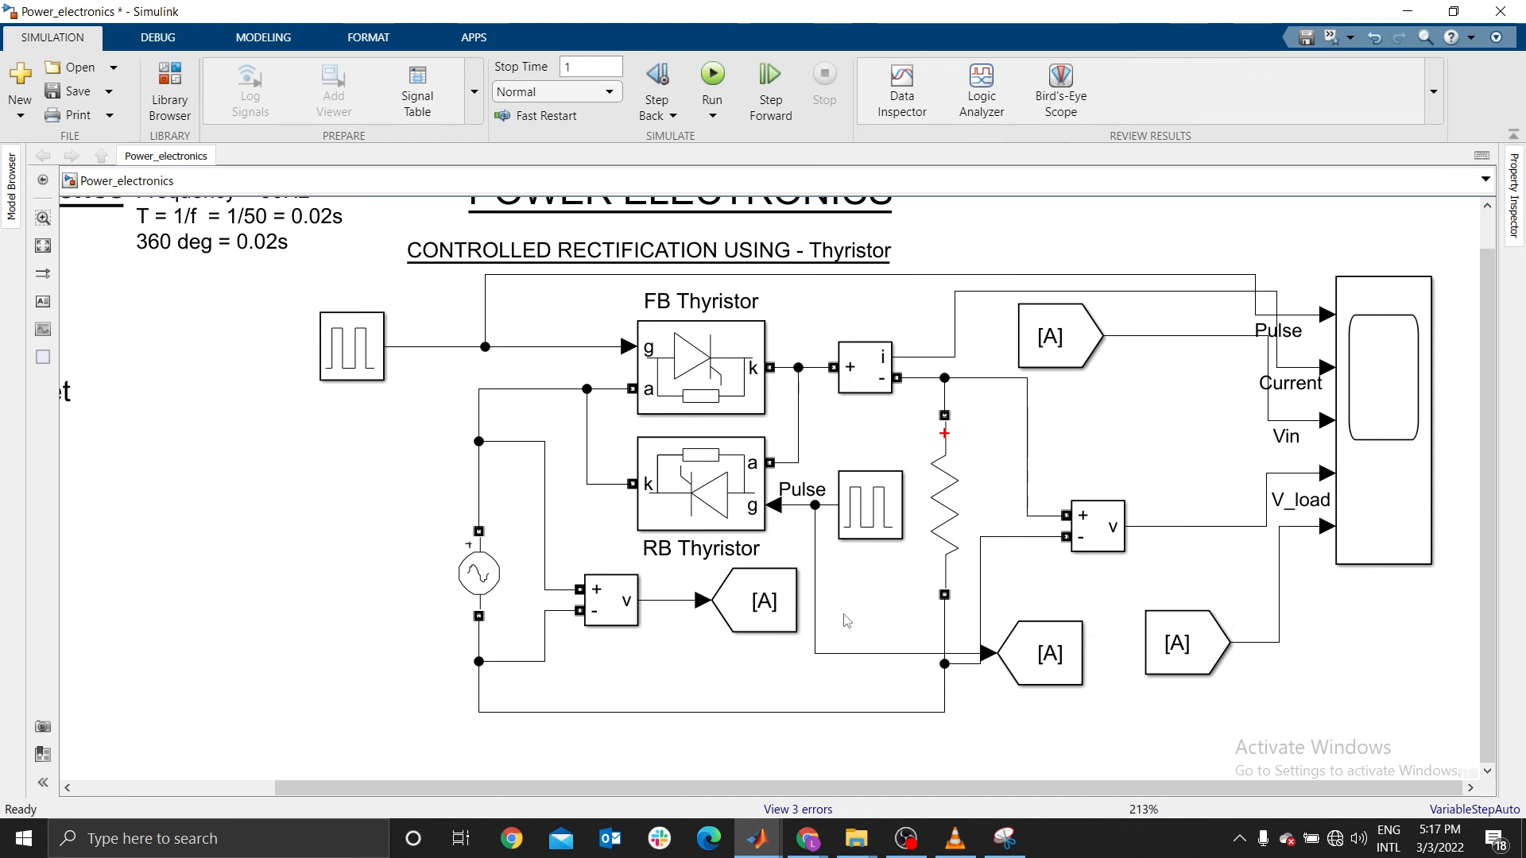
left_click(767, 608)
Move the gate-pulse Goto block directly beneath the RB Thyristor's Pulse Generator and set its tag to b
left_click(1038, 654)
left_click_drag(1038, 653, 896, 654)
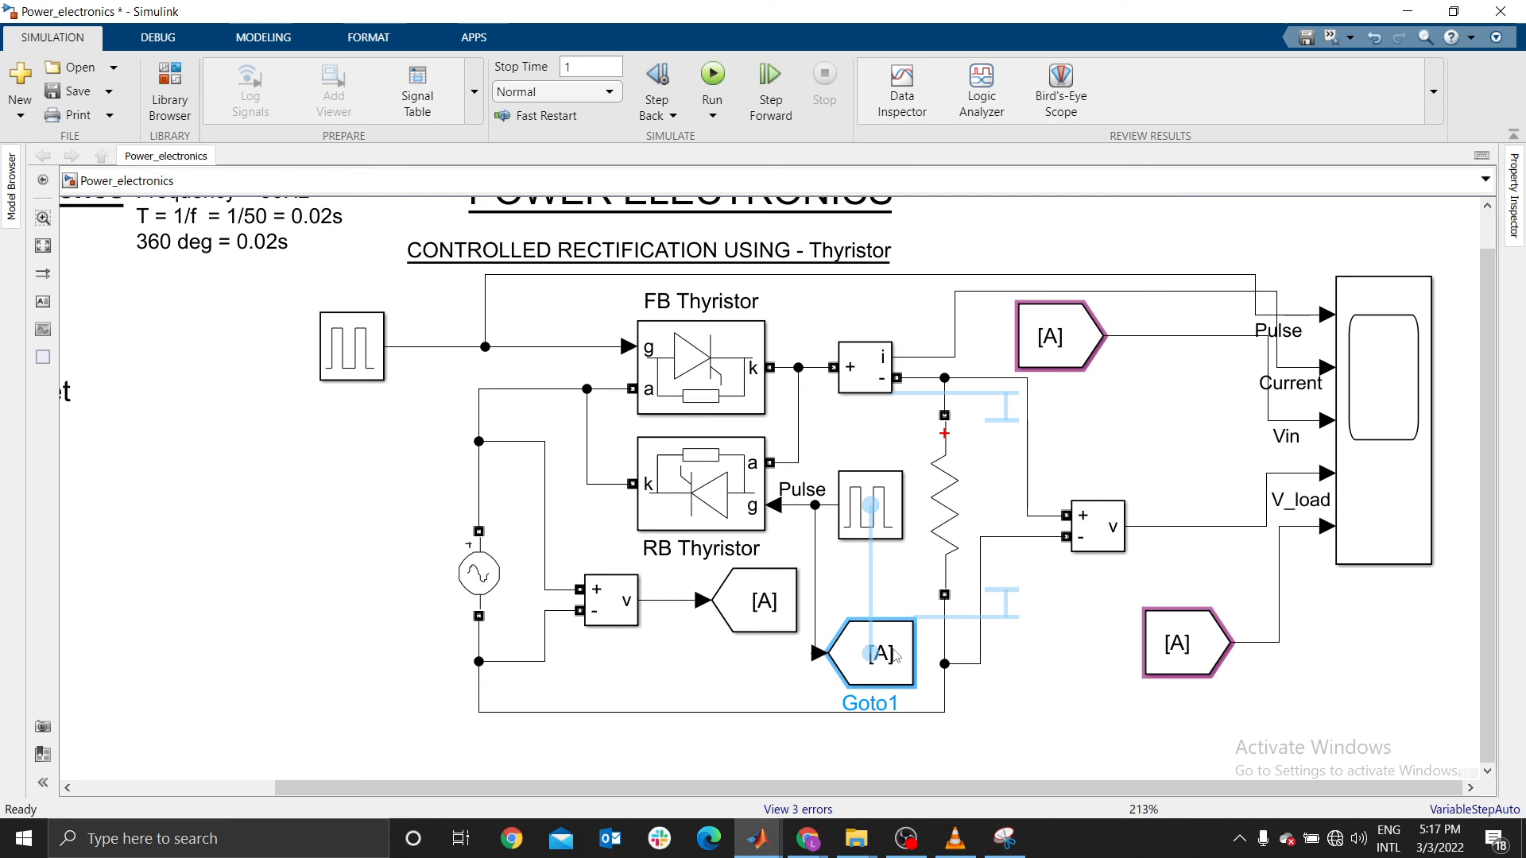
double_click(892, 650)
double_click(1030, 556)
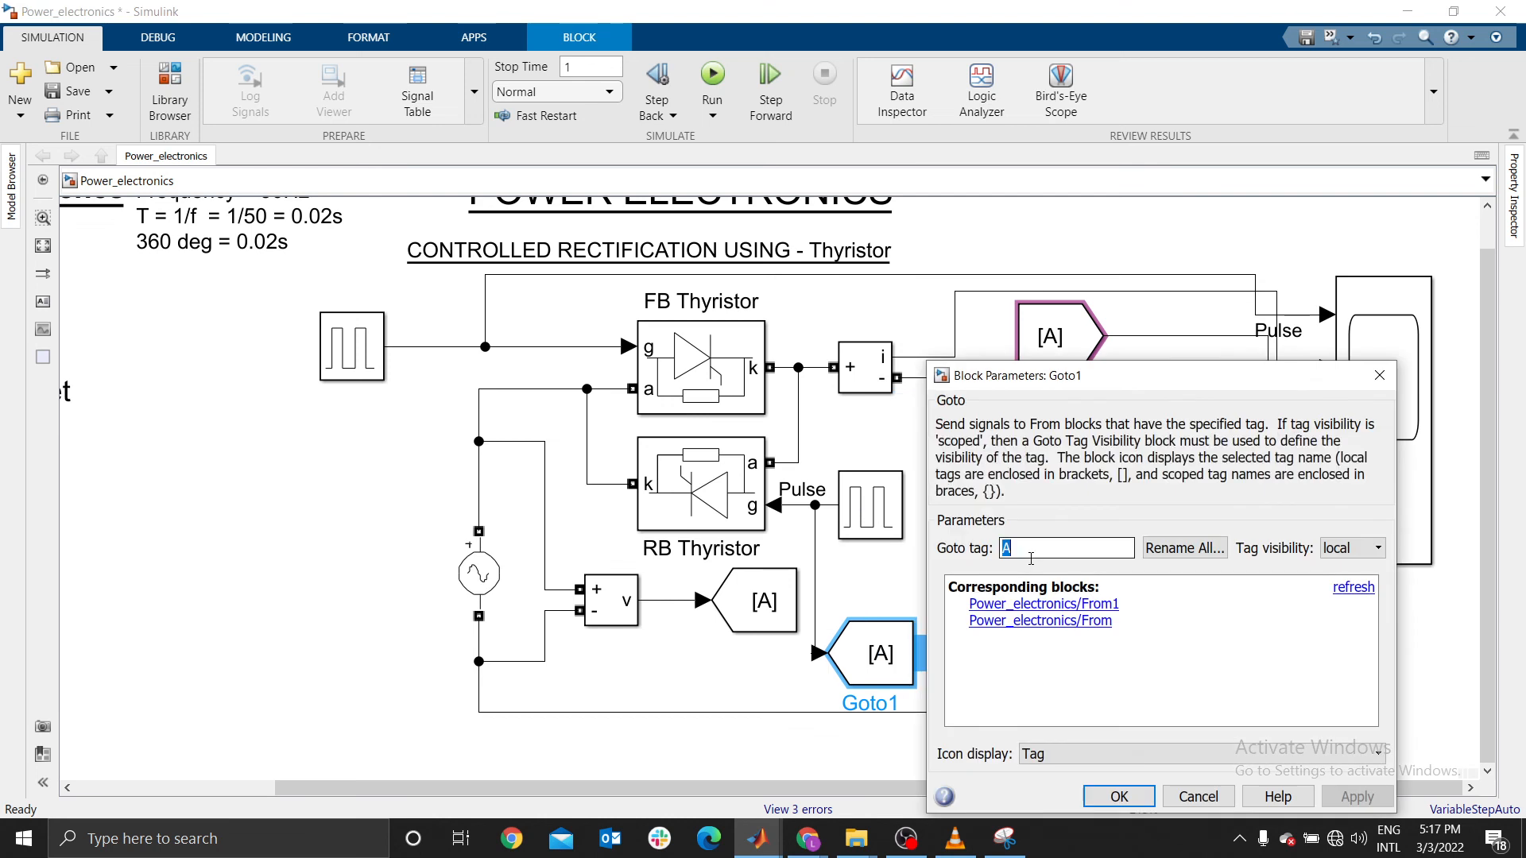
type("b")
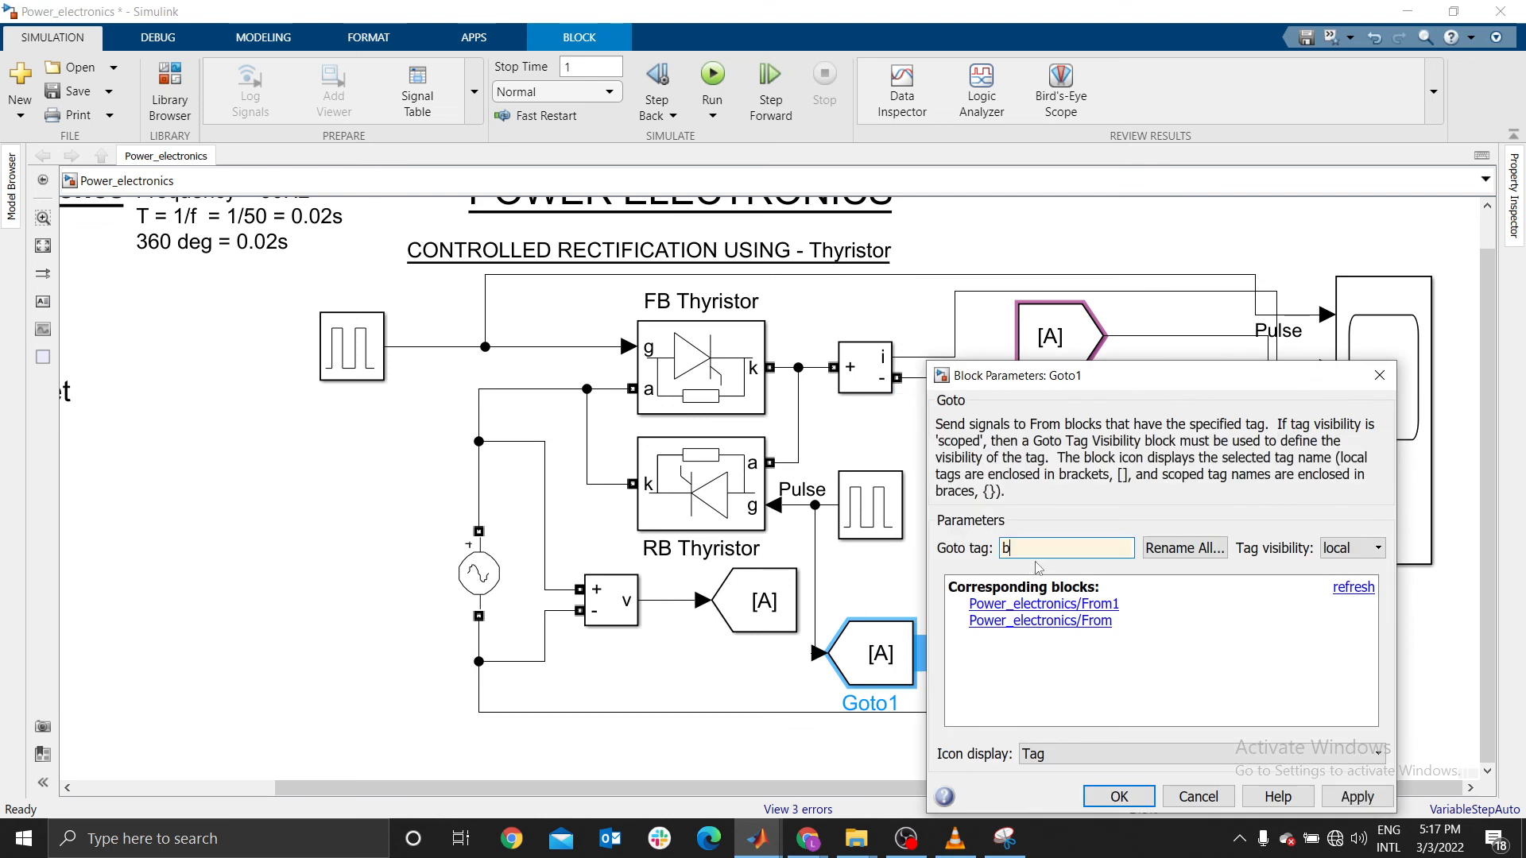
left_click(1119, 796)
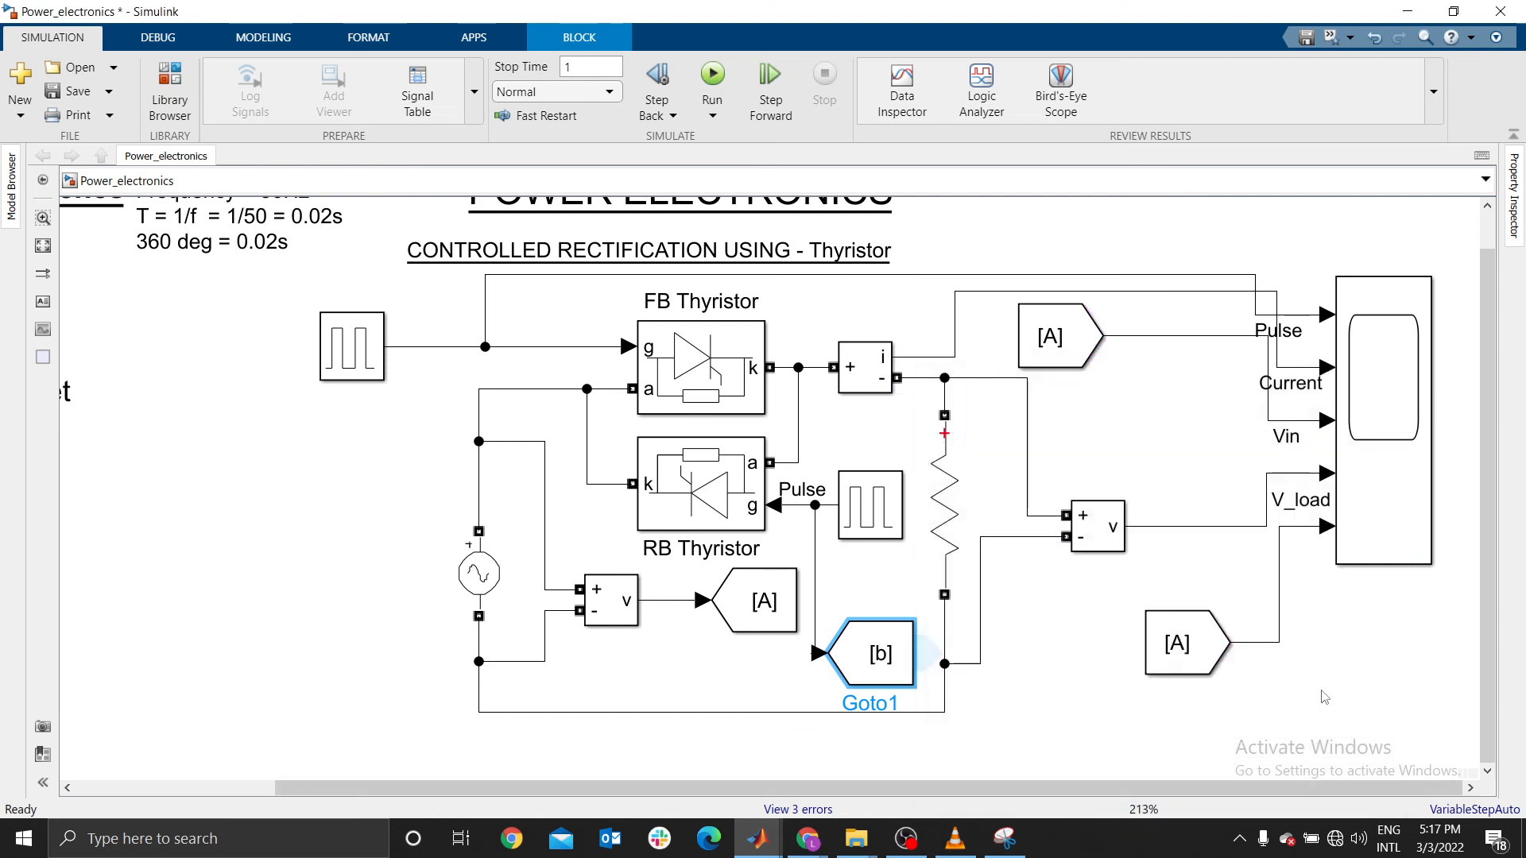
Set the Goto tag of the From block feeding the Scope's fifth input to b
left_click(1180, 662)
double_click(1180, 662)
type("b")
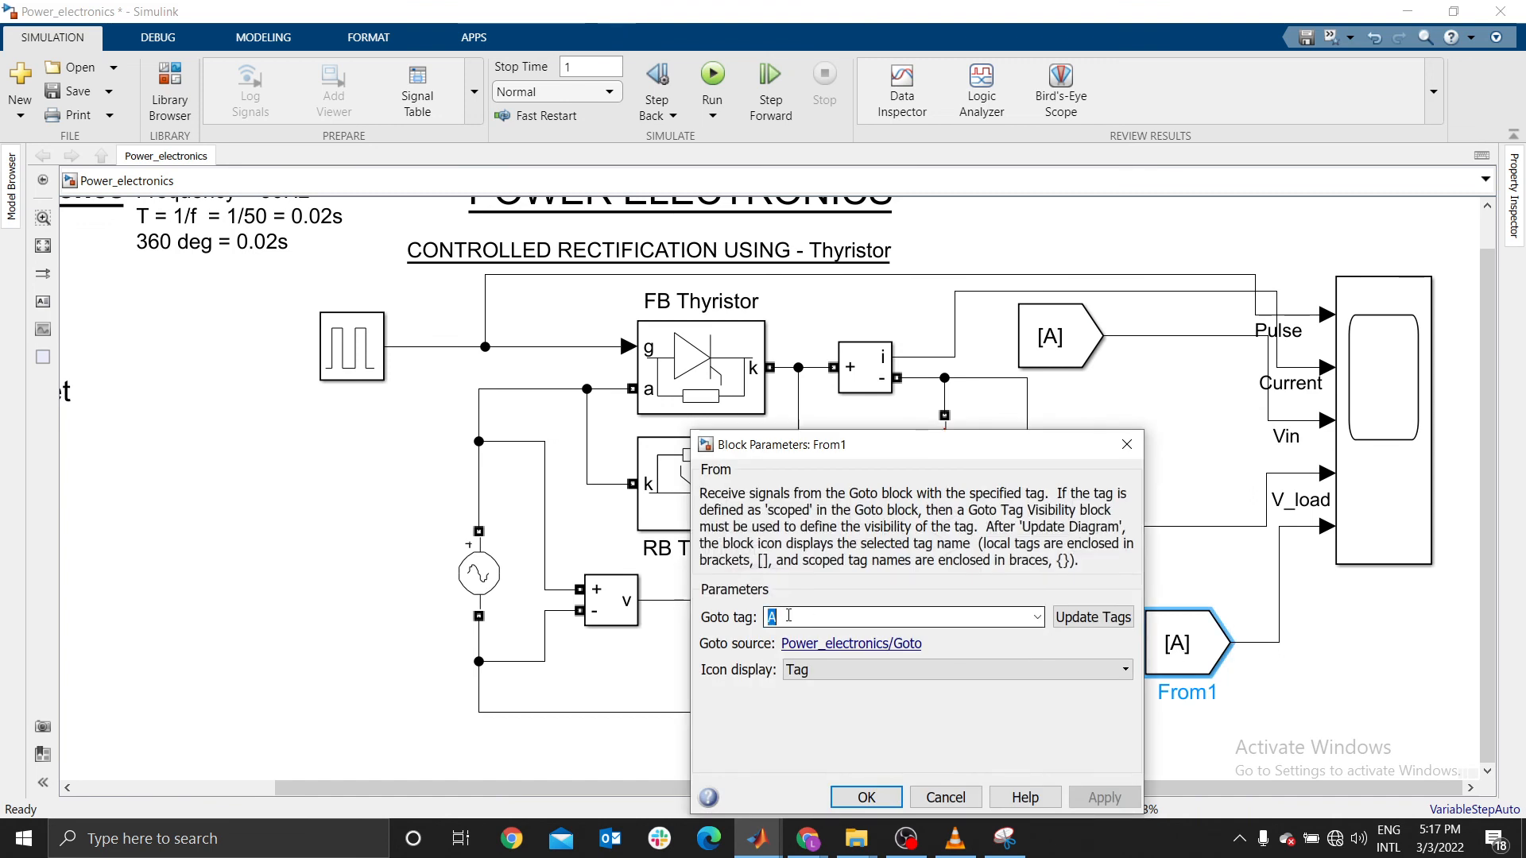
left_click(866, 797)
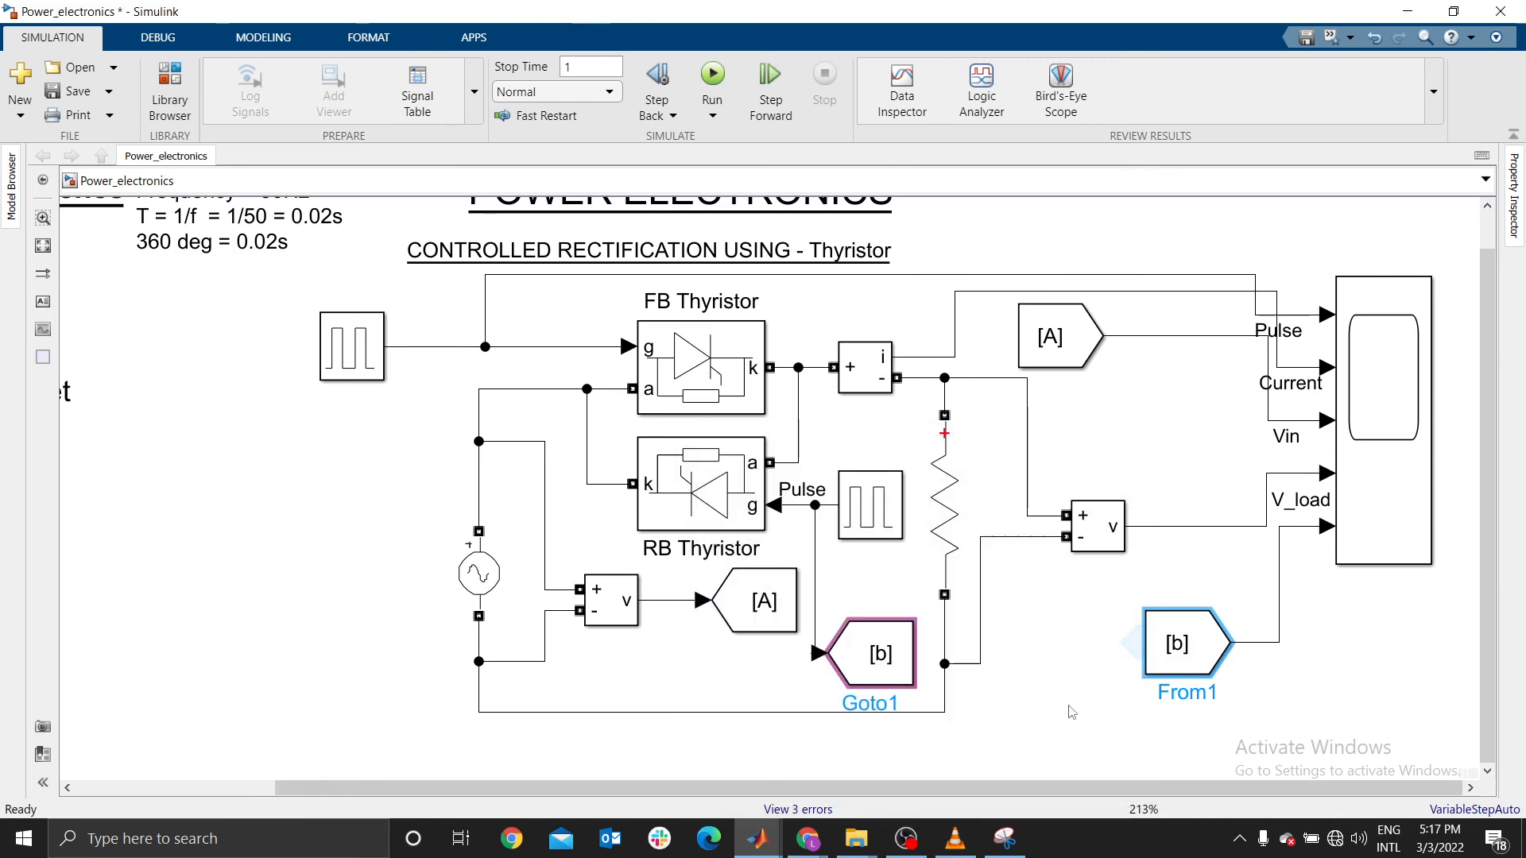
Run the simulation, examine all five Scope waveforms over about 0.045 to 0.17 s, and close the Scope
left_click(716, 75)
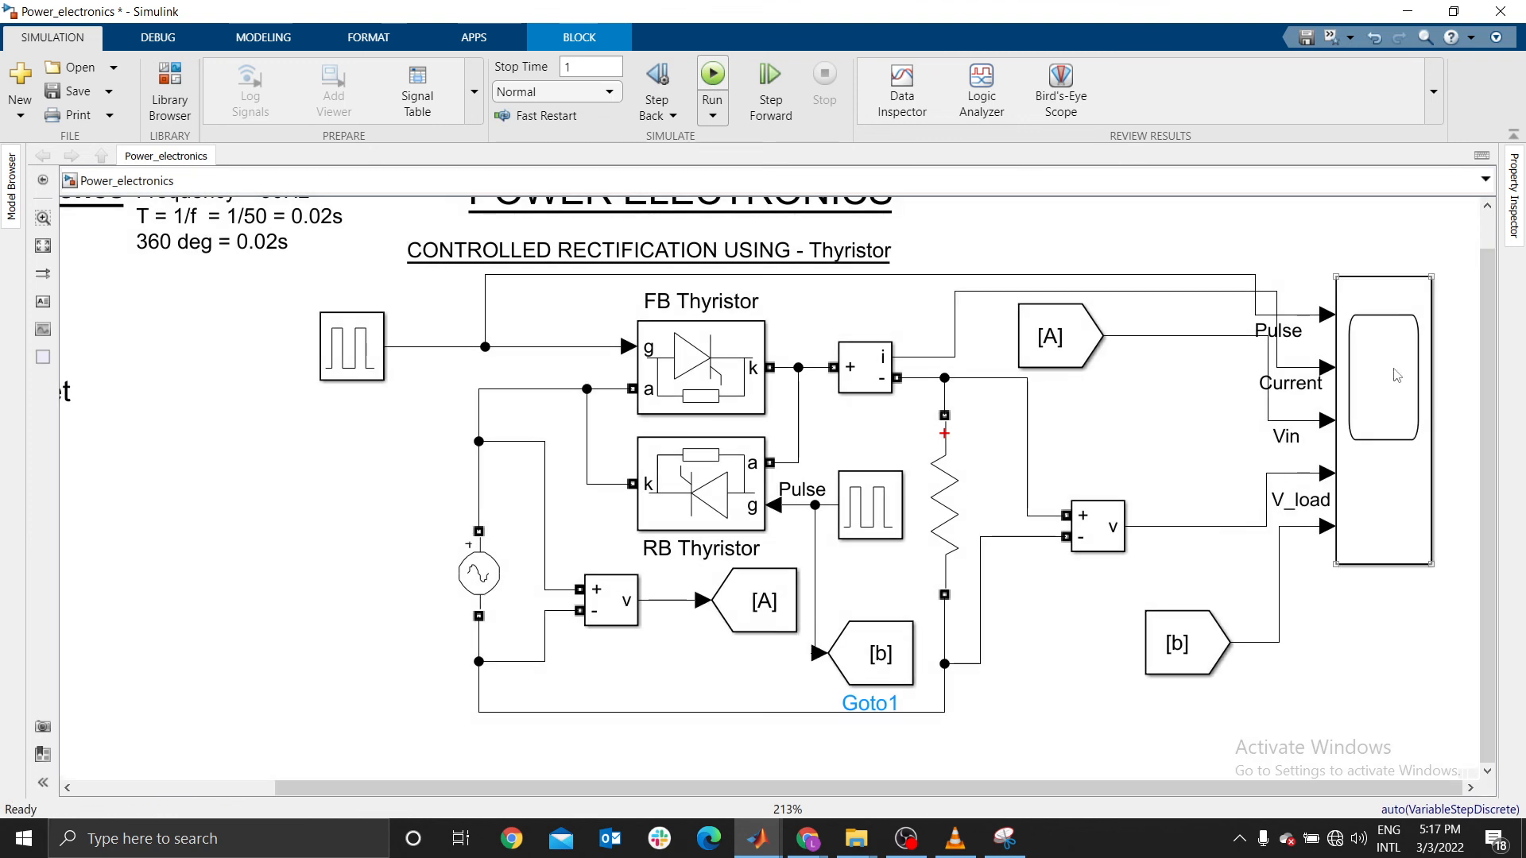
double_click(1394, 375)
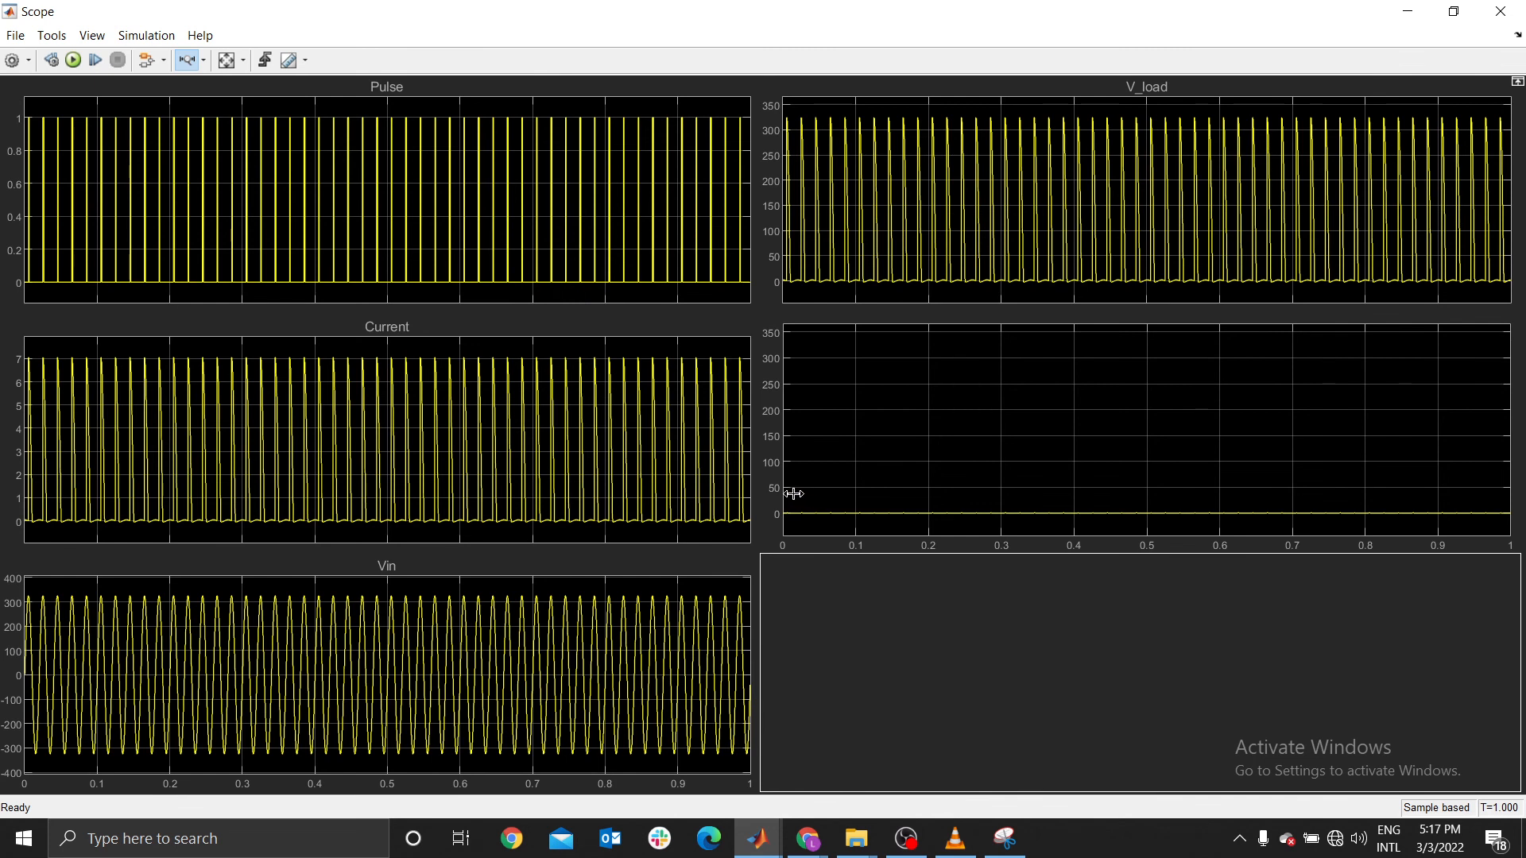
left_click_drag(789, 497, 1269, 493)
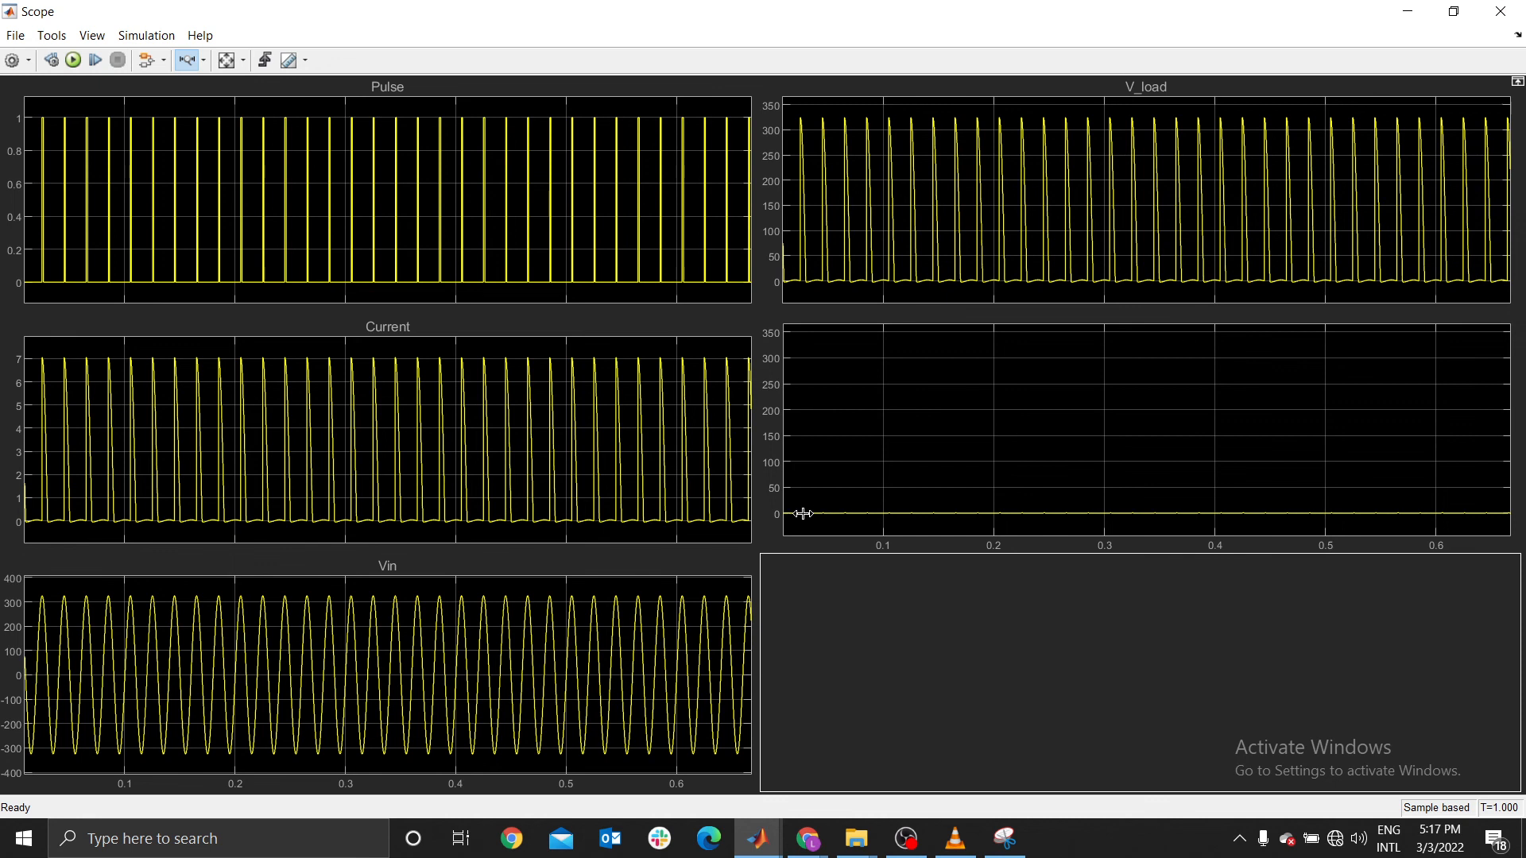
left_click_drag(793, 493, 1363, 488)
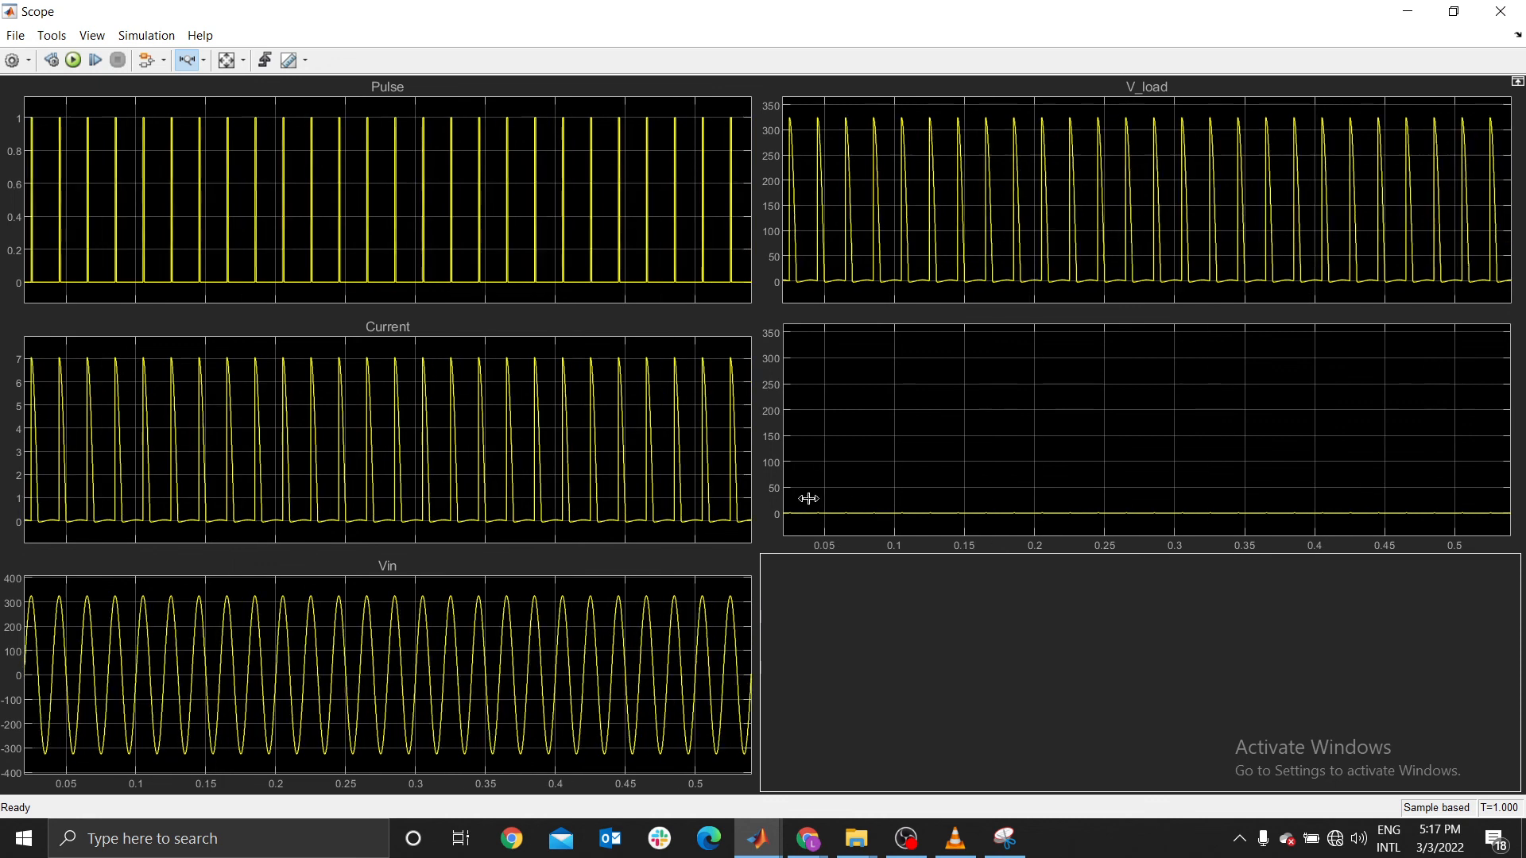
left_click_drag(810, 501, 1165, 494)
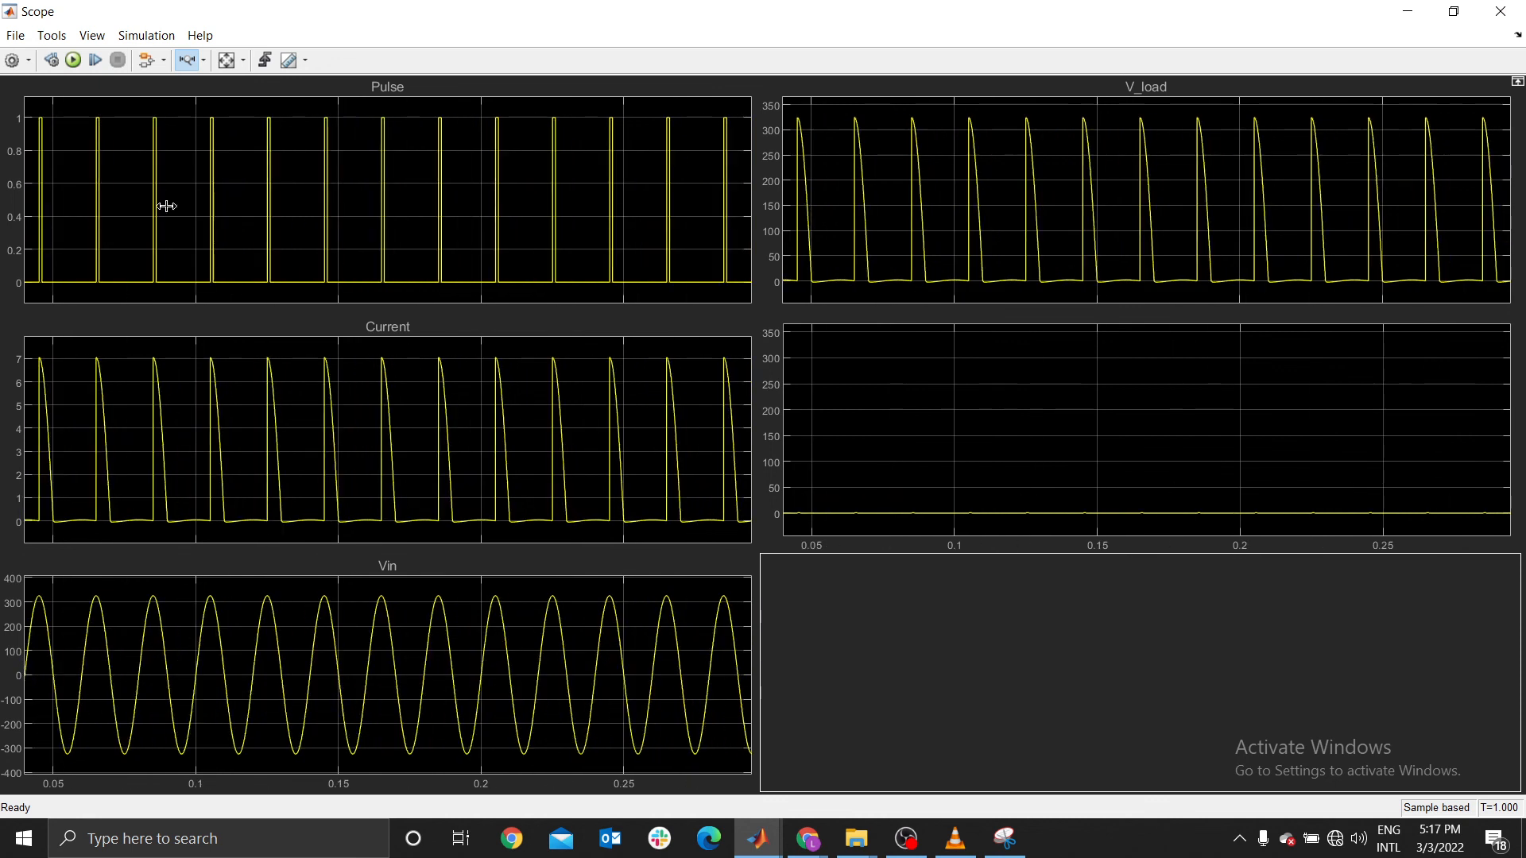
left_click_drag(30, 206, 402, 209)
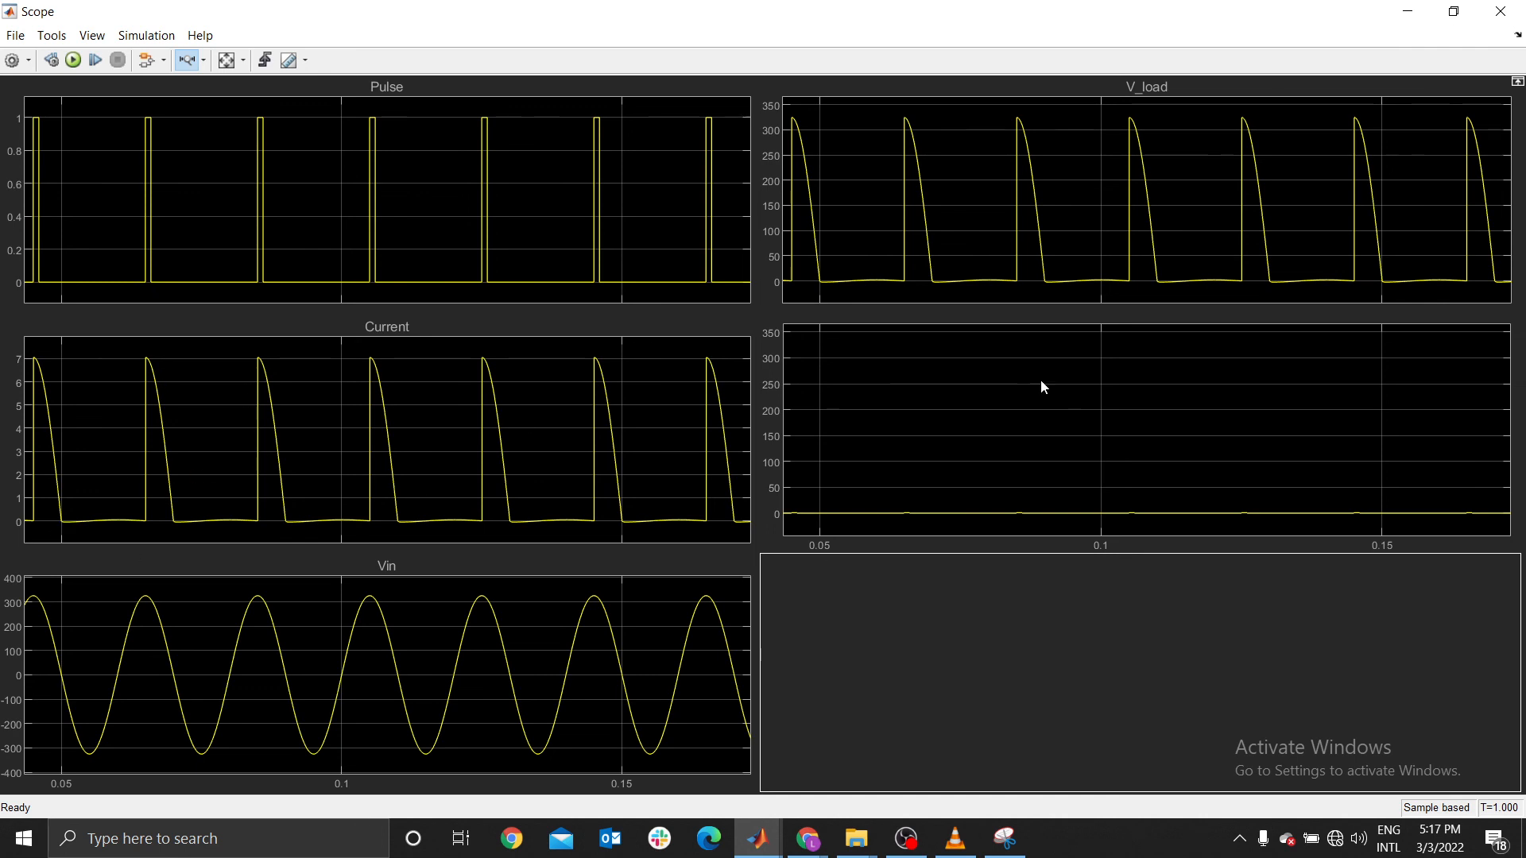
left_click(1500, 11)
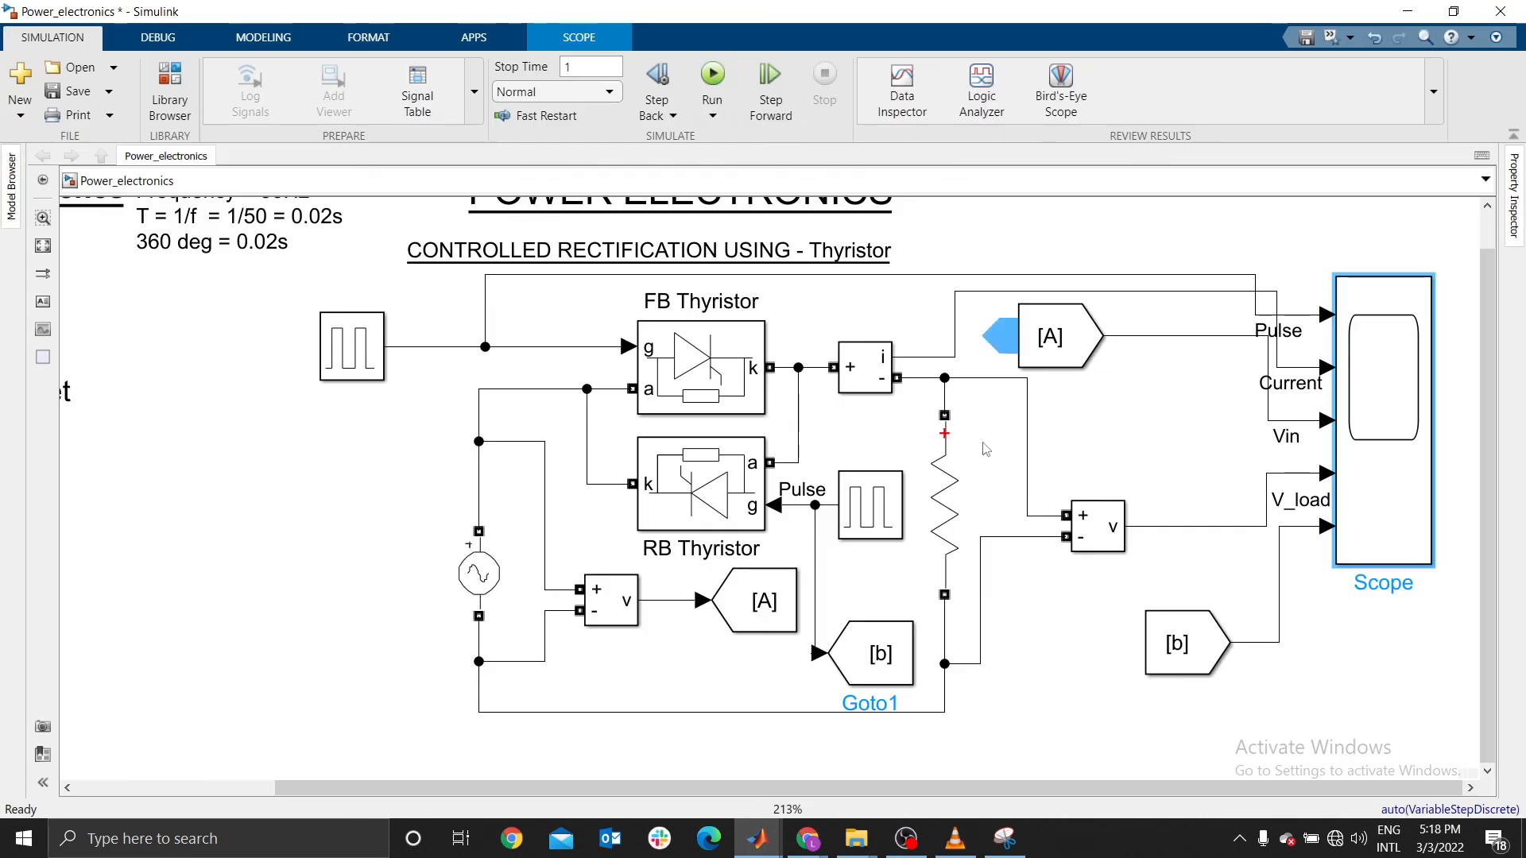
Check the phase delay of the Pulse Generator that drives the RB Thyristor's gate
left_click(979, 630)
left_click(1085, 681)
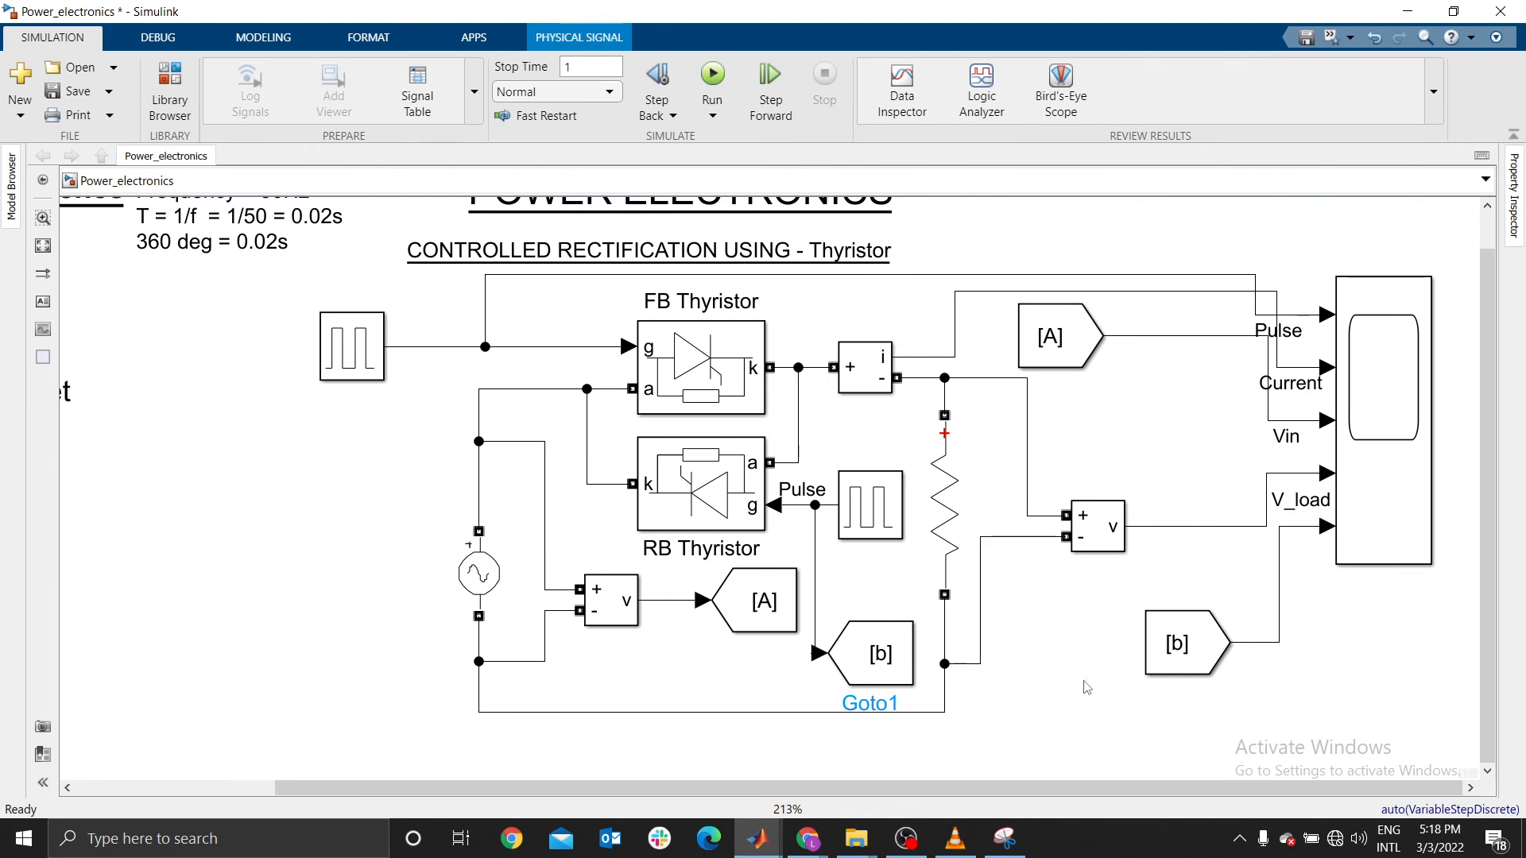
double_click(864, 505)
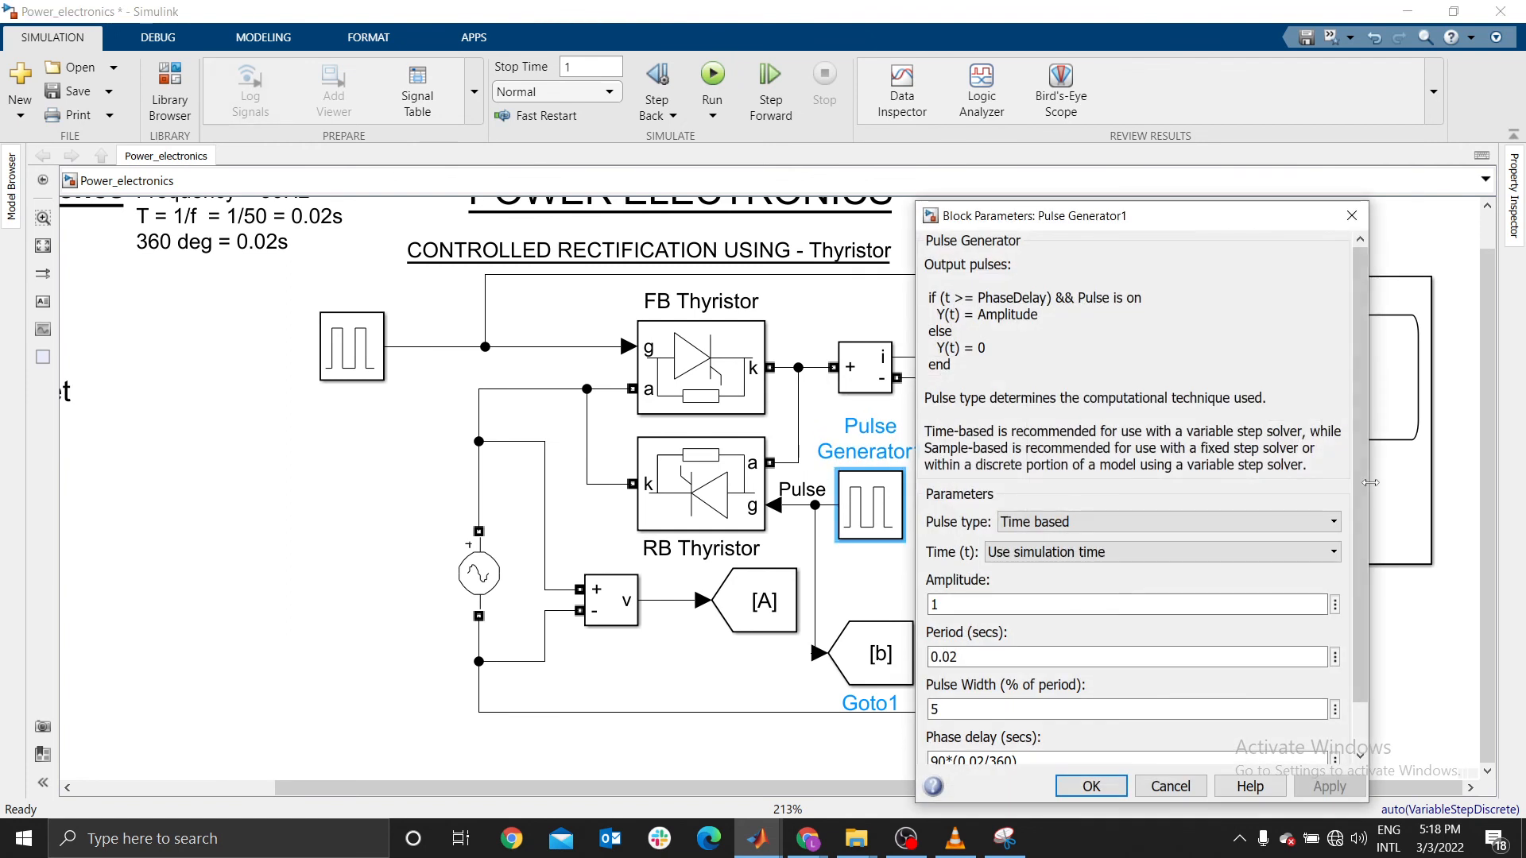
scroll(1360, 477, "down", 2)
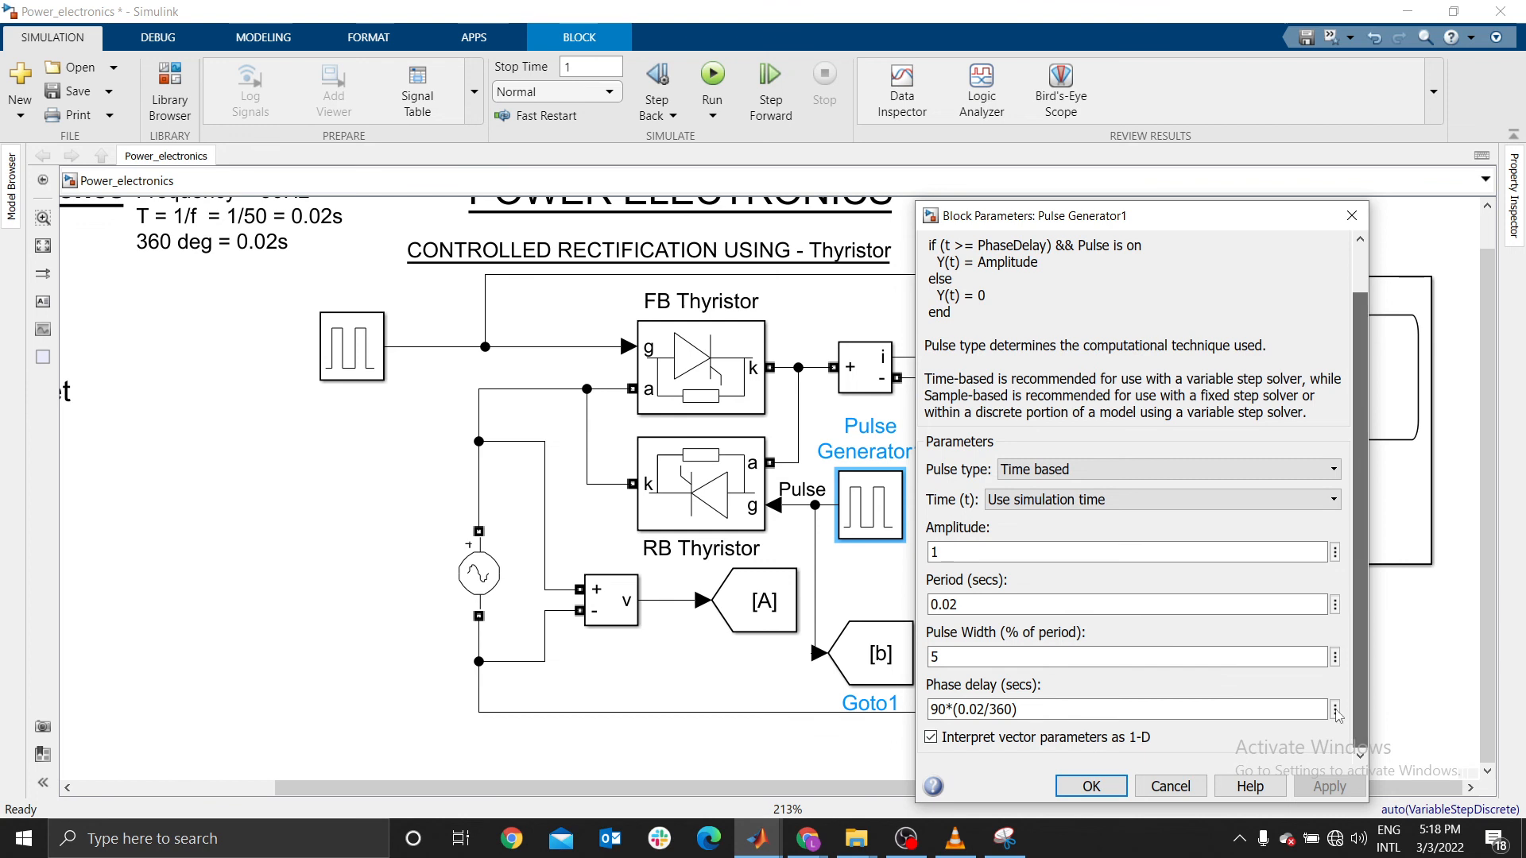
triple_click(937, 713)
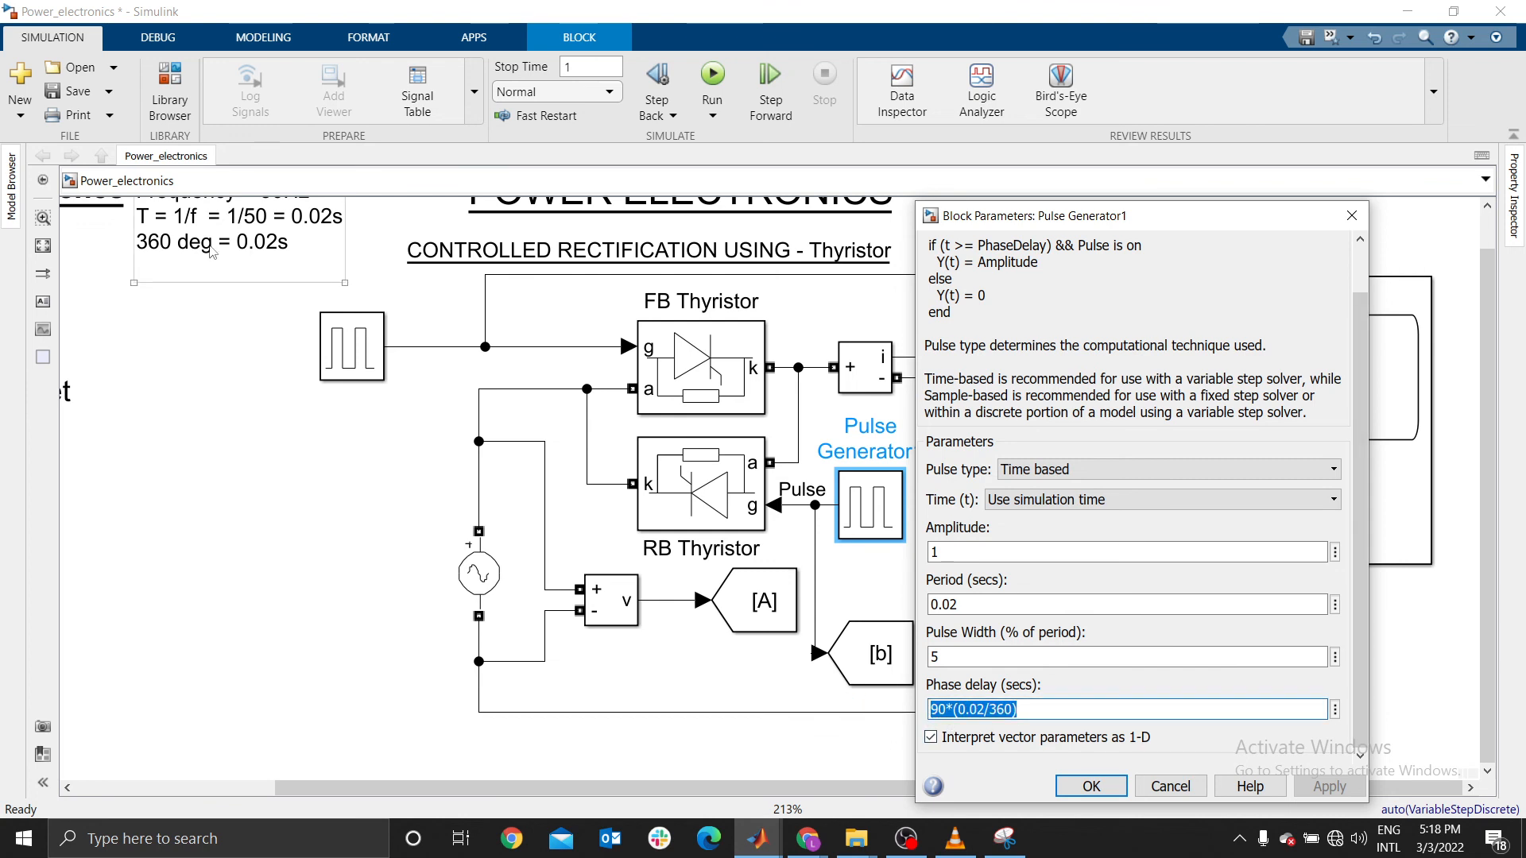
Add the line "180 deg = 0.01s" beneath "360 deg = 0.02s" in the frequency annotation
double_click(290, 243)
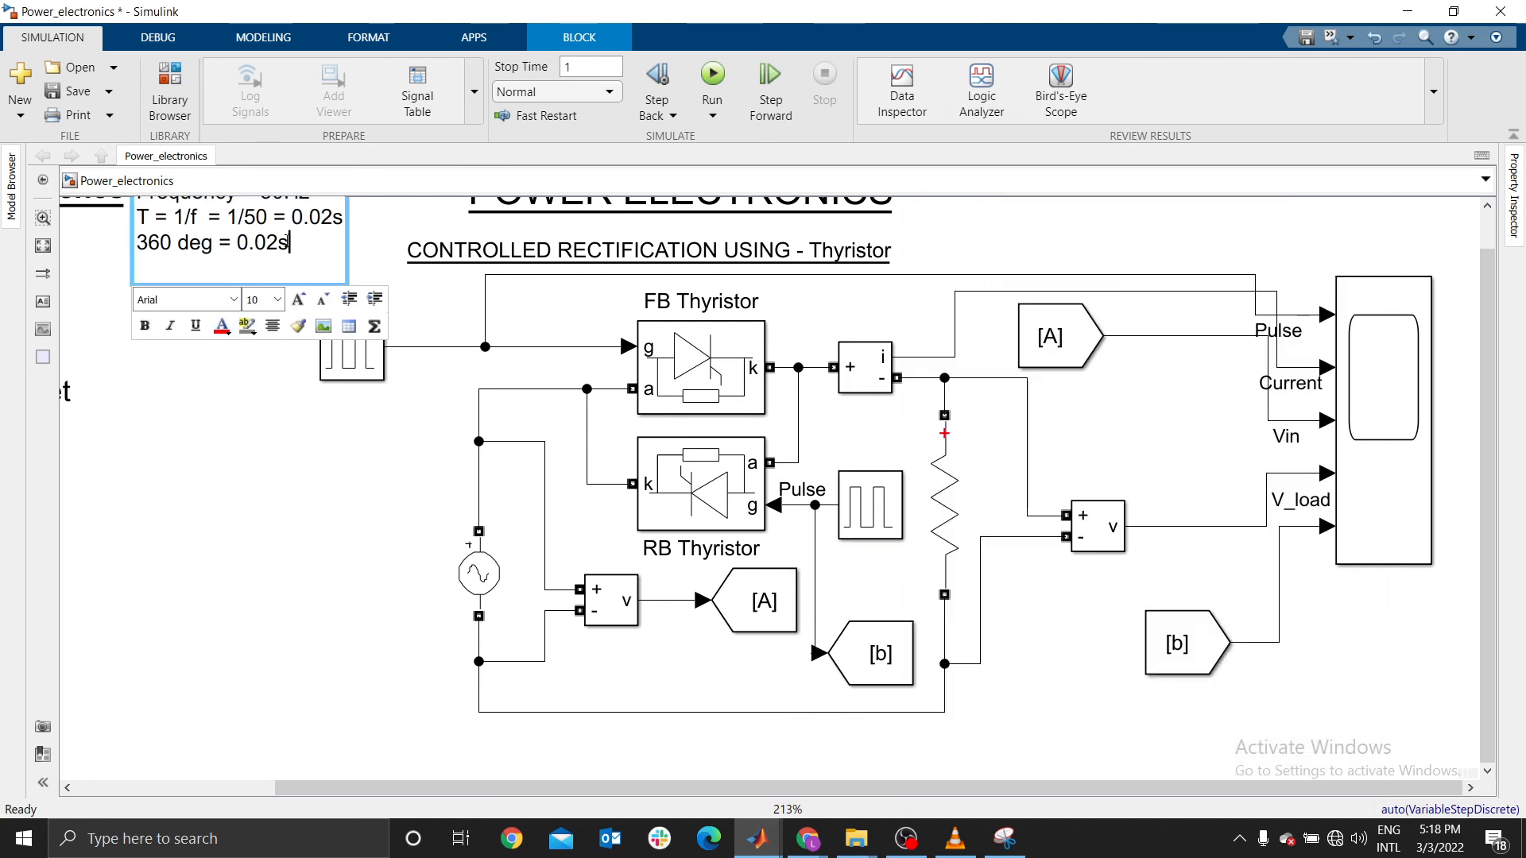
key("Return")
type("18")
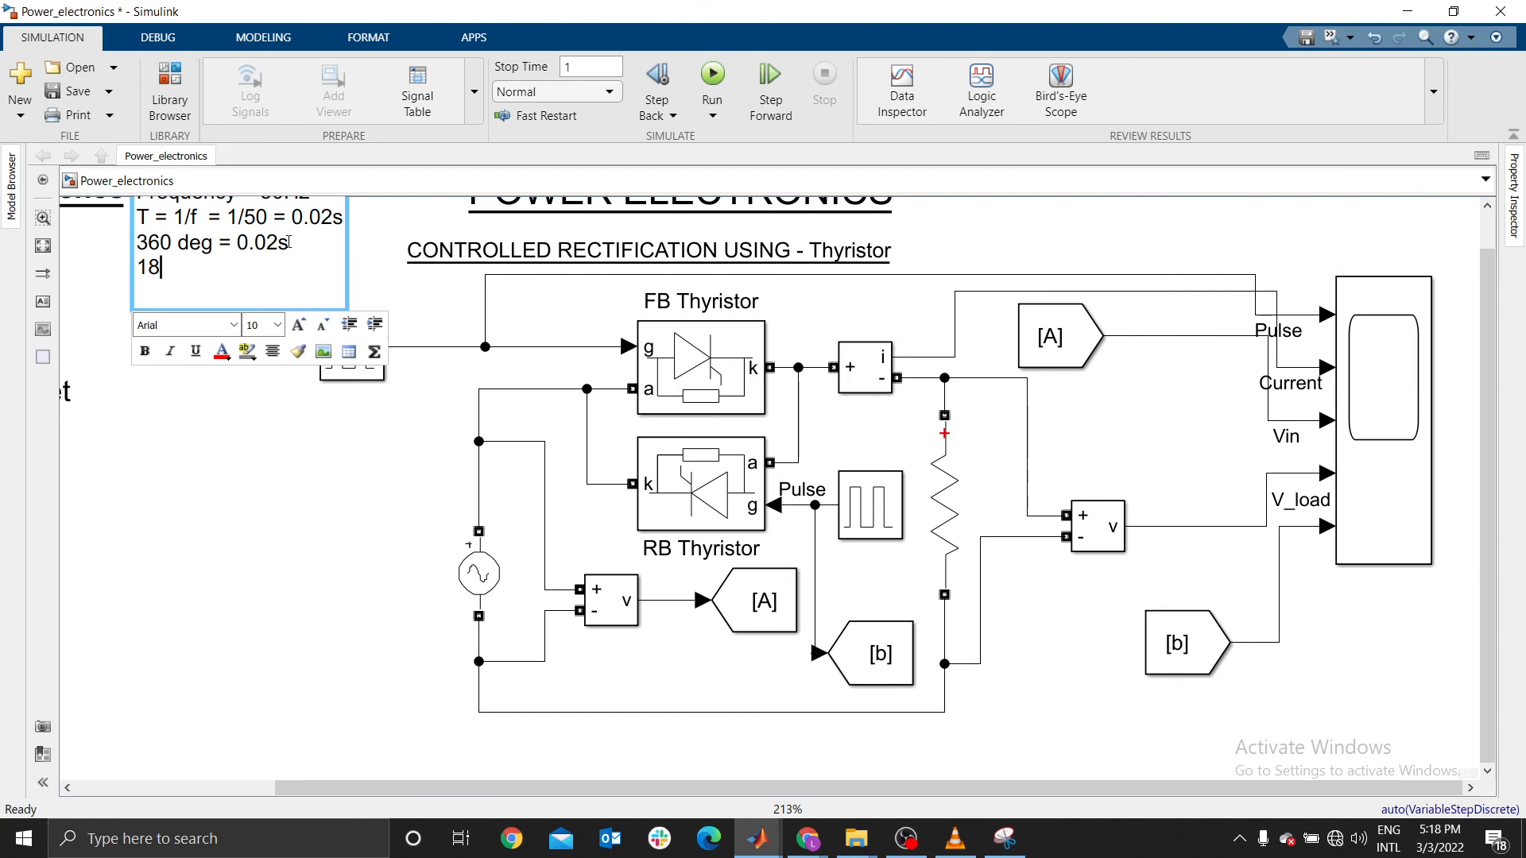
type("0 deg = 0.01s")
left_click(265, 448)
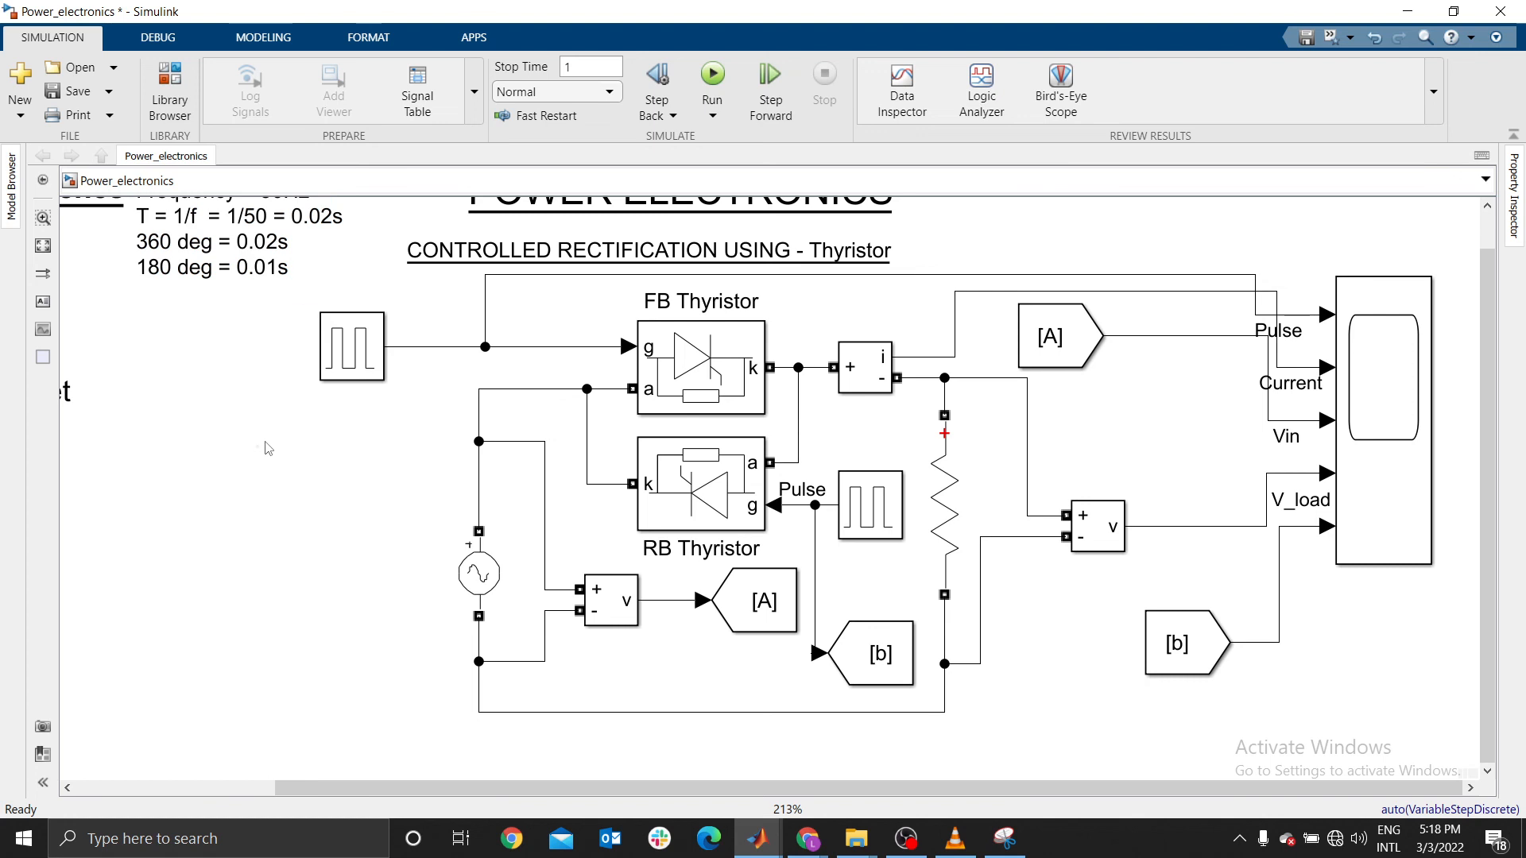
Set the phase delay of the RB Thyristor's Pulse Generator to 0.01+90*(0.02/360) seconds
left_click(888, 522)
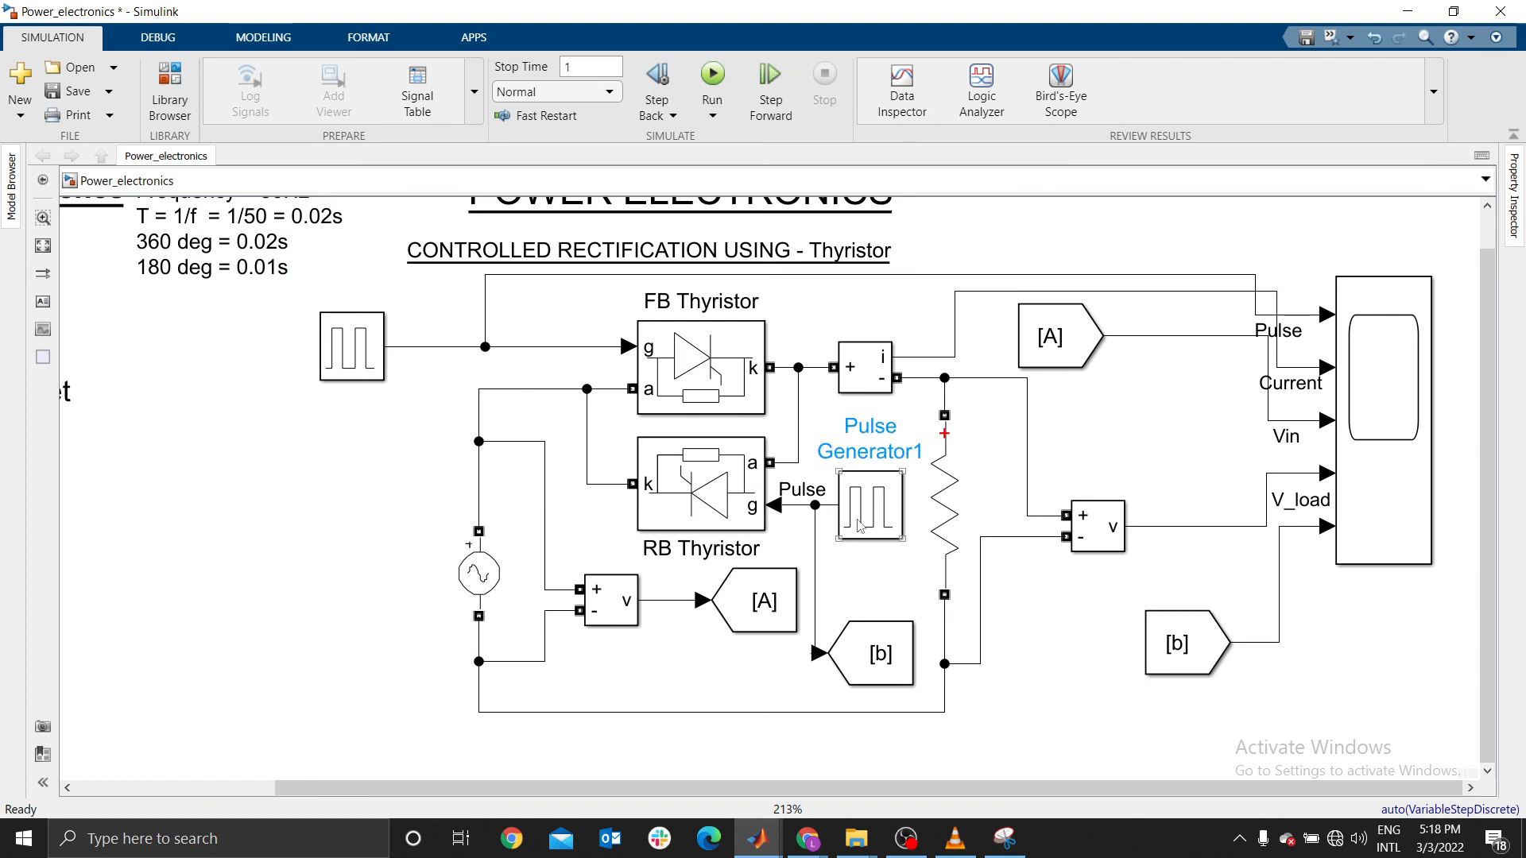
double_click(859, 524)
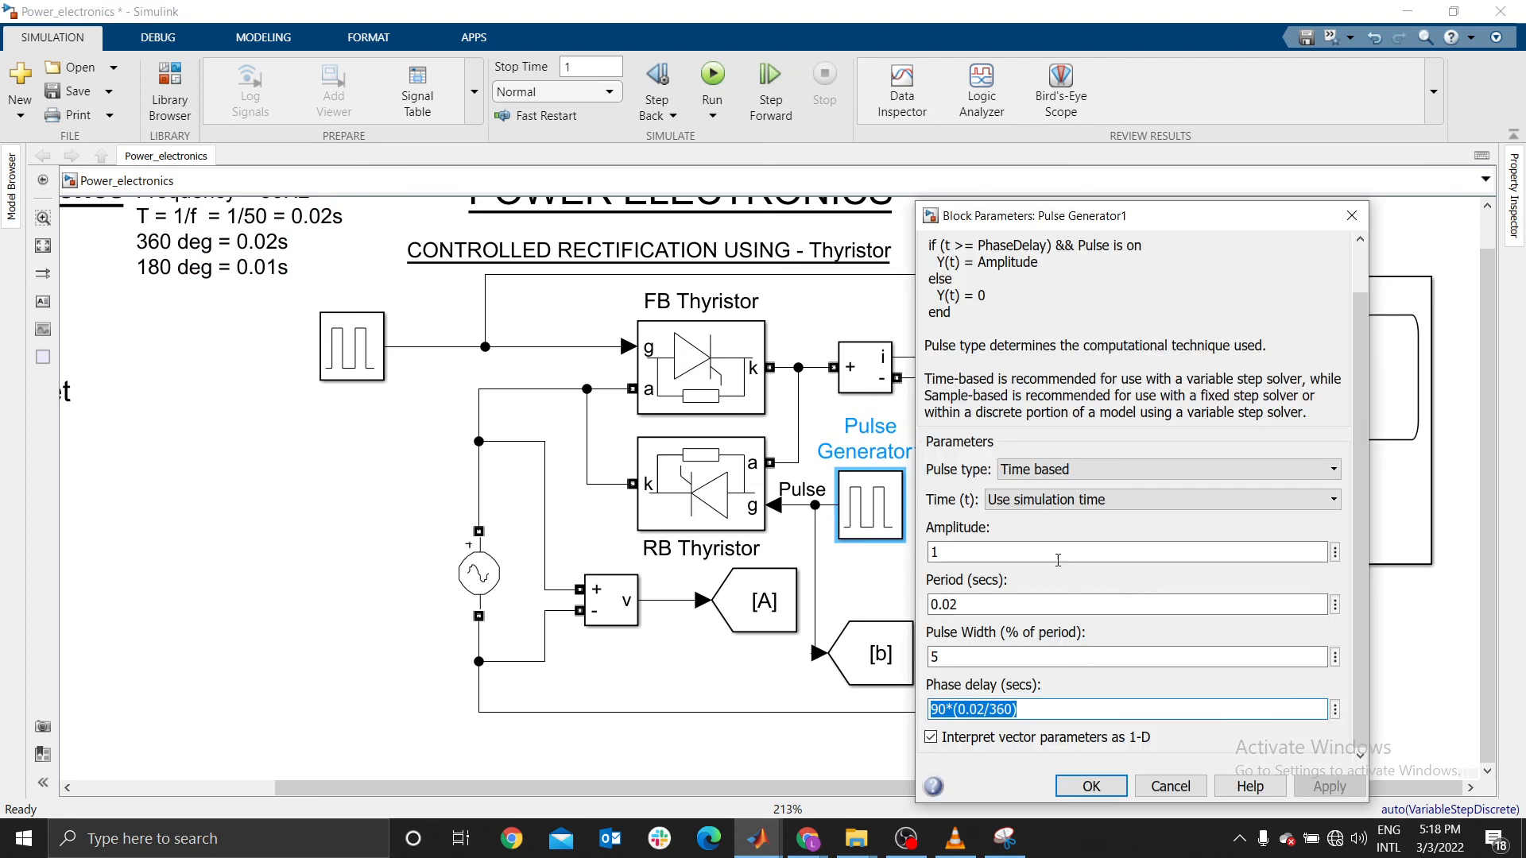
left_click(939, 708)
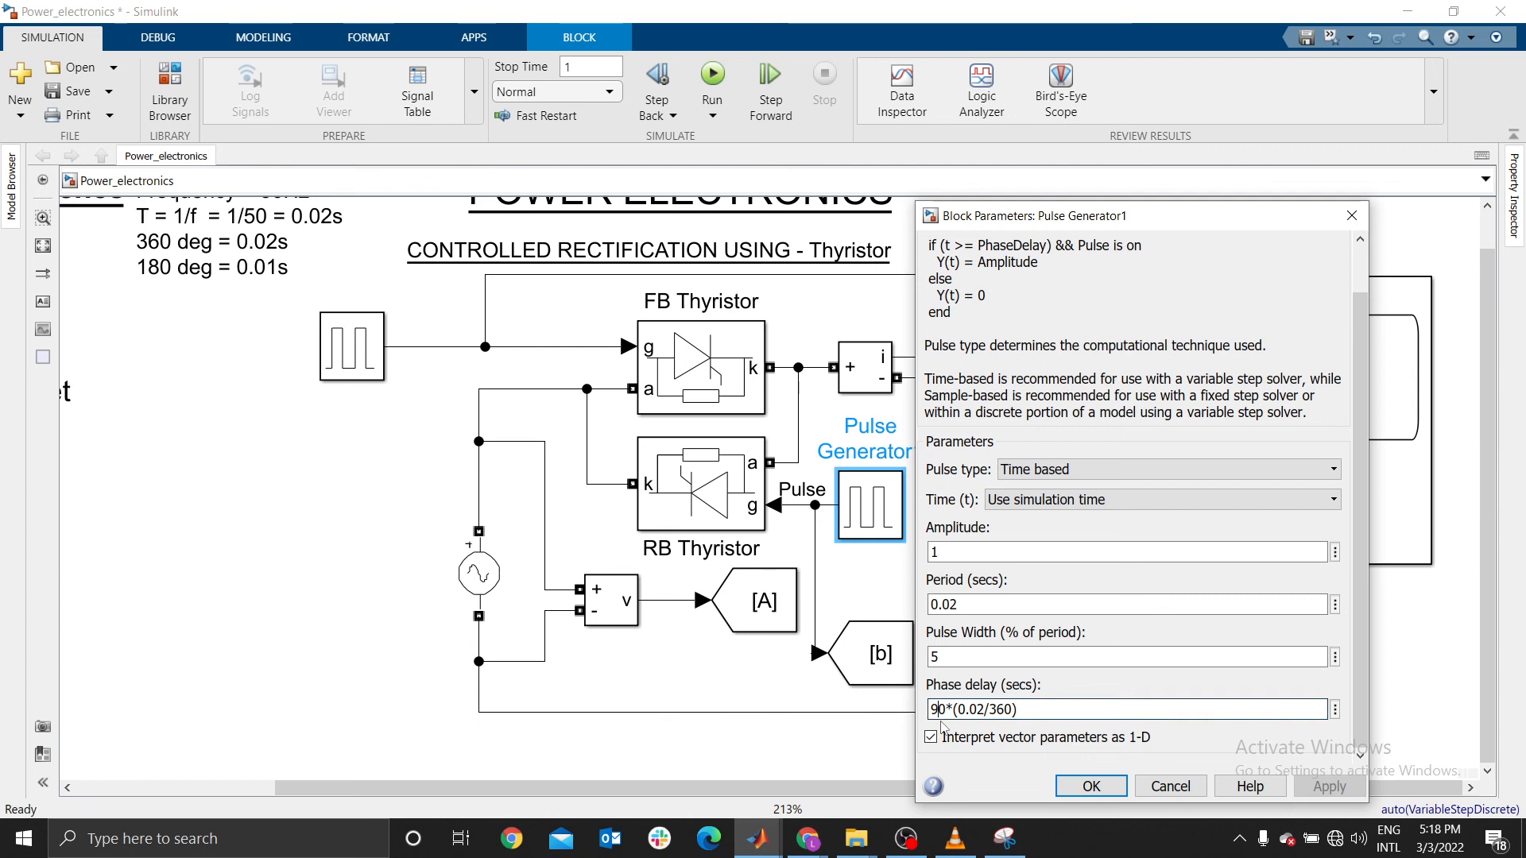
type("0.01+")
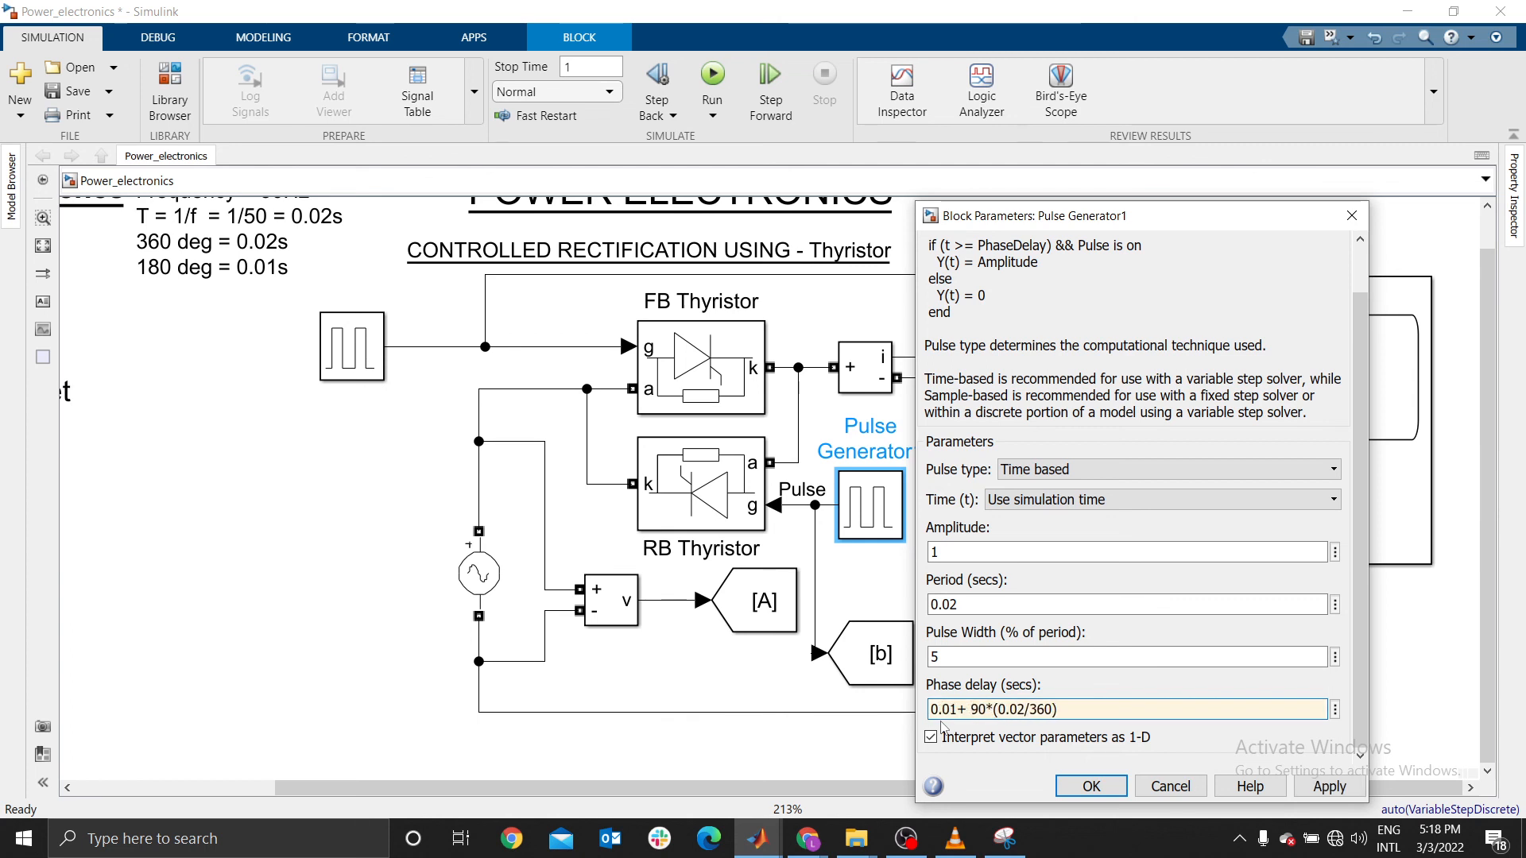
left_click(1086, 785)
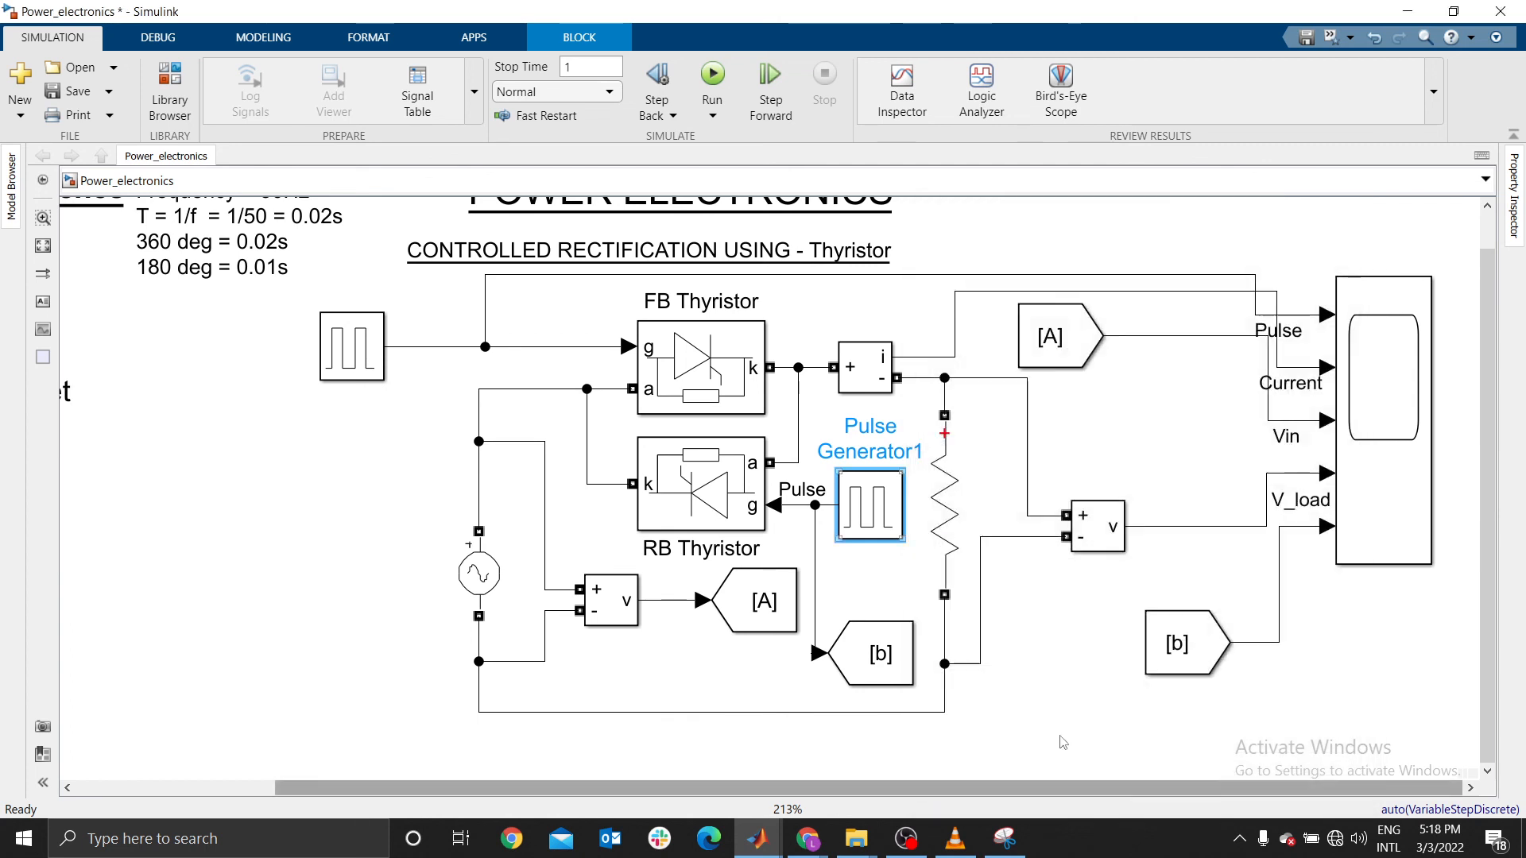
Rerun the simulation and inspect the Scope waveforms over about two cycles, from 0.02 to 0.06 s
left_click(1017, 630)
left_click(712, 80)
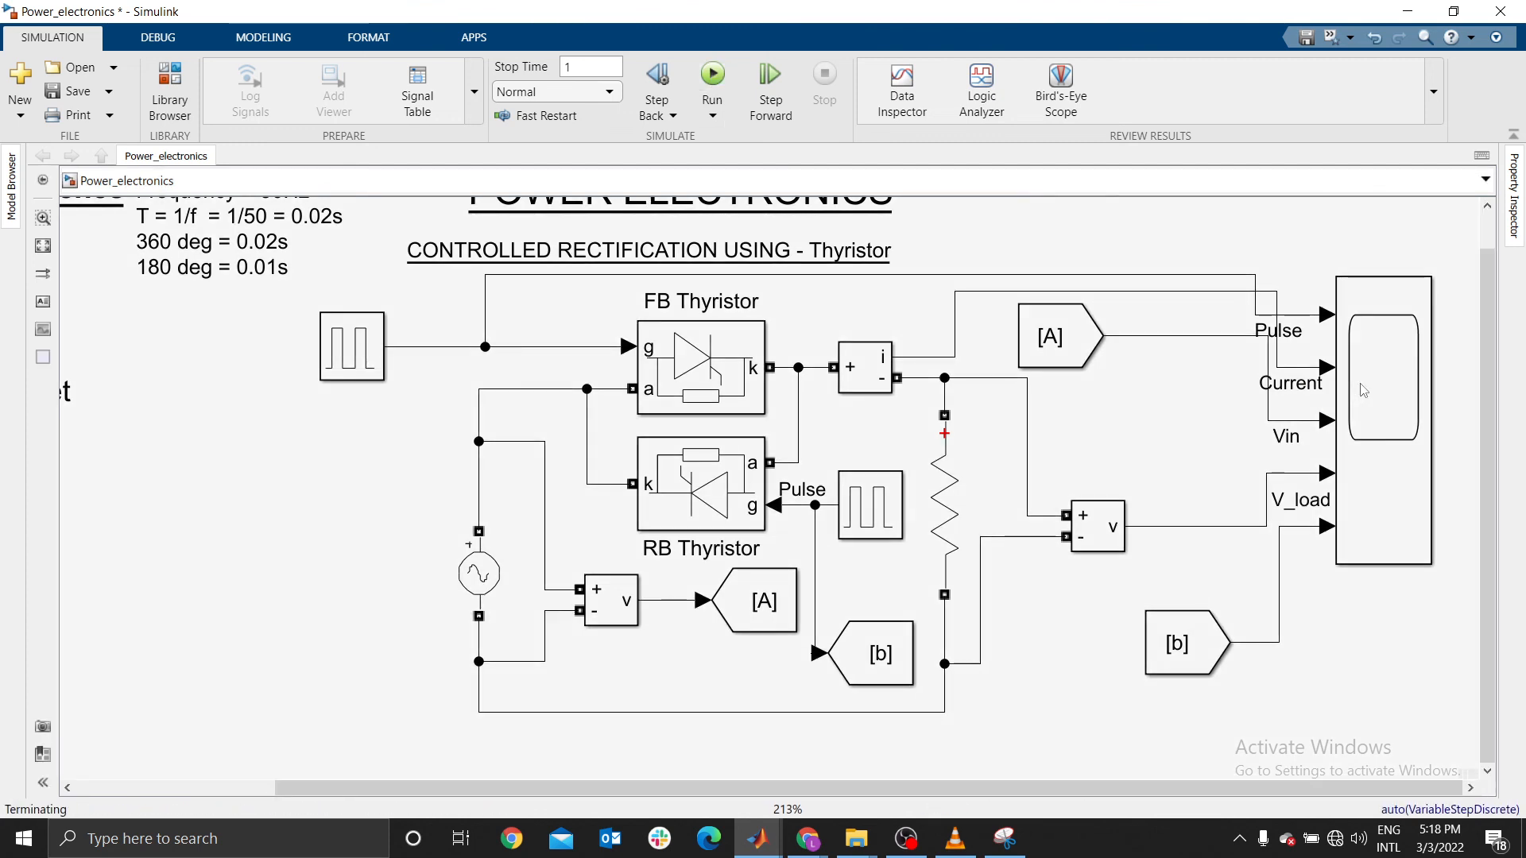
double_click(1364, 390)
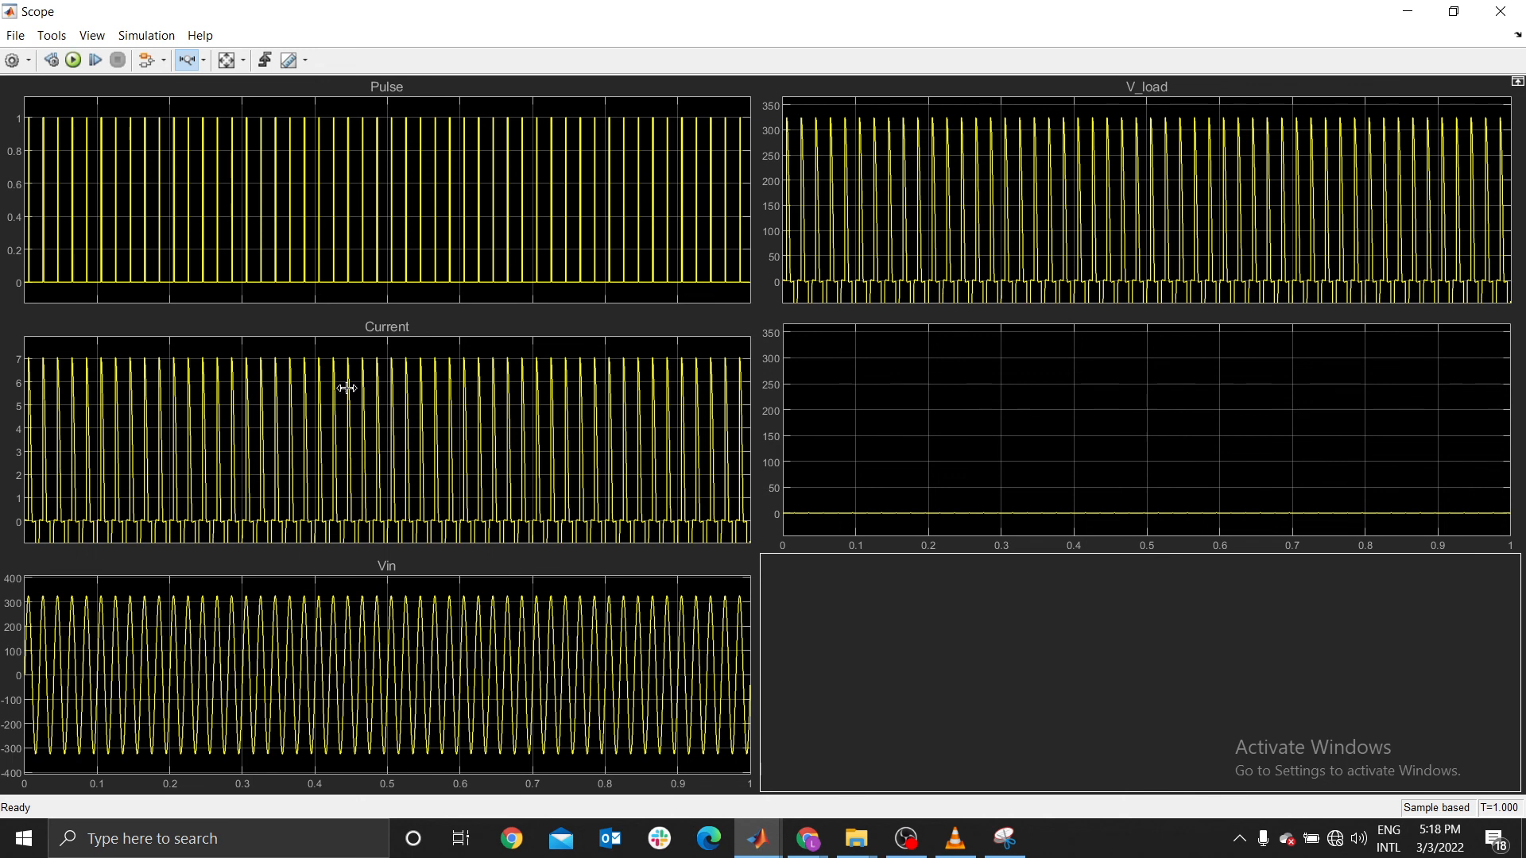
left_click_drag(37, 429, 257, 429)
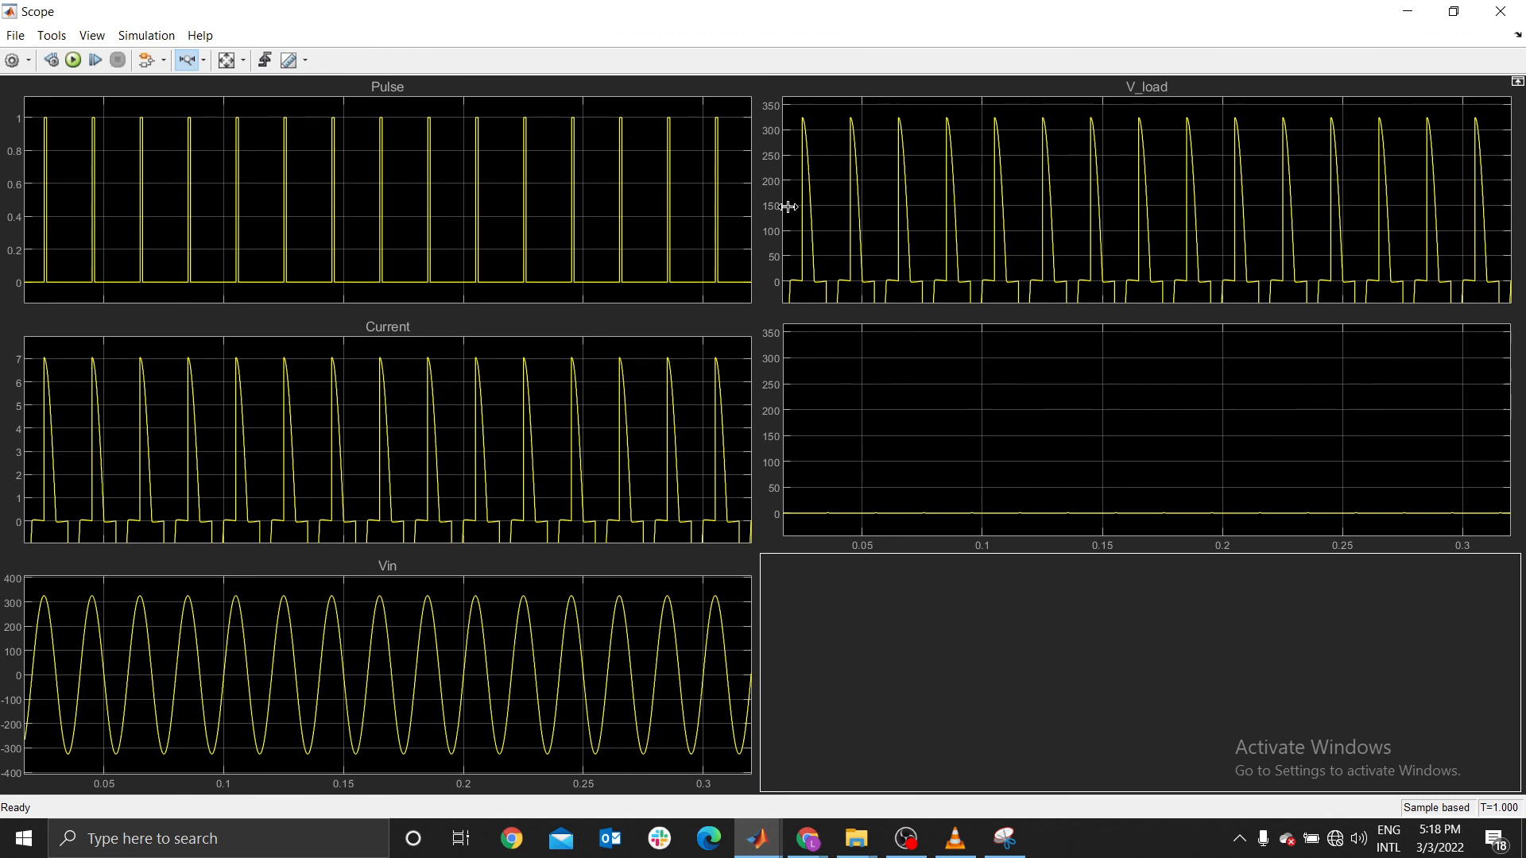
left_click_drag(787, 212, 886, 203)
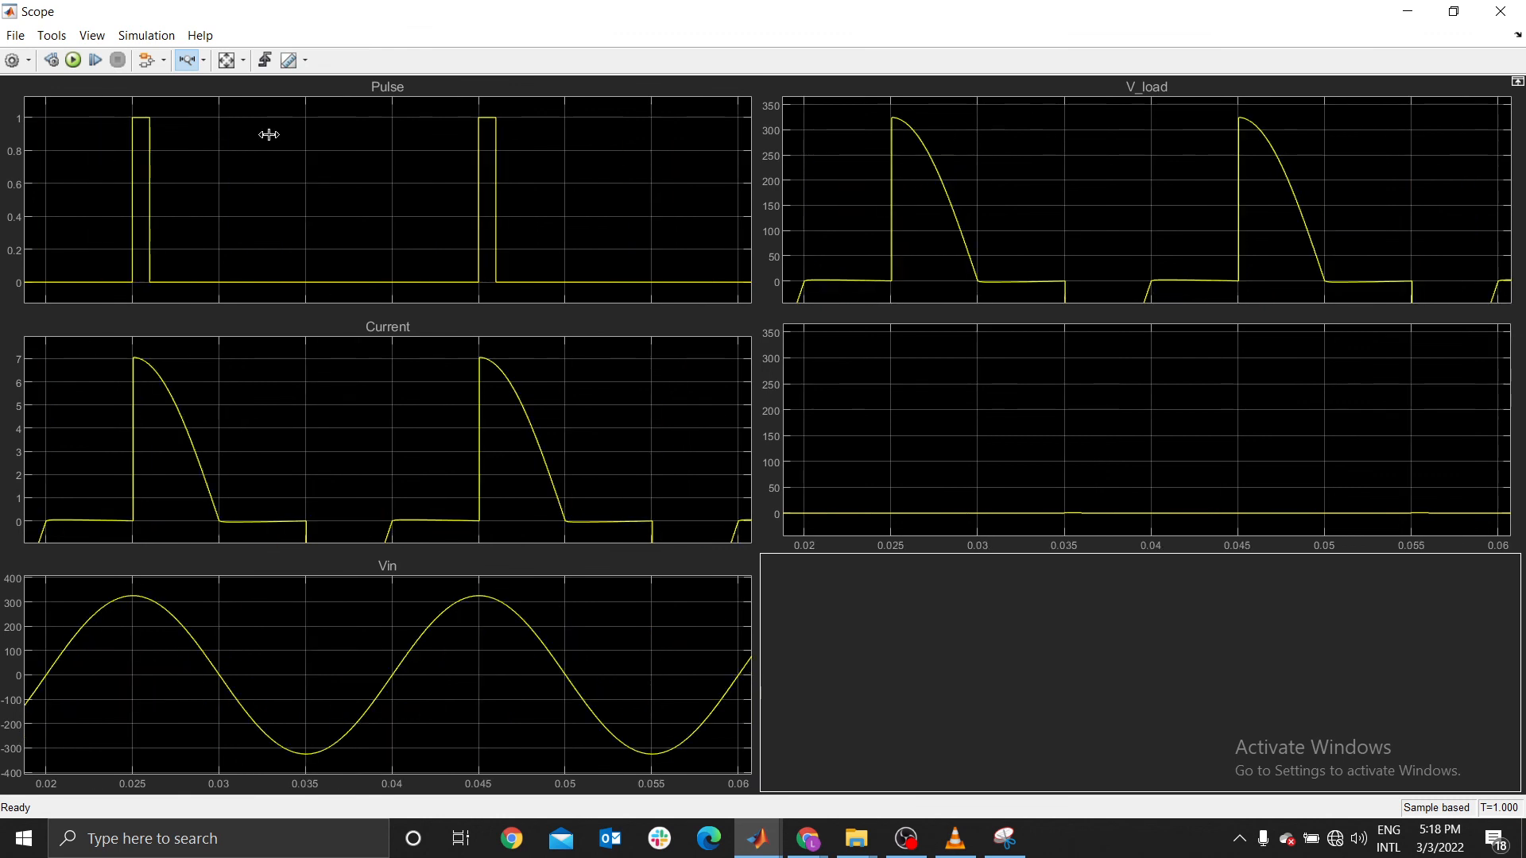
Set the Scope's axes scaling to Auto, compare the rescaled waveforms, and close the Scope
left_click(12, 60)
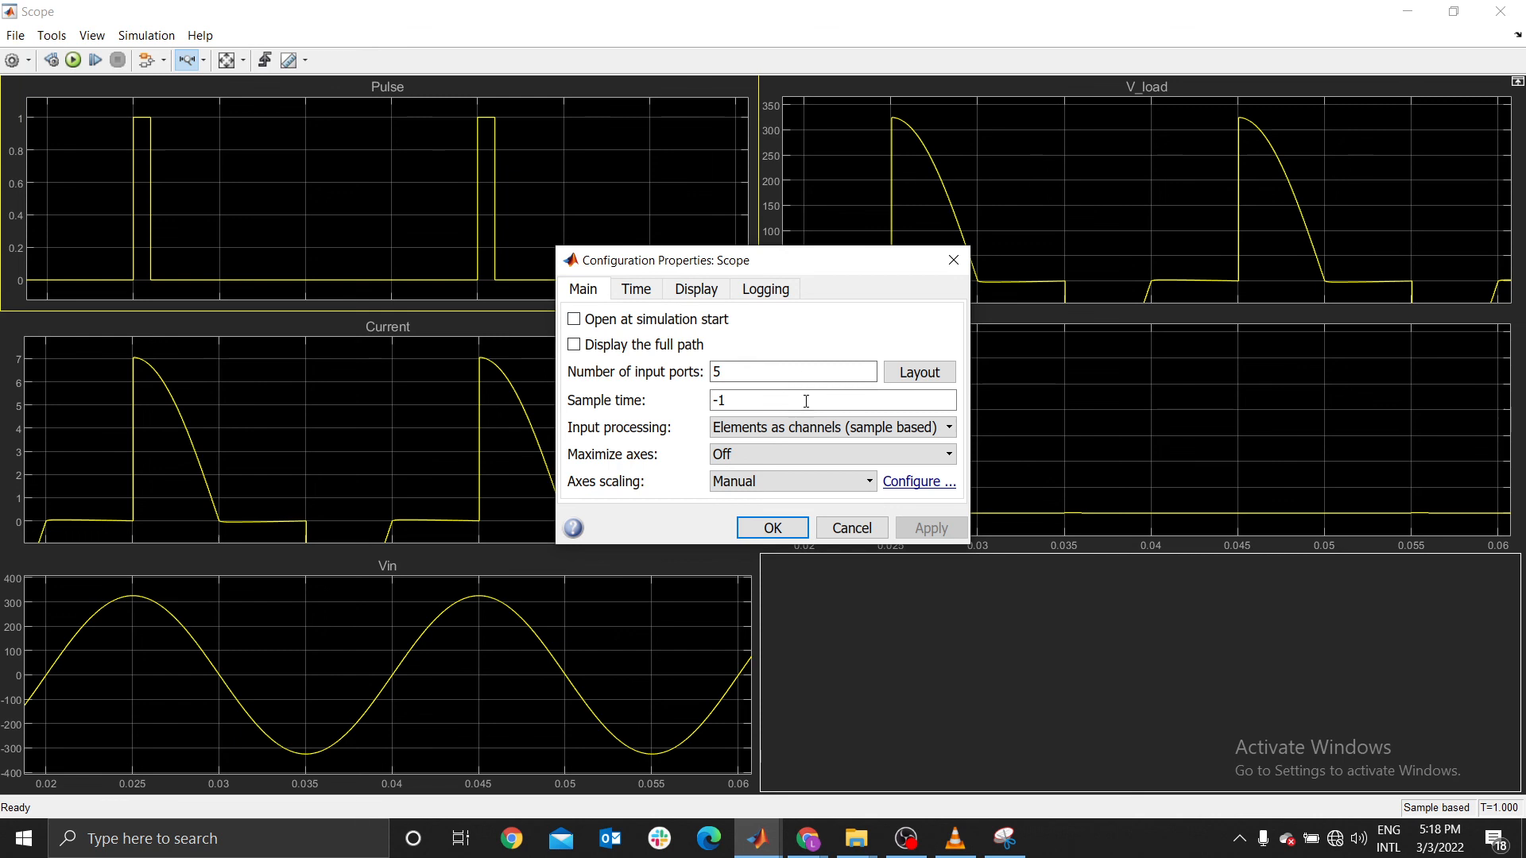
left_click(756, 488)
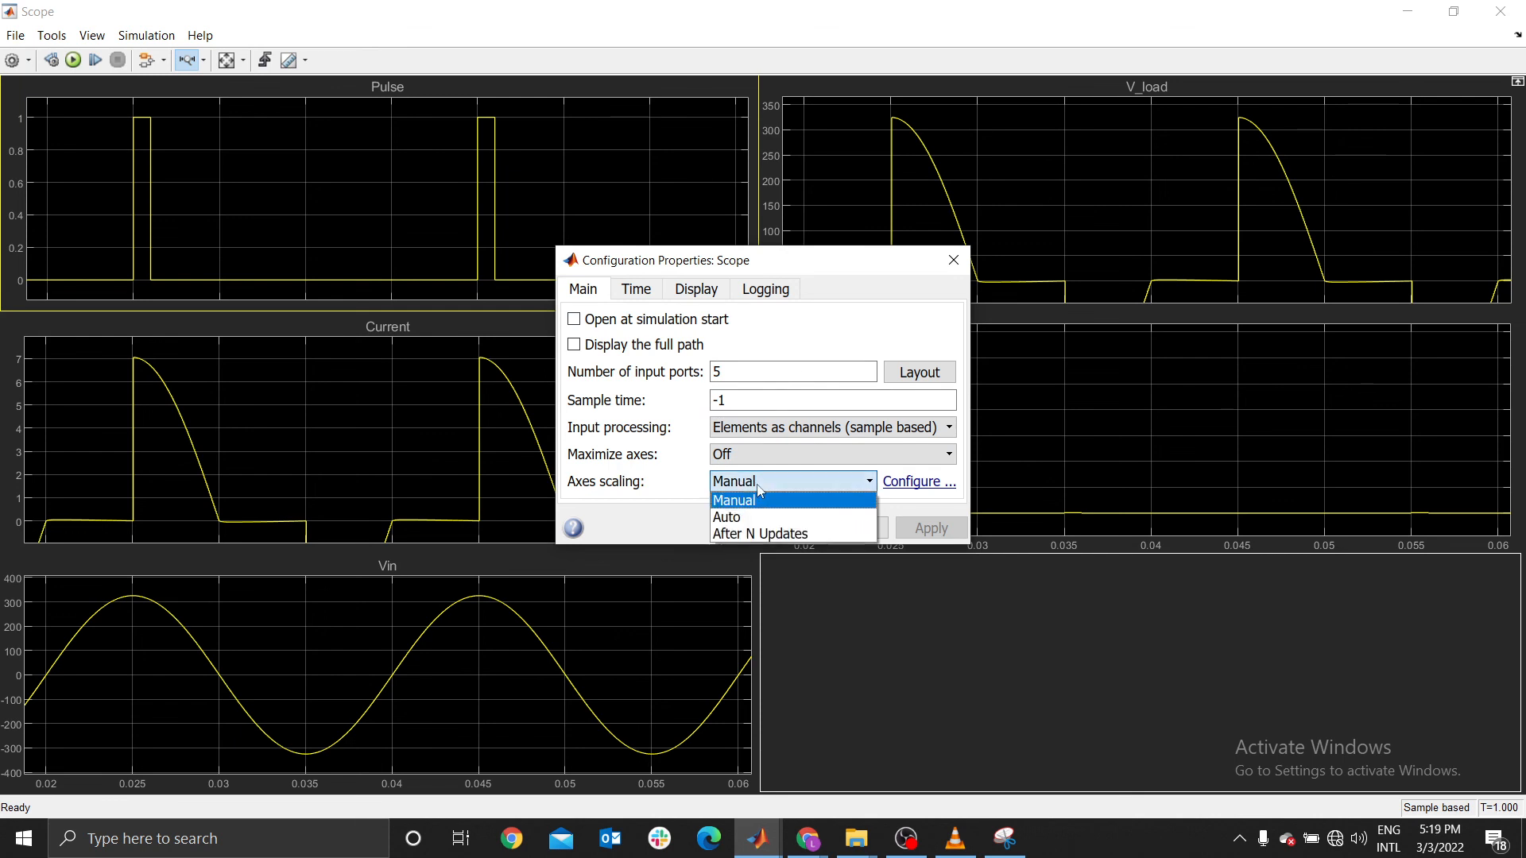
left_click(743, 515)
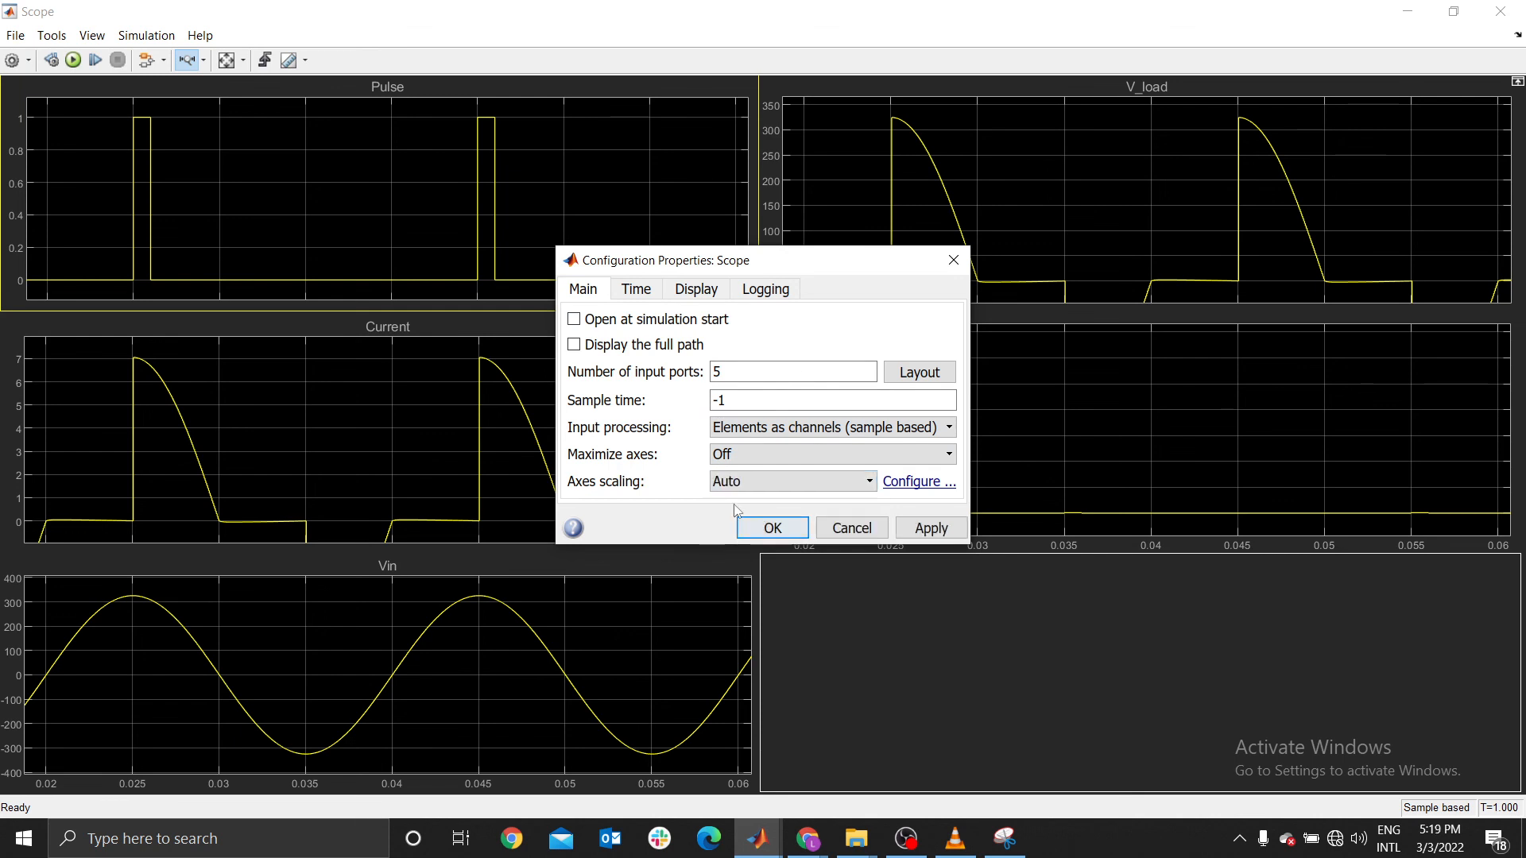
left_click(775, 527)
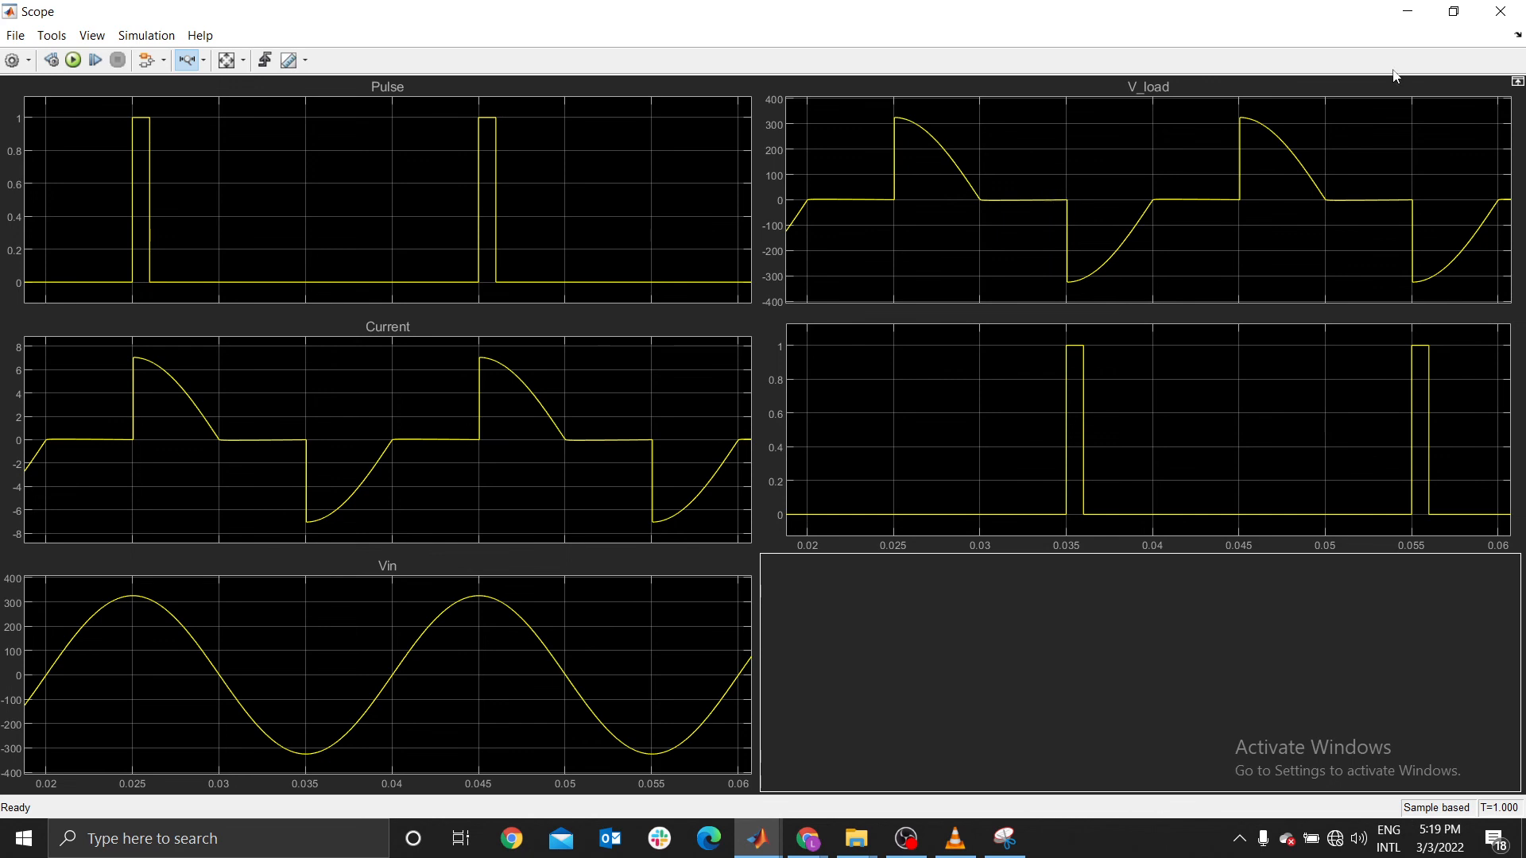
left_click(1500, 11)
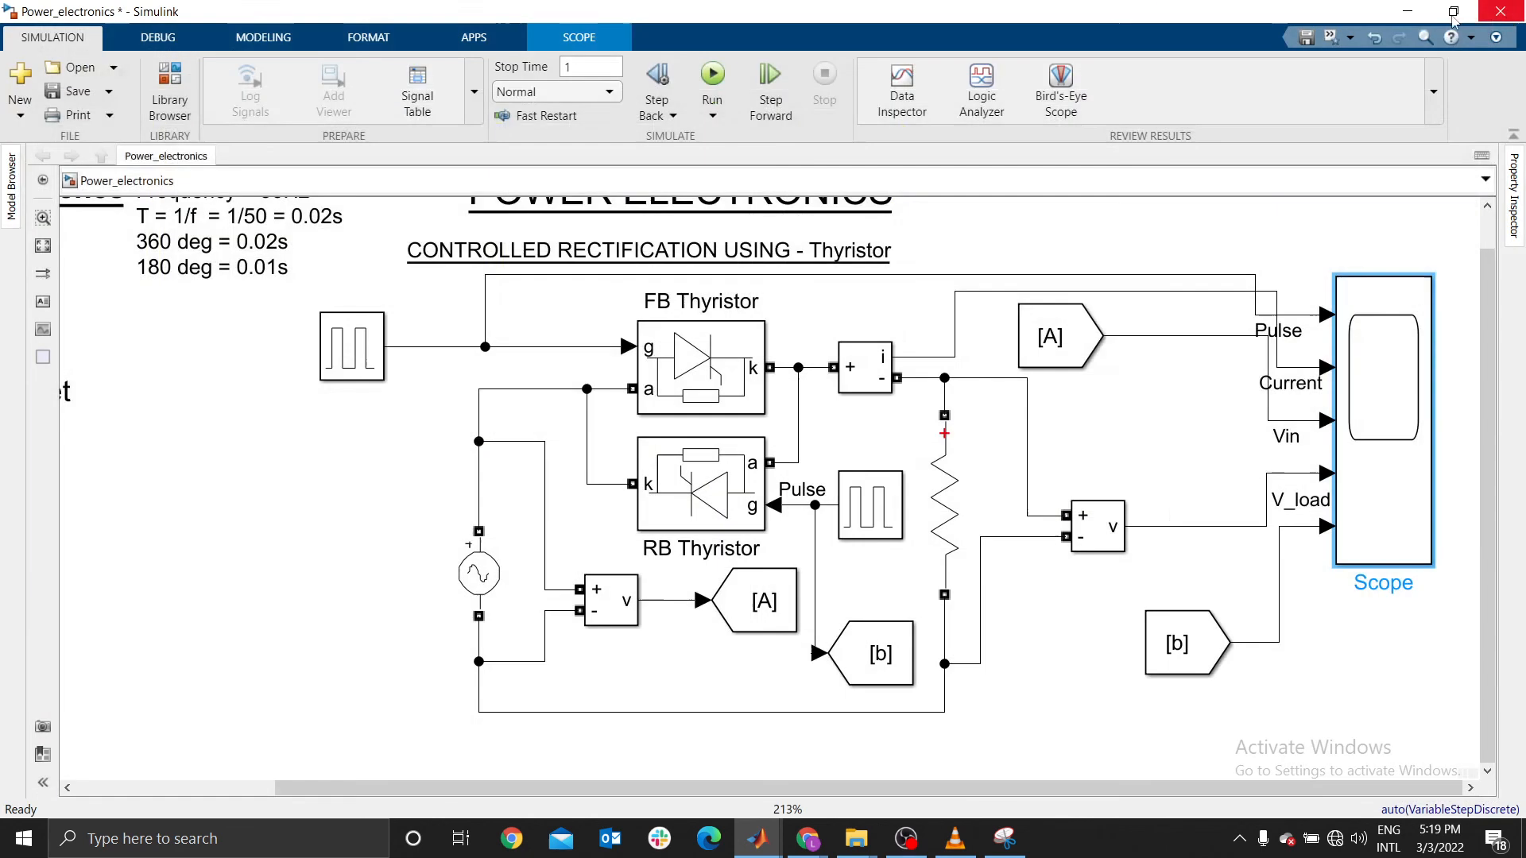
Set the phase delay of the RB Thyristor's Pulse Generator to 0.01+1*(0.02/360) seconds
double_click(888, 520)
scroll(998, 749, "down", 2)
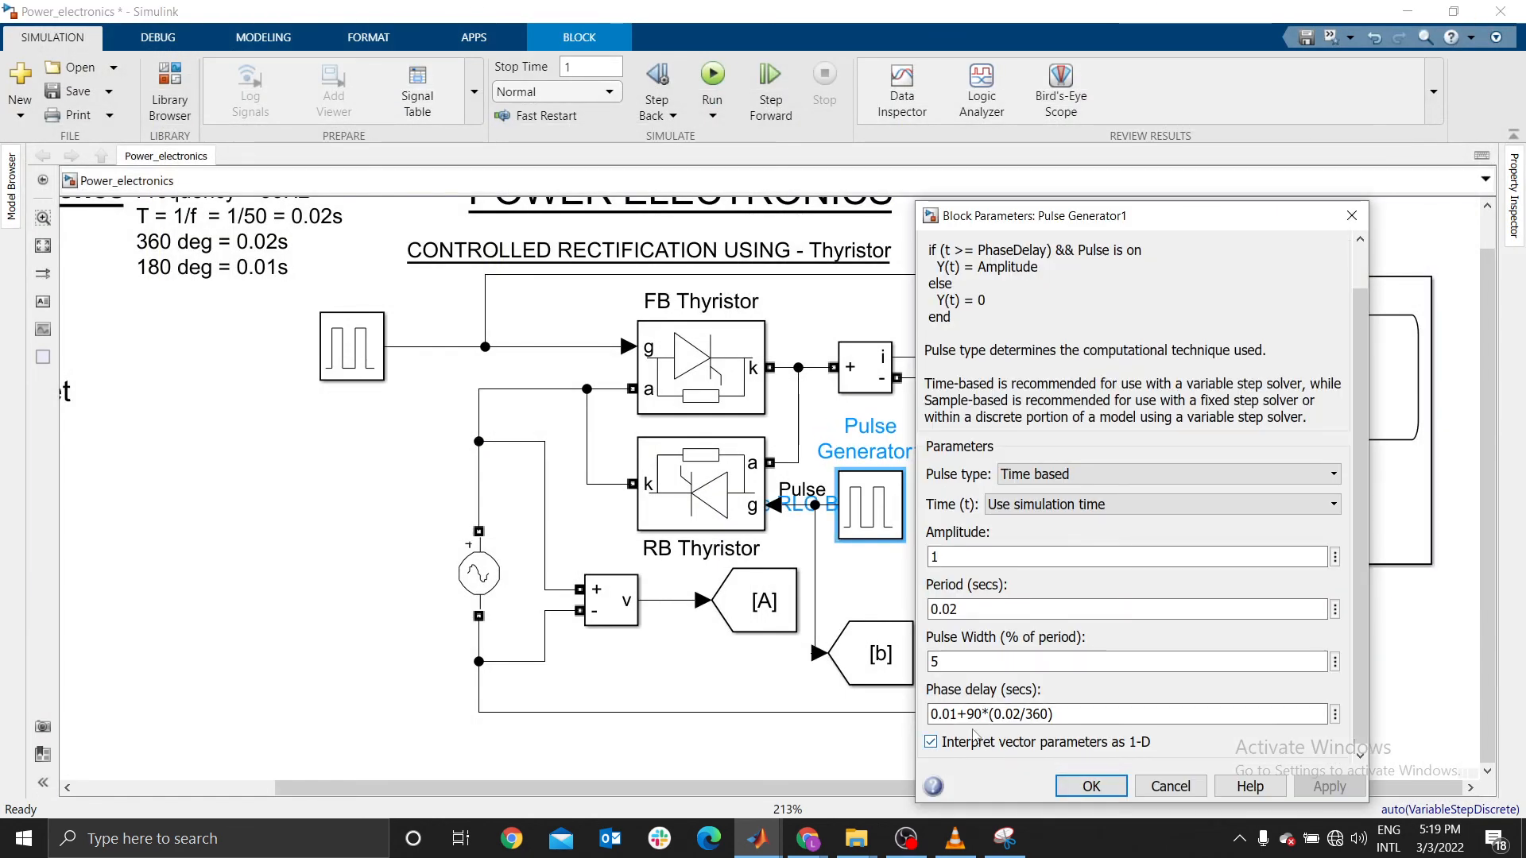
triple_click(984, 711)
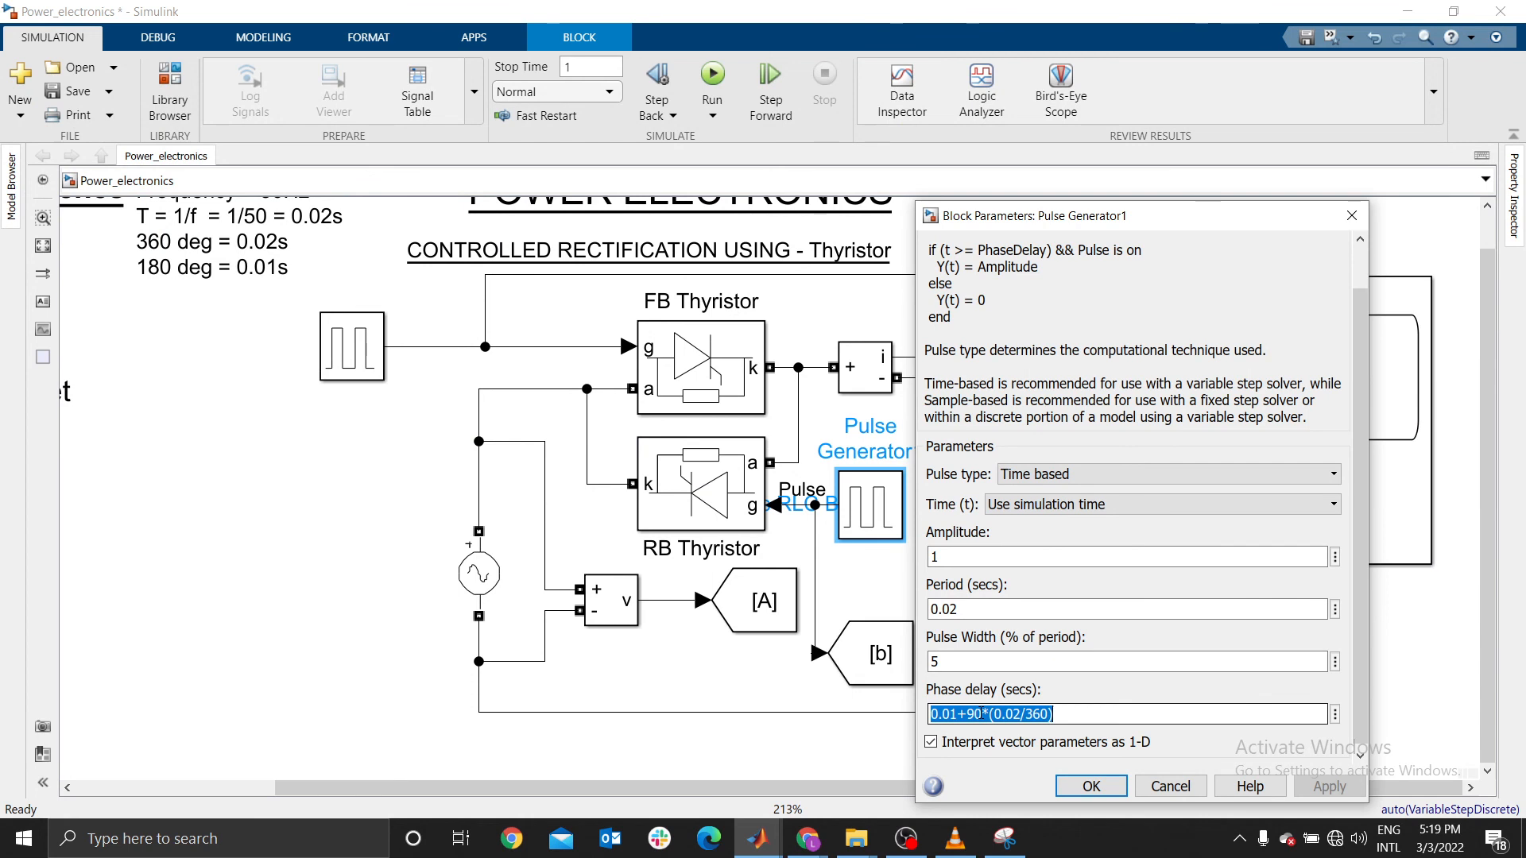
left_click_drag(982, 713, 975, 713)
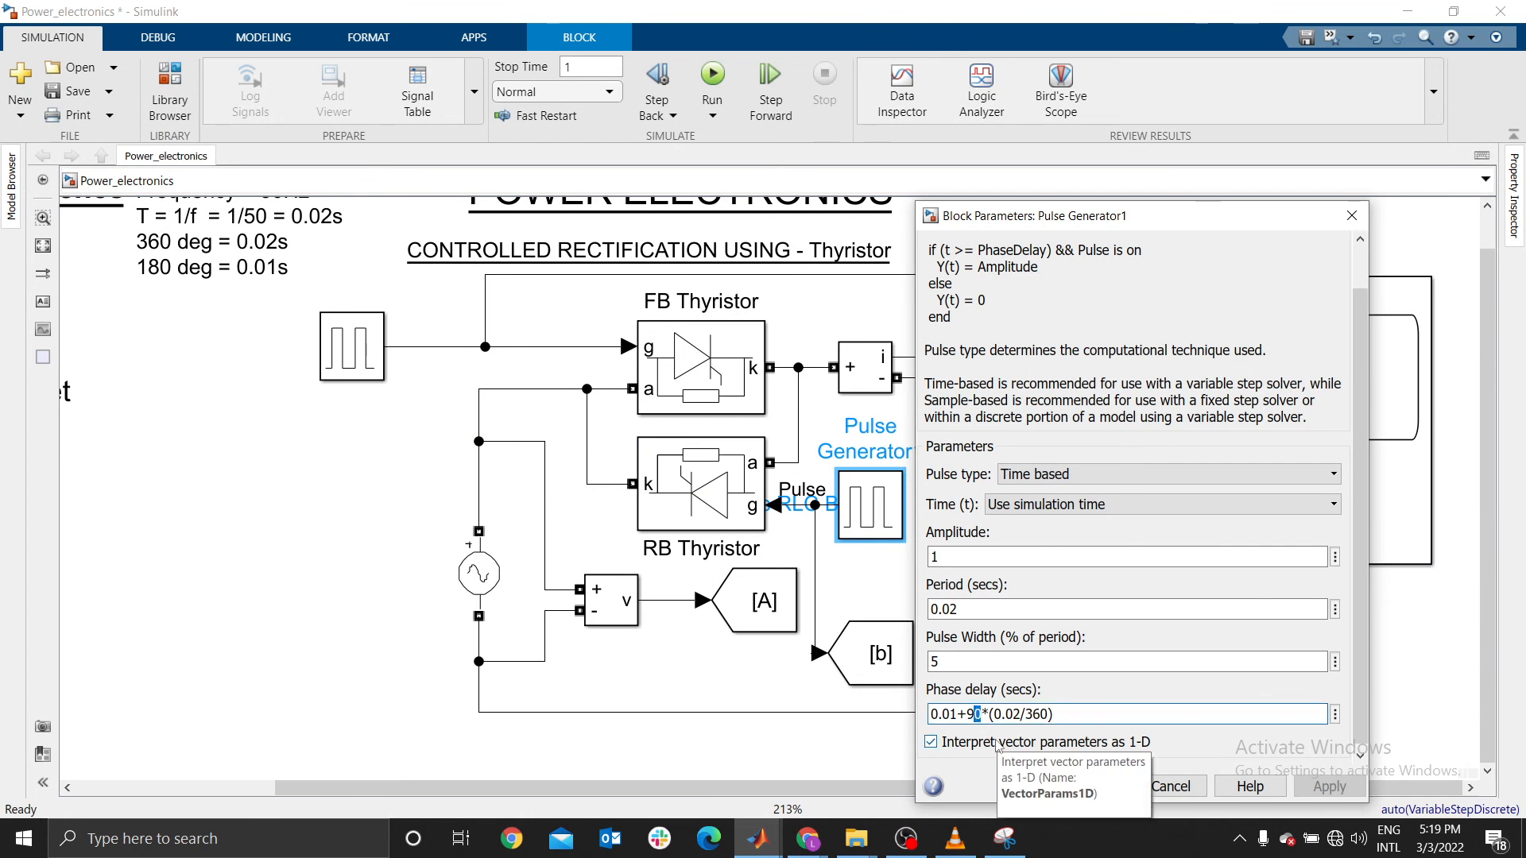
key("BackSpace")
key("BackSpace")
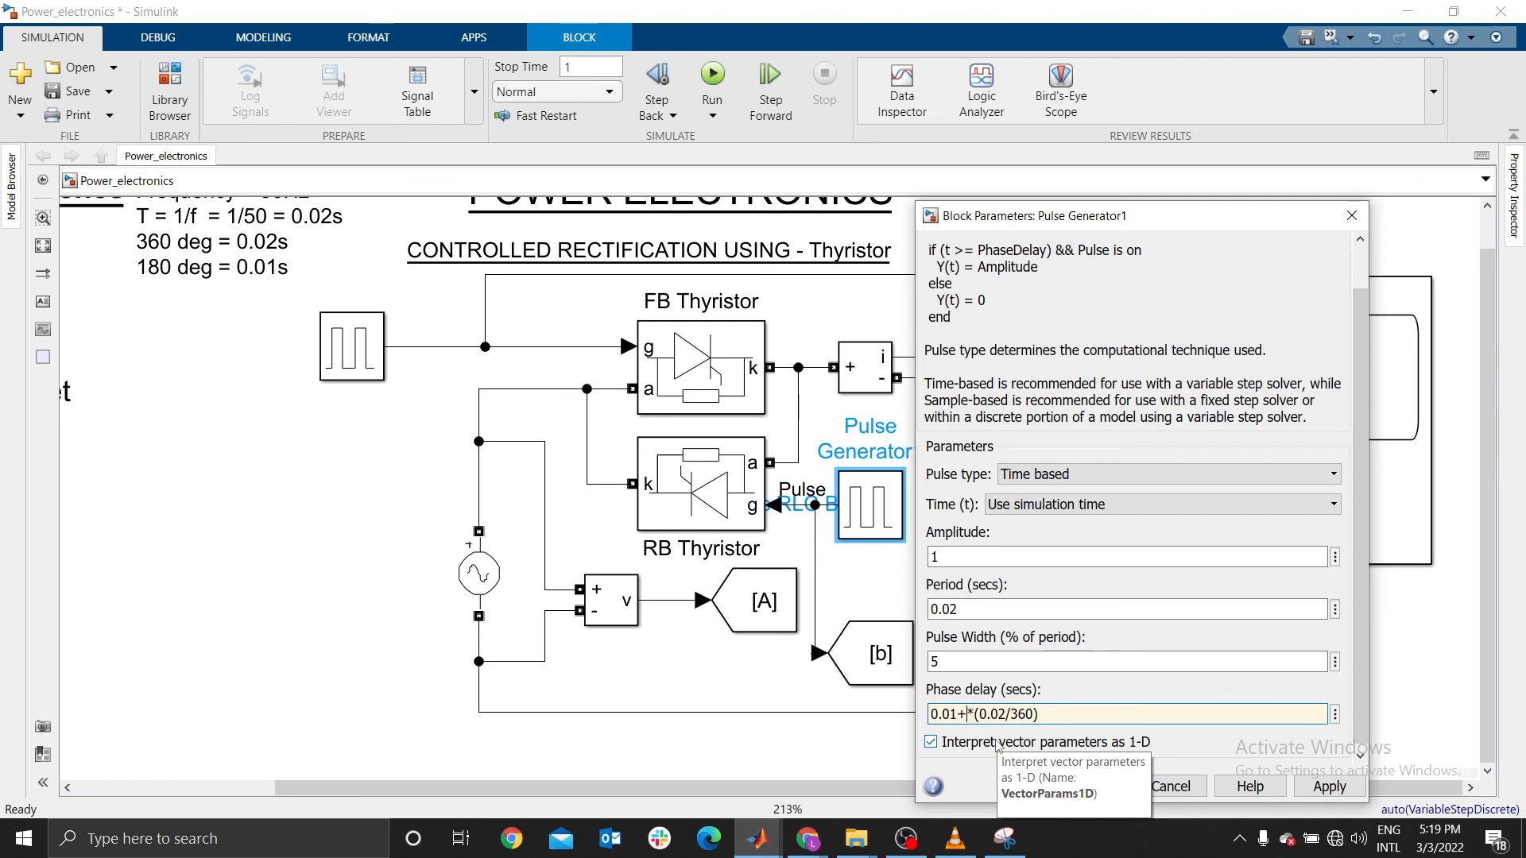
type("1")
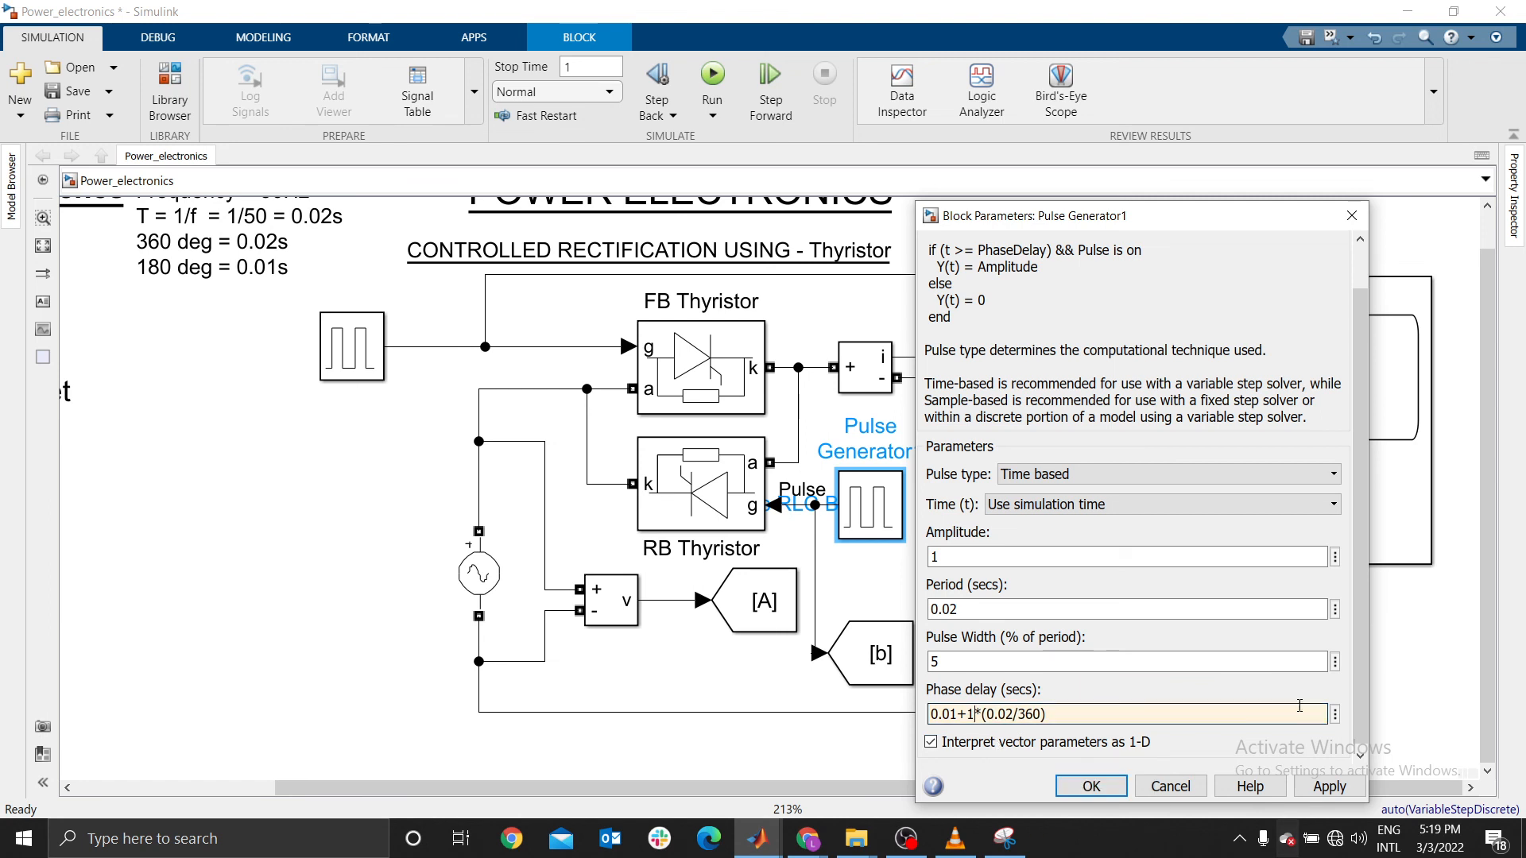
left_click(1100, 786)
Rerun the simulation, inspect the Scope waveforms from about 0.02 to 0.18 s, and close the Scope
left_click(711, 75)
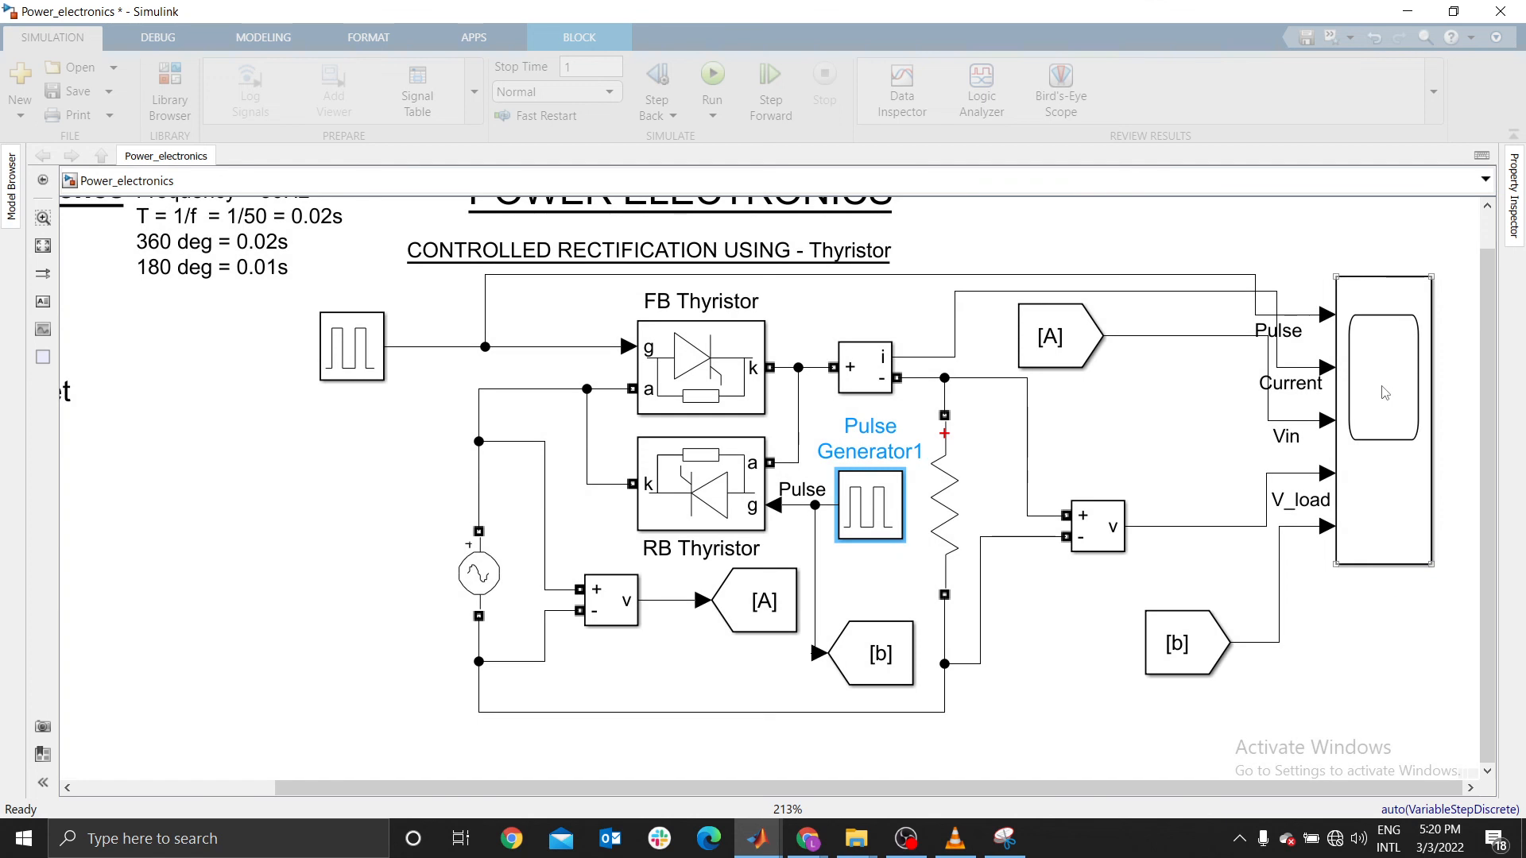
left_click(1384, 393)
double_click(1384, 393)
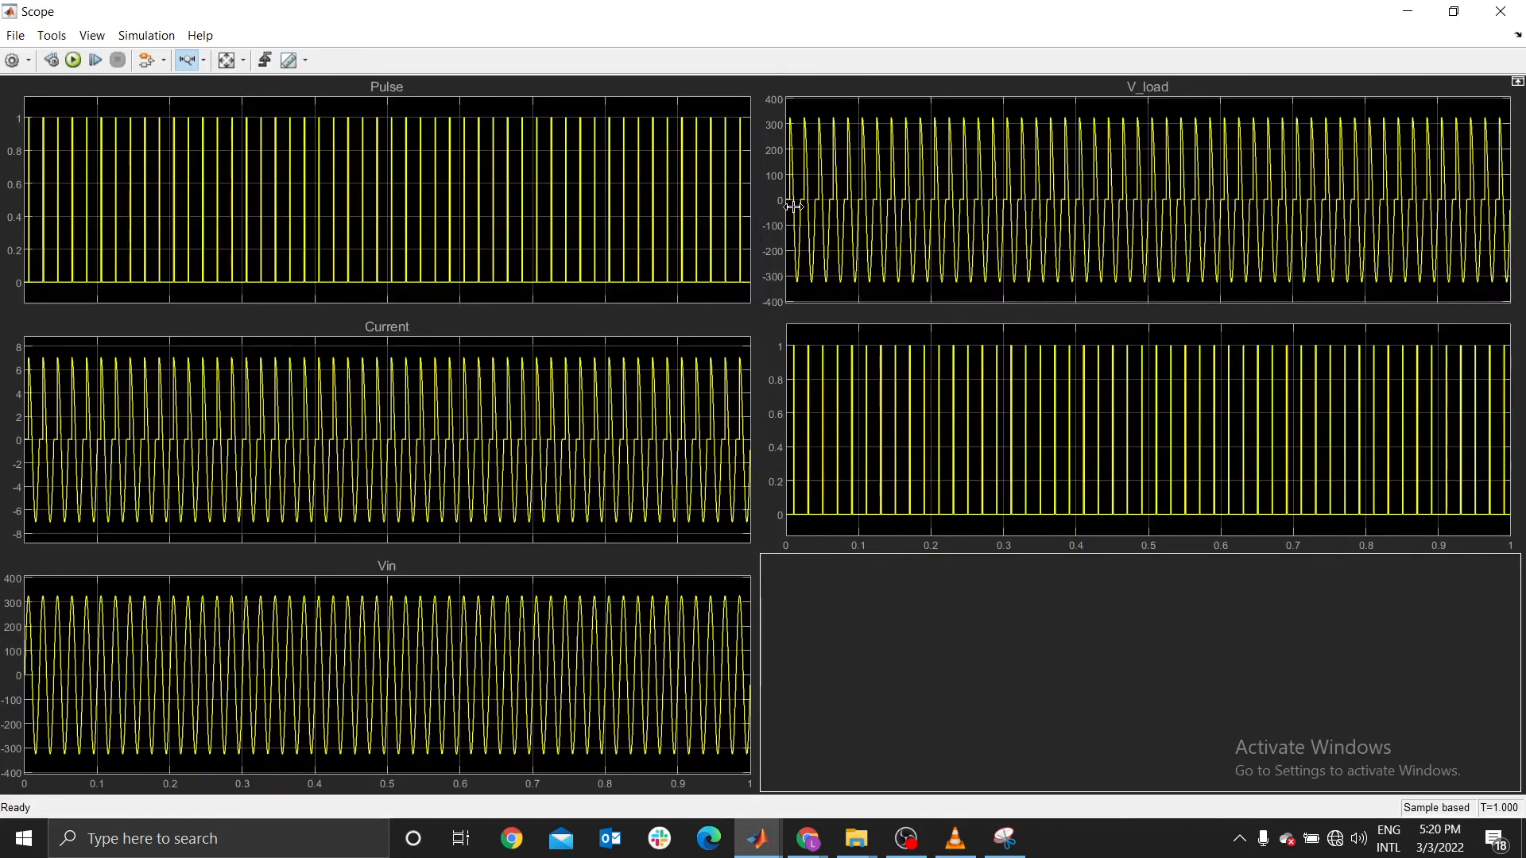
left_click_drag(797, 209, 916, 208)
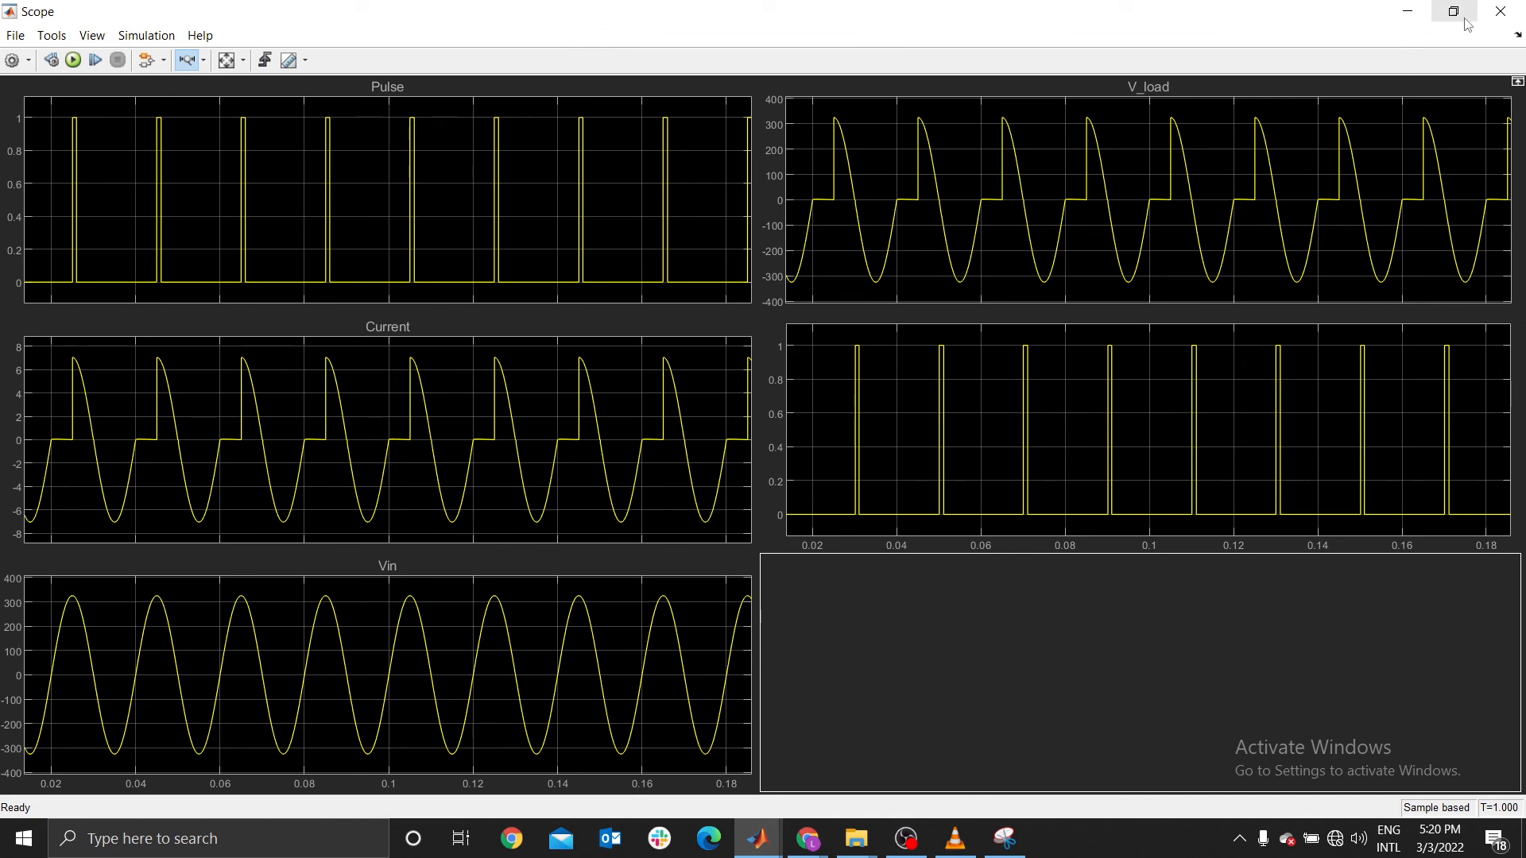
left_click(1500, 11)
Change the phase delay of the RB Thyristor's Pulse Generator back to 0.01+90*(0.02/360) seconds and apply it
left_click(868, 523)
double_click(868, 523)
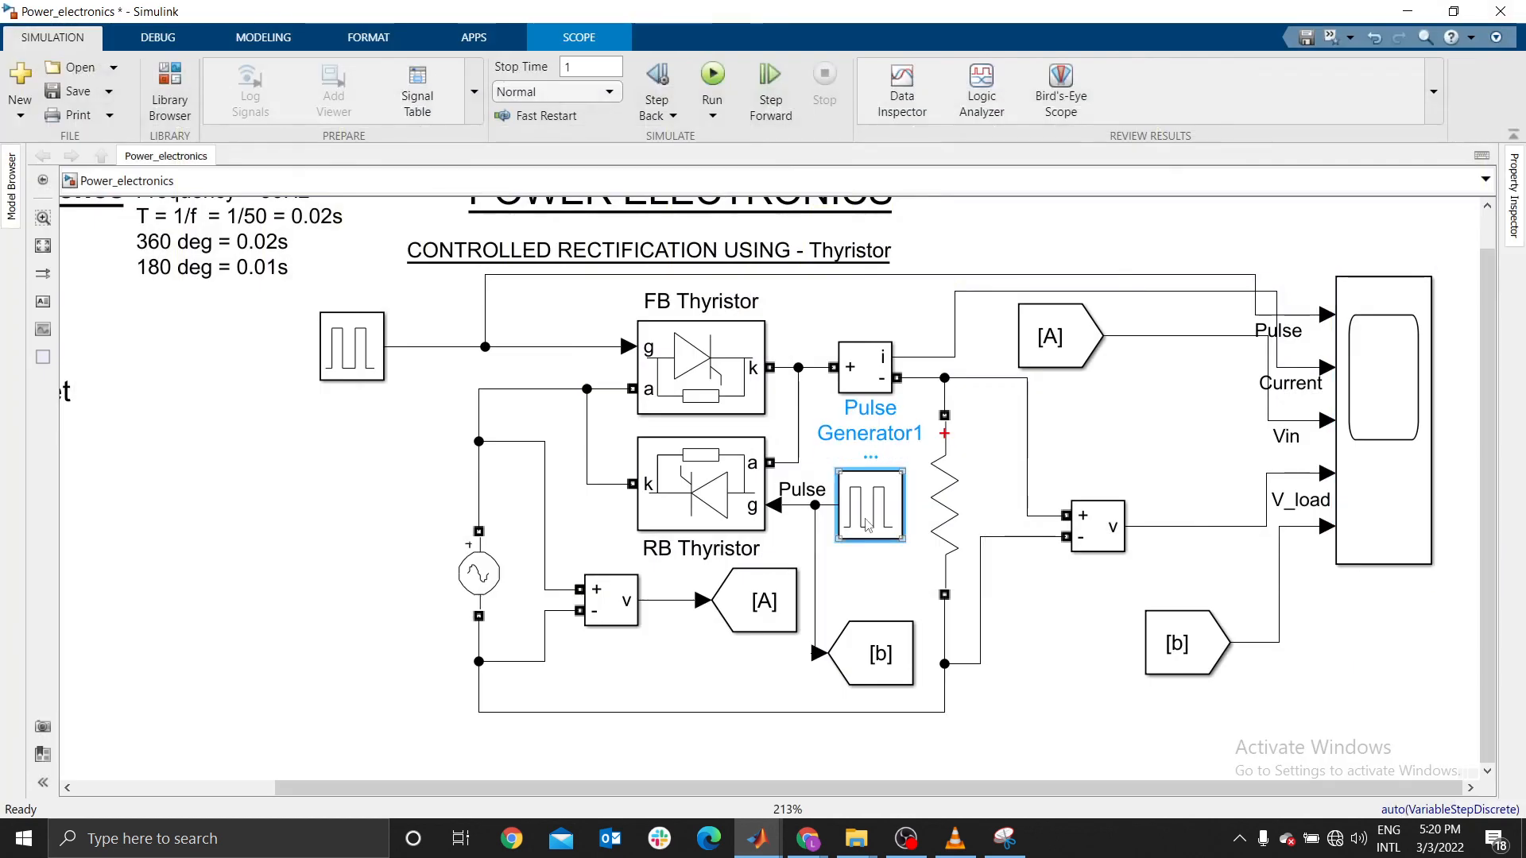
scroll(1006, 753, "down", 2)
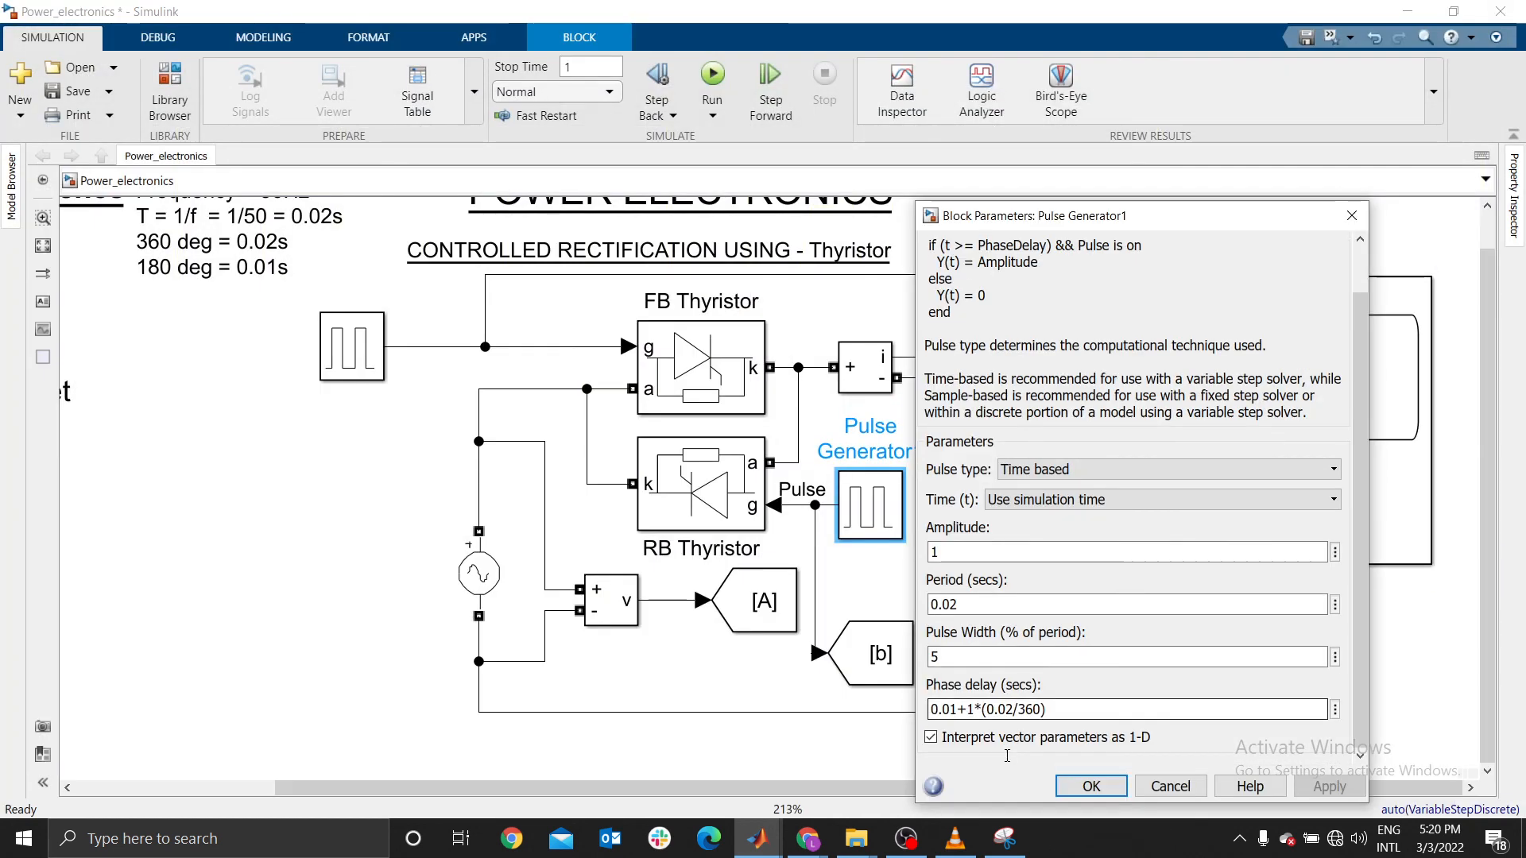
left_click(973, 712)
left_click(972, 713)
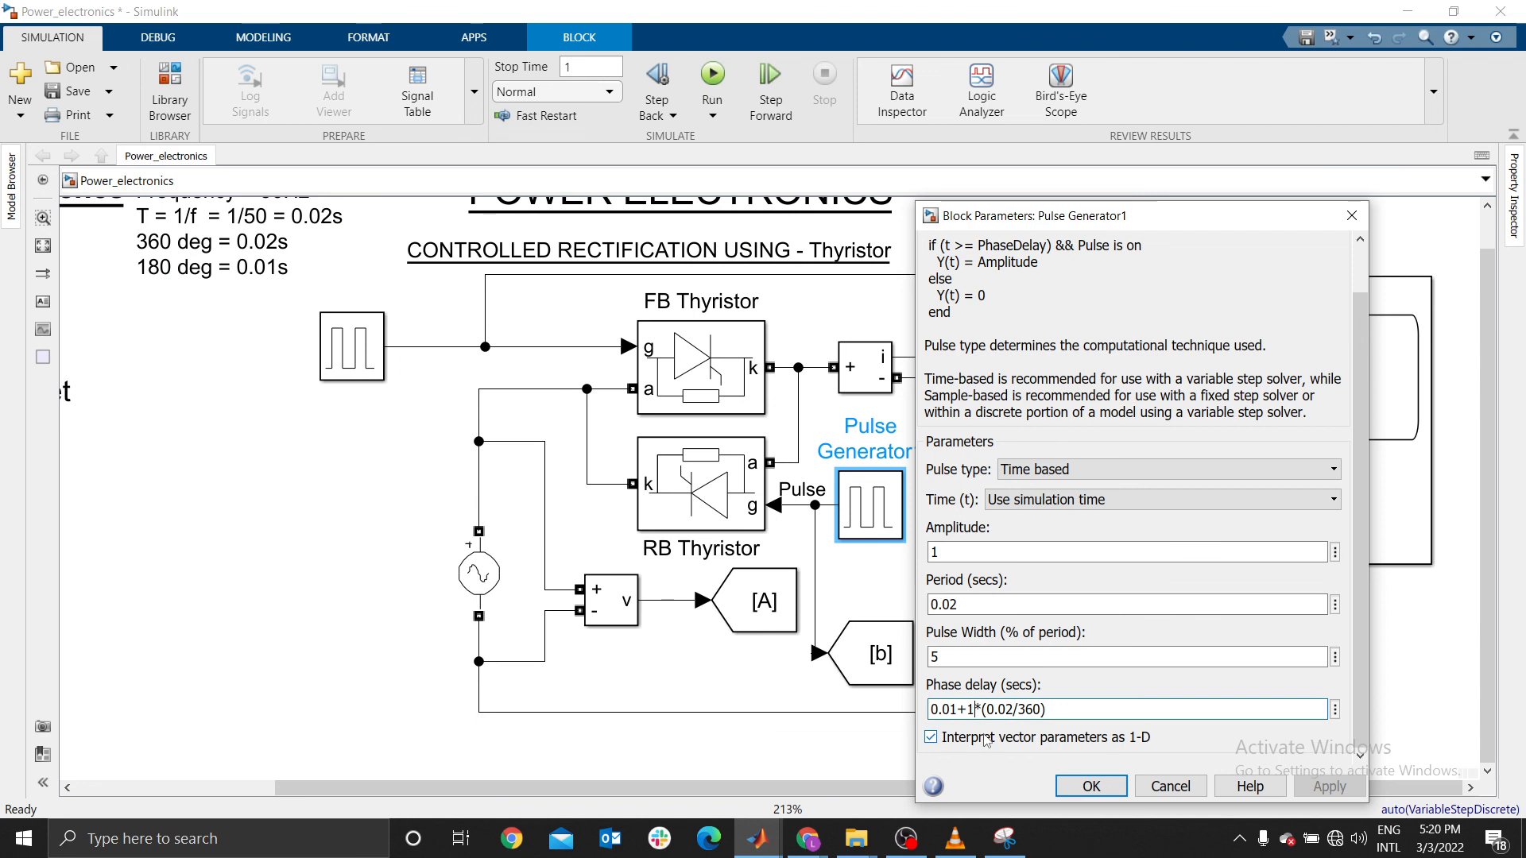
key("BackSpace")
type("90")
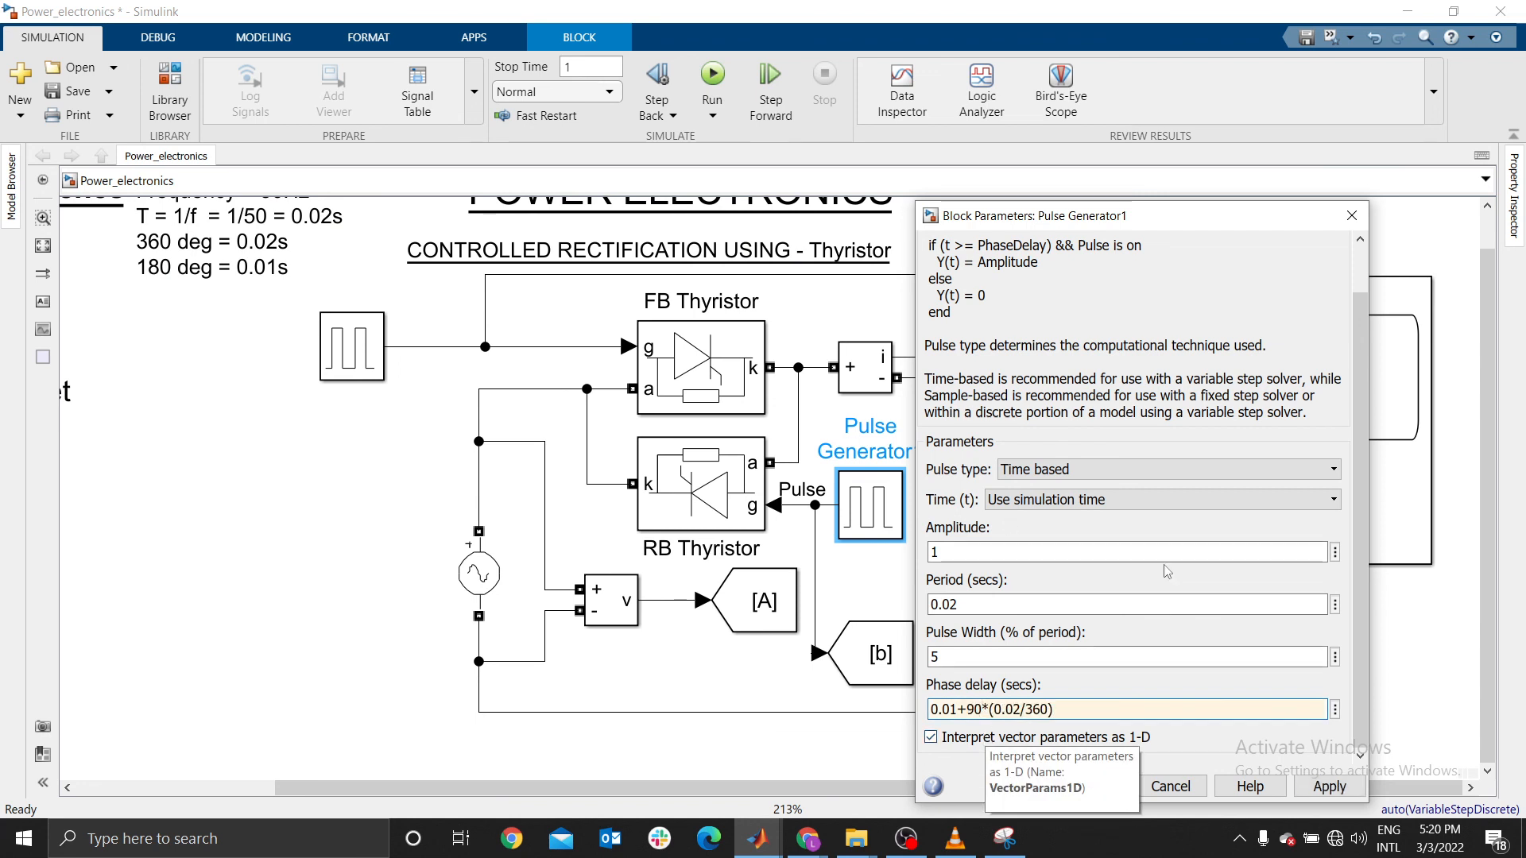
left_click(1325, 788)
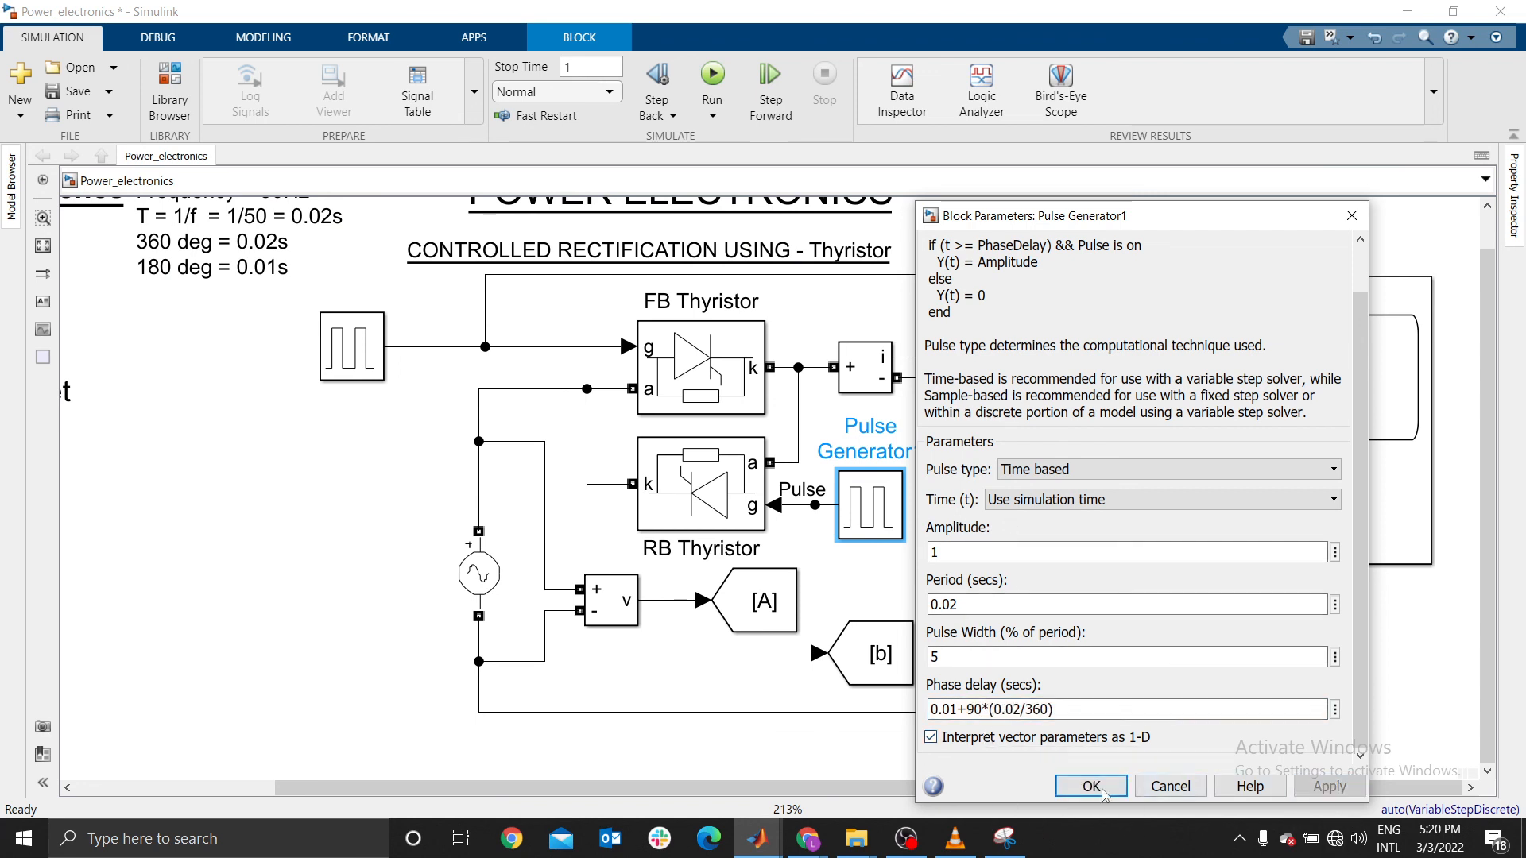
left_click(1074, 786)
Run the simulation again, examine the Scope waveforms over about three cycles from 0.03 to 0.09 s, and close the Scope
left_click(709, 95)
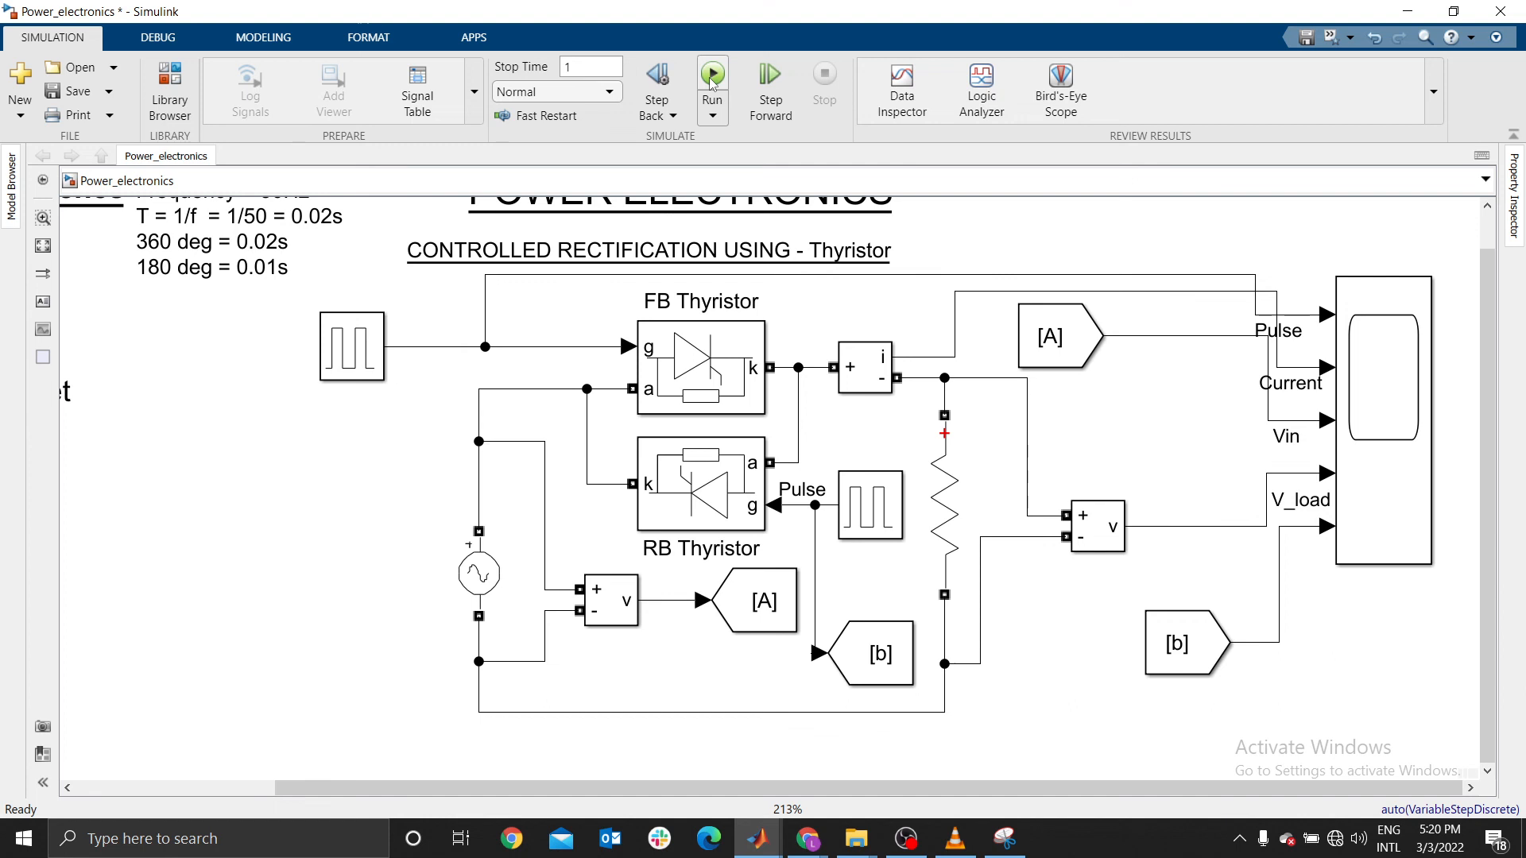
double_click(1381, 391)
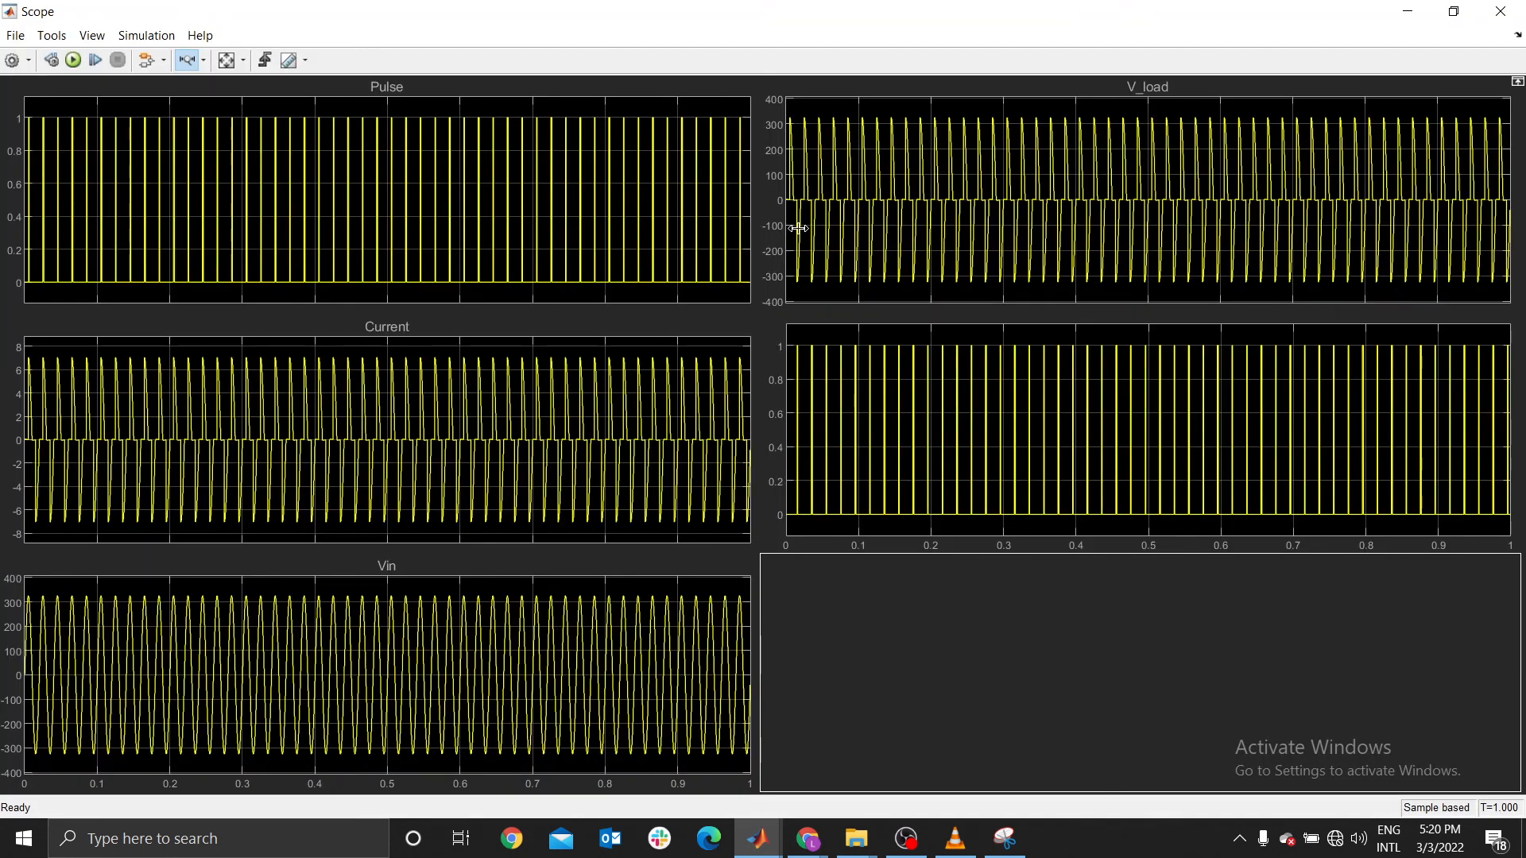
left_click_drag(798, 229, 954, 230)
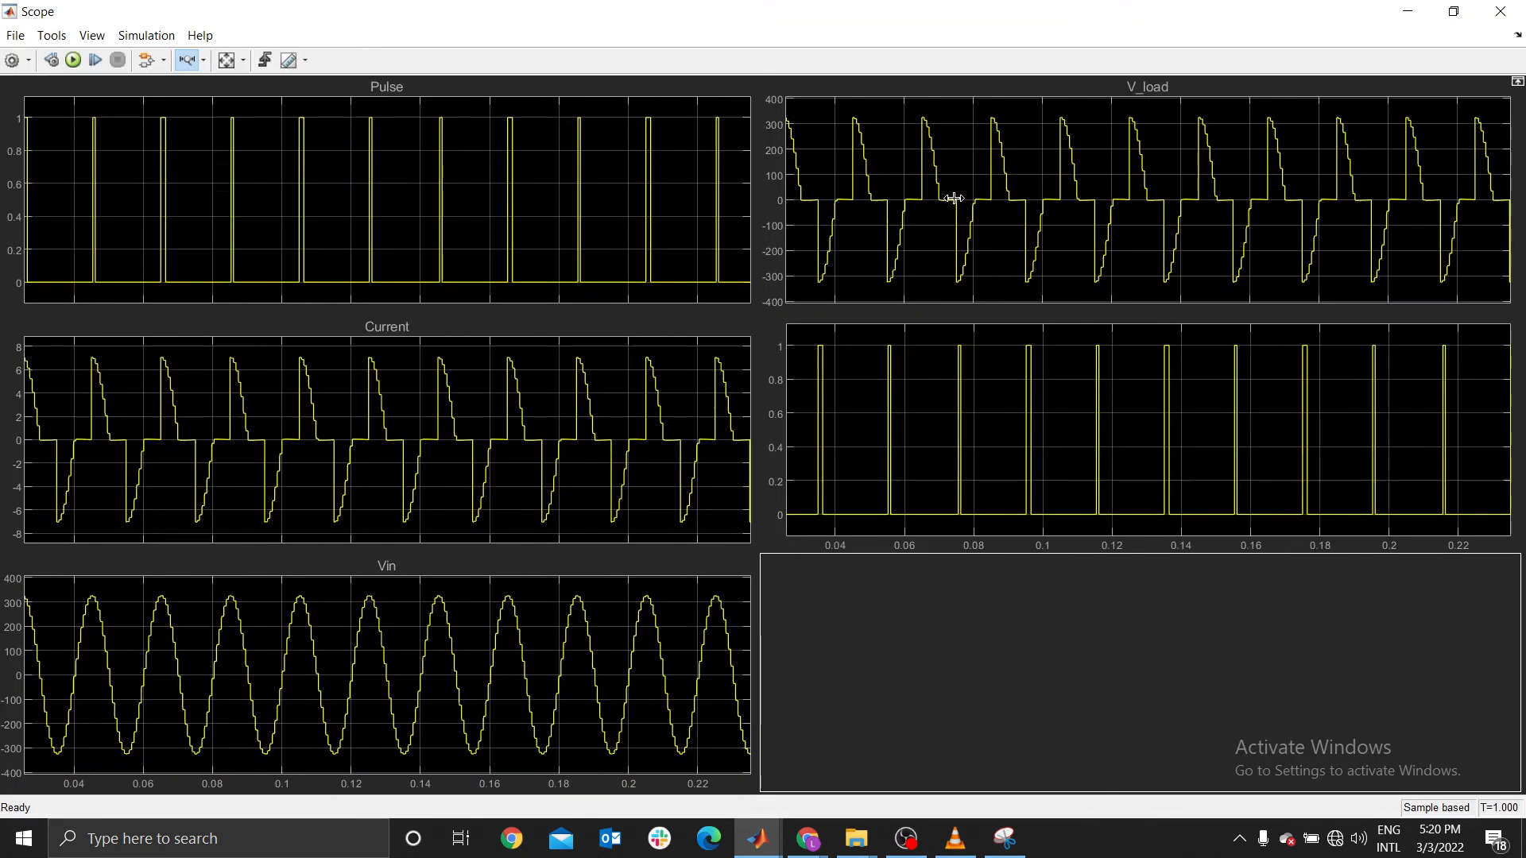
left_click_drag(799, 231, 1011, 234)
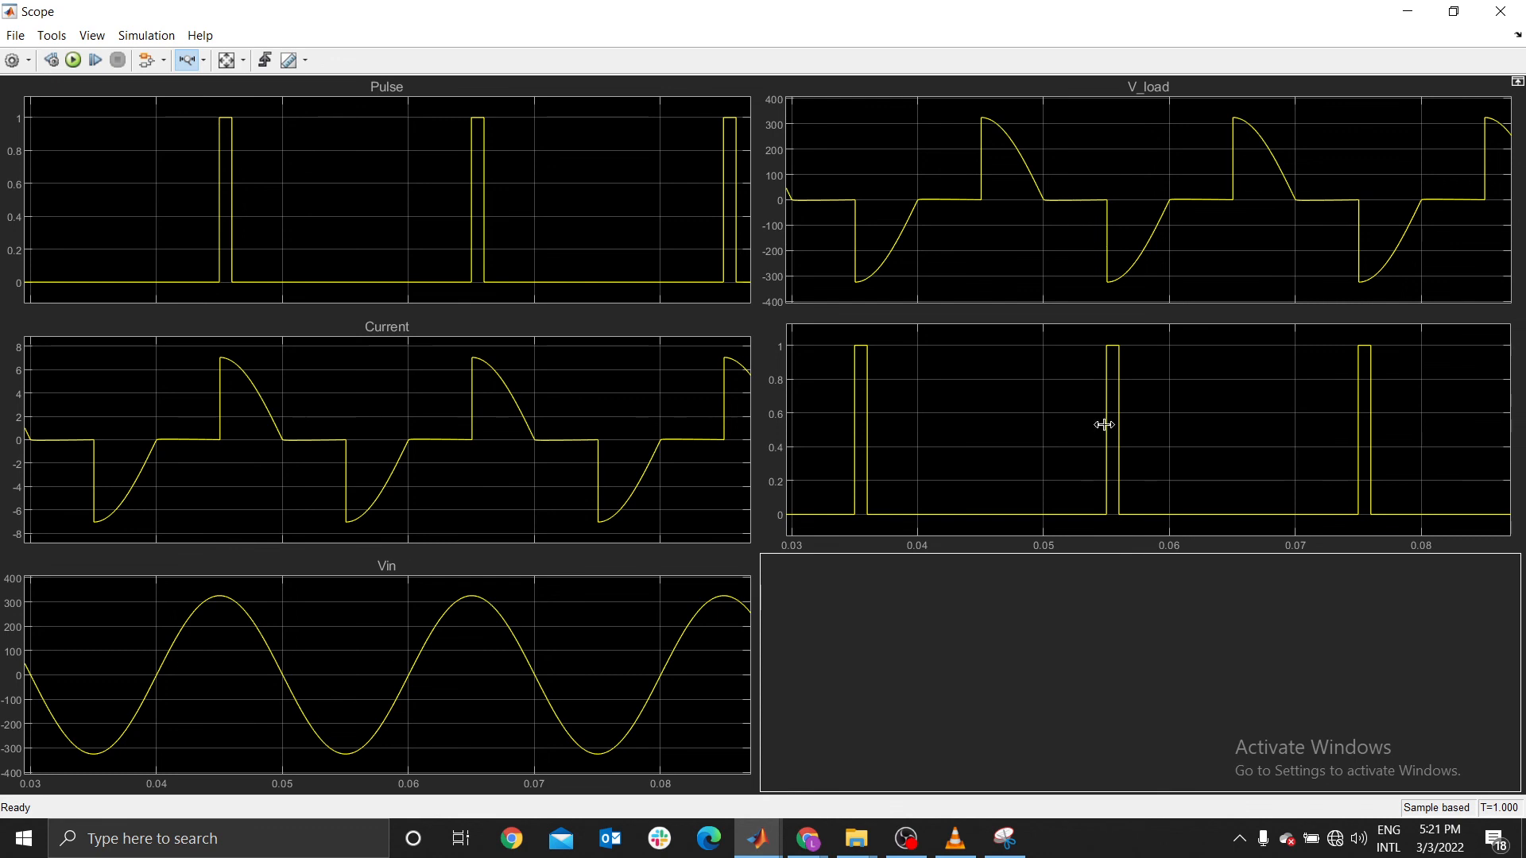
left_click(1500, 11)
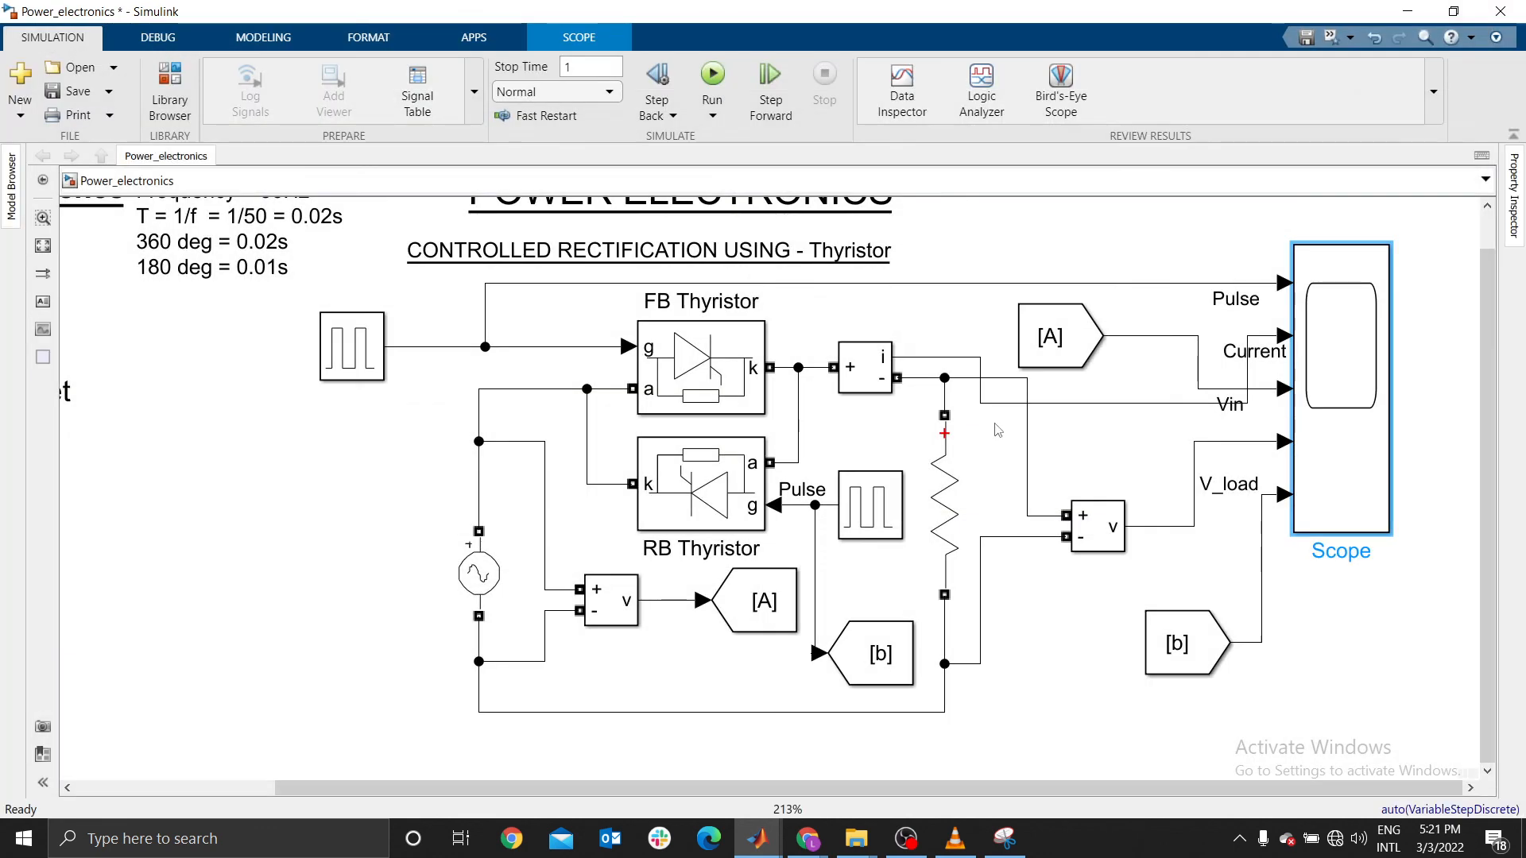
left_click(305, 526)
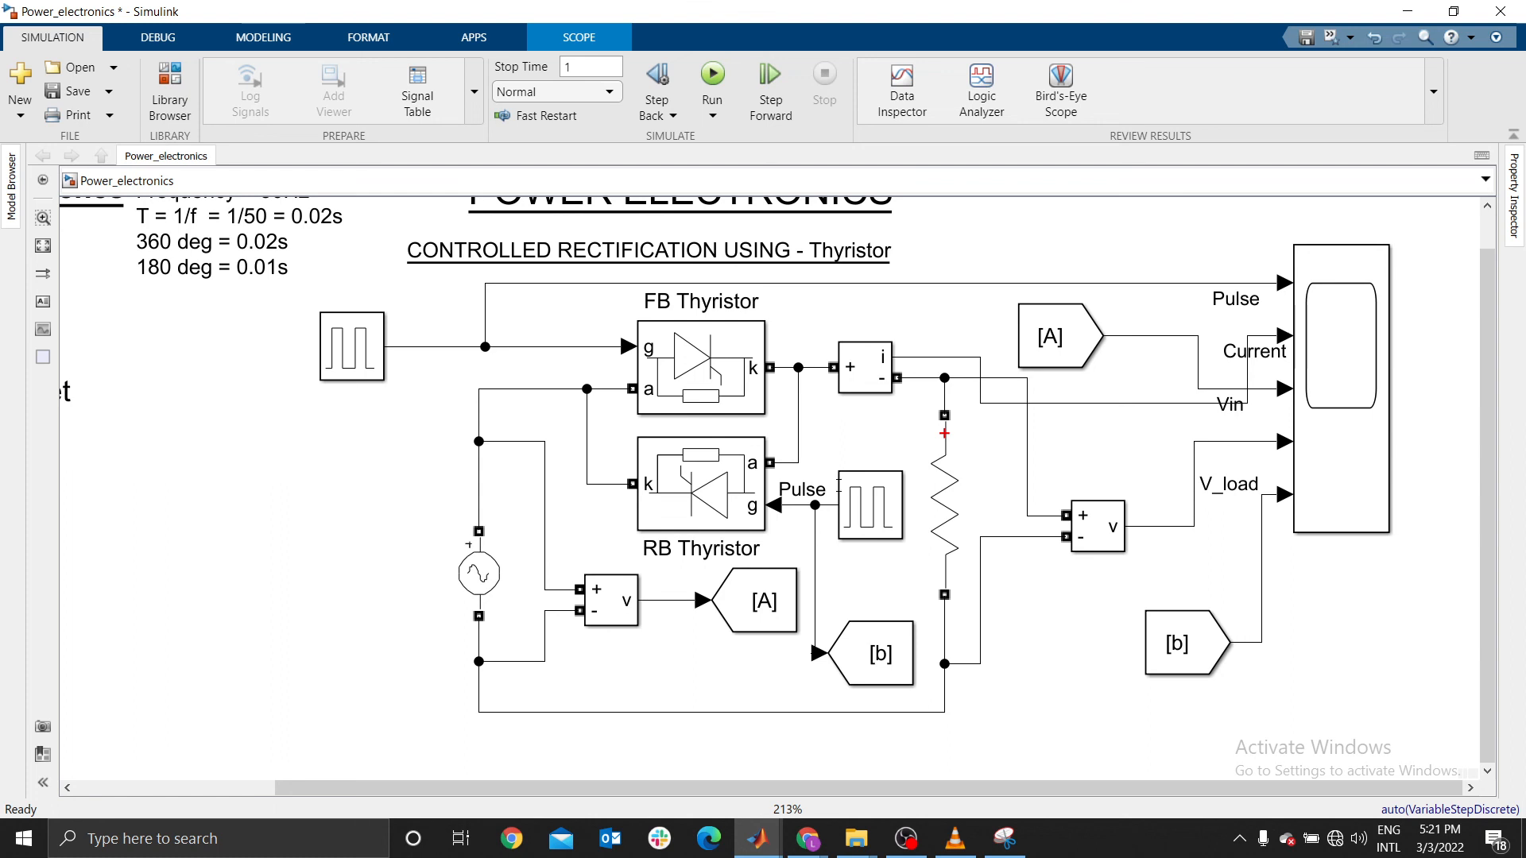
left_click(1188, 630)
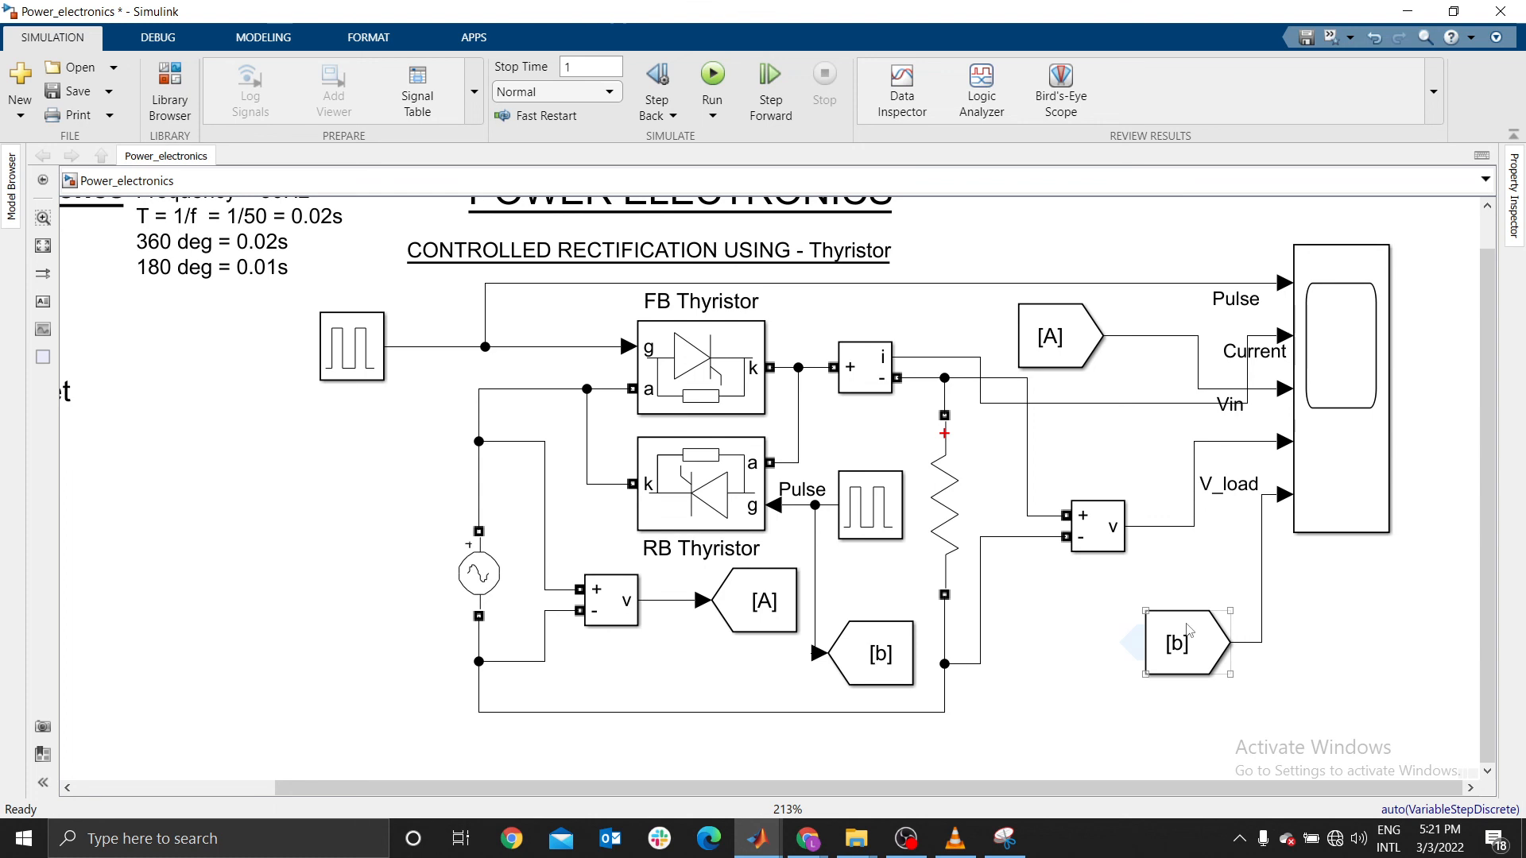
left_click(1021, 661)
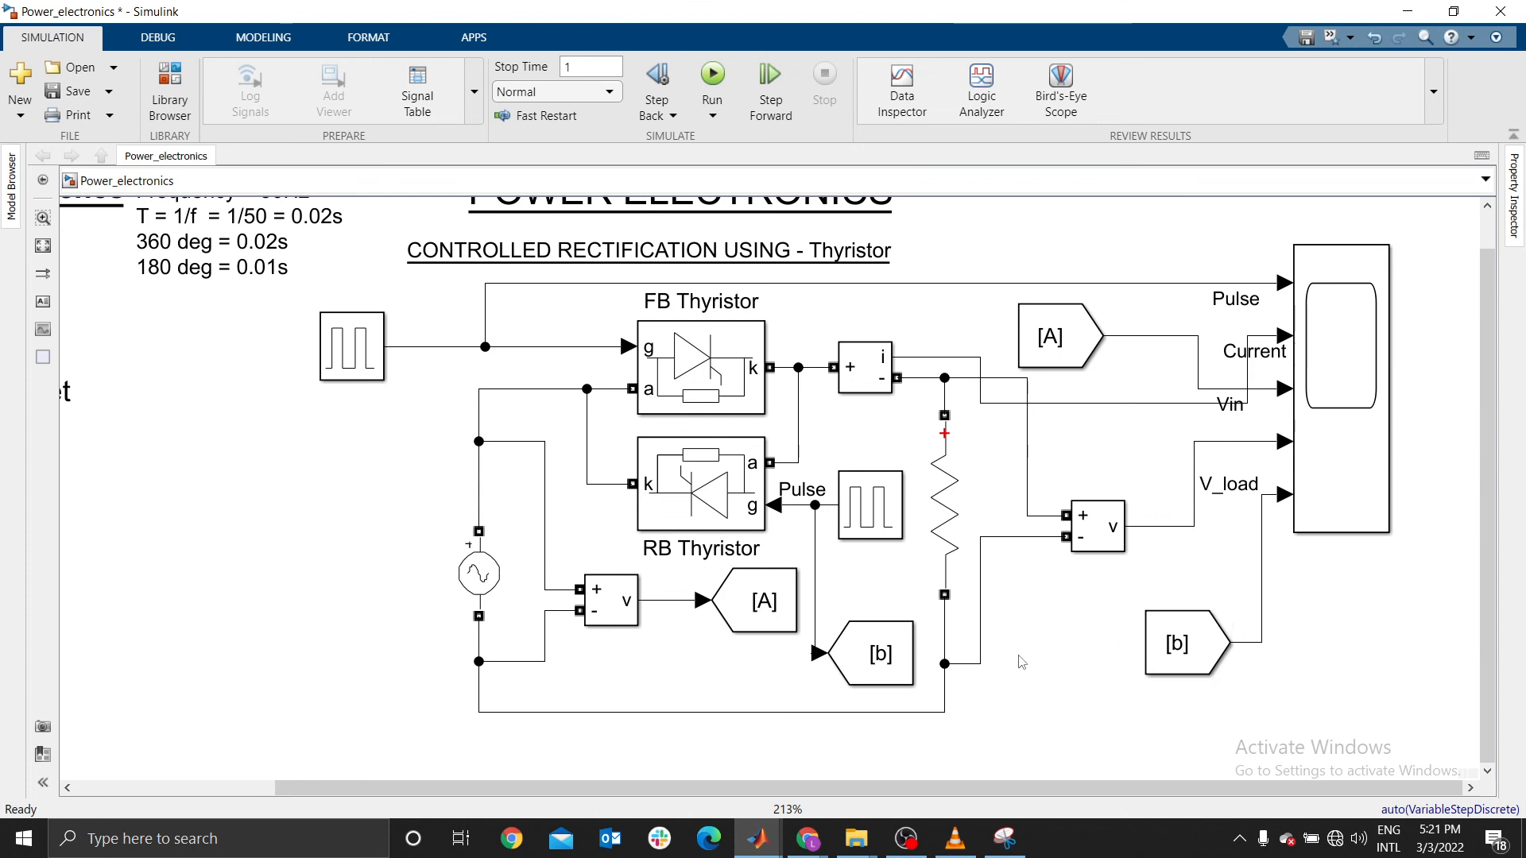